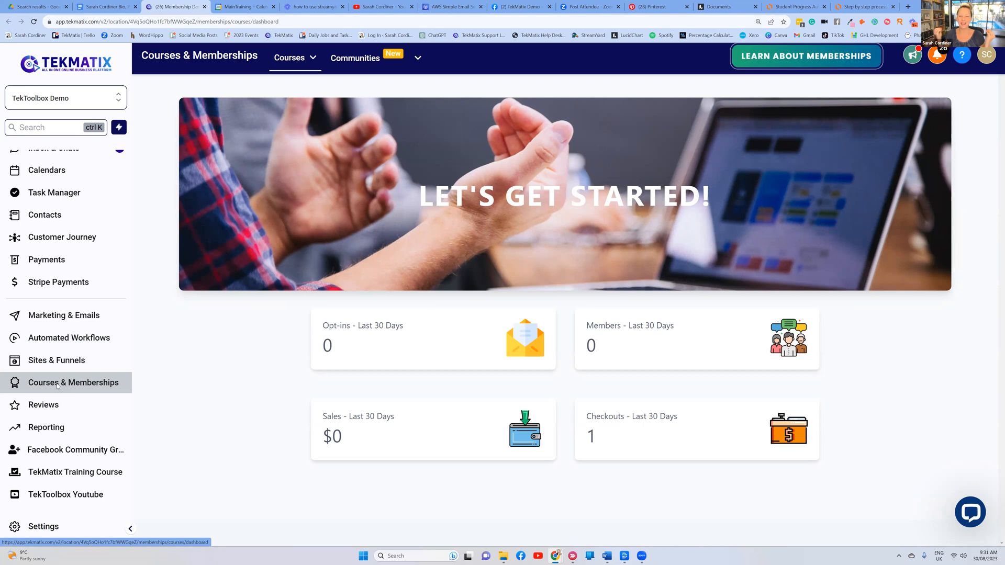
Open the Courses menu from the top navigation bar
click(293, 58)
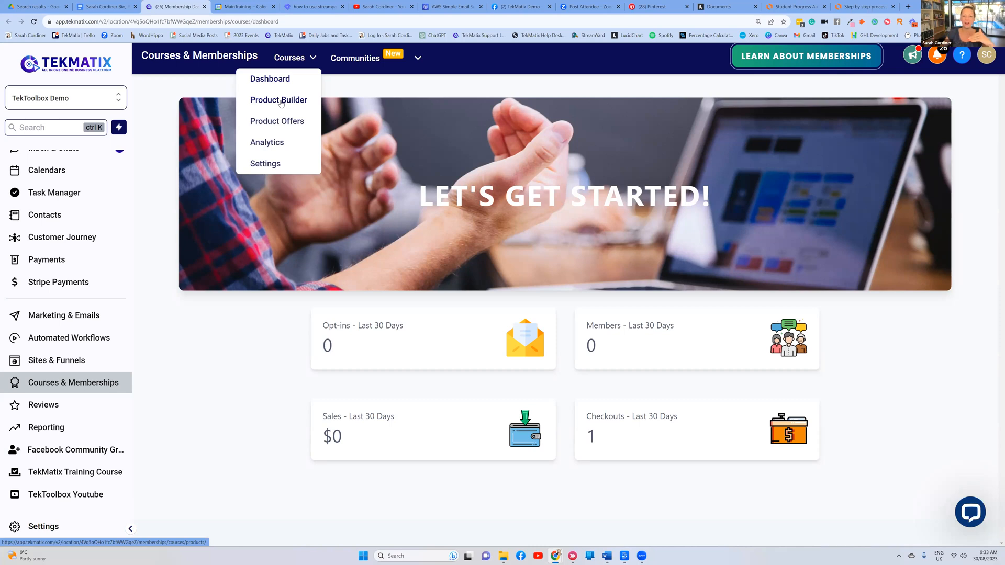
mouse_move(363, 56)
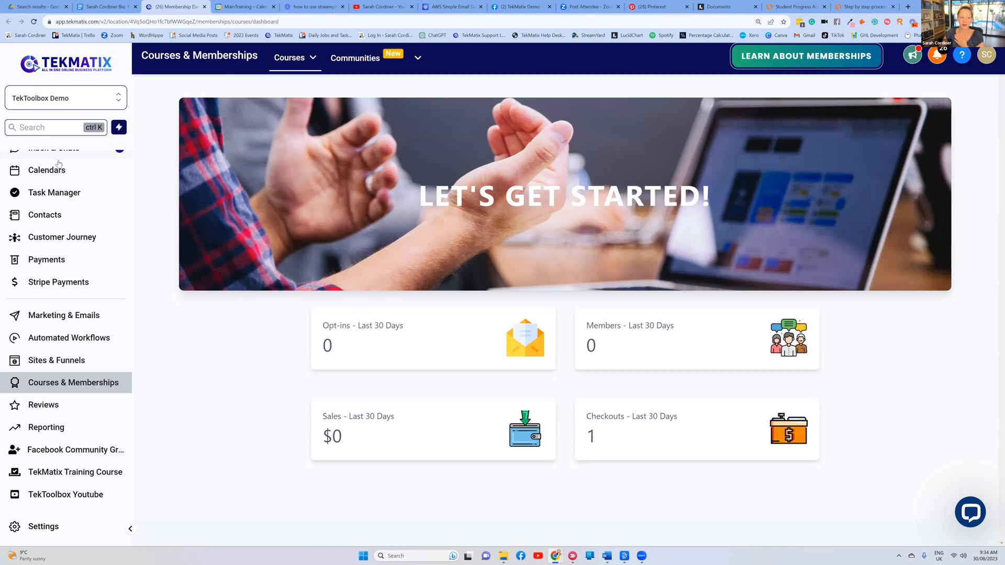
scroll(57, 198, up, 2)
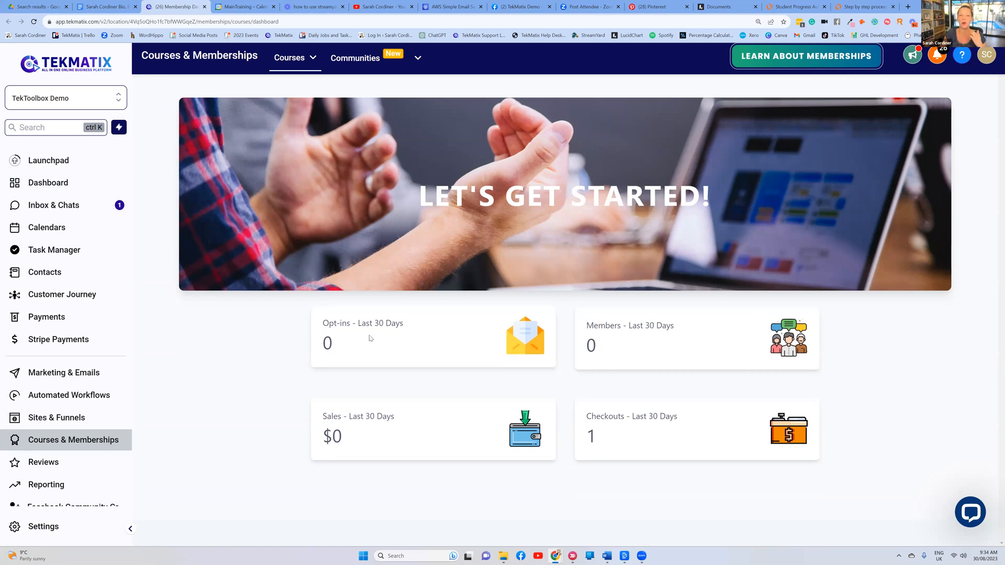
click(290, 71)
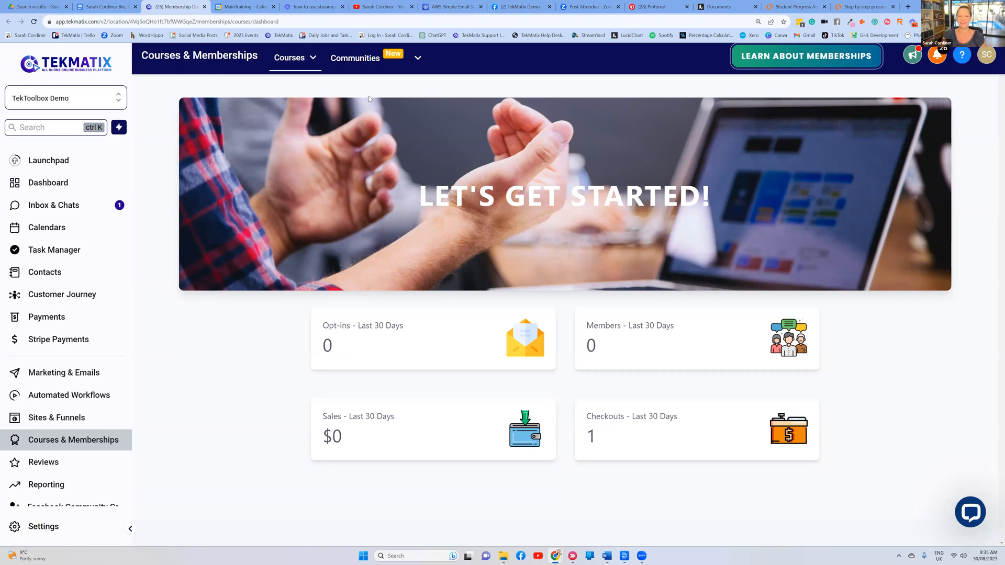
mouse_move(309, 58)
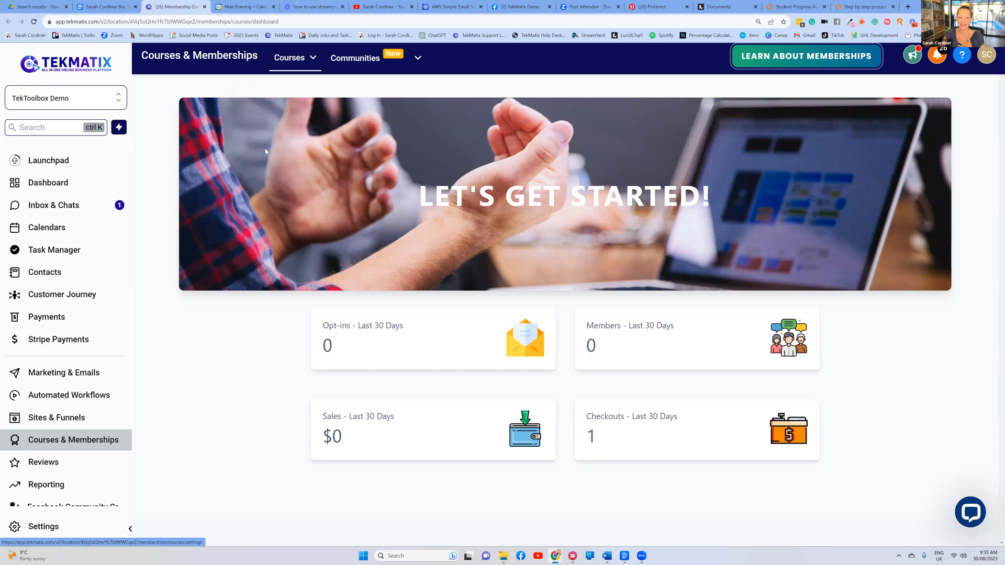
Open the Course Progress view from Courses > Analytics
mouse_move(305, 58)
click(269, 143)
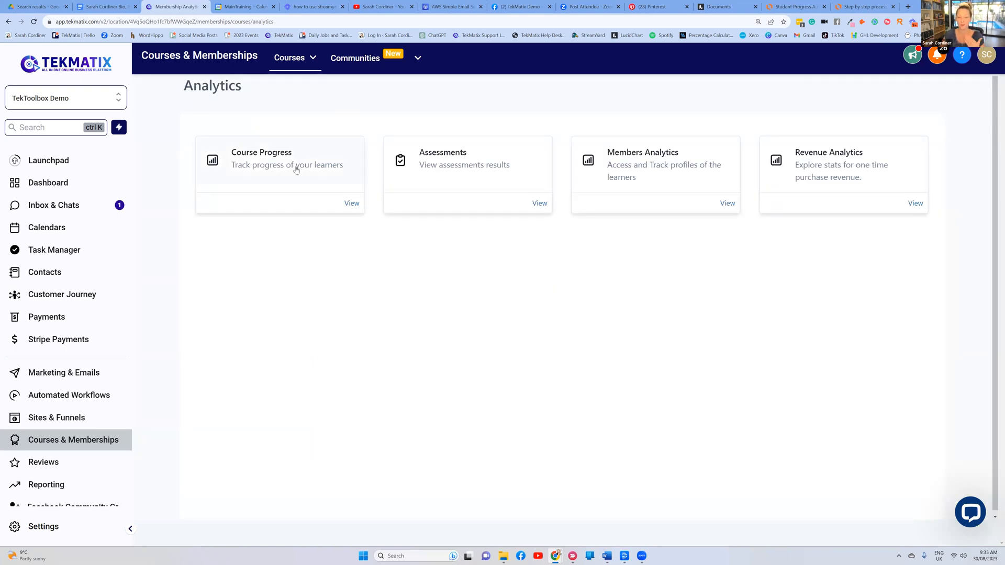
click(352, 203)
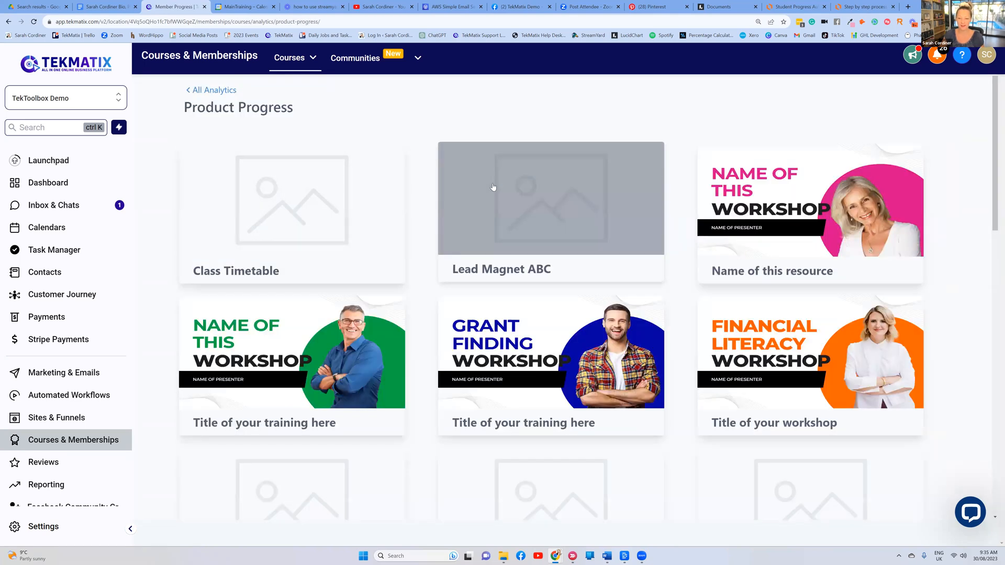
scroll(471, 173, down, 1)
scroll(397, 128, up, 1)
scroll(330, 147, down, 1)
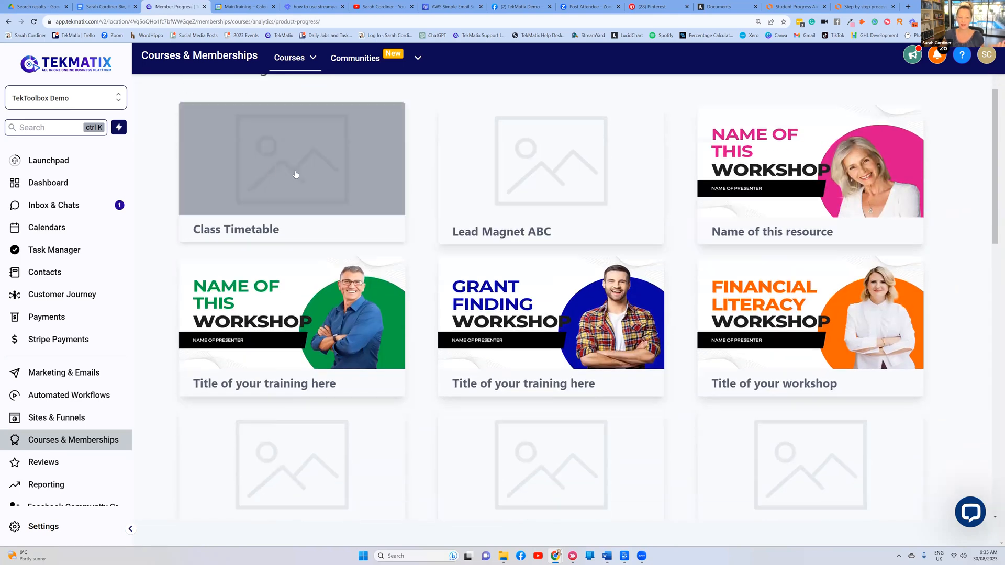
Check learner progress for 'Title of your training here', then return to All Products
click(314, 296)
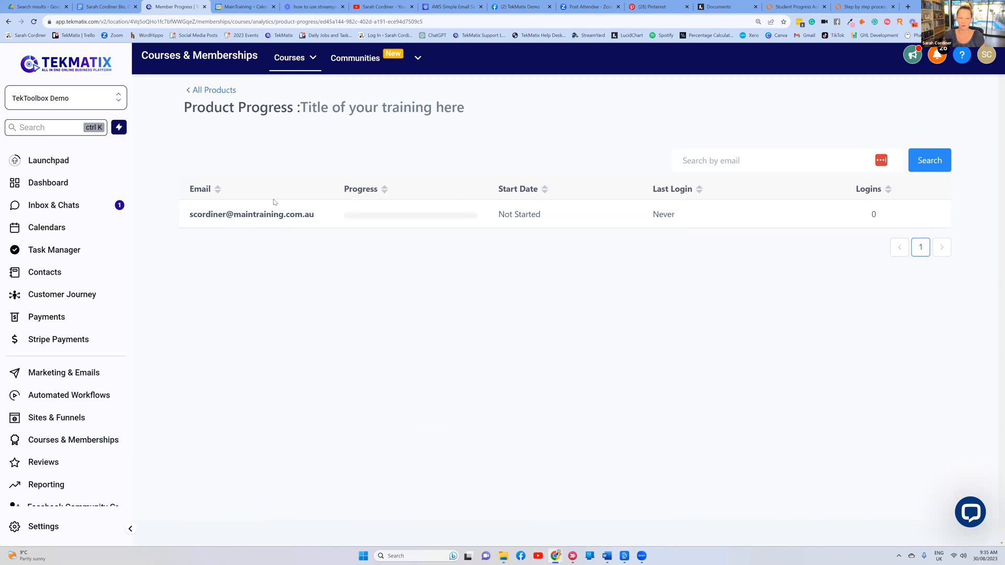
mouse_move(383, 219)
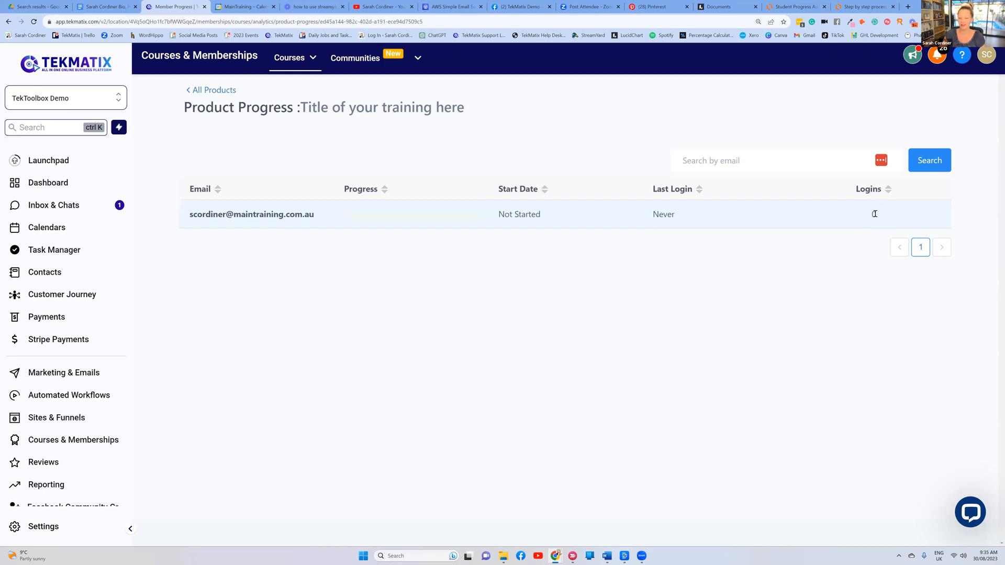
click(214, 91)
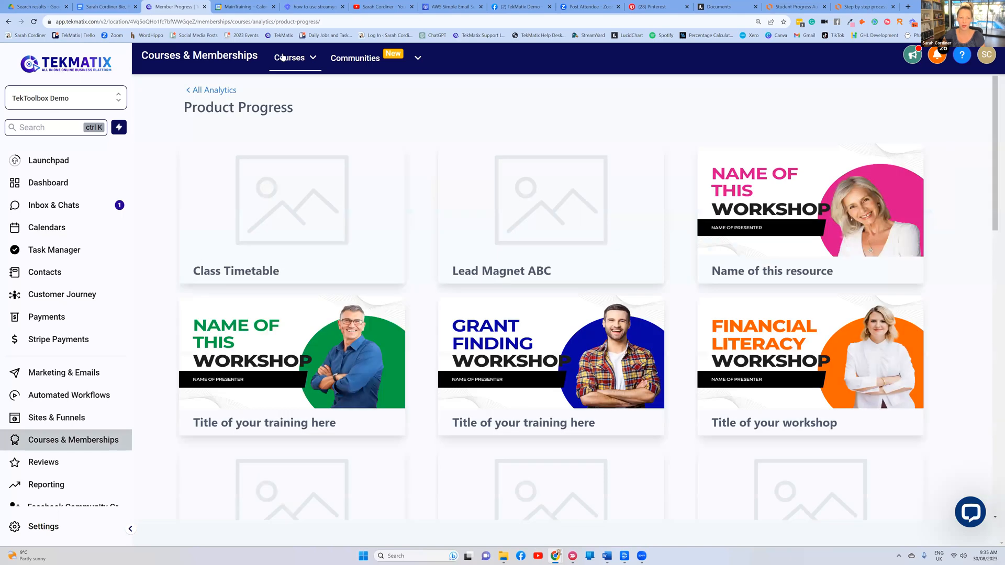
Go to Courses > Analytics and open the Members Analytics card
click(291, 59)
click(268, 144)
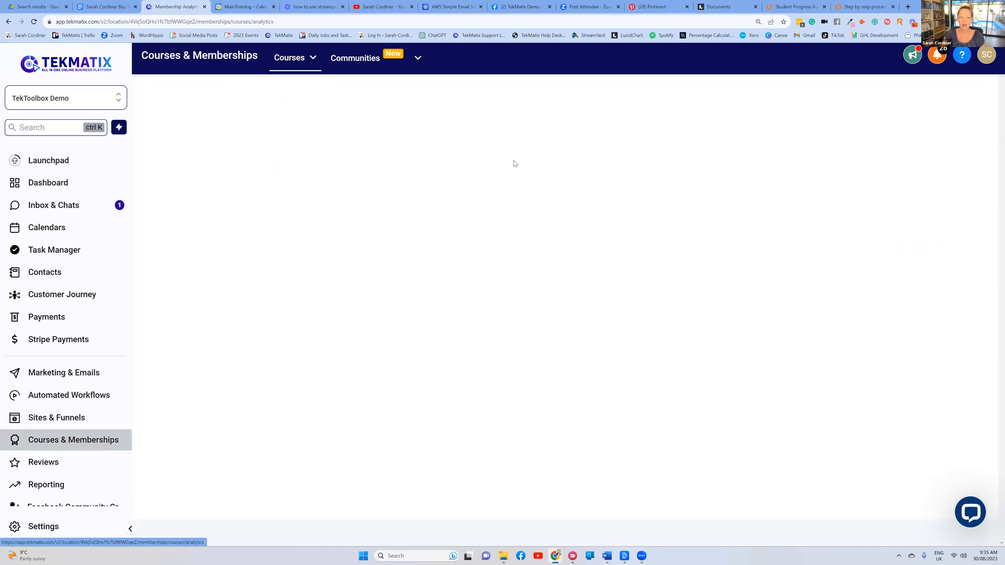
click(291, 58)
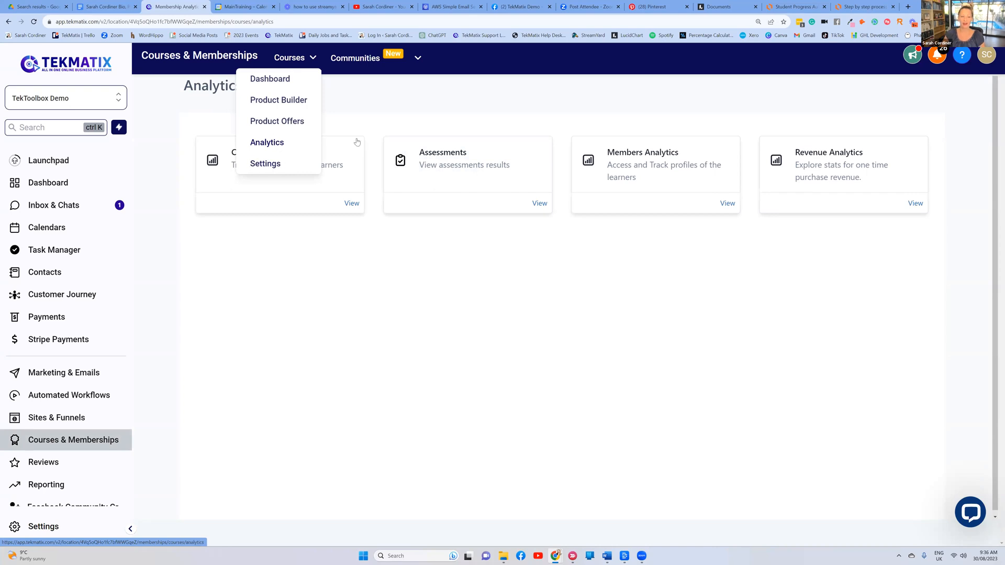
mouse_move(309, 65)
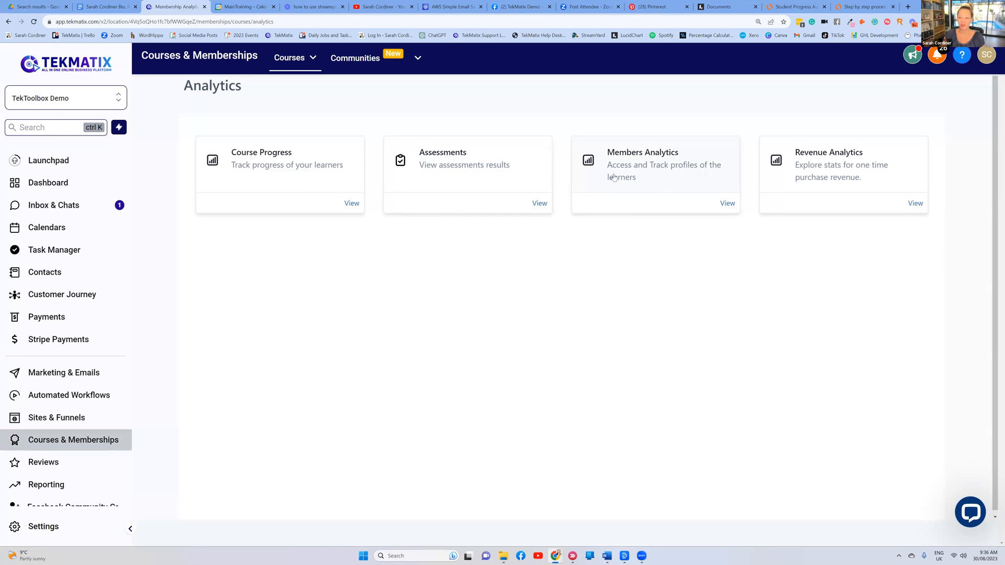
click(660, 159)
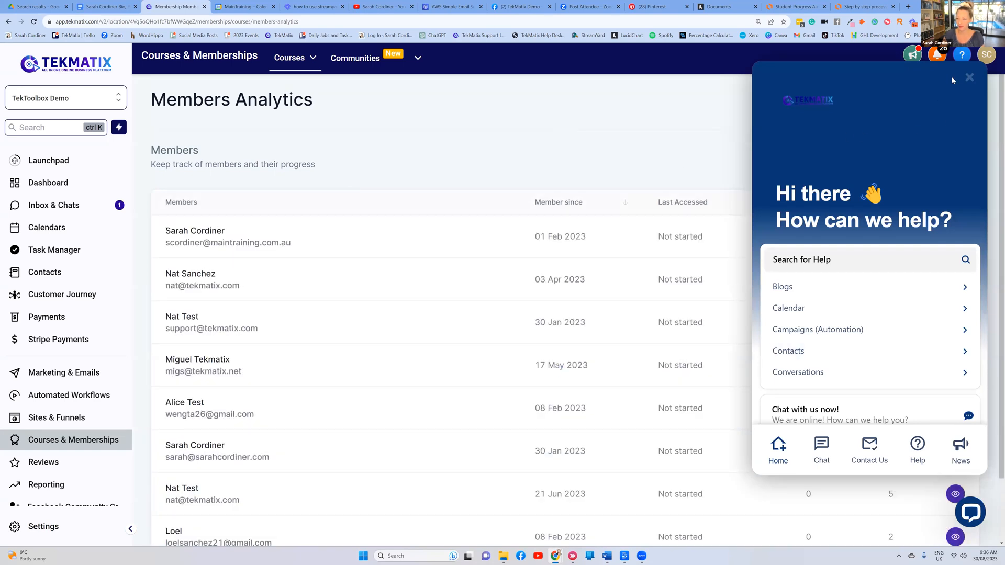
Highlight the first member's name and product count, then view their product progress
click(969, 77)
scroll(314, 235, down, 1)
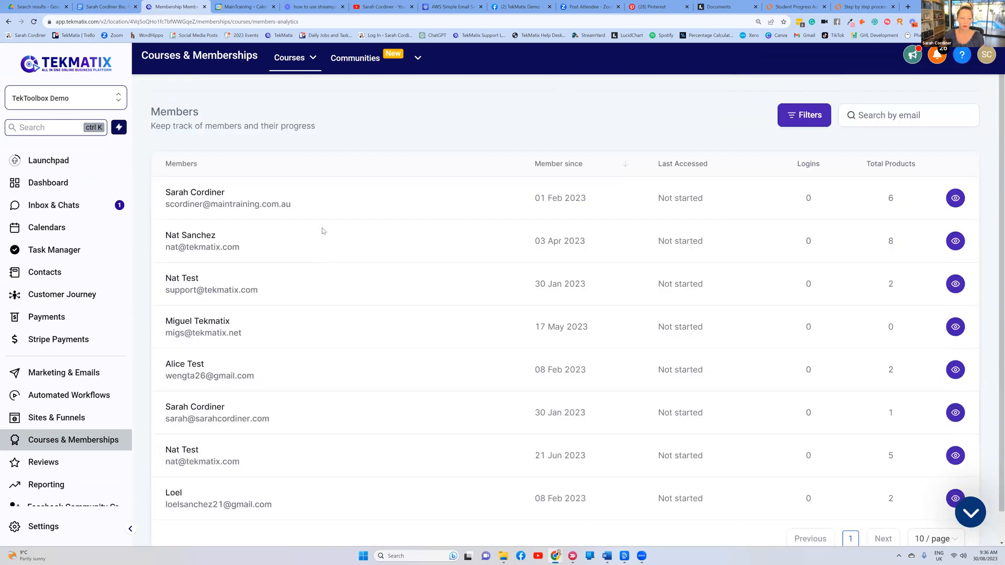
scroll(323, 231, down, 1)
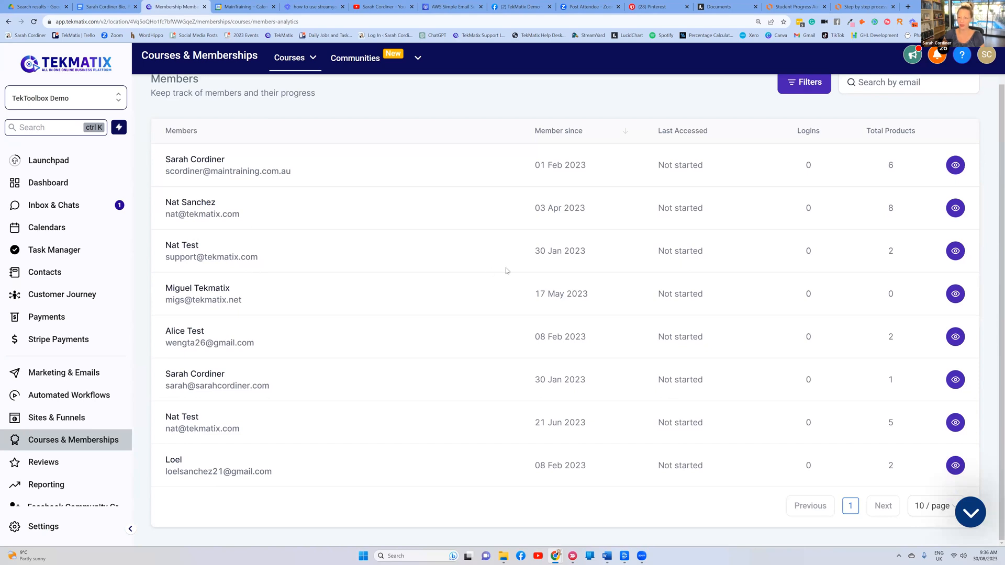
drag(232, 159, 155, 161)
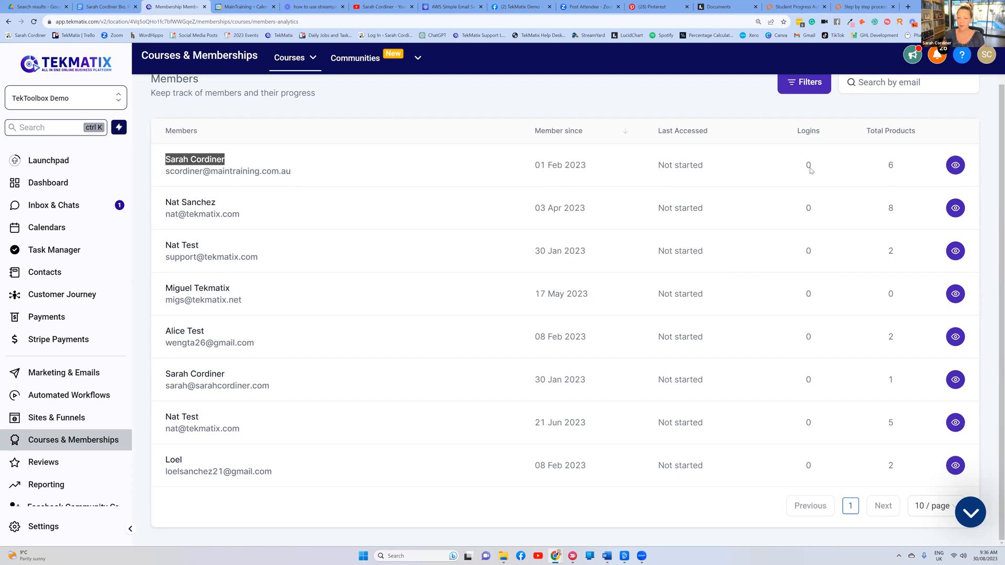
drag(899, 169, 861, 178)
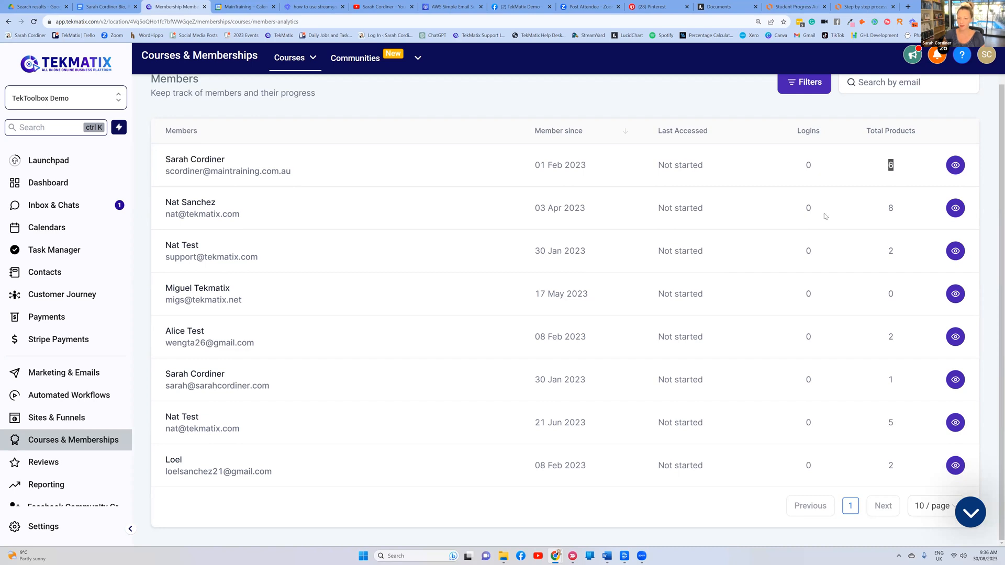
click(956, 165)
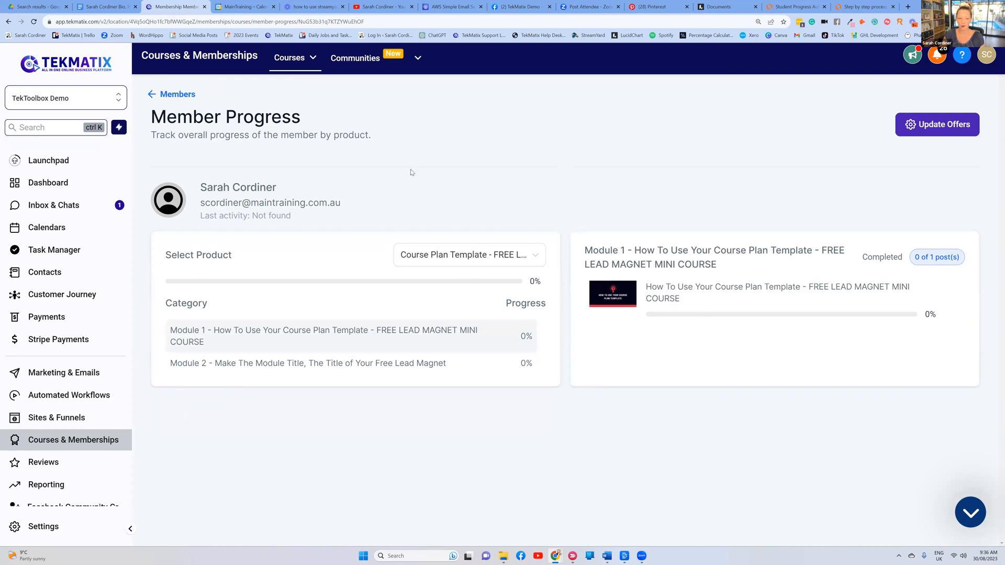
Return to the Members list and then to the Courses Analytics overview
click(160, 95)
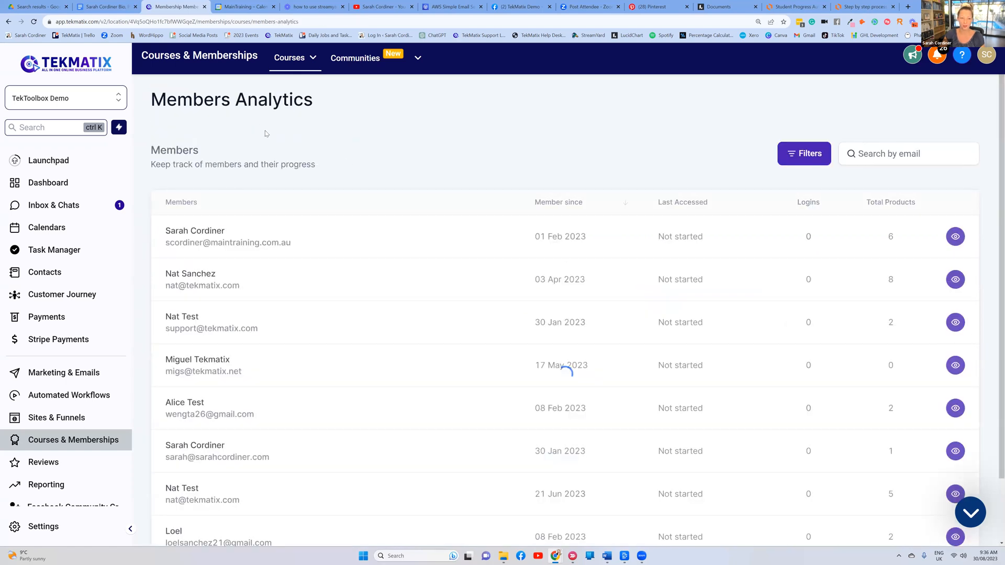
click(292, 64)
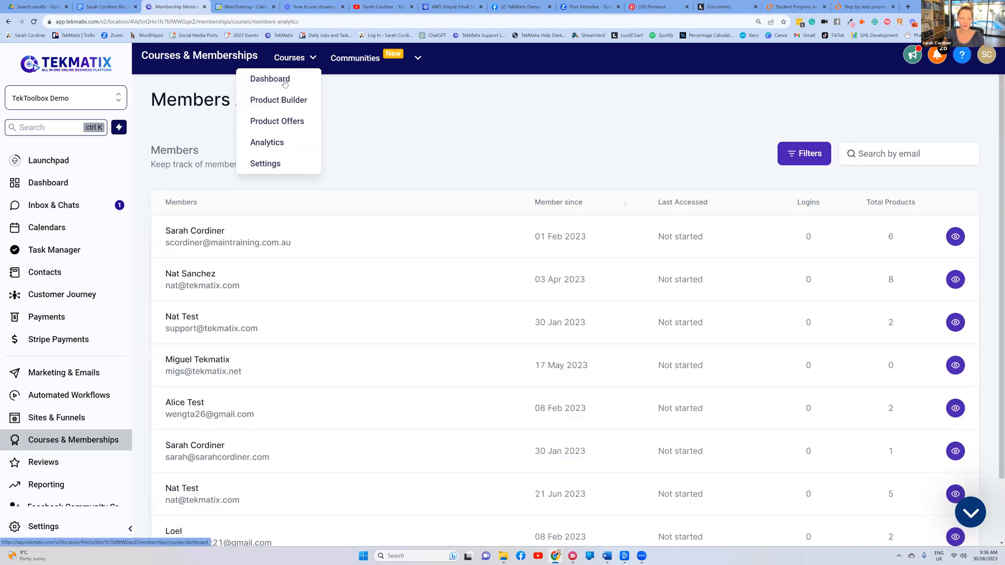
click(271, 144)
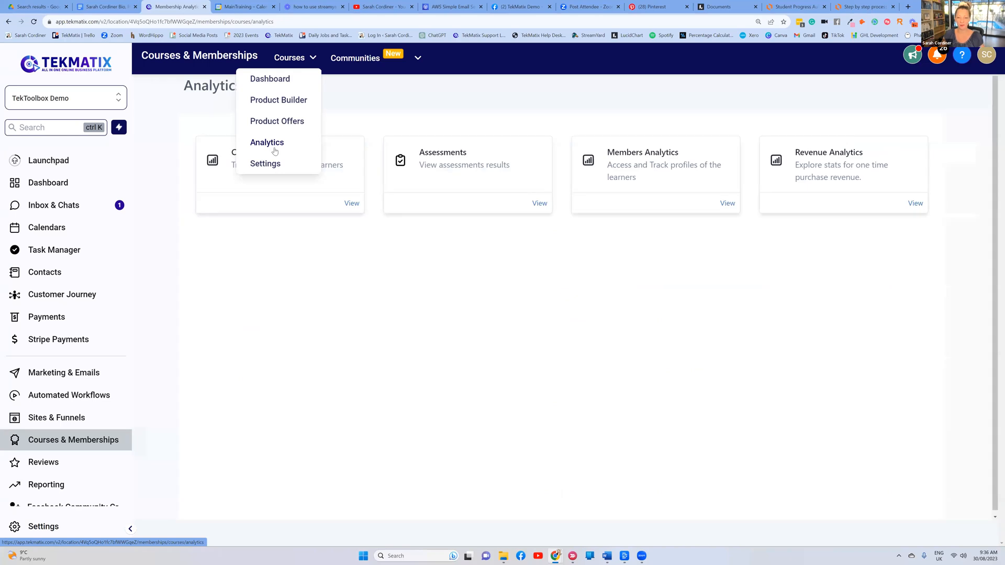
Check Revenue Analytics for the last 30 days, then open the full products list
click(820, 160)
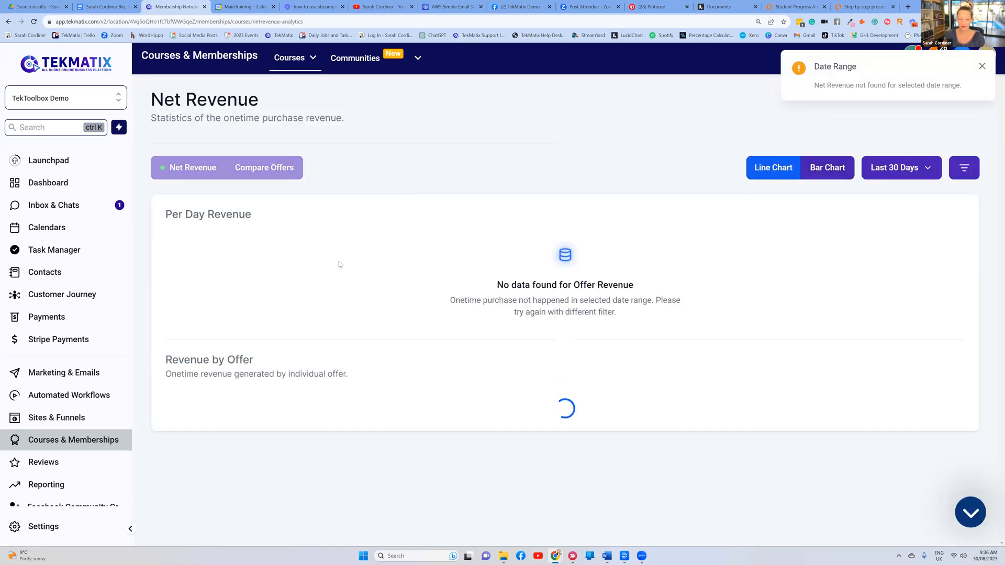
click(982, 66)
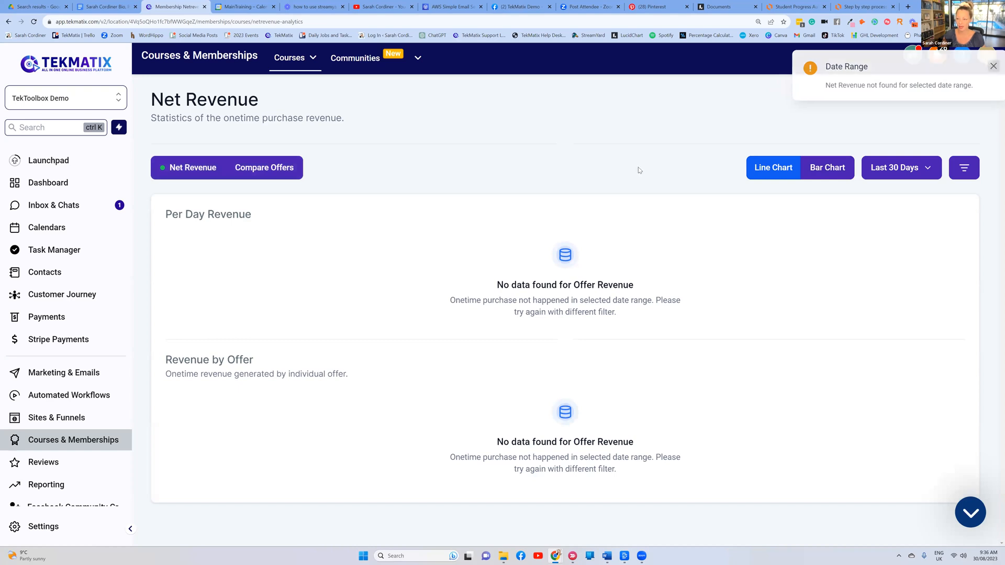
click(883, 171)
click(797, 151)
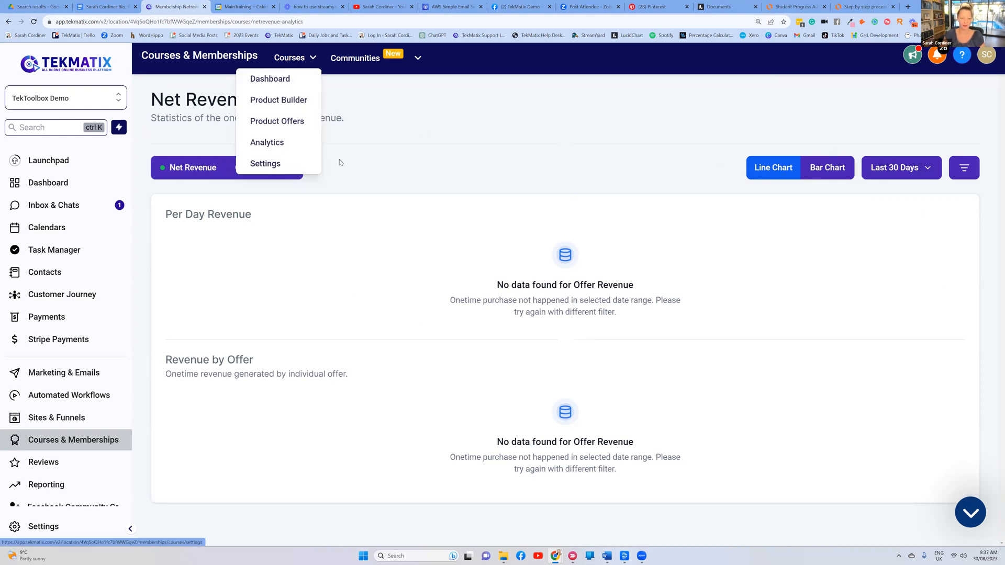
mouse_move(288, 60)
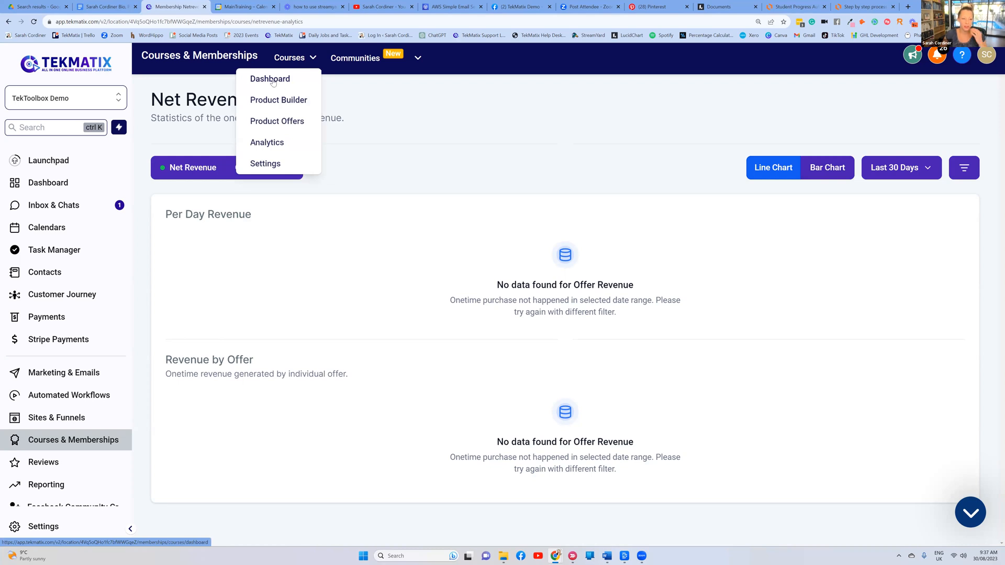
click(277, 100)
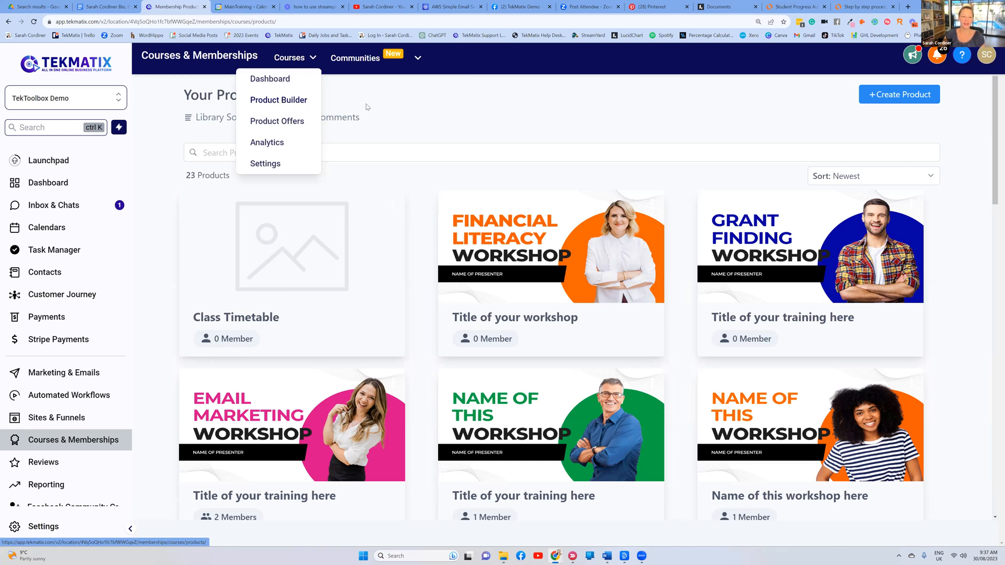
Browse the Your Products grid, then start a new product with + Create Product
click(393, 128)
scroll(393, 130, down, 8)
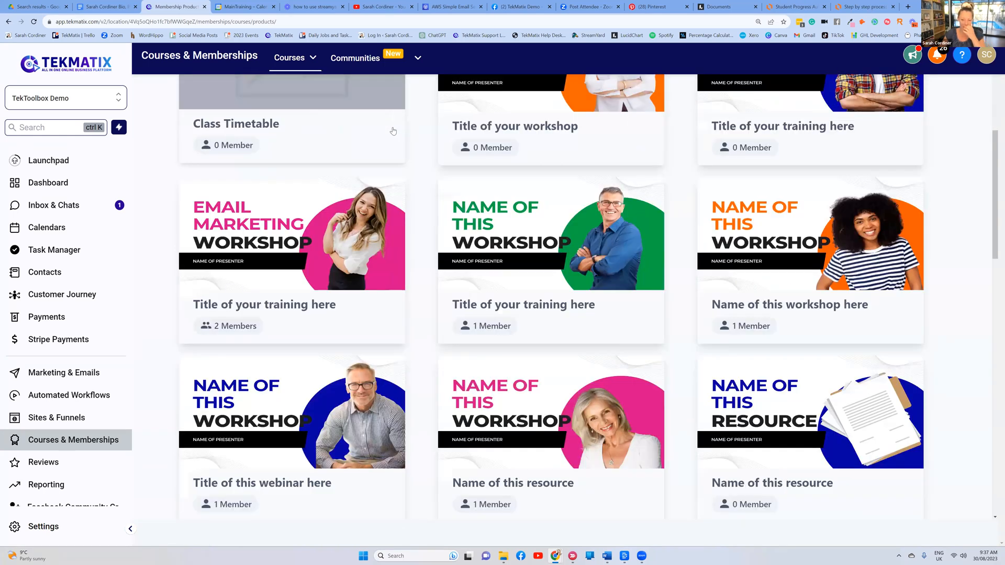
scroll(393, 131, up, 3)
scroll(423, 255, down, 7)
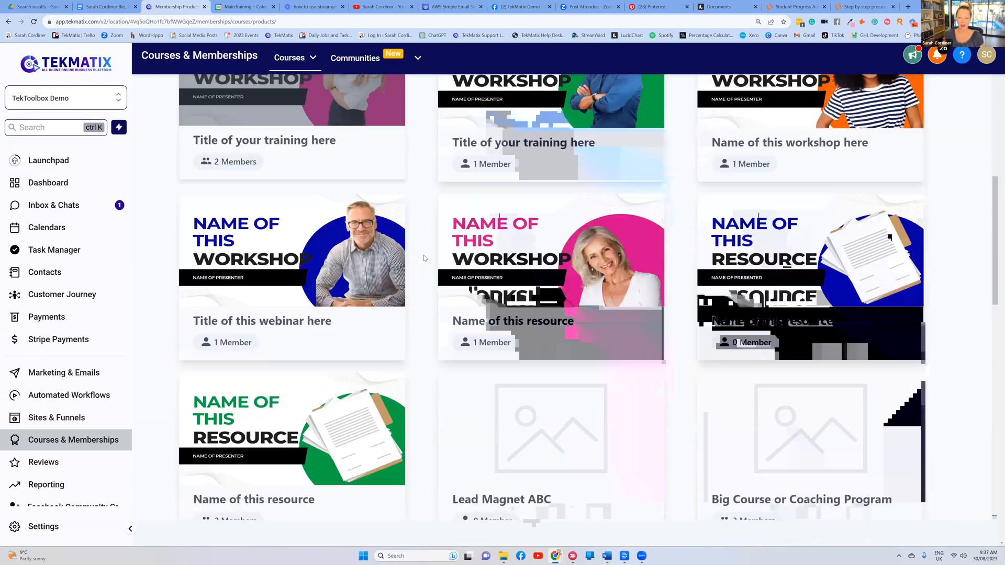
scroll(423, 256, down, 11)
scroll(422, 256, up, 8)
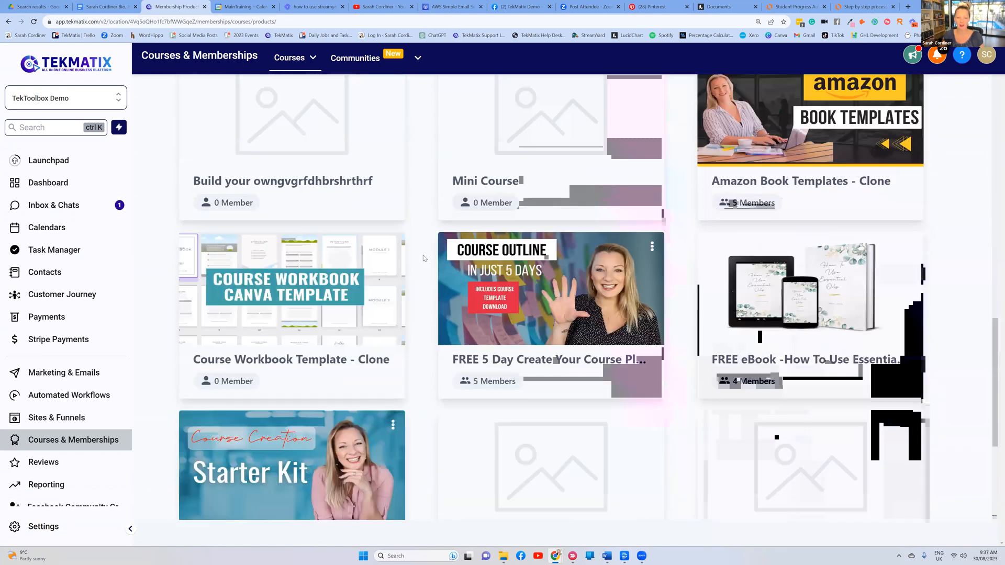
scroll(391, 118, up, 10)
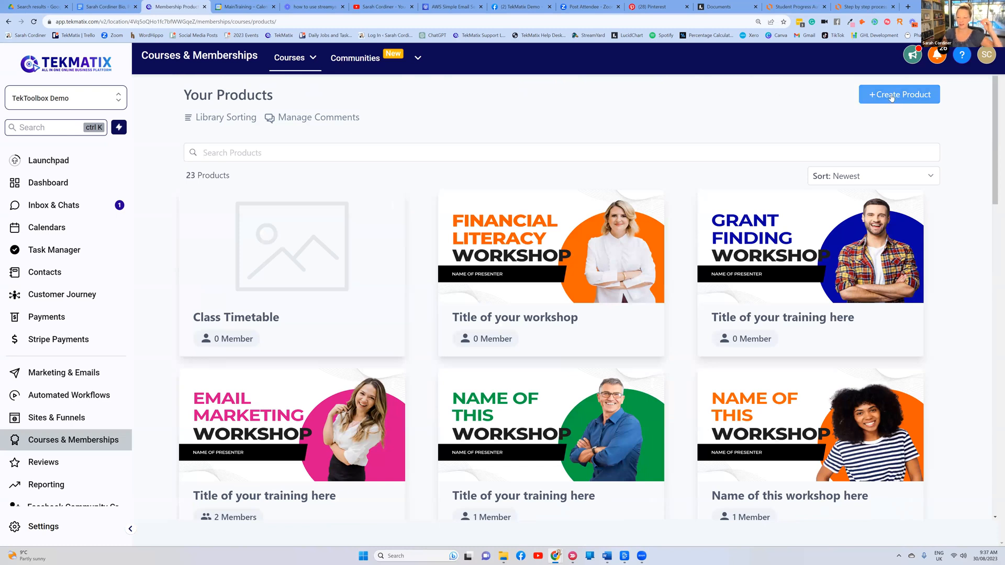
click(893, 97)
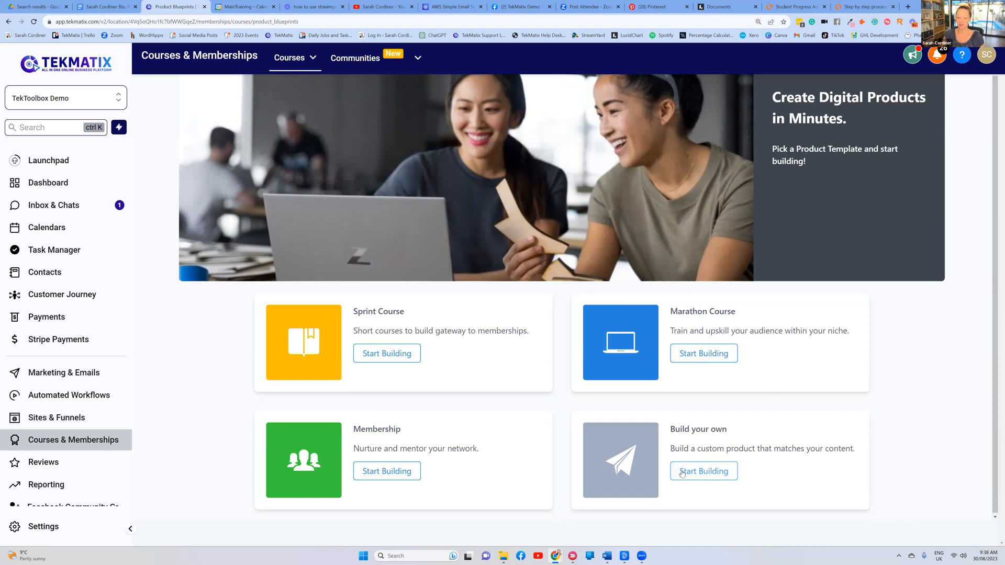
Create a Build-your-own product named 'Astrology Course'
click(698, 472)
click(477, 194)
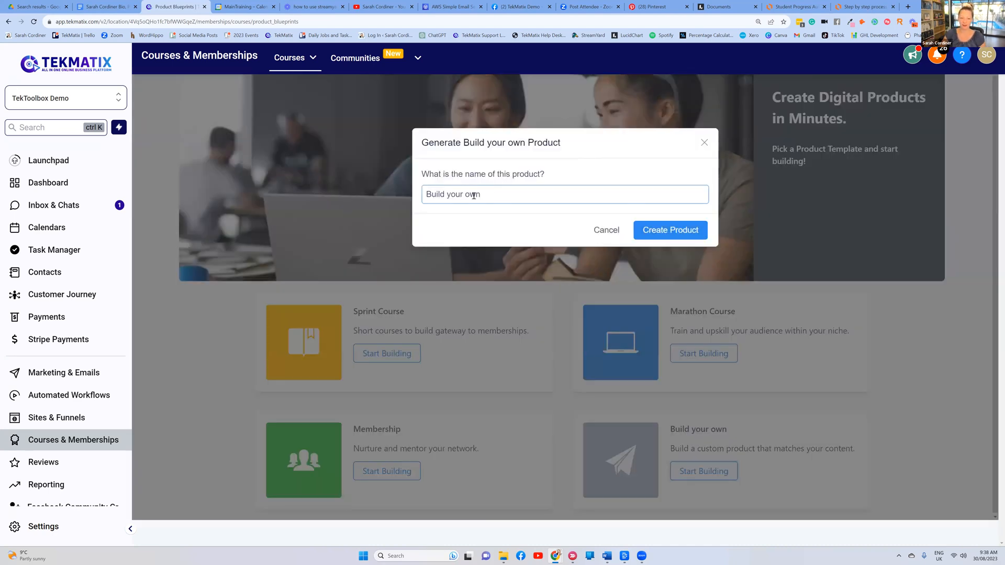
drag(477, 194, 423, 195)
key(BackSpace)
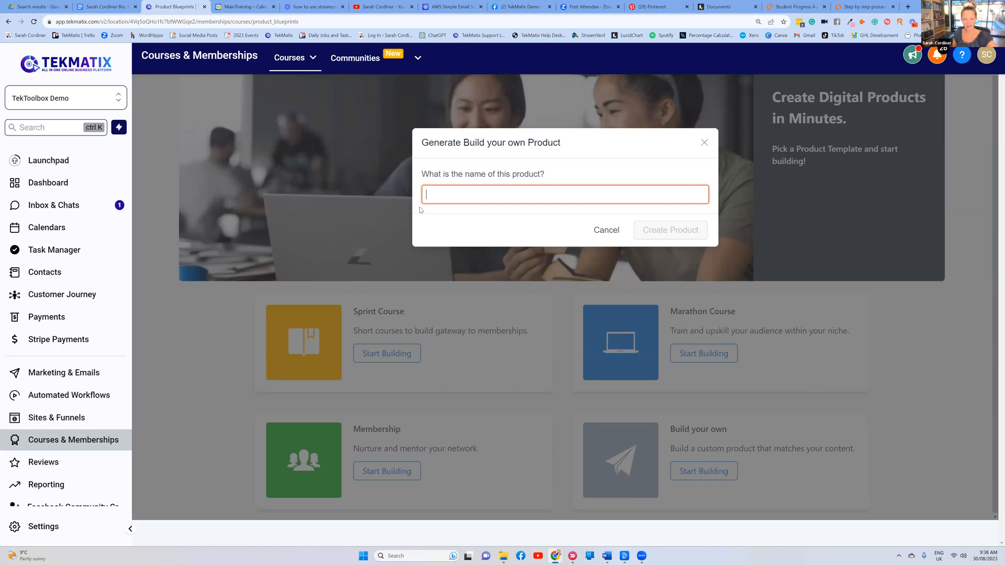
text(Astrolo)
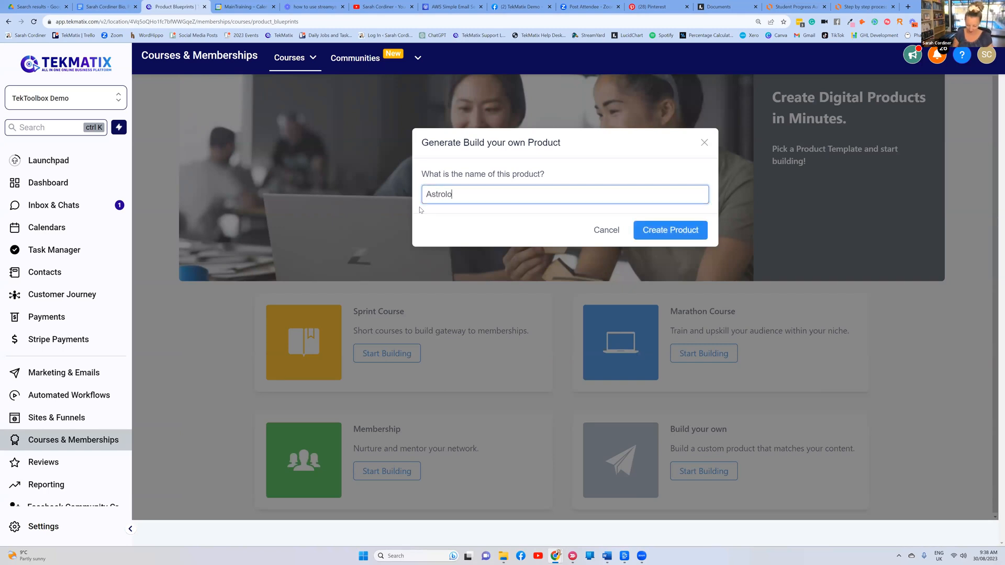
text(gy Course)
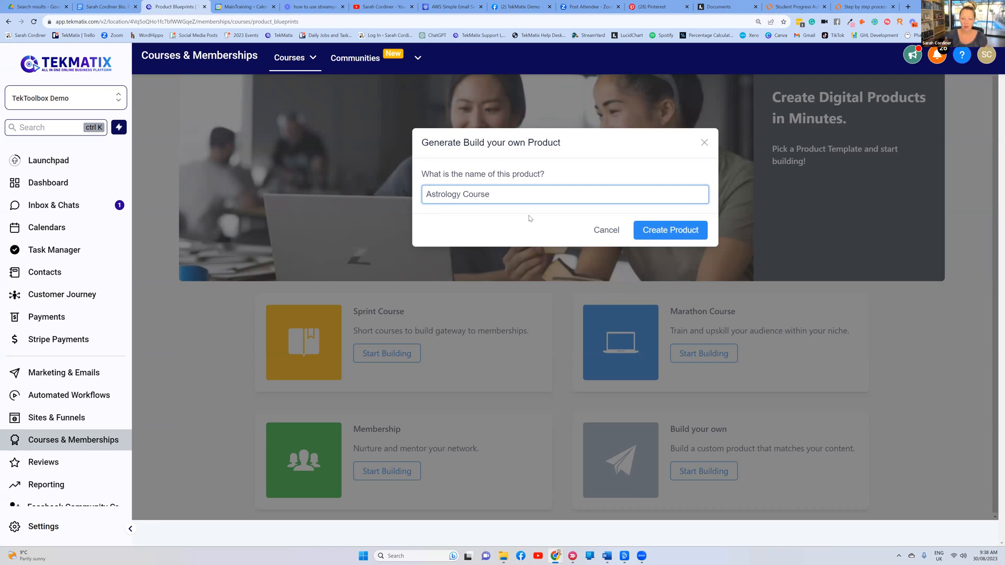
click(657, 230)
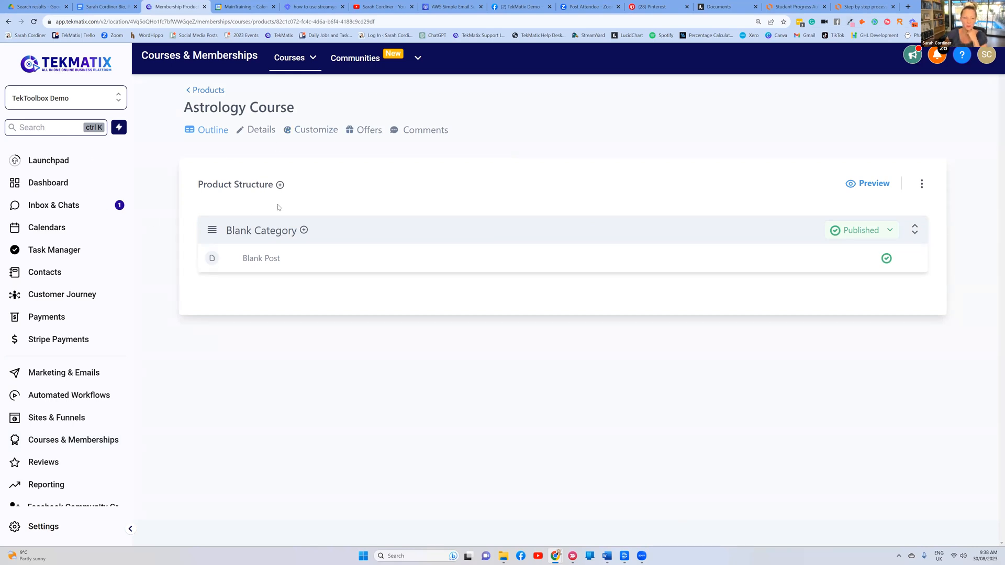
Add a 'Module 1' category to Product Structure, then open the Blank Category
click(280, 185)
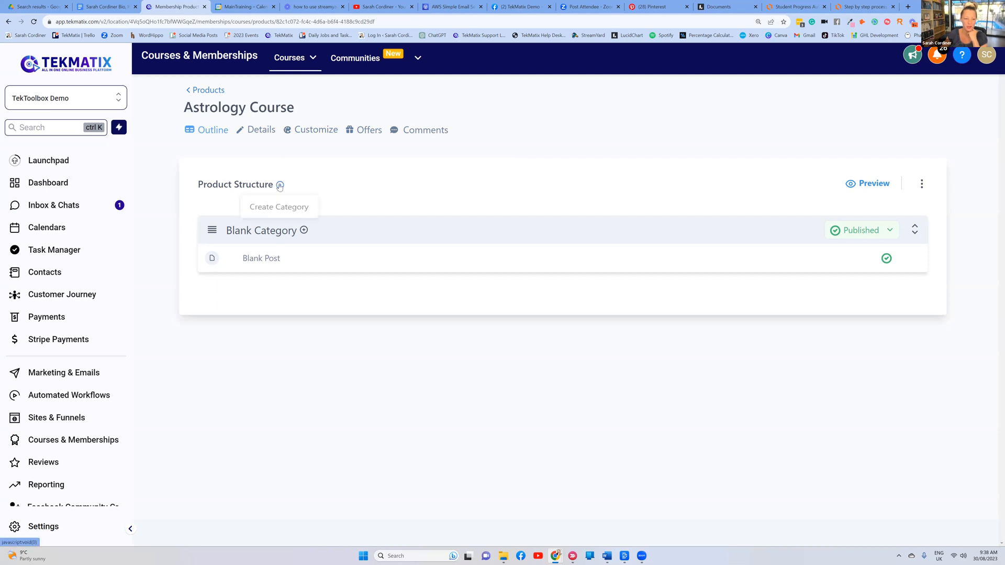
click(285, 210)
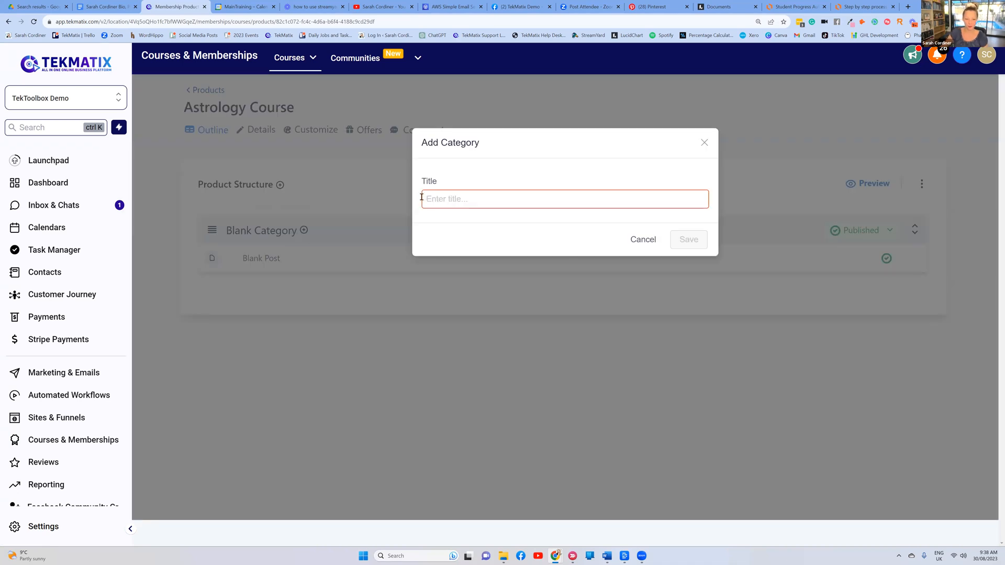
text(Module 1)
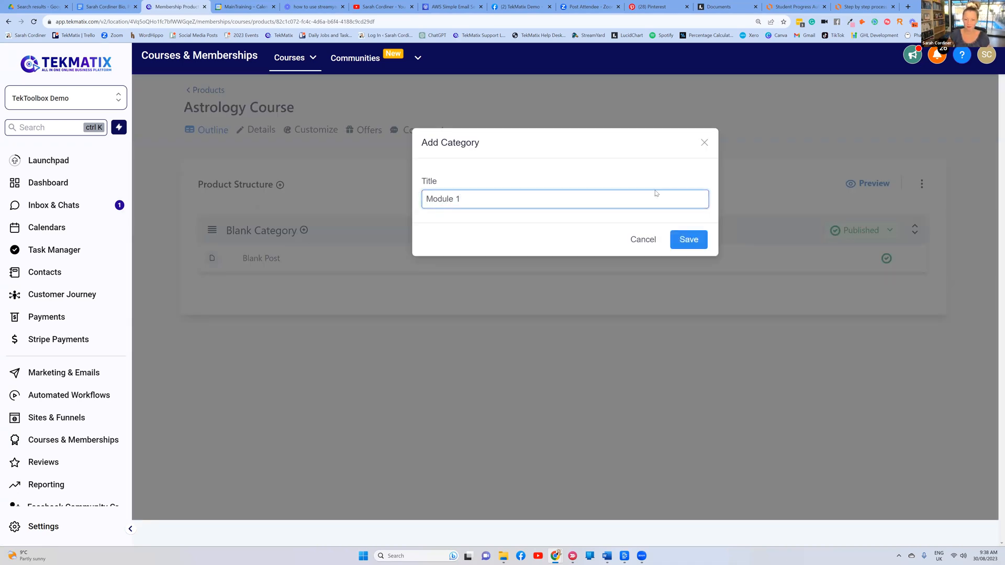
click(687, 240)
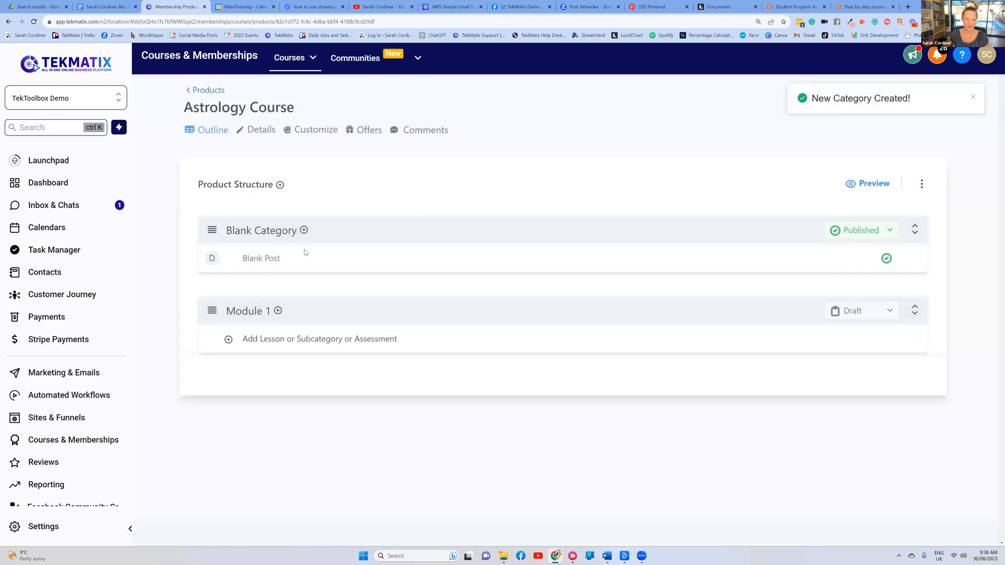
click(279, 231)
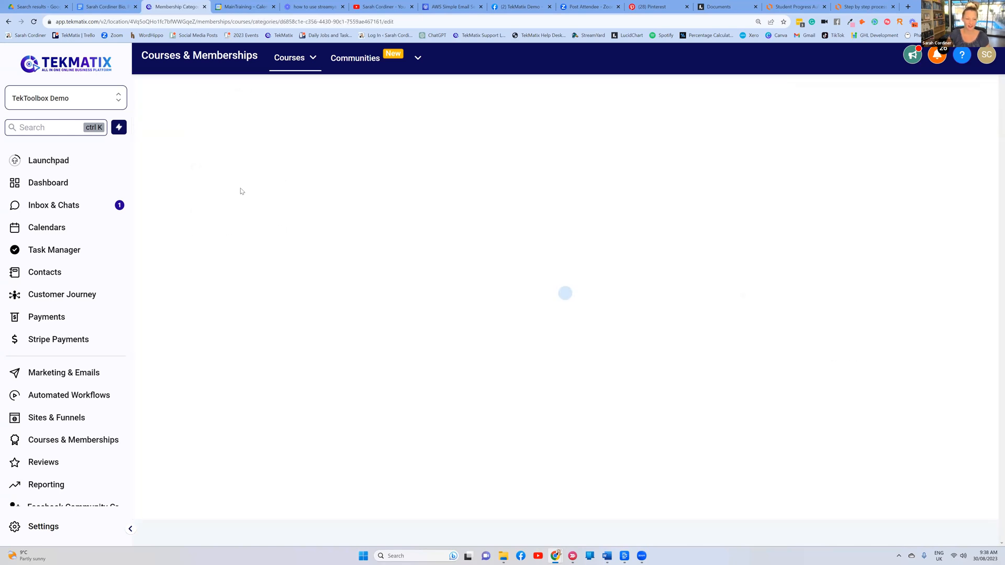
Retitle the Blank Category 'Introduction', save, and return to the Astrology Course outline
drag(252, 206, 178, 206)
text(Mod)
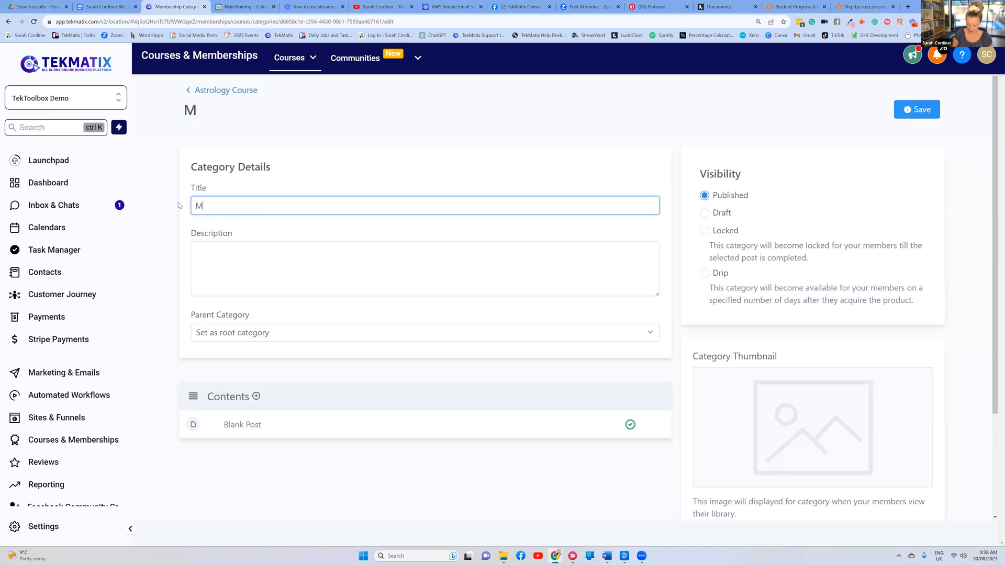
key(BackSpace)
key(BackSpace)
key(BackSpace)
text(Introduction)
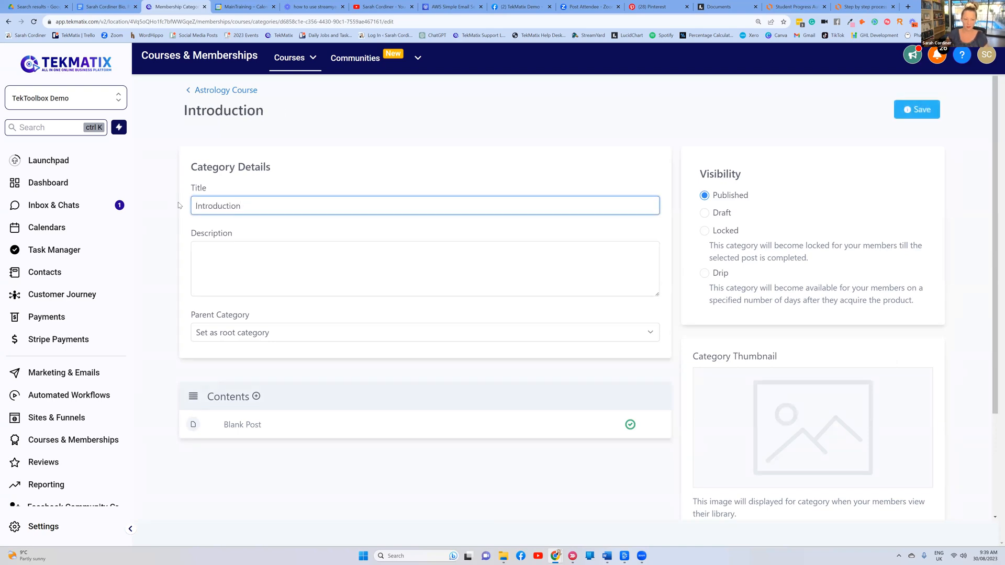
click(915, 113)
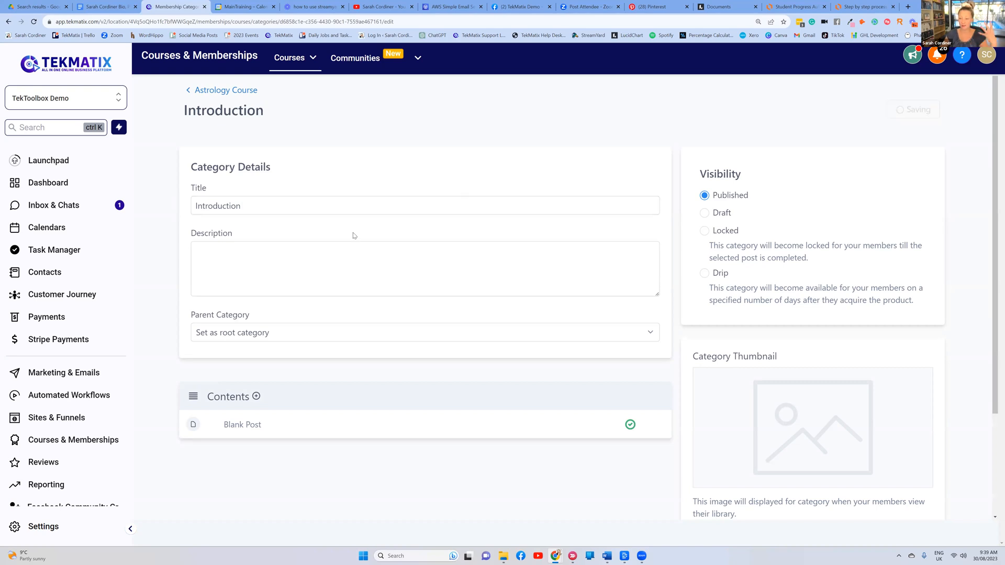
click(229, 95)
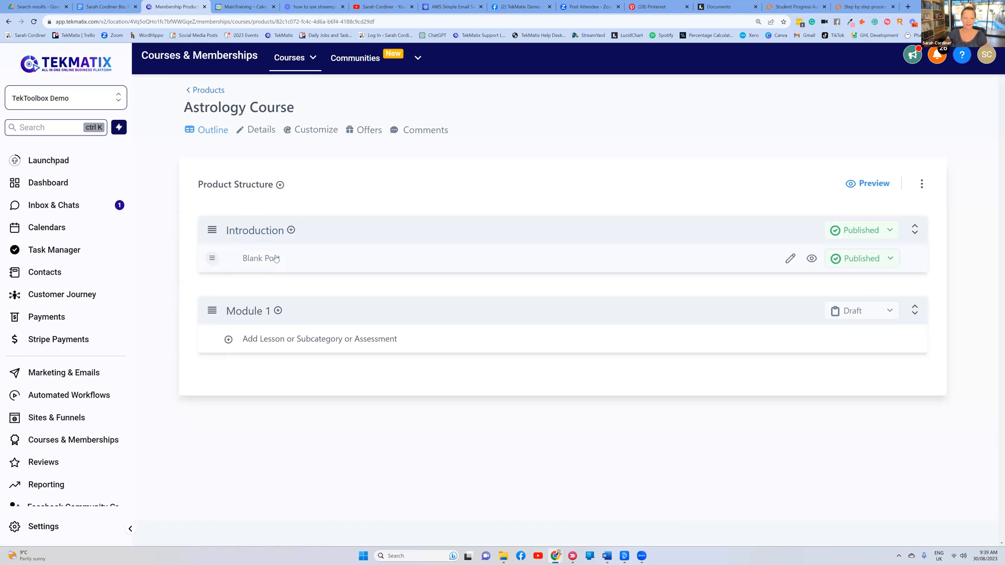
Create two more categories, 'Module 2' and 'Module 3', in Product Structure
click(280, 184)
text(Module)
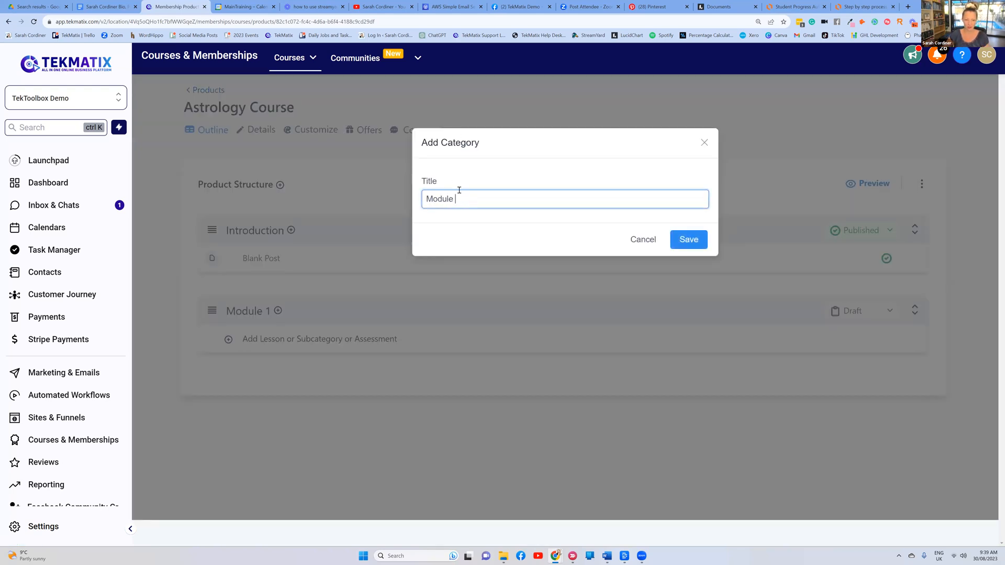
text( 2)
click(698, 238)
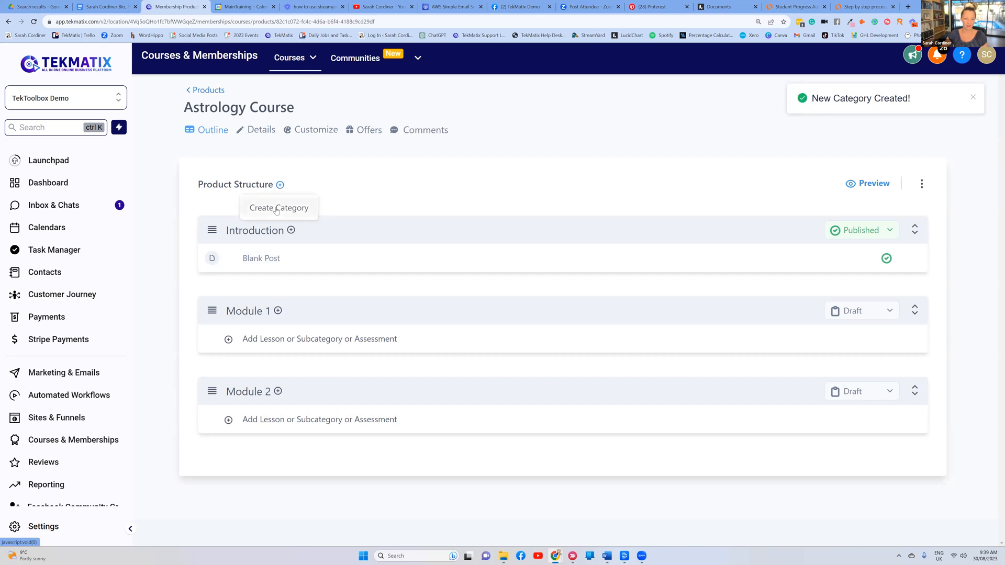
click(280, 185)
text(Module 4)
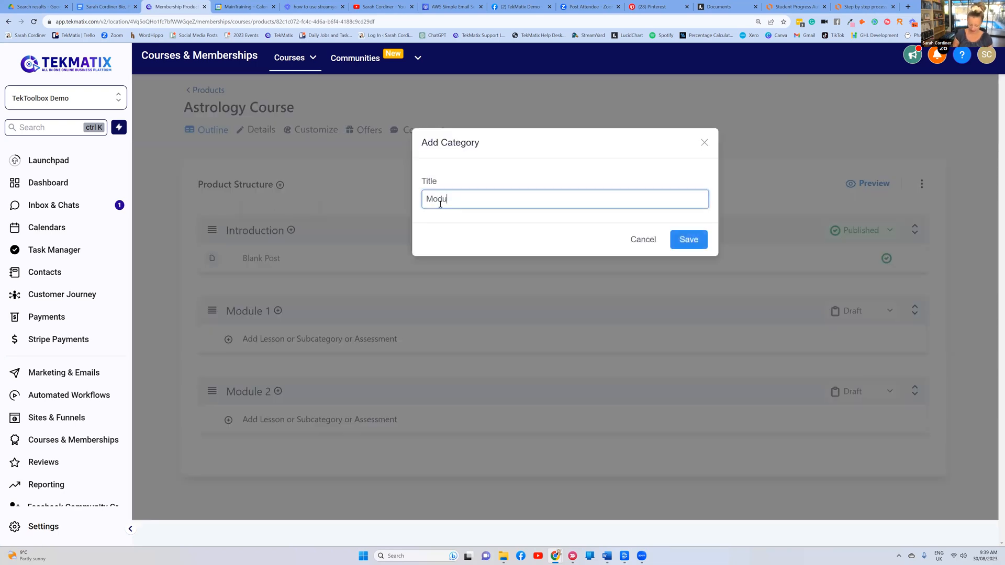
key(BackSpace)
text(3)
click(697, 239)
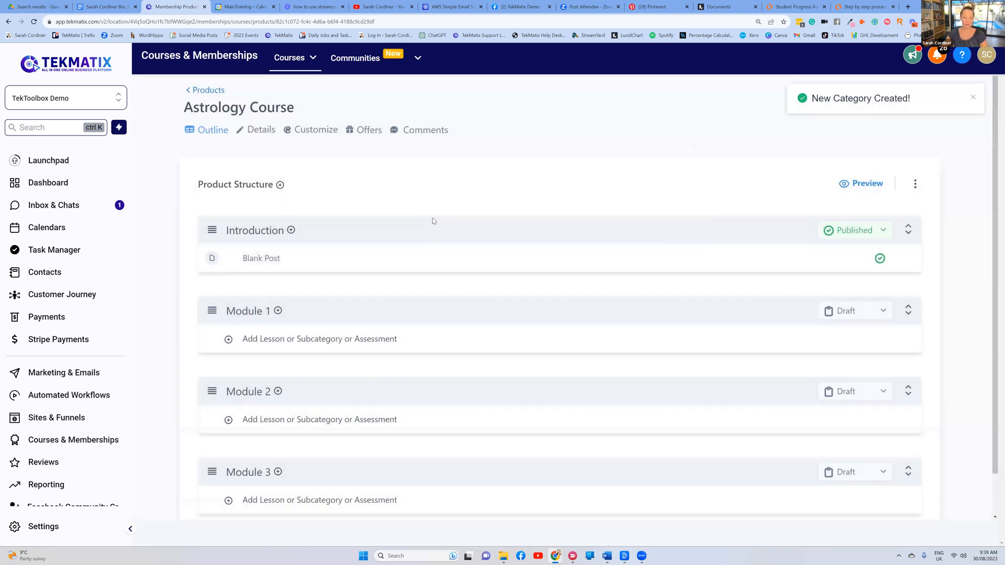
scroll(325, 253, down, 1)
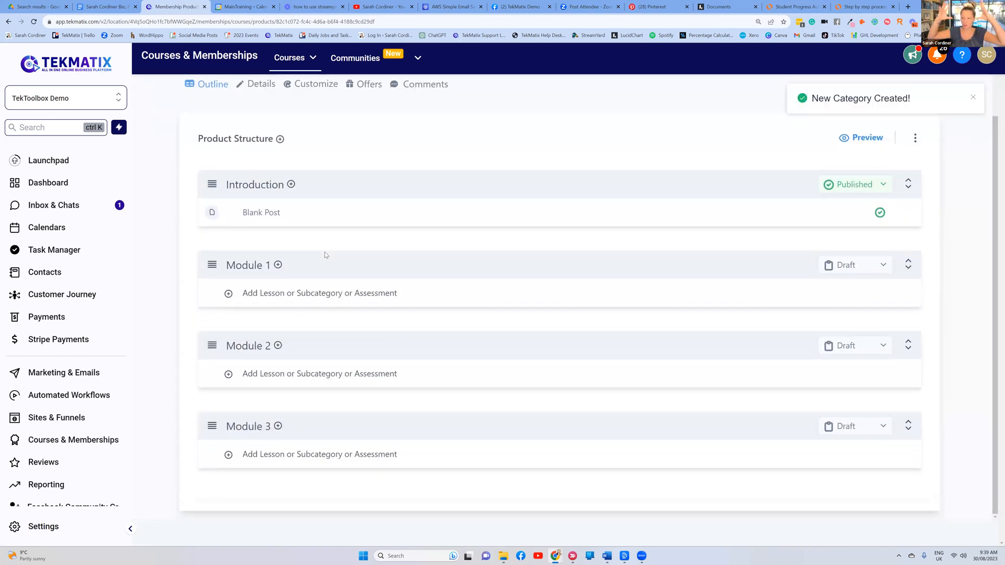
scroll(290, 191, up, 1)
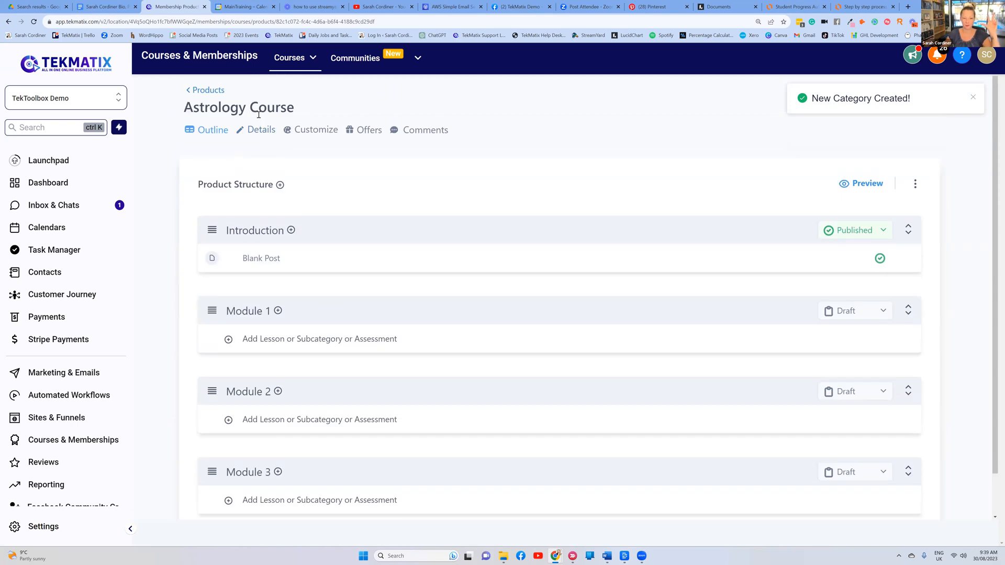
scroll(282, 180, down, 1)
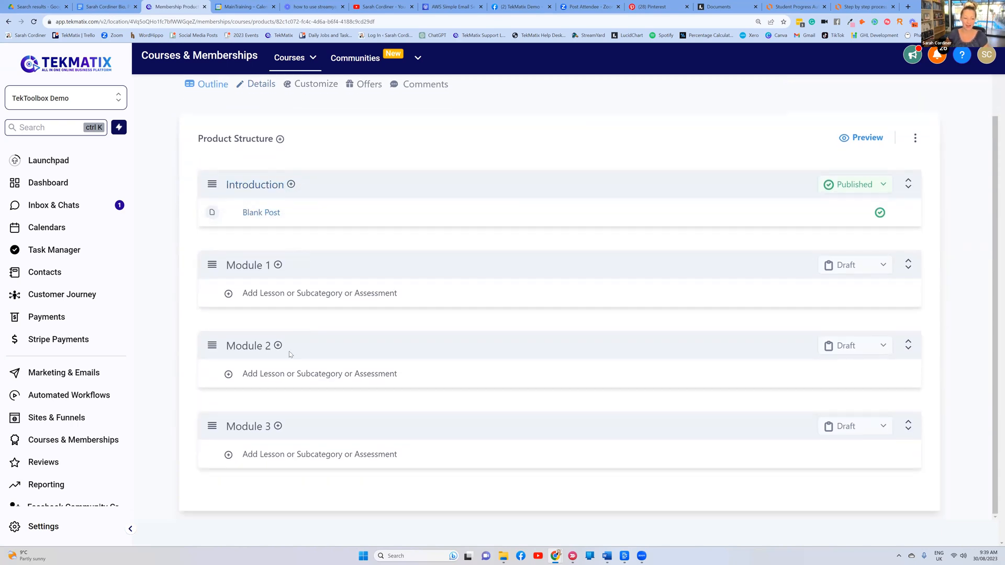
Add a lesson titled 'Astrology basics' to Module 1 and save it
click(278, 266)
click(293, 289)
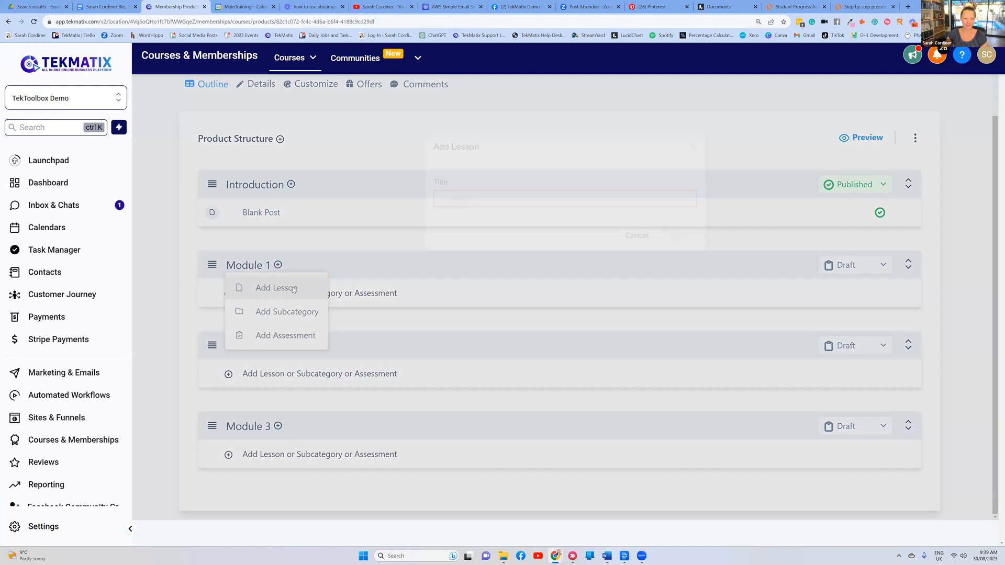
click(443, 204)
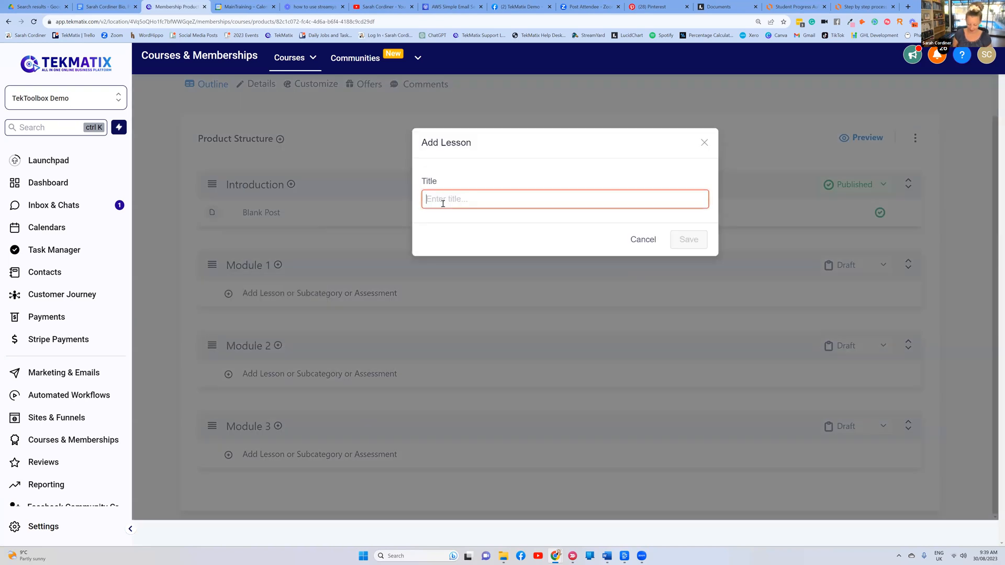
text(Astr)
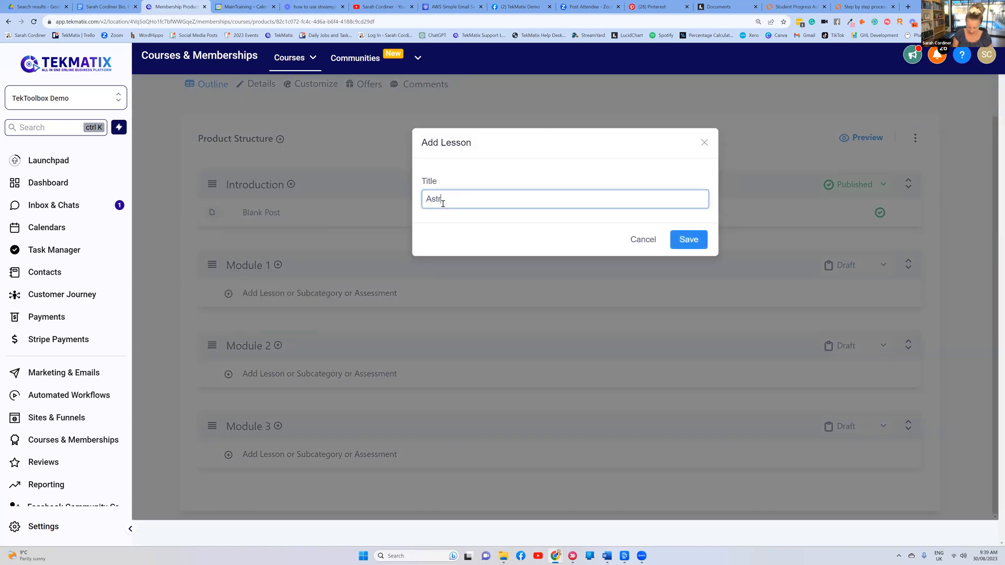
text(ology basics)
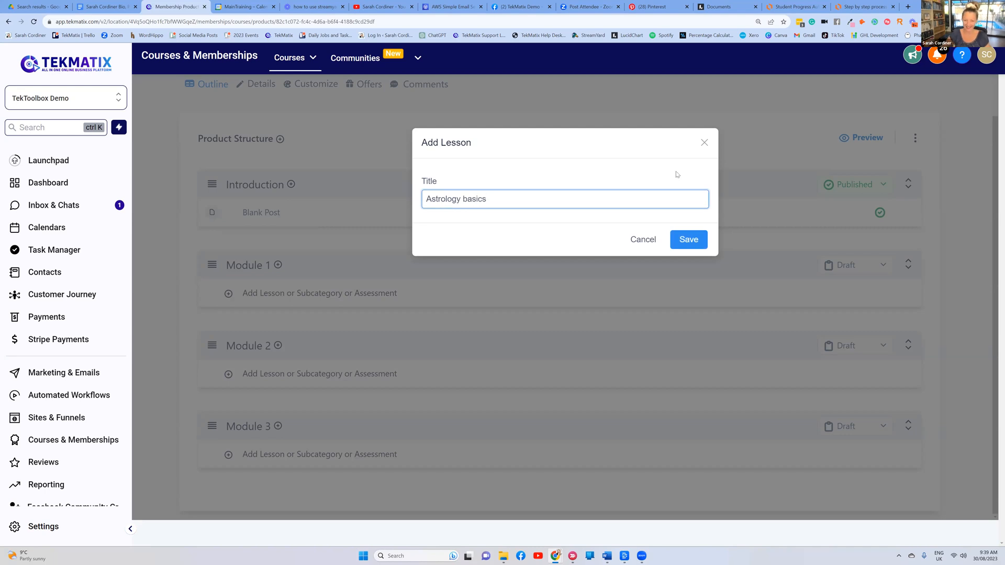
click(698, 241)
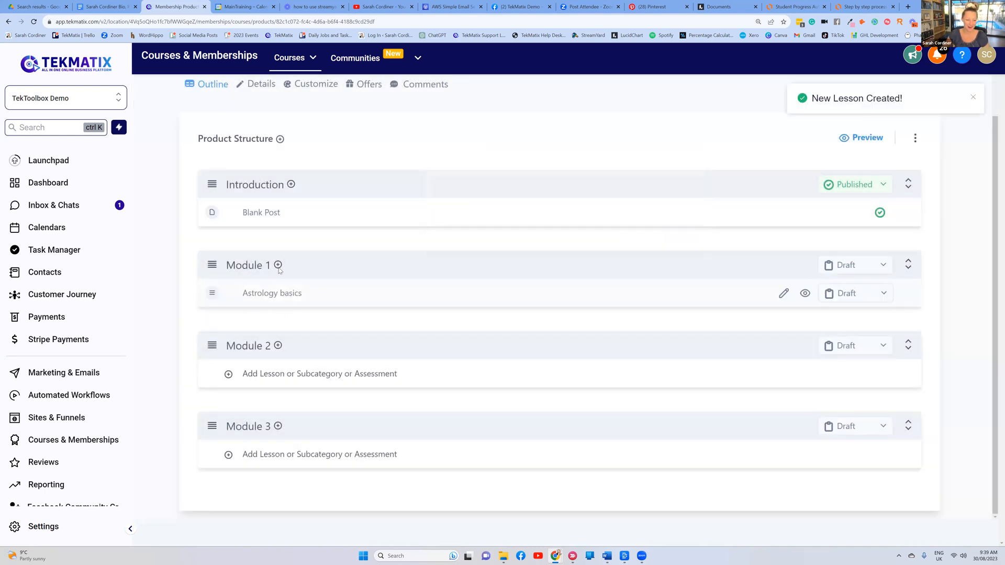
Add a second Module 1 lesson titled 'What are the different planet meanings' and save it
click(277, 266)
click(273, 288)
click(431, 204)
text(What are )
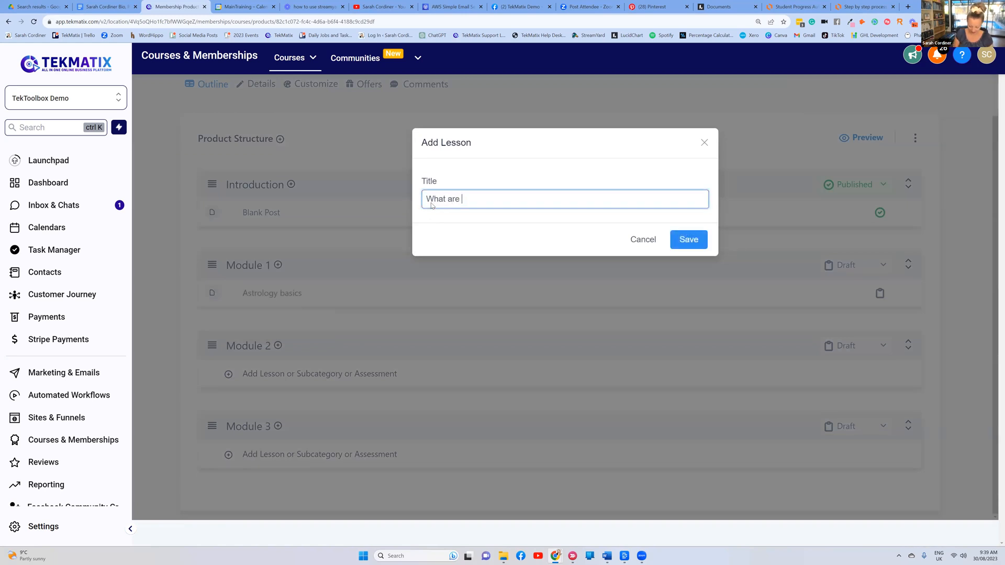
text(the different pla)
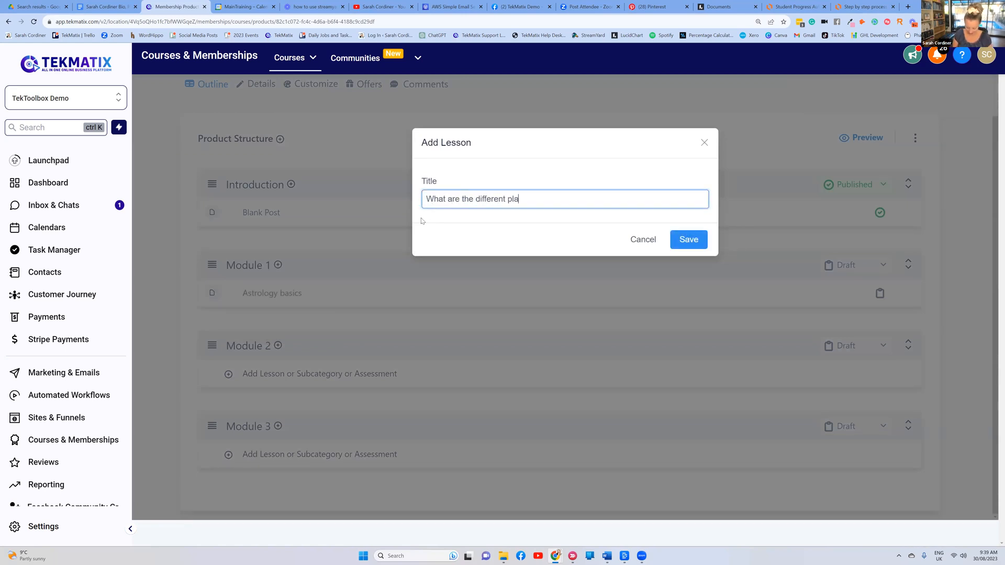
text(net meanings)
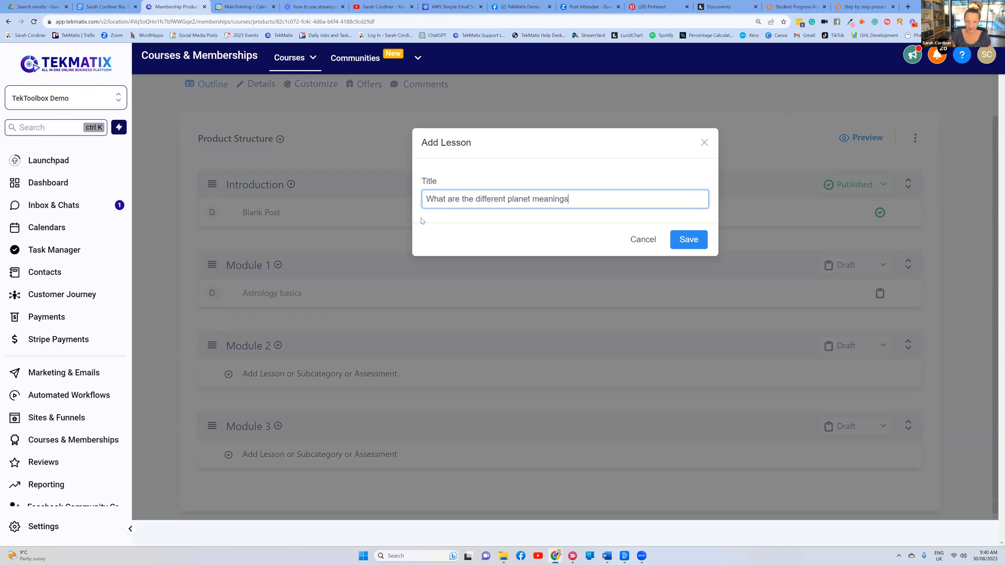
click(685, 241)
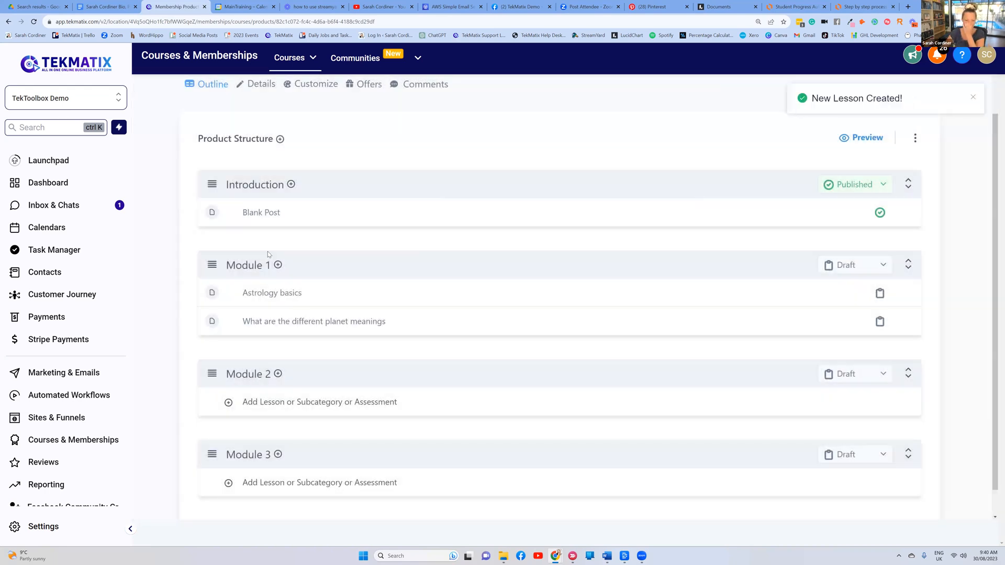
scroll(287, 241, down, 1)
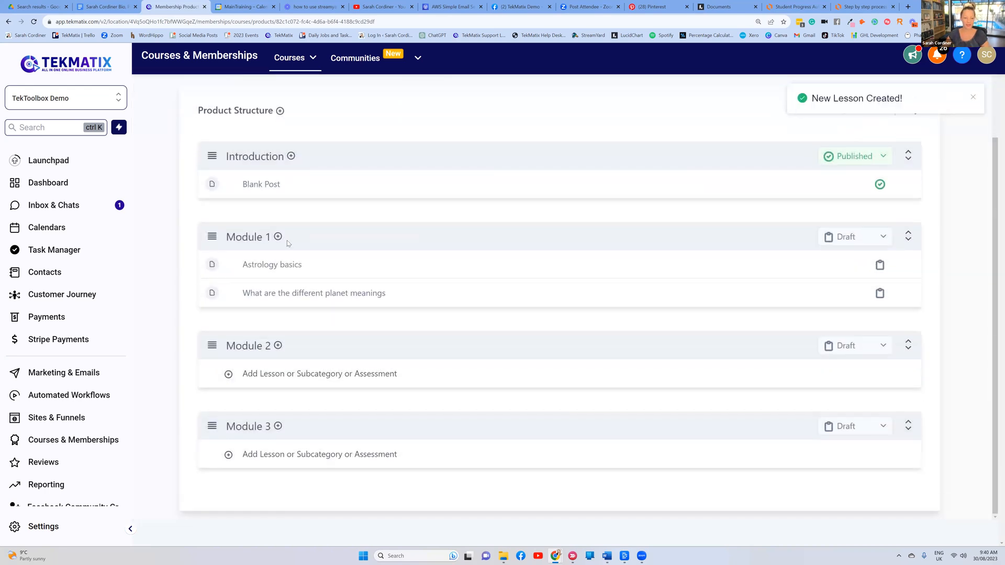
Add lessons 'Your natal chart' and 'Your star signs' to Module 2
click(277, 346)
click(274, 366)
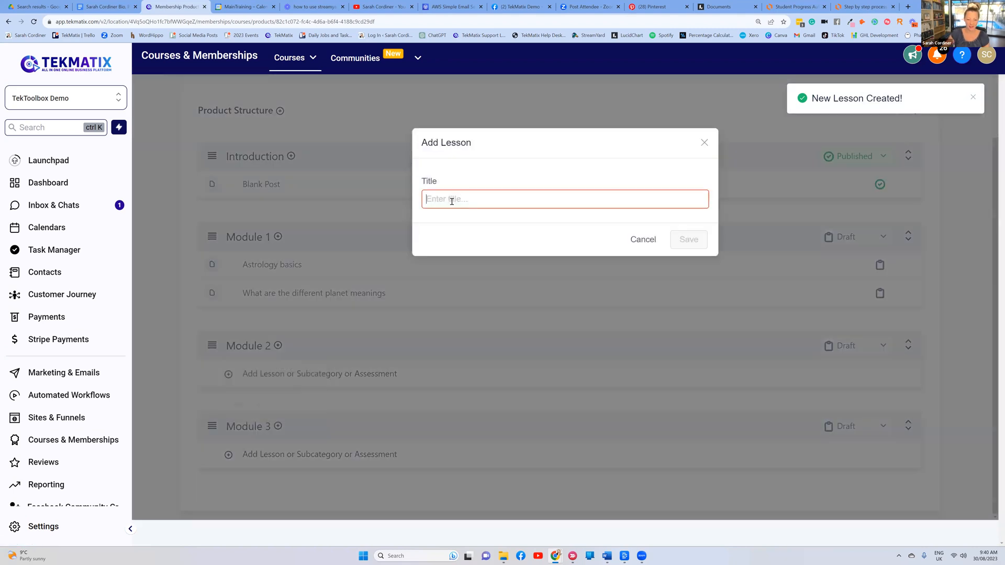
text(Your natal chart)
key(Return)
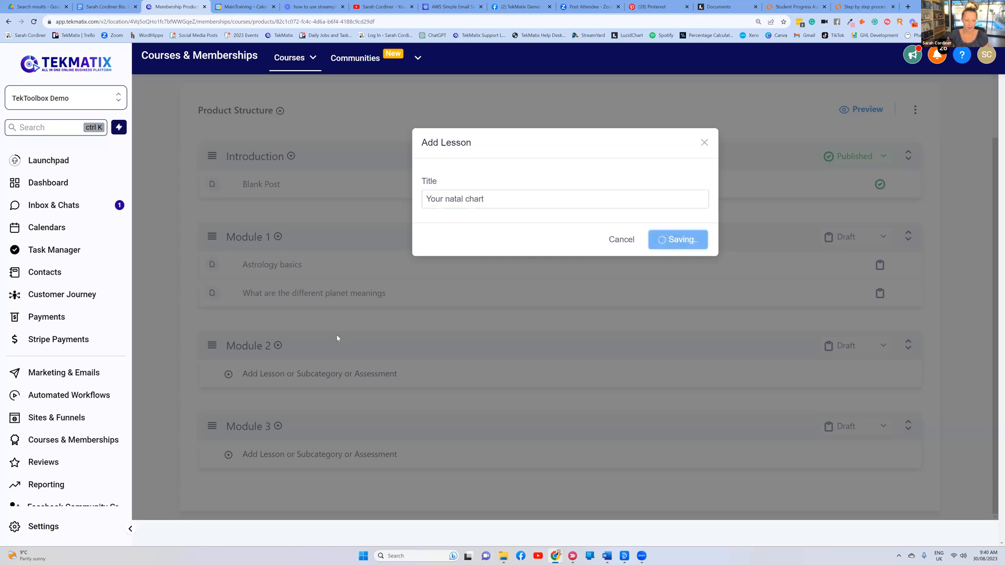
click(278, 346)
click(287, 368)
text(Yo)
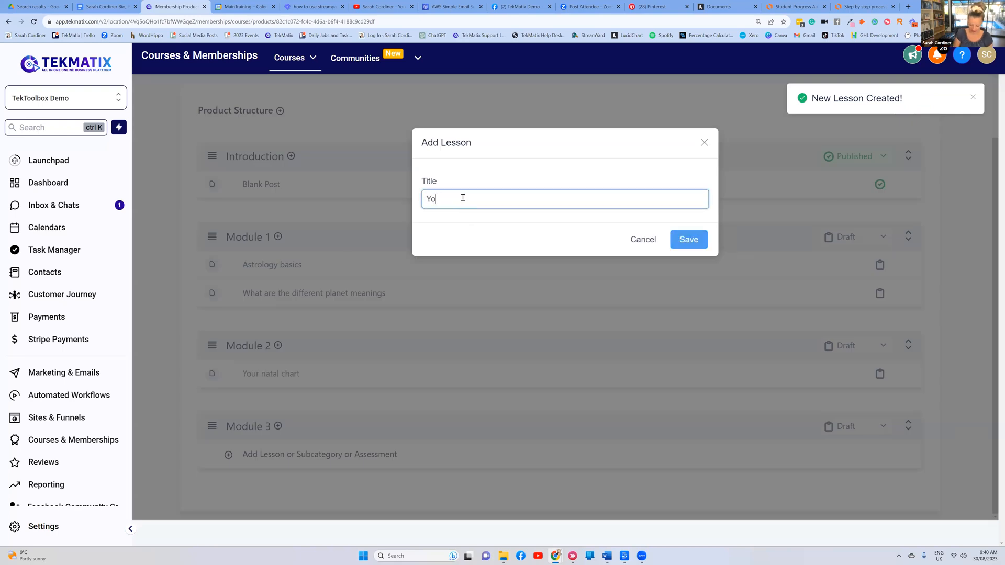
text(ur star signs)
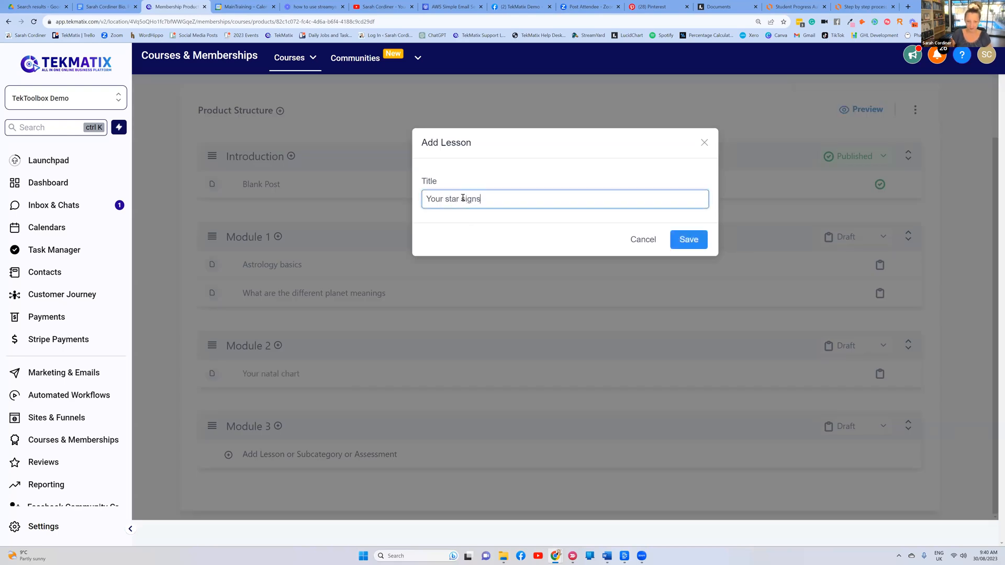
click(690, 240)
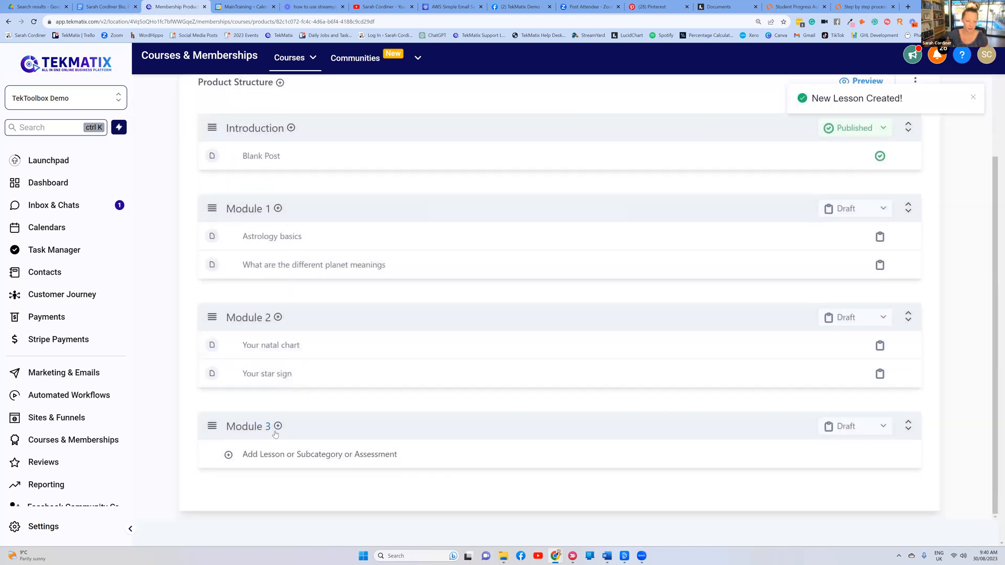
Add a 'Your life path' lesson to Module 3 and save it
click(277, 427)
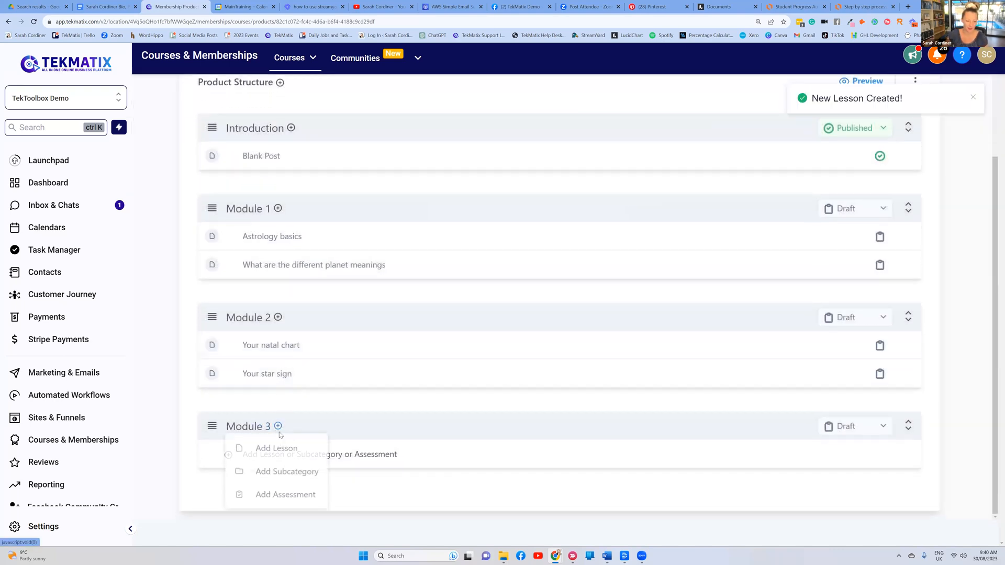
click(276, 446)
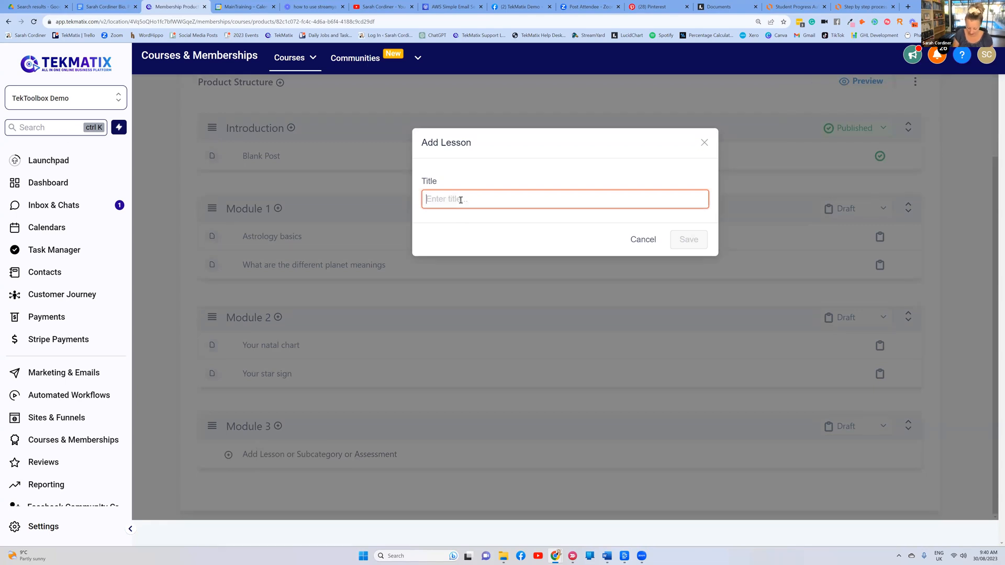
text(Your life path and predic)
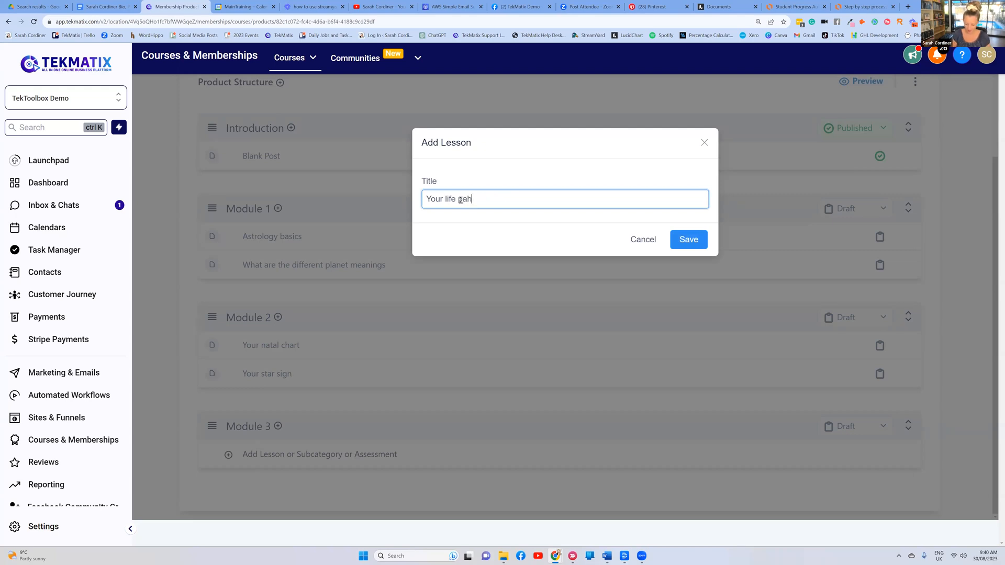
click(689, 239)
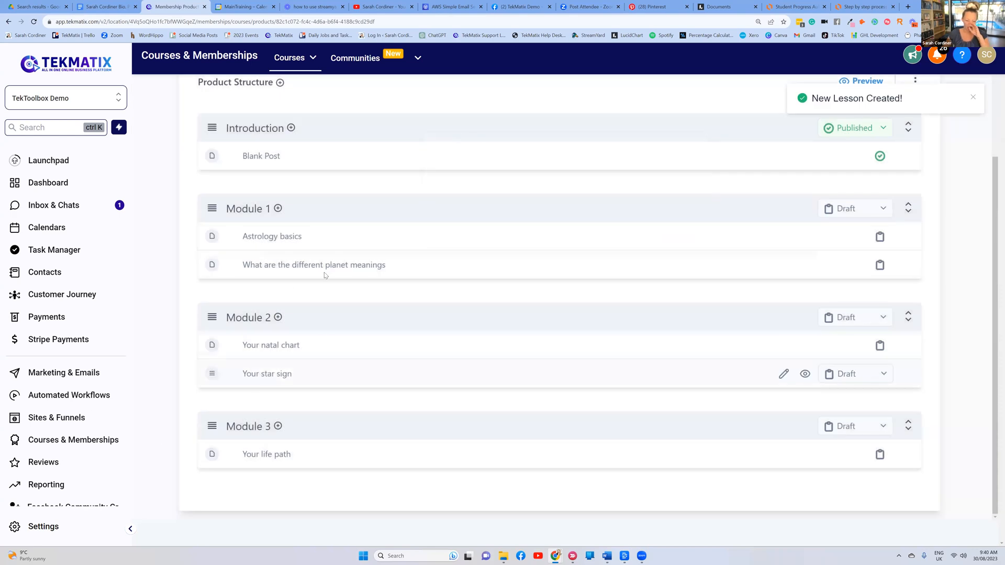
scroll(278, 274, up, 2)
scroll(279, 273, down, 1)
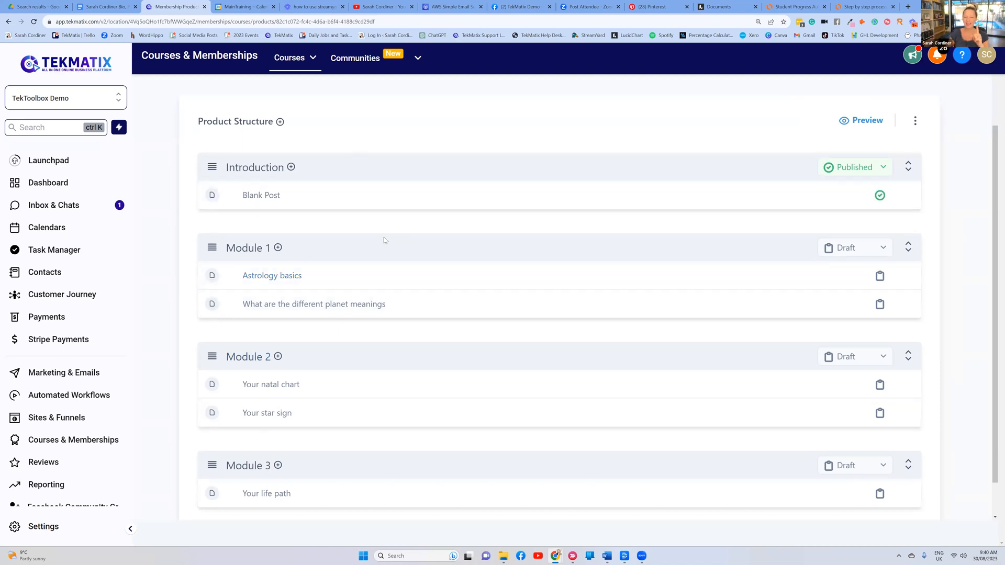
scroll(383, 170, up, 2)
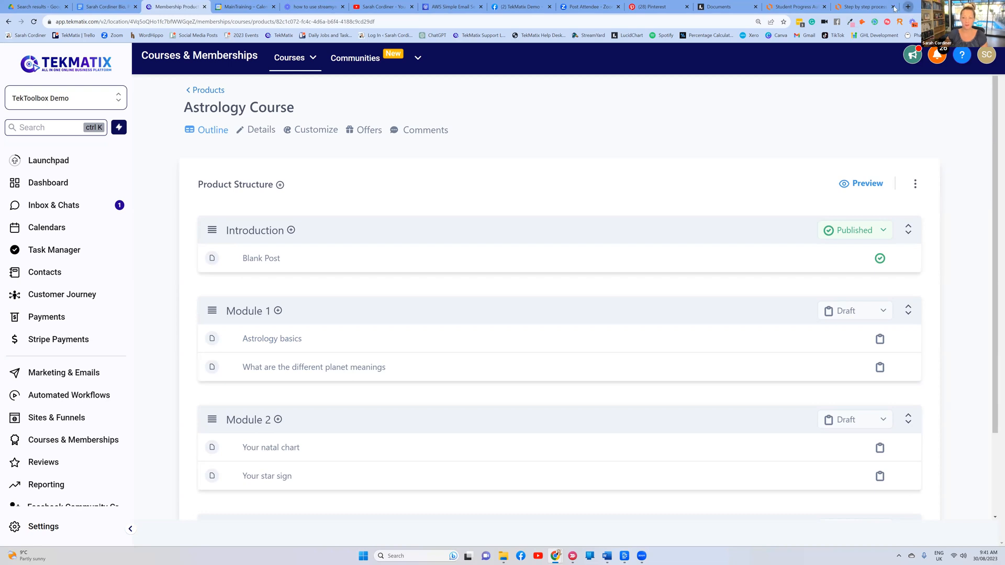
click(908, 7)
Load sarahcordiner.com/free-stuff in the browser
text(sarahc)
key(BackSpace)
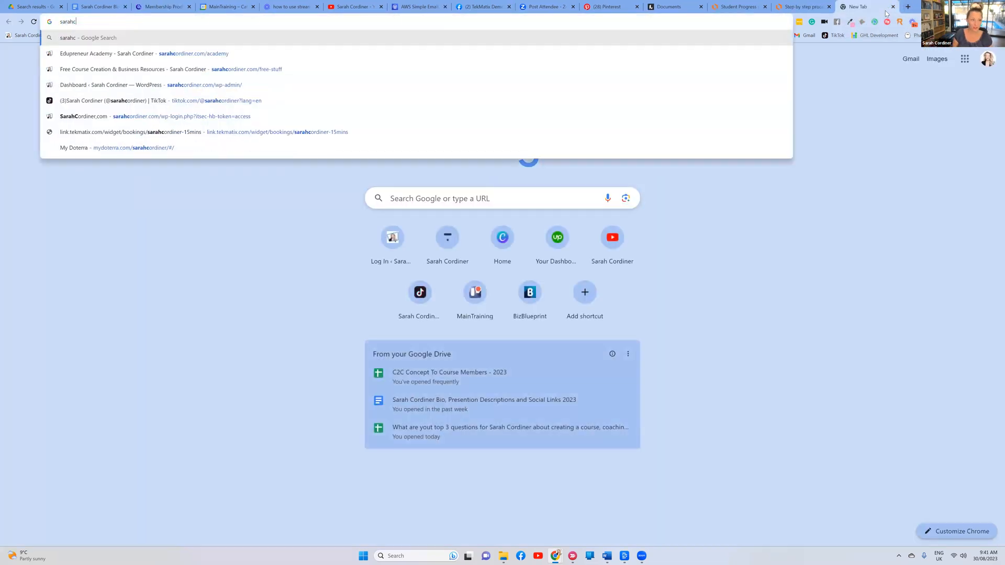
text(ordine)
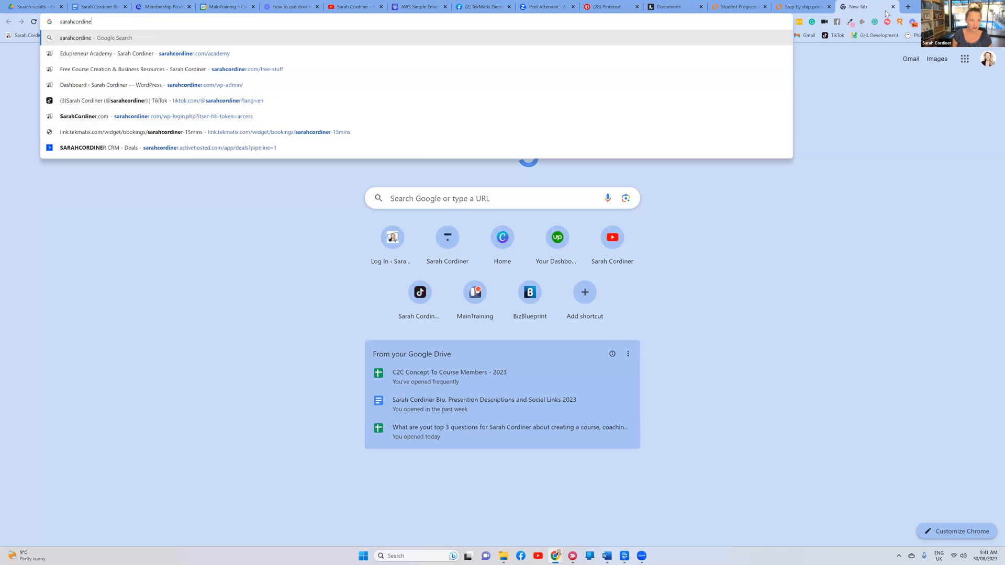
text(r.com)
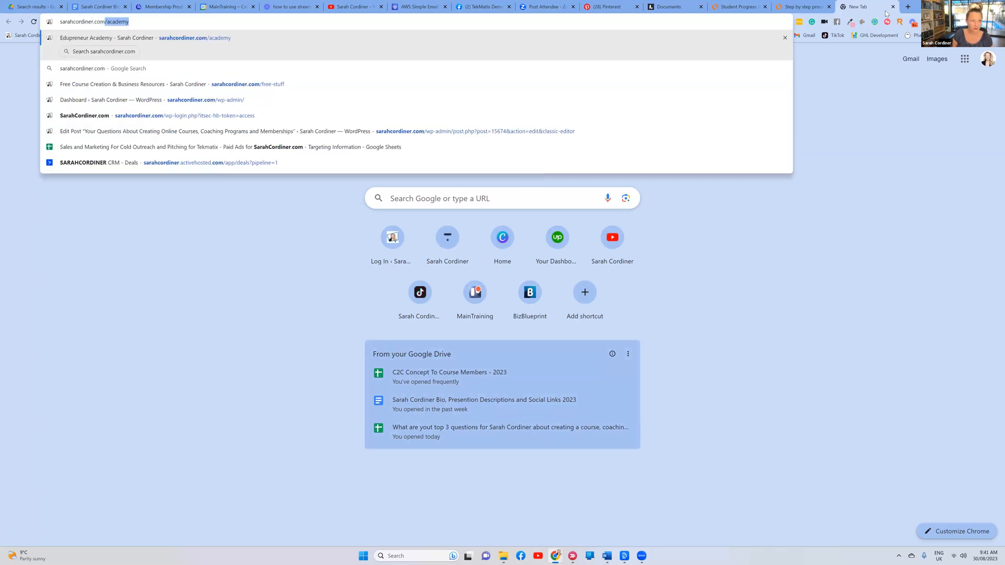
text(/free-stuff)
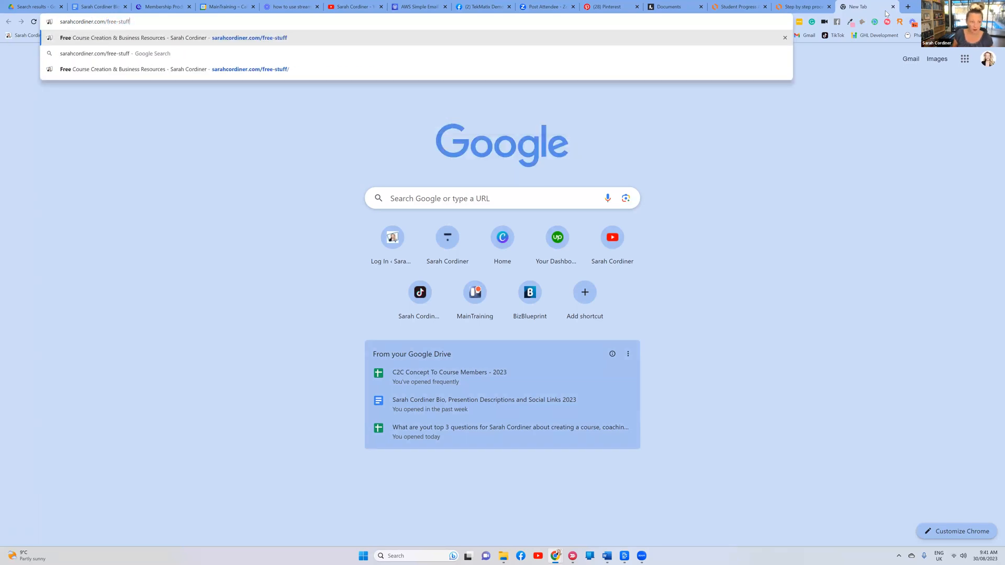
key(Return)
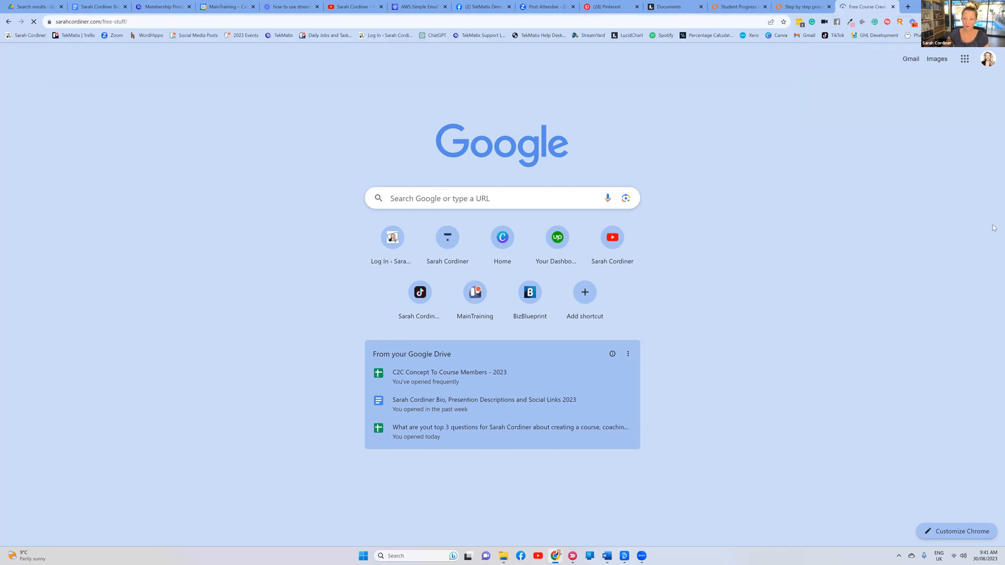
Browse the free course and webinar cards, then return to the Membership Products tab
scroll(517, 283, down, 4)
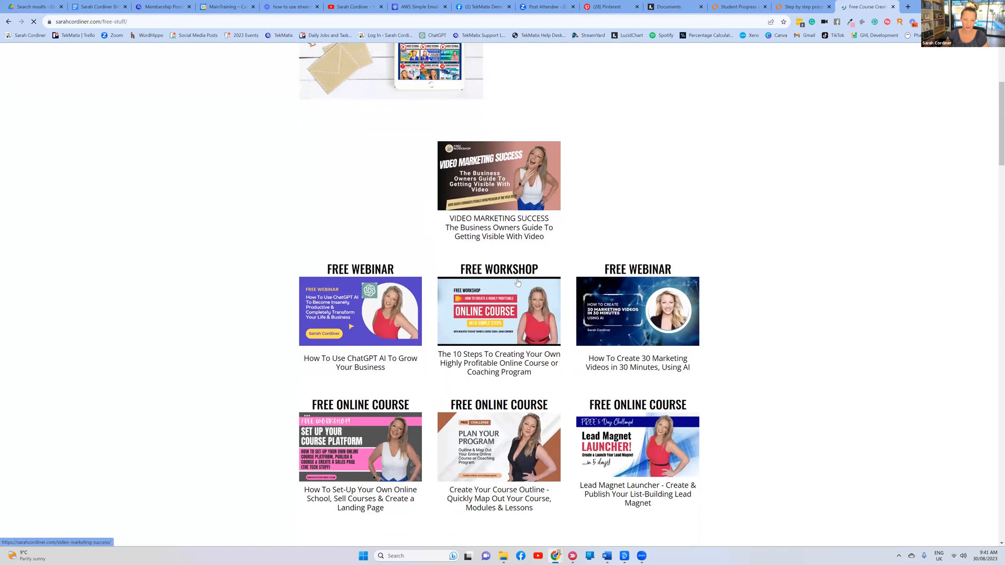
scroll(517, 283, down, 2)
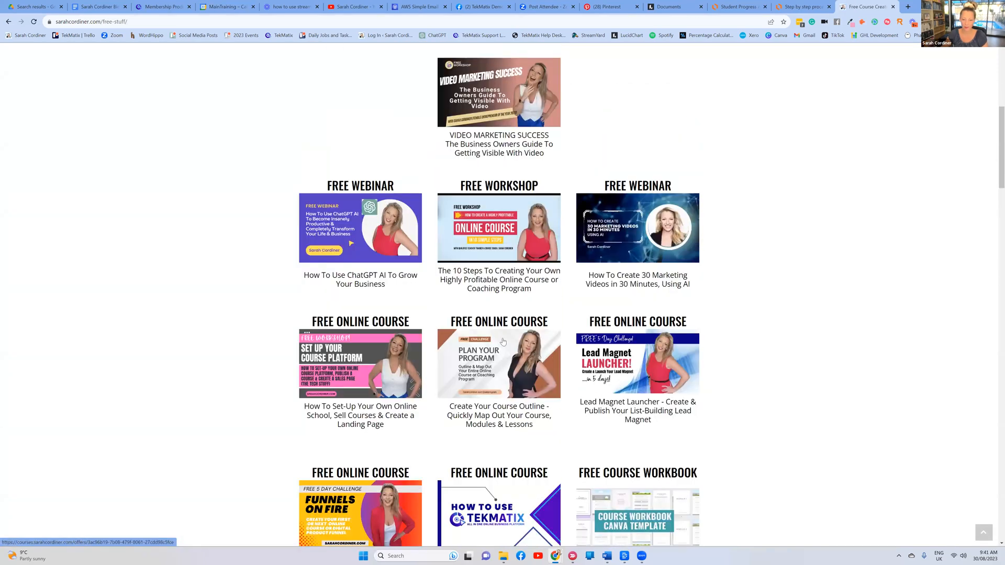
scroll(502, 342, down, 1)
drag(544, 388, 444, 365)
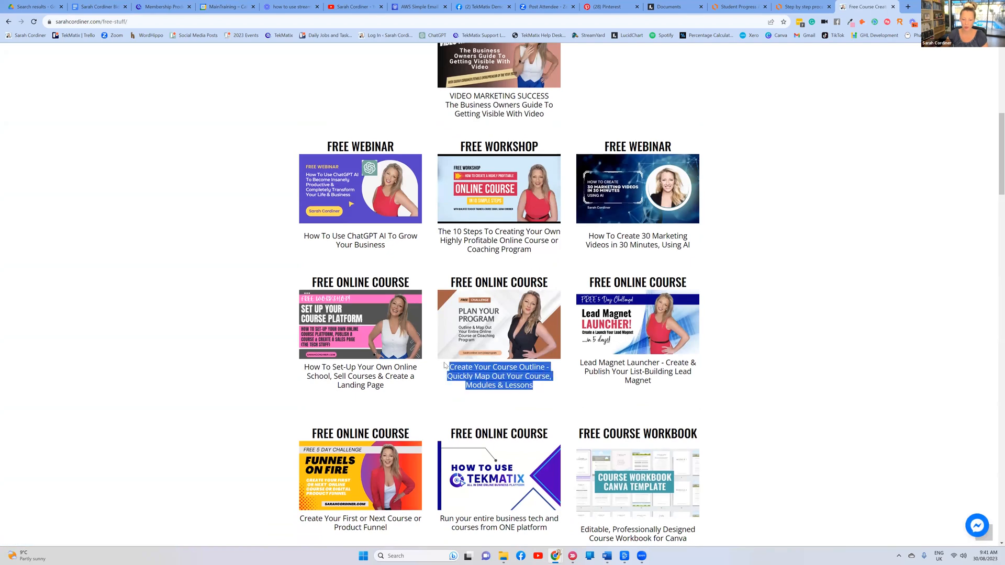
click(546, 388)
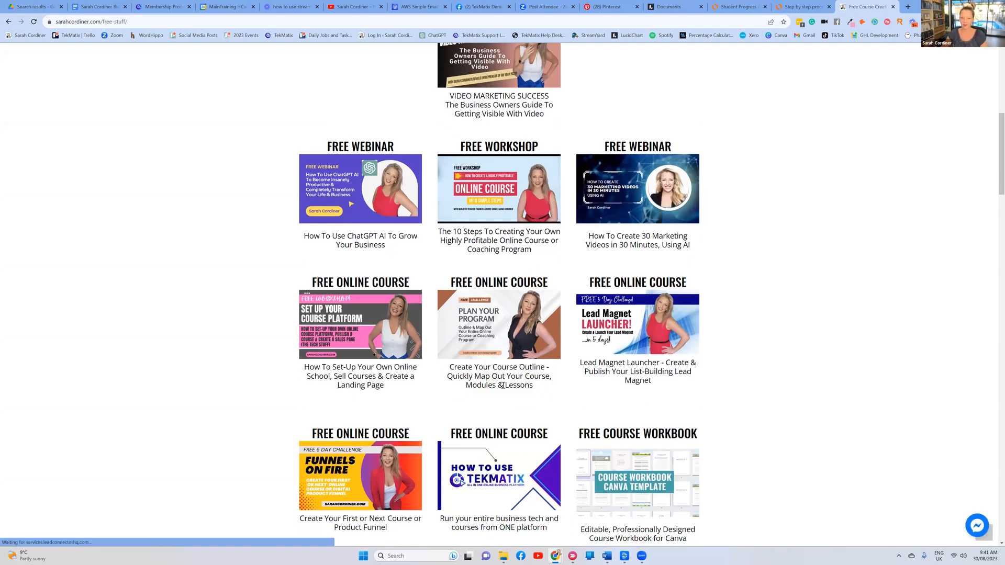
scroll(330, 186, up, 3)
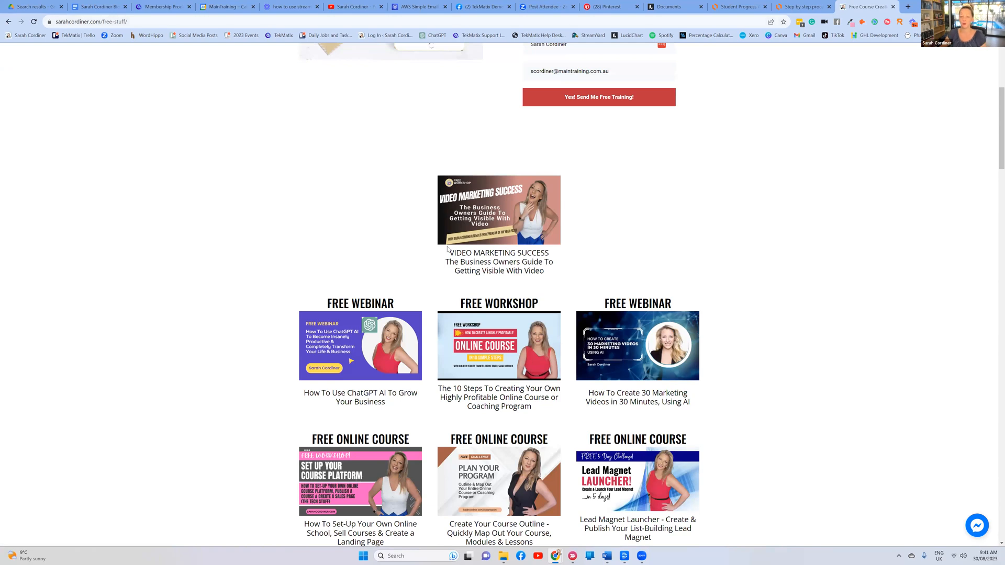
scroll(448, 249, down, 2)
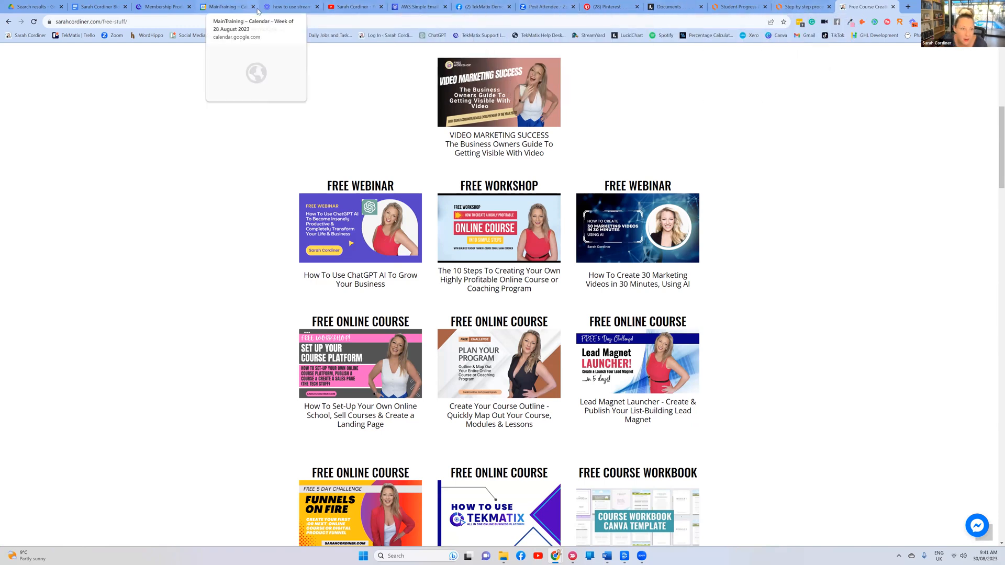
click(162, 7)
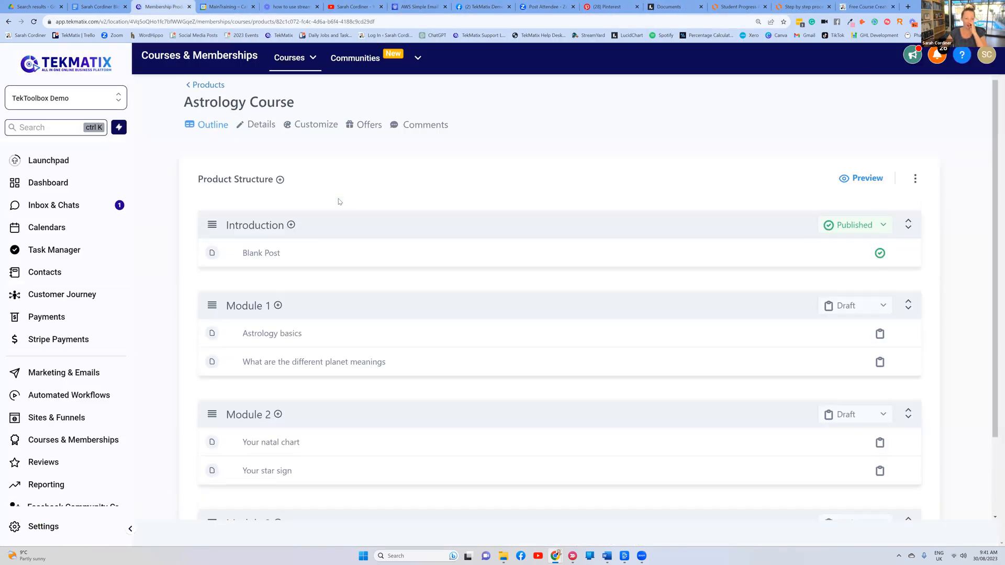
Type placeholder text 'gdfghfhfgjgfjty' plus a new line into the Astrology basics body
scroll(338, 199, down, 2)
scroll(338, 201, up, 1)
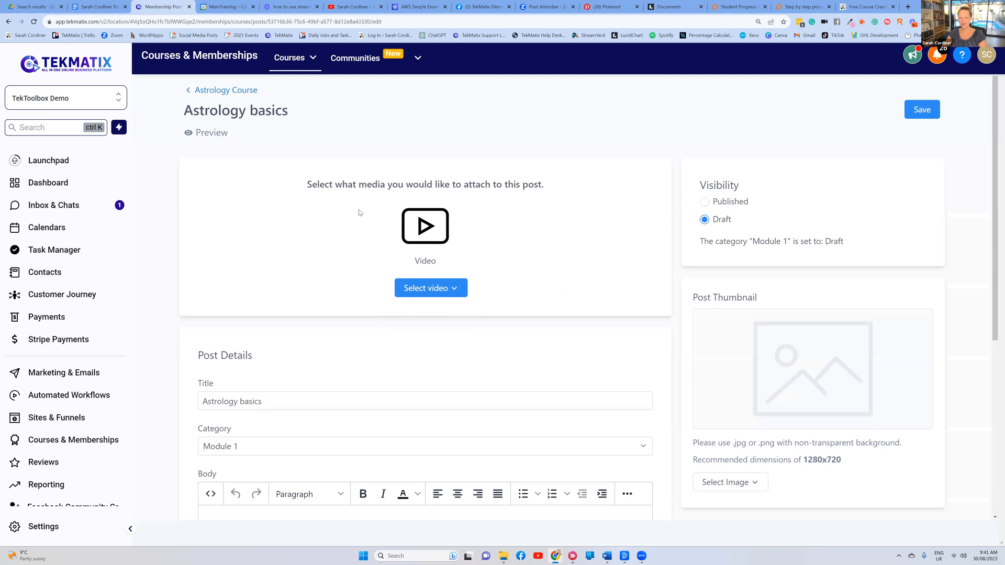
scroll(359, 212, down, 5)
scroll(359, 213, up, 5)
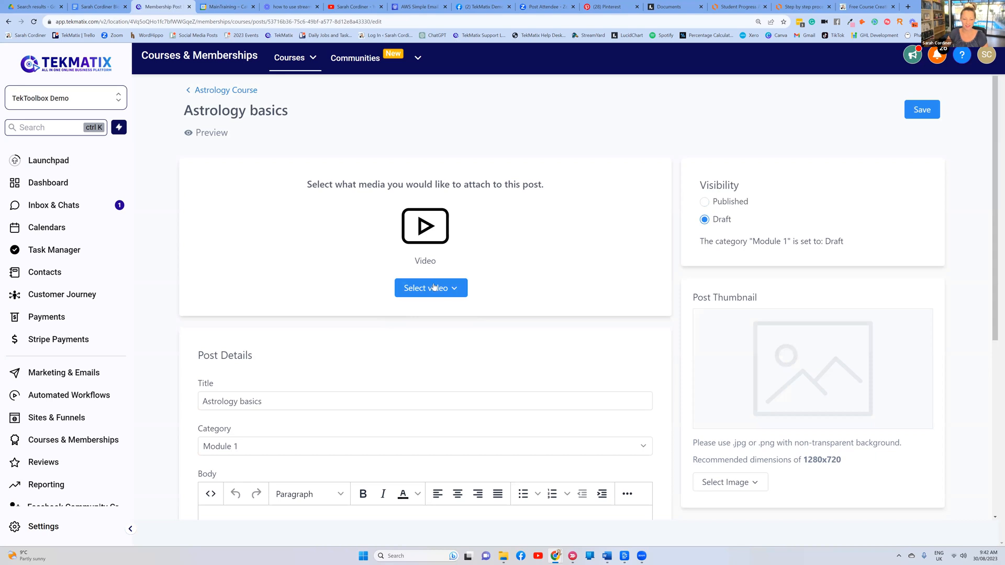
scroll(775, 236, down, 3)
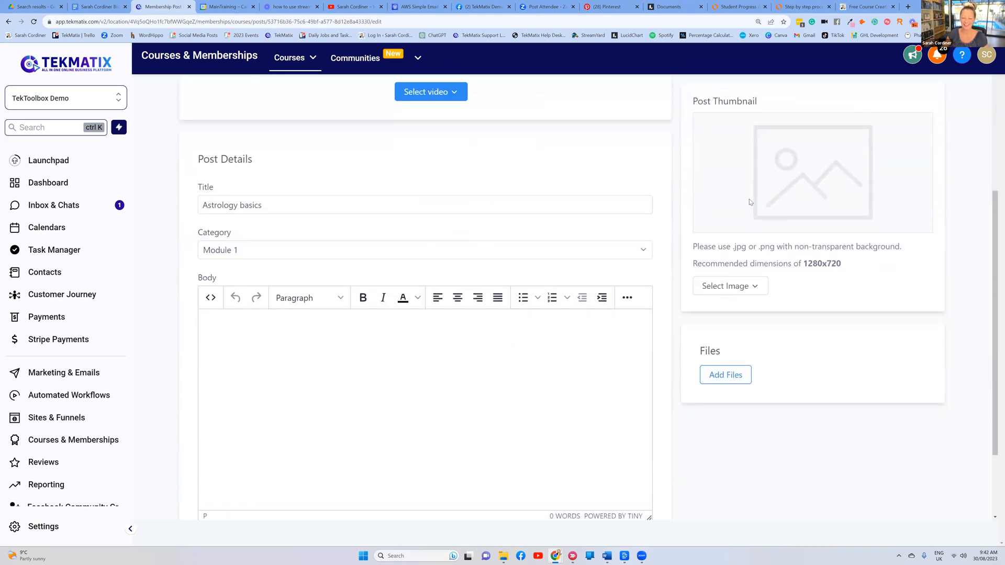
scroll(725, 196, up, 2)
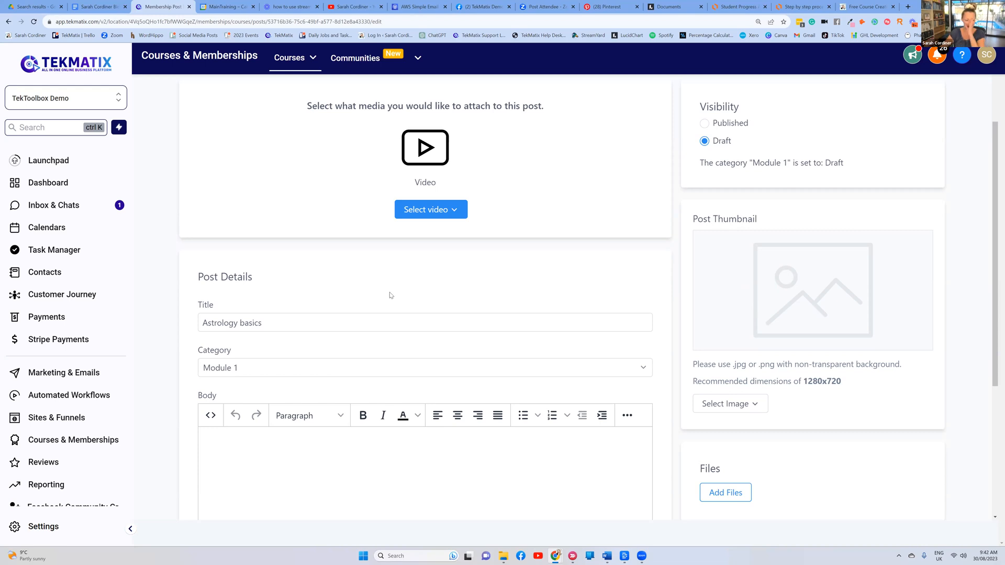
scroll(216, 364, down, 2)
scroll(216, 364, down, 1)
click(216, 364)
text(gdfghfhfgjgfjty)
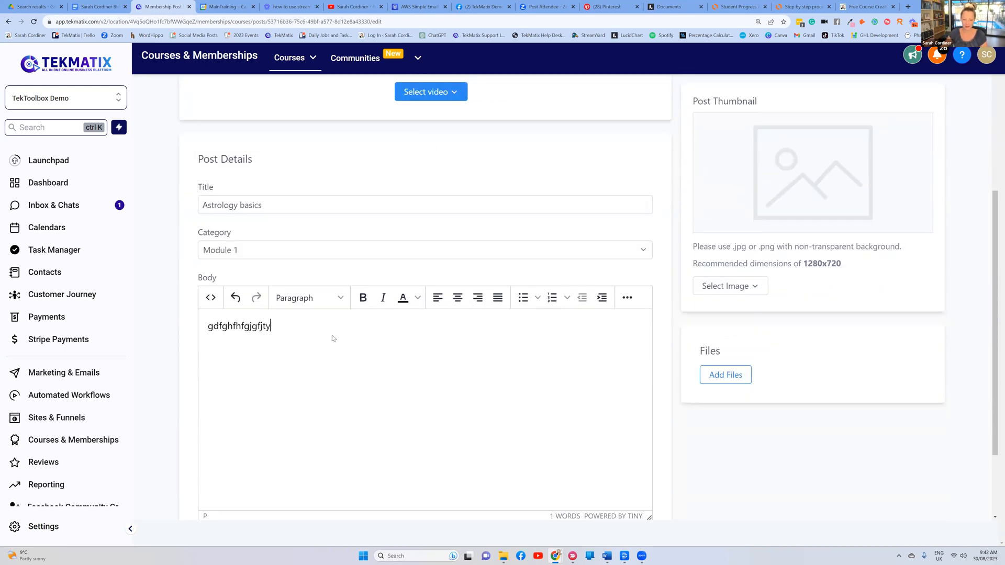
key(Return)
Save the Astrology basics lesson and go back to the Astrology Course outline
scroll(667, 314, down, 3)
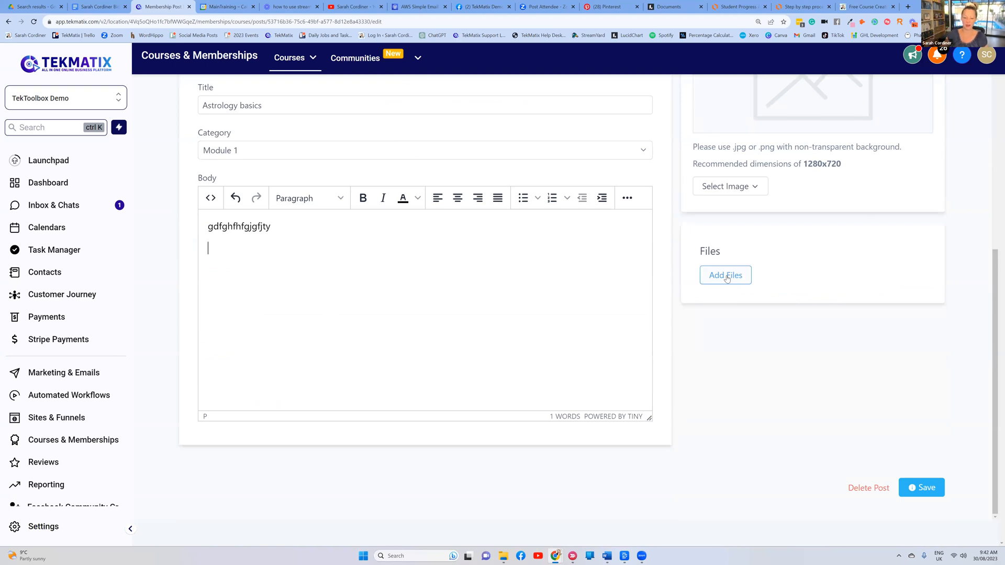
scroll(727, 277, up, 7)
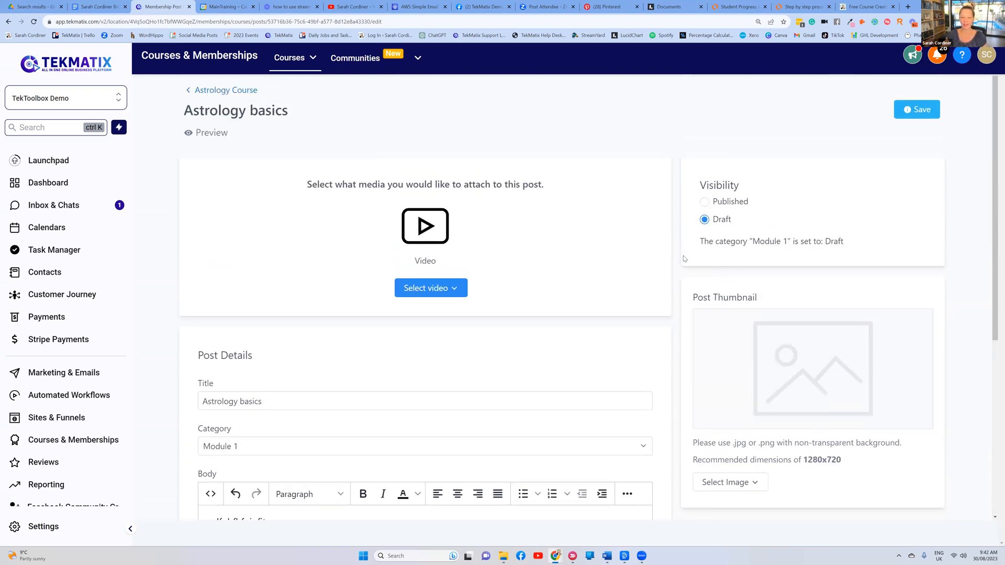
scroll(778, 170, down, 7)
scroll(777, 170, up, 5)
click(912, 109)
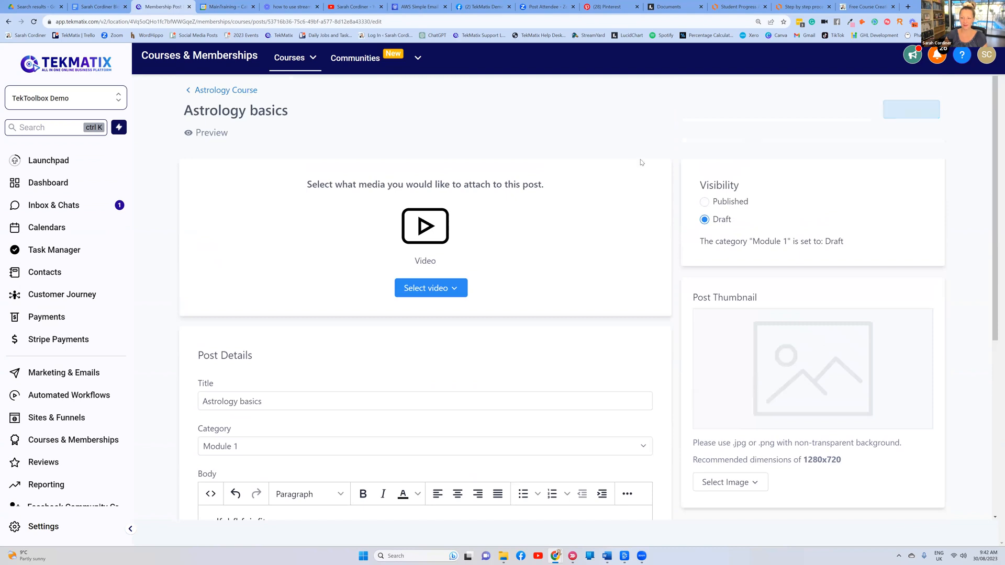
click(217, 89)
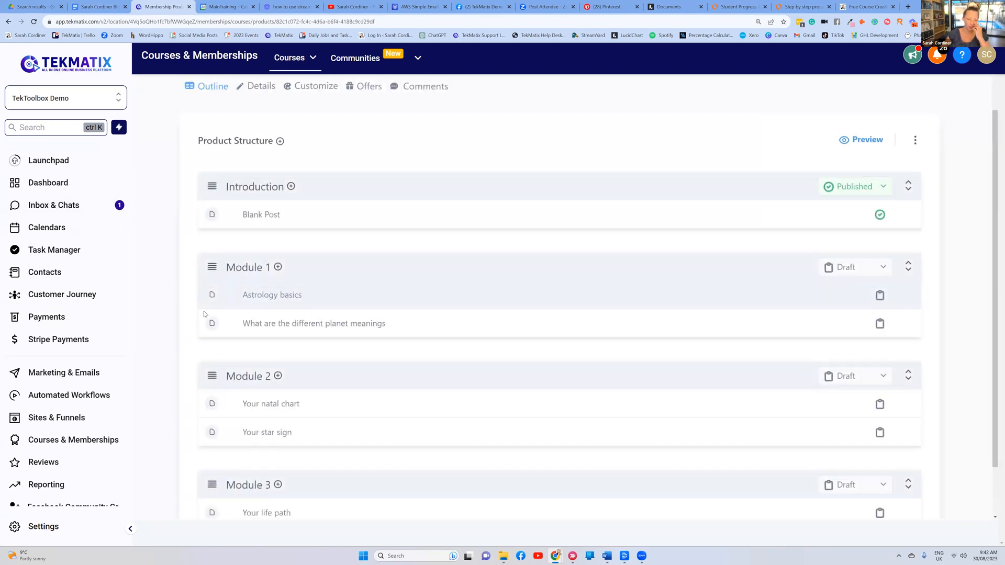
click(276, 324)
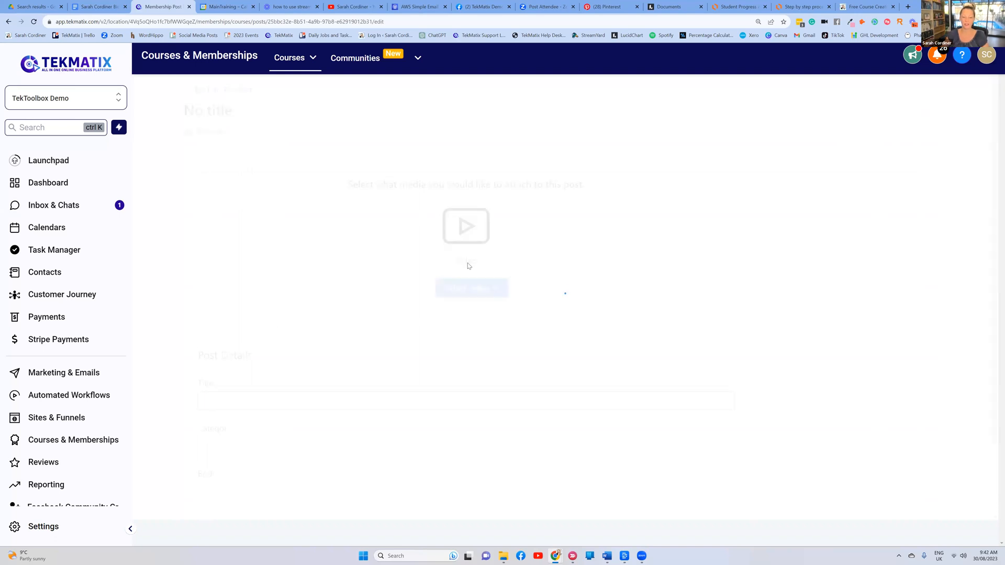
click(422, 287)
scroll(765, 278, down, 2)
click(761, 277)
scroll(731, 259, down, 3)
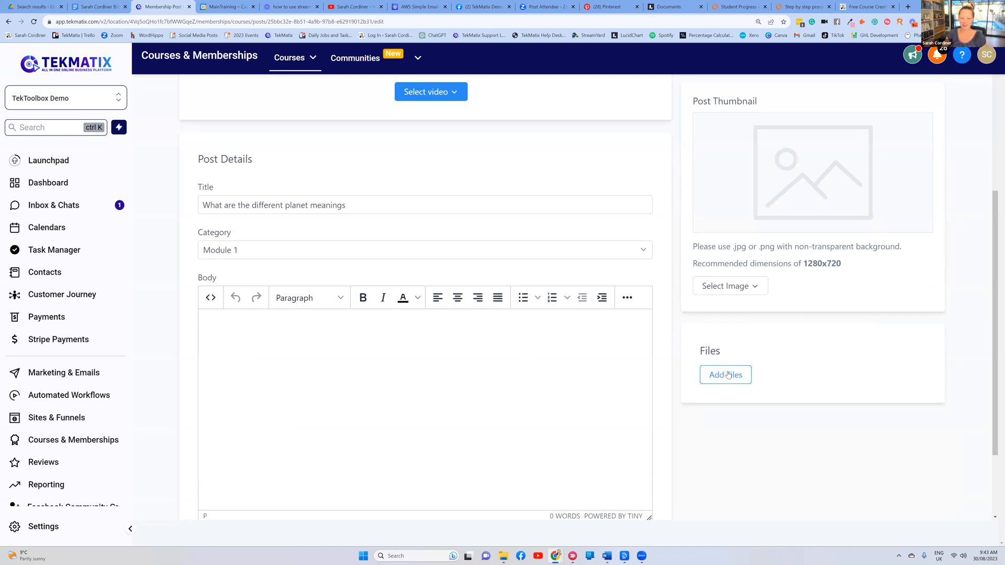
scroll(724, 375, up, 4)
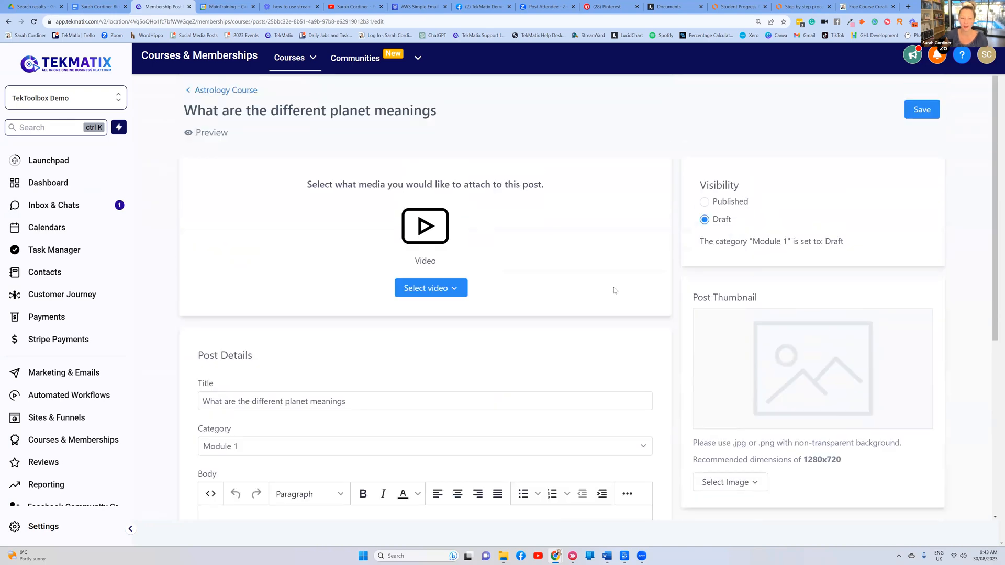
click(922, 110)
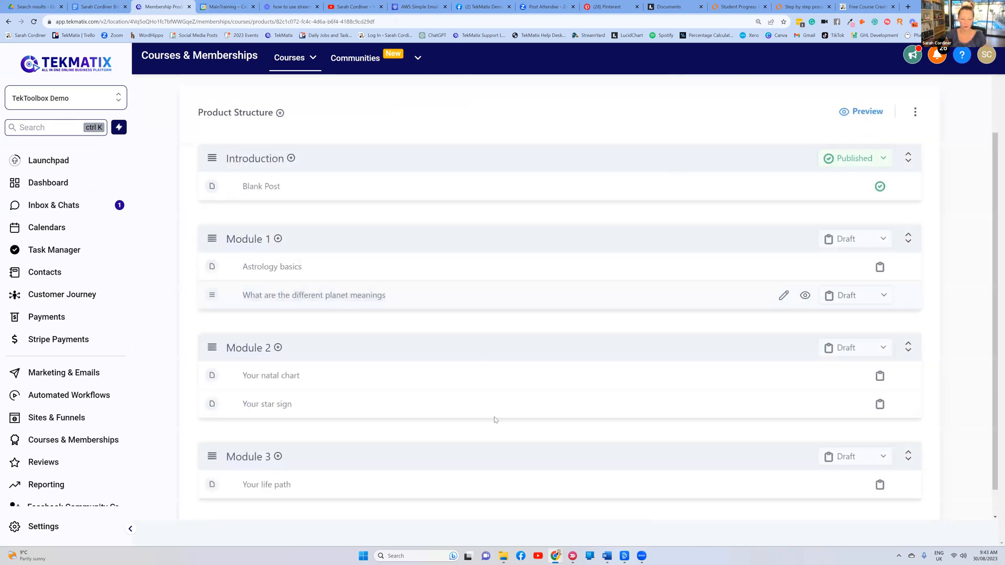
Review the course outline, then bring up the Descript '3 ways to earn 50k per month' project
scroll(453, 345, up, 2)
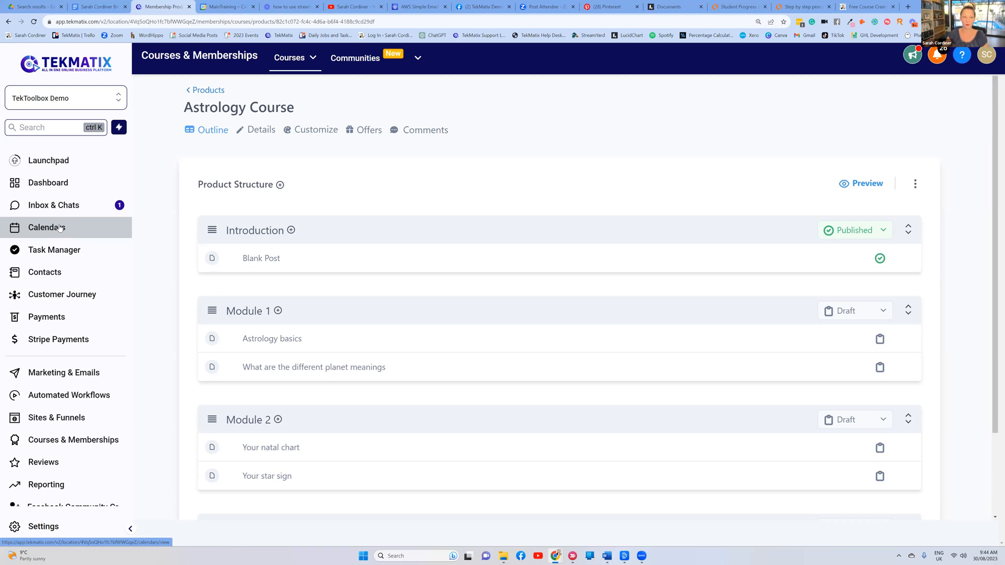
mouse_move(292, 63)
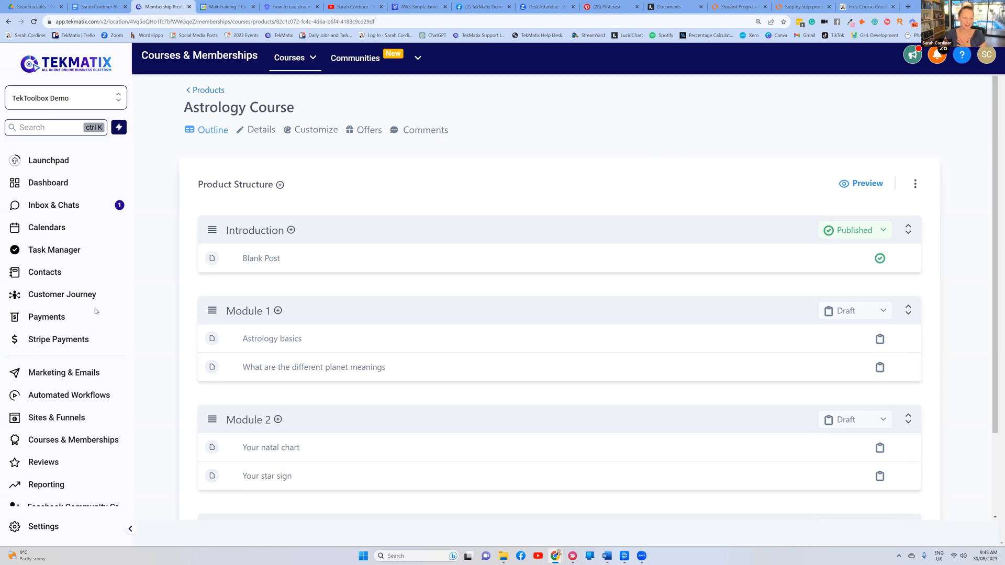
scroll(97, 311, down, 3)
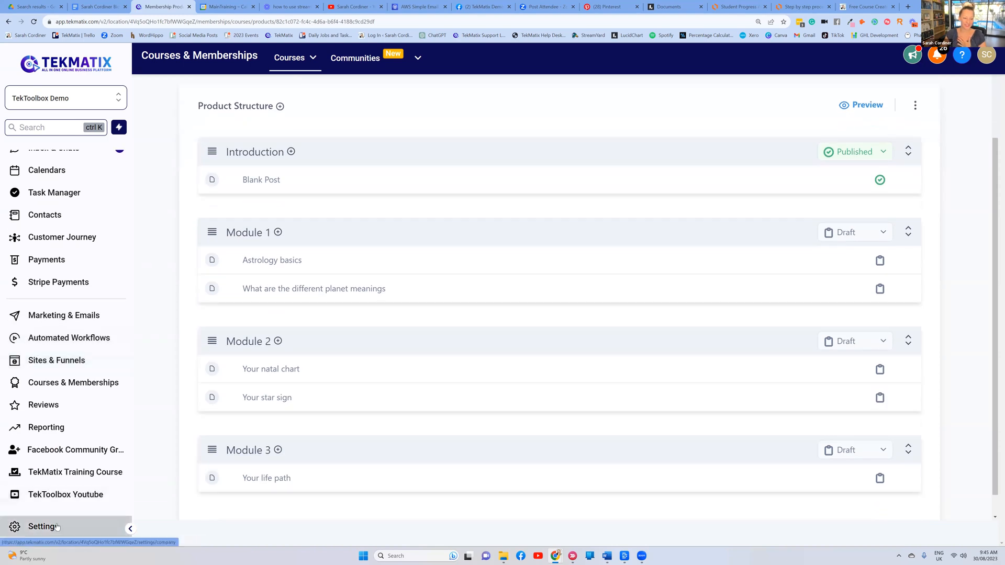
scroll(468, 382, up, 3)
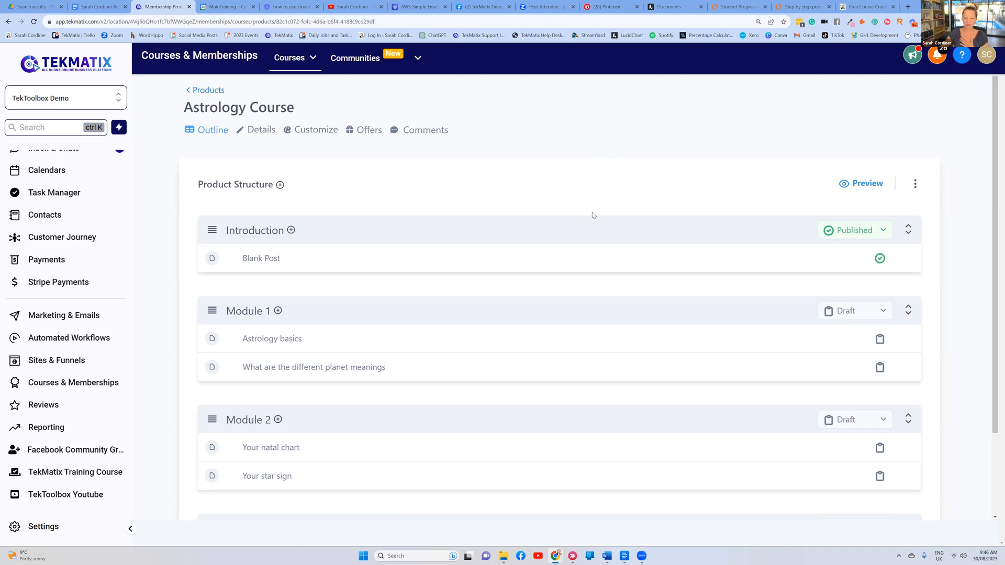
click(625, 556)
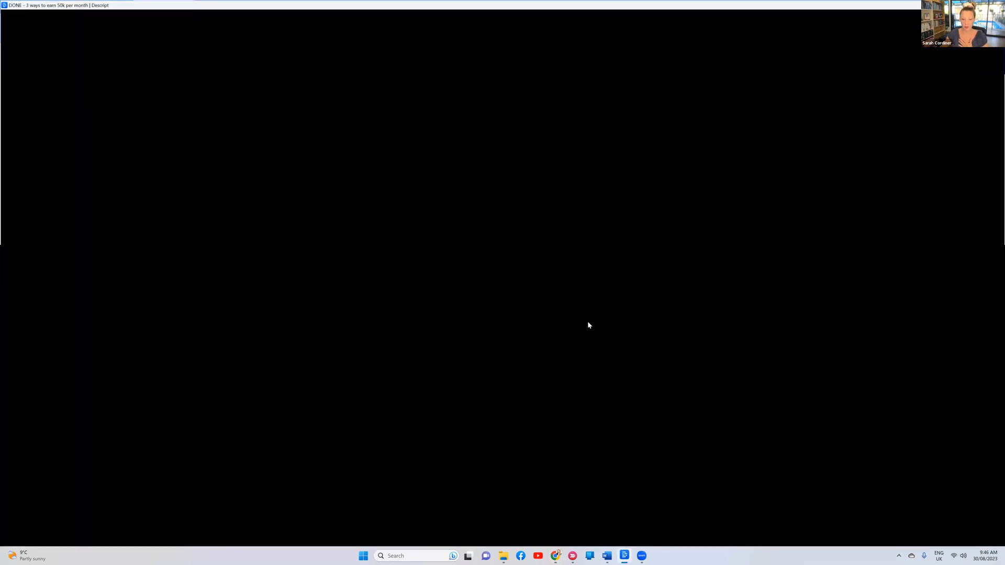
Play the video from the $50,000 line through the profit margin sentence to the membership section
scroll(351, 129, up, 15)
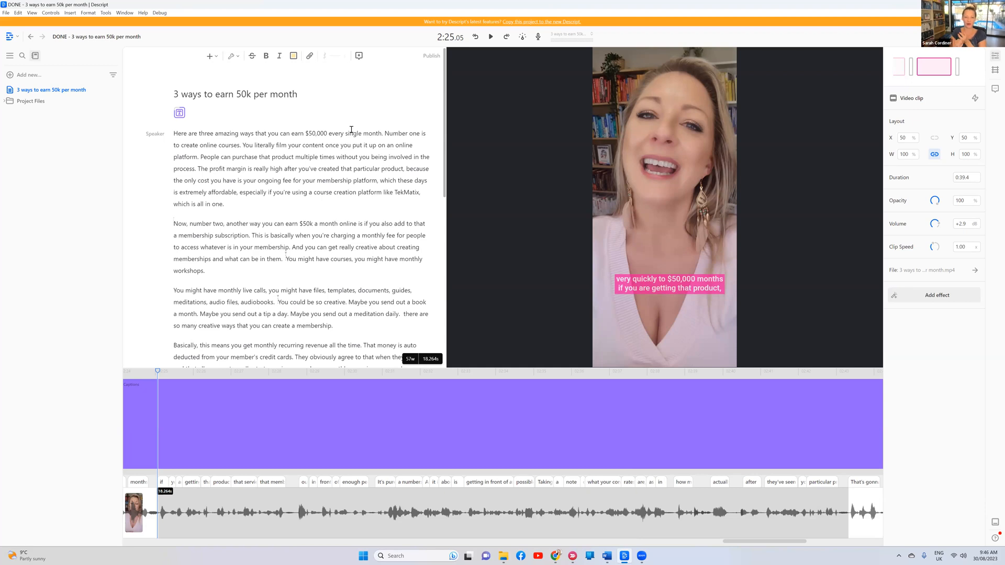
click(308, 133)
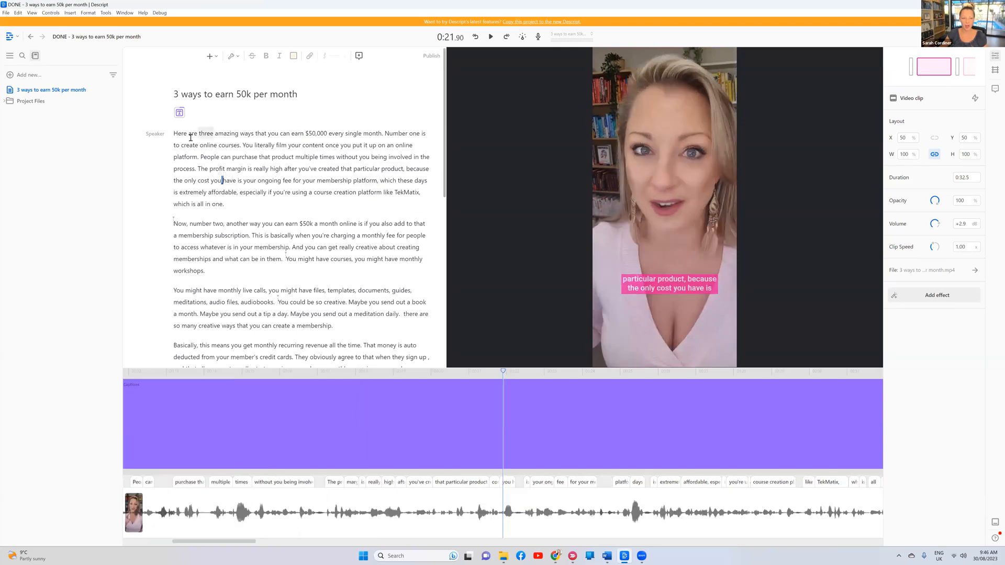
drag(176, 134, 411, 325)
click(272, 205)
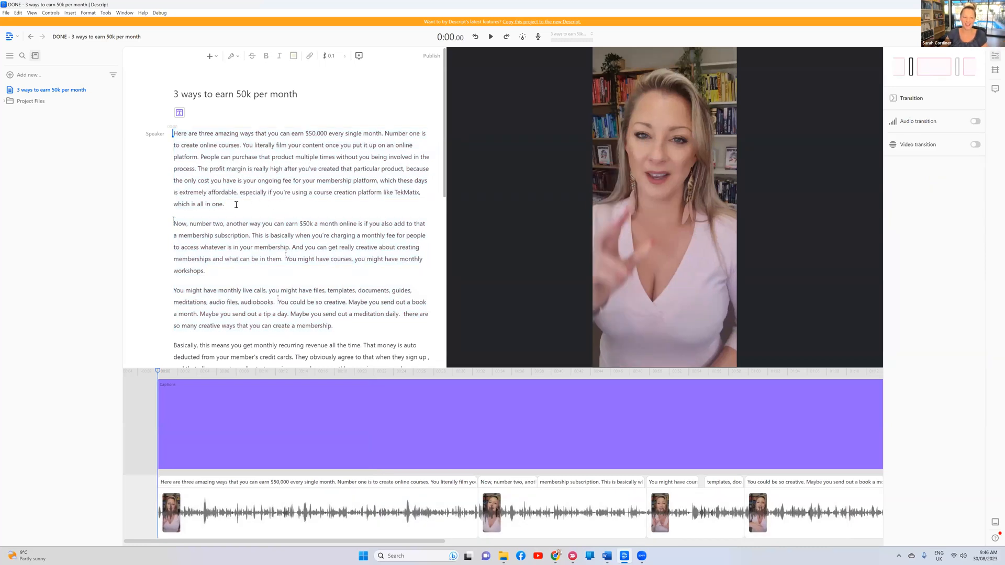
drag(235, 205, 395, 191)
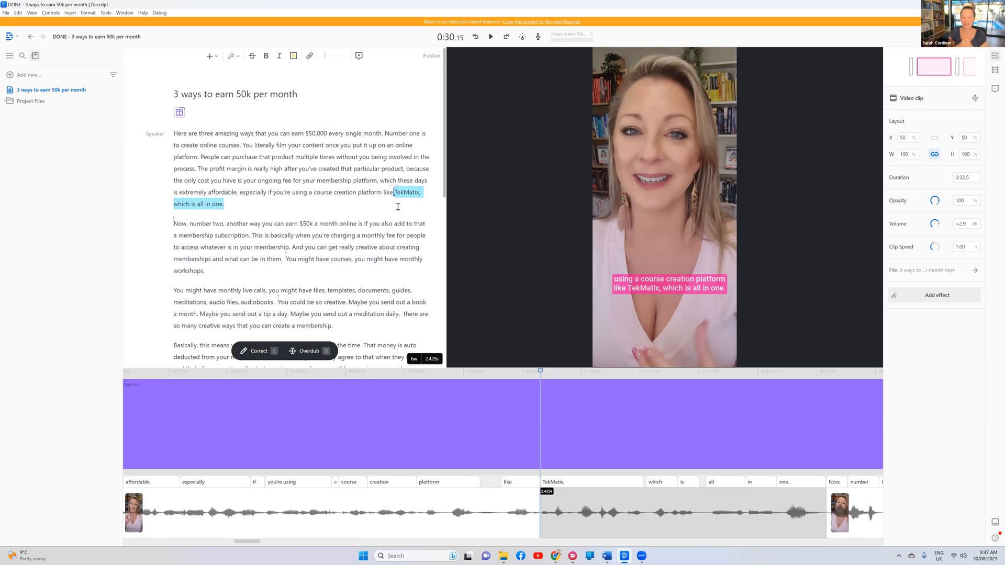
click(318, 169)
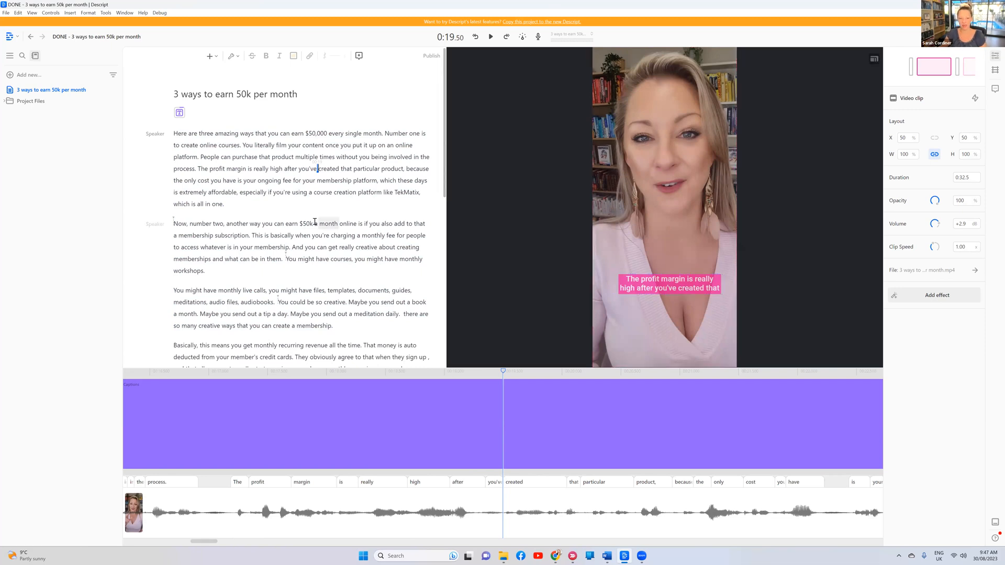
click(314, 224)
scroll(326, 156, down, 1)
scroll(326, 156, up, 1)
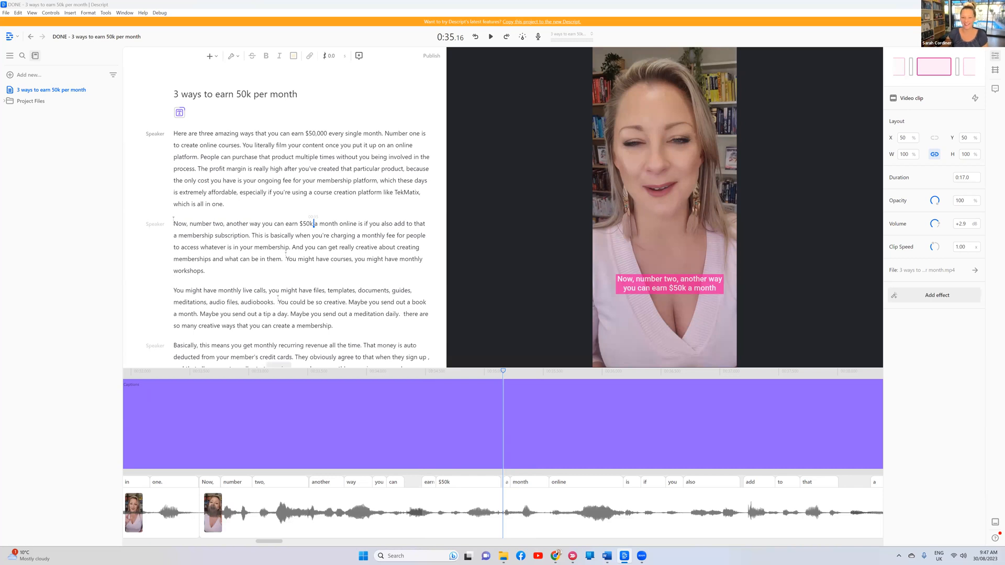
Switch from the Tekmatix course outline to the sarahcordiner.com Free Course Creation tab
key(alt+Tab)
scroll(532, 179, down, 2)
scroll(531, 180, down, 1)
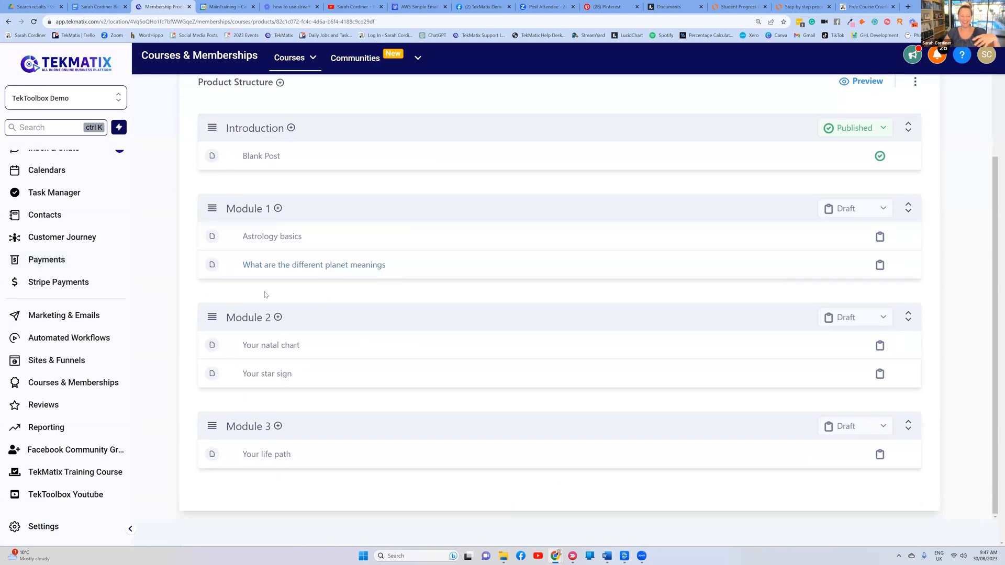
scroll(313, 260, up, 4)
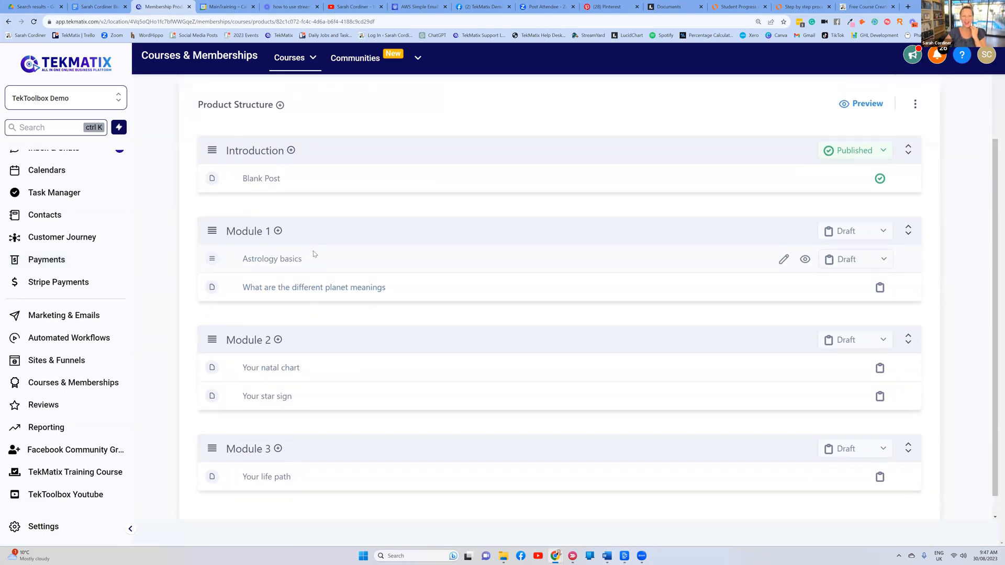
scroll(313, 259, up, 1)
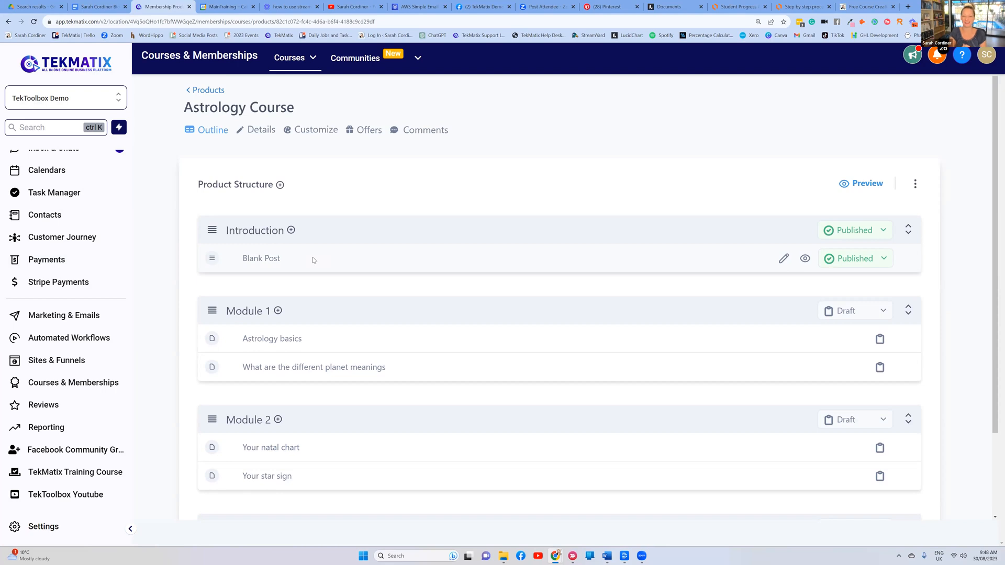
click(866, 6)
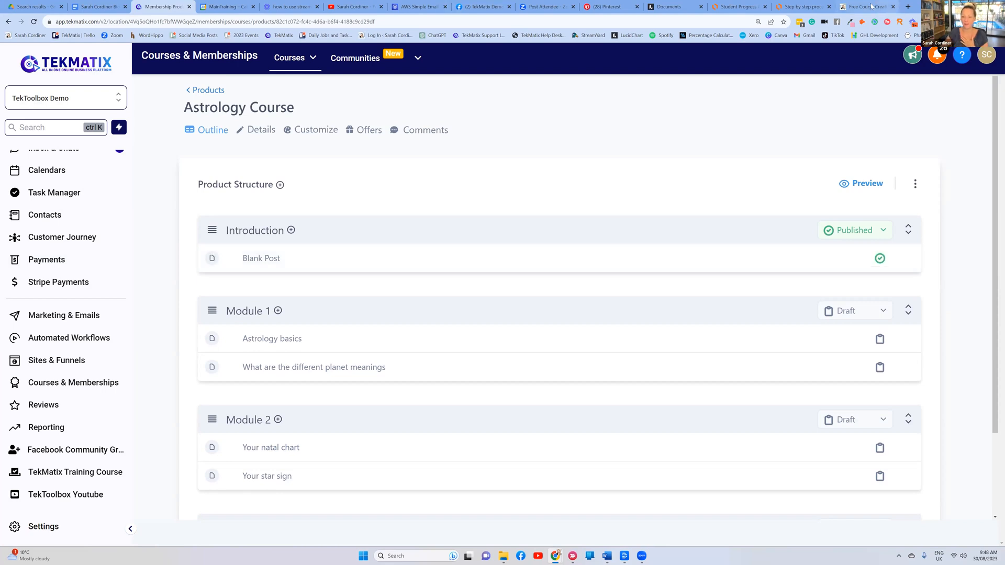
scroll(686, 183, down, 5)
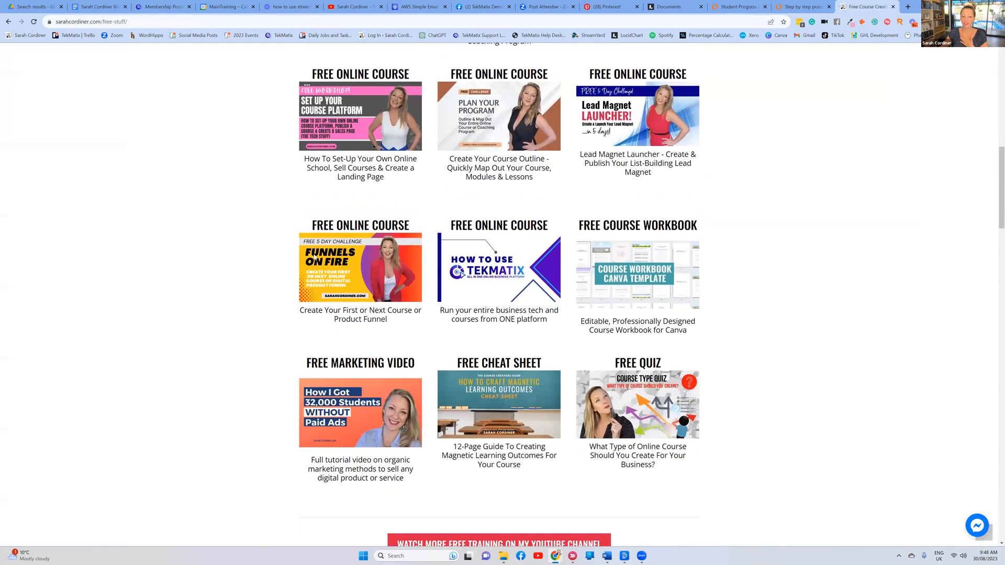
Scan the free-stuff page, then return to the Membership Products tab with the Astrology Course outline
scroll(538, 249, up, 4)
scroll(538, 249, up, 2)
scroll(538, 249, down, 2)
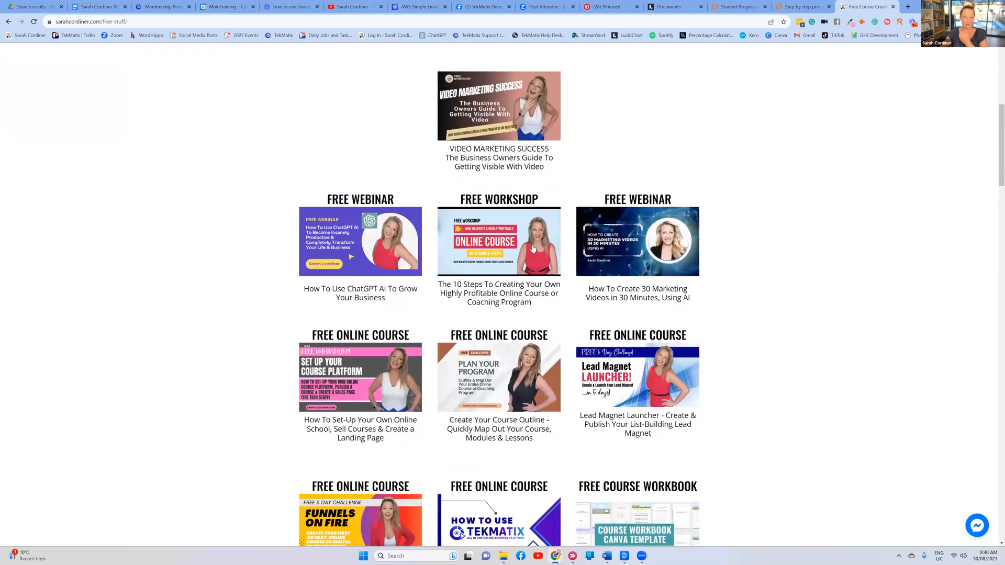
scroll(534, 248, up, 1)
scroll(534, 248, up, 1)
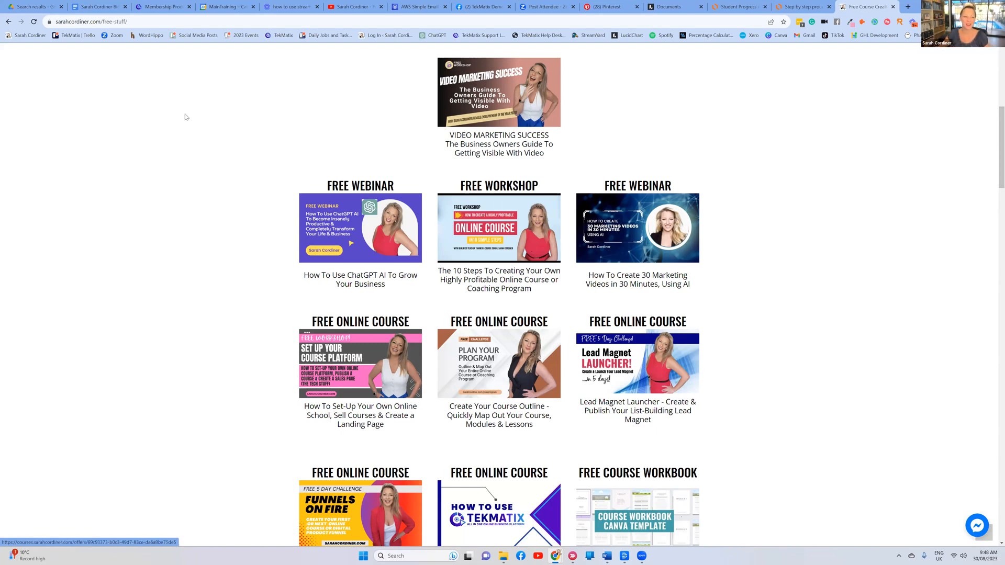
click(155, 8)
scroll(504, 244, down, 2)
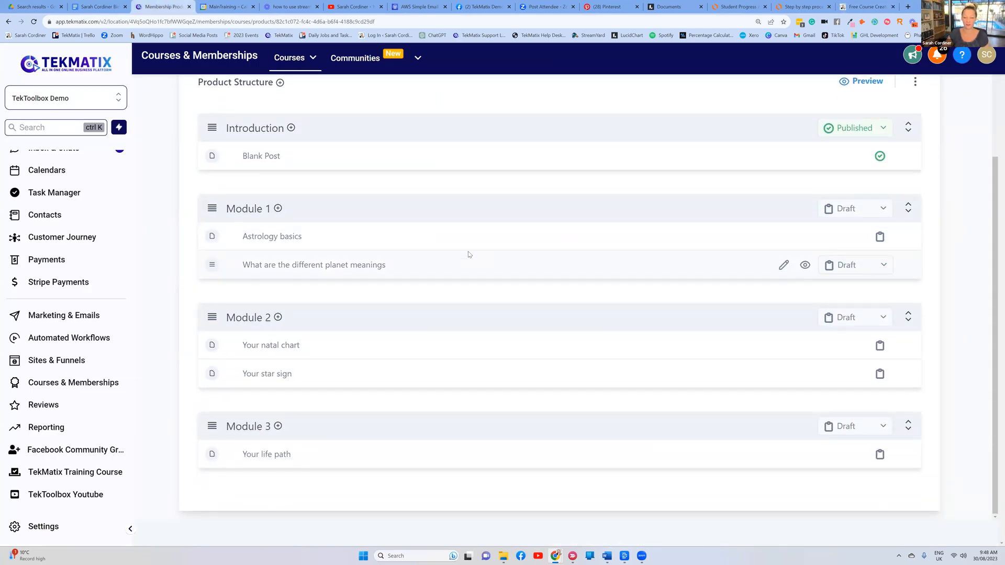
Set Module 1, 'Astrology basics' and 'What are the different planet meanings' from Draft to Published
scroll(396, 208, up, 2)
scroll(396, 208, down, 2)
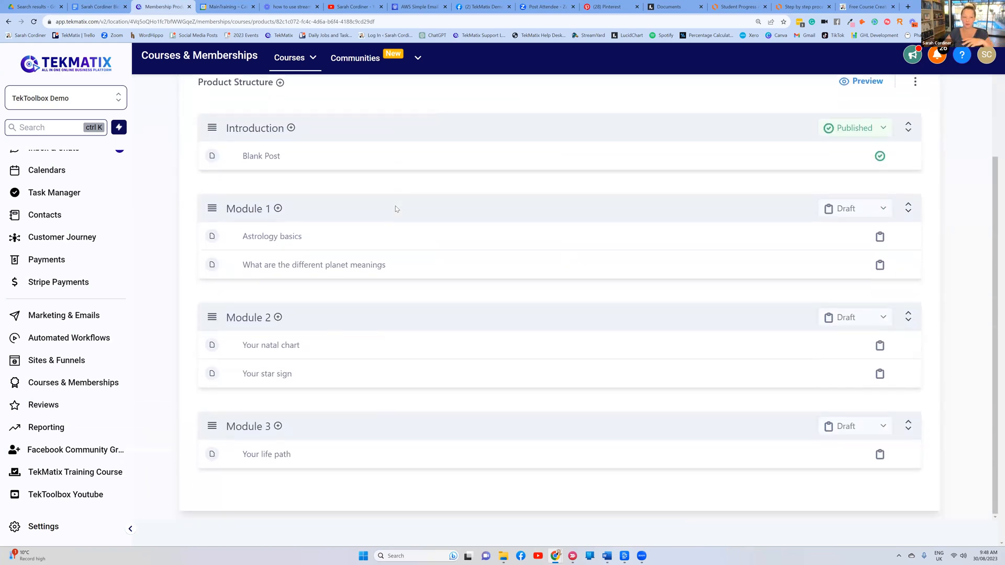
click(846, 209)
click(846, 236)
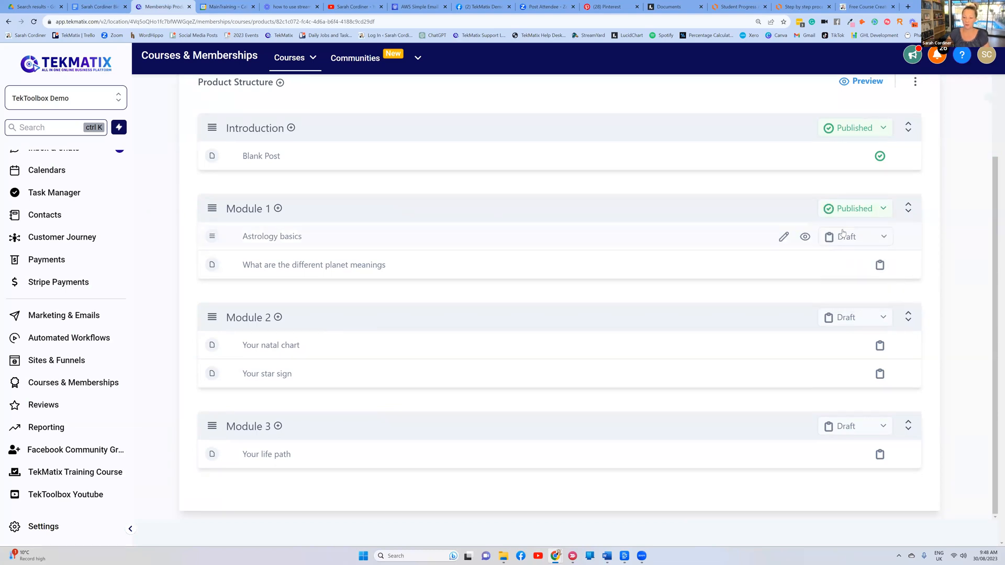
click(838, 240)
click(841, 261)
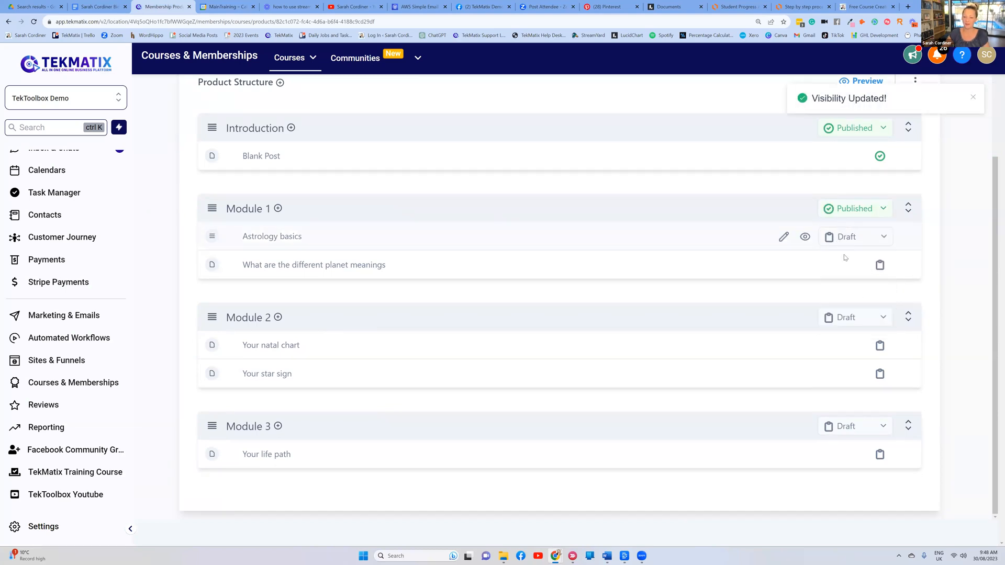
click(842, 265)
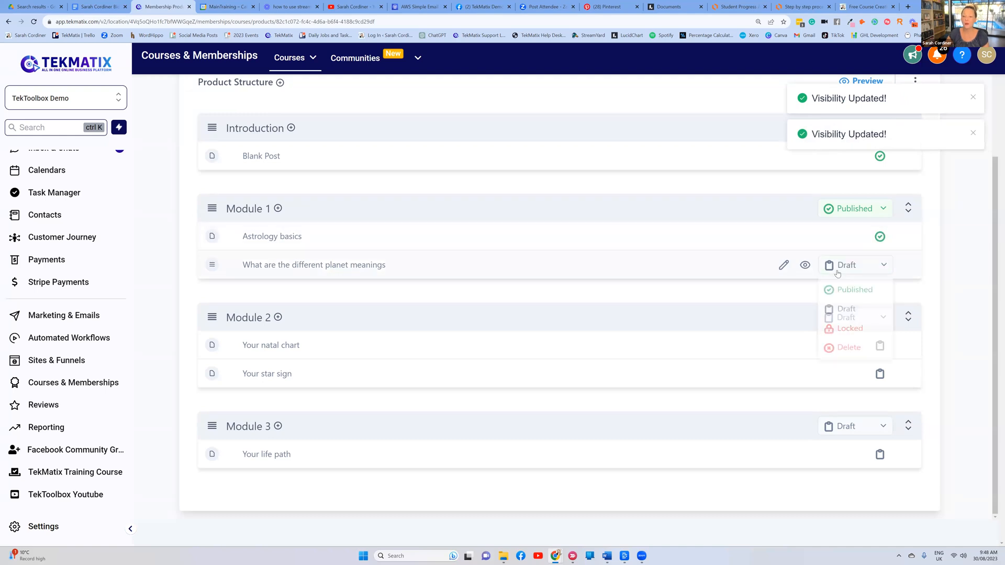
click(840, 293)
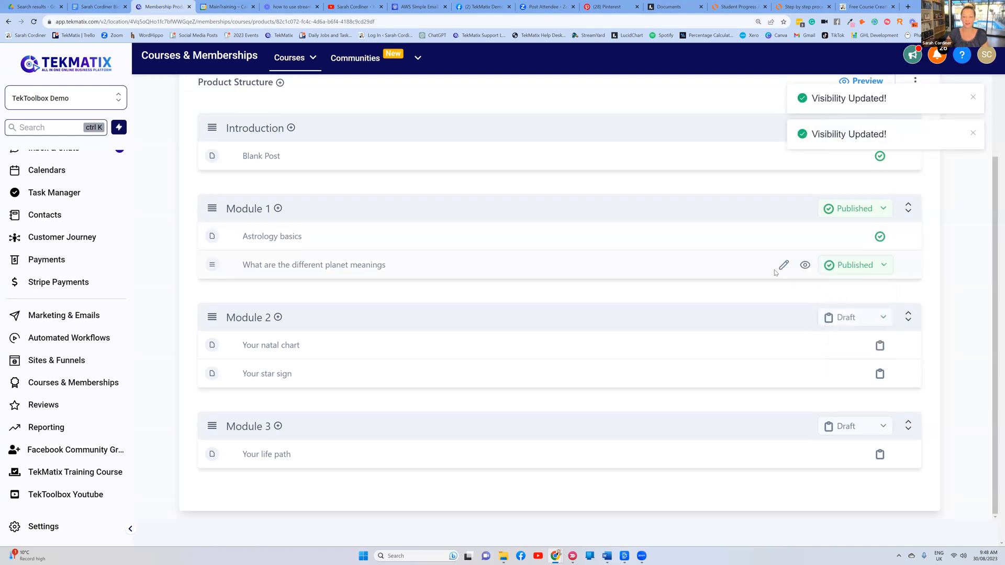
scroll(775, 273, up, 2)
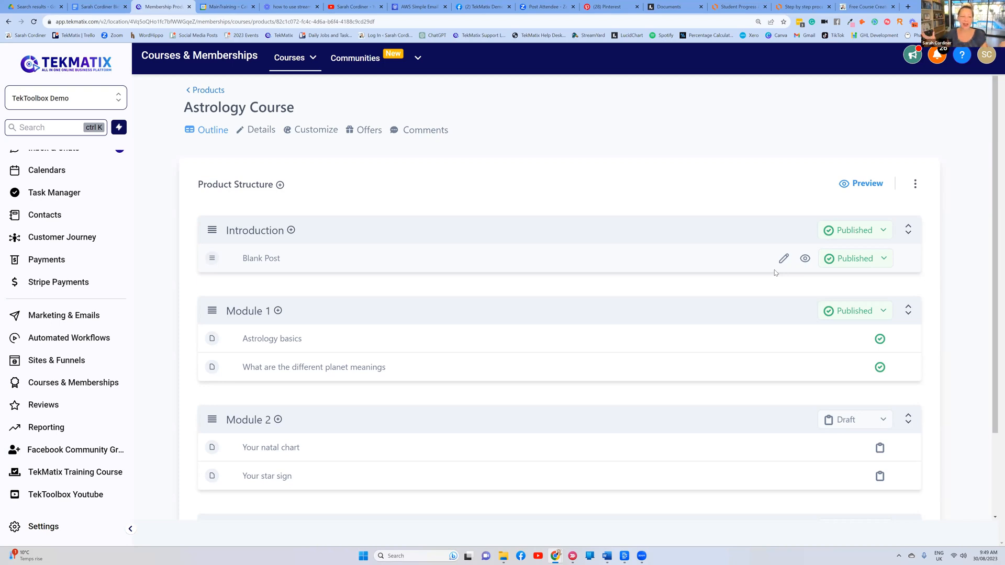
drag(294, 108, 184, 108)
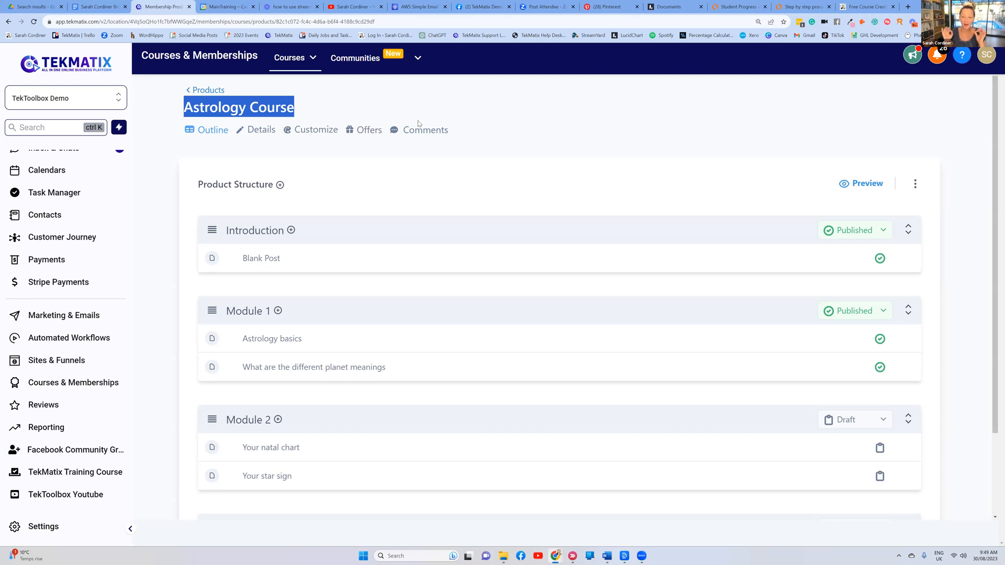
click(560, 139)
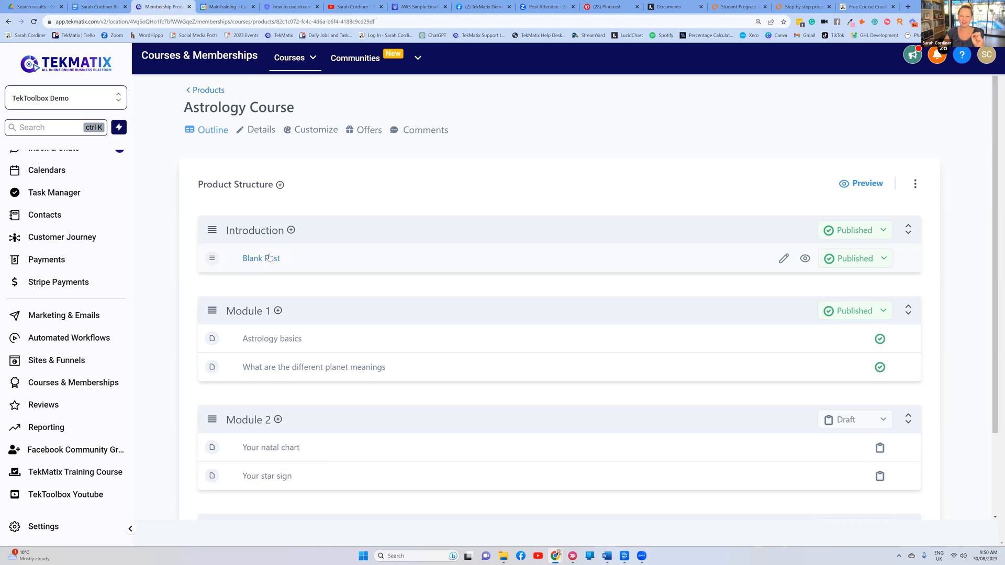
Switch Module 1, 'Astrology basics' and 'What are the different planet meanings' from Published to Draft
scroll(712, 251, down, 2)
click(855, 232)
click(838, 280)
click(840, 267)
click(840, 306)
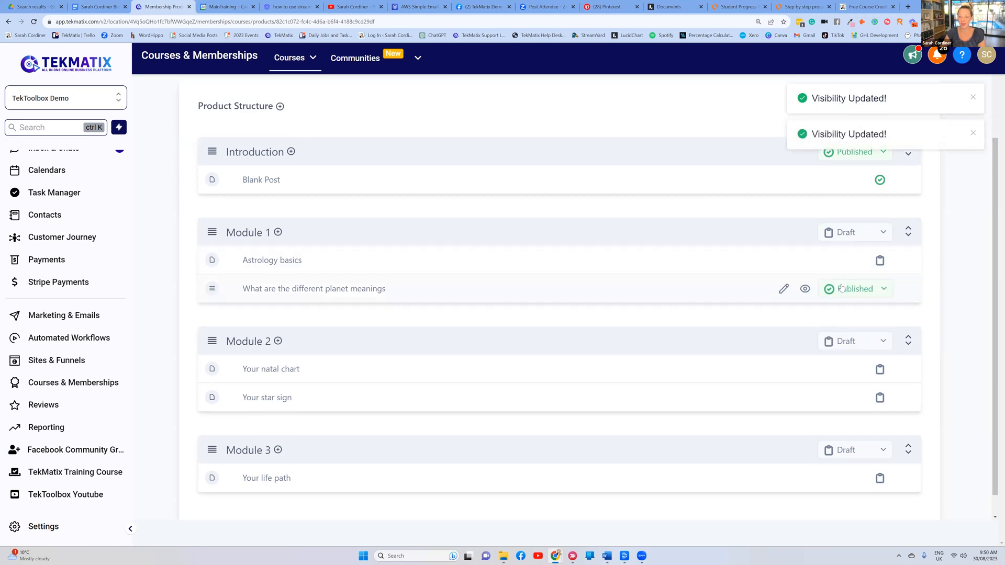
click(840, 289)
click(838, 333)
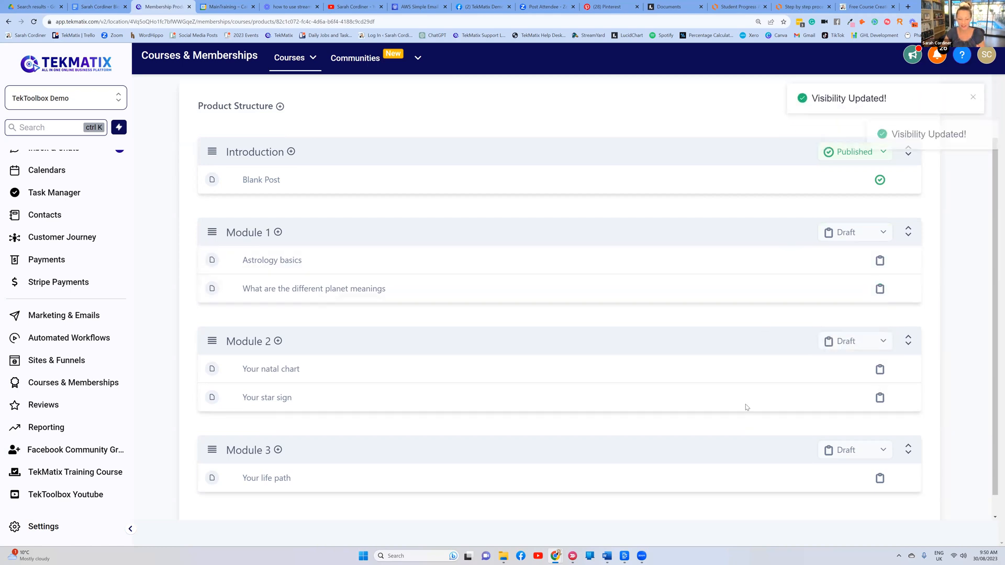
scroll(709, 343, up, 2)
scroll(650, 228, down, 1)
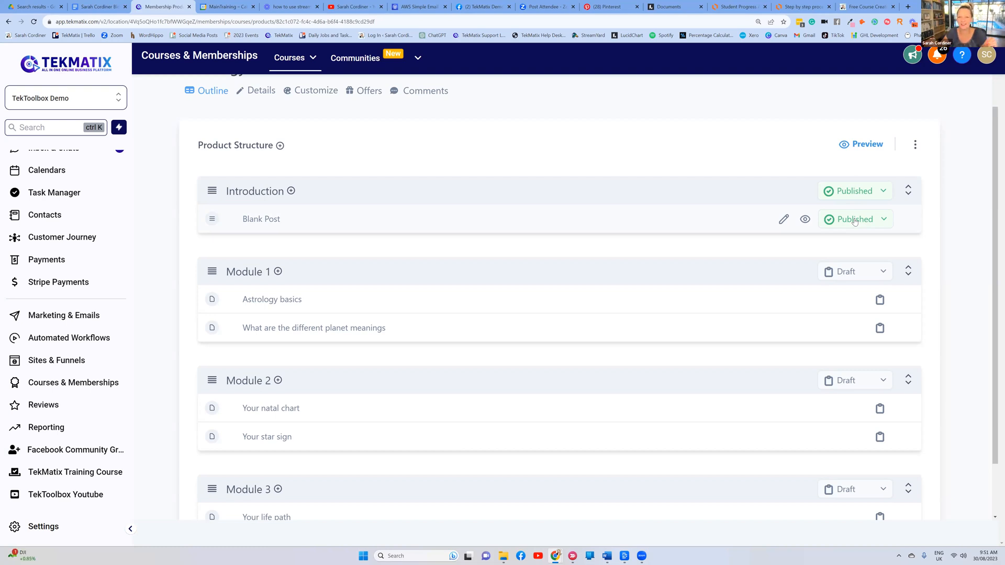
Drag the Astrology basics lesson under Blank Post in the Introduction and set its status to Published
drag(209, 300, 219, 234)
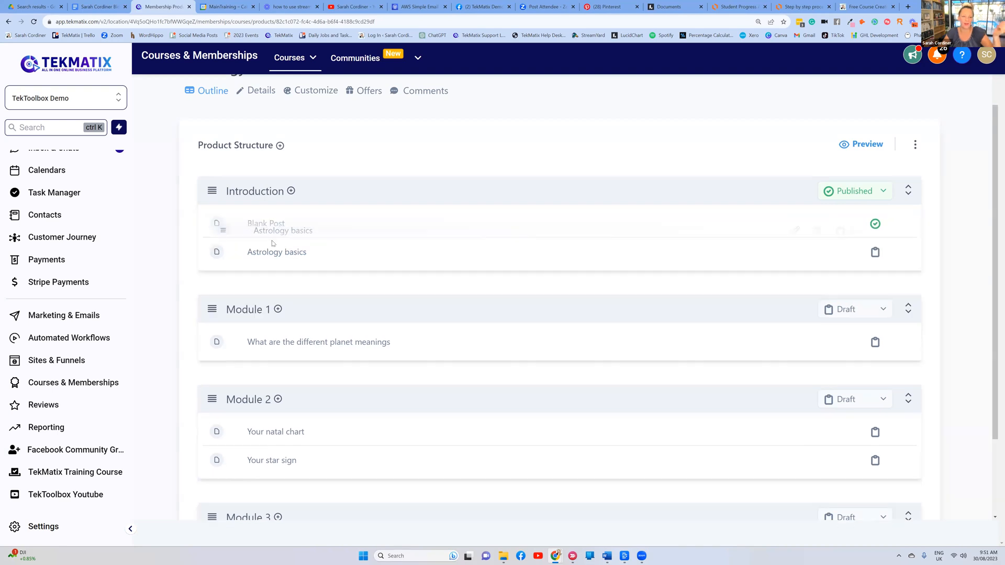
click(846, 248)
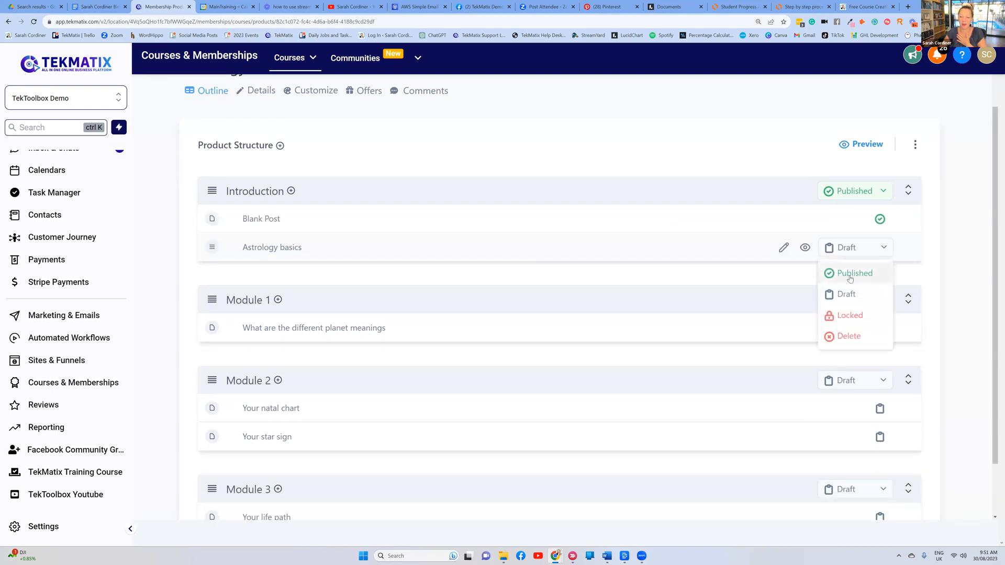
click(850, 277)
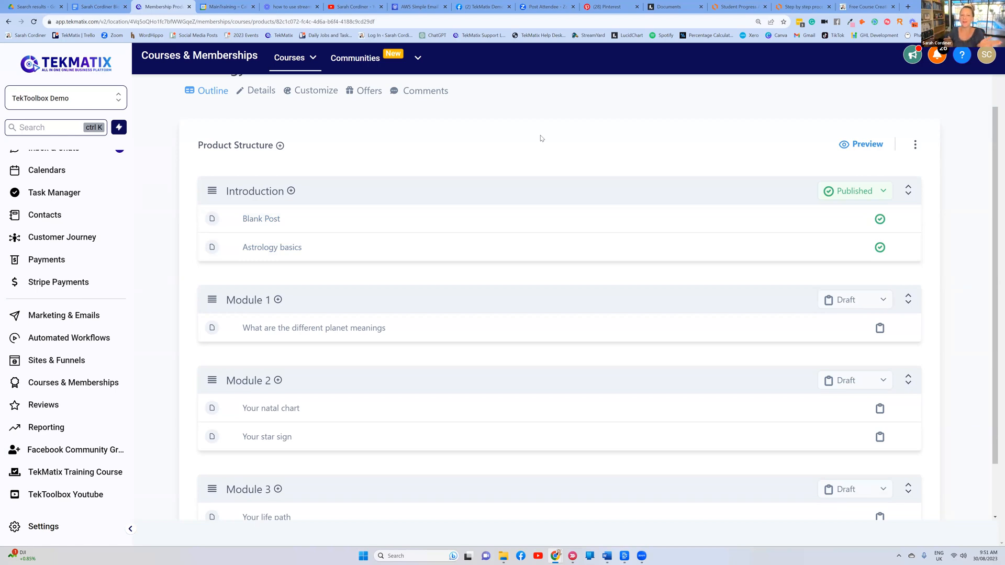
Open a new Chrome tab and enter sarahcordiner.com/c2c in the address bar
scroll(539, 136, down, 1)
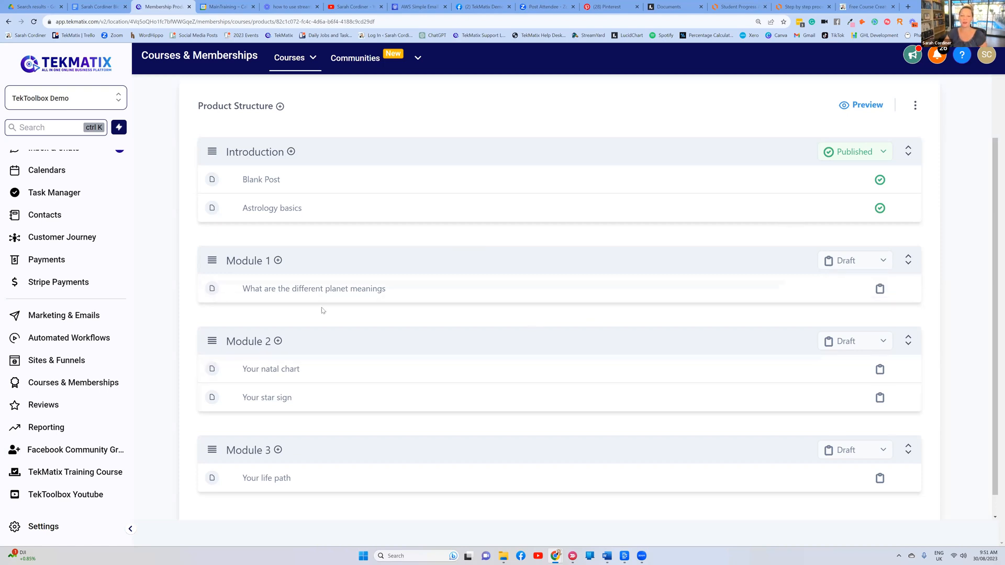
scroll(411, 300, up, 2)
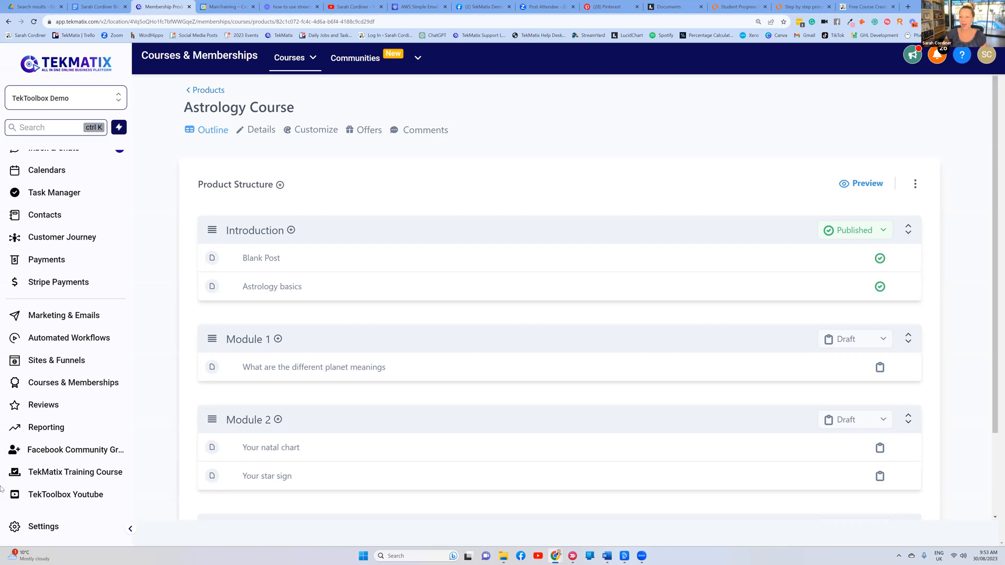
click(908, 6)
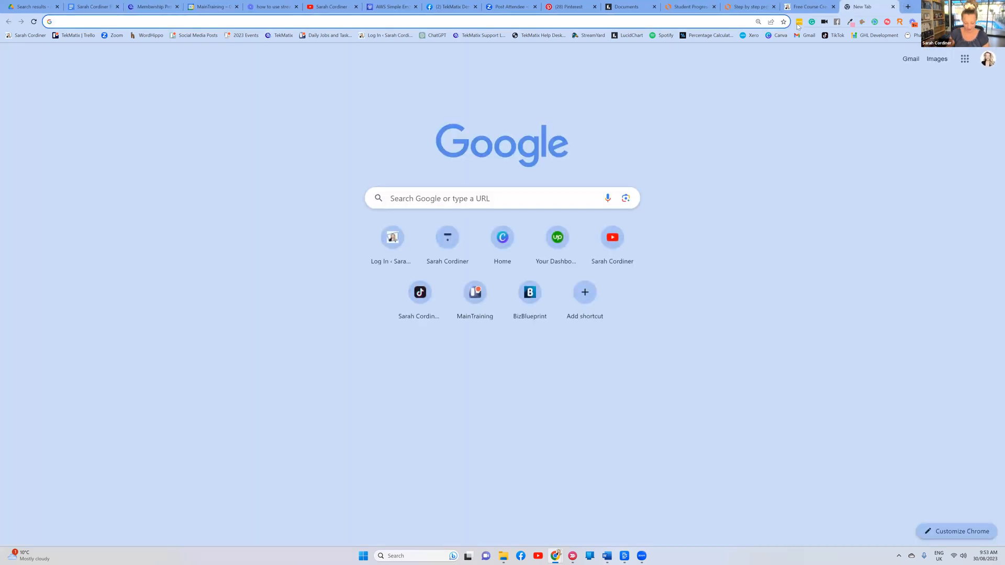
text(sarahcordiner)
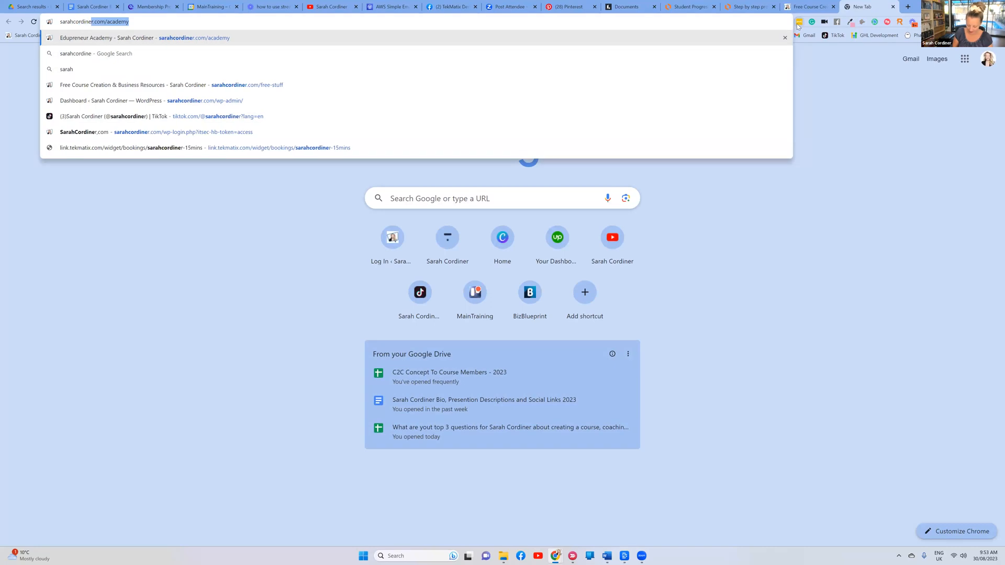
text(.com/)
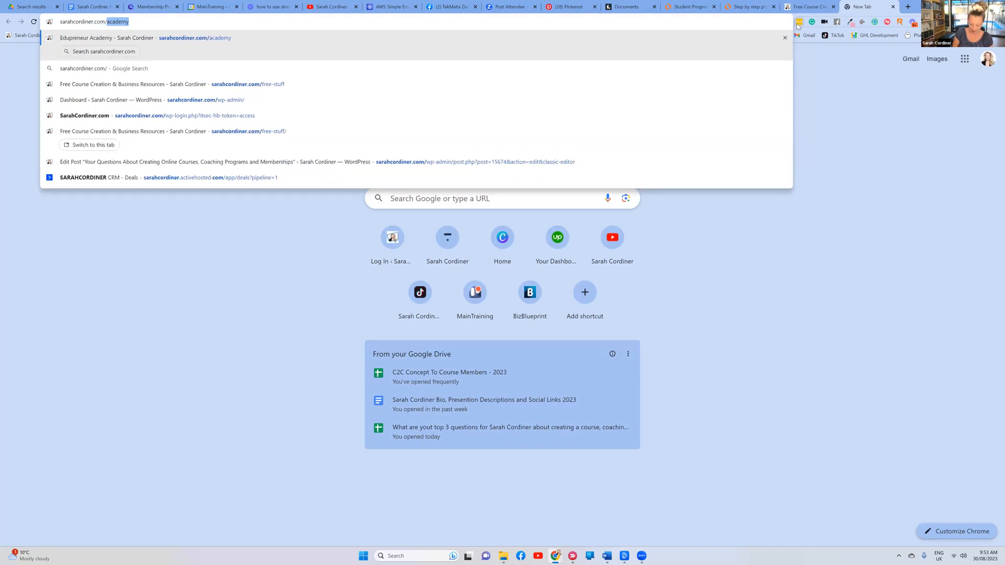
text(c2c)
Load the sarahcordiner.com/c2c Concept To Course page and scroll down to the package details
key(Return)
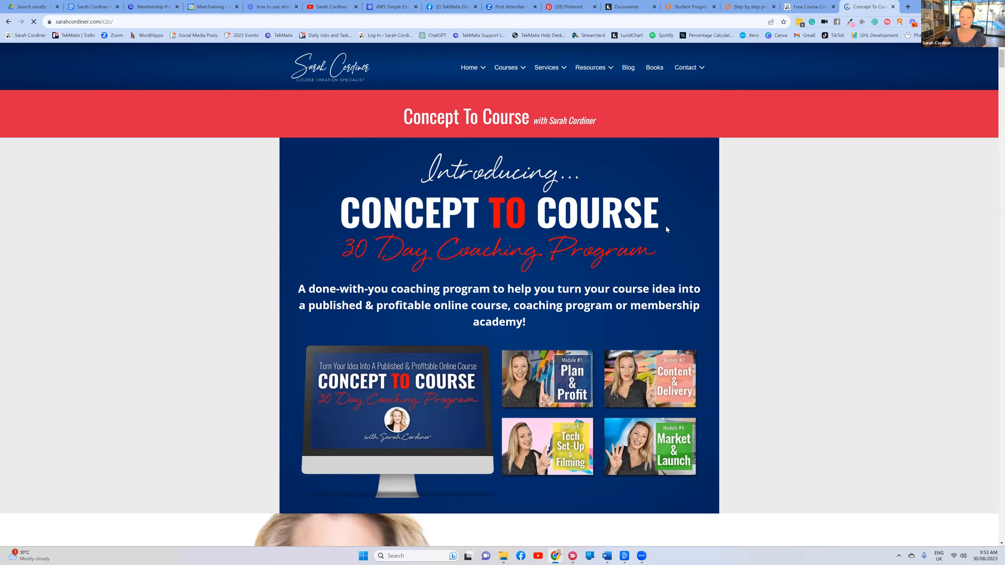
scroll(770, 212, down, 9)
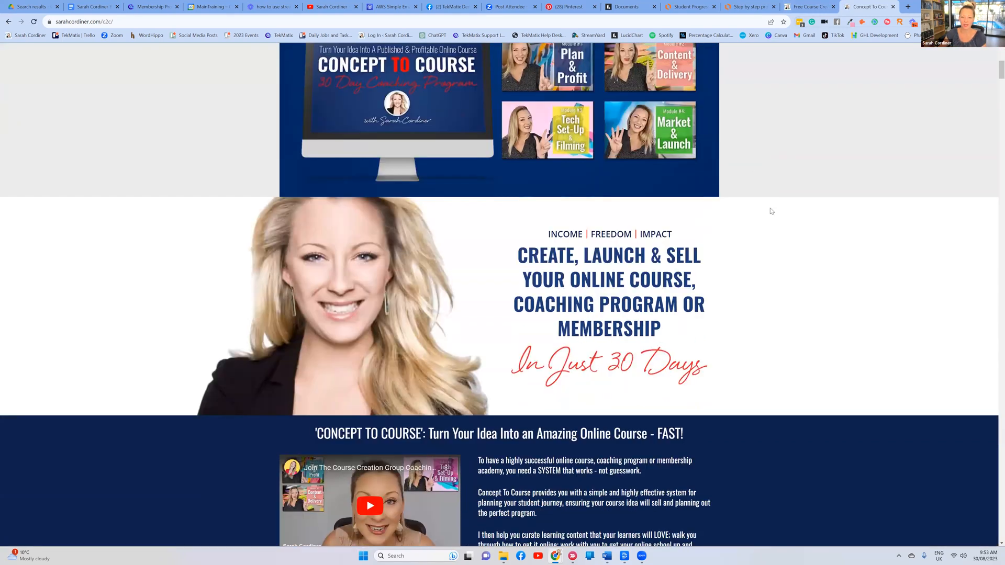
scroll(770, 209, down, 18)
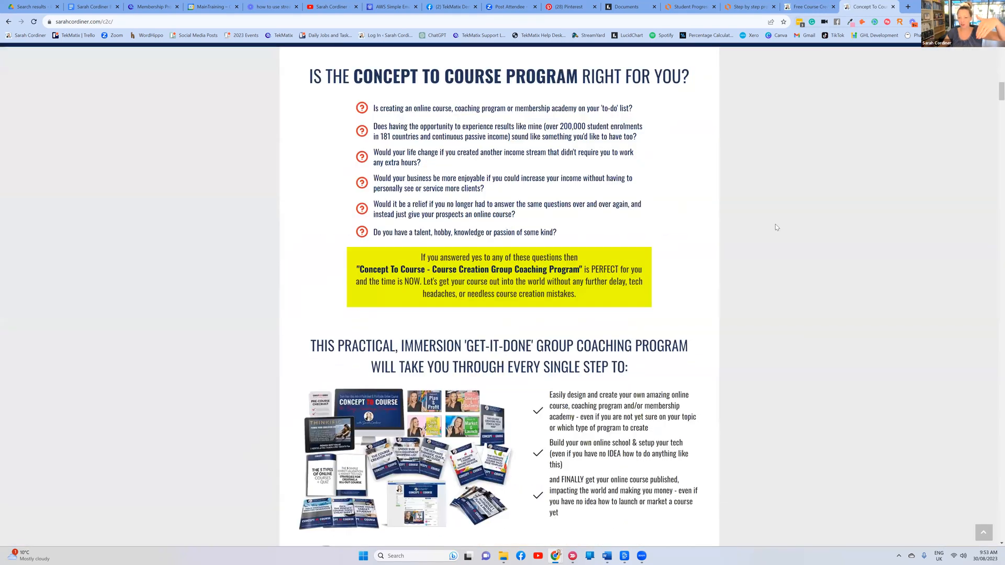
scroll(774, 223, down, 6)
scroll(775, 221, down, 15)
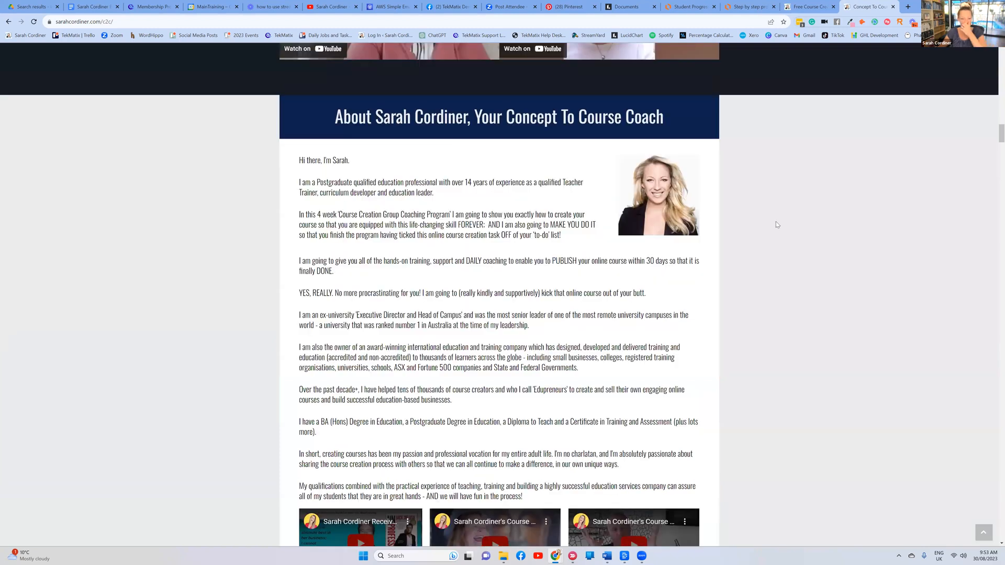
scroll(775, 224, down, 20)
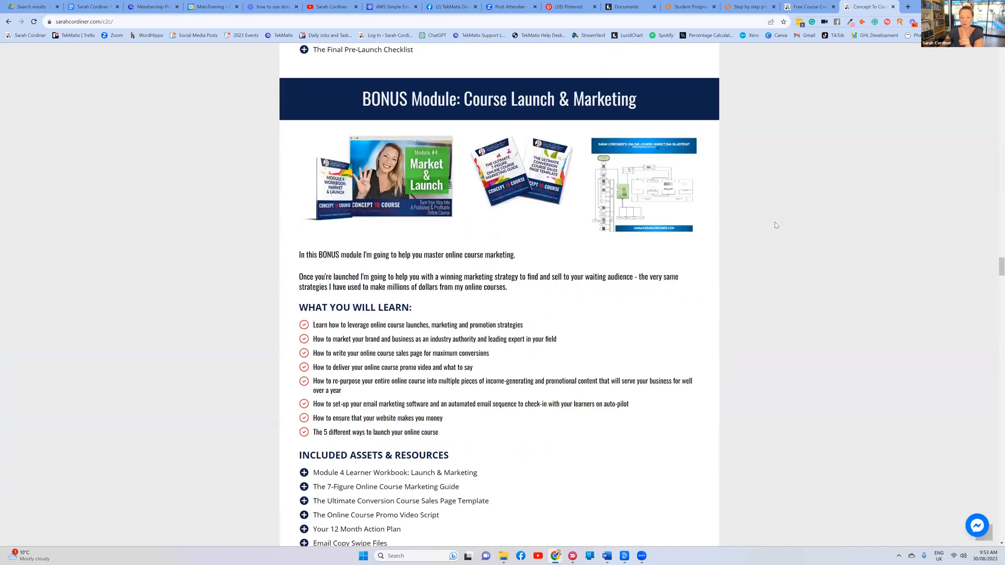
scroll(774, 222, down, 20)
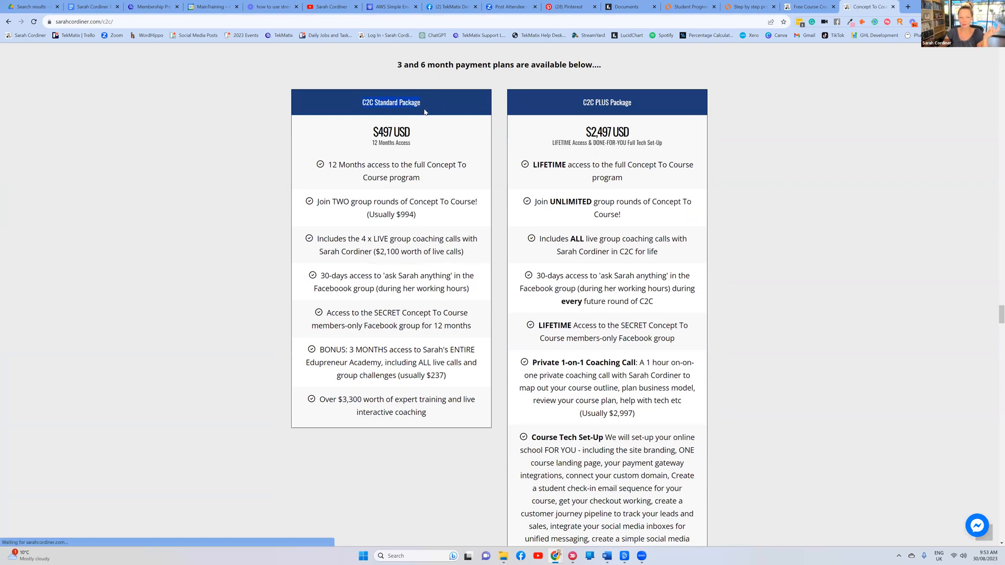
Highlight the 3-month academy bonus, group rounds line, $497 price with 12 Months Access, and C2C PLUS heading
click(353, 140)
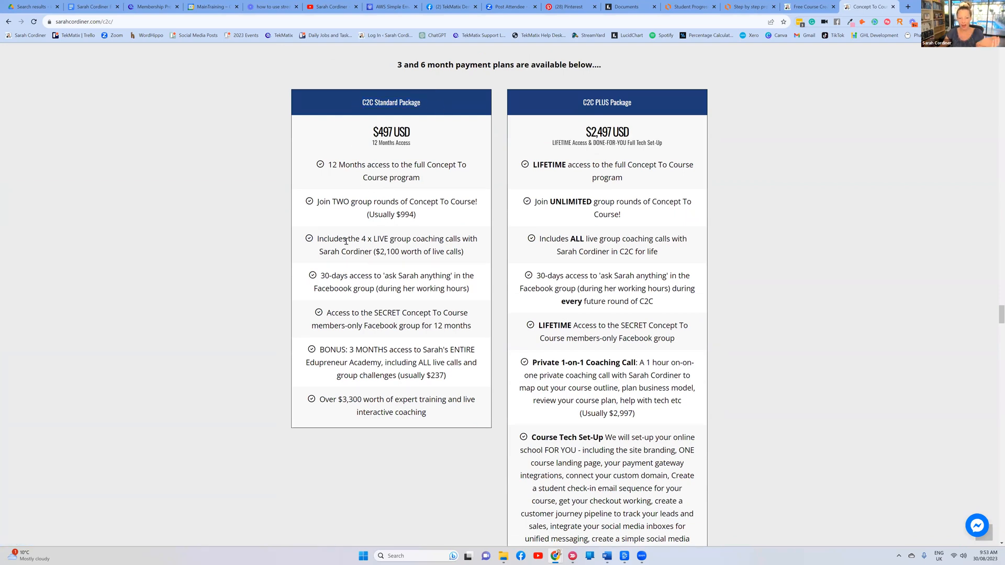
drag(323, 350, 477, 381)
click(469, 380)
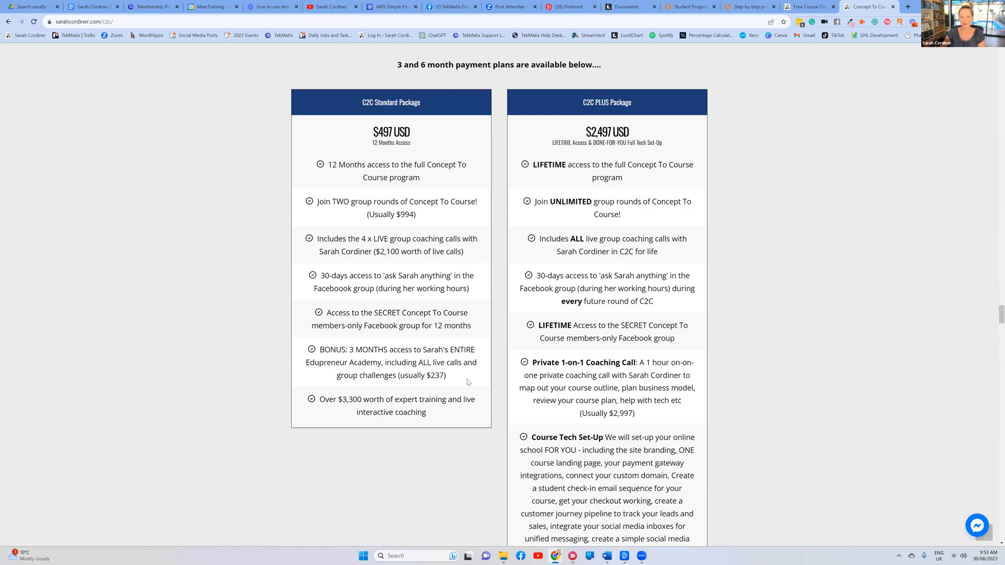
drag(366, 202, 782, 214)
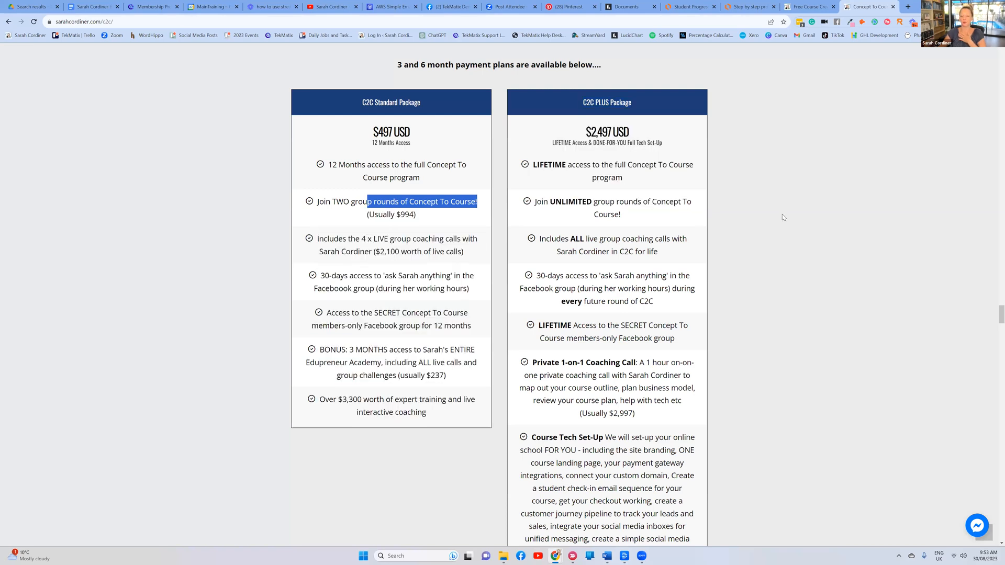
click(782, 215)
drag(415, 140, 820, 122)
click(821, 126)
drag(631, 108, 586, 102)
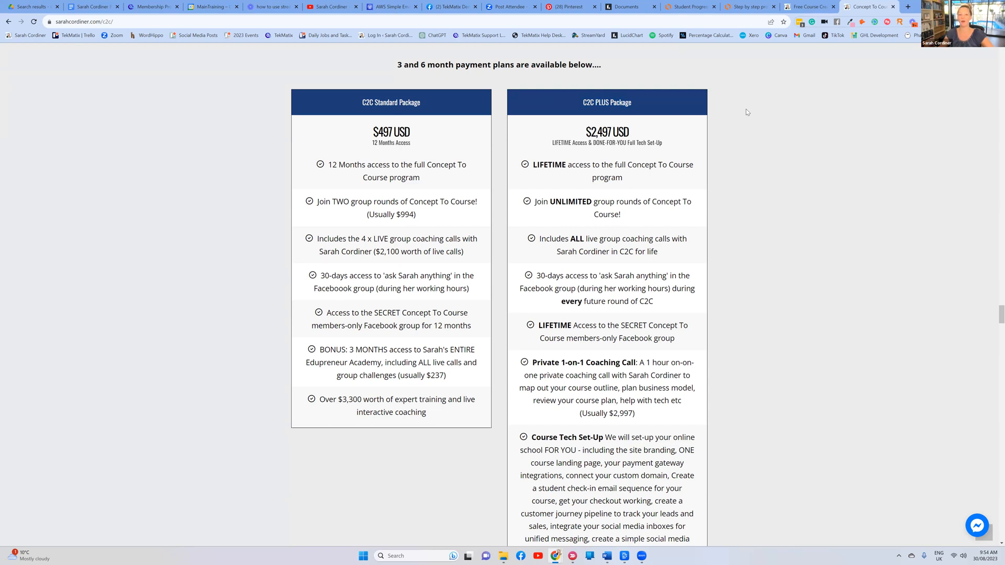
Scroll further, highlighting the Course Tech Set-Up description, to reach the package option buttons
scroll(628, 201, down, 1)
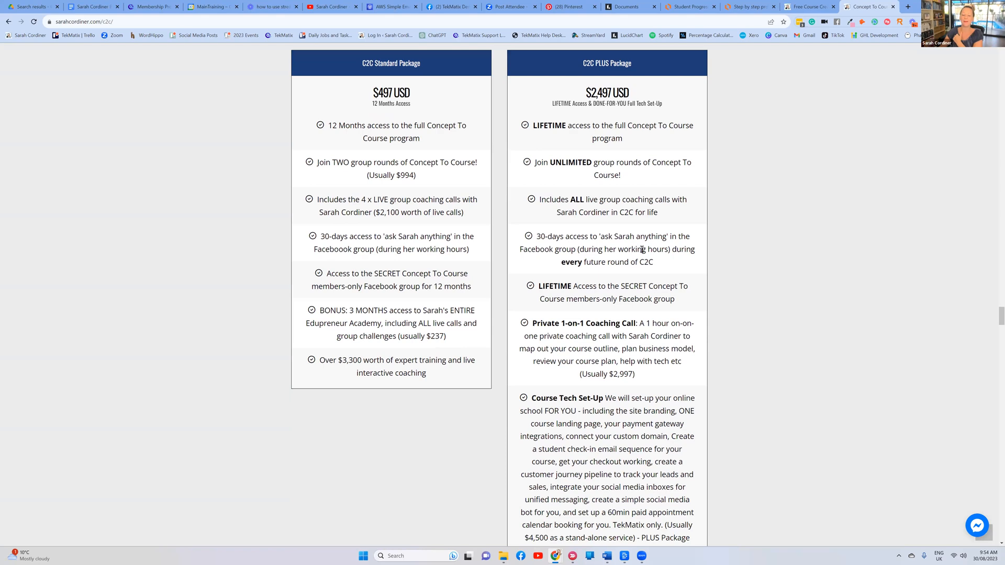
scroll(641, 250, down, 3)
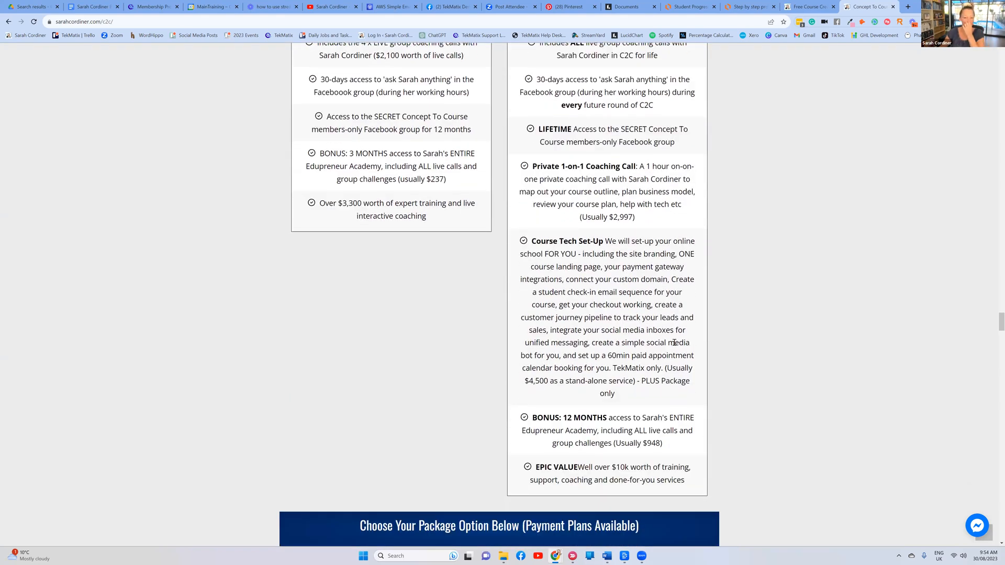
drag(606, 242, 645, 381)
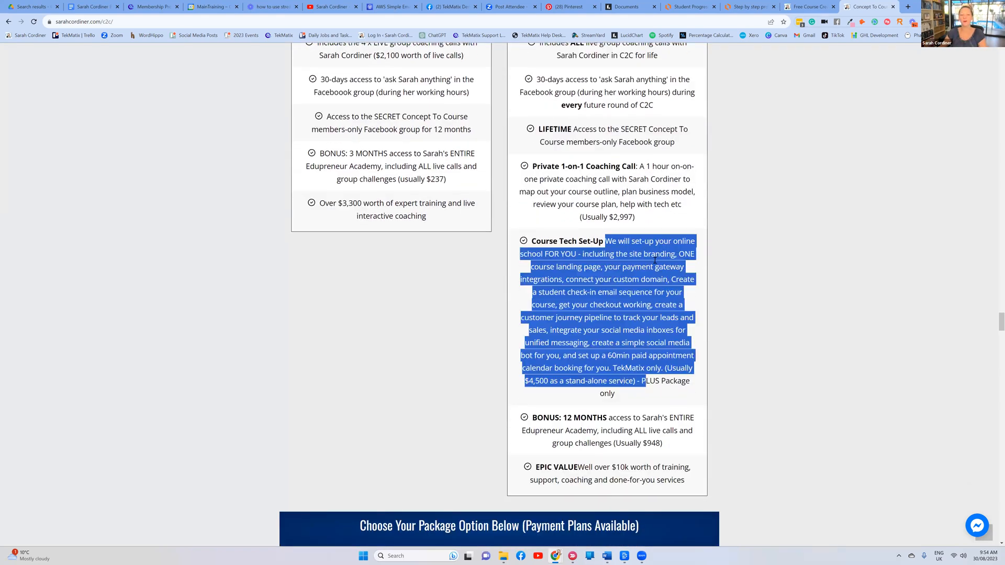
click(733, 239)
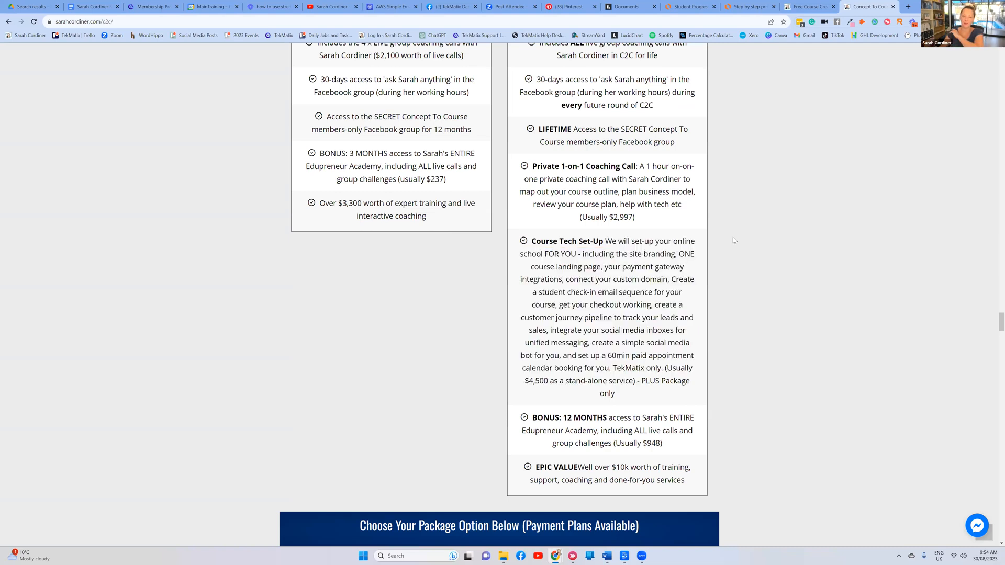
scroll(733, 239, down, 1)
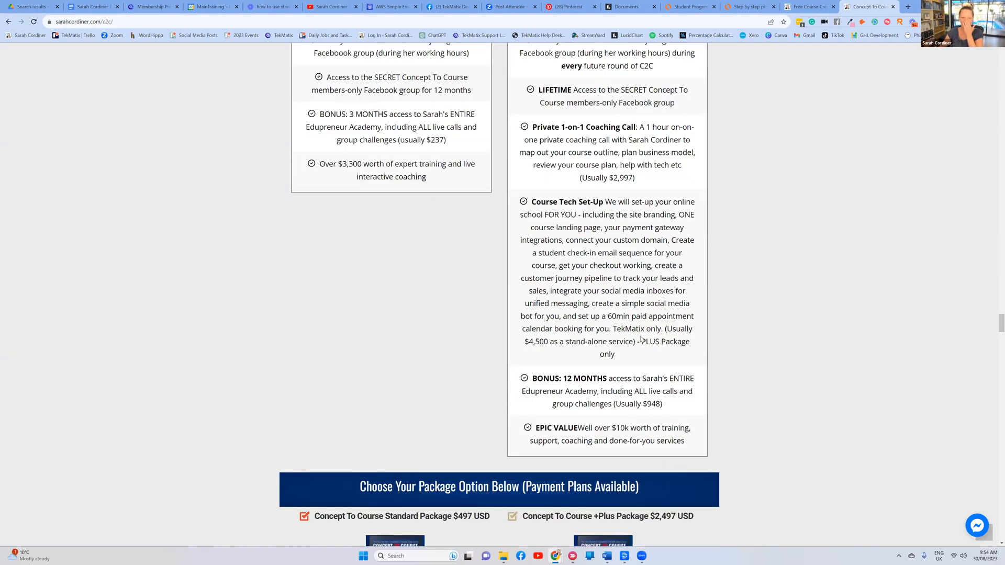
scroll(707, 177, up, 1)
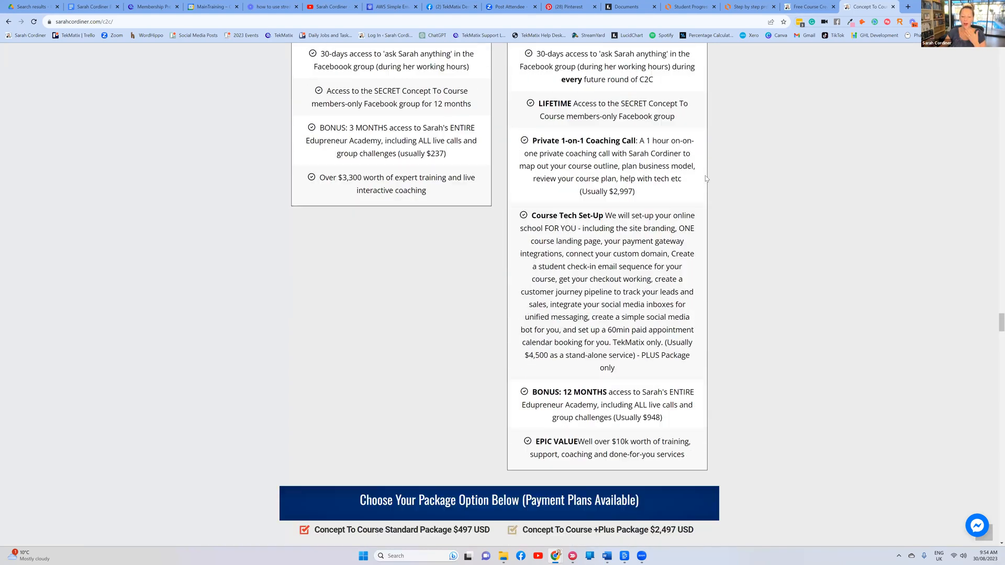
scroll(464, 276, down, 6)
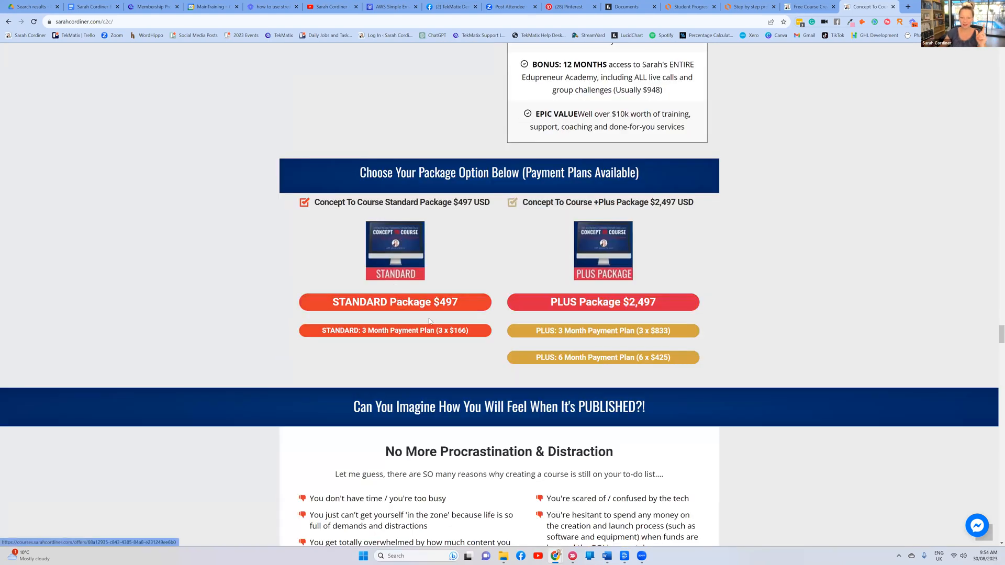
click(402, 305)
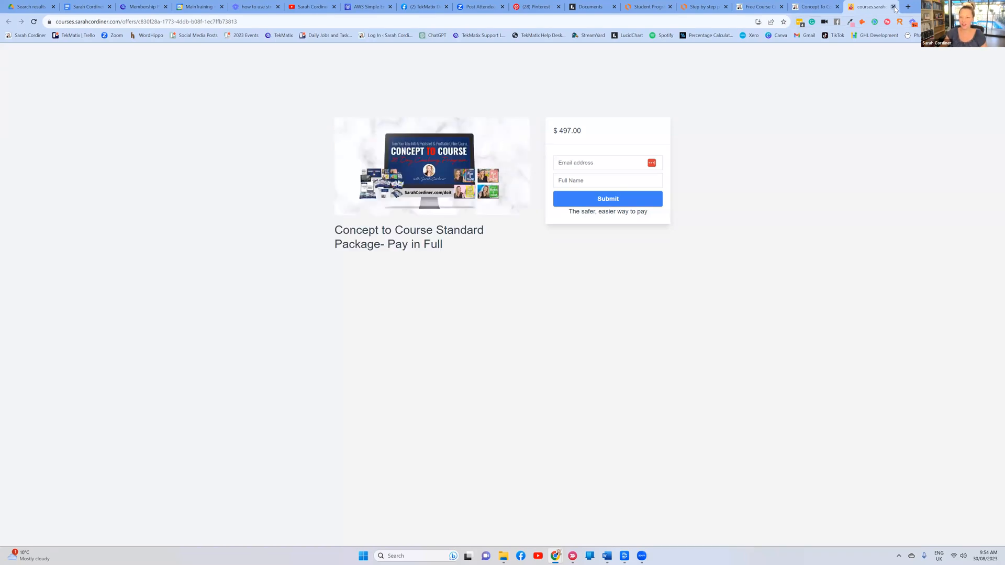
key(ctrl+w)
click(604, 307)
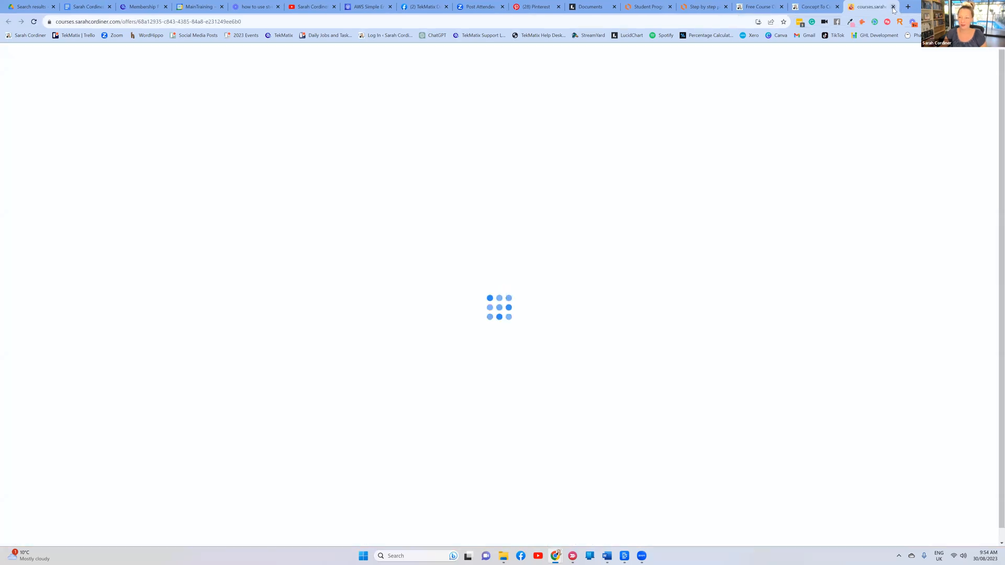
click(894, 7)
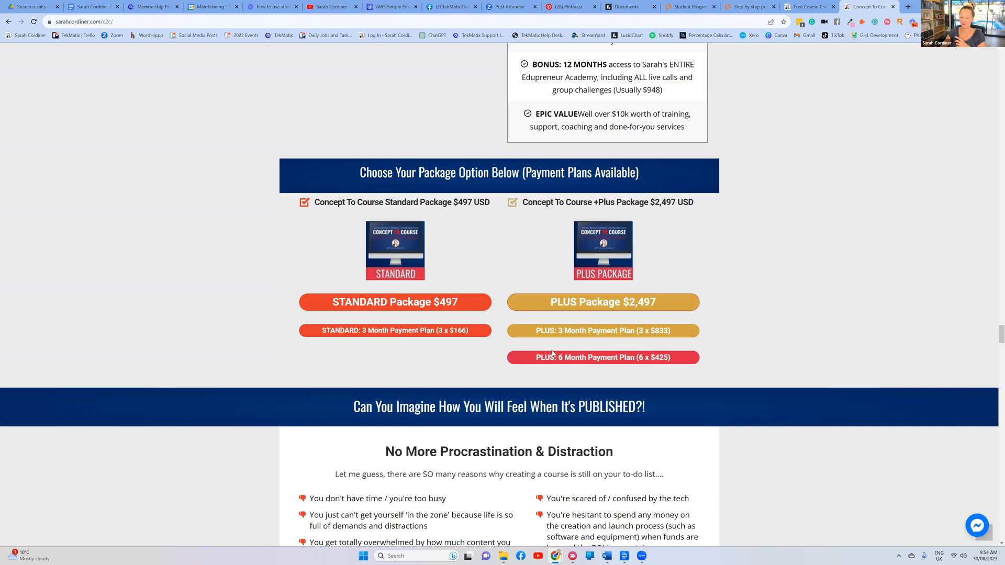
click(666, 361)
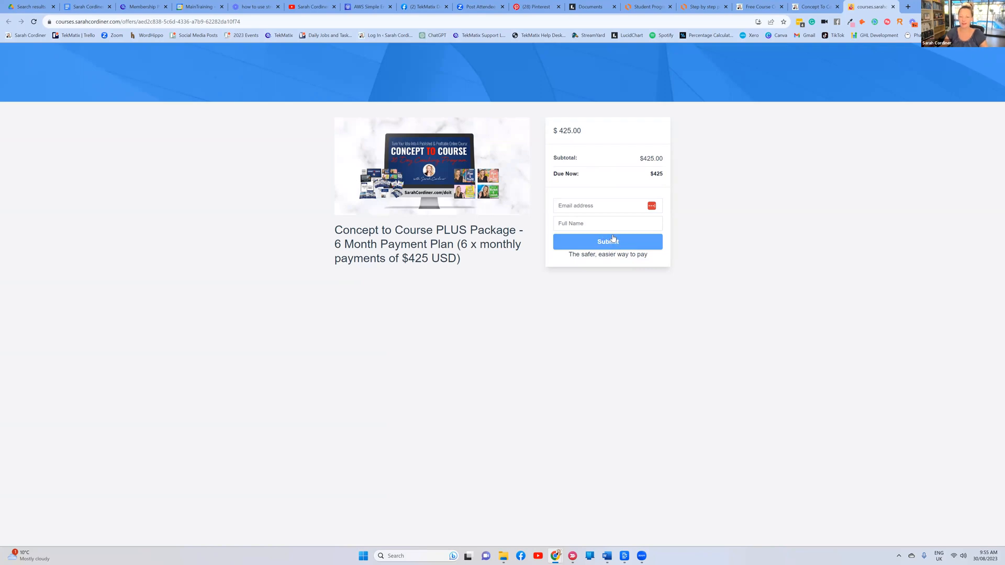
double_click(462, 244)
click(460, 257)
drag(409, 259, 456, 258)
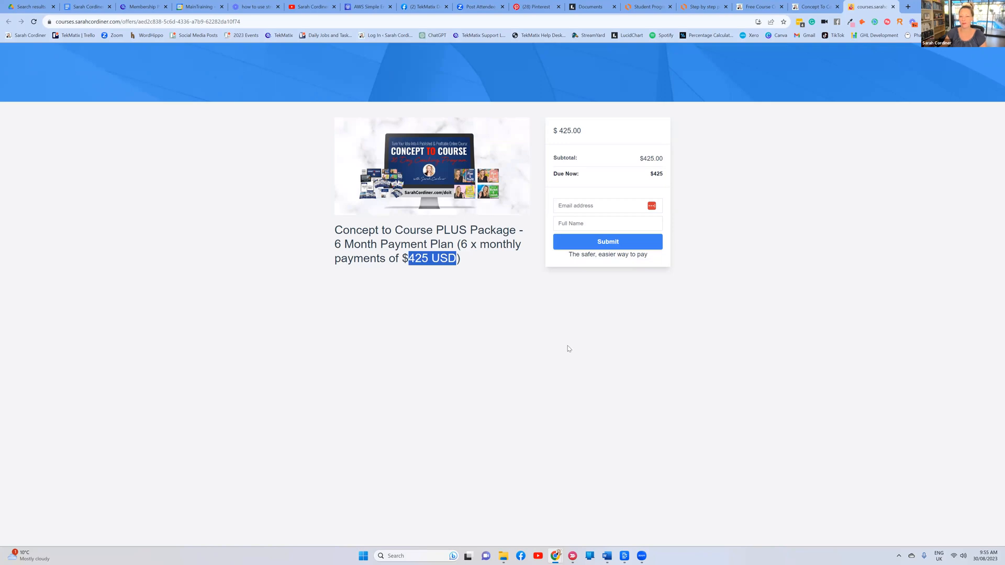
click(568, 345)
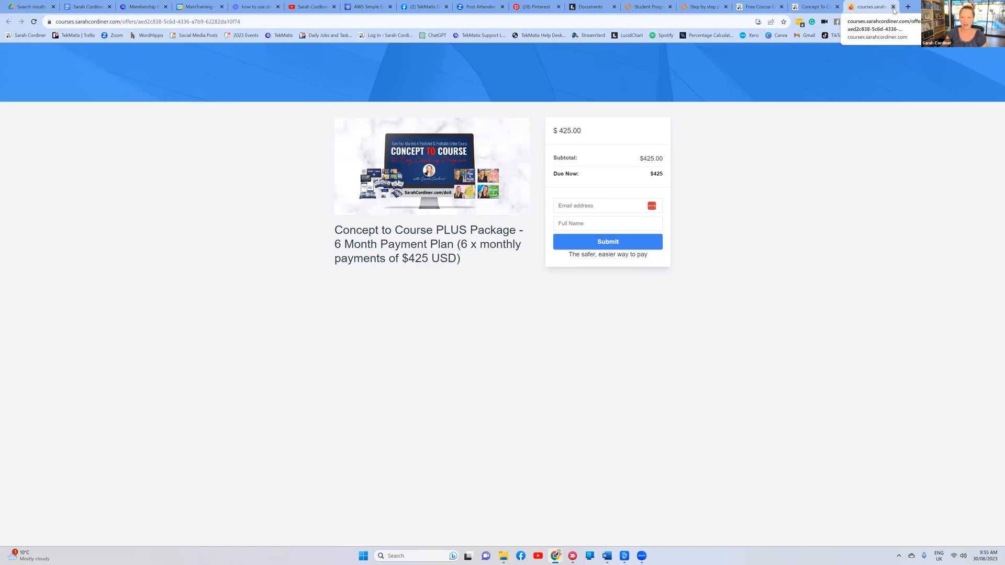
click(893, 7)
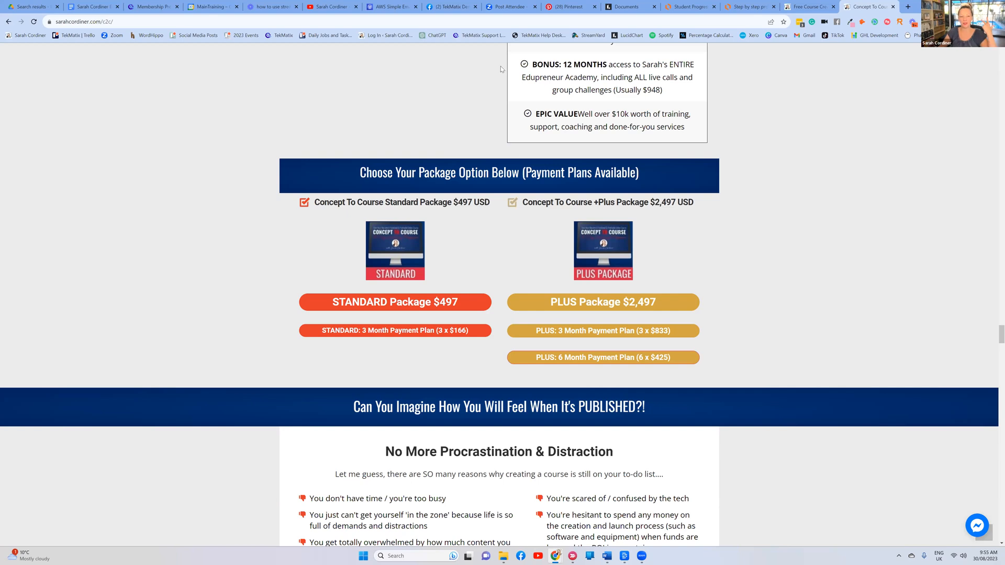
Show the Astrology Course outline, then switch to the Lucidchart 'Step by step process' flowchart
click(160, 8)
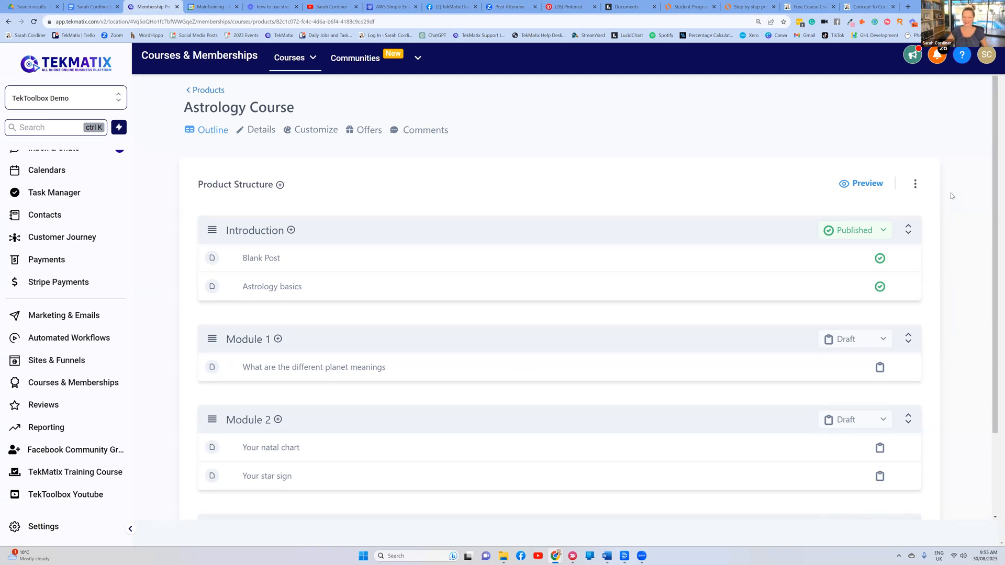
click(750, 5)
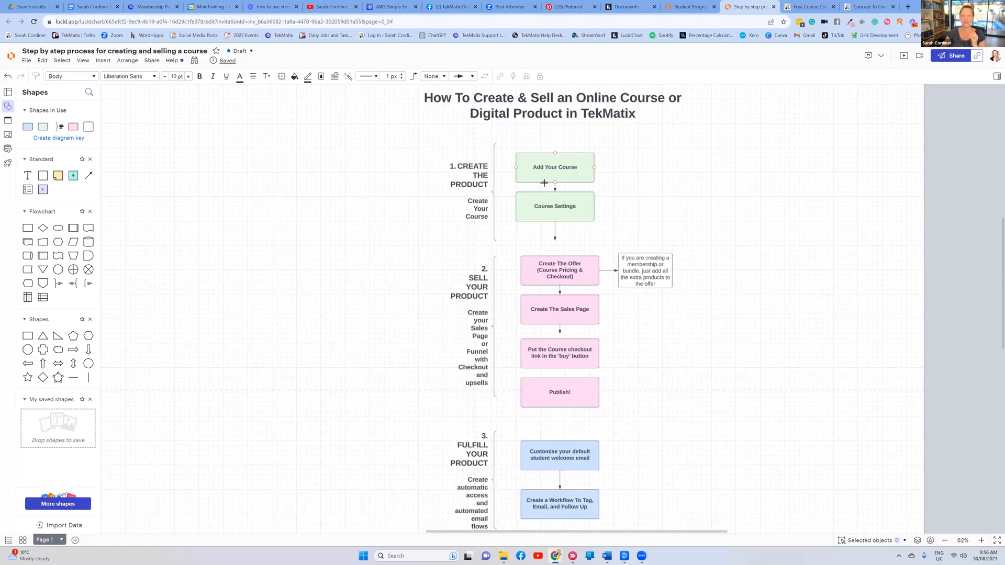
Walk through the course-creation flowchart, pointing out the Course Settings step, then return to the Astrology Course outline
scroll(547, 197, down, 5)
scroll(552, 189, up, 5)
click(567, 206)
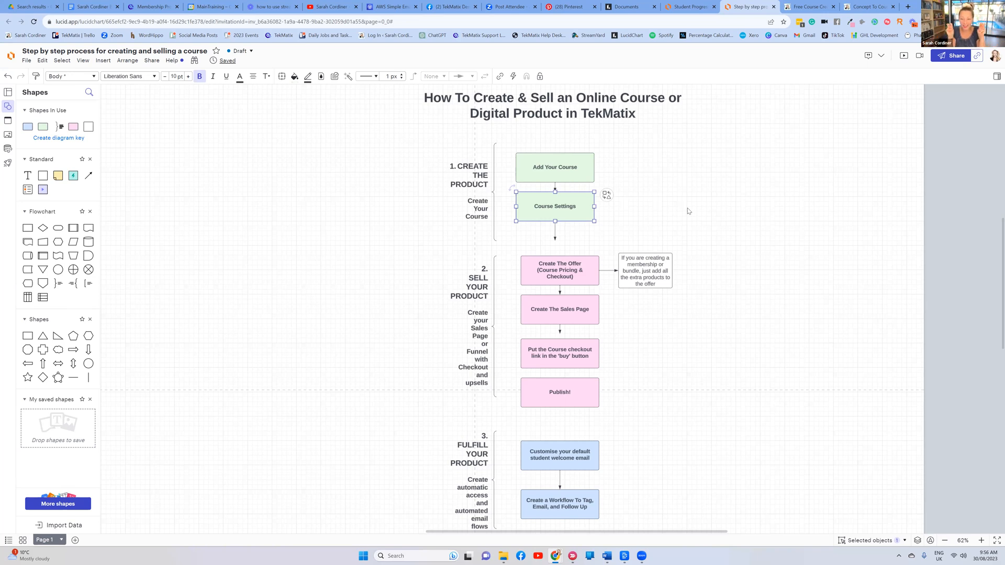
click(627, 186)
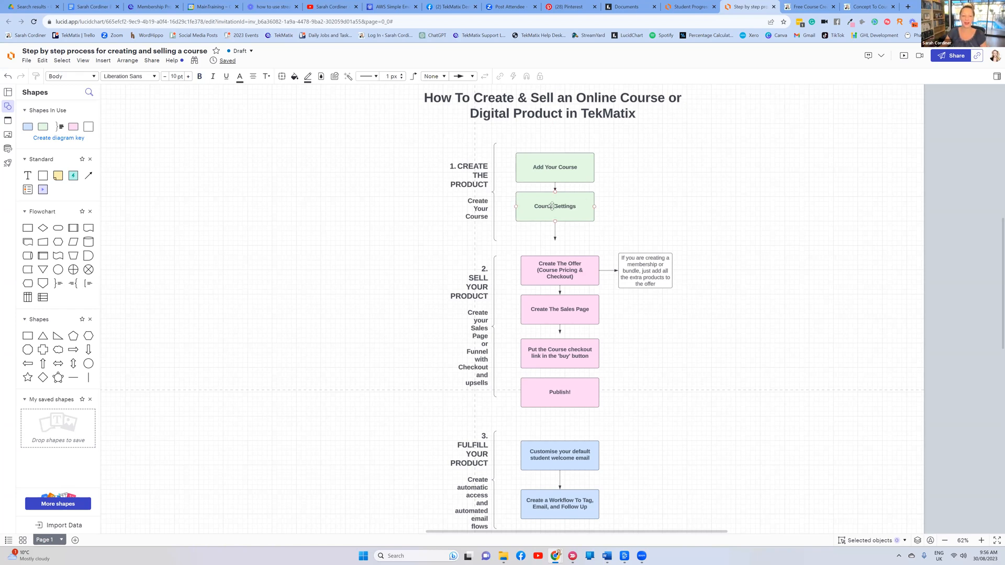
click(152, 7)
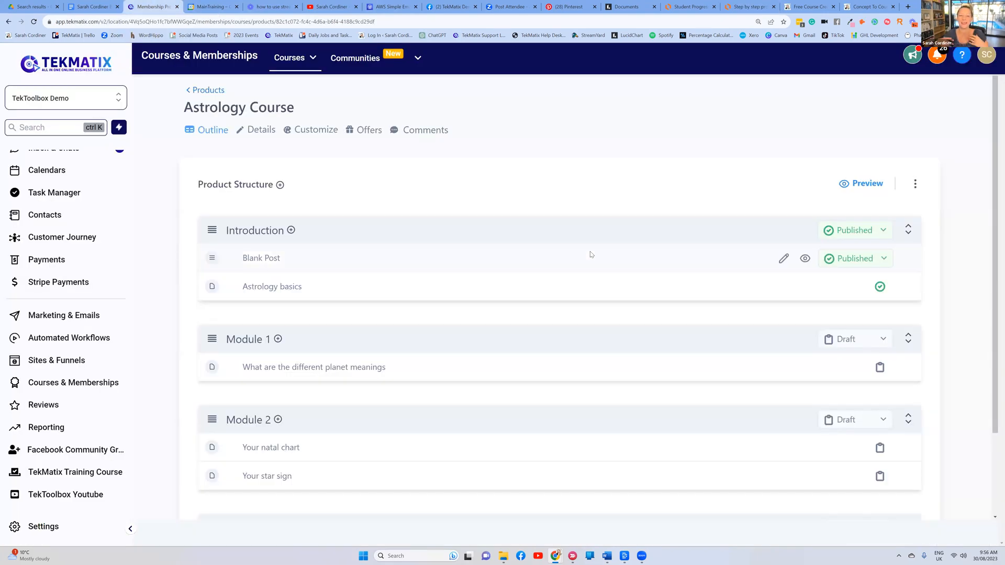
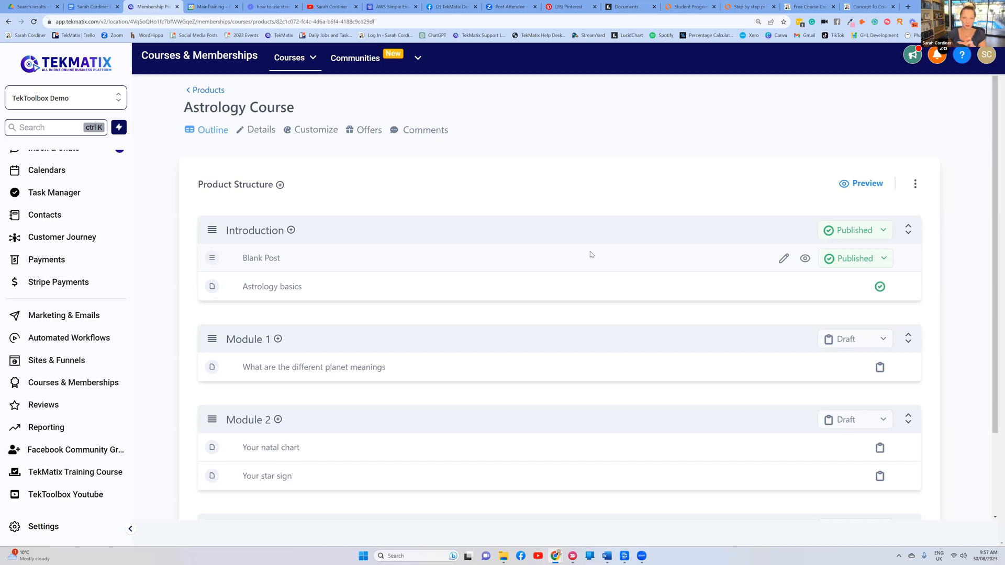
Load tekmatix.com in a new tab and scroll through its support page
click(908, 6)
text(tekmatix.com)
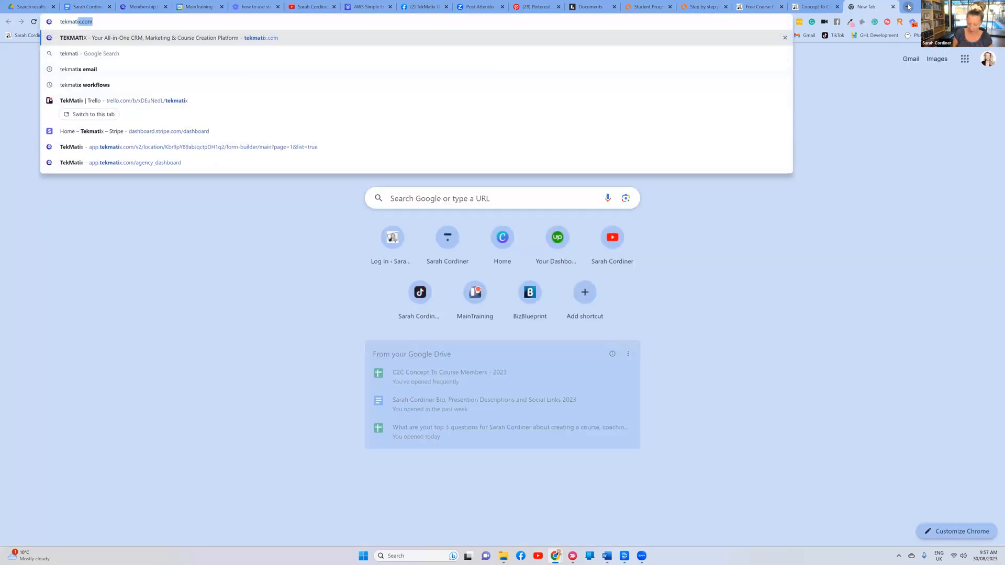
key(Return)
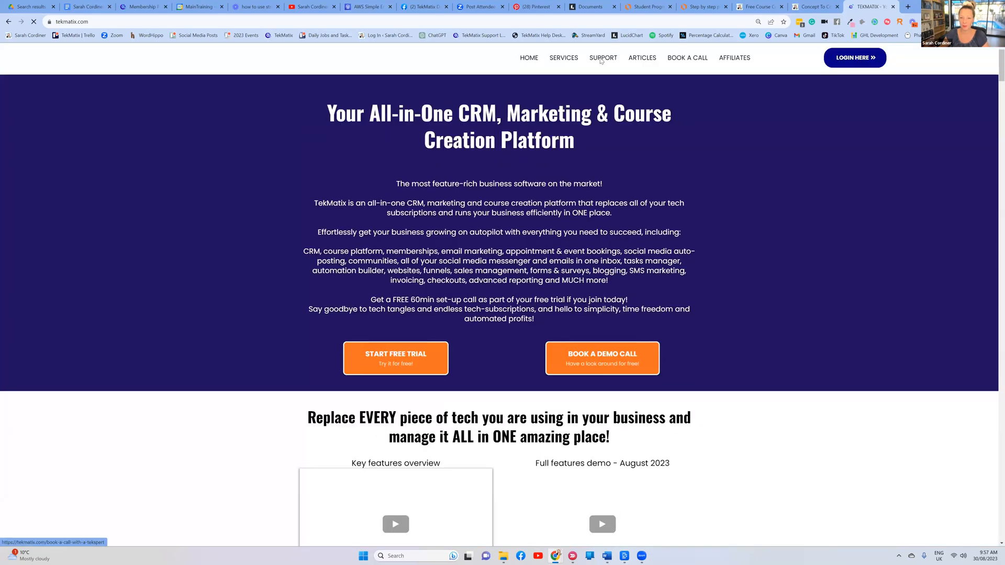
click(602, 58)
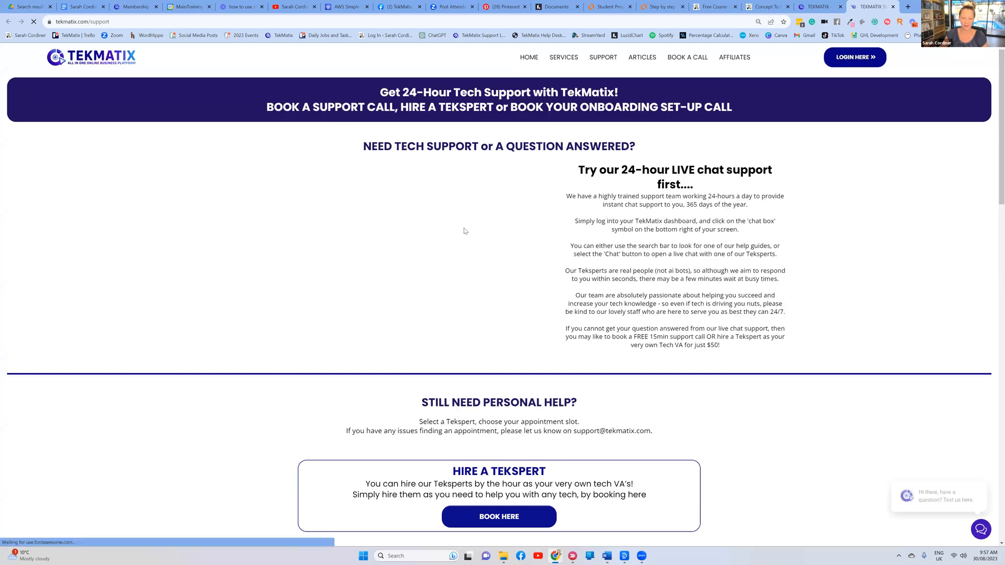
scroll(539, 181, down, 3)
scroll(567, 176, down, 3)
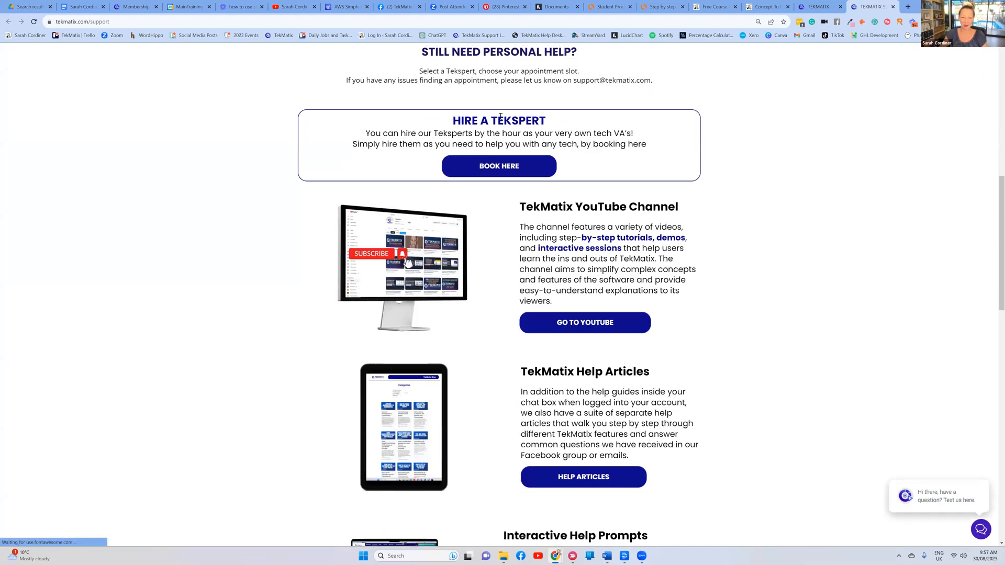
Browse the Tekspert booking page, then return to the Astrology Course outline
click(504, 167)
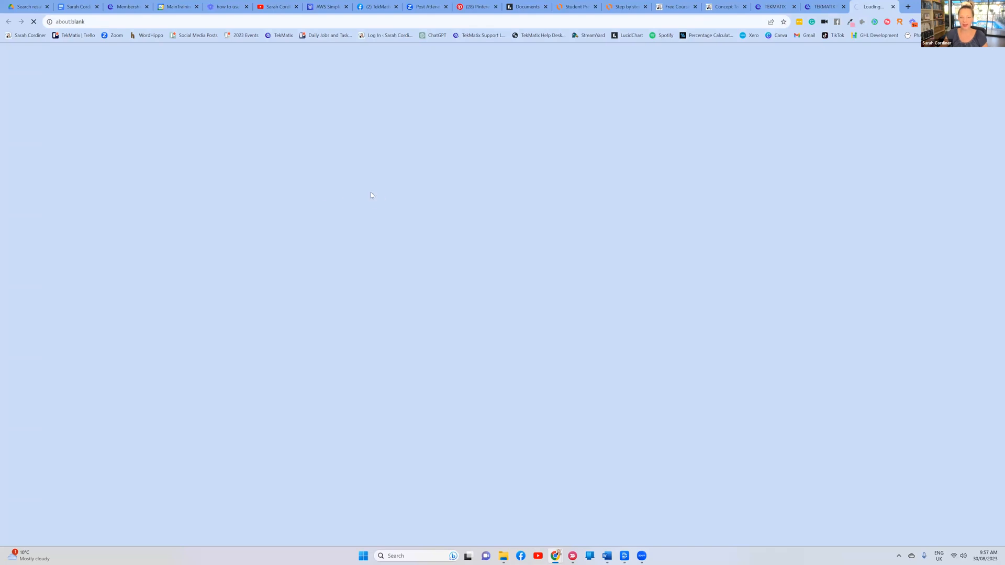
scroll(310, 250, down, 2)
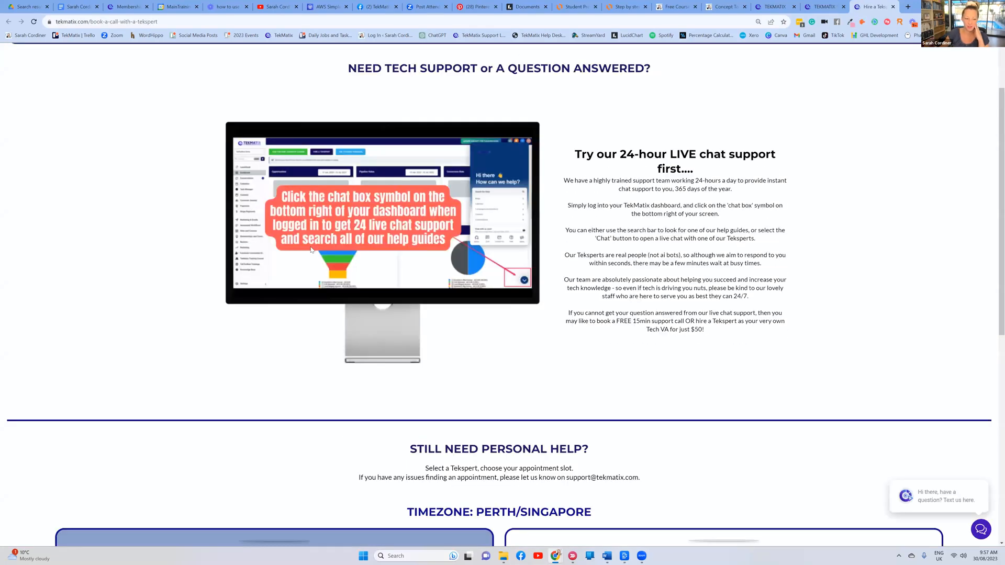
scroll(311, 251, down, 5)
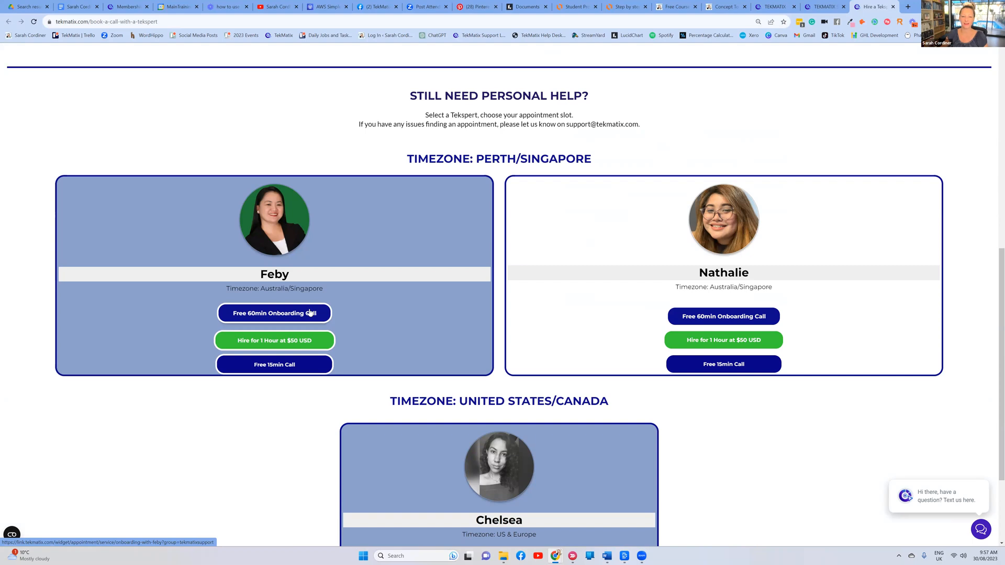
click(119, 8)
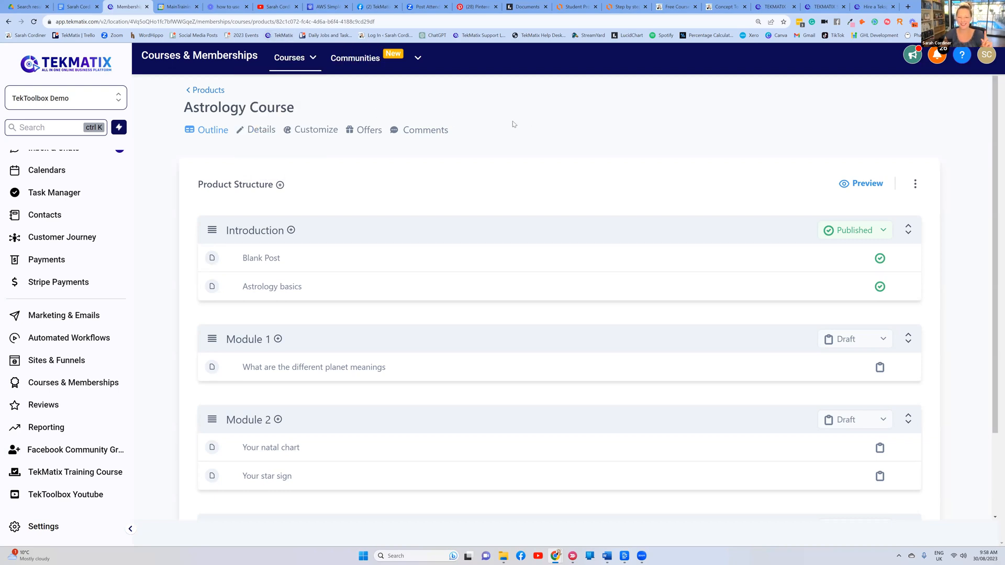
Go to Courses > Settings and open the Site Details card
click(290, 58)
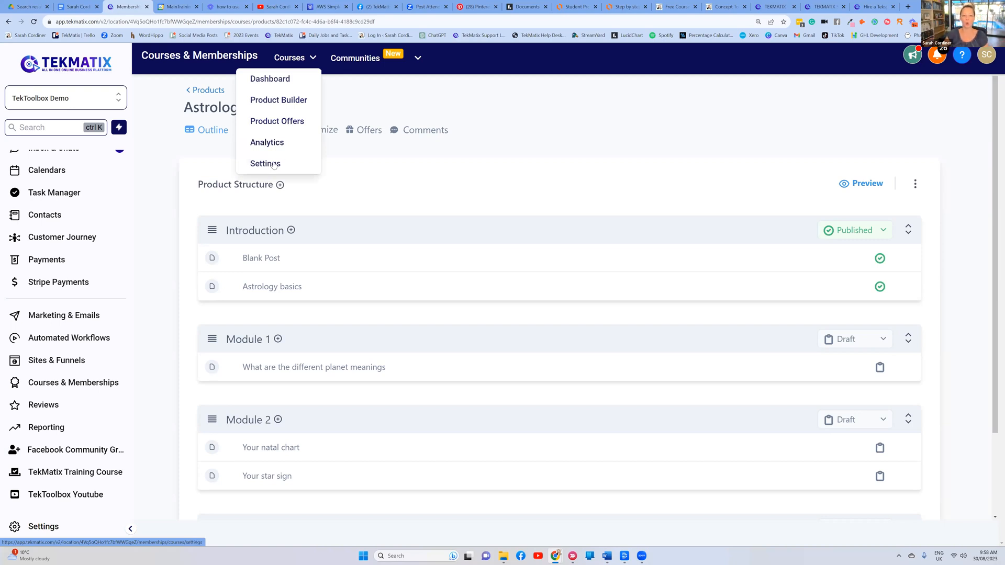
mouse_move(296, 59)
click(265, 165)
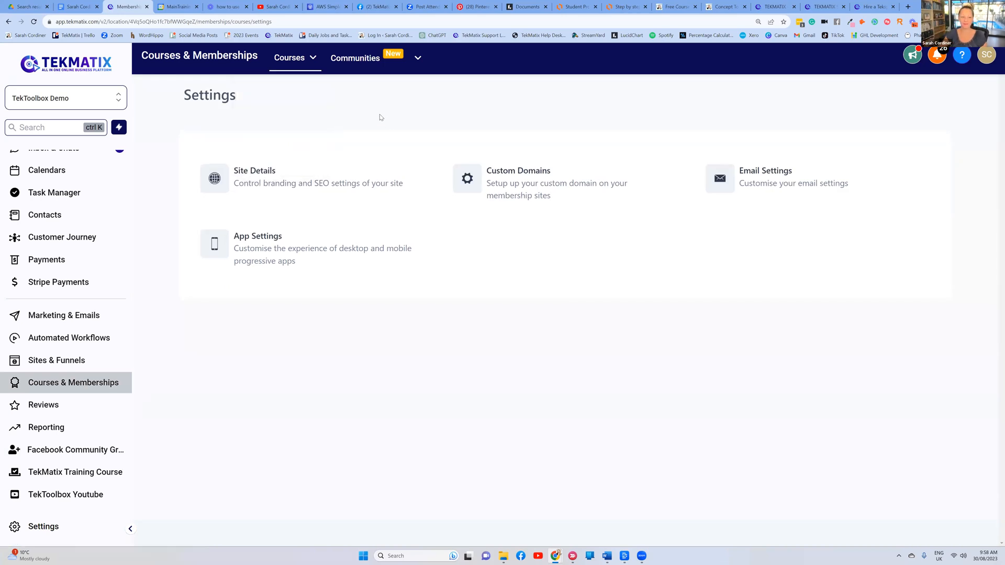
click(282, 182)
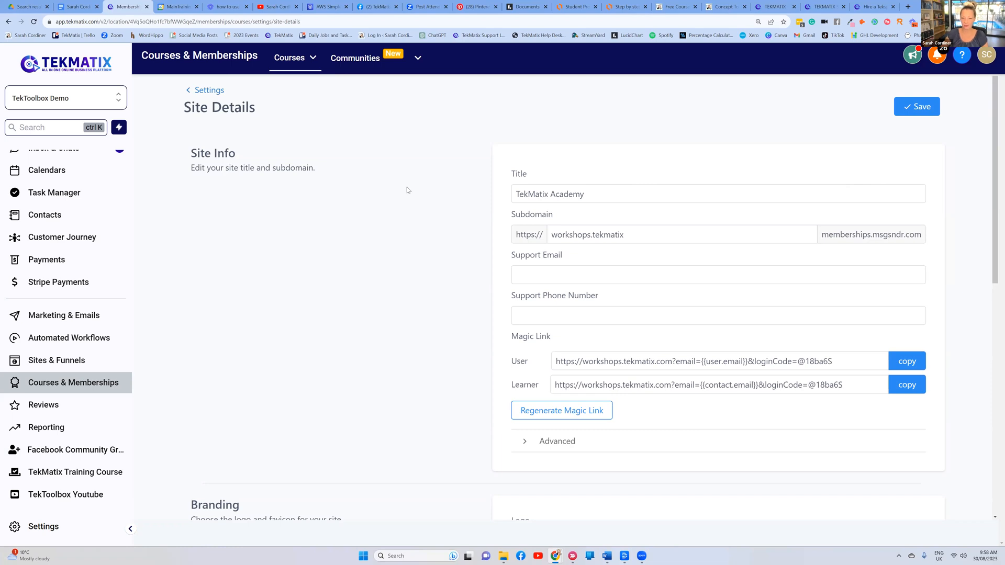
Review the site title 'TekMatix Academy' and the subdomain 'workshops.tekmatix'
drag(514, 197, 587, 192)
click(579, 166)
click(584, 194)
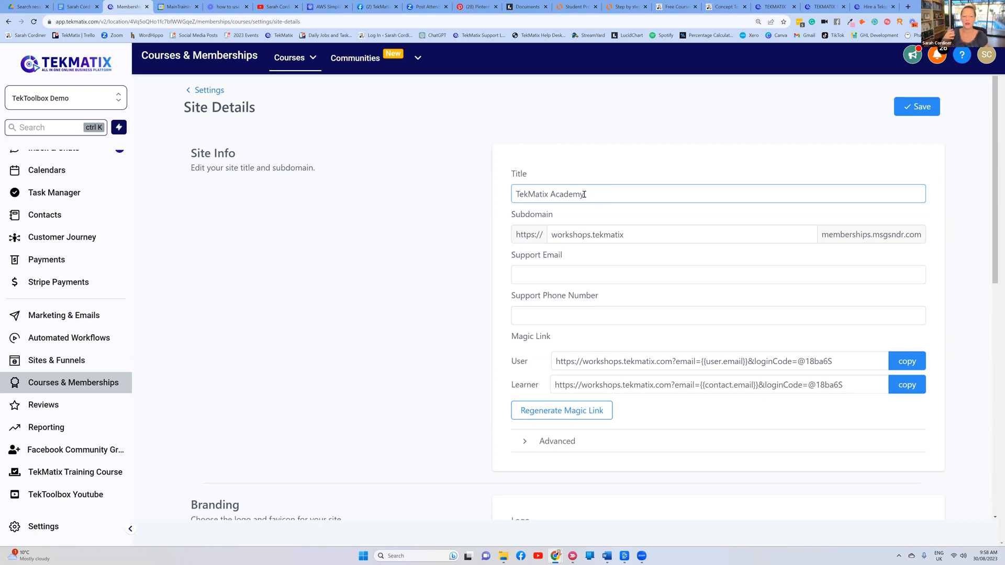
drag(631, 233, 551, 234)
click(639, 175)
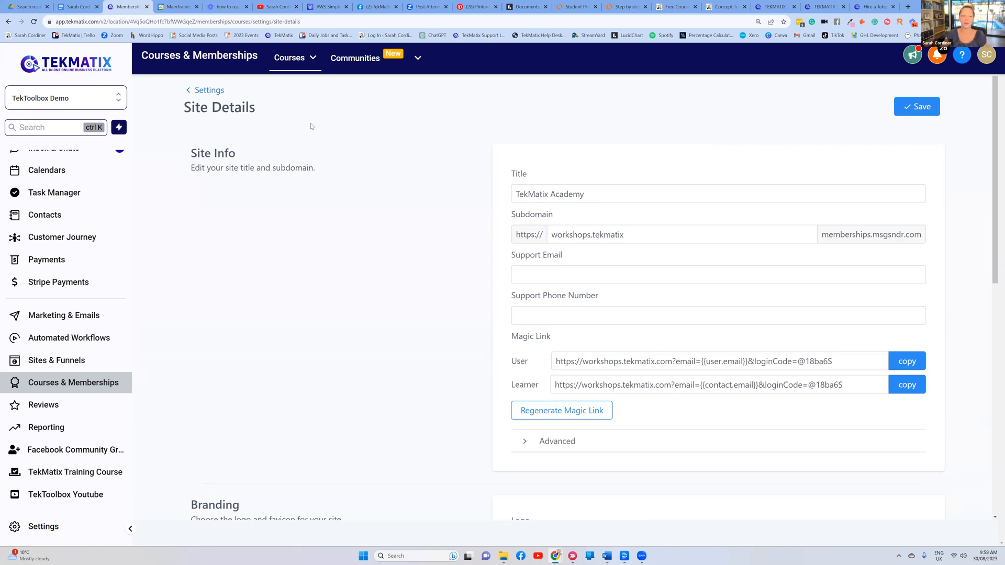
Scroll through Branding and Builder Settings, then return to the Settings overview
scroll(482, 165, down, 1)
scroll(479, 178, down, 6)
scroll(524, 230, up, 1)
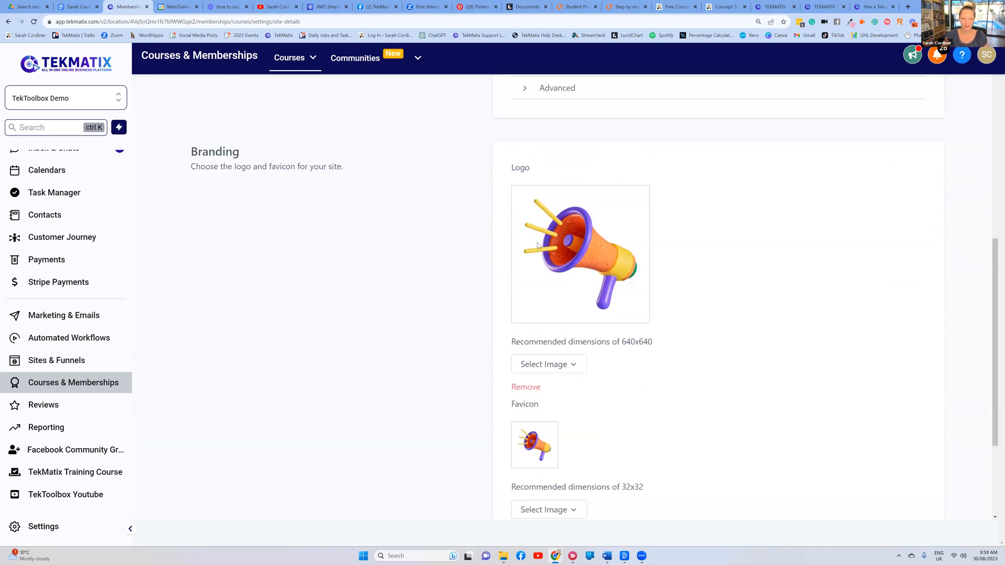
scroll(590, 303, down, 3)
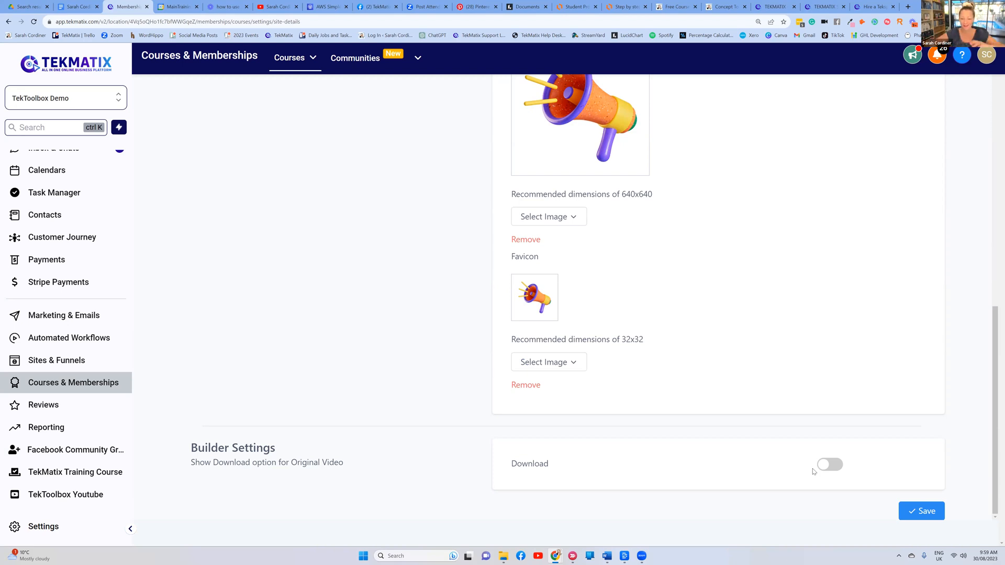
scroll(863, 406, up, 10)
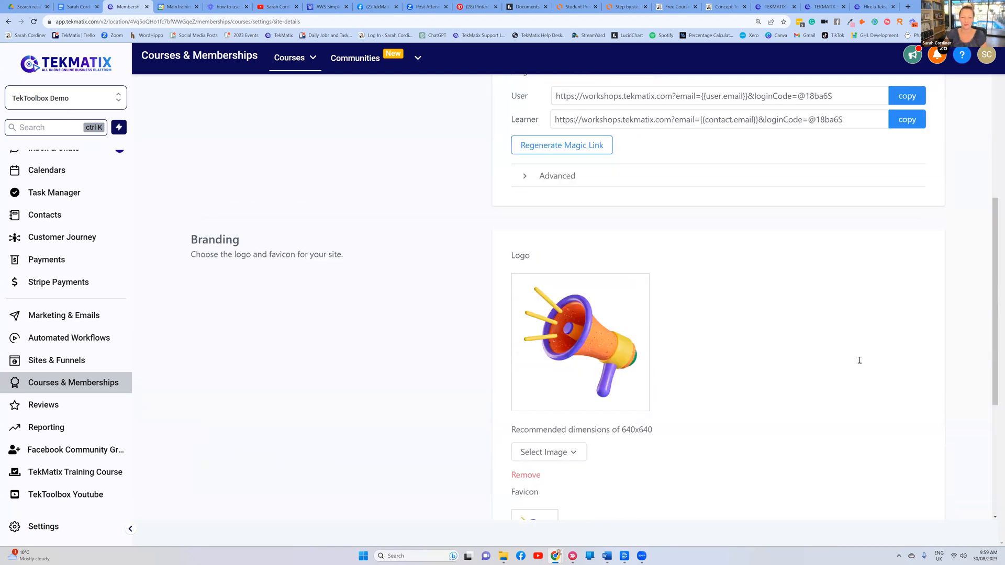
click(201, 94)
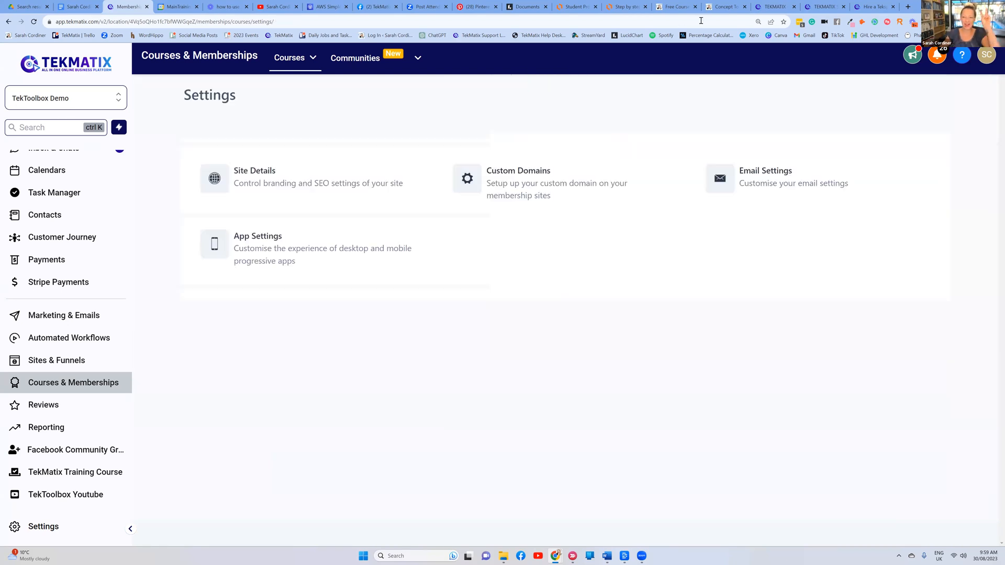
Glance at the Lucidchart flowchart, then open Email Settings and review the Send Welcome Email section
click(629, 5)
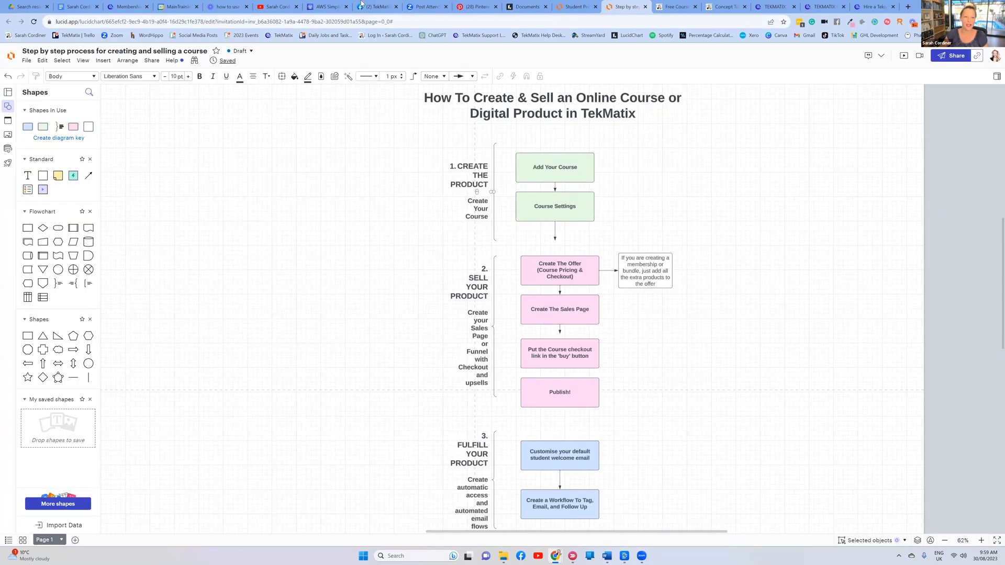
click(126, 7)
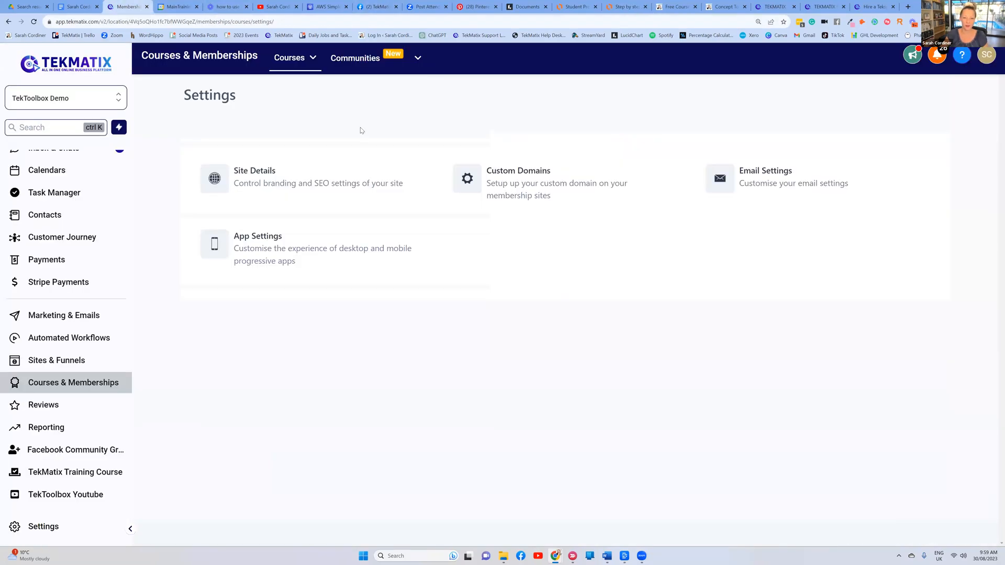
click(766, 174)
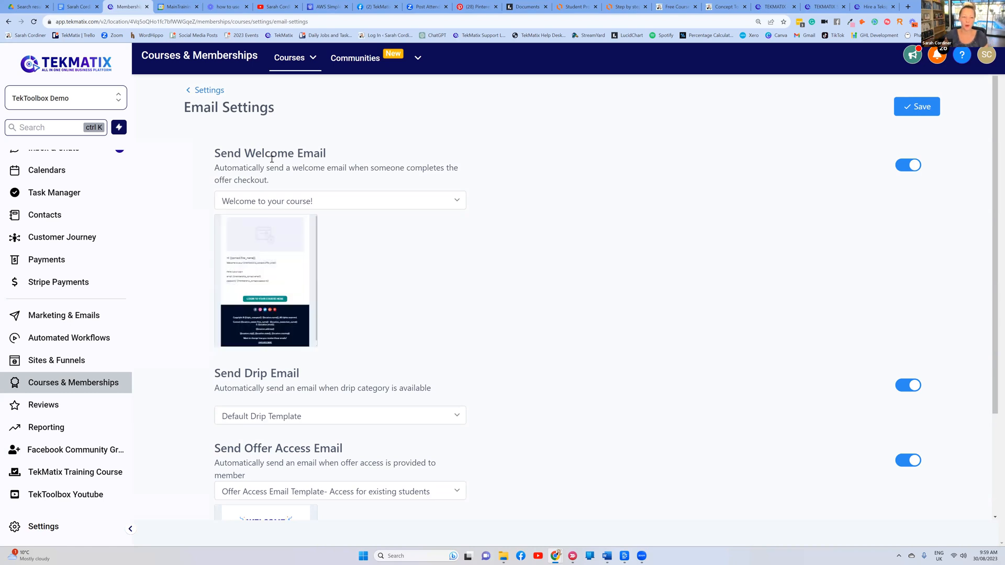
drag(335, 153, 216, 157)
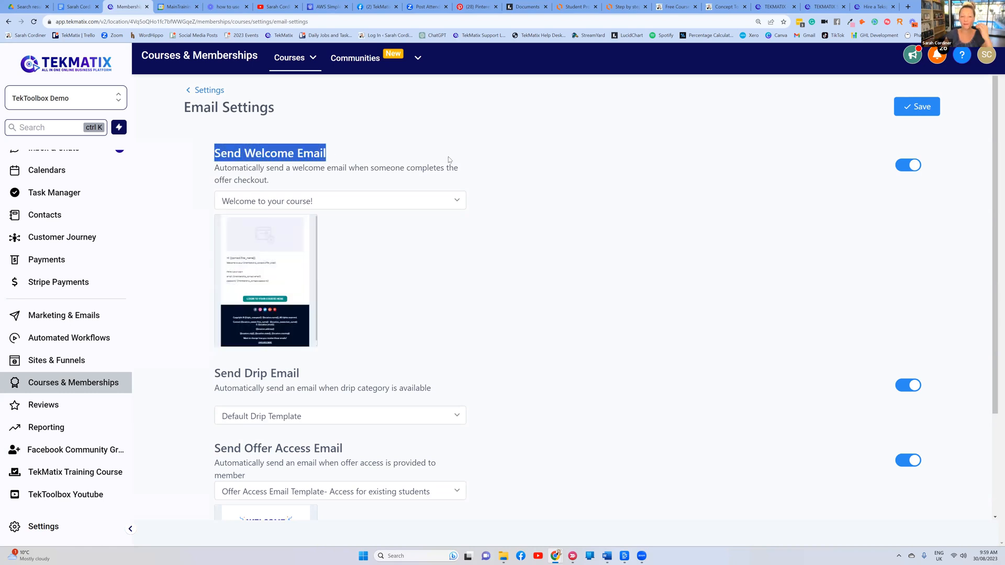
click(496, 158)
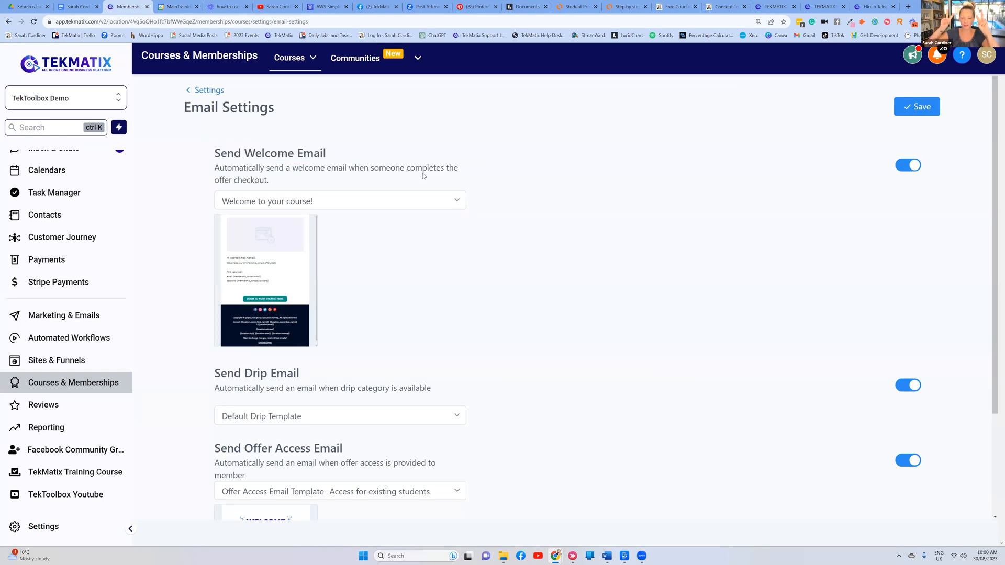
mouse_move(257, 278)
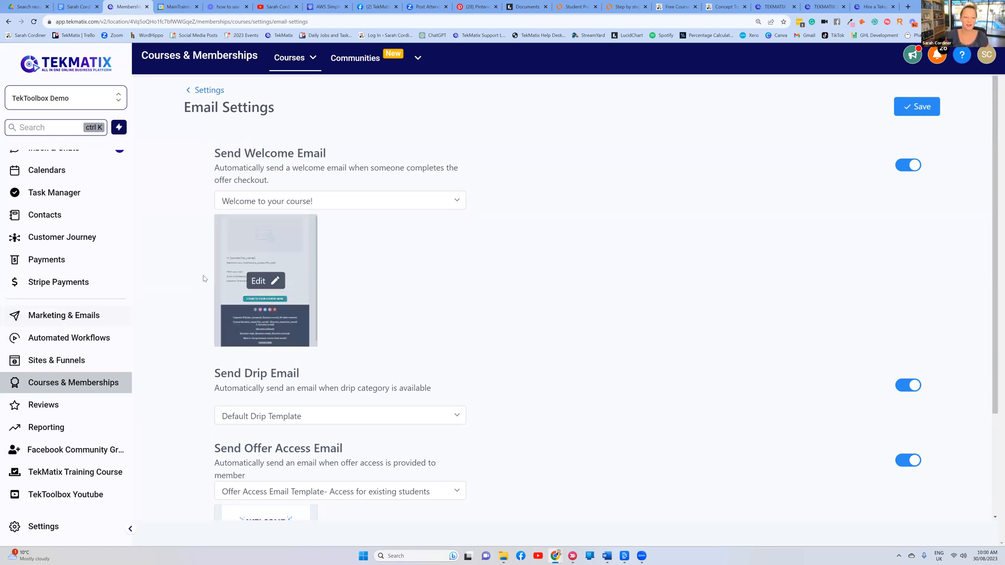
Open the welcome email in the builder and look over its image block
click(267, 279)
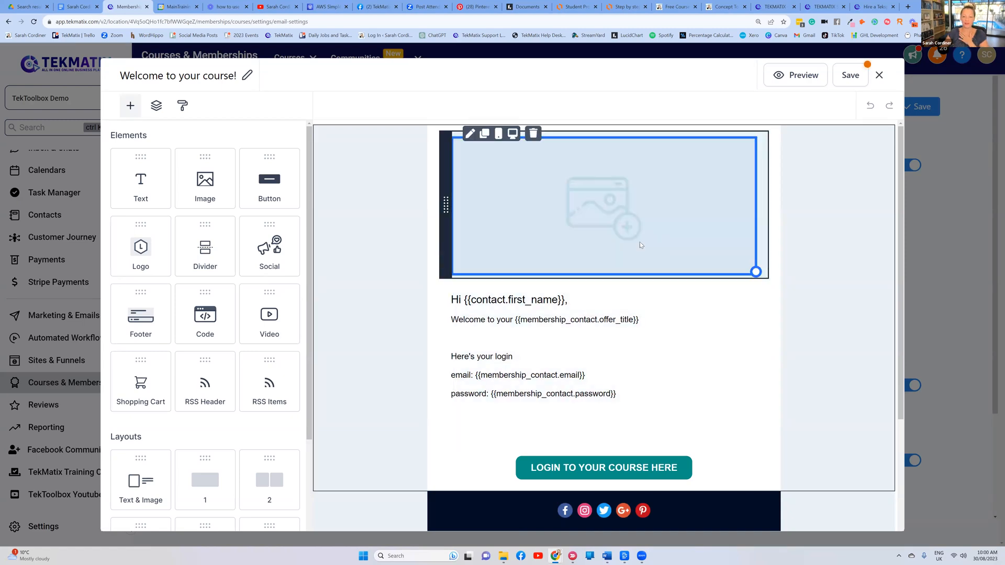
scroll(635, 259, down, 2)
scroll(635, 259, up, 3)
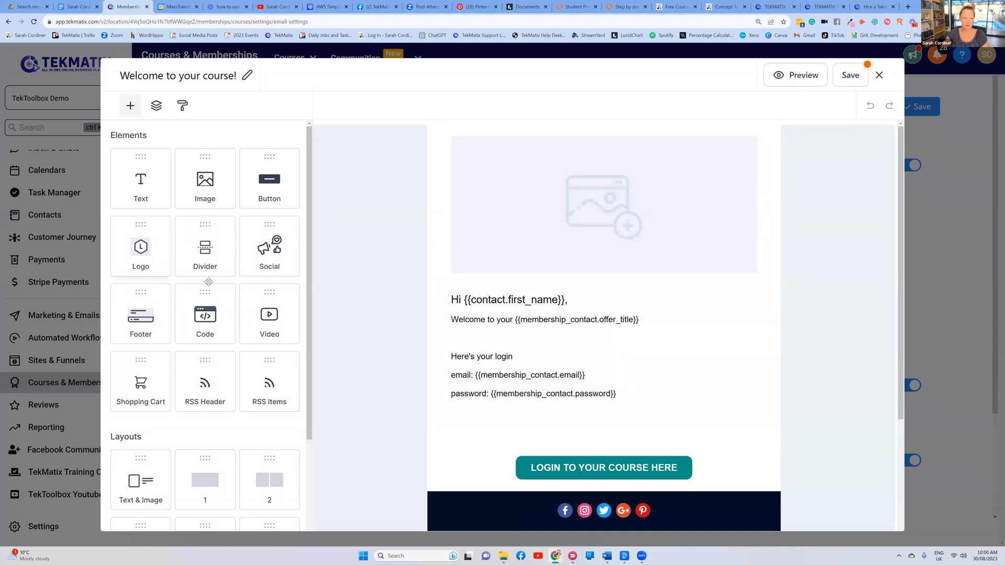
scroll(618, 288, down, 2)
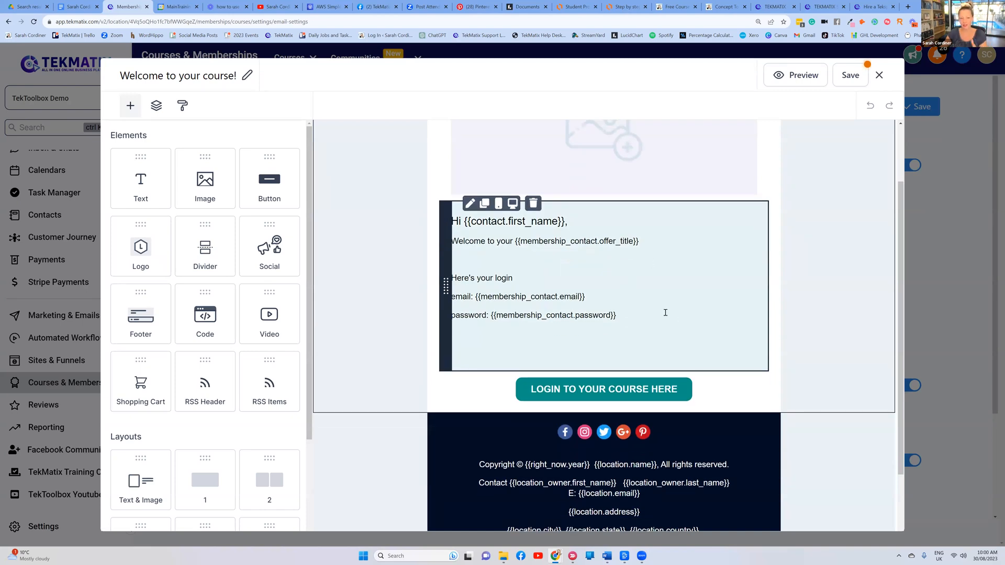
scroll(605, 305, up, 2)
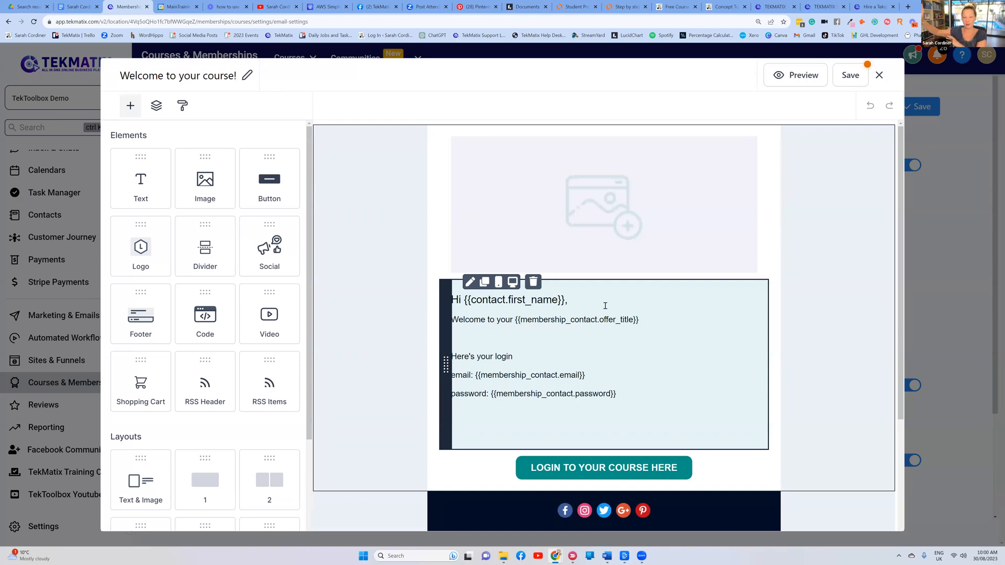
click(568, 260)
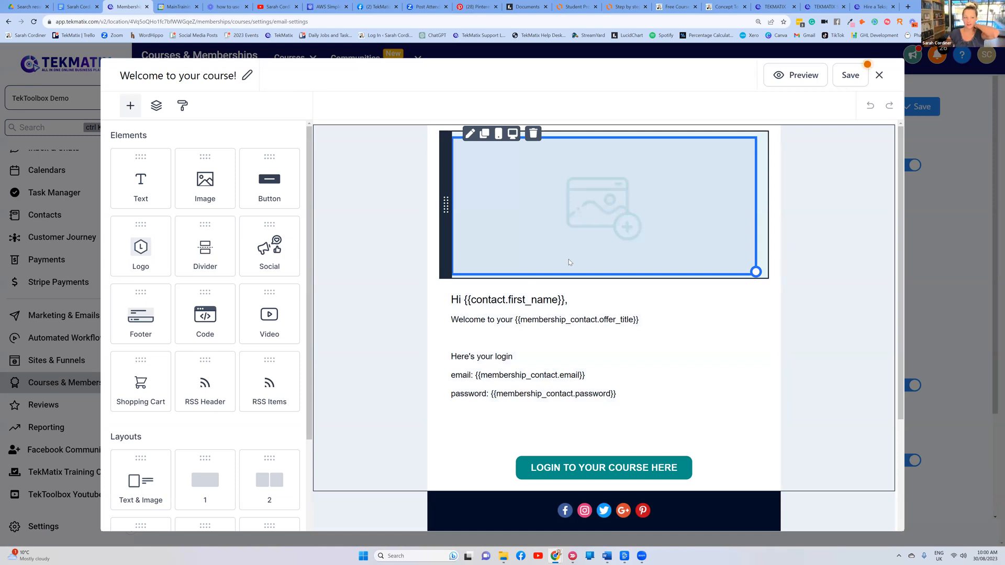
Inspect the email and password merge tags in the login lines, then select the footer social icons
click(523, 367)
drag(605, 376, 474, 376)
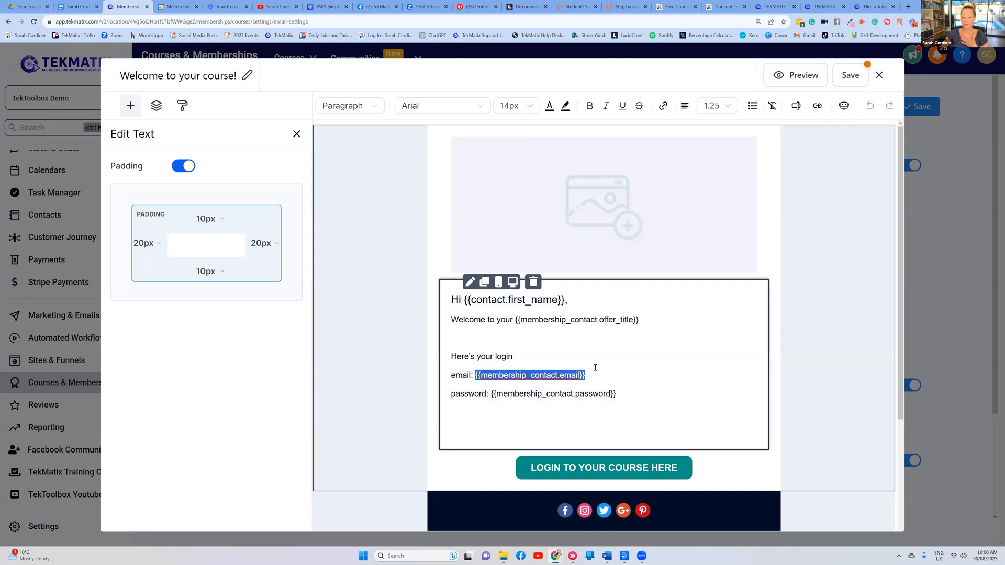
click(630, 374)
drag(619, 394, 491, 394)
drag(622, 425, 651, 373)
click(651, 373)
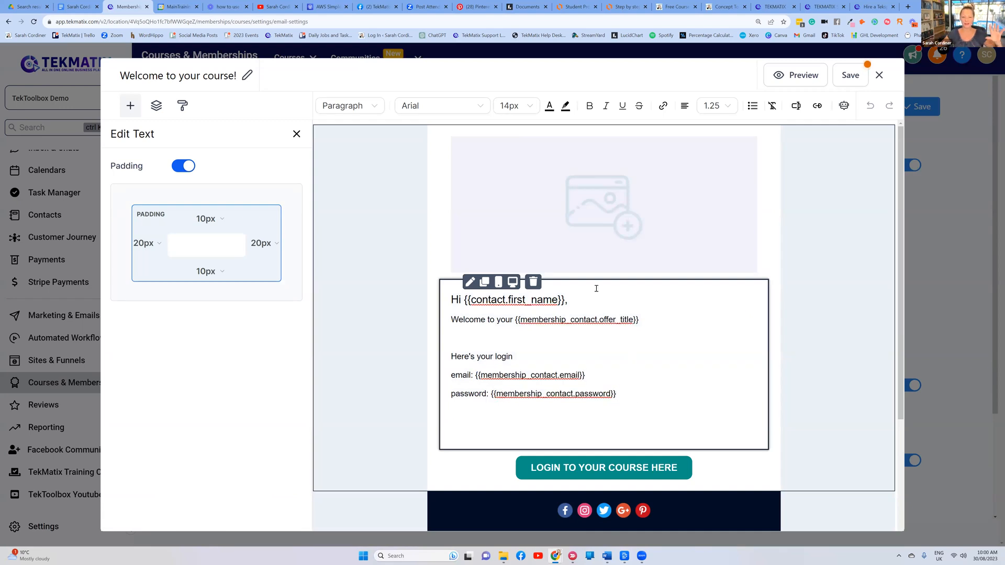
drag(643, 401, 456, 339)
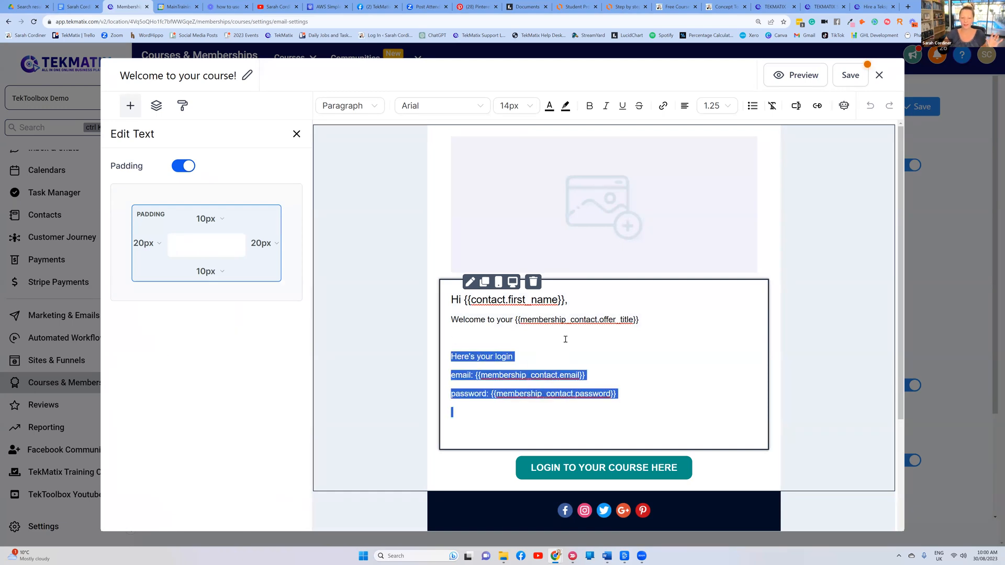
click(566, 339)
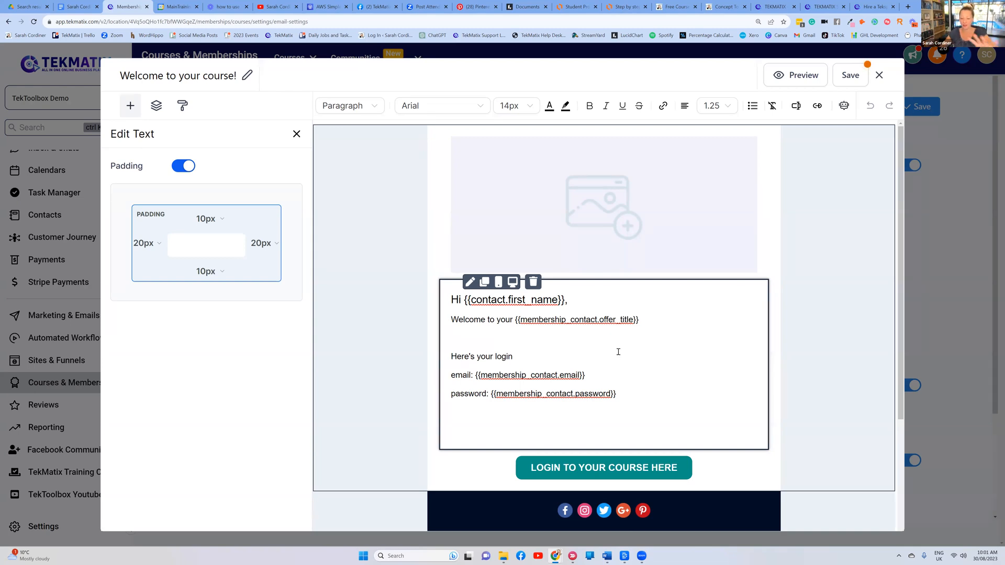
scroll(654, 356, down, 3)
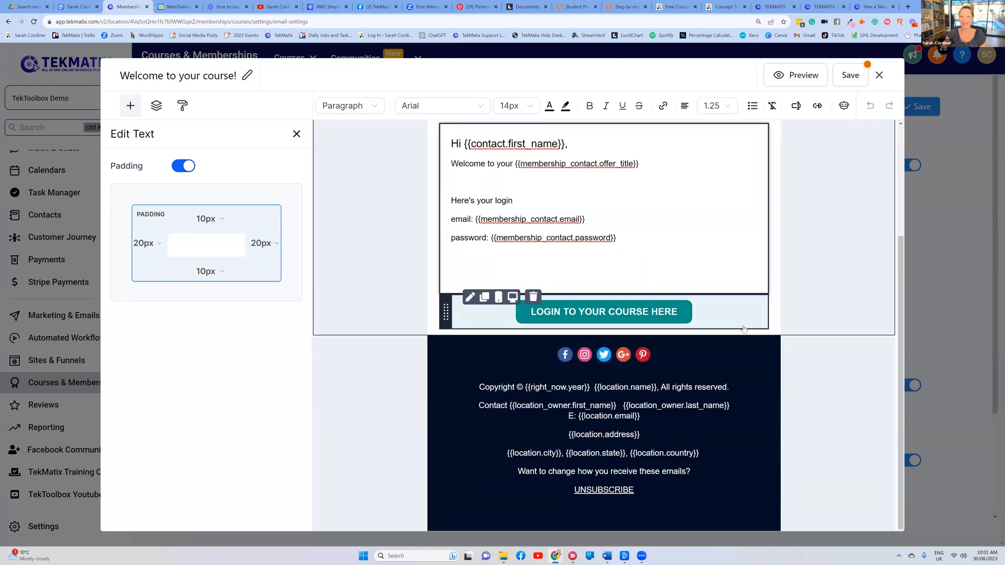
click(669, 358)
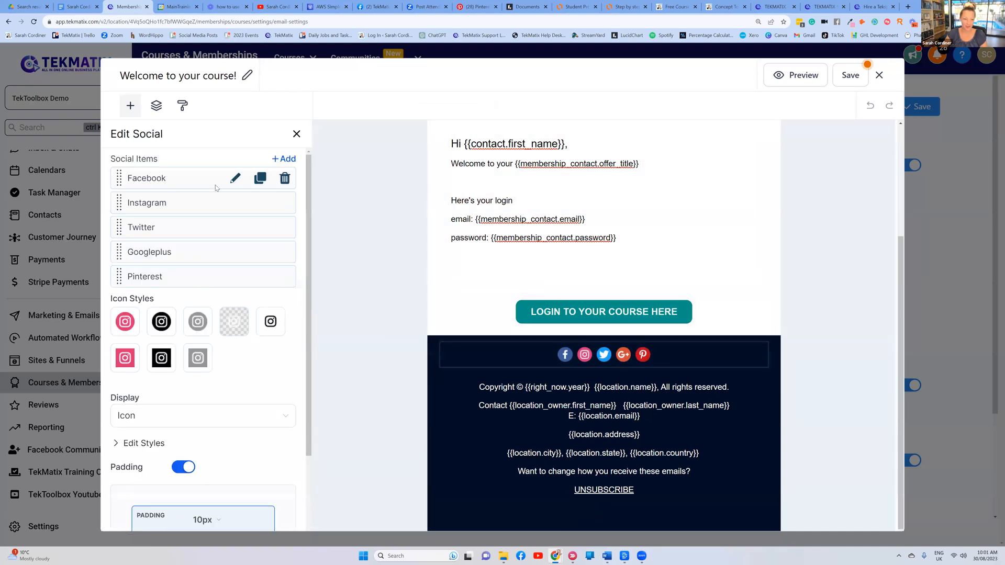
Check the Facebook social link's edit panel, then close the welcome email editor
click(234, 179)
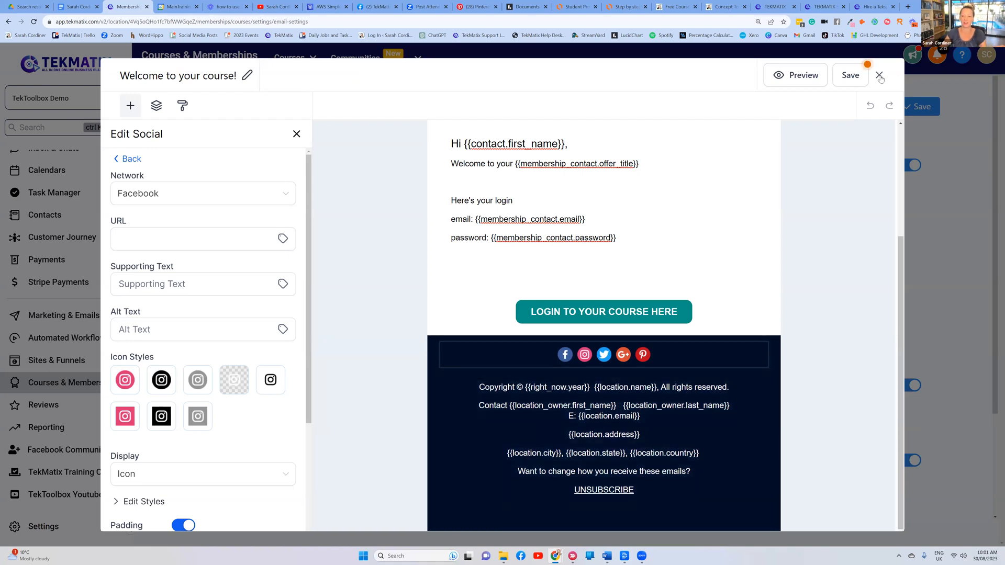
click(879, 75)
mouse_move(269, 245)
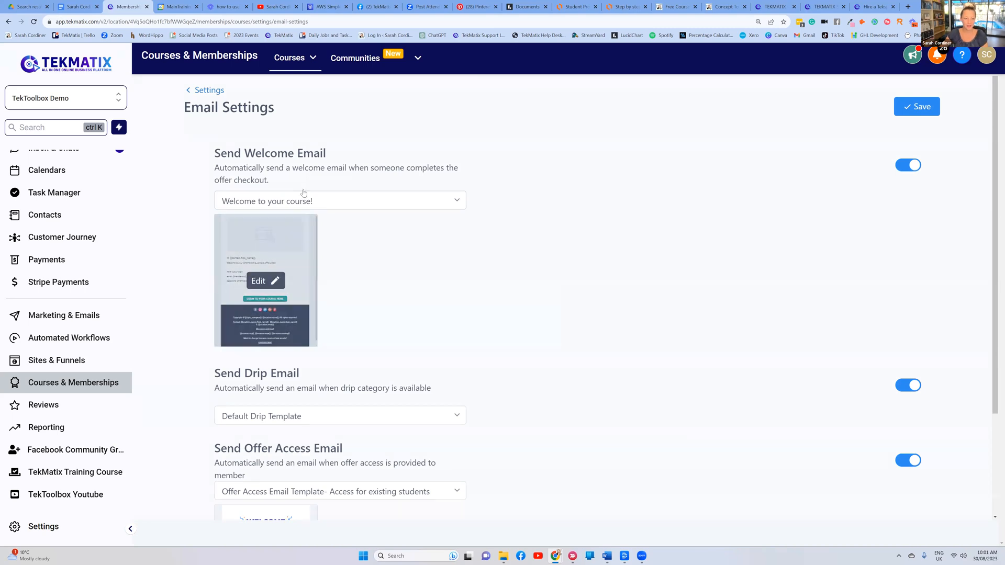
Return to the Settings overview, glance at the flowchart, and open App Settings
click(209, 90)
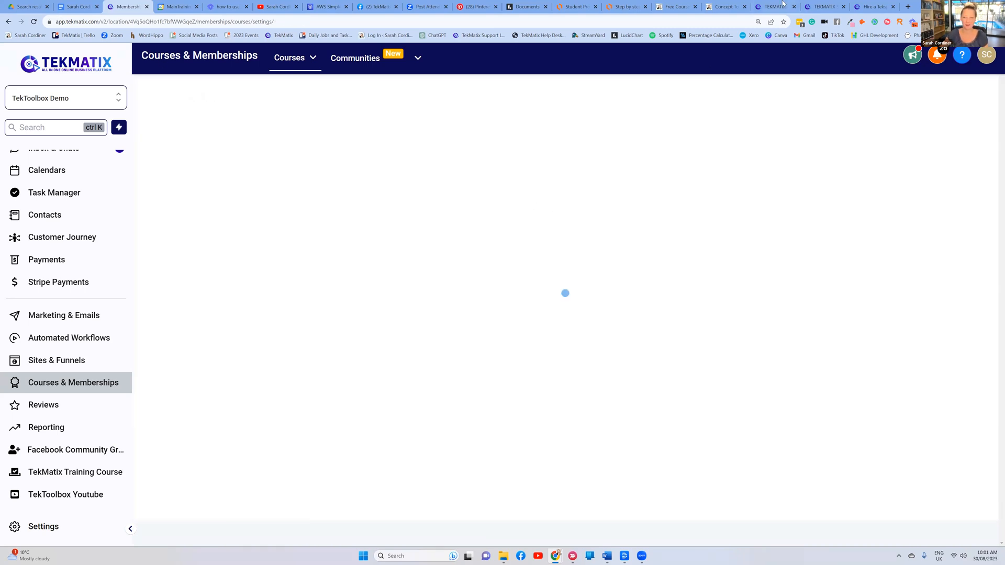
click(617, 7)
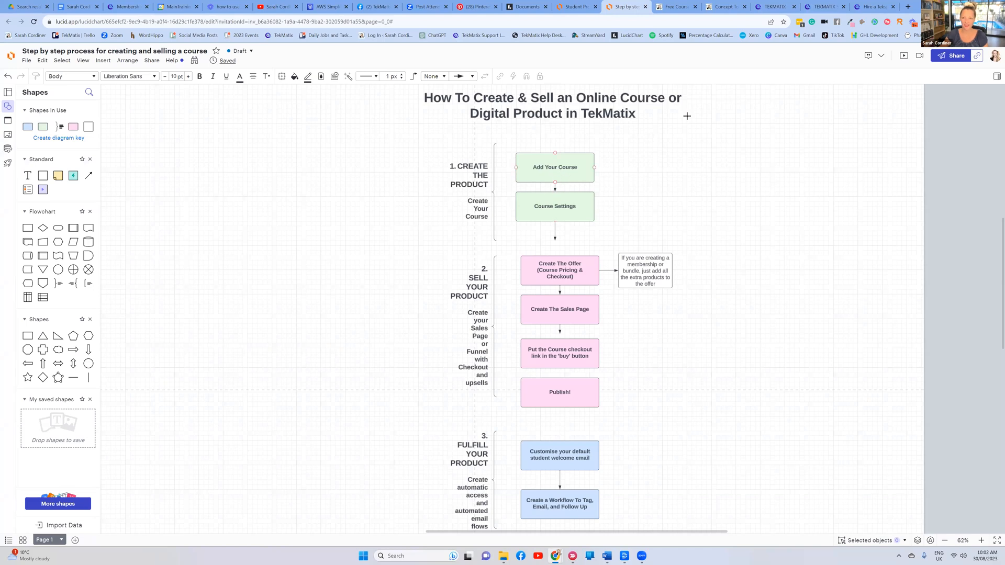
click(123, 6)
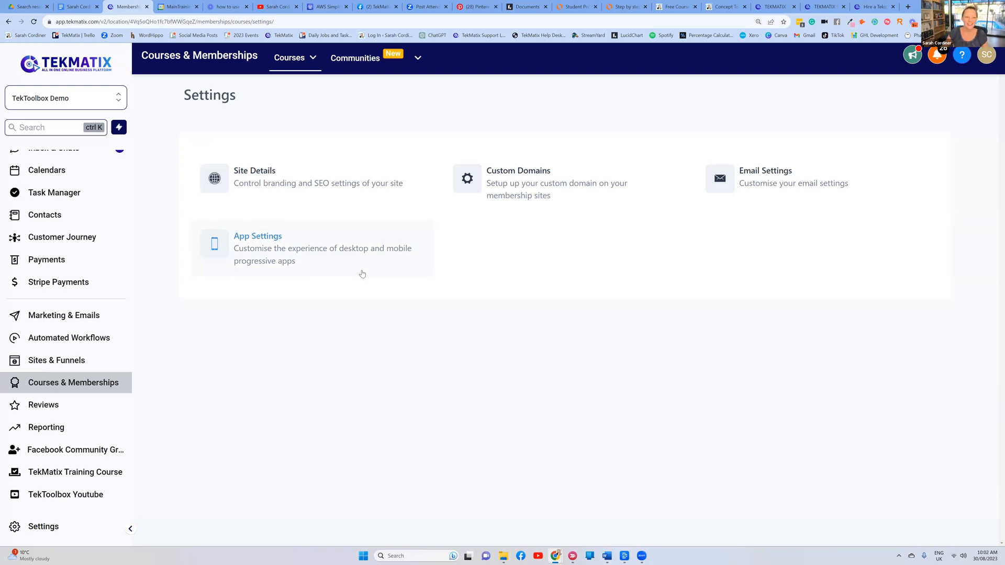
click(323, 249)
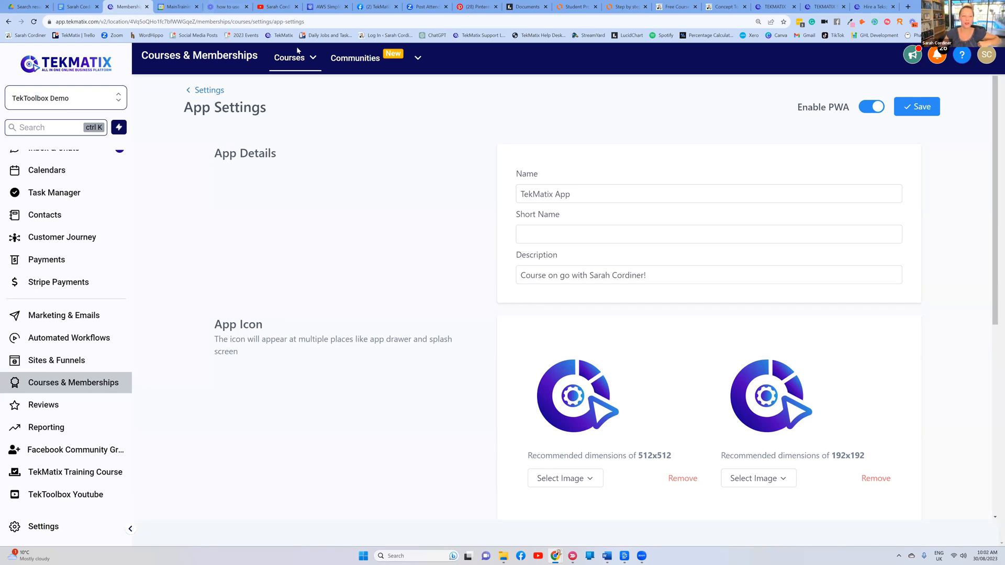
Toggle Enable PWA off and back on, then save the app settings
mouse_move(293, 60)
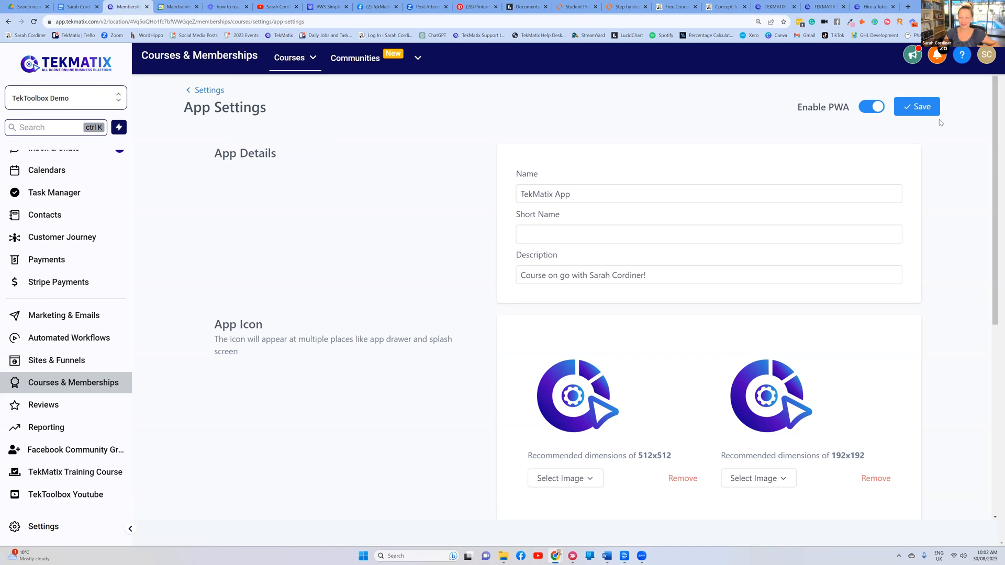
click(871, 109)
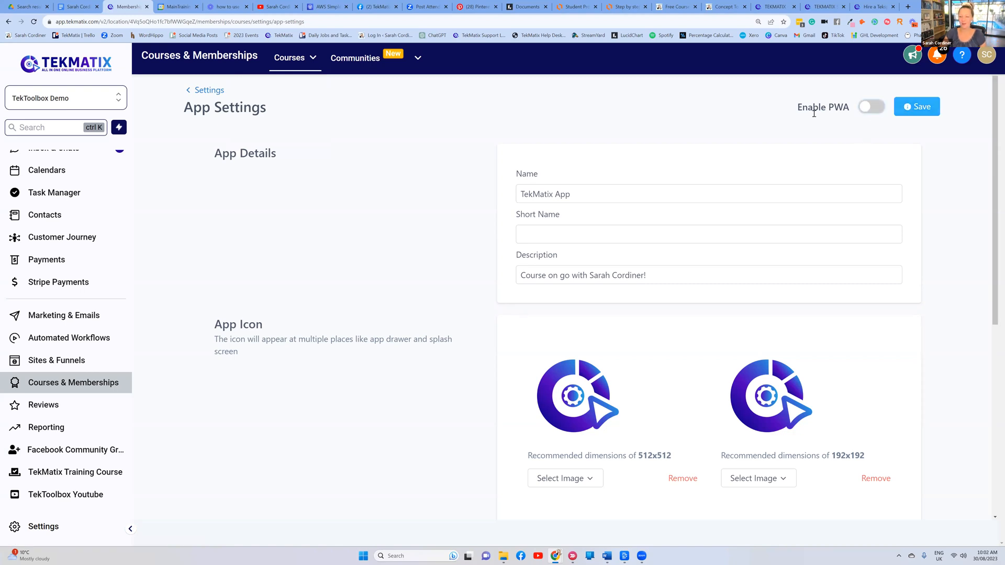
drag(798, 107, 840, 128)
click(877, 109)
click(866, 128)
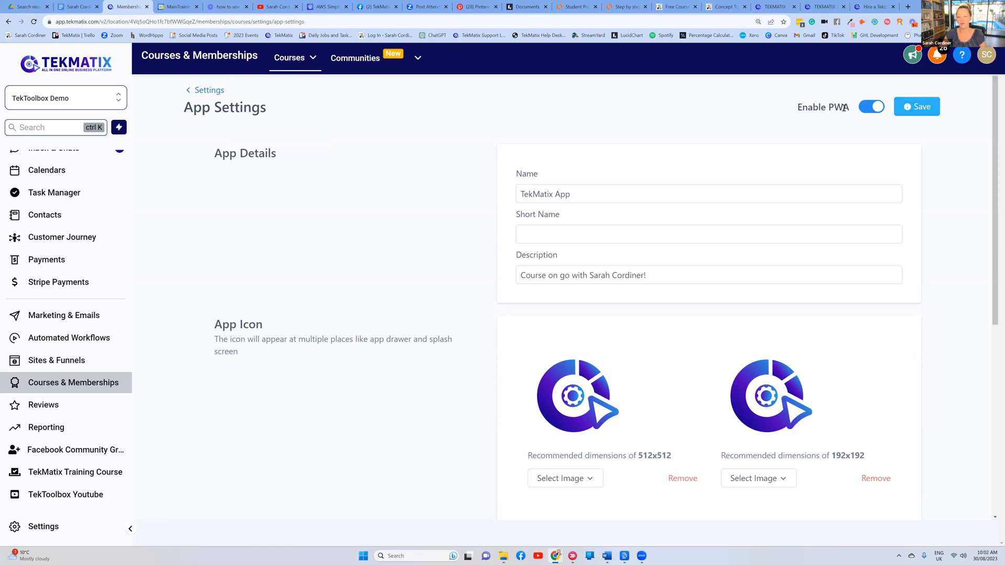
drag(803, 100, 849, 121)
click(850, 130)
click(917, 107)
Review the app name 'TekMatix App' and scroll down to the app icons
scroll(335, 133, down, 2)
scroll(335, 133, up, 2)
drag(579, 196, 459, 198)
click(460, 198)
scroll(688, 197, down, 3)
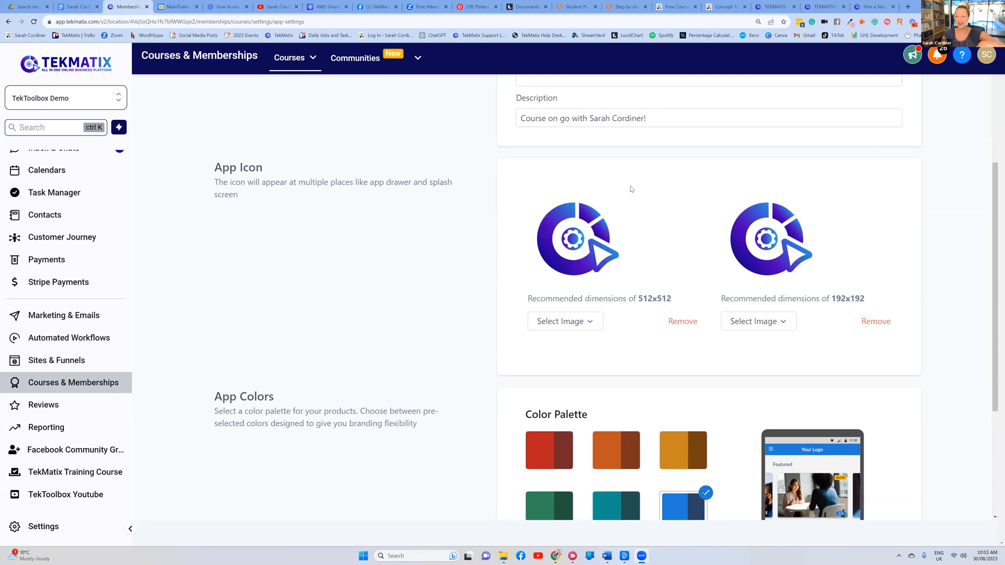
scroll(705, 162, up, 3)
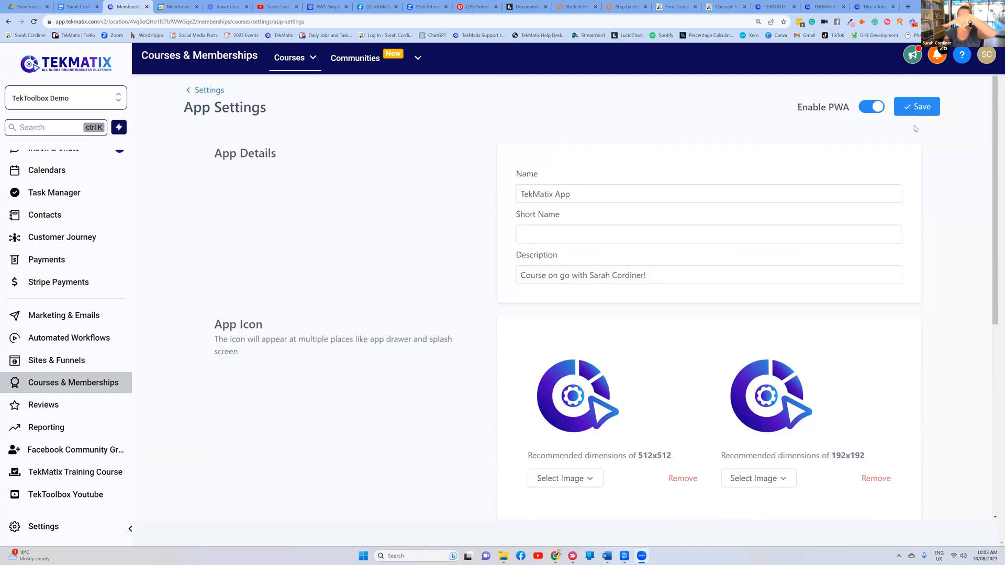
scroll(566, 281, down, 2)
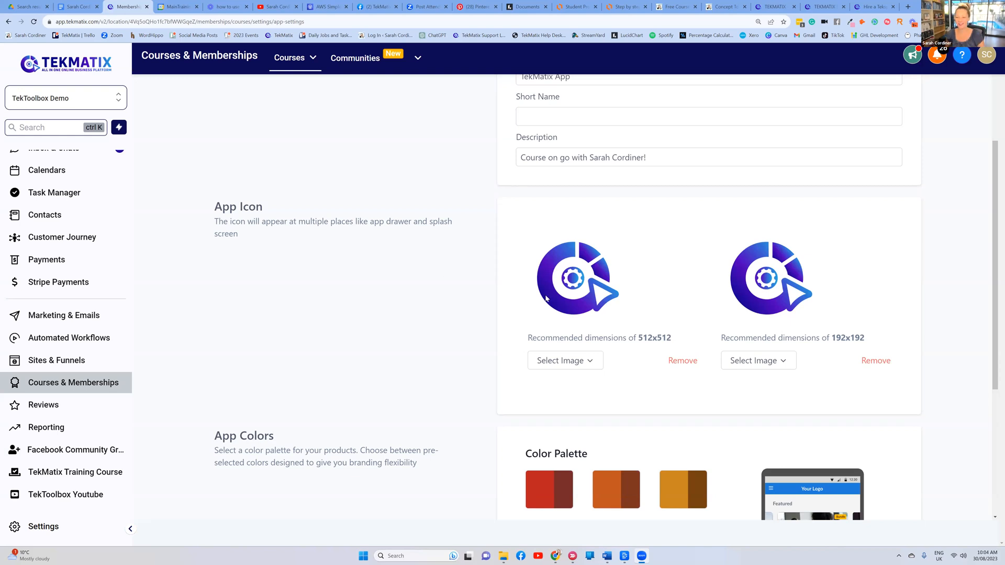
scroll(559, 276, down, 4)
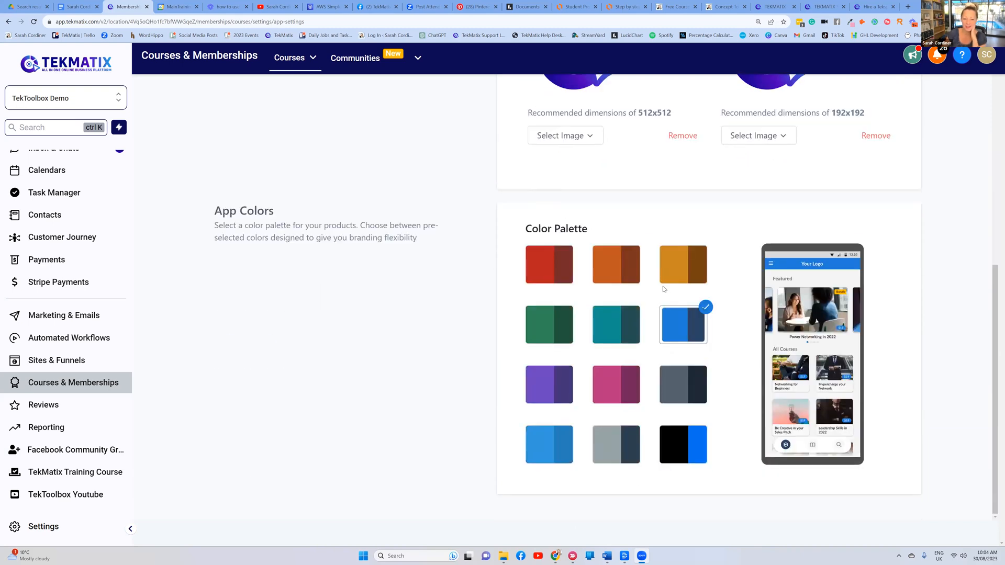
Preview the red, turquoise, Gold, Cadet Grey, Onyx and Purple colour palettes
click(558, 263)
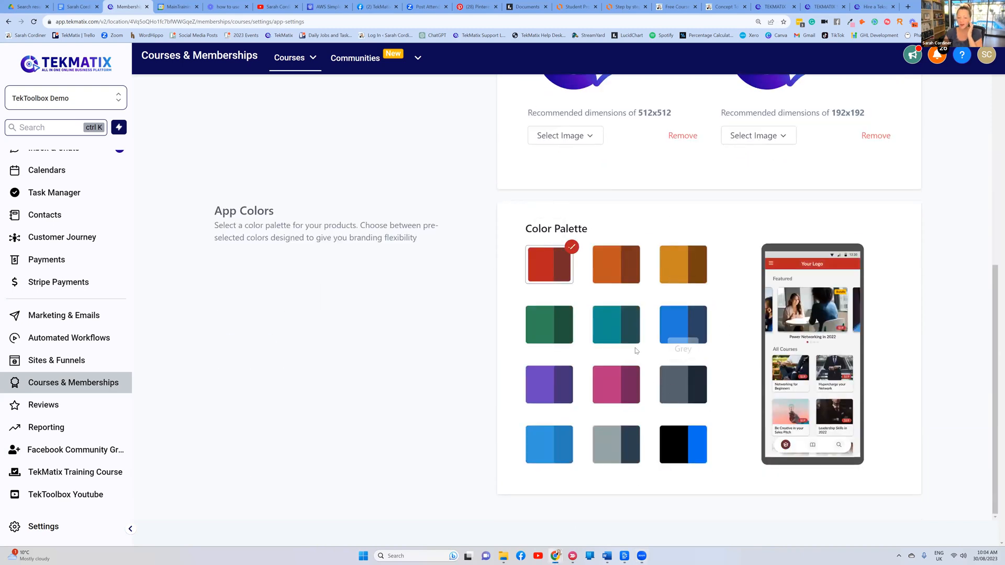
drag(438, 494, 607, 316)
click(614, 321)
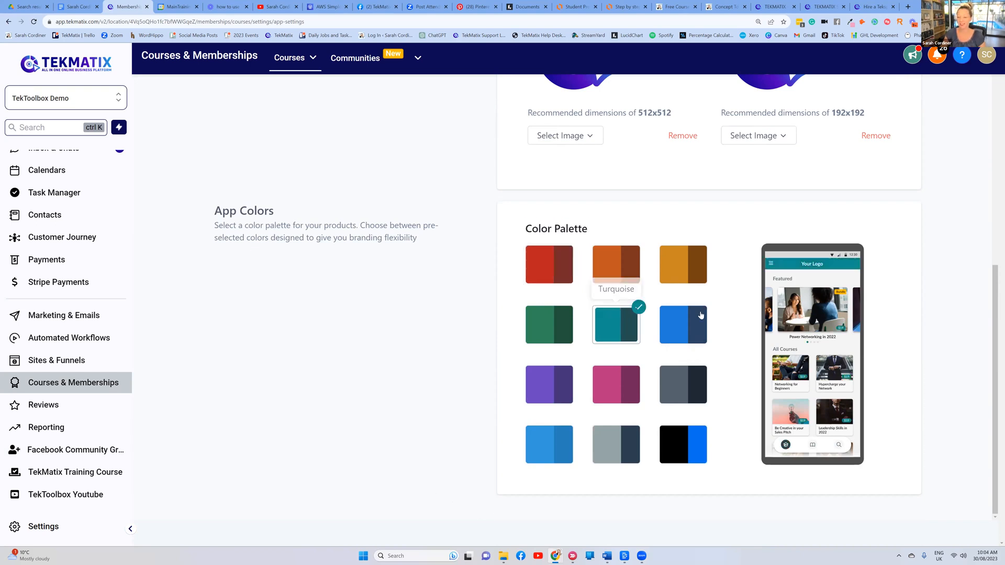
click(682, 264)
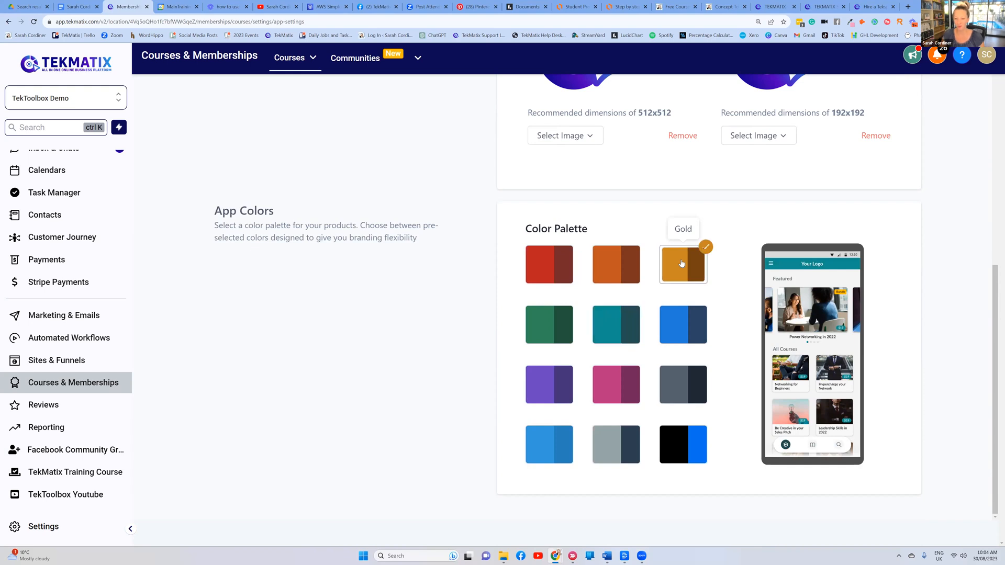
click(622, 443)
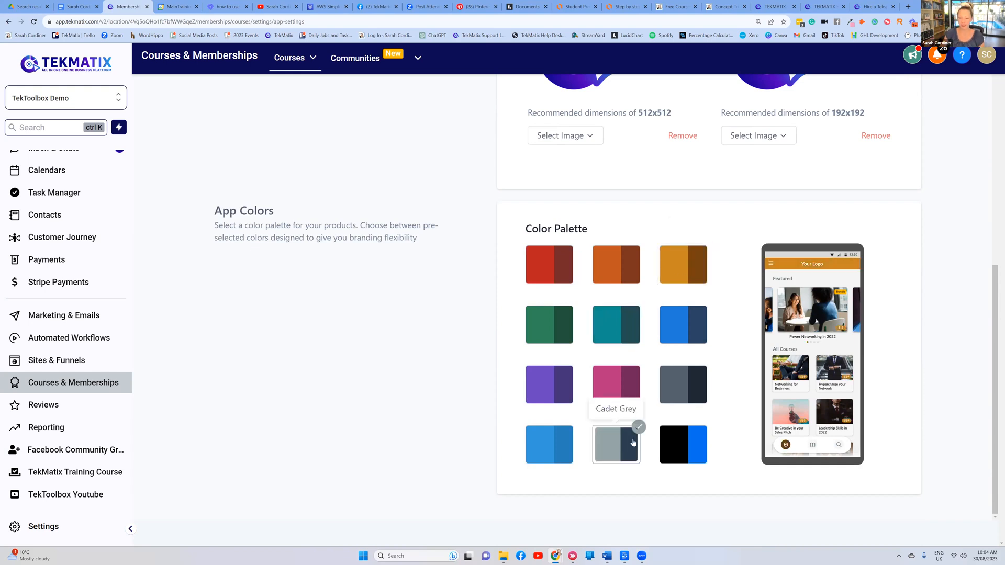
click(681, 383)
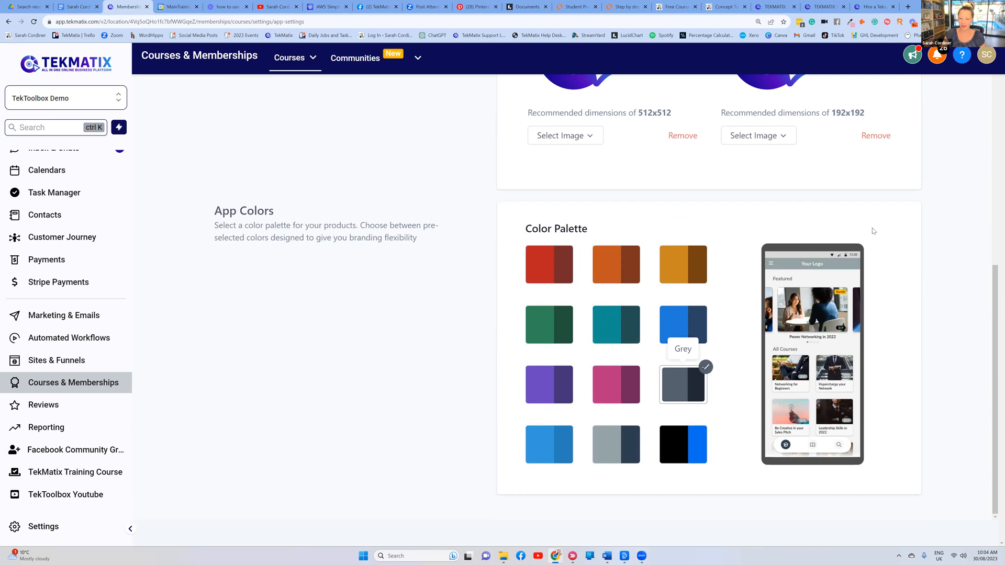
click(541, 386)
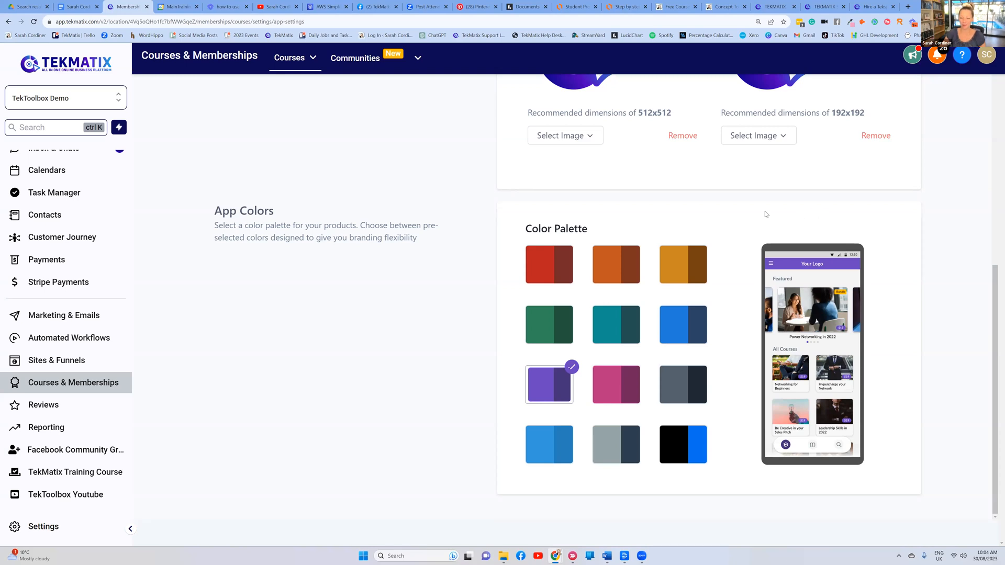
Pick the Blue colour palette and save the app settings
scroll(596, 243, up, 7)
scroll(590, 229, down, 4)
scroll(591, 231, down, 3)
scroll(675, 319, up, 1)
scroll(677, 340, down, 1)
click(678, 339)
scroll(678, 339, up, 8)
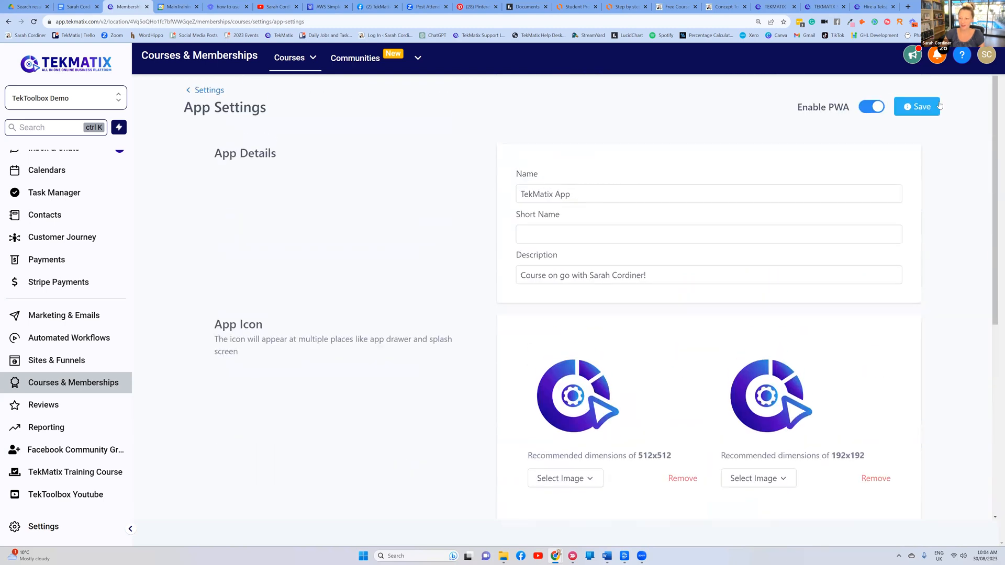
click(922, 107)
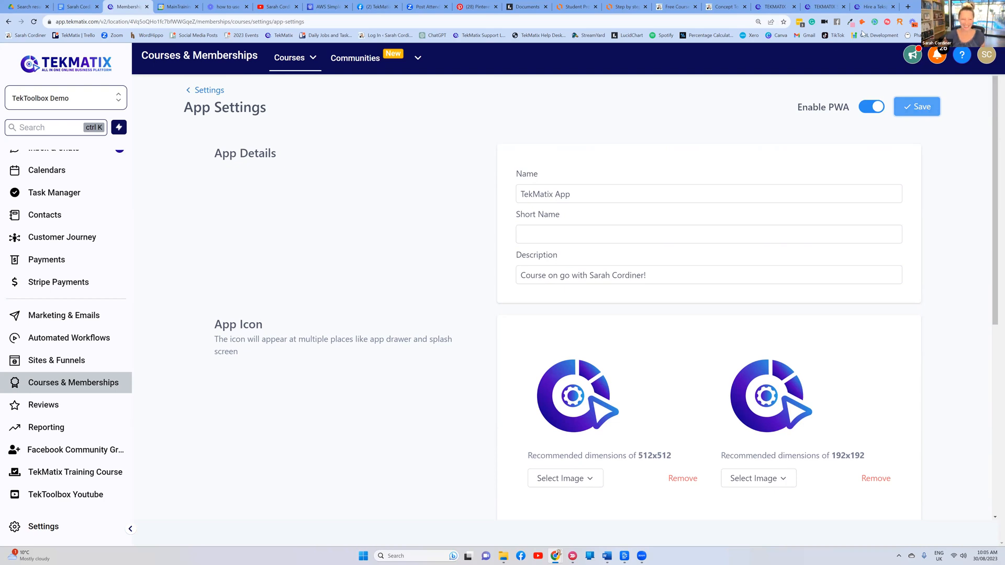
Go back to Settings, scroll through the Lucidchart flowchart, and return to Tekmatix
click(205, 91)
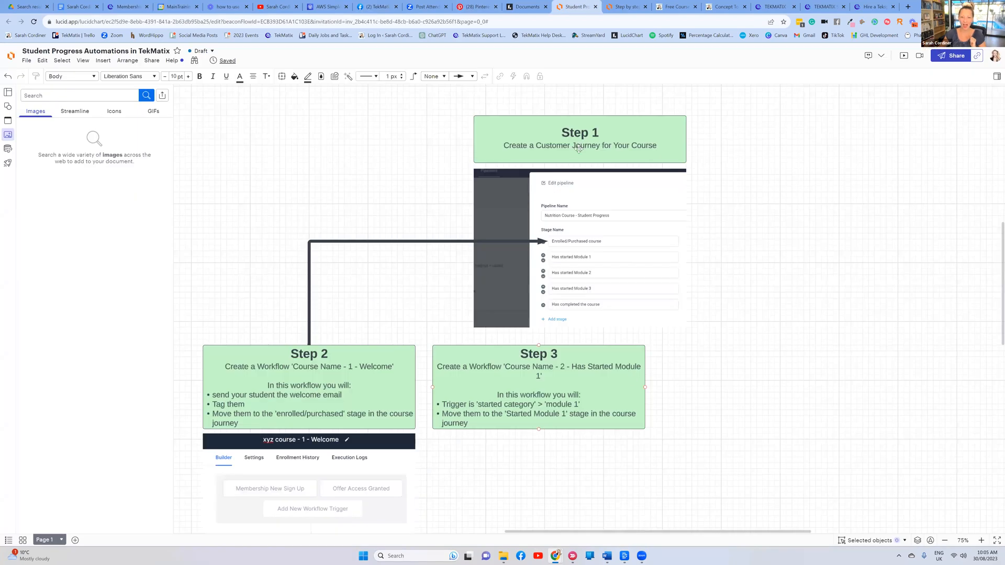
key(ctrl+Tab)
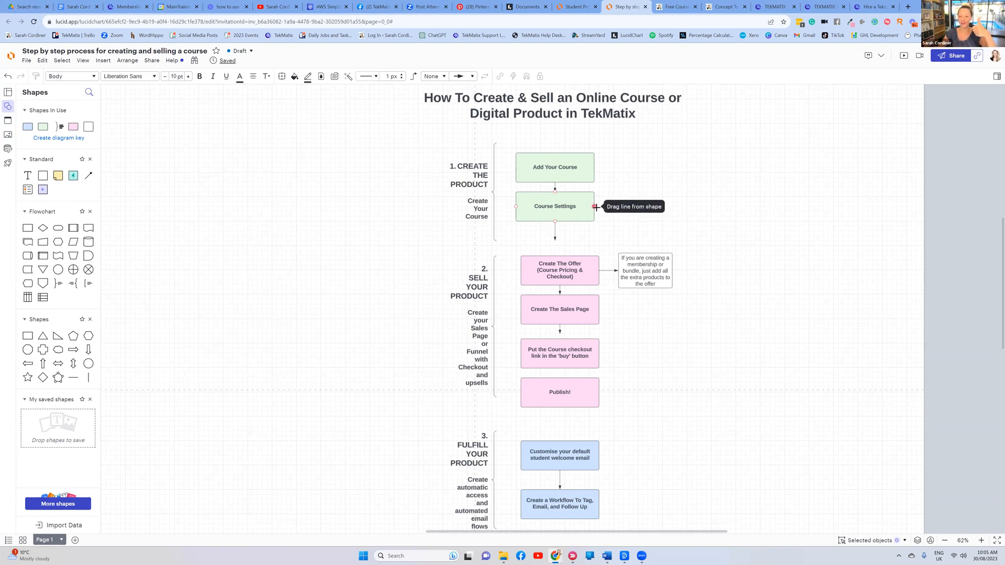
scroll(596, 207, down, 3)
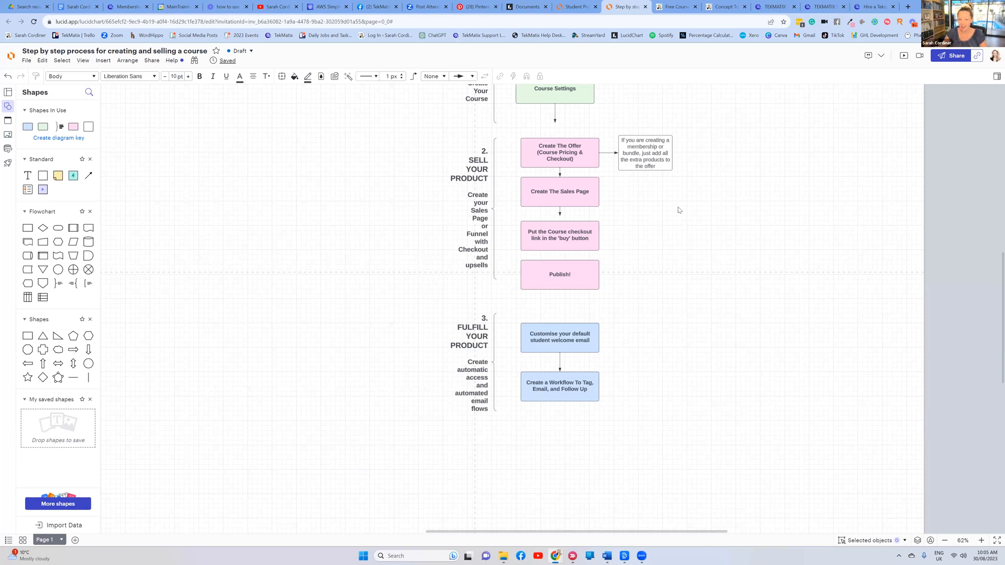
scroll(701, 210, up, 3)
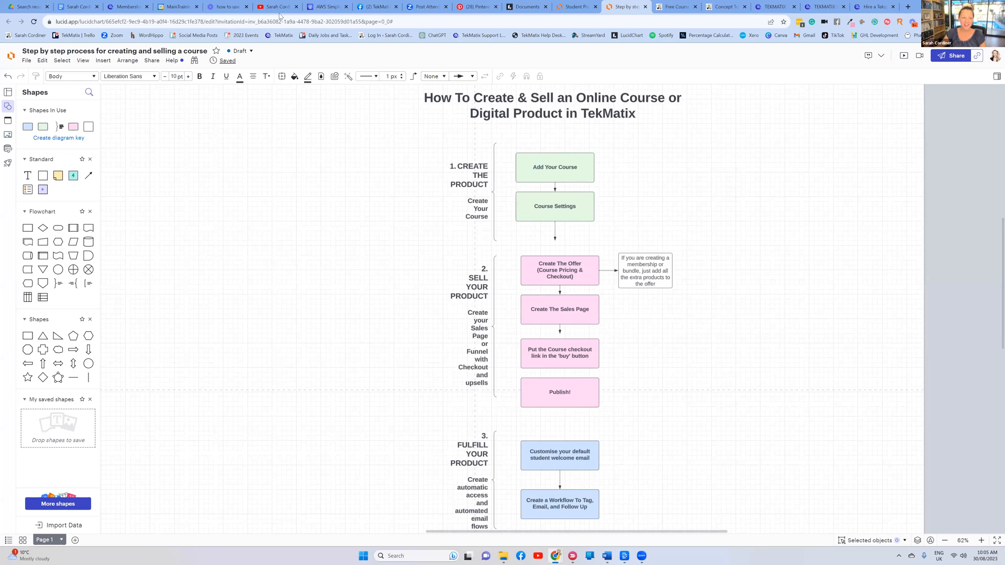
click(128, 6)
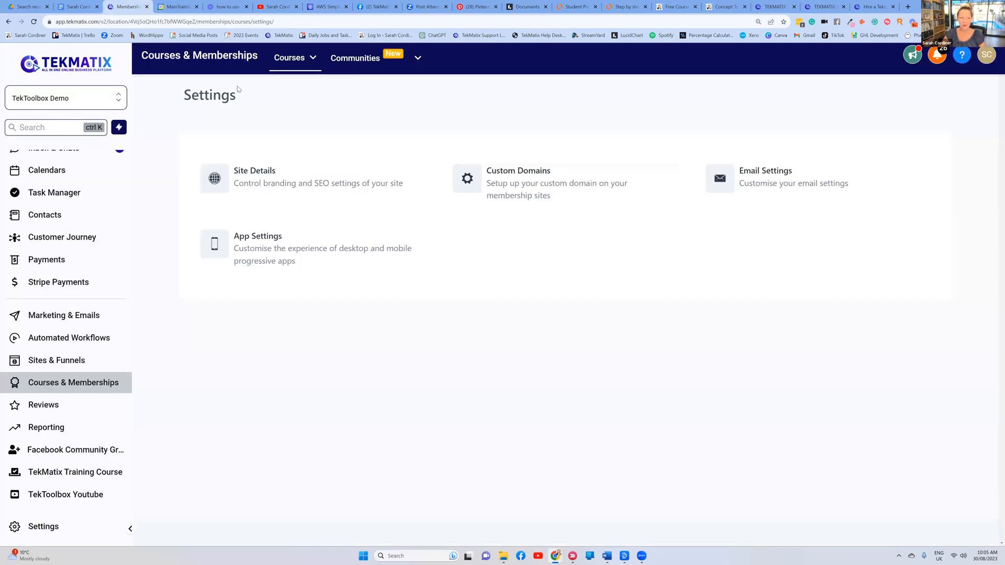
Open the Astrology Course from the Product Builder list and view its Classic, New York and Neue themes
click(290, 67)
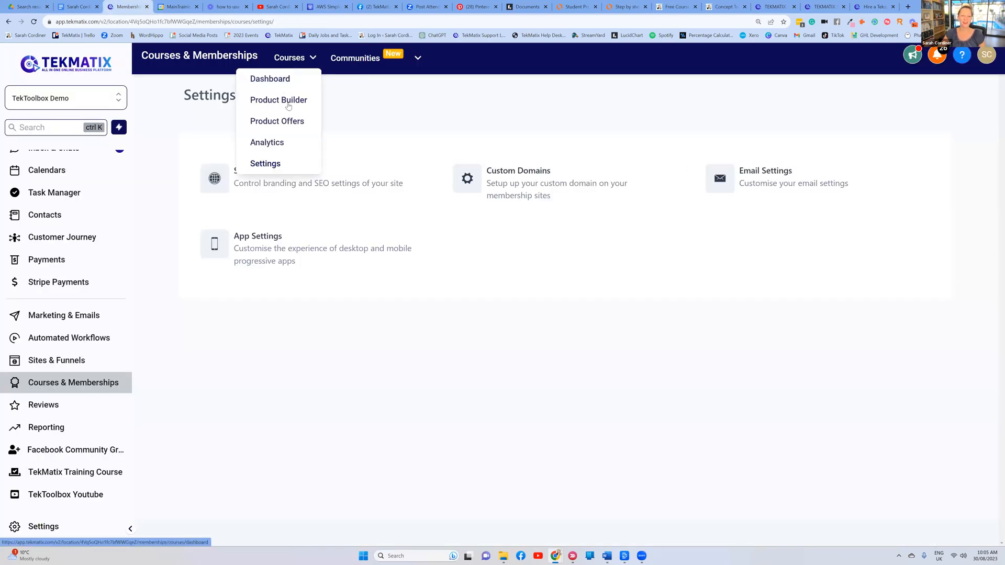
click(290, 101)
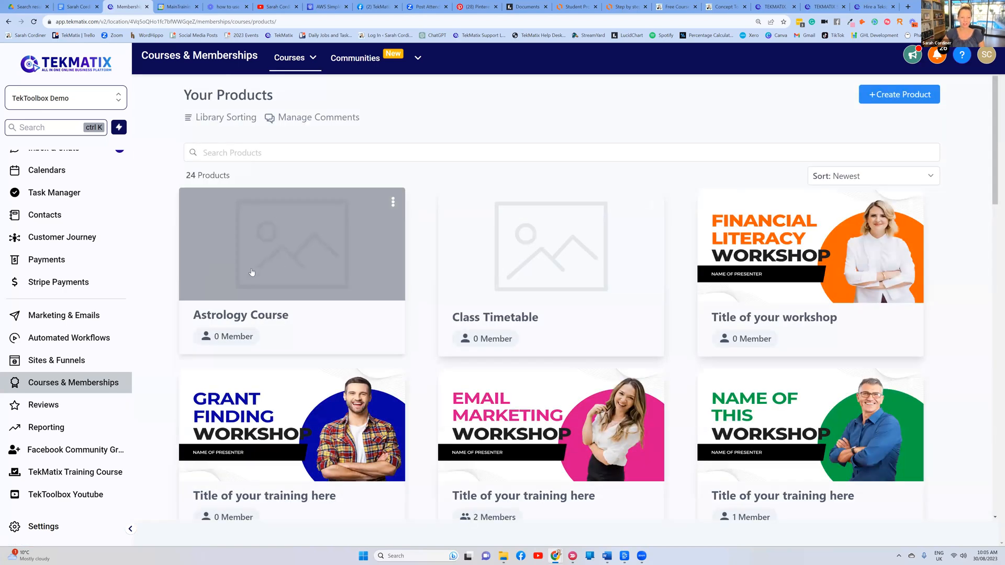
click(274, 264)
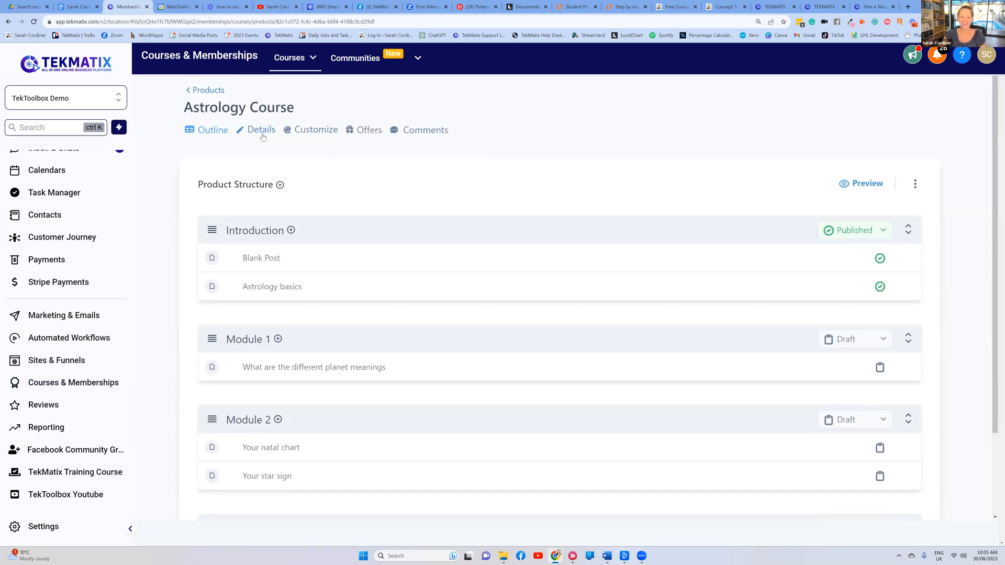
click(315, 134)
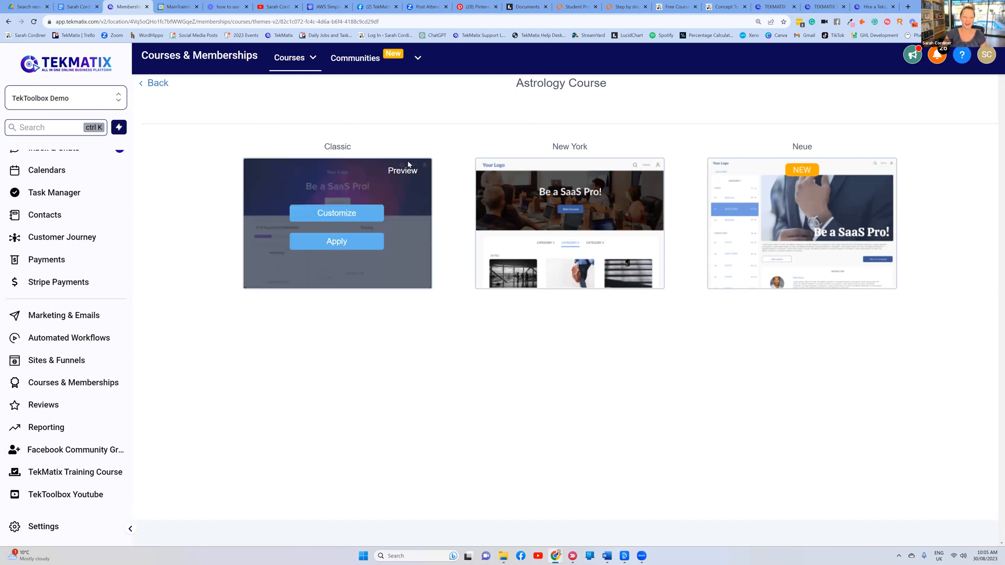
mouse_move(731, 190)
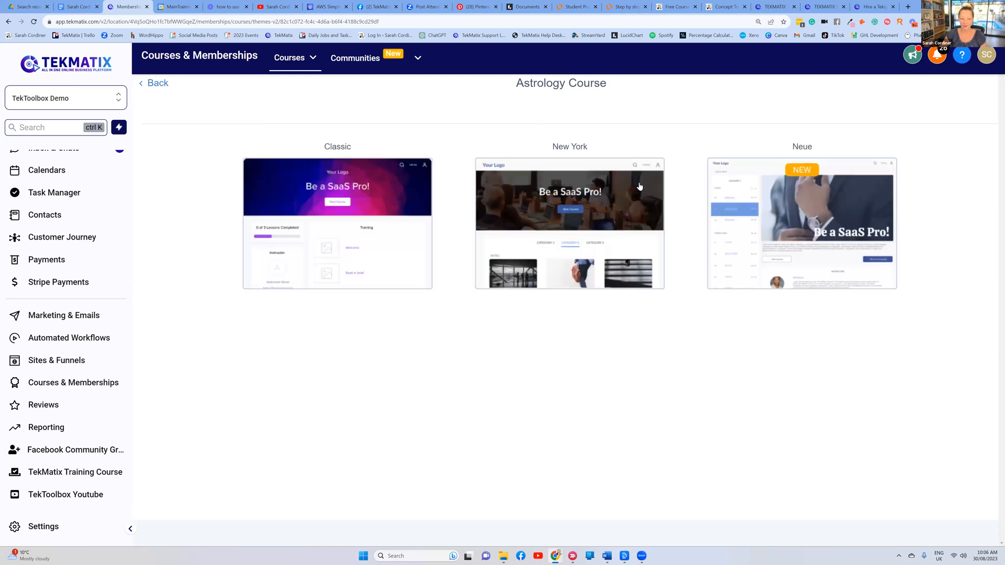
mouse_move(335, 245)
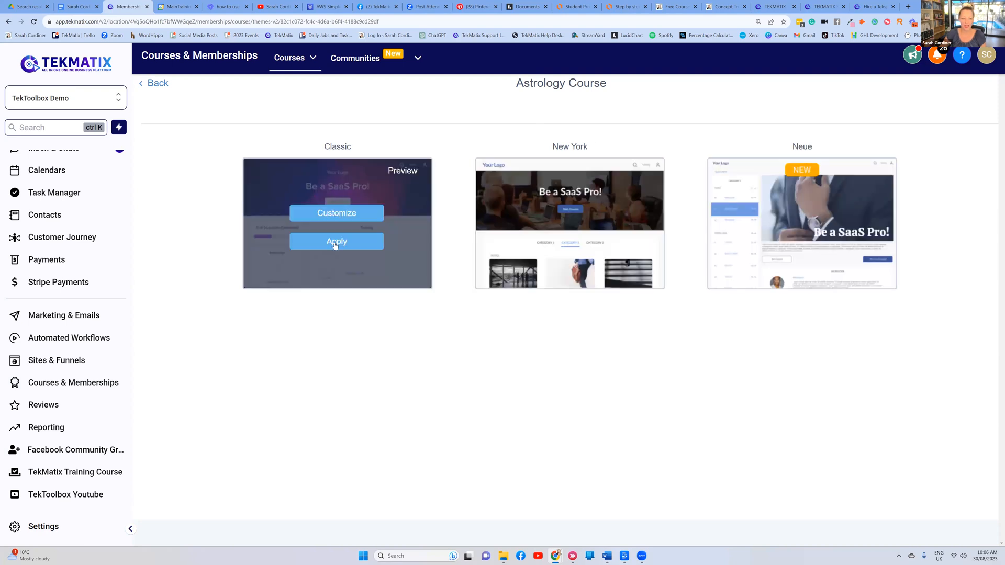
click(399, 171)
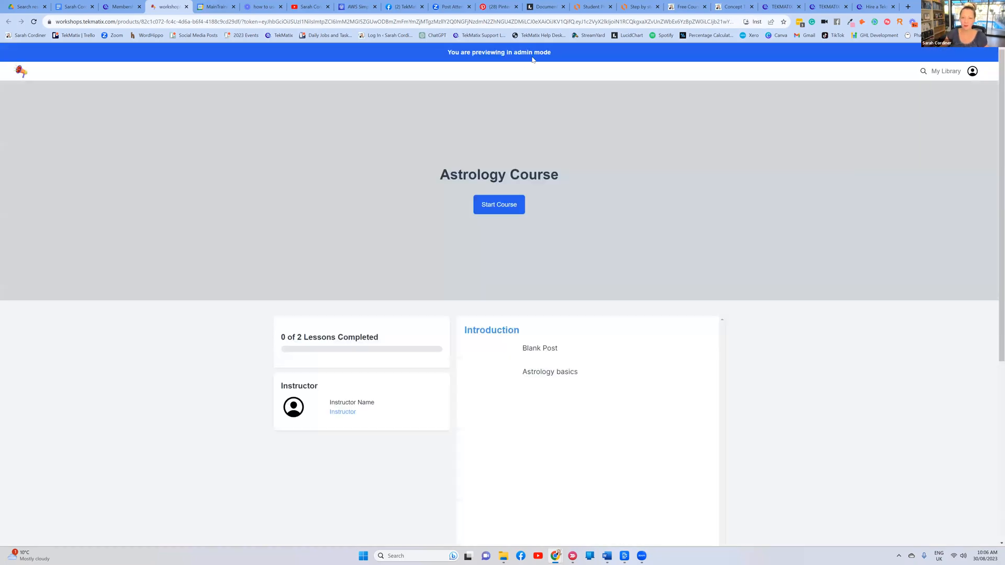
scroll(456, 141, down, 2)
scroll(485, 180, up, 2)
scroll(527, 305, up, 1)
scroll(507, 114, down, 2)
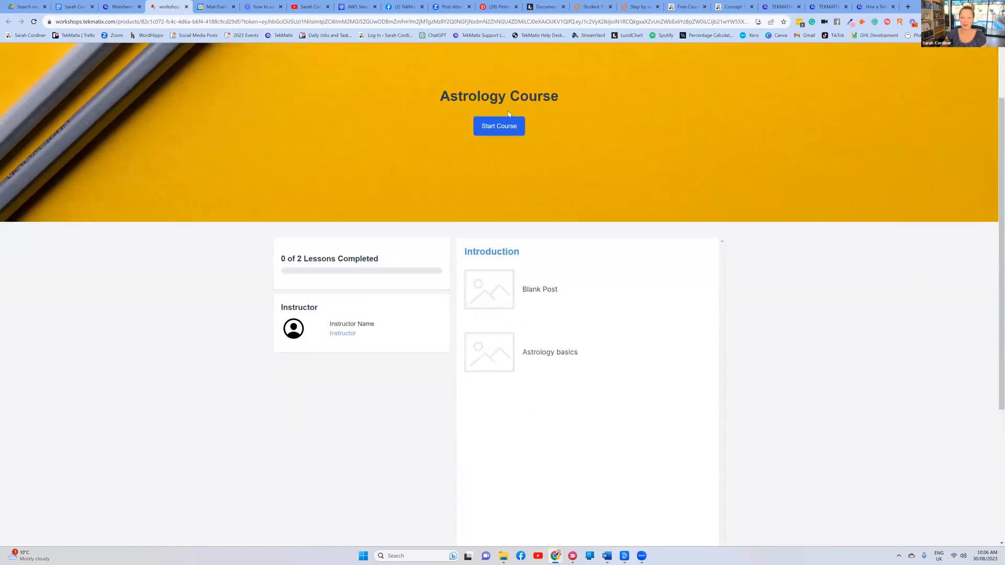
scroll(499, 369, up, 2)
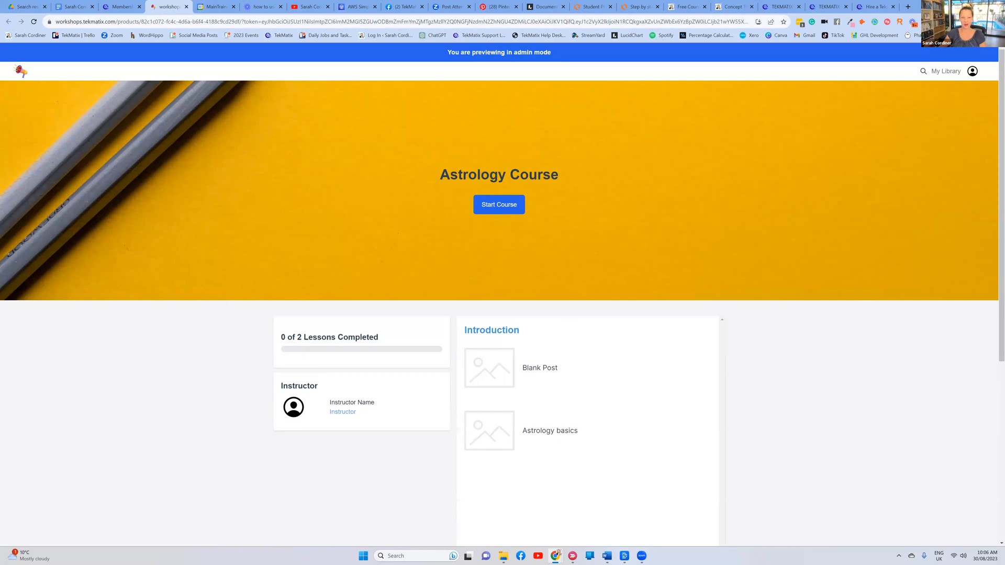
scroll(599, 312, down, 5)
scroll(597, 301, up, 5)
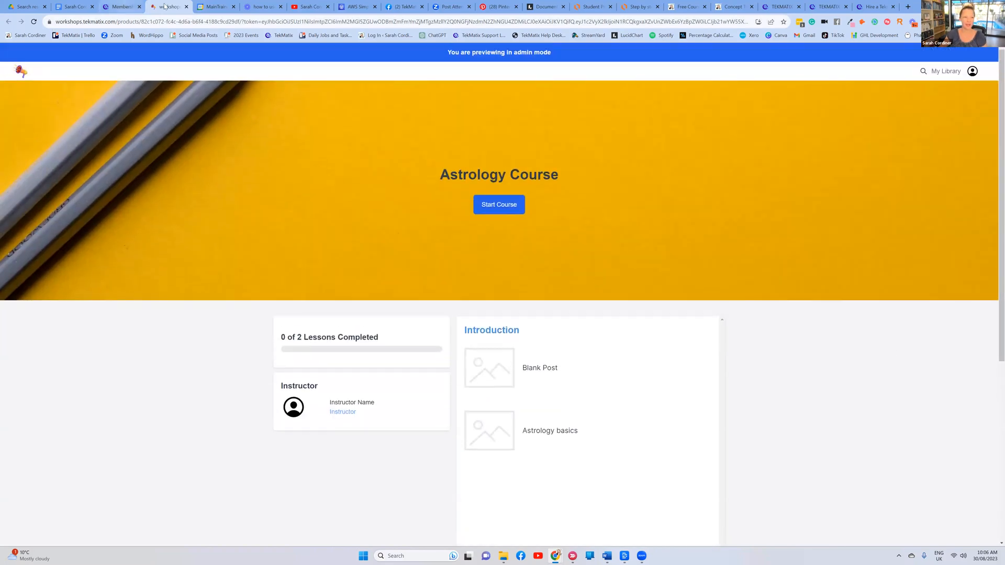
click(187, 6)
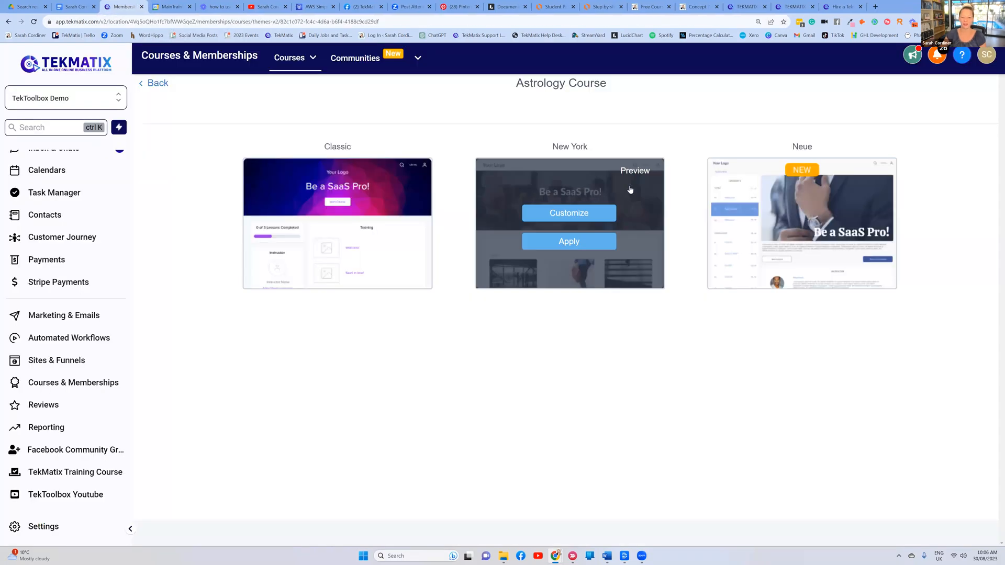
click(632, 173)
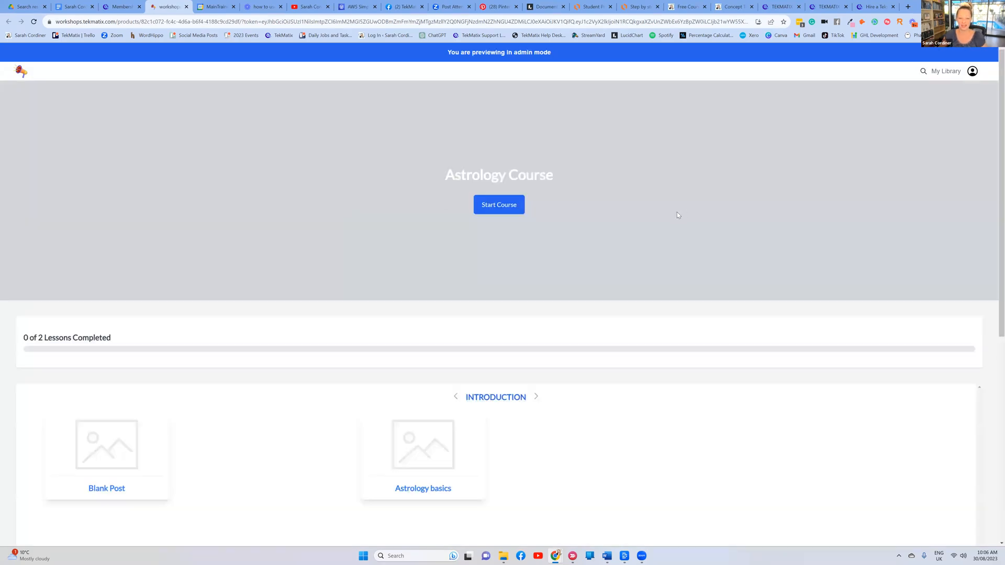
scroll(651, 209, down, 3)
scroll(424, 285, up, 2)
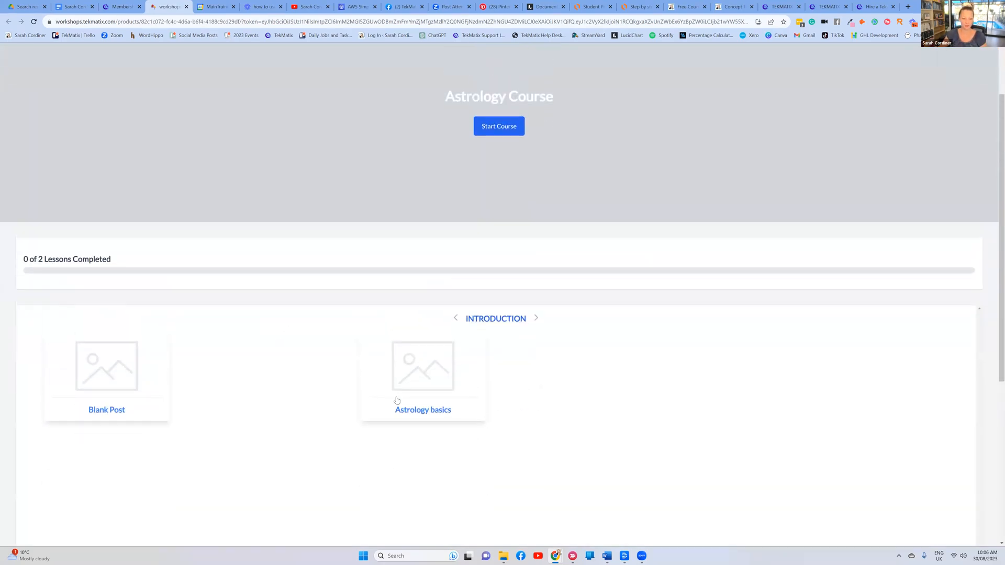
click(186, 7)
mouse_move(312, 252)
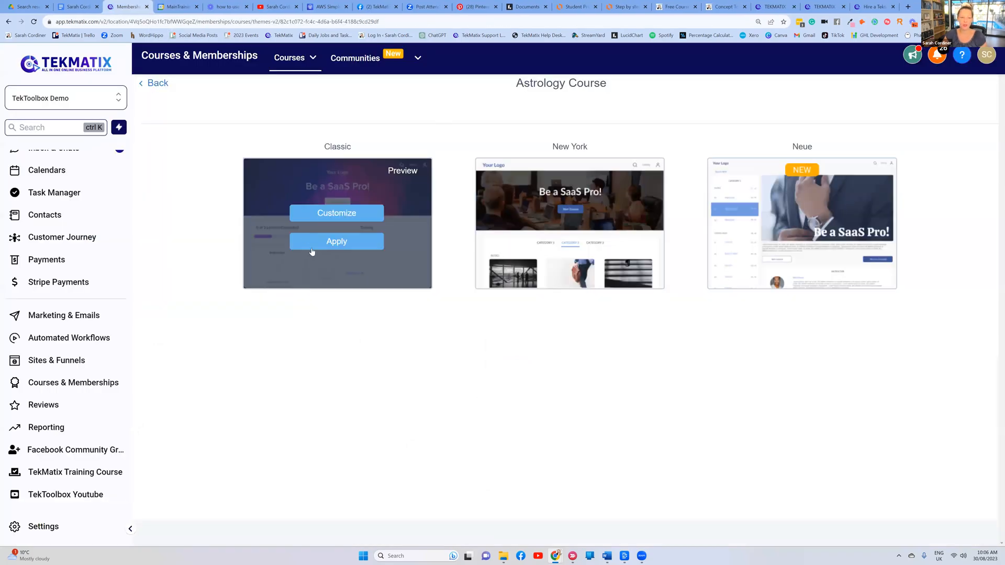
Apply the Classic theme to the Astrology Course and open its overall theme settings
click(337, 242)
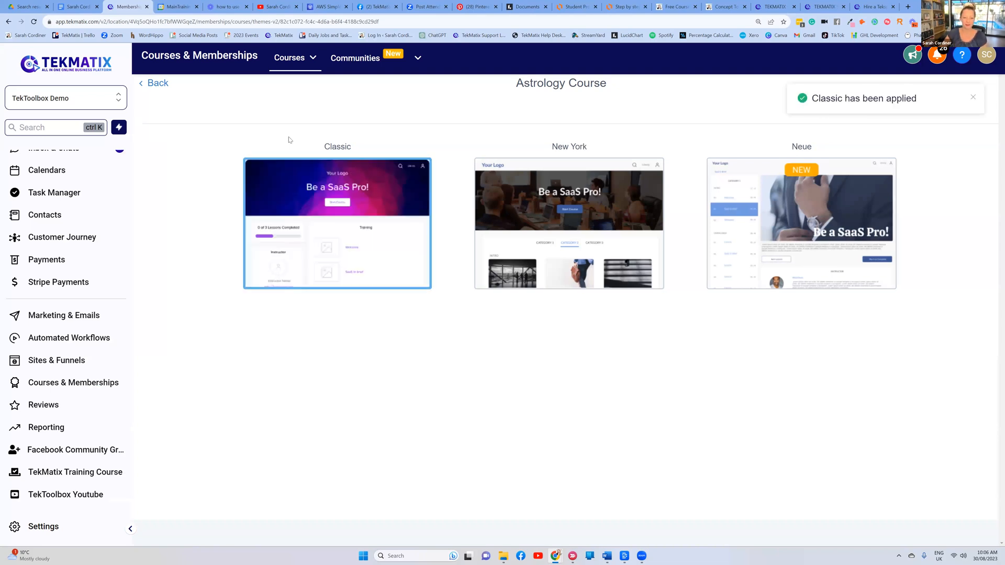
mouse_move(339, 216)
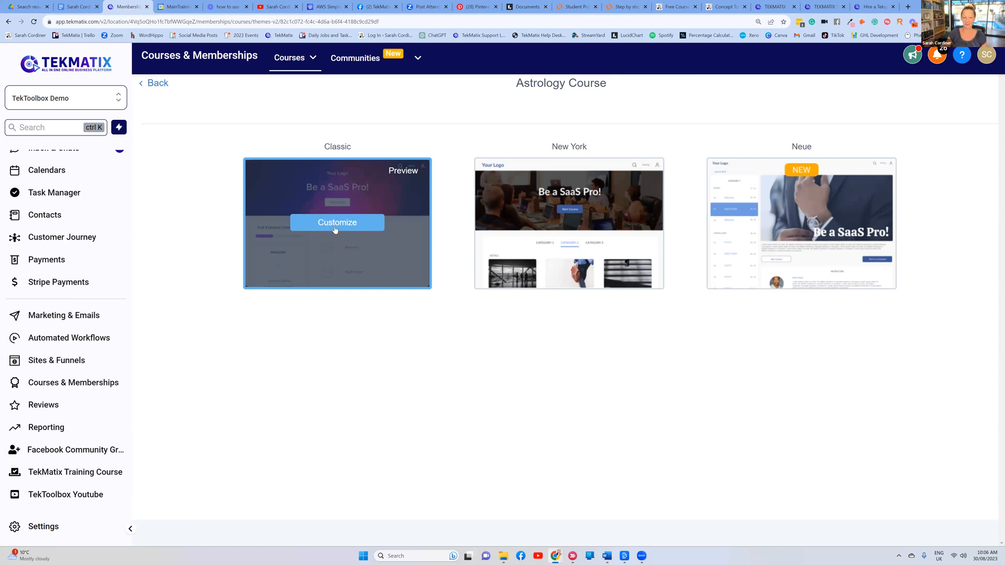
click(336, 229)
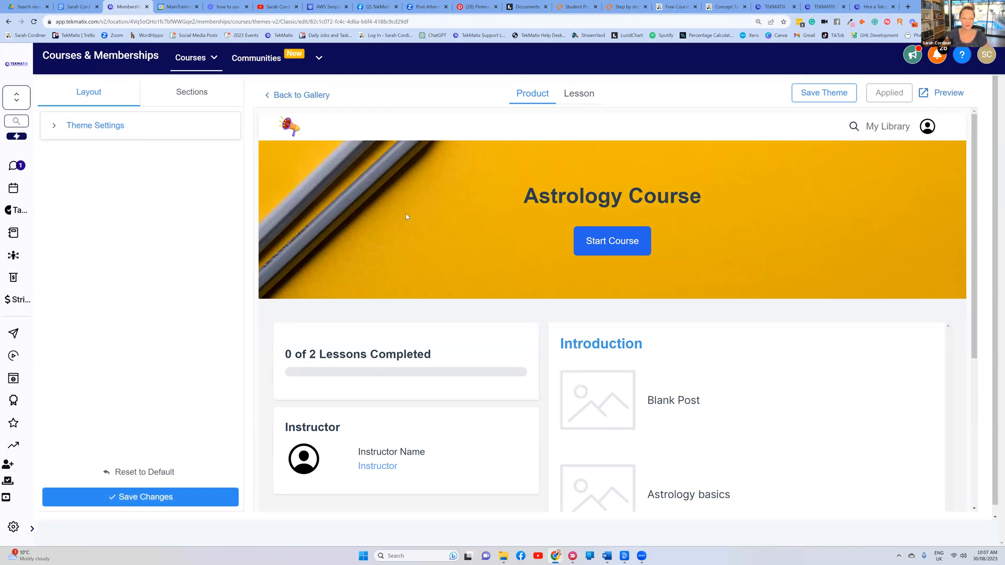
click(181, 99)
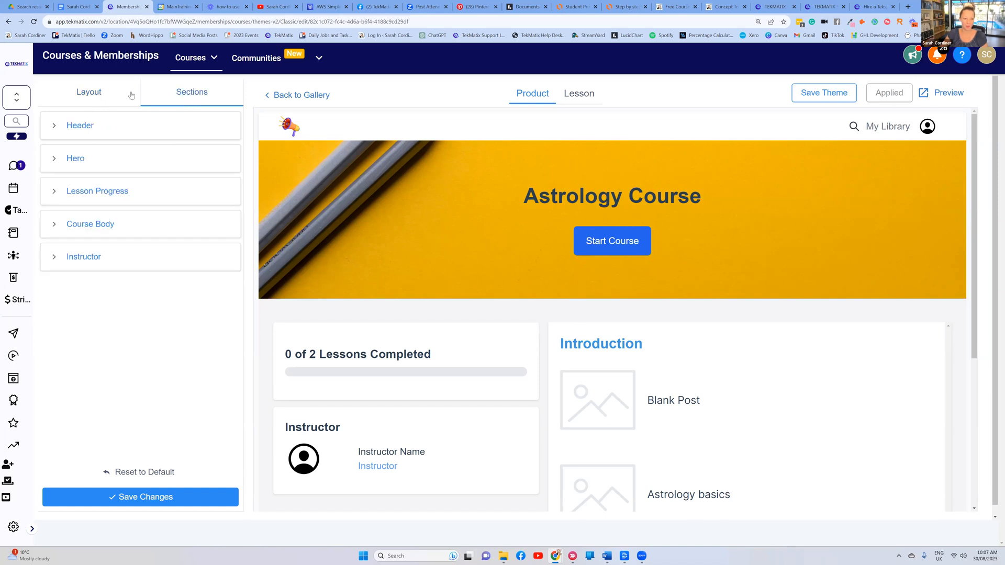
click(104, 91)
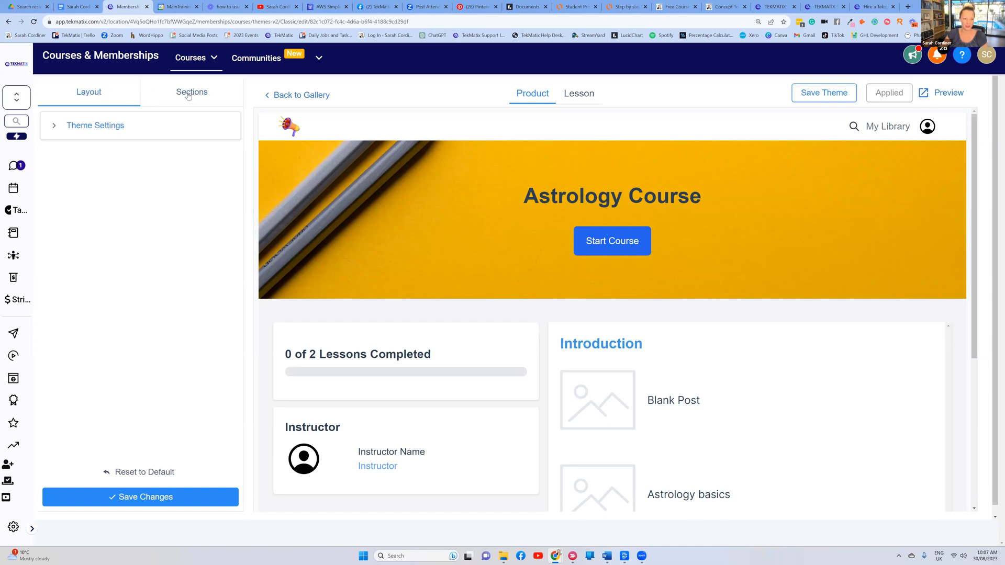
click(188, 96)
click(103, 95)
click(89, 125)
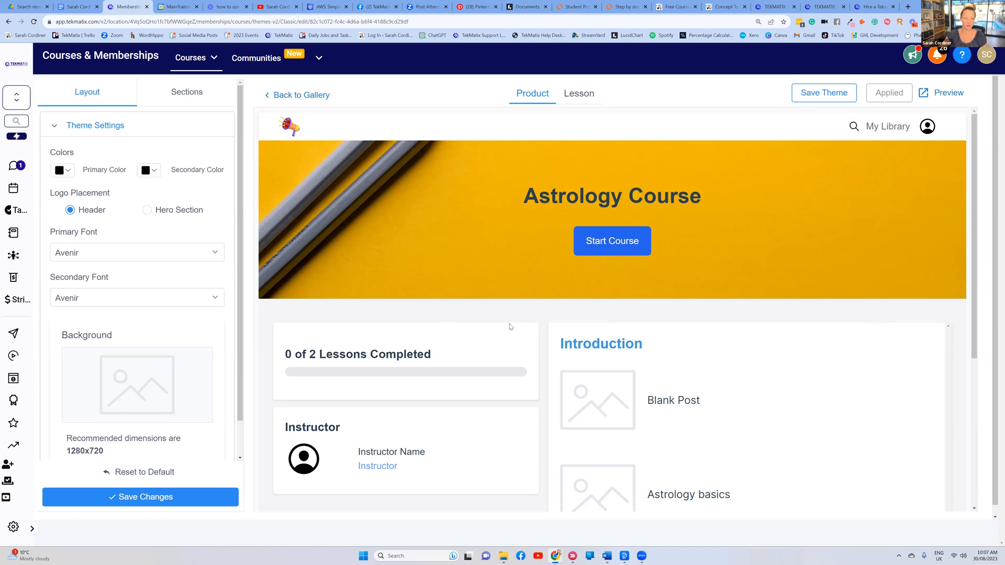
Set the theme's primary colour to deep purple and secondary colour to bright yellow
click(68, 171)
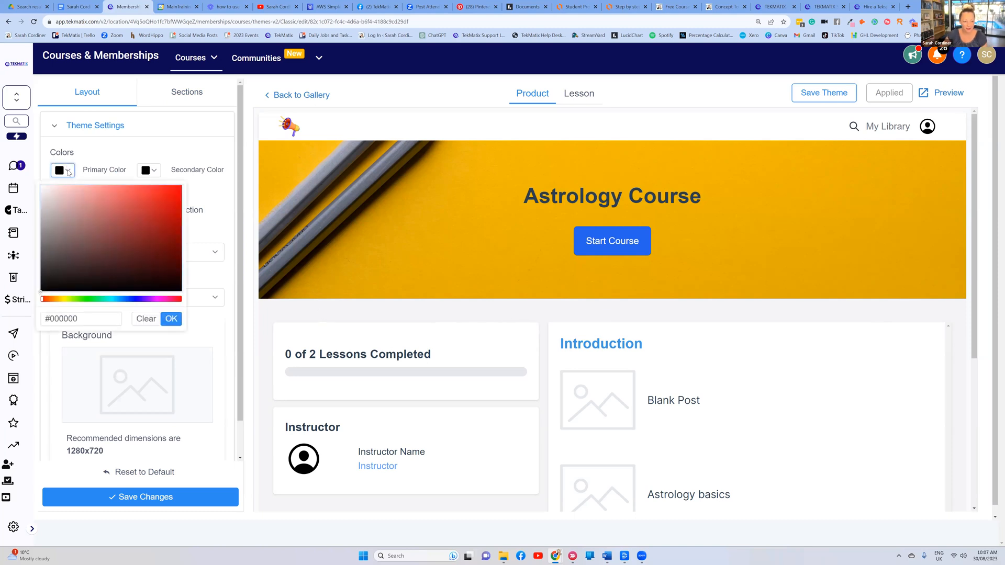
click(140, 299)
click(171, 220)
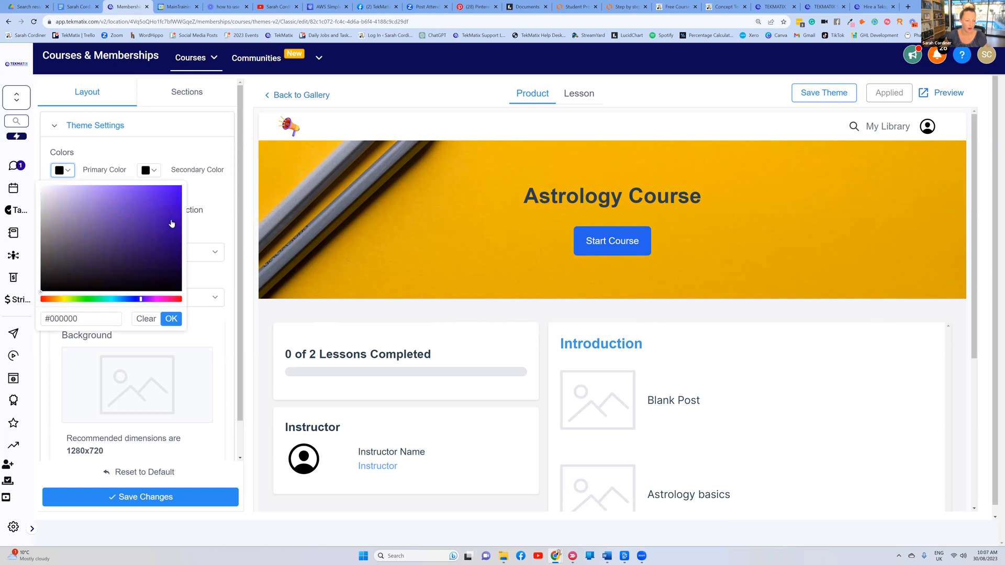
click(171, 320)
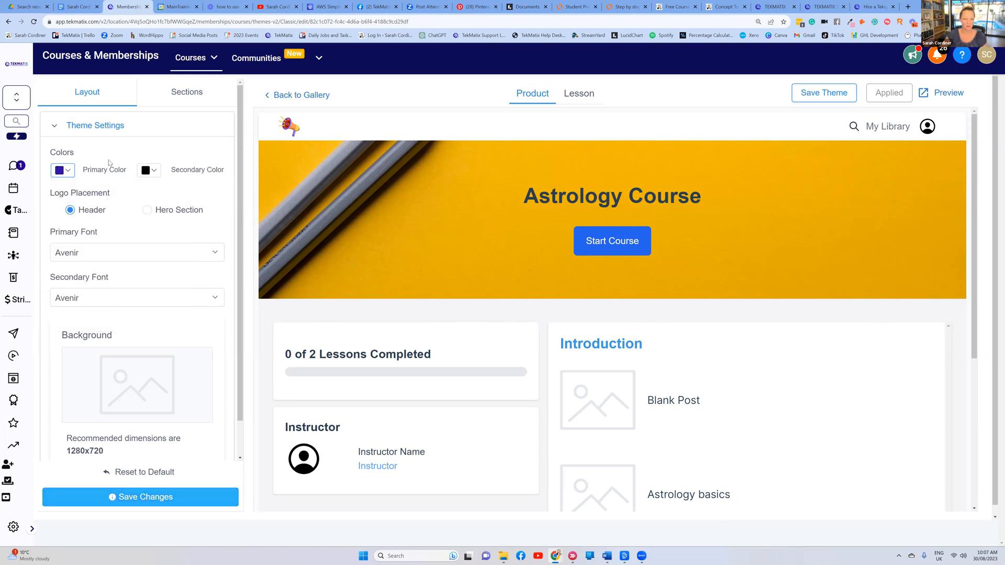
click(152, 171)
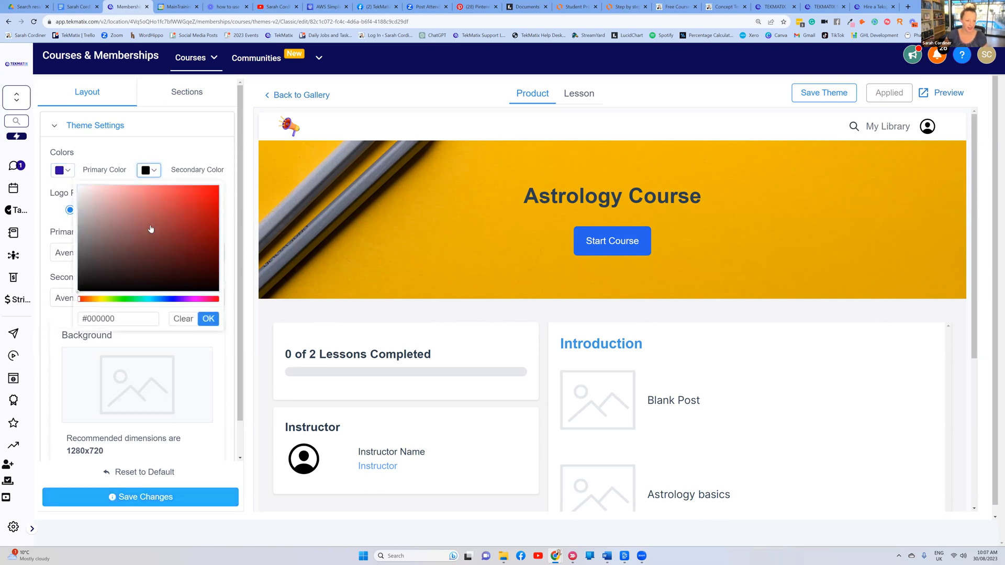
click(101, 300)
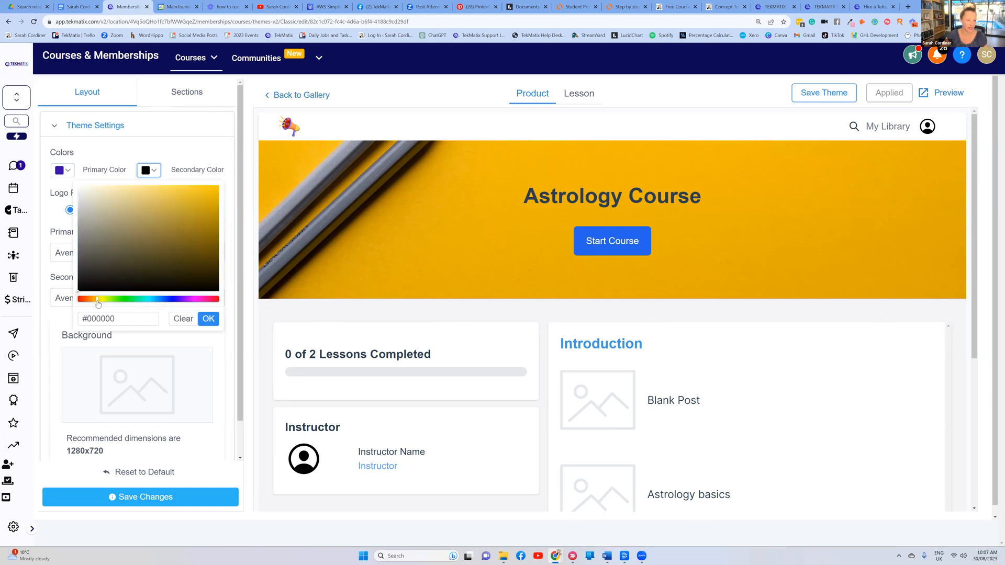
click(102, 302)
click(197, 190)
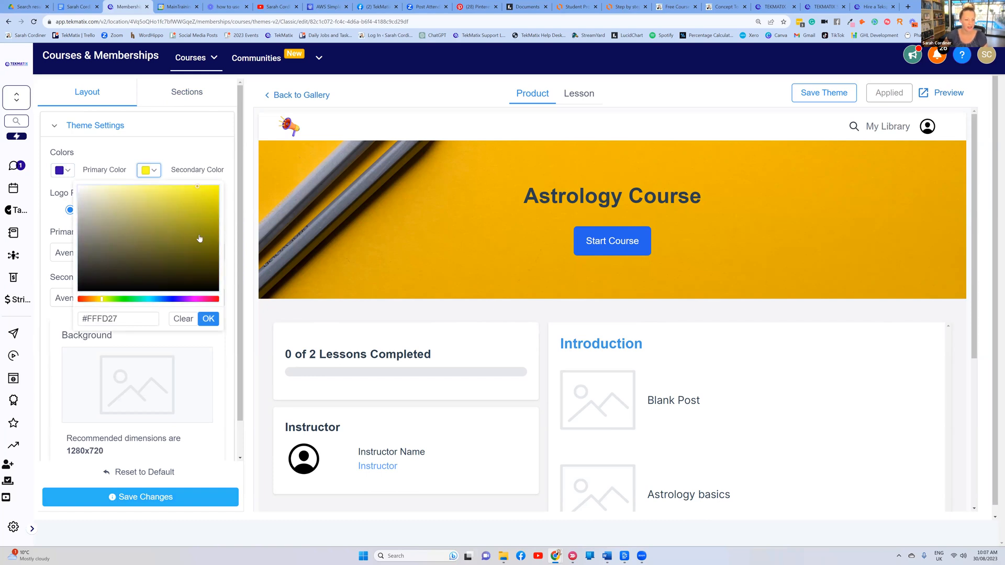
click(209, 318)
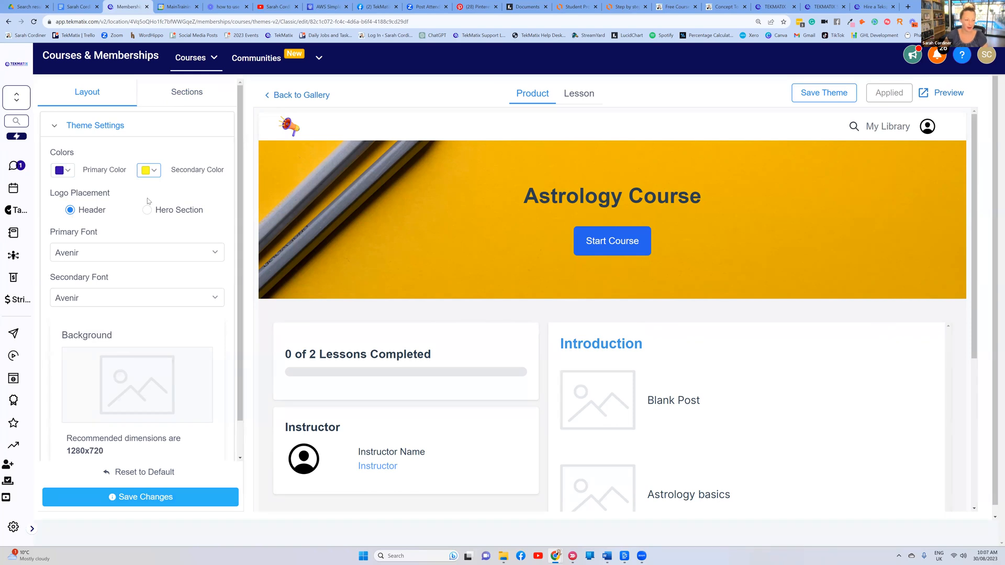
Set the primary font to ABeeZee, then open a new blank browser tab
scroll(147, 201, down, 1)
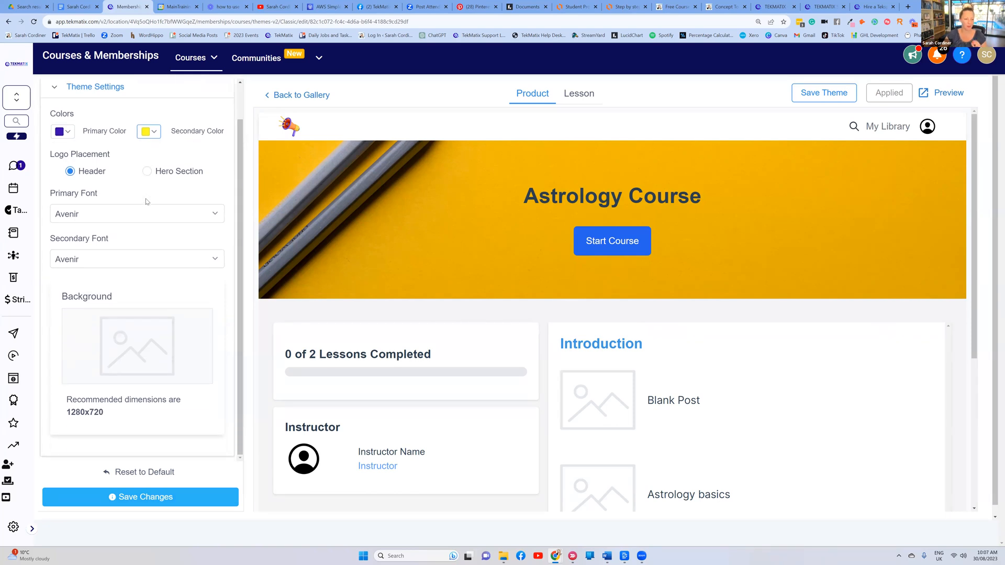
click(87, 215)
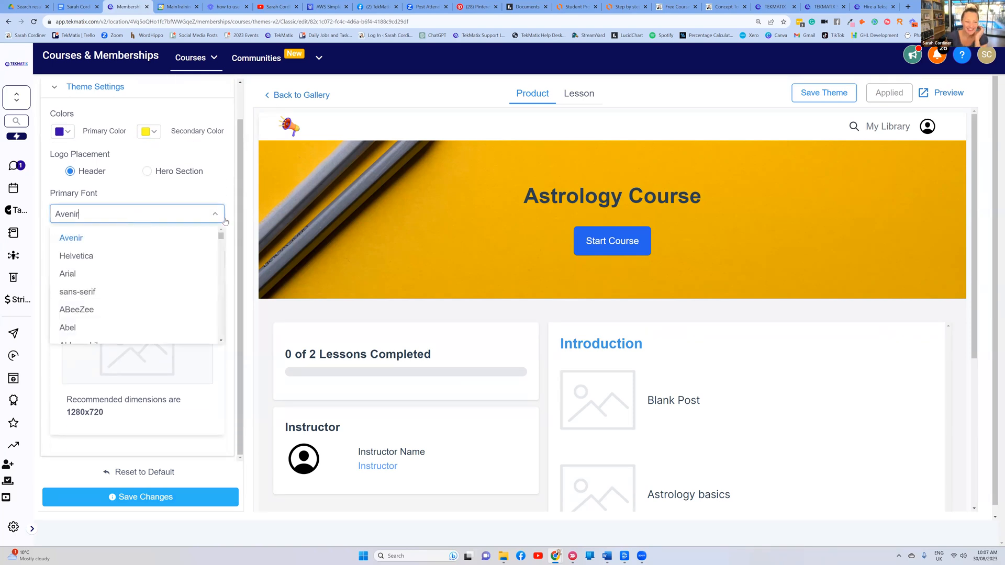
click(103, 311)
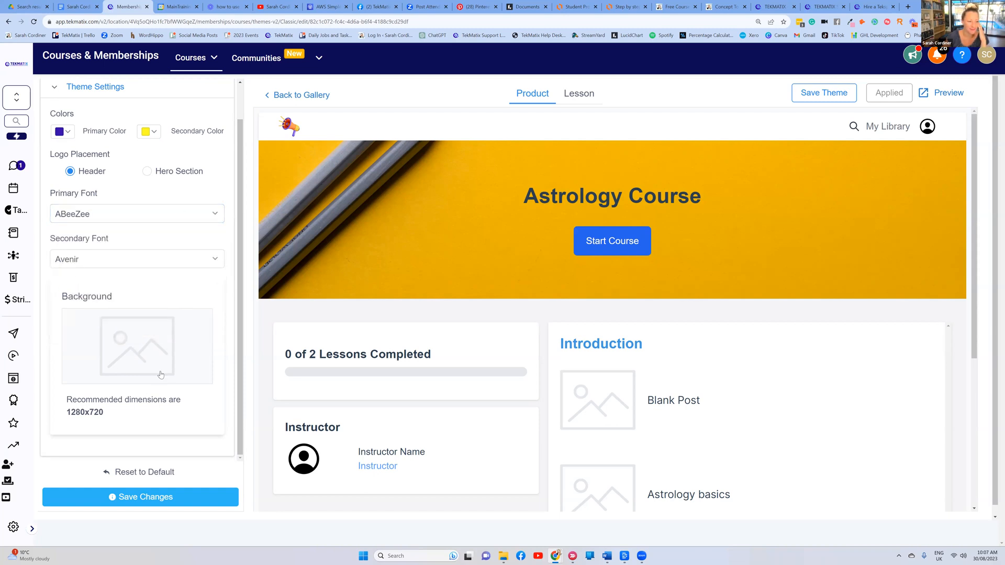
scroll(161, 375, down, 1)
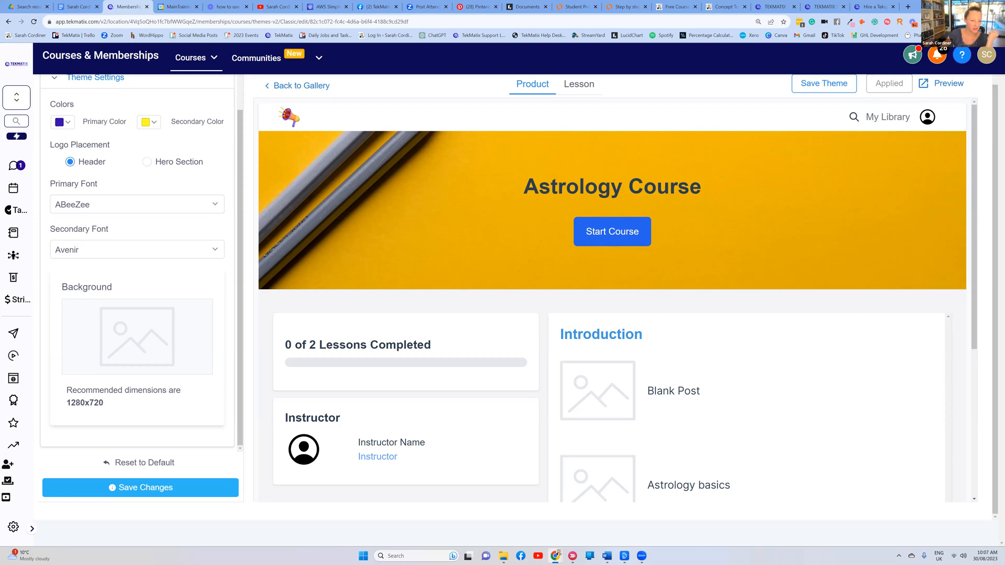
click(908, 6)
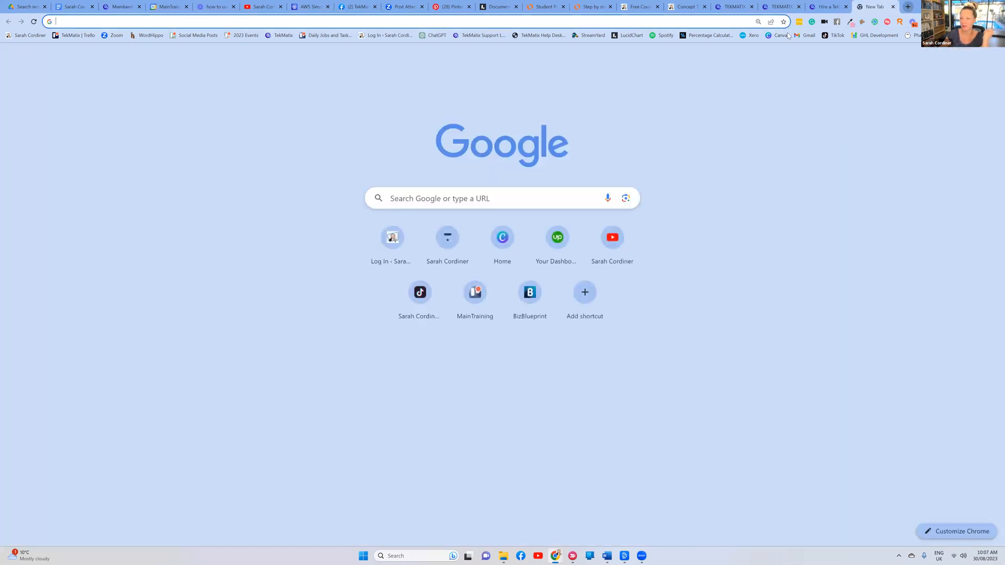
Load Canva and create a custom-size blank design of 1280 × 720 px
click(779, 36)
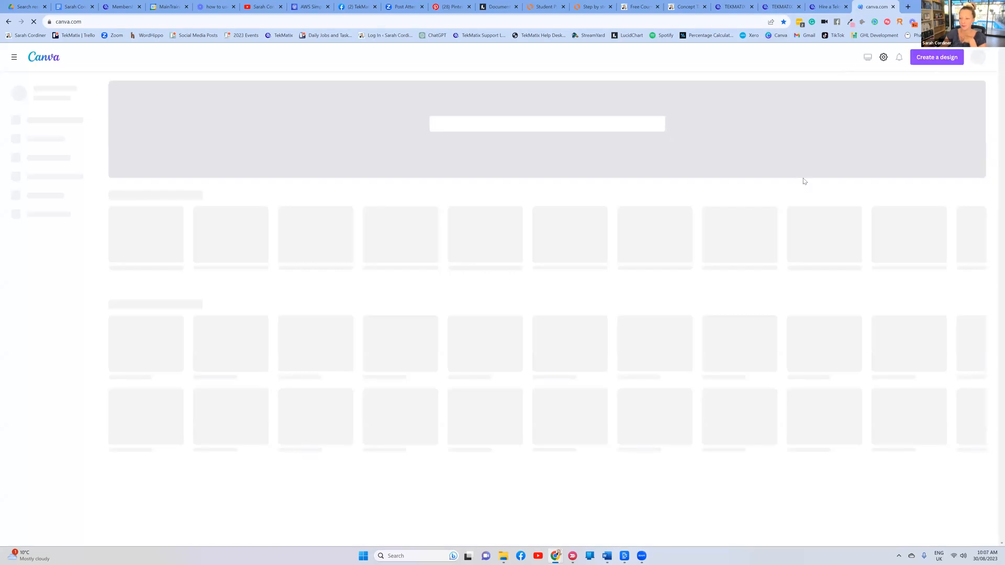
click(935, 57)
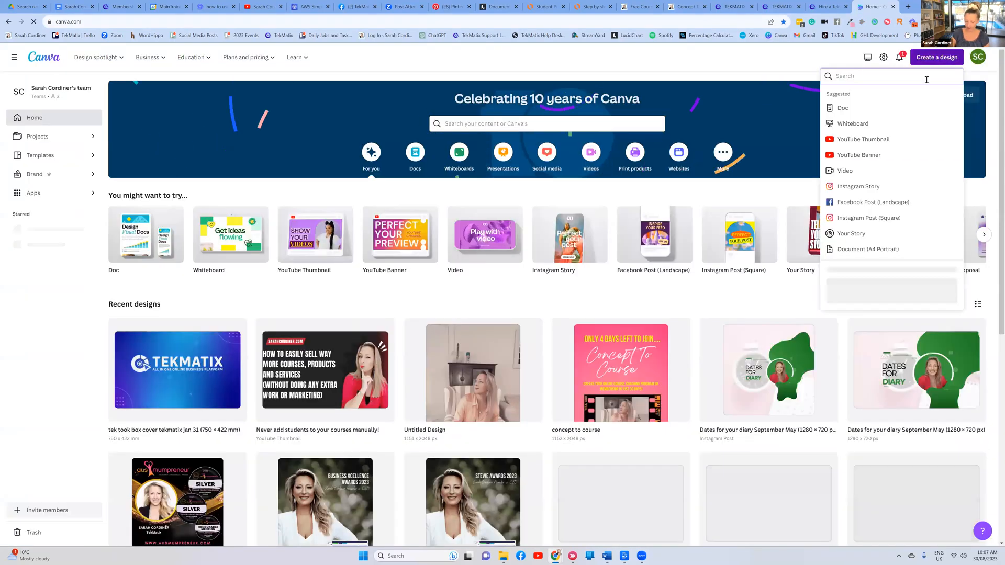
key(ctrl+plus)
key(ctrl+plus)
key(ctrl+plus)
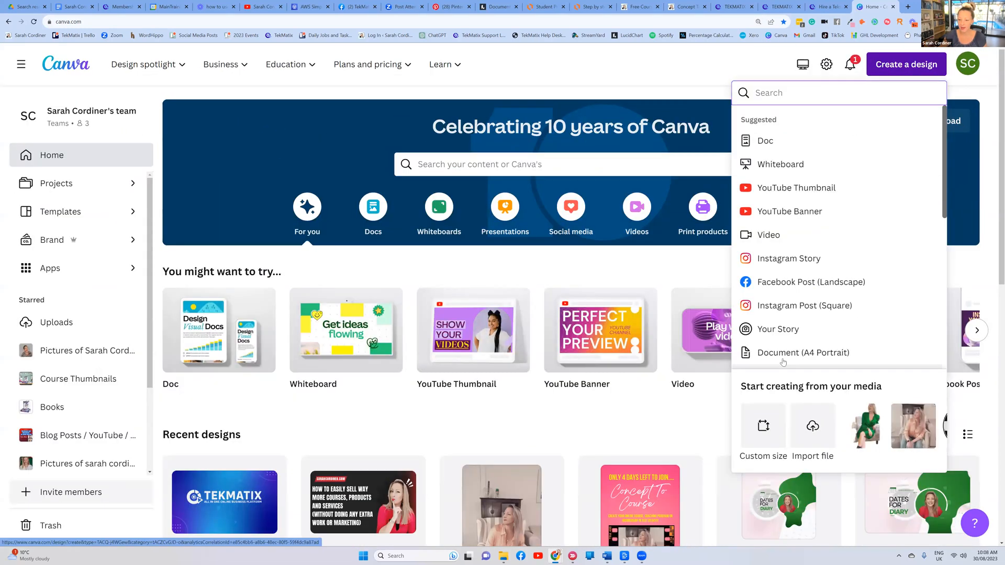
click(763, 425)
text(1280)
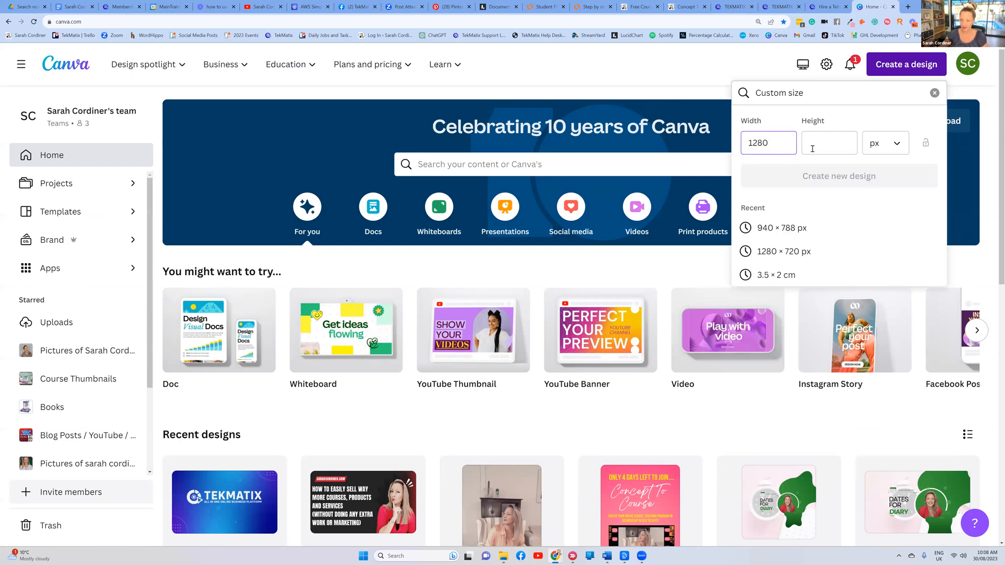
click(812, 148)
text(720)
click(839, 177)
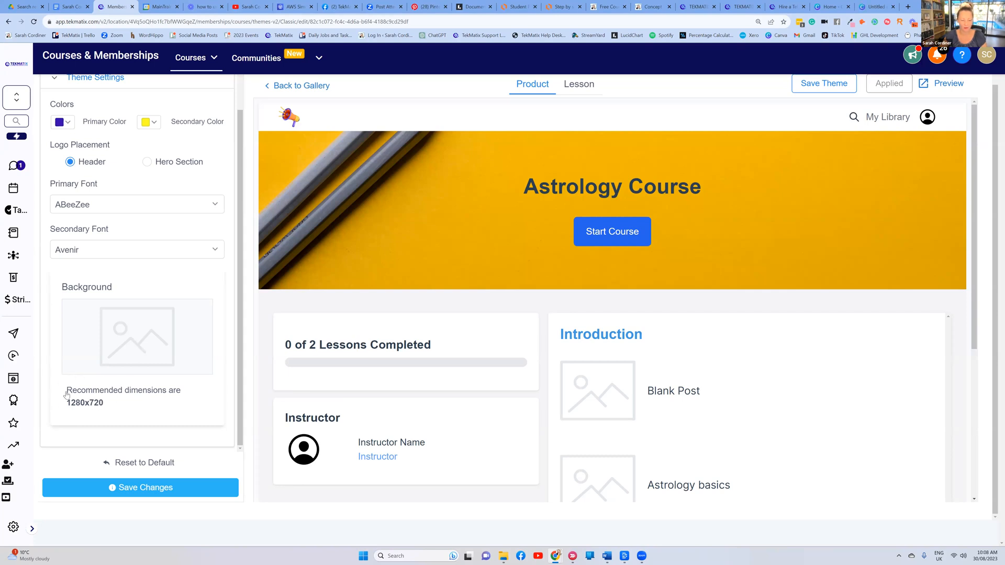
click(900, 8)
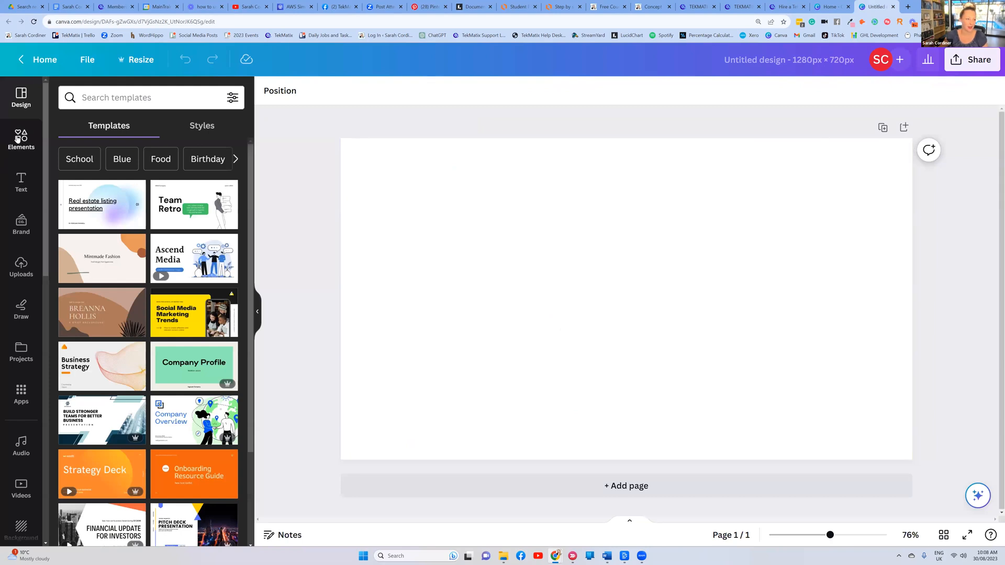
Search Canva photos for 'astrology' and stretch the zodiac spiral photo to fill the page
click(18, 138)
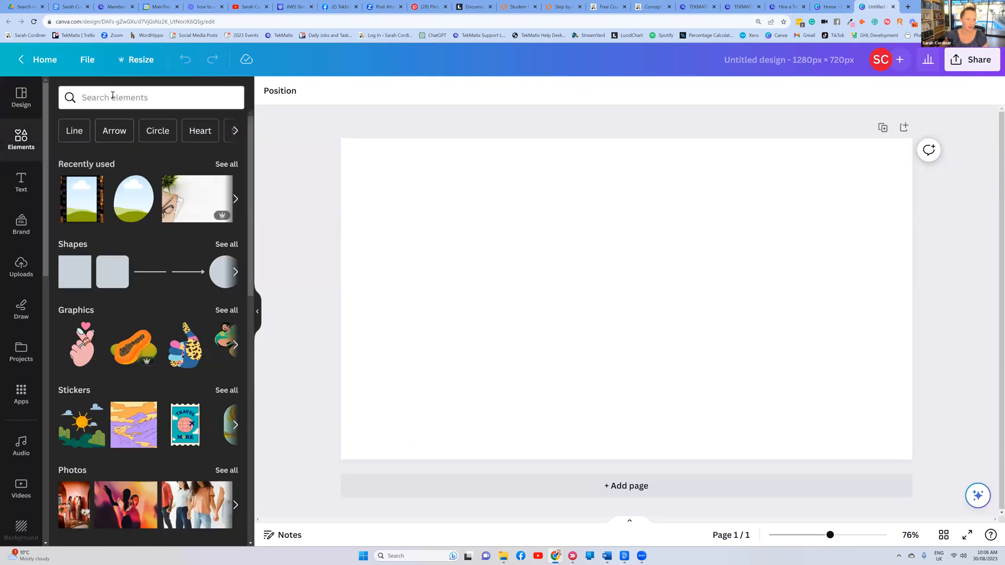
click(113, 97)
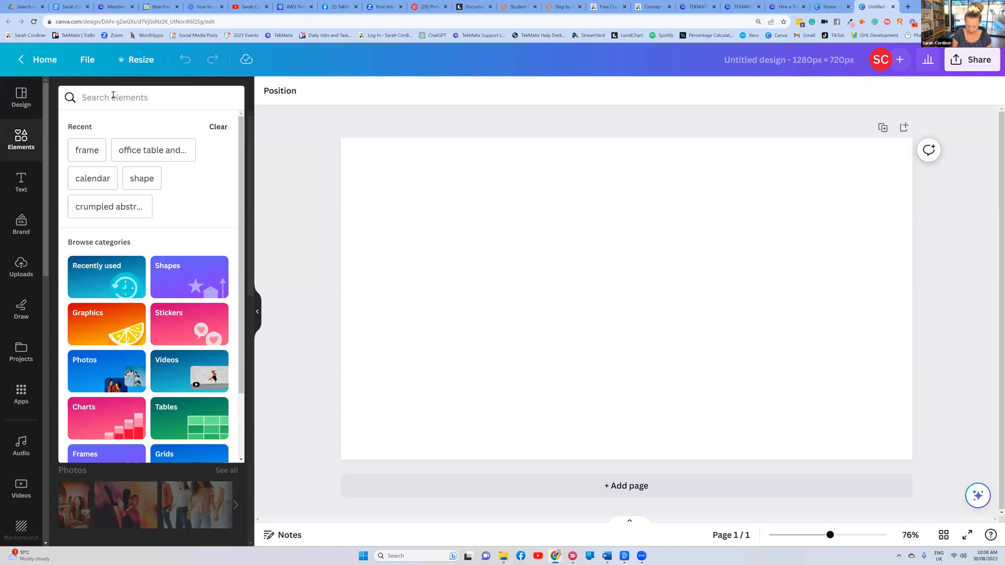
text(astrology)
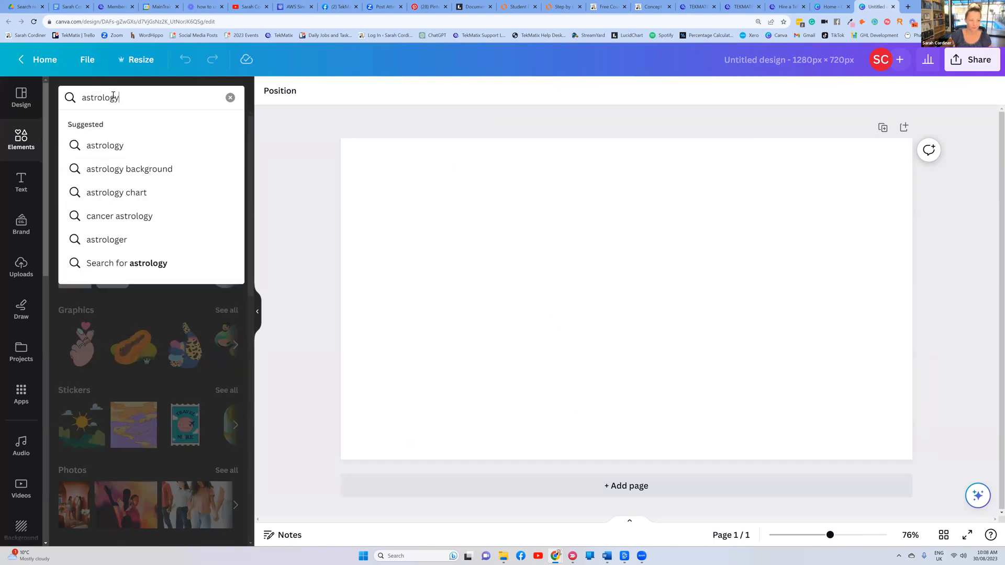
key(Return)
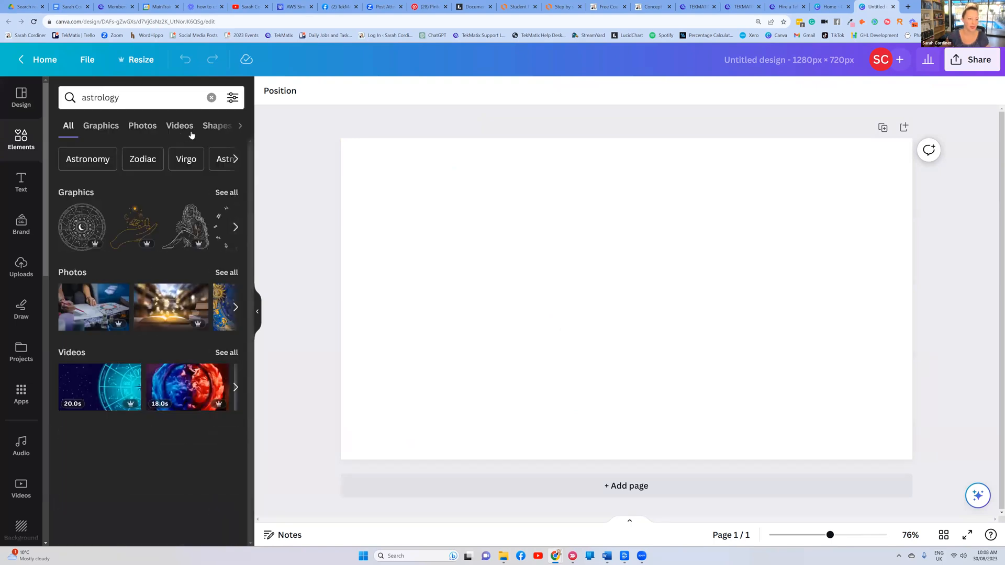
click(142, 126)
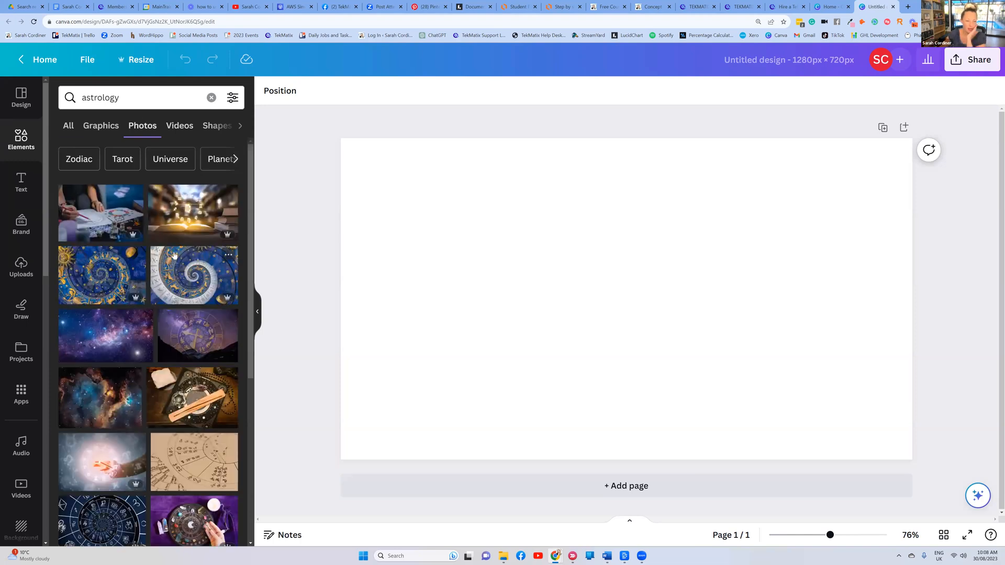
drag(529, 294, 432, 256)
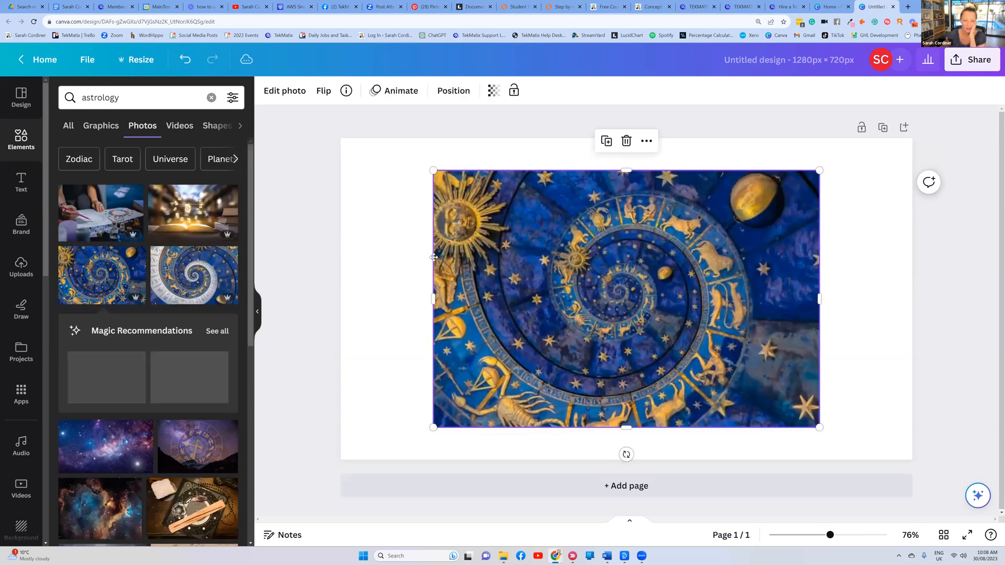
drag(725, 395, 1000, 545)
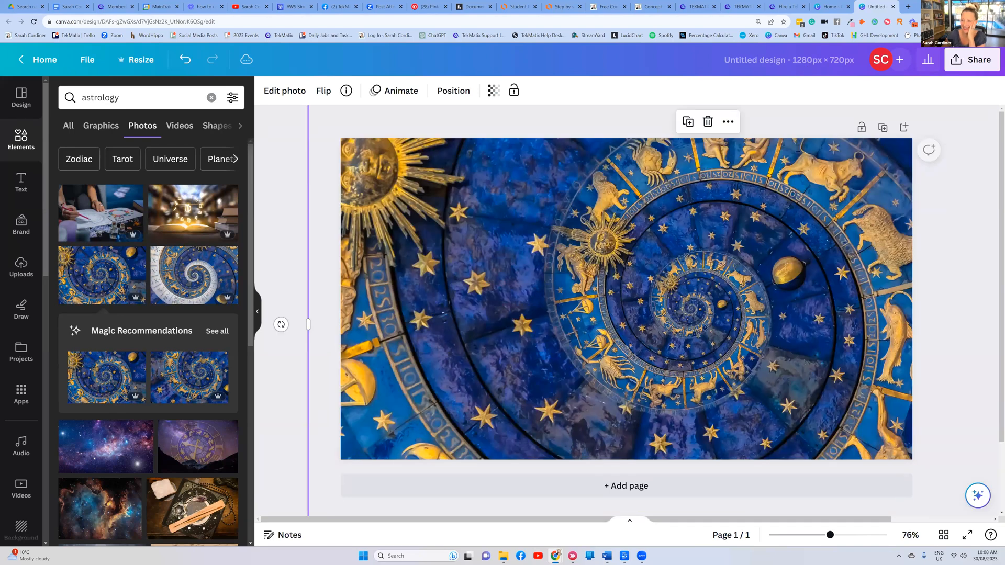
Download the design as a PNG and return to the Tekmatix theme editor
click(963, 59)
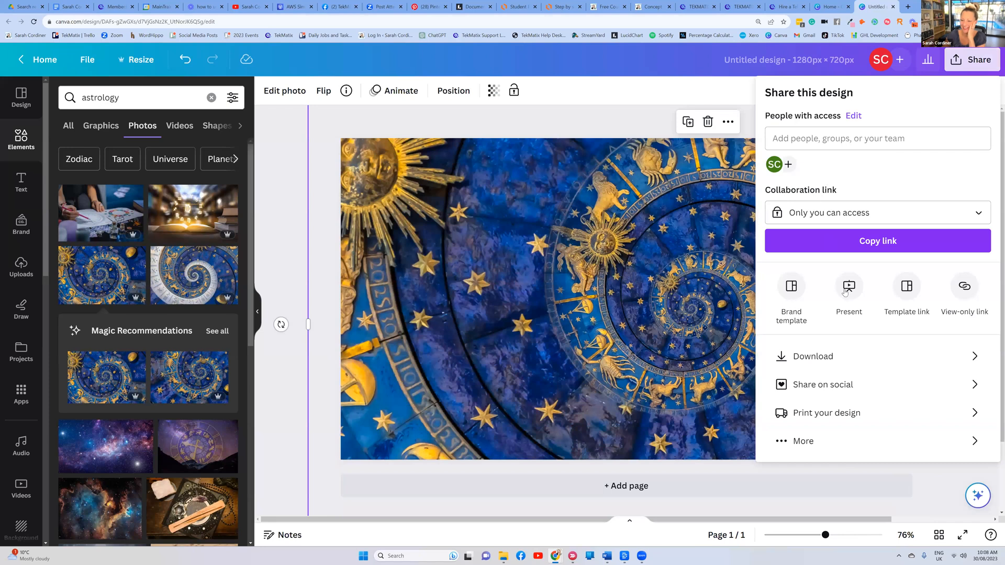
click(813, 356)
click(821, 281)
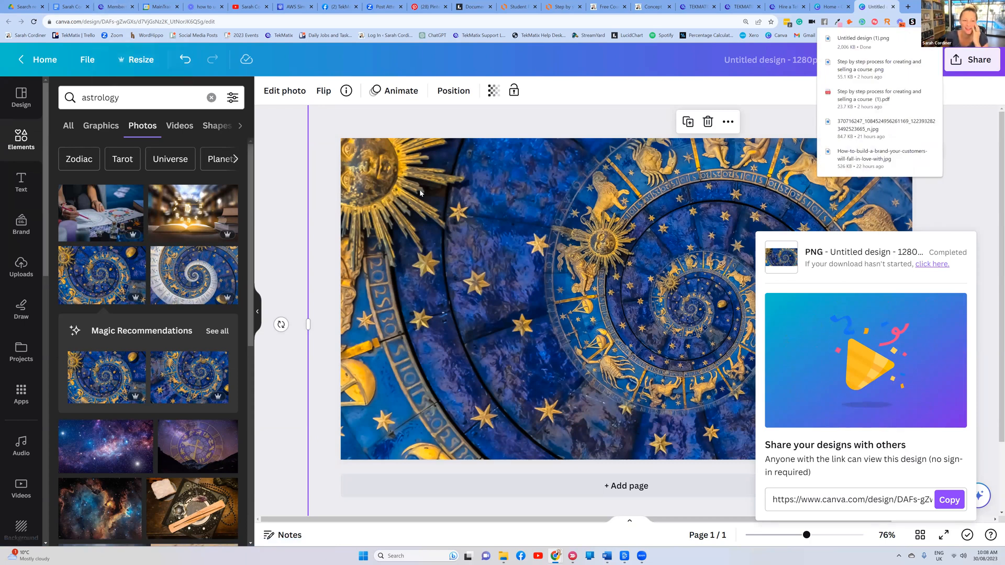
click(113, 7)
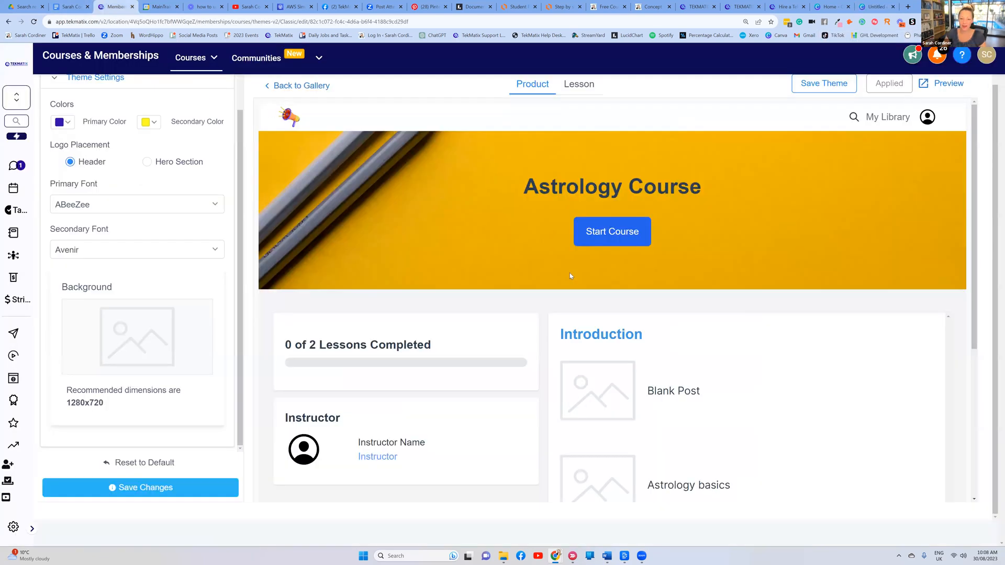
Upload 'Untitled design (1)' from Downloads as the theme's background image
click(133, 334)
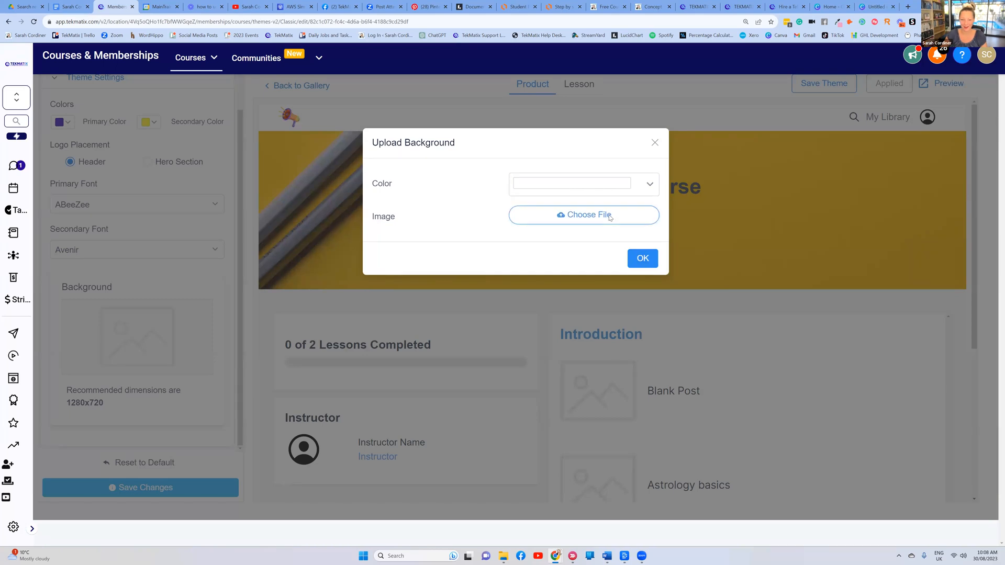
click(610, 218)
click(168, 106)
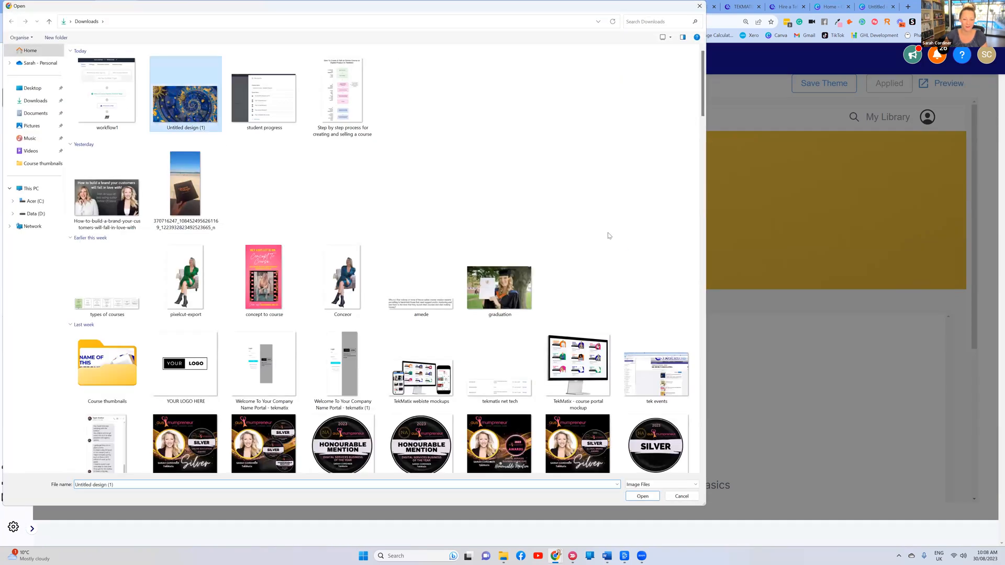
key(Return)
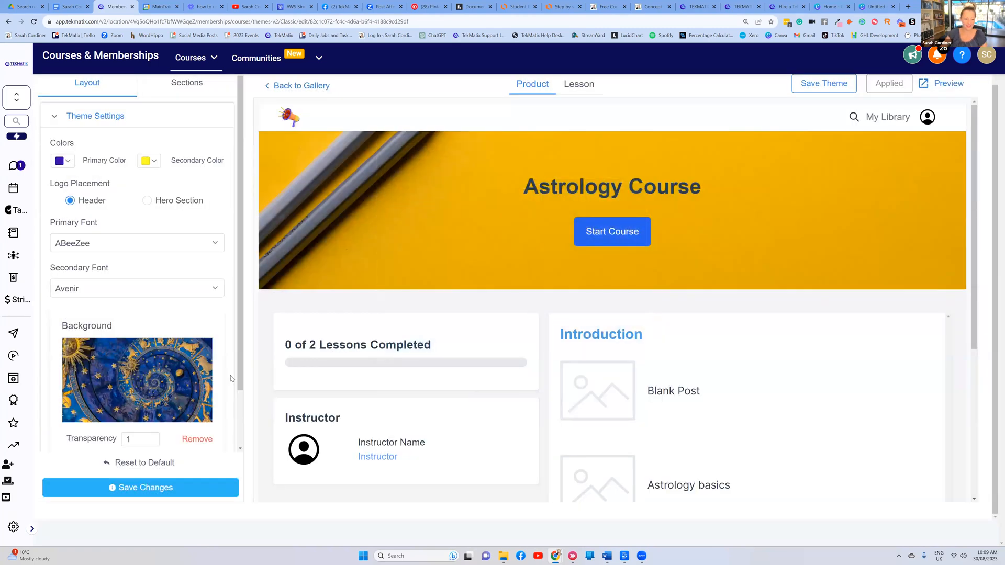
Save the theme and scroll the preview to confirm the zodiac background behind the lesson cards
click(146, 489)
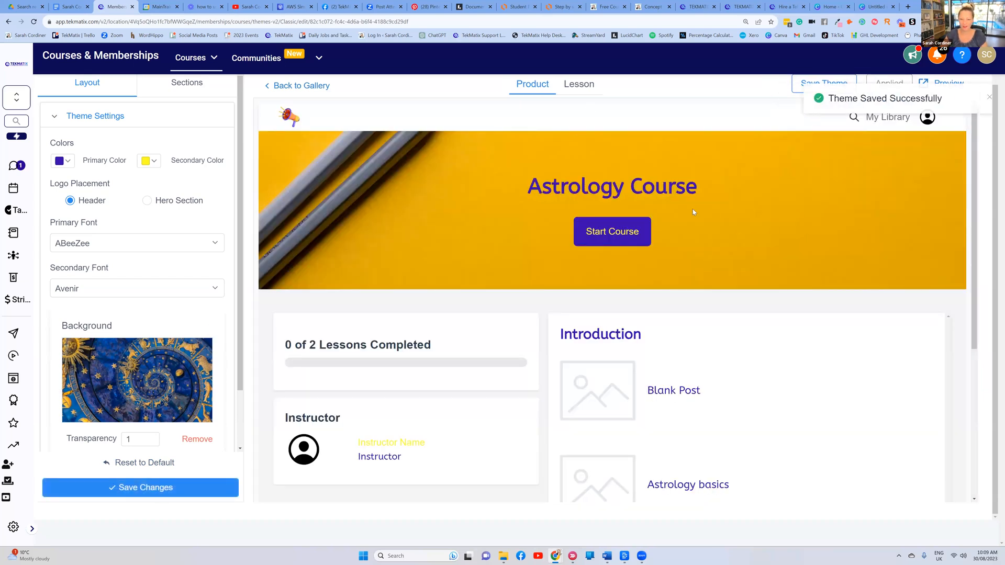
scroll(131, 392, down, 2)
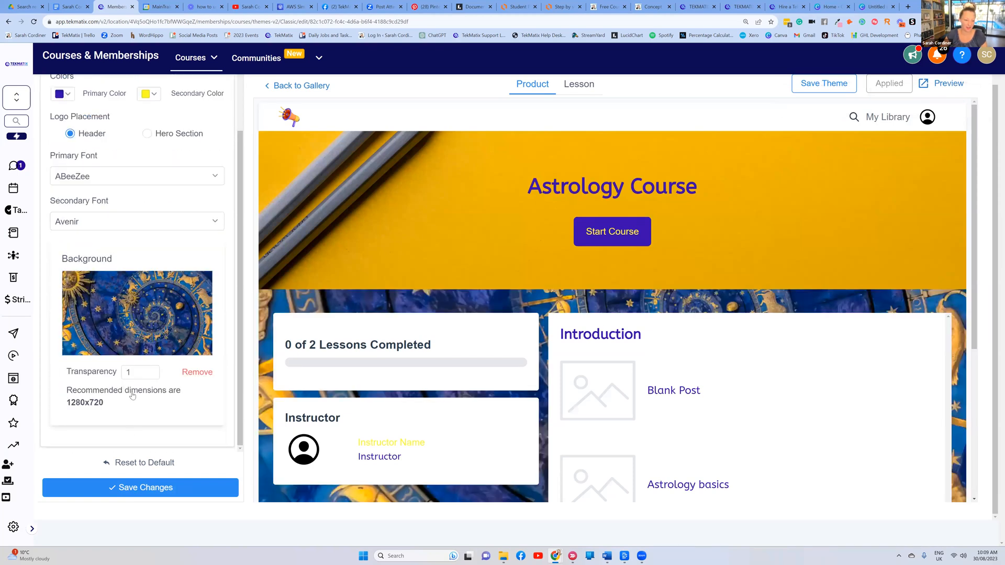
click(151, 488)
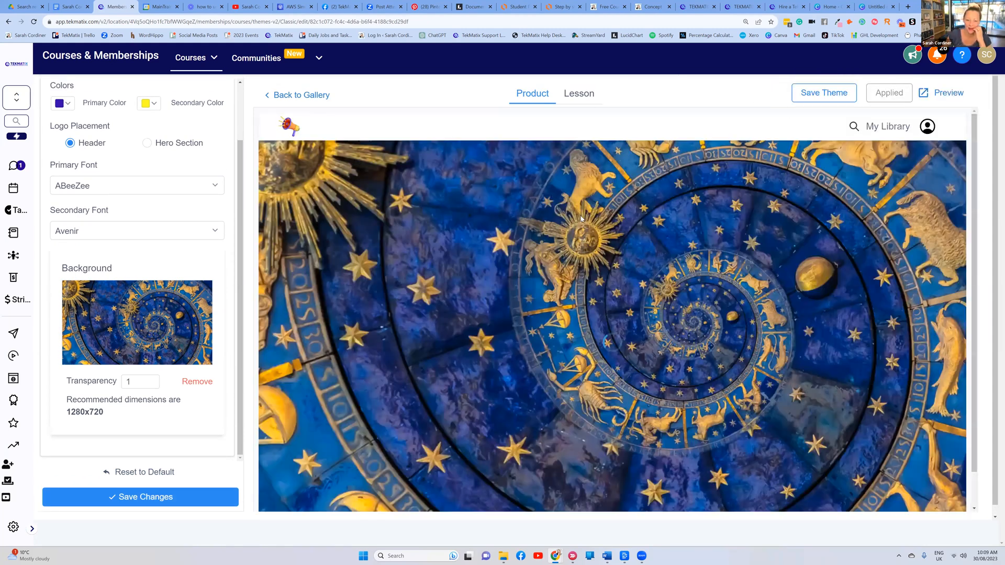
scroll(505, 301, down, 4)
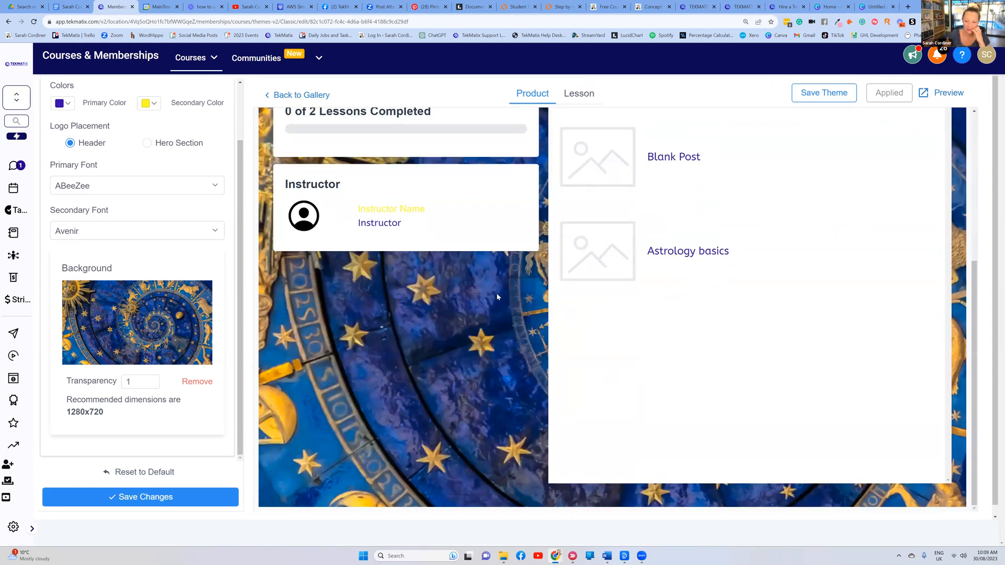
scroll(496, 293, up, 4)
scroll(576, 246, down, 3)
scroll(576, 246, up, 4)
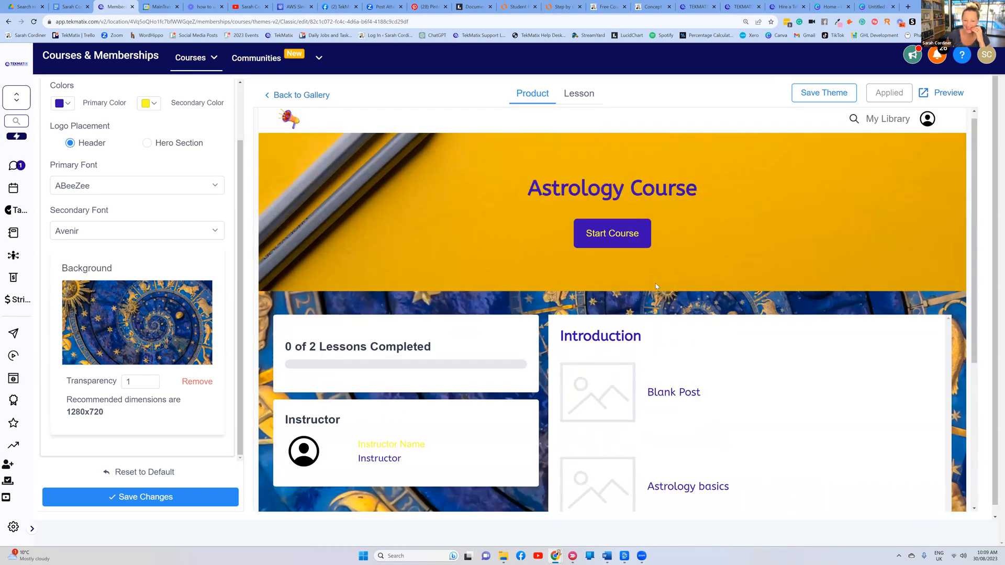
scroll(471, 304, down, 3)
scroll(356, 346, up, 2)
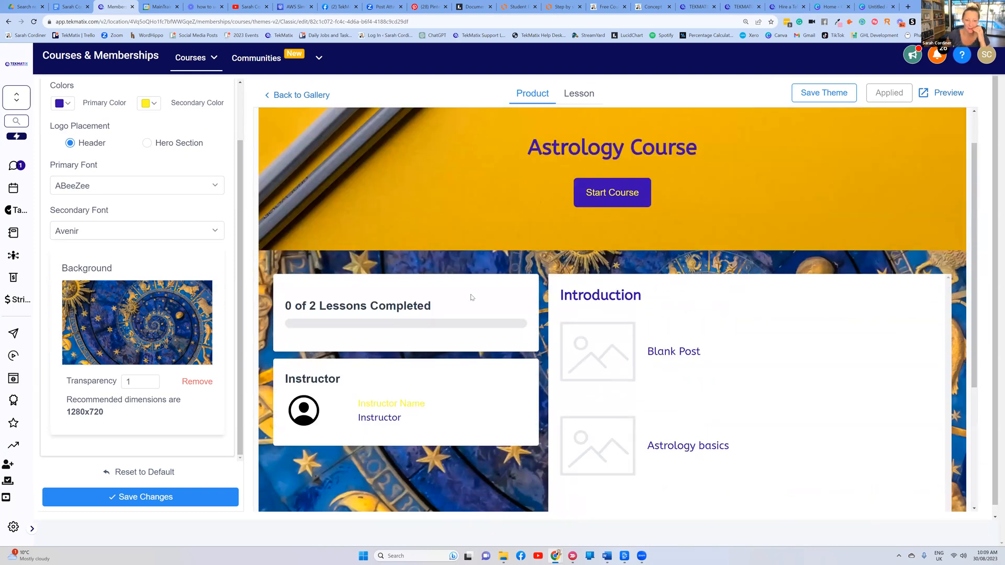
scroll(482, 319, down, 3)
scroll(482, 316, up, 4)
scroll(168, 153, up, 2)
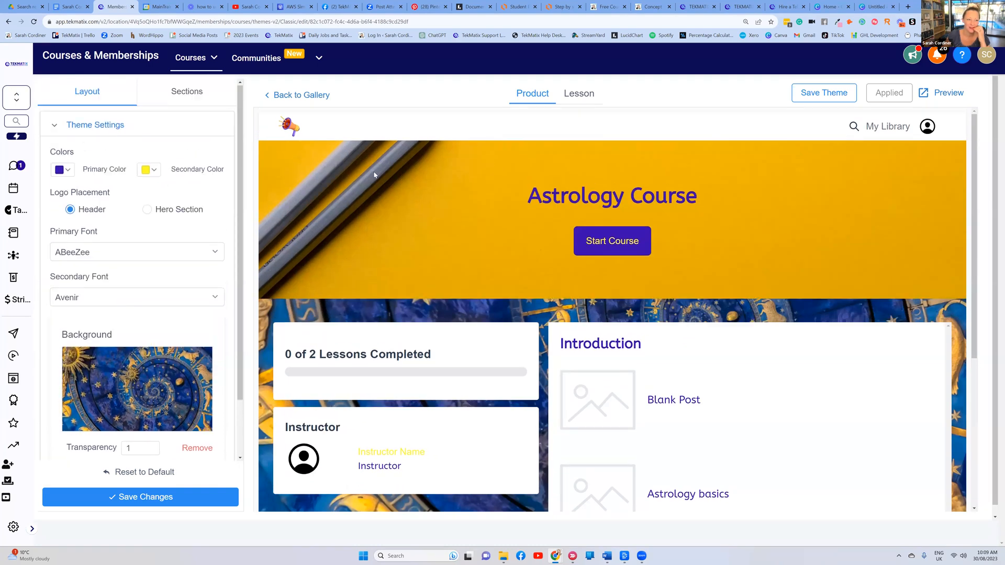
click(187, 94)
Upload 'Untitled design (1)' as the Header section background and save the theme
click(77, 127)
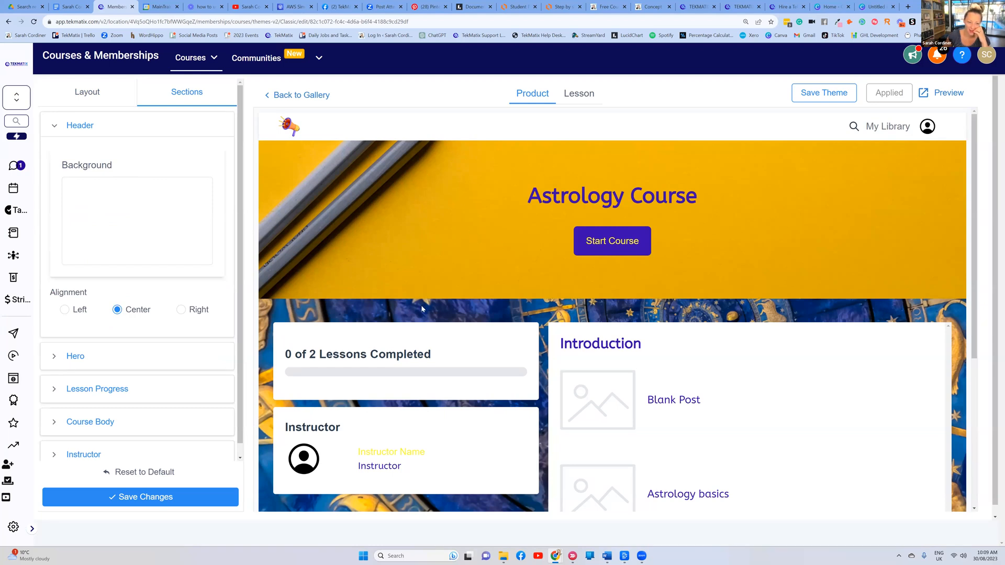
scroll(422, 309, down, 5)
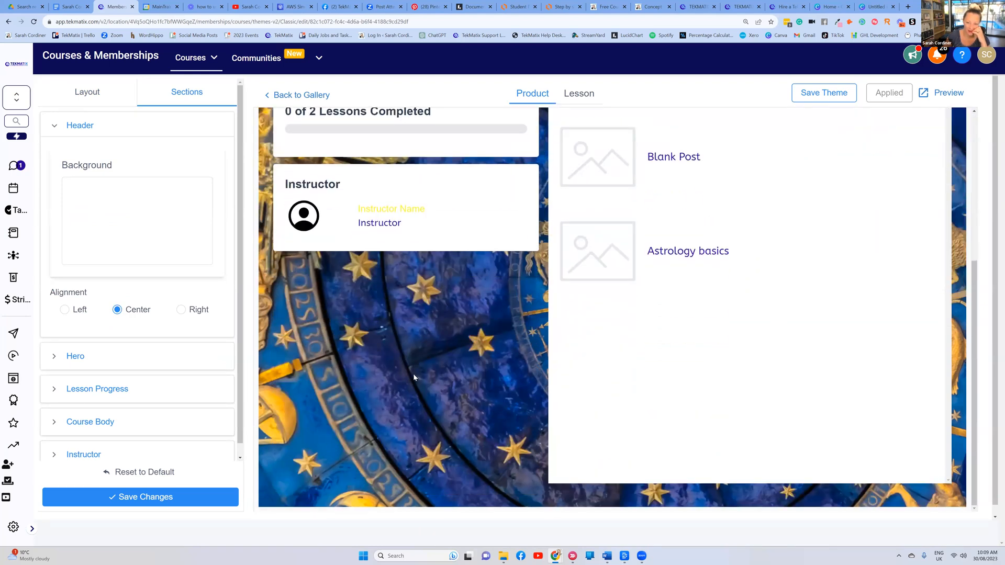
scroll(413, 377, up, 5)
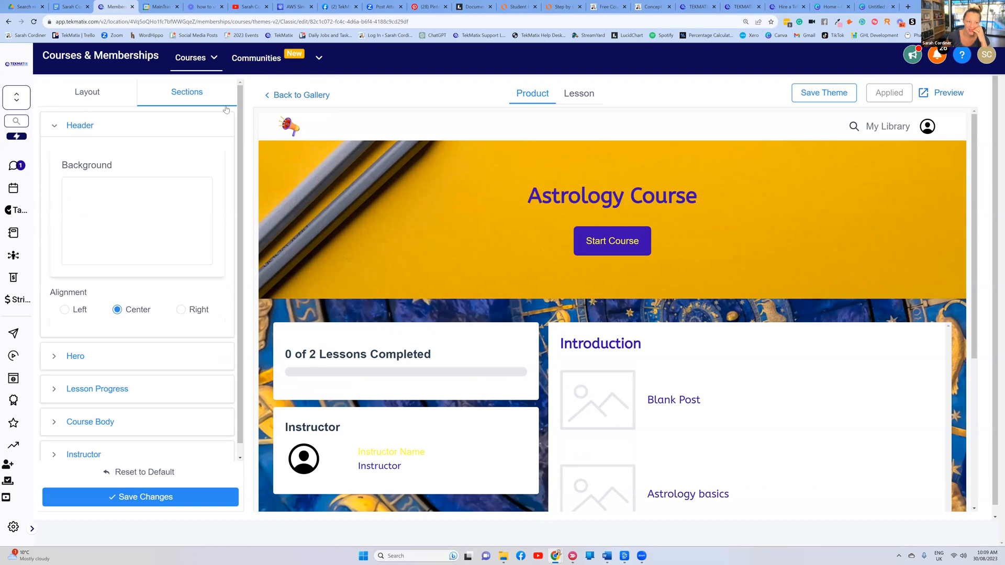
click(123, 227)
click(598, 221)
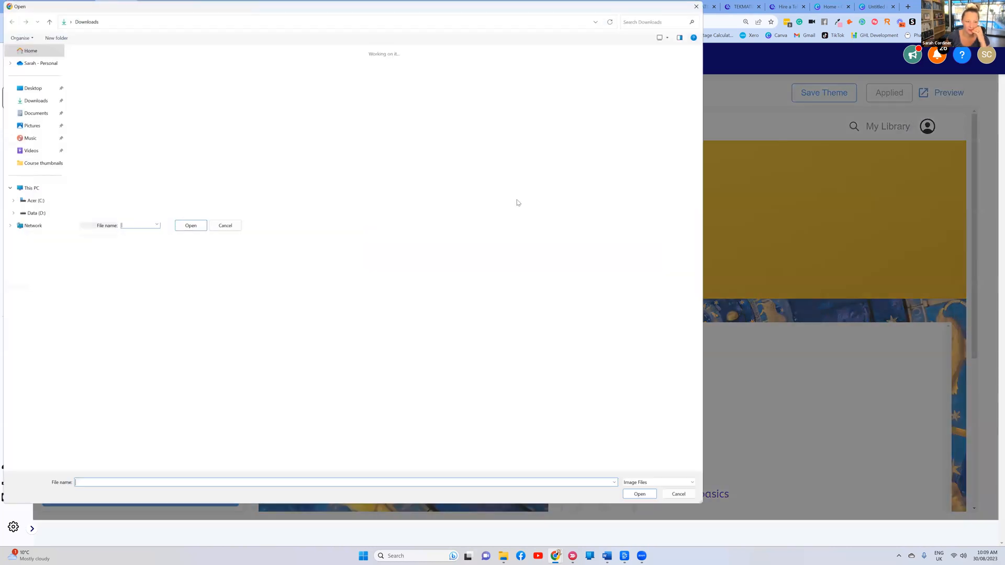
click(195, 103)
key(Return)
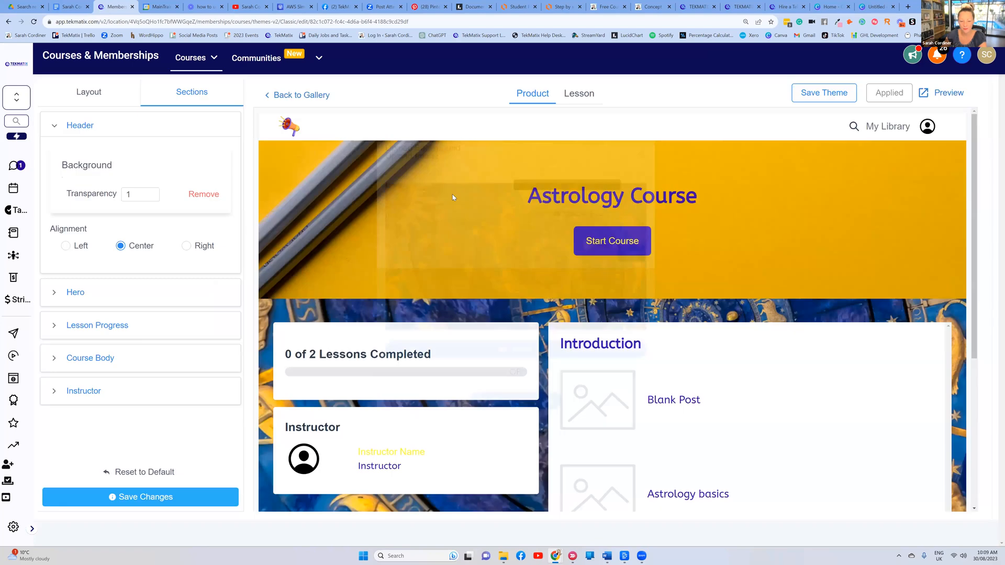
click(133, 497)
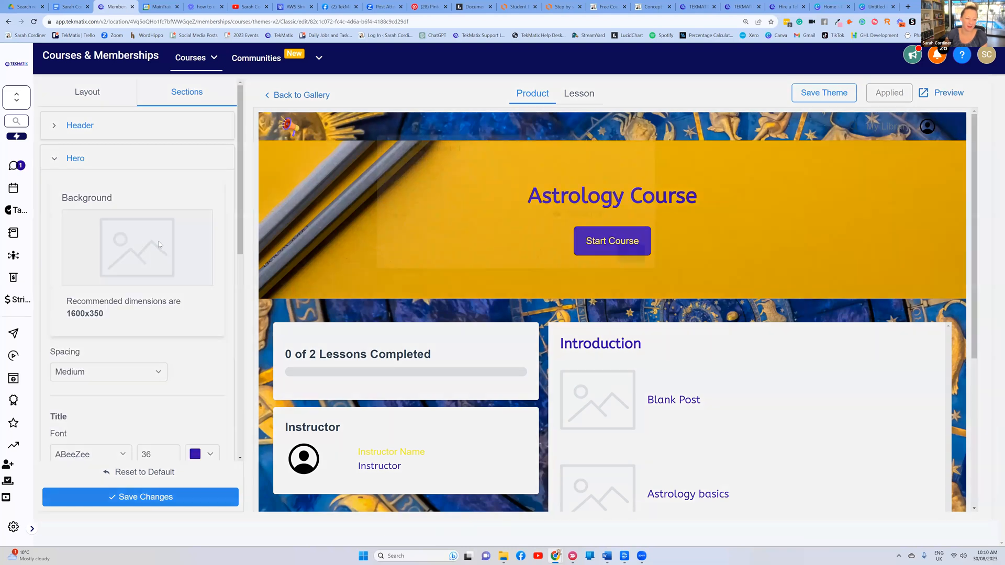
Close the Hero upload without an image, return to the gallery, and open the Astrology Course product
click(158, 241)
click(657, 144)
scroll(152, 239, down, 7)
scroll(170, 180, down, 3)
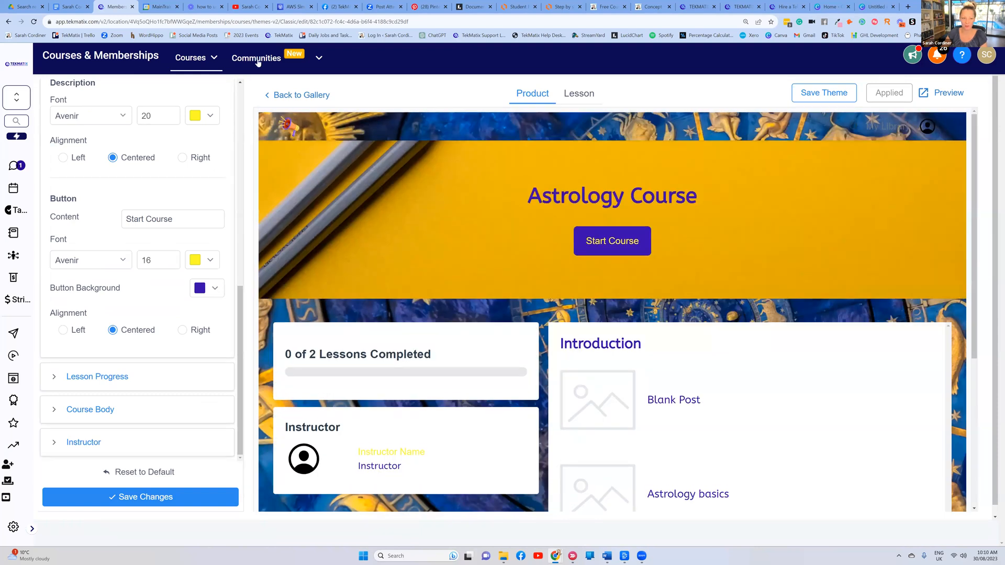
click(299, 98)
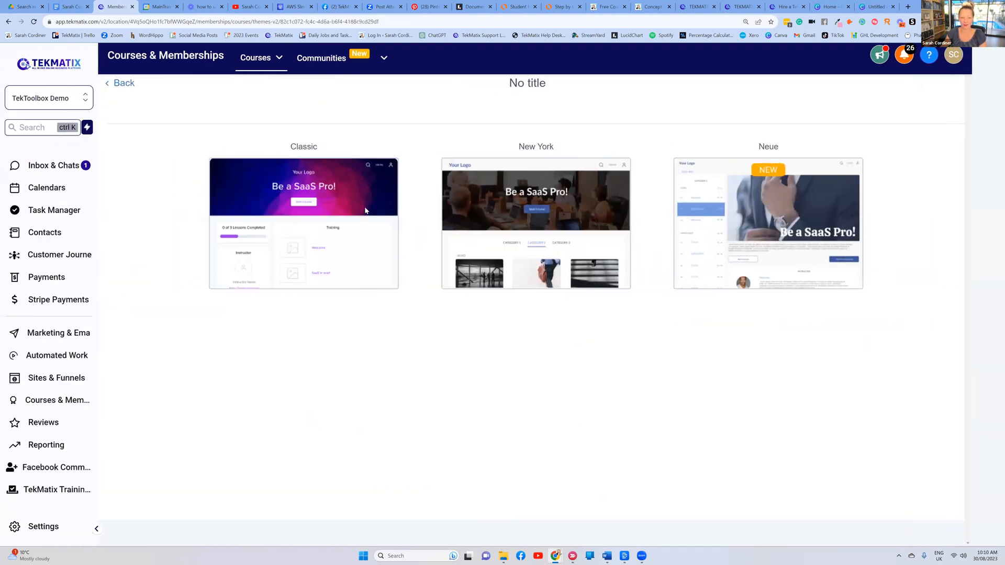
mouse_move(295, 57)
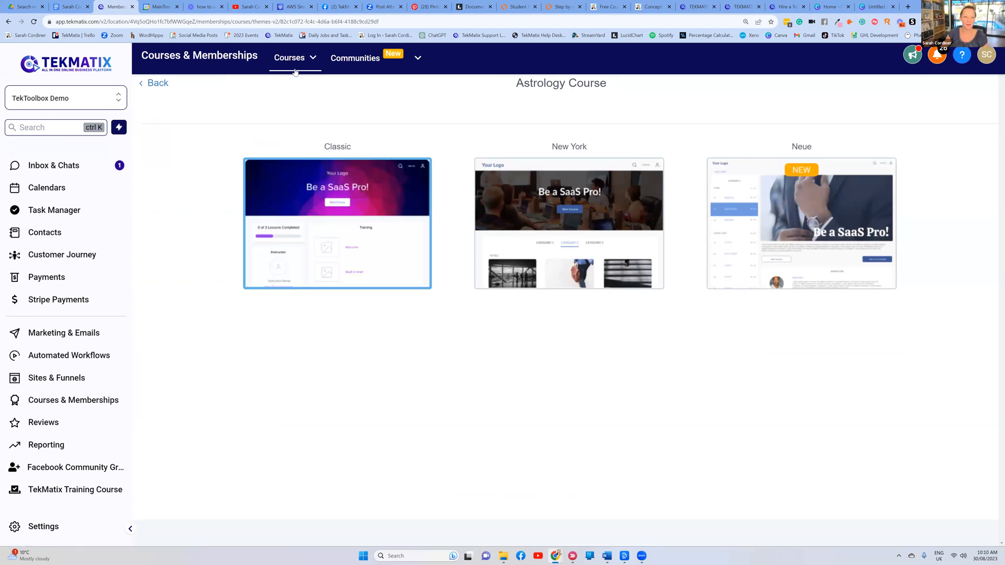
click(288, 101)
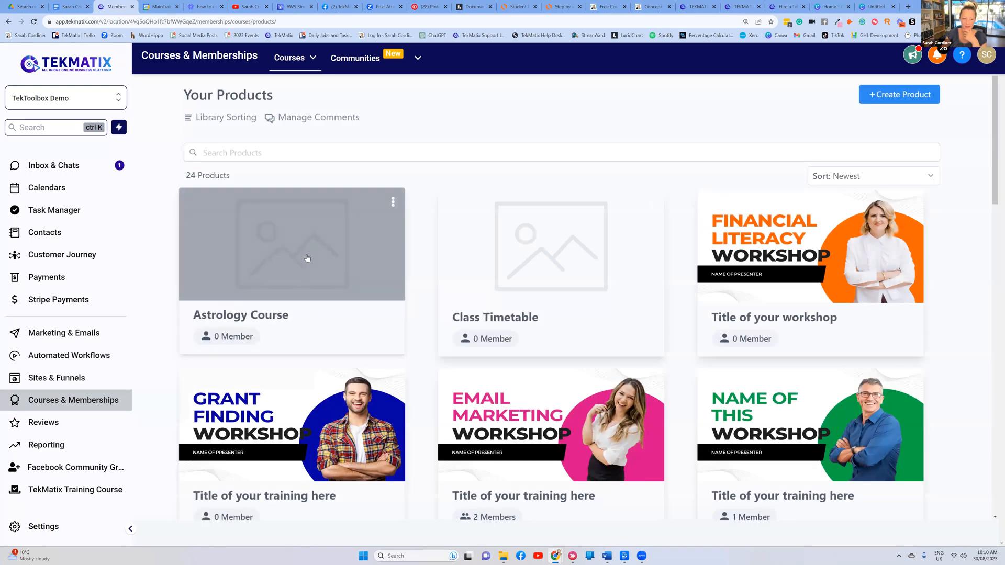
click(293, 258)
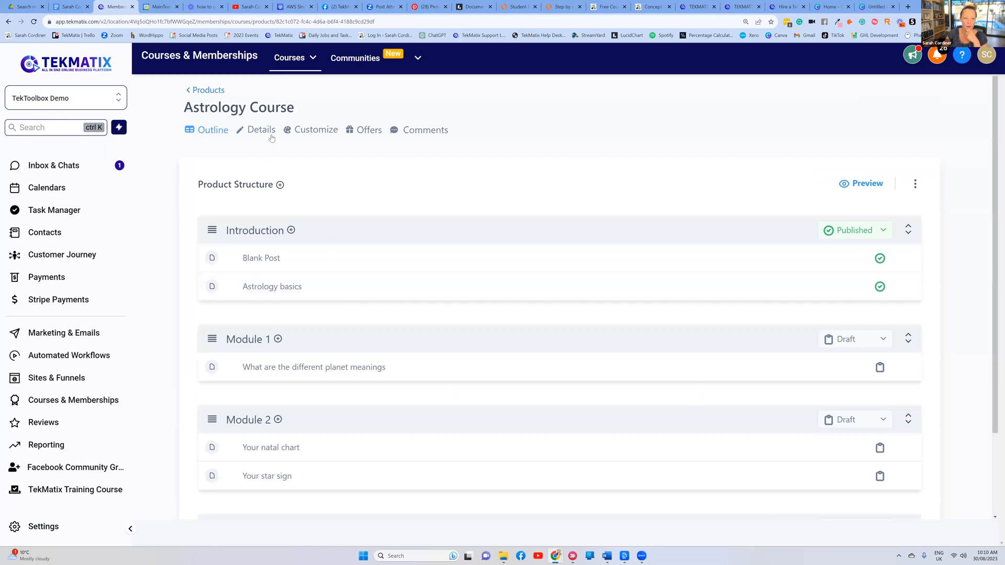
On the Details tab, enter a description of the amazing astrology 6-week coaching program
click(257, 136)
click(312, 263)
scroll(247, 189, down, 3)
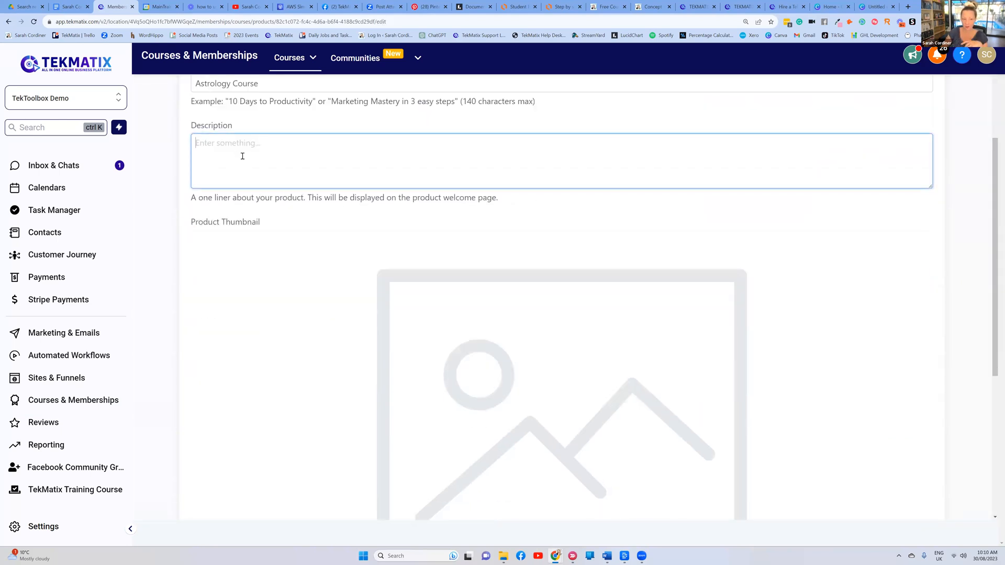
scroll(262, 192, up, 2)
text(saraha amazing astrology course 6 w)
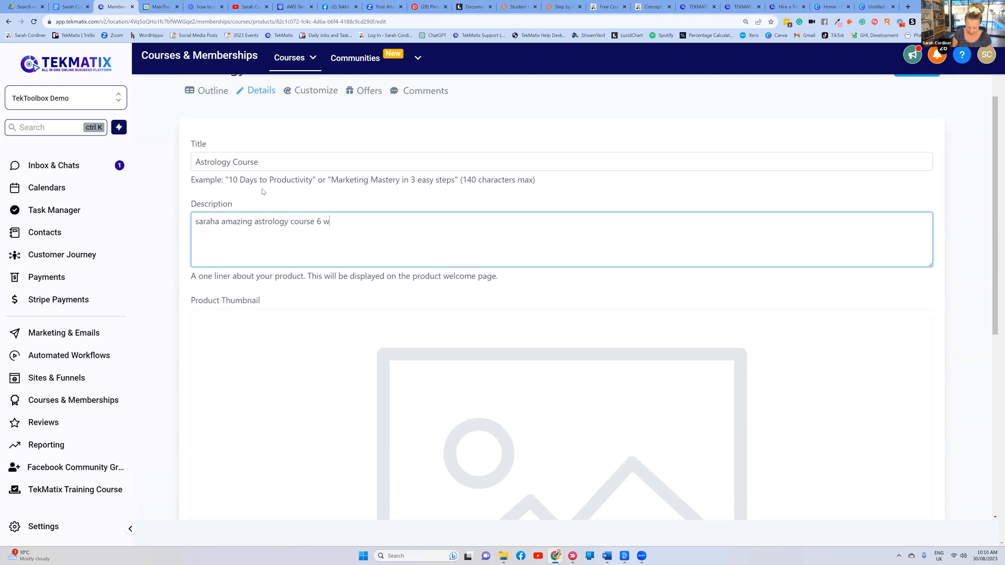
text(eek coaching program)
click(382, 199)
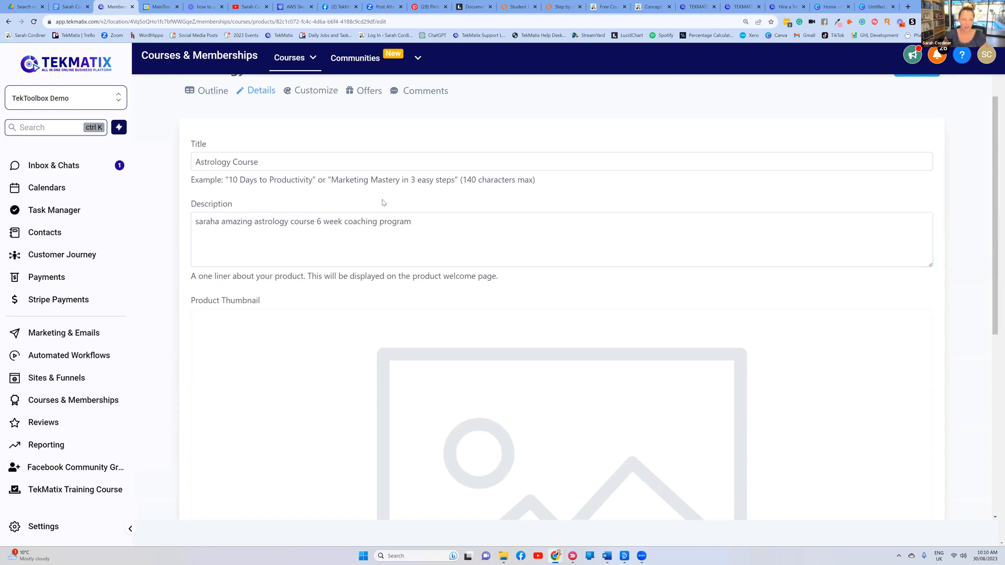
scroll(383, 200, down, 5)
Upload the zodiac spiral image as the product thumbnail
click(219, 453)
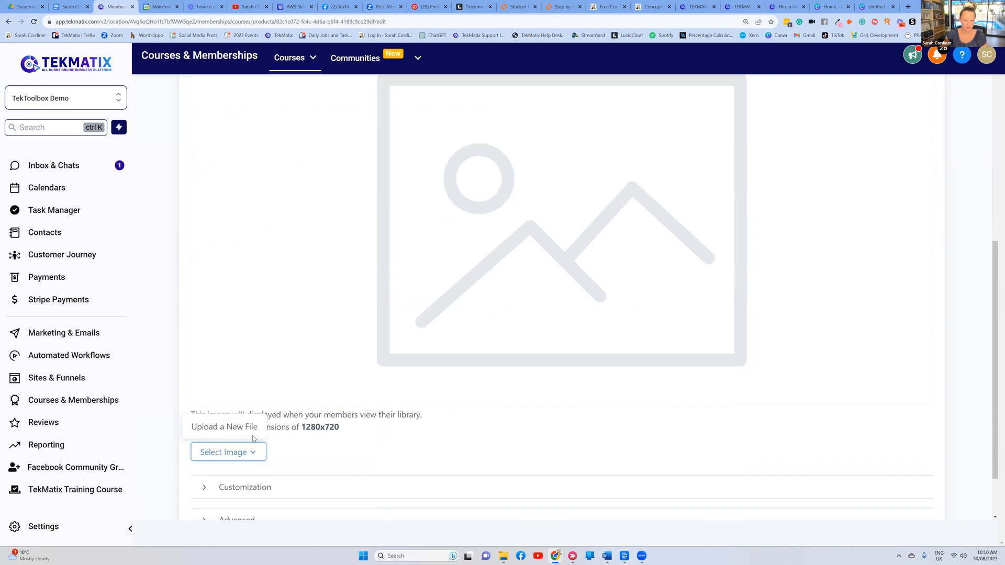
click(235, 428)
click(573, 203)
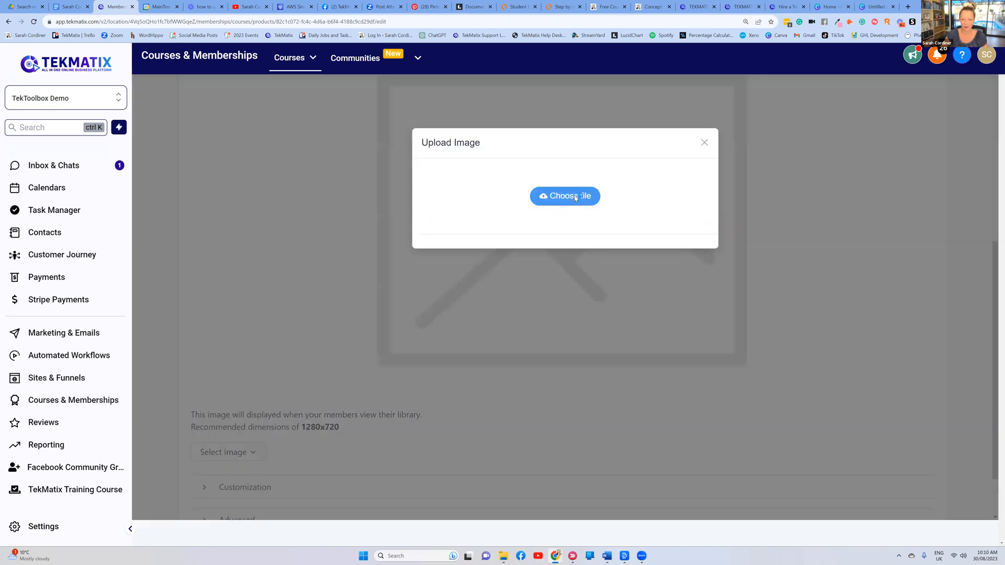
key(Return)
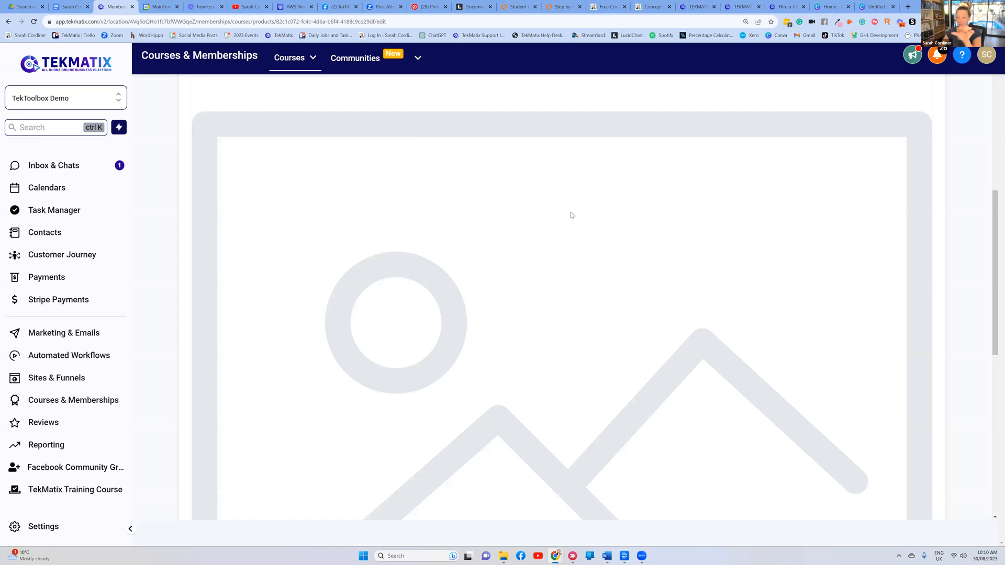
scroll(930, 497, down, 2)
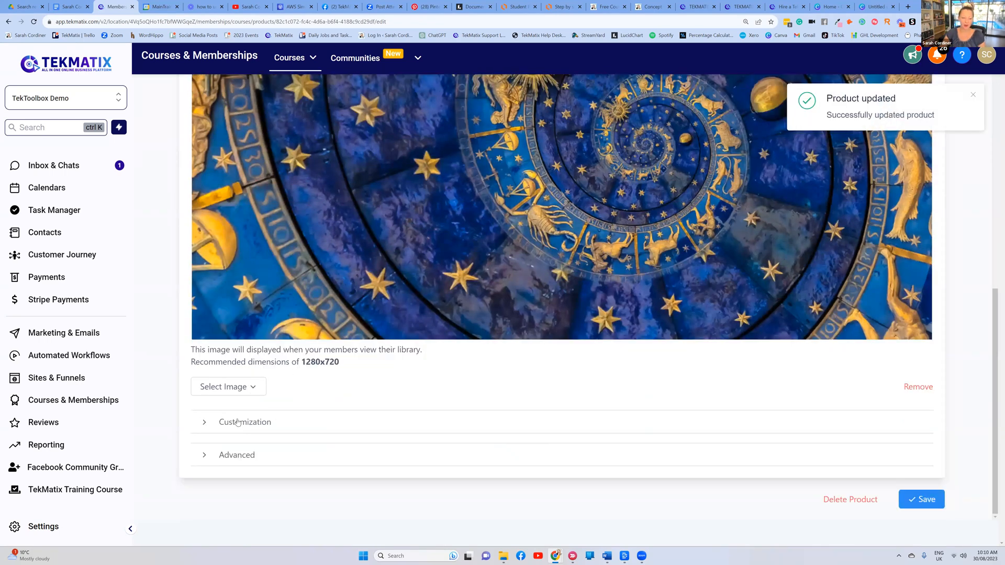
Under Customization, change the instructor heading to 'Meet Your Coach'
click(274, 416)
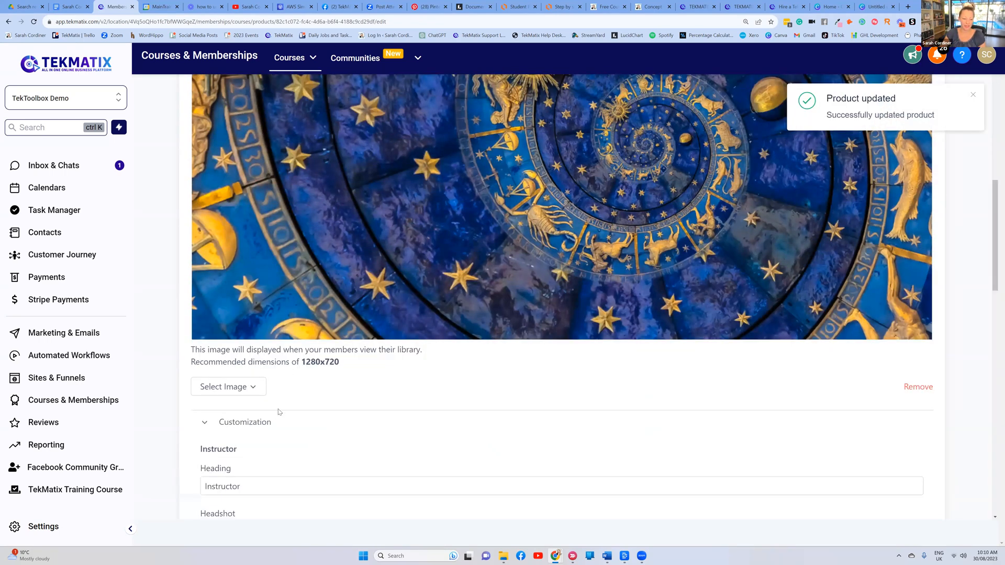
scroll(271, 314, down, 3)
scroll(271, 276, down, 3)
scroll(254, 155, up, 1)
drag(249, 171, 179, 172)
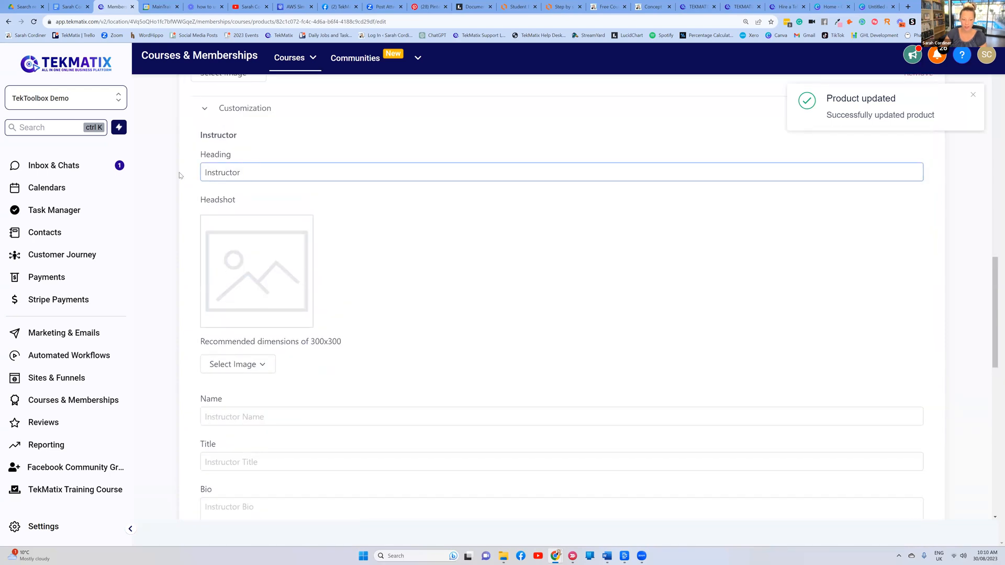
key(BackSpace)
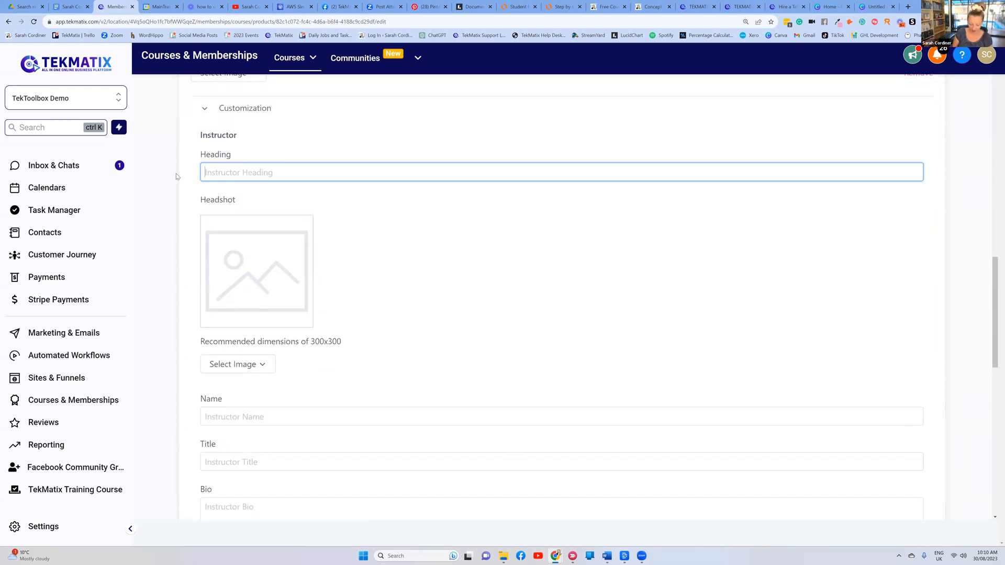
text(Meet Y)
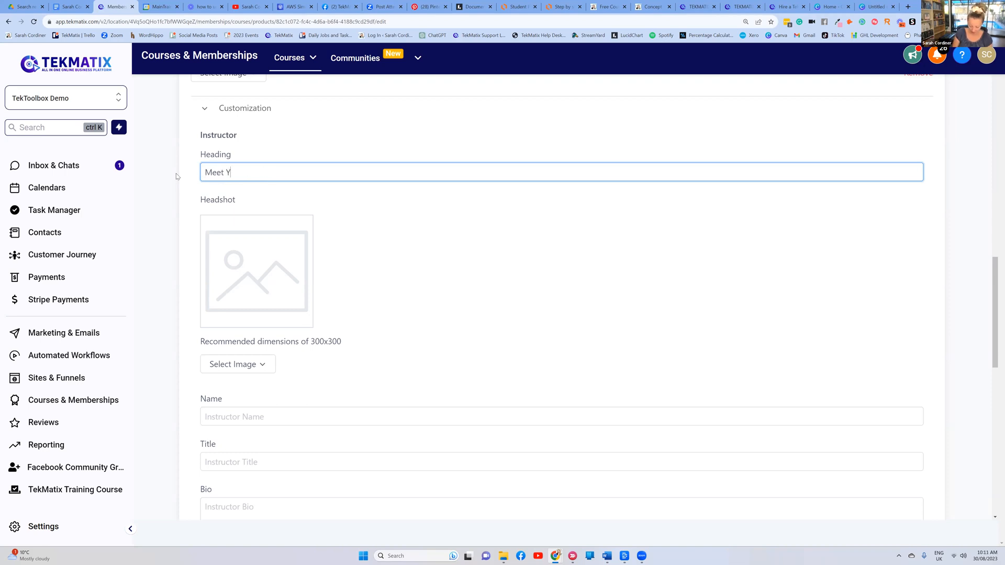
text(our Coach)
click(321, 140)
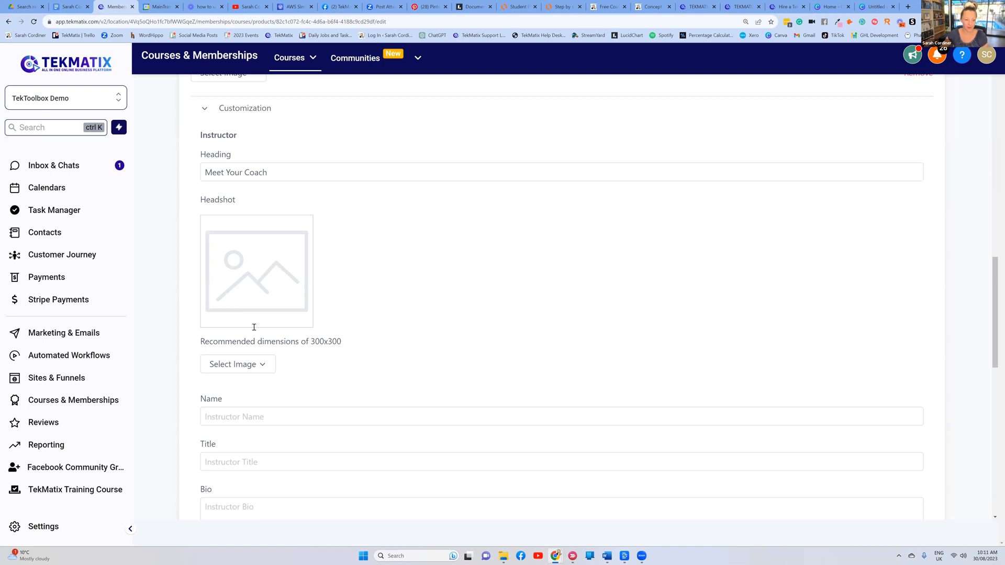
Skip the headshot upload and fill in the instructor's name and title 'The best coach on earth'
click(246, 361)
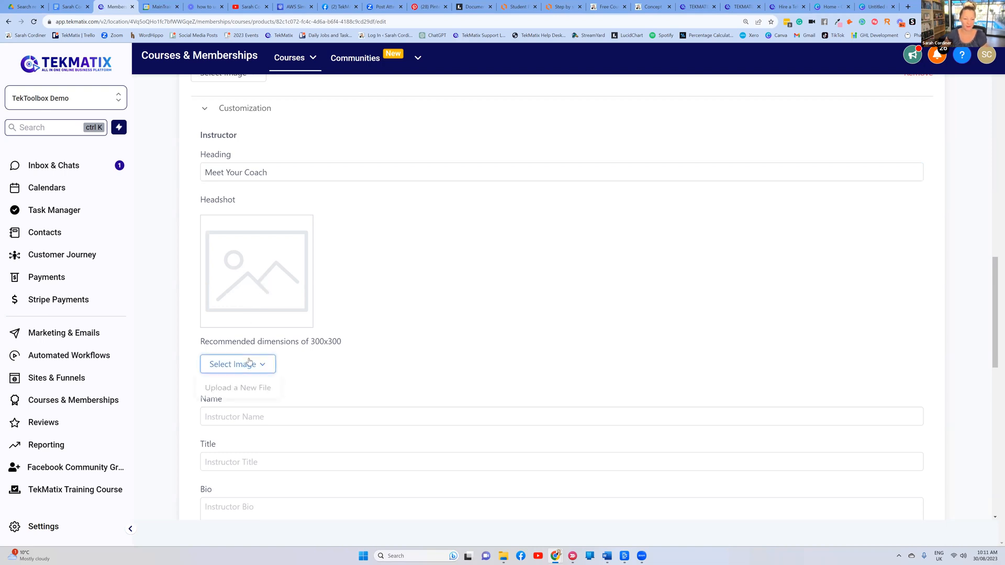
click(242, 390)
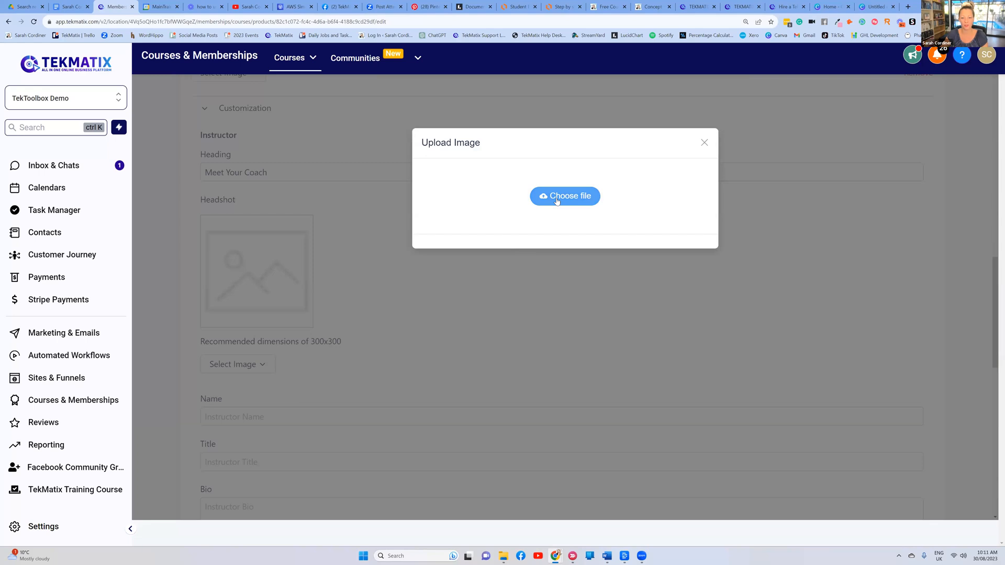
drag(703, 143, 258, 274)
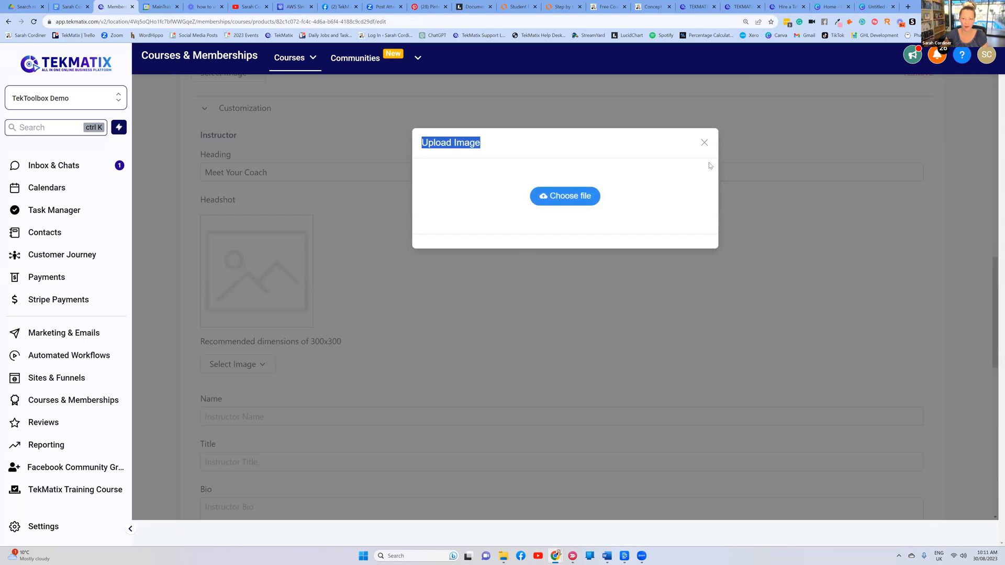
click(708, 145)
scroll(433, 309, down, 3)
click(215, 254)
text(Sarah Cordiner)
click(215, 308)
text(The best)
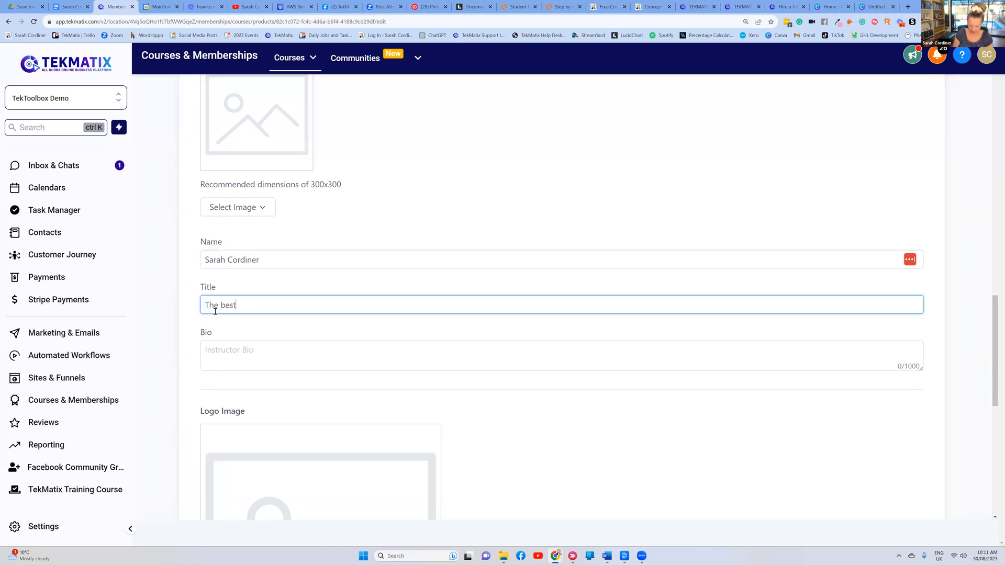
text( coach on earth)
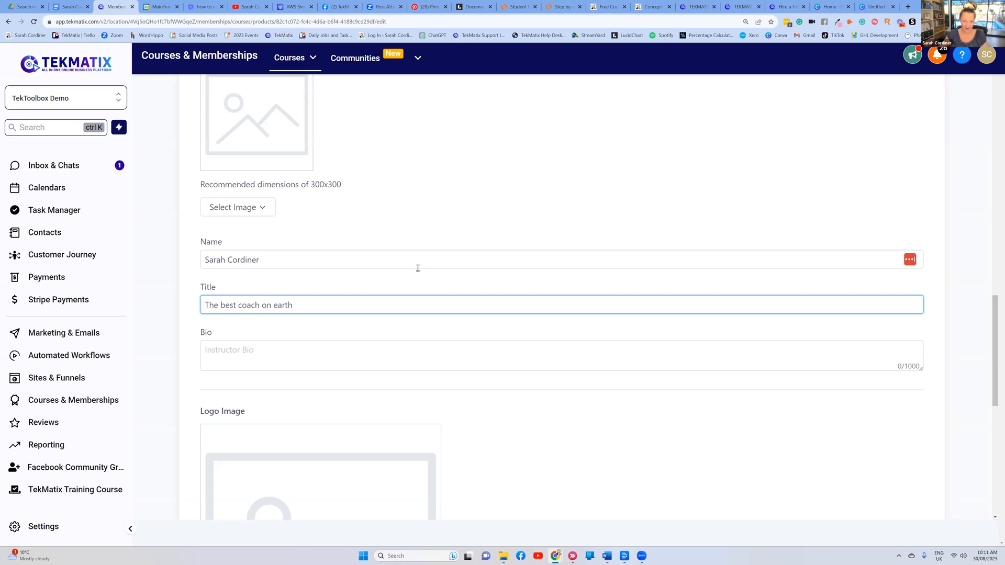
Save the product's updated details and scroll back to the top
scroll(418, 268, down, 8)
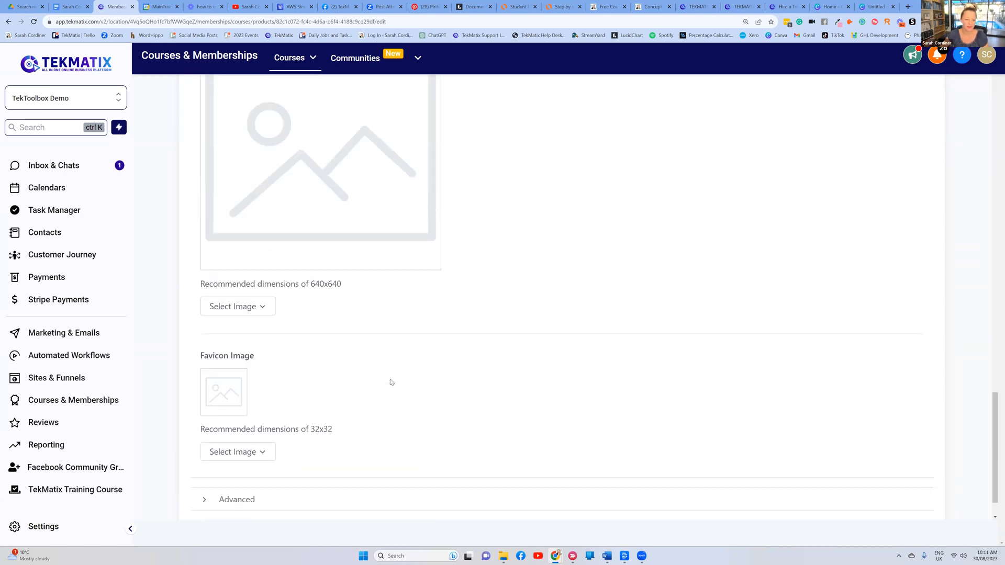
click(930, 499)
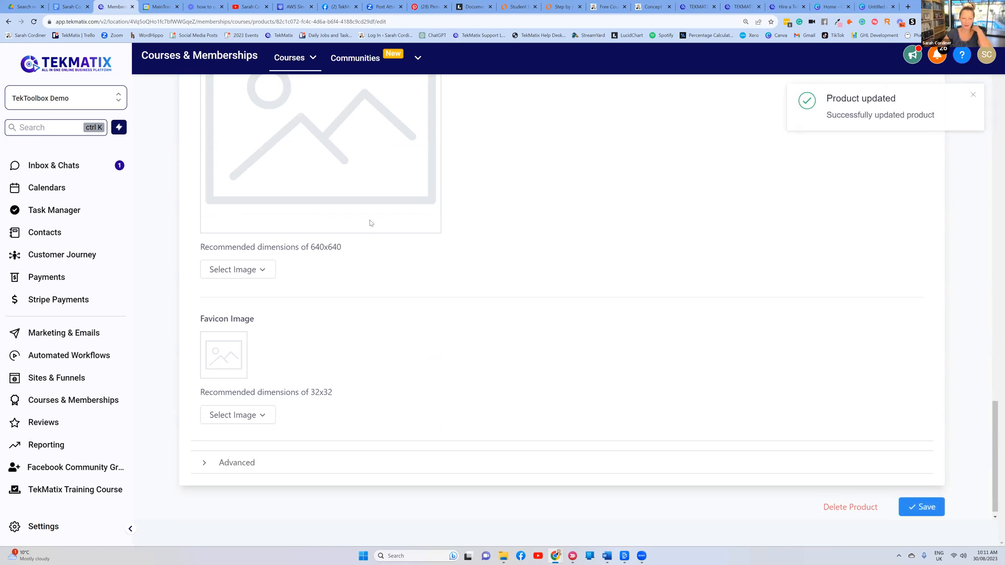
scroll(430, 324, up, 10)
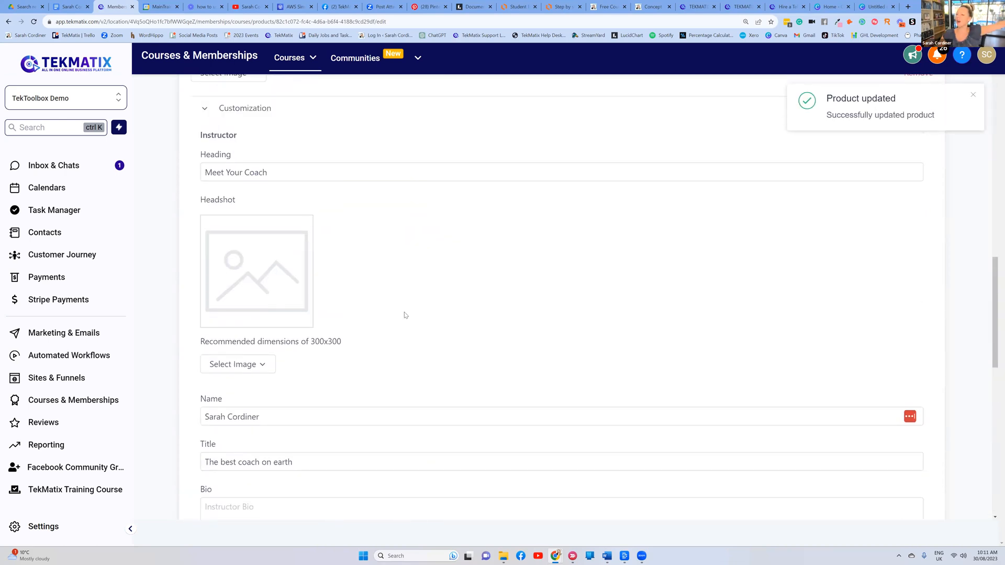
scroll(398, 301, up, 4)
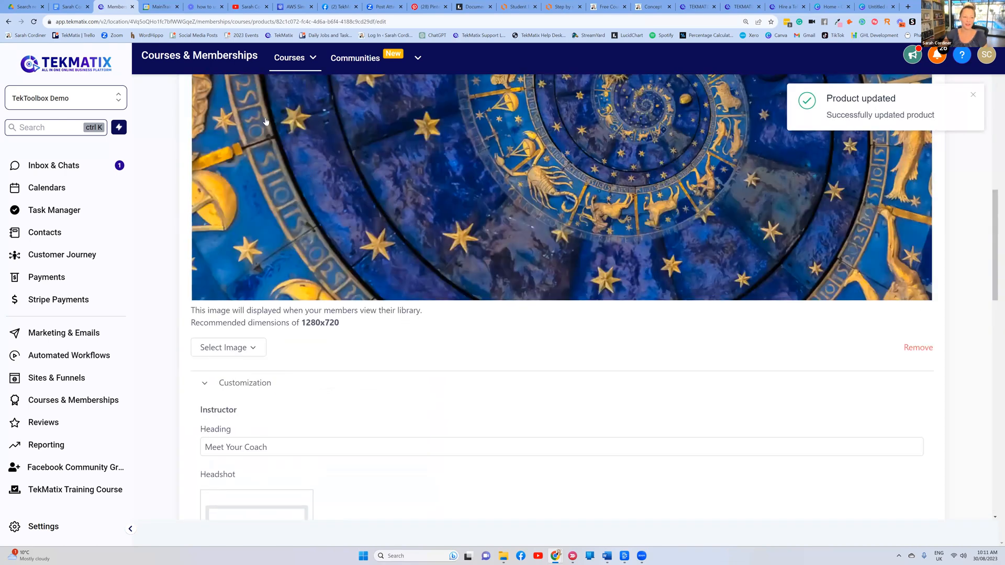
scroll(259, 126, up, 10)
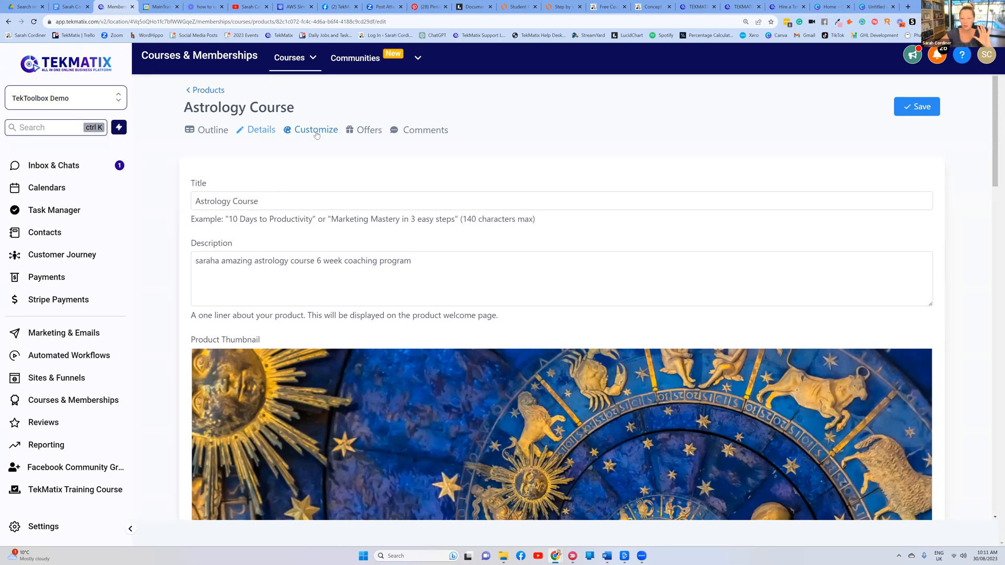
Review the saved course details page, then return to the Your Products list
scroll(431, 250, down, 8)
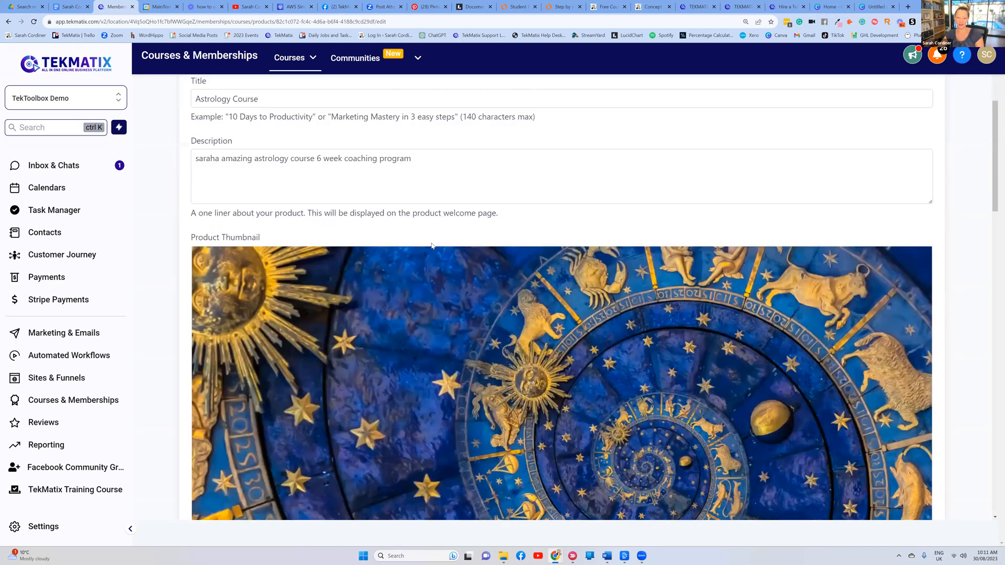
scroll(425, 234, up, 8)
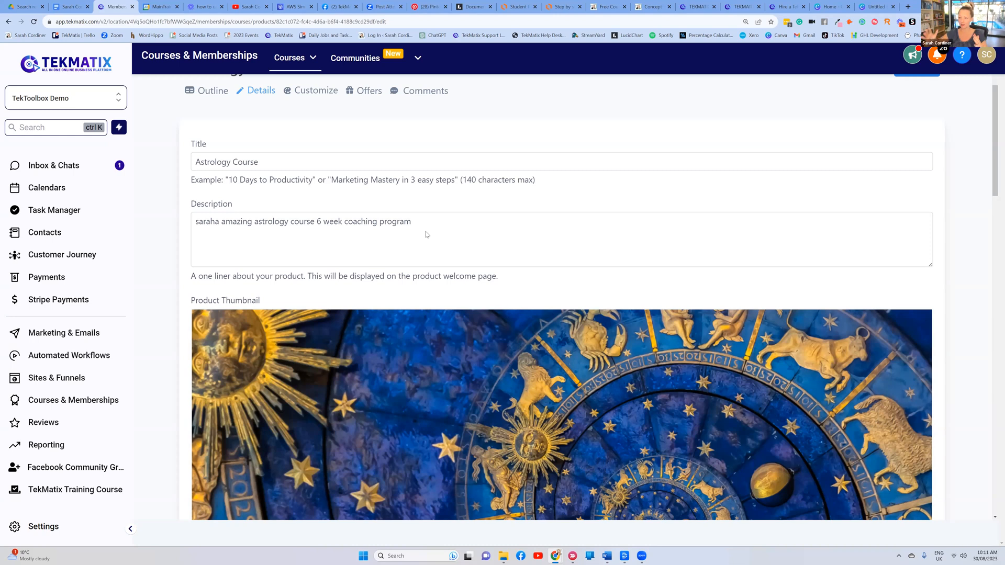
scroll(443, 147, up, 1)
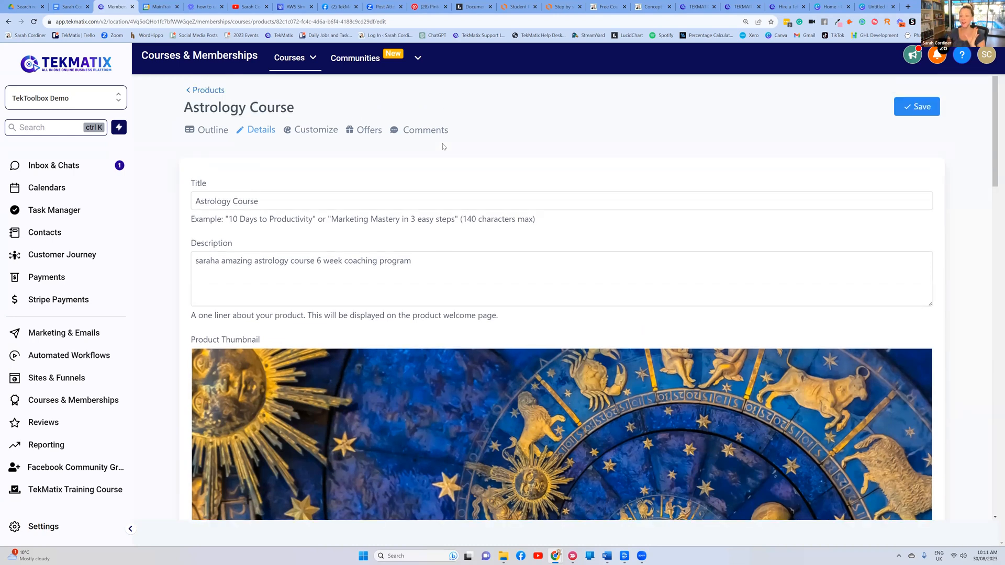
click(299, 295)
scroll(326, 278, down, 1)
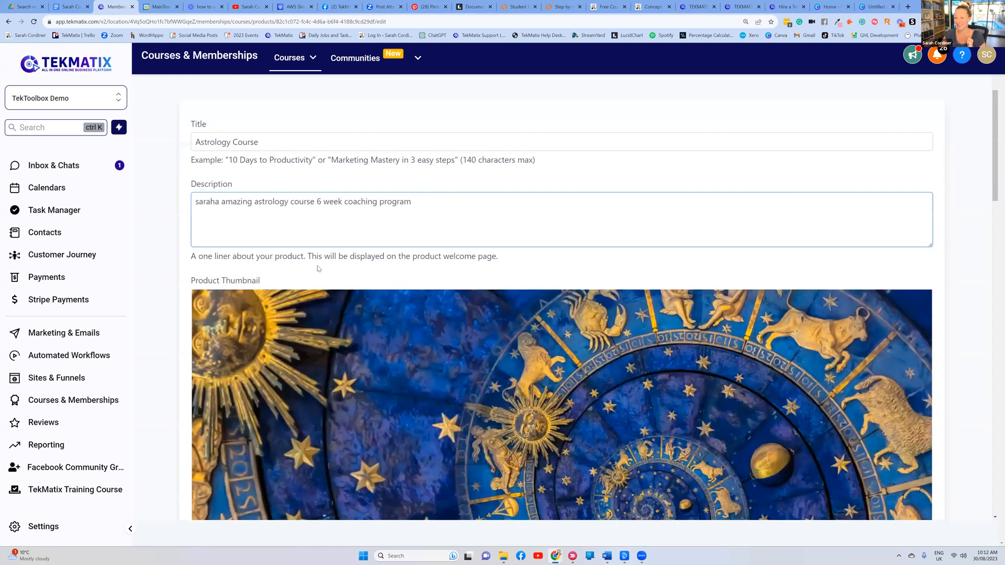
scroll(318, 269, down, 2)
scroll(830, 206, up, 3)
scroll(743, 259, down, 1)
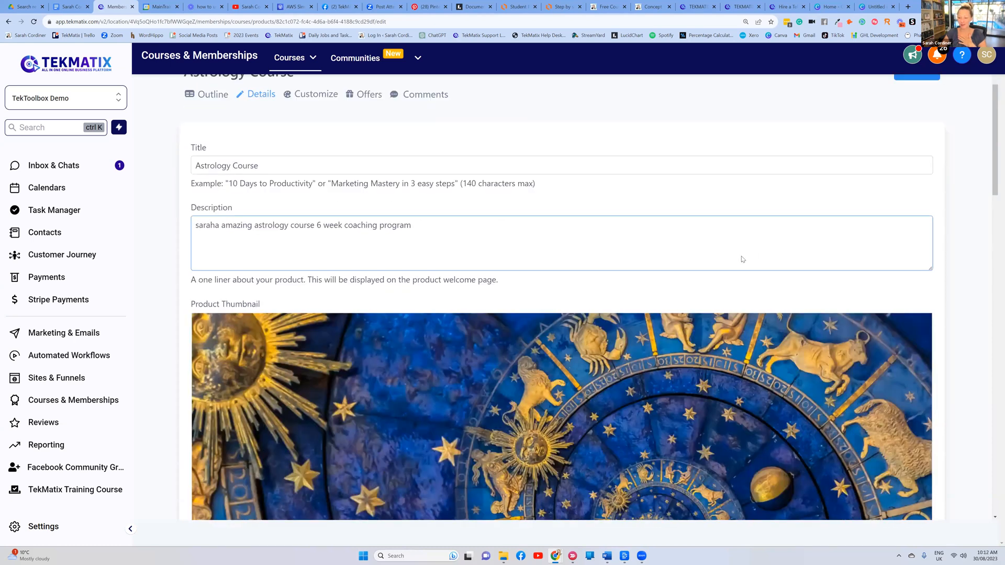
scroll(732, 257, down, 10)
scroll(288, 145, up, 10)
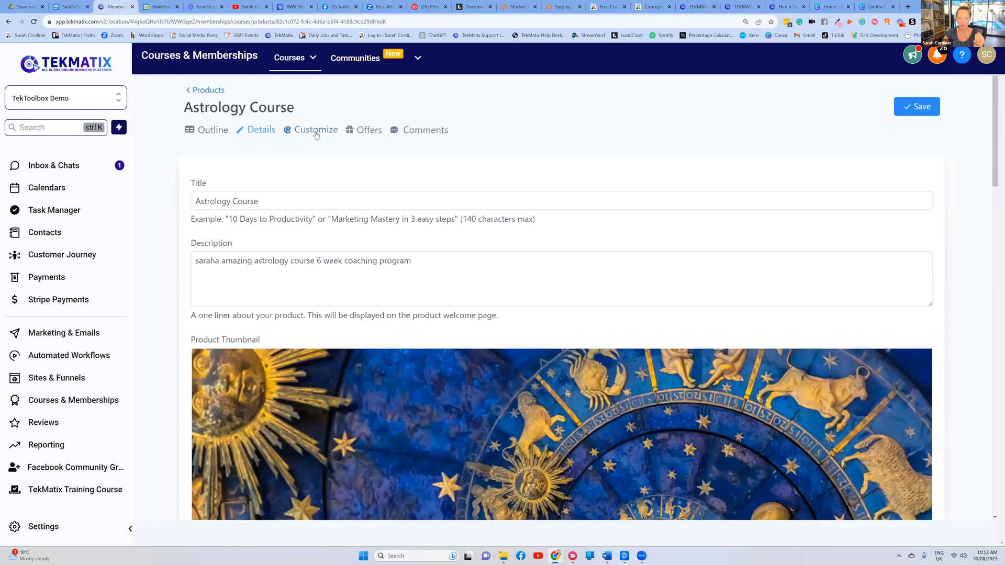
scroll(280, 233, down, 1)
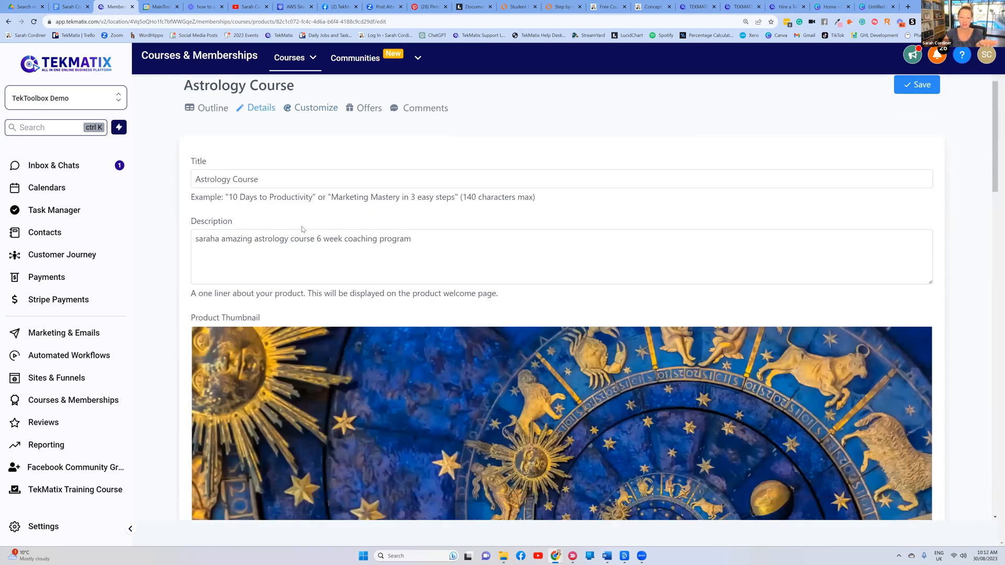
scroll(302, 229, down, 15)
scroll(332, 225, up, 10)
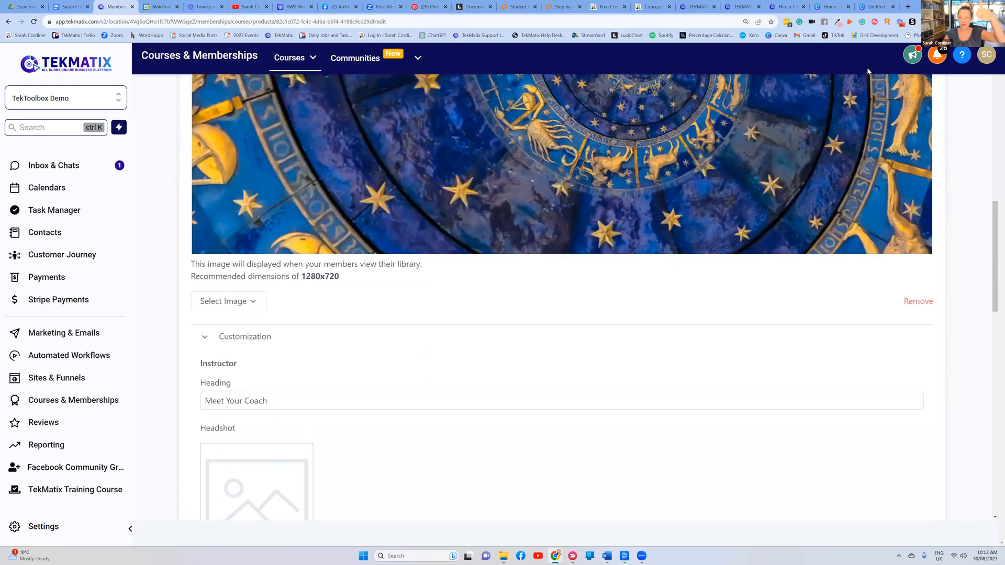
scroll(920, 106, up, 10)
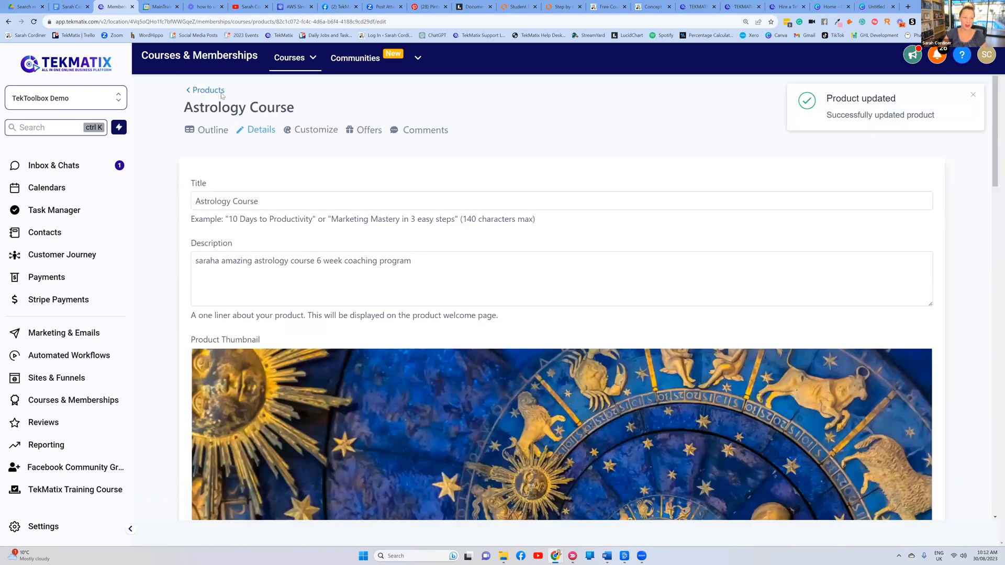
click(215, 90)
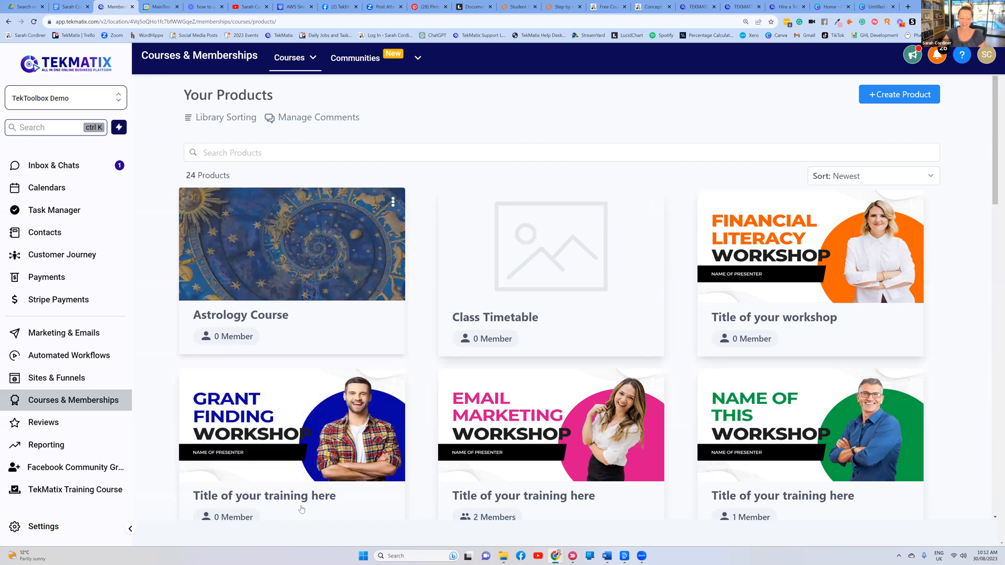
Check the Lucidchart course flowchart, then bring up the Concept to Course sales page with $497 and $2,497 packages
scroll(531, 317, down, 2)
scroll(419, 304, up, 2)
click(561, 7)
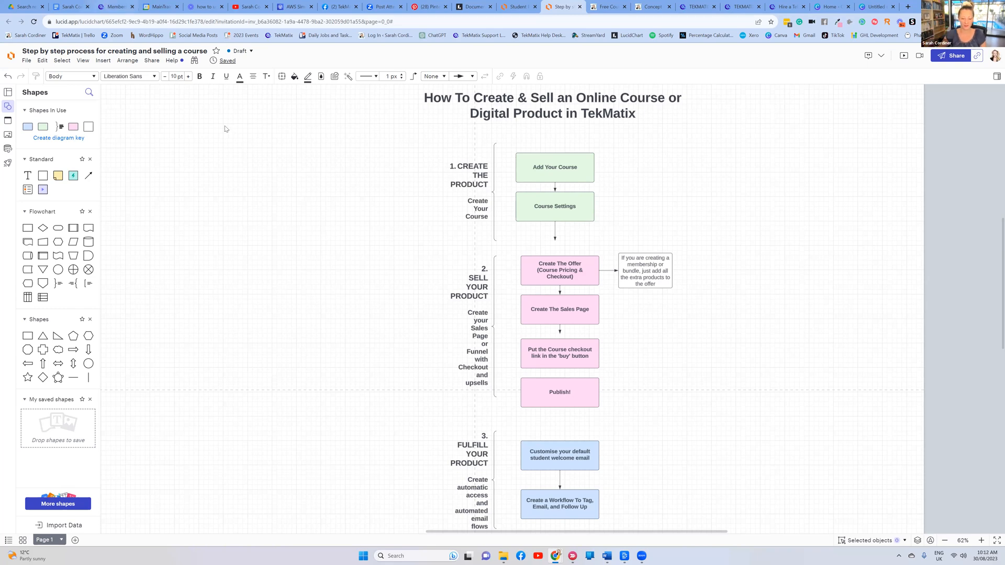
click(116, 7)
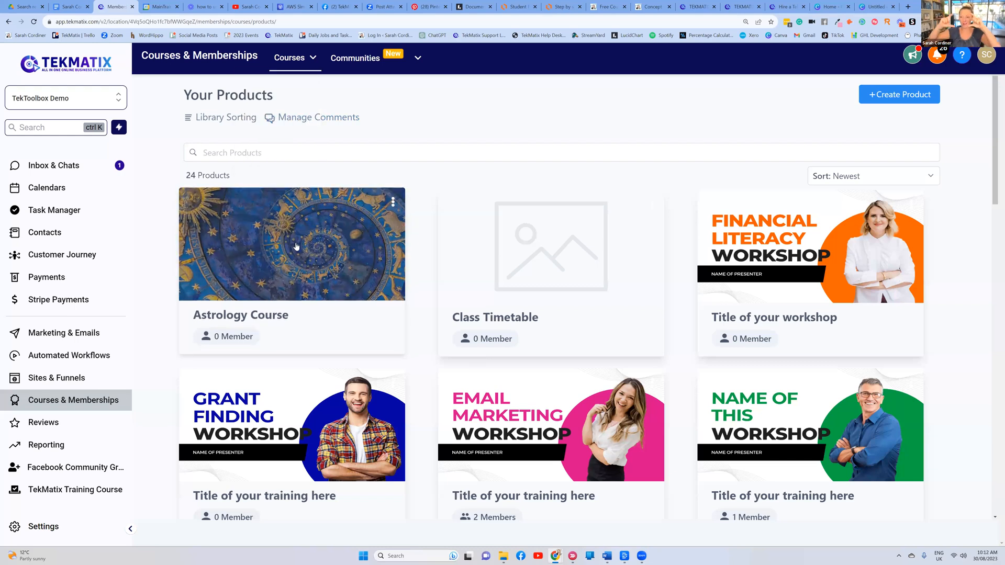
click(651, 7)
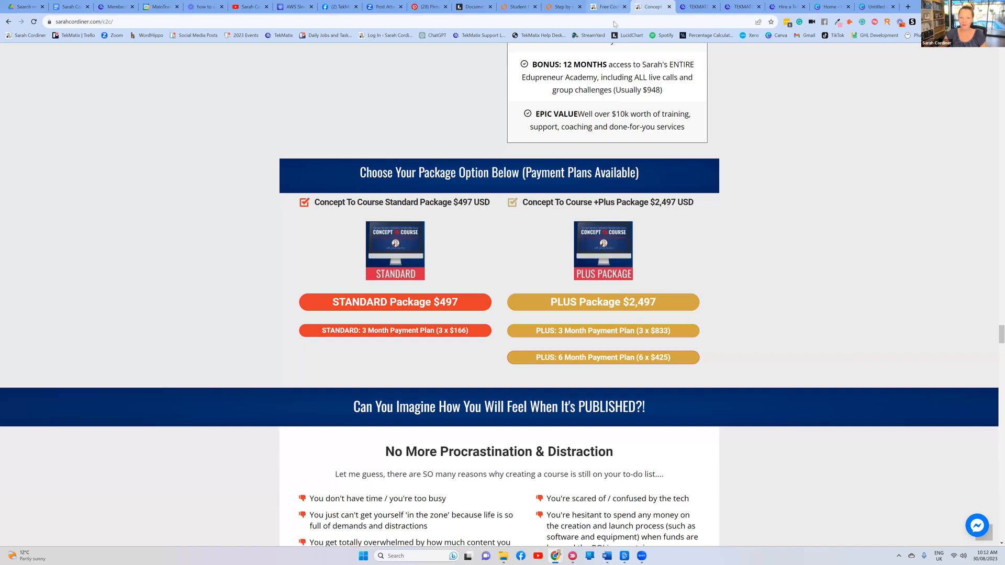
From the Free Stuff page, open the free '10 Steps' online course workshop offer
key(ctrl+shift+Tab)
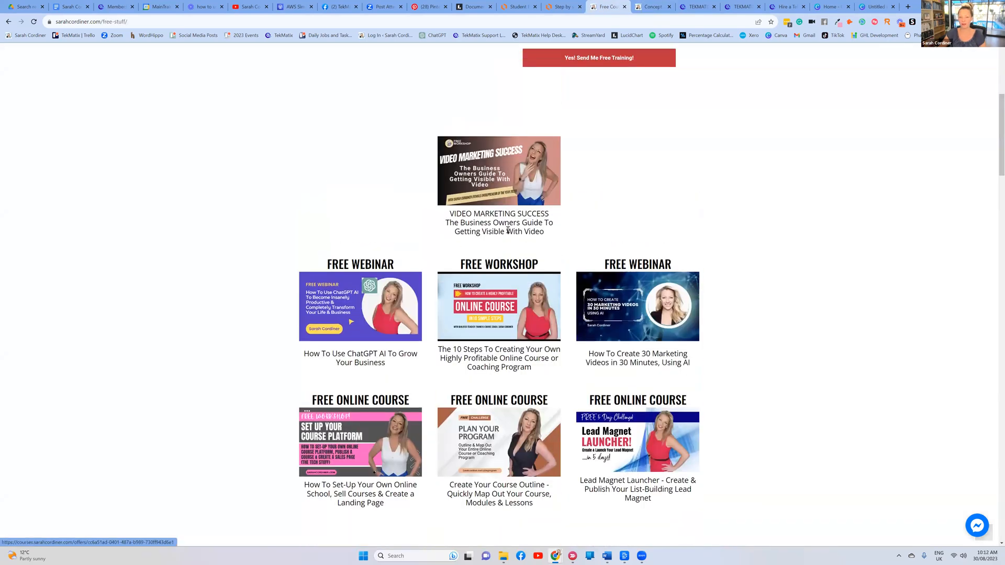
scroll(546, 164, up, 1)
scroll(606, 162, down, 3)
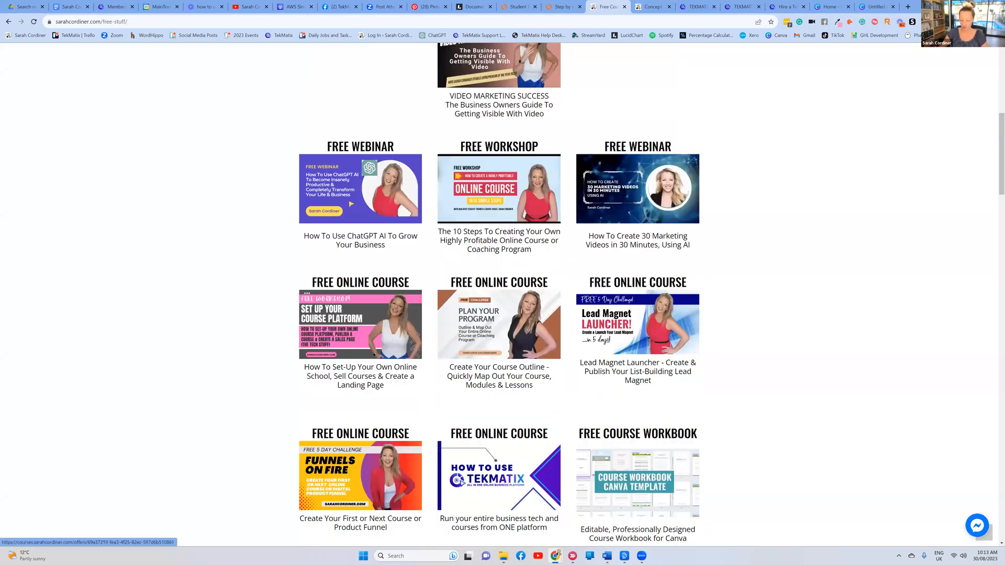
scroll(616, 181, up, 1)
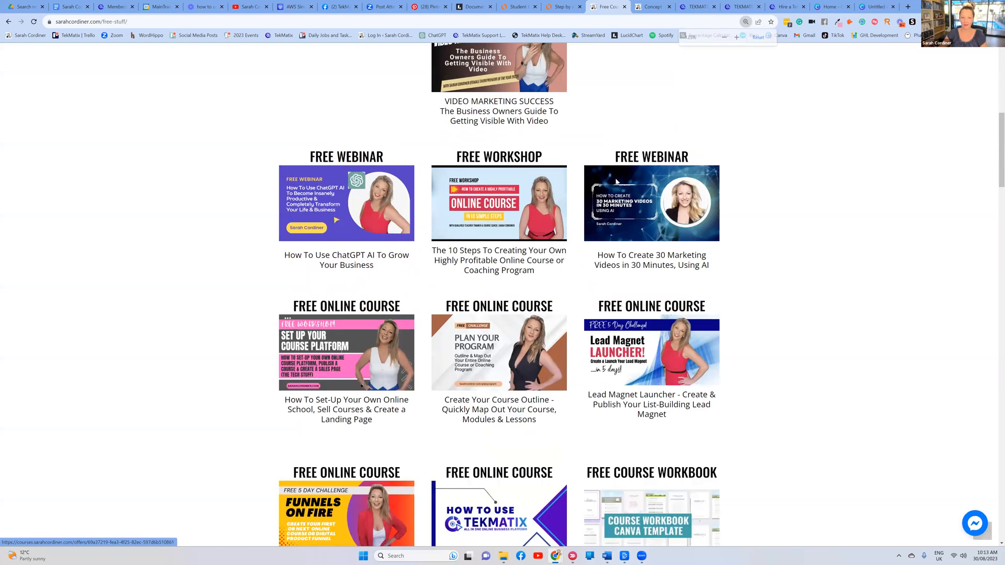
scroll(639, 304, up, 1)
scroll(443, 341, up, 1)
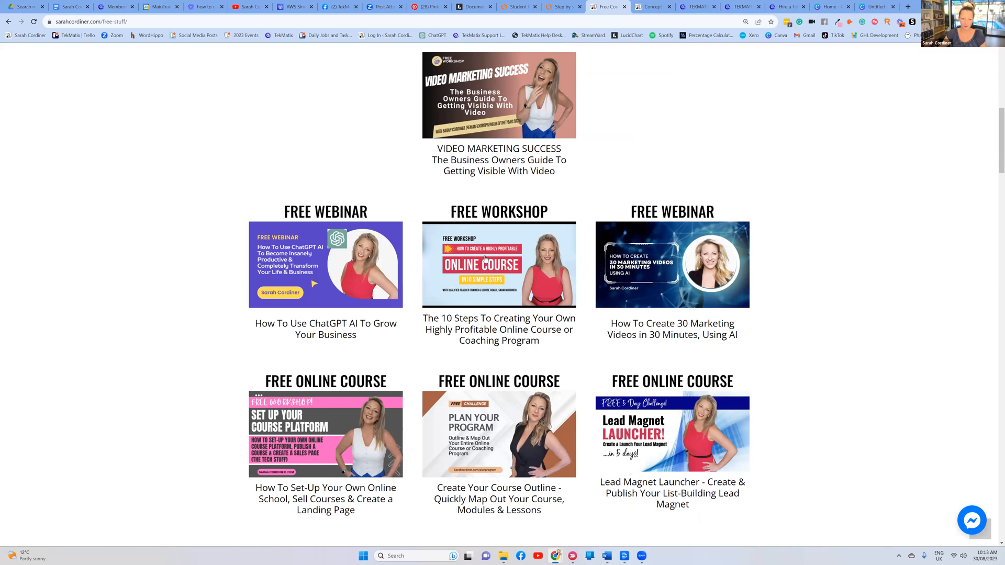
click(484, 258)
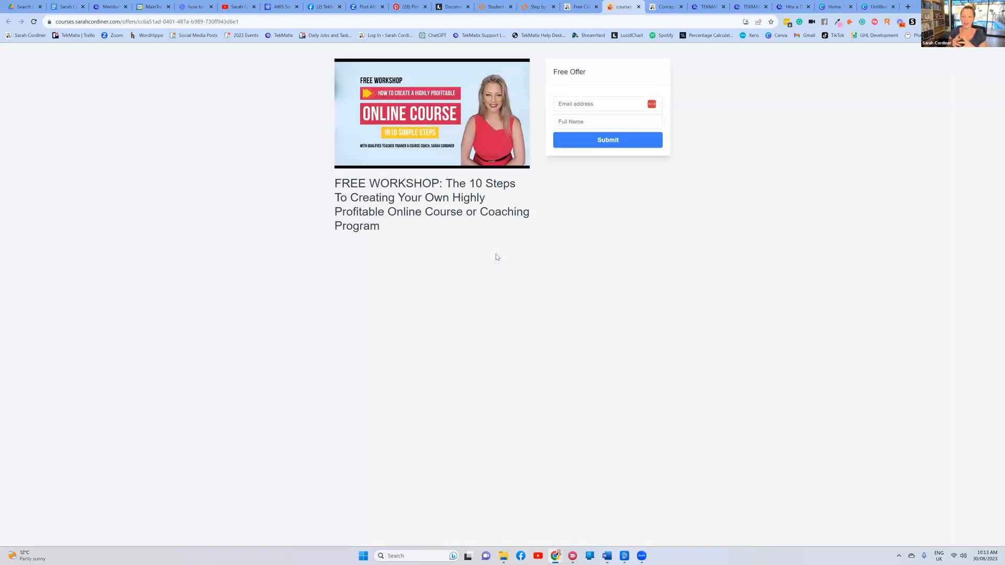
Submit the workshop sign-up form with an email address and full name, then go to View Dashboard
click(568, 105)
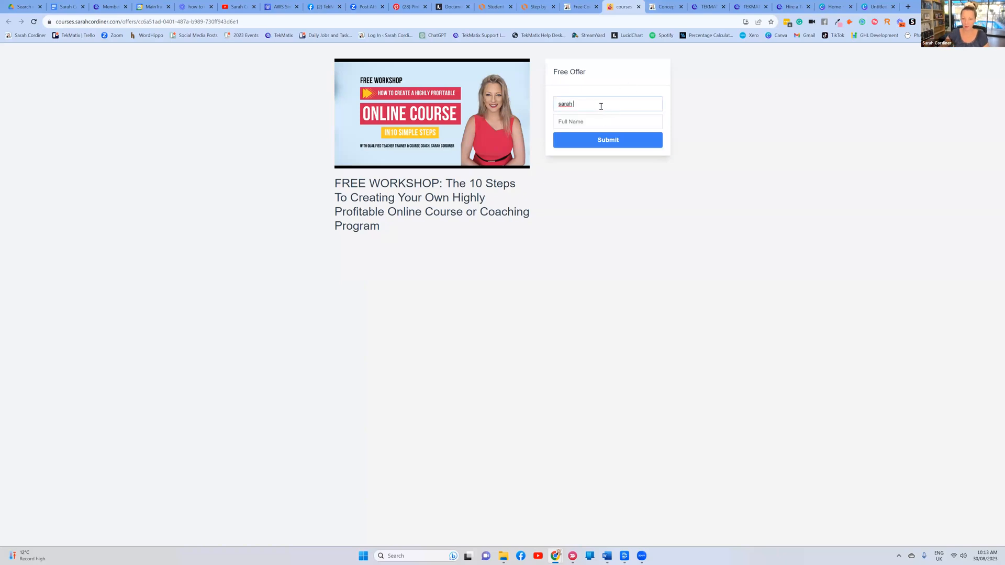
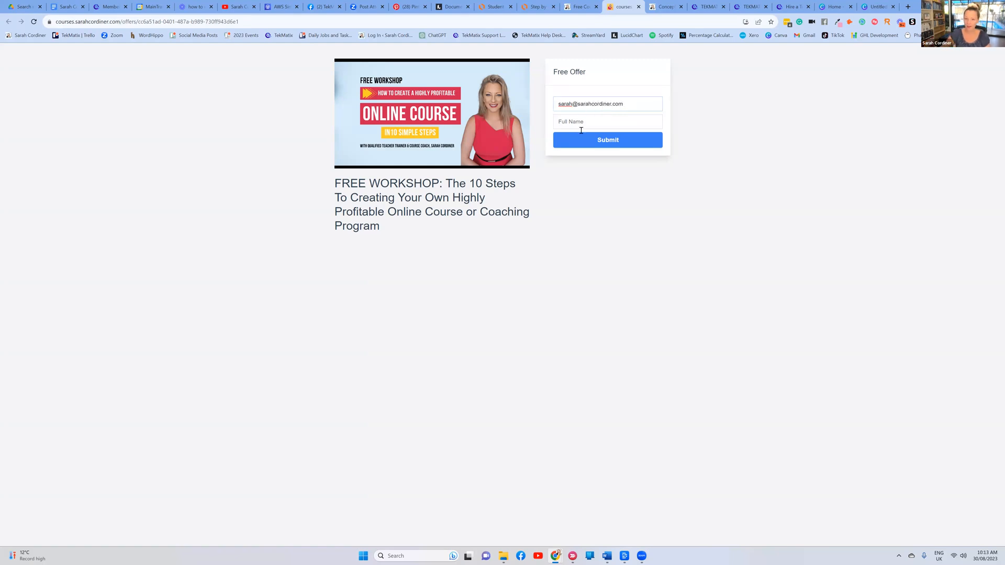
click(581, 128)
text(Sarah Cordiner)
click(582, 142)
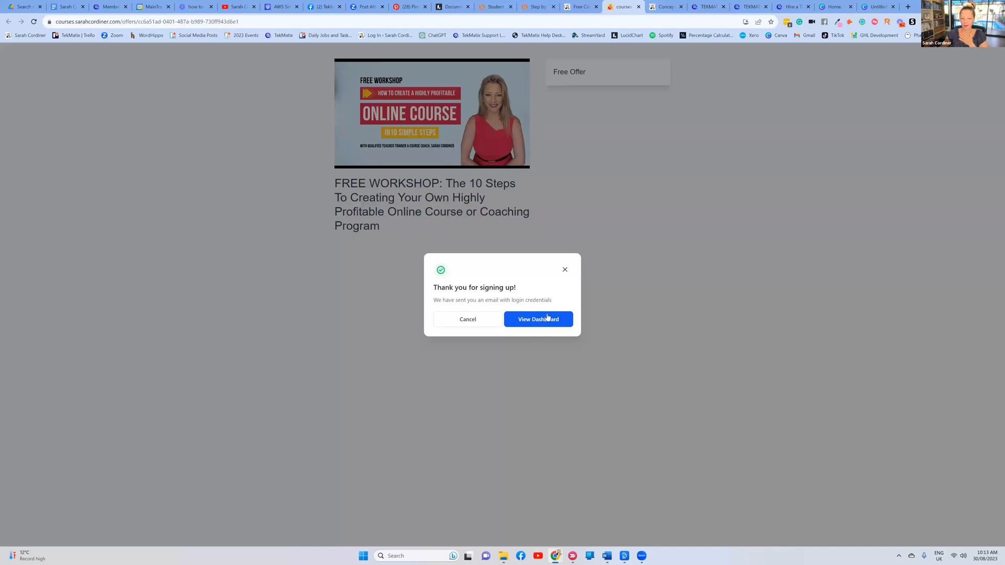
click(570, 322)
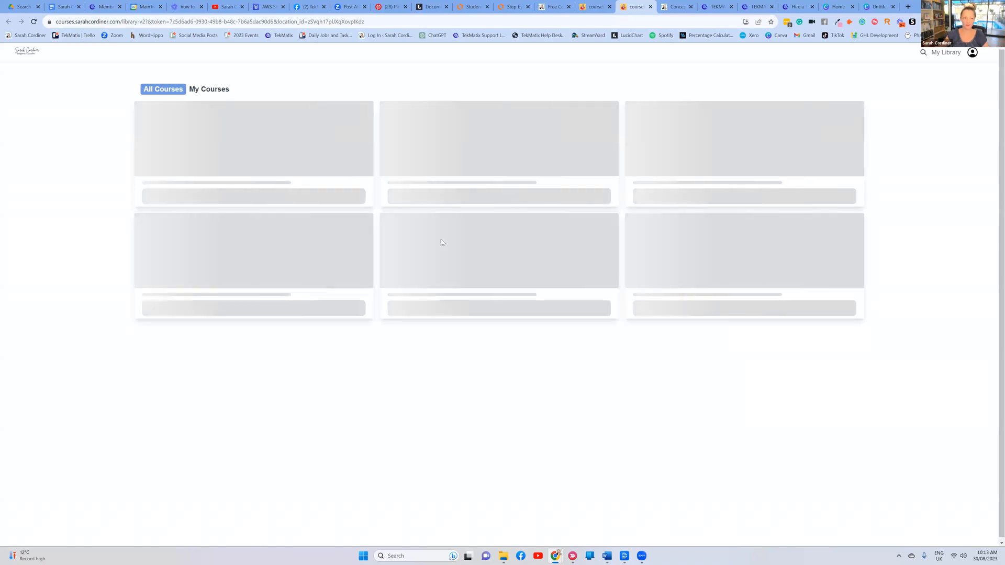
Filter the member library to My Courses and browse the enrolled courses
click(208, 90)
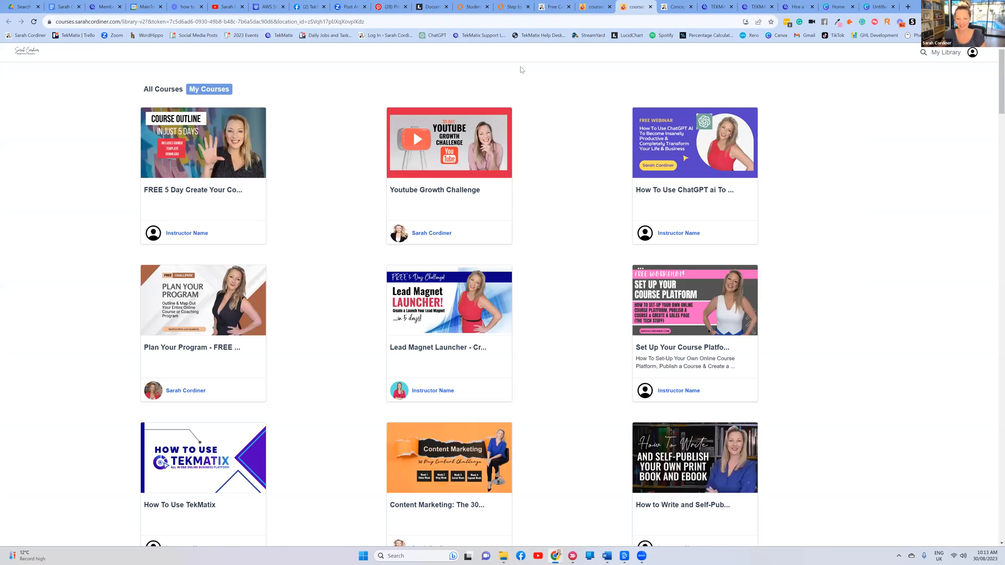
scroll(346, 110, down, 2)
scroll(345, 110, up, 2)
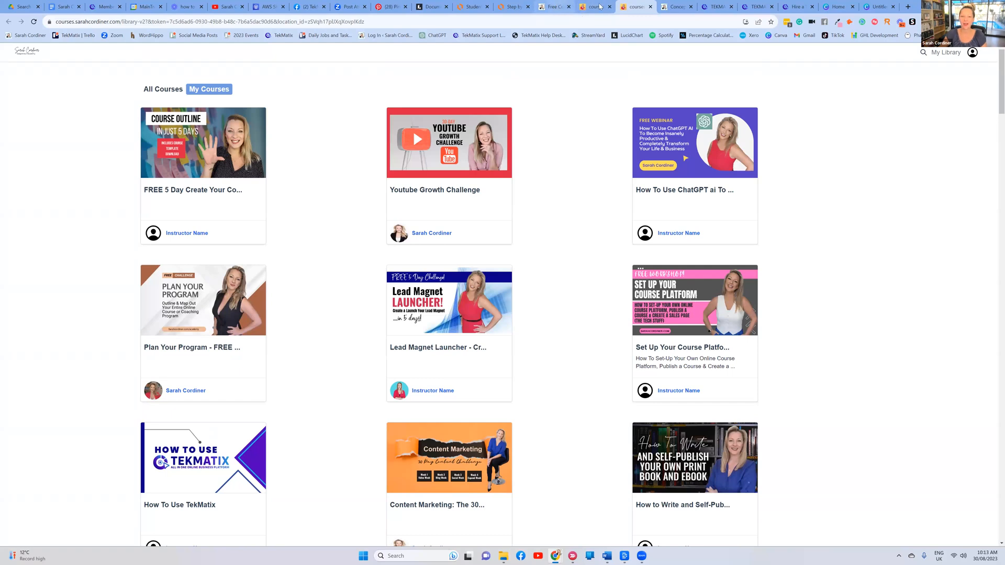
Return to the free workshop offer page and close the 'Thank you for signing up!' dialog
click(554, 6)
click(595, 7)
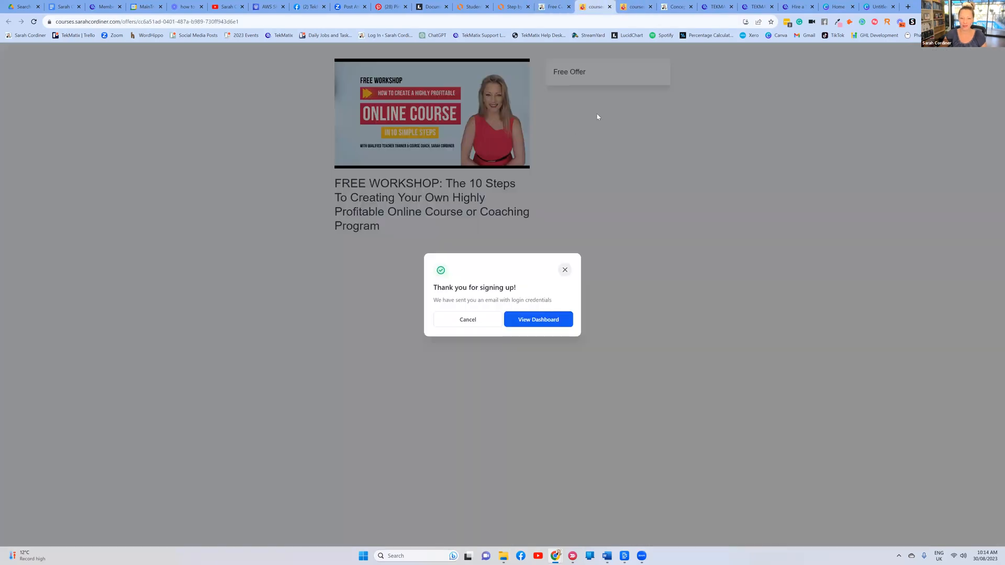
click(469, 319)
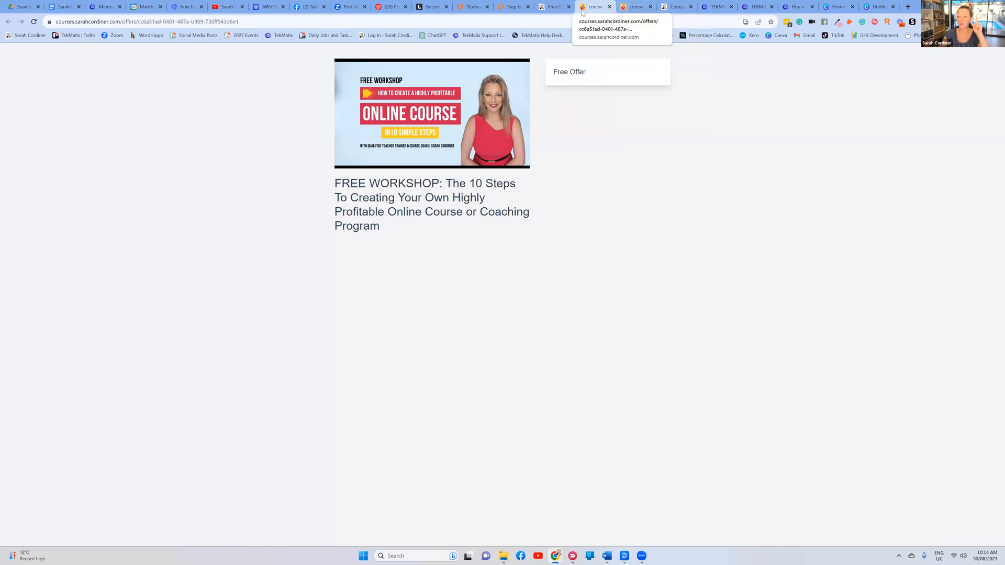
Open the $497 Standard Package checkout from the Concept to Course sales page
click(675, 7)
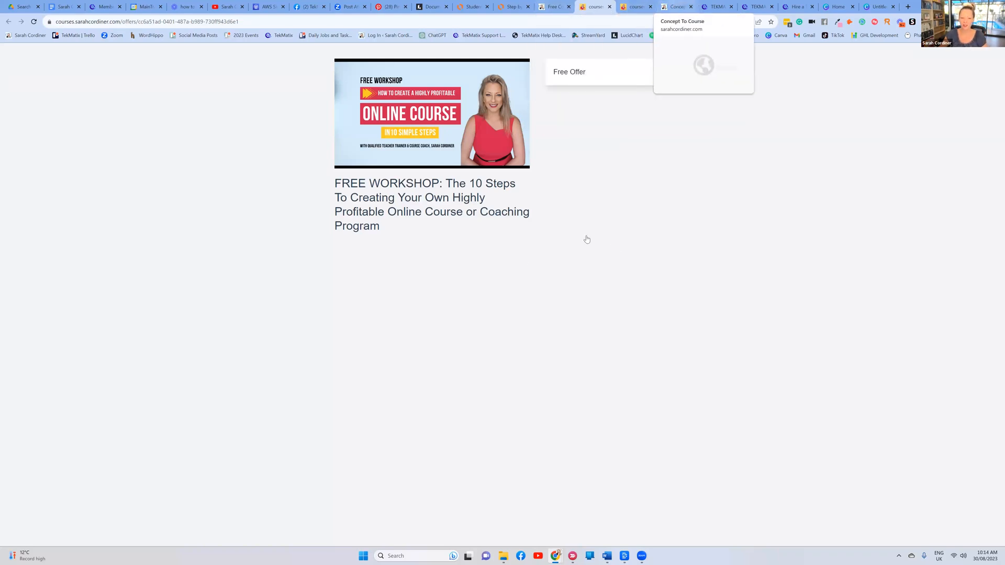
scroll(416, 408, up, 2)
click(426, 367)
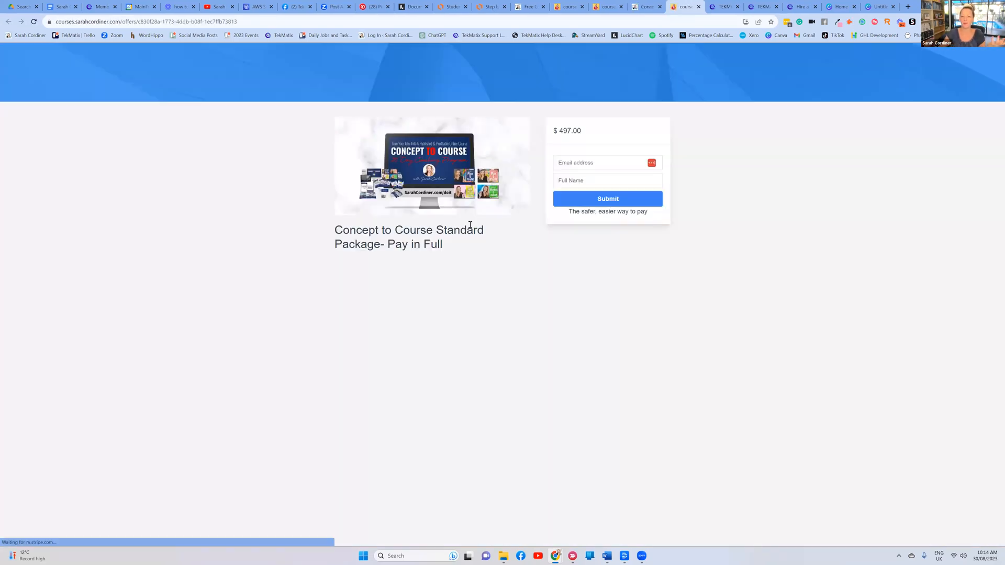
key(ctrl+shift+Tab)
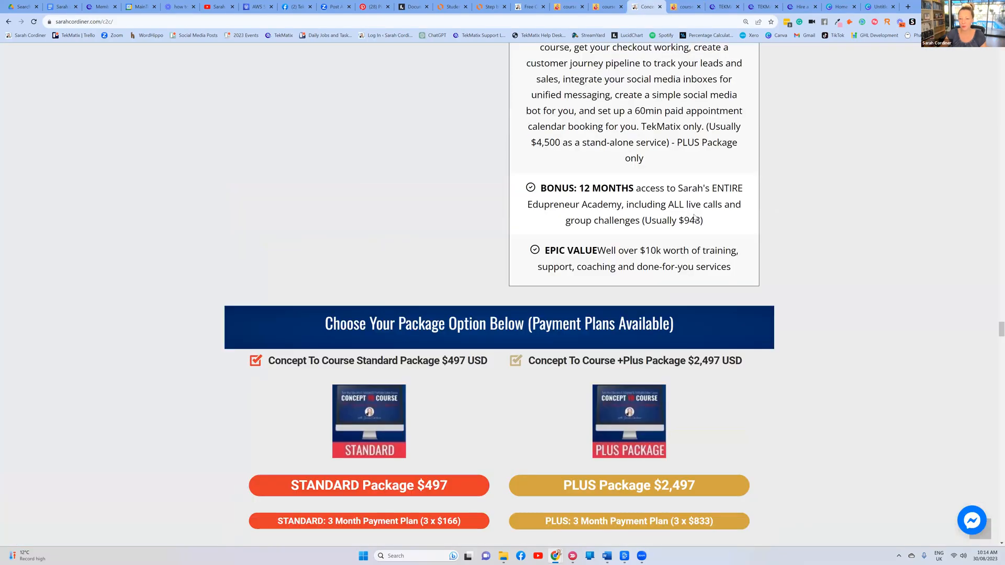
scroll(693, 215, up, 8)
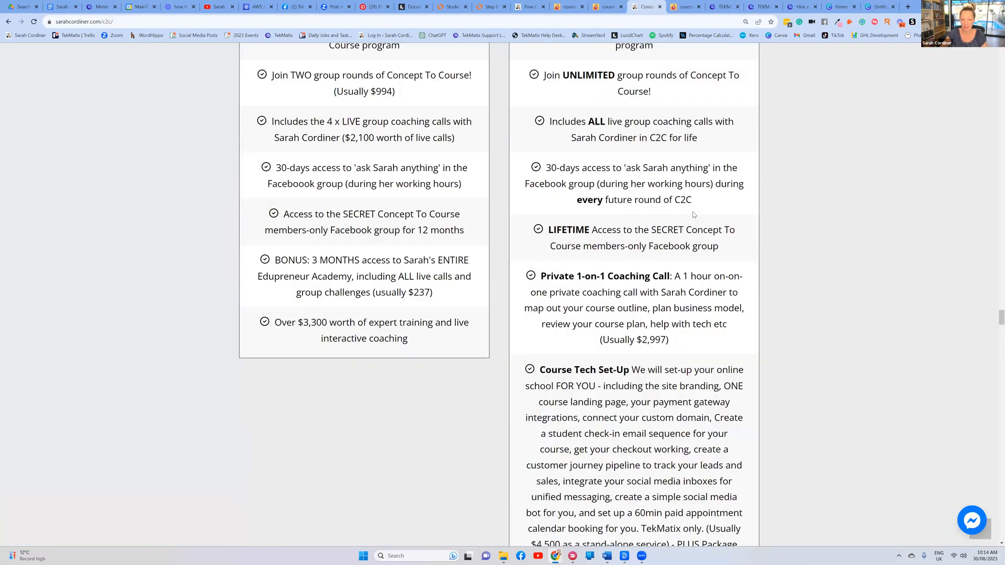
scroll(692, 209, up, 15)
scroll(692, 157, down, 8)
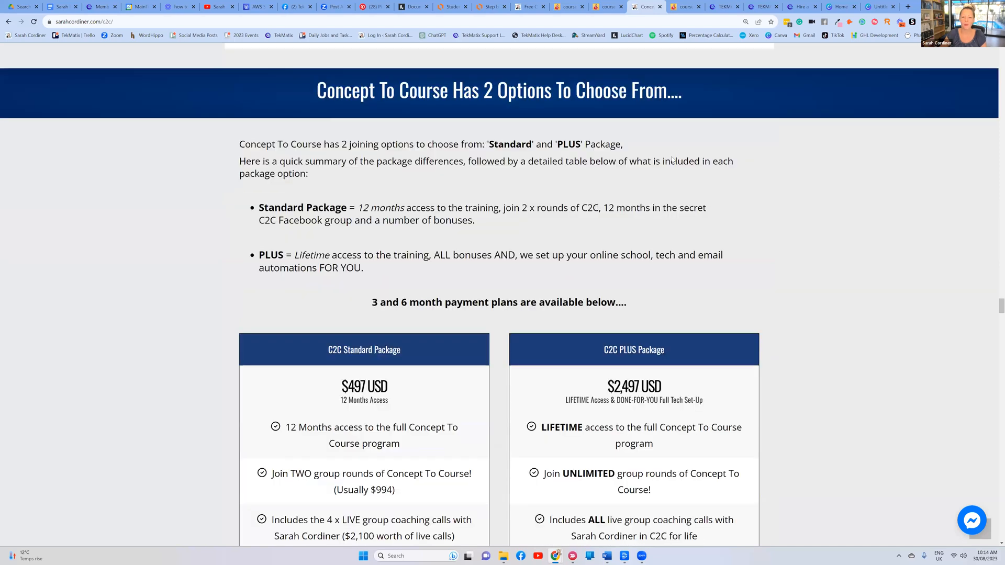
scroll(375, 335, down, 3)
scroll(643, 259, down, 16)
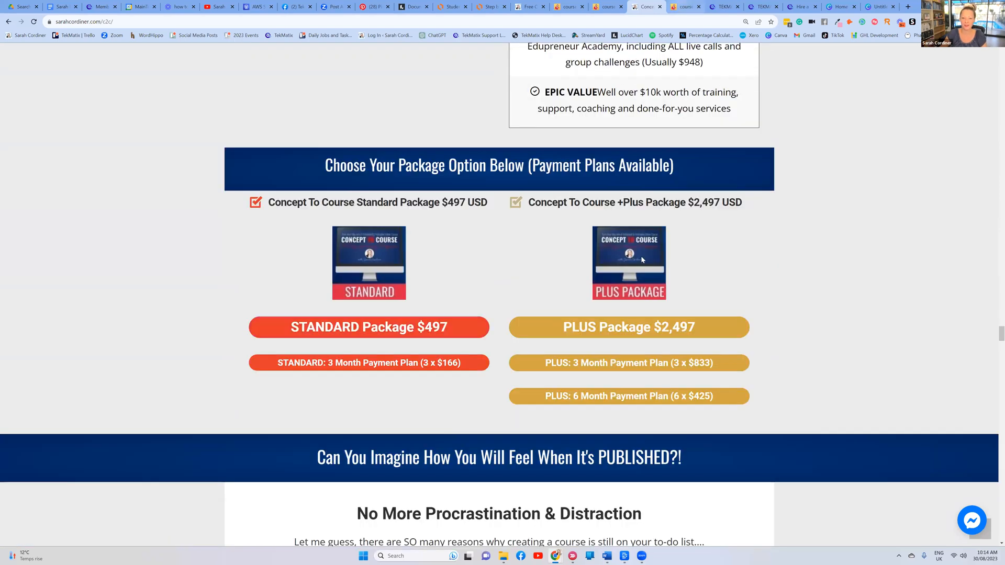
key(ctrl+Tab)
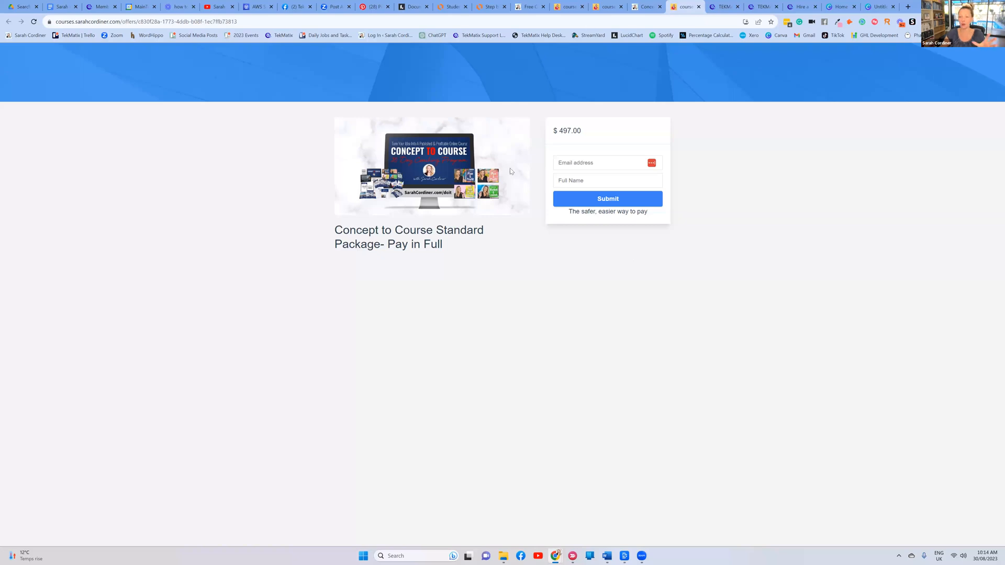
Review the sales page packages again and come back to the Standard Package checkout
key(ctrl+shift+Tab)
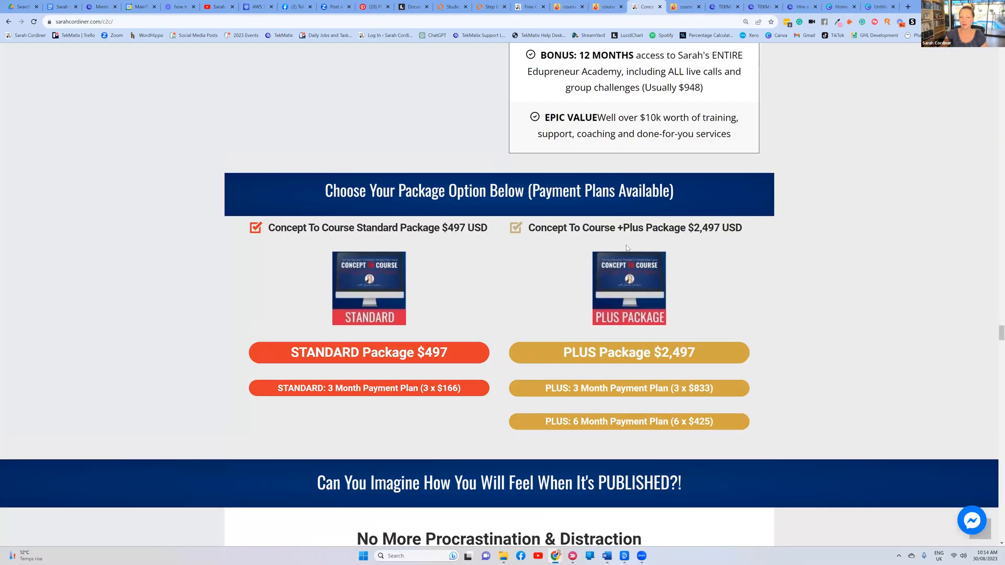
scroll(625, 245, up, 3)
scroll(625, 245, up, 15)
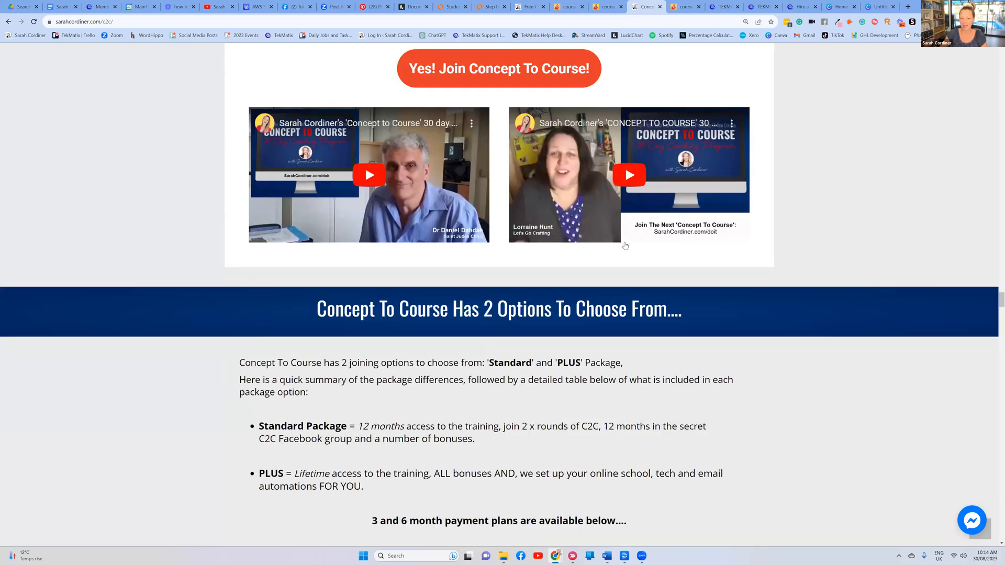
scroll(617, 246, up, 3)
scroll(609, 244, up, 12)
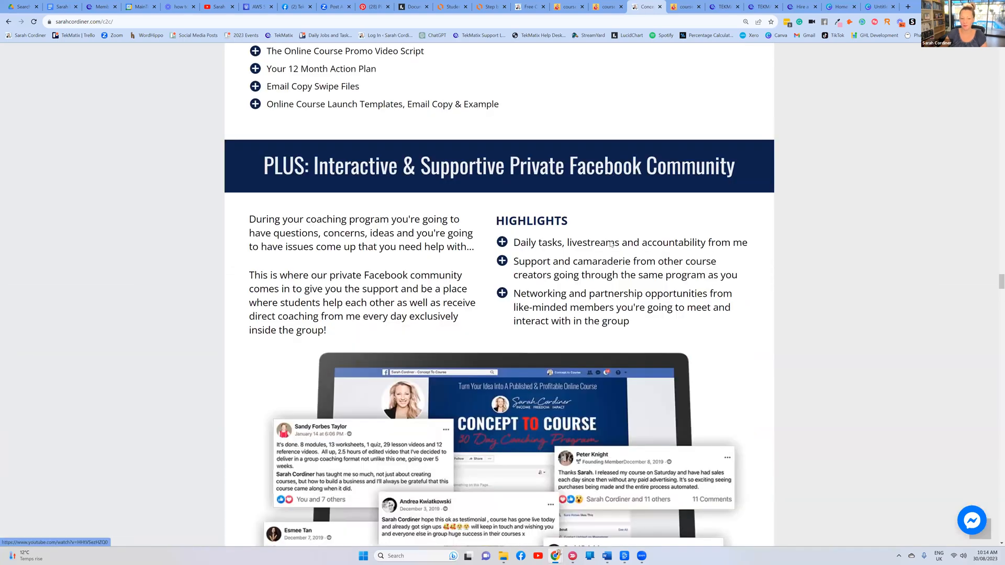
scroll(614, 243, up, 6)
scroll(397, 250, down, 4)
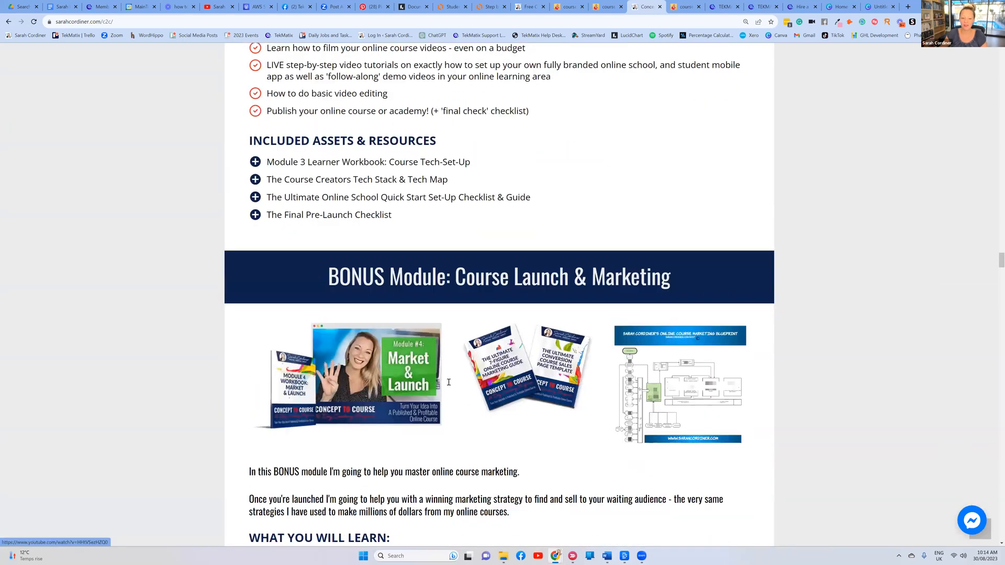
scroll(396, 250, down, 15)
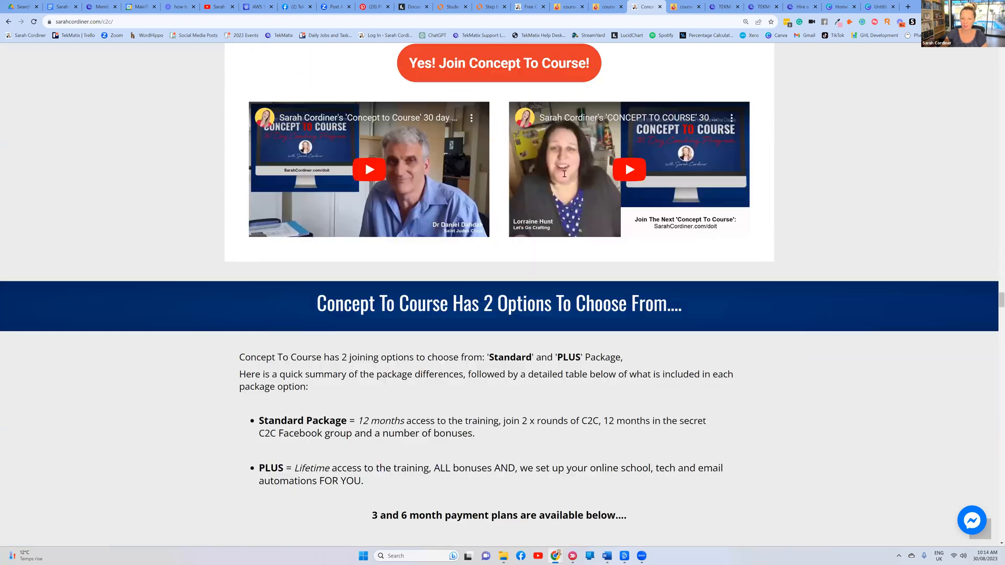
scroll(588, 114, down, 15)
key(ctrl+Tab)
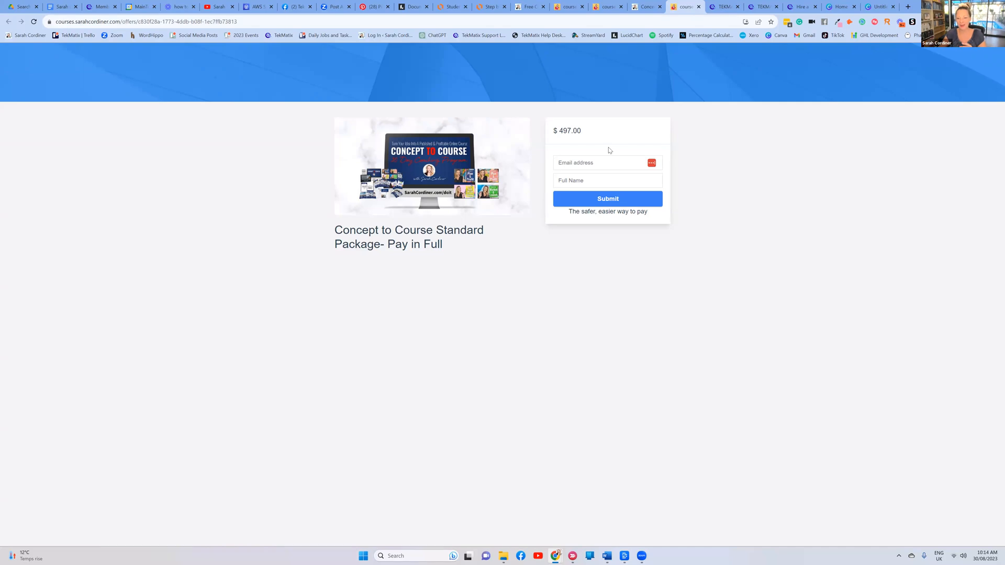
Fill the $497 Standard Package checkout with the buyer's email and full name and submit
drag(549, 132, 652, 148)
click(633, 139)
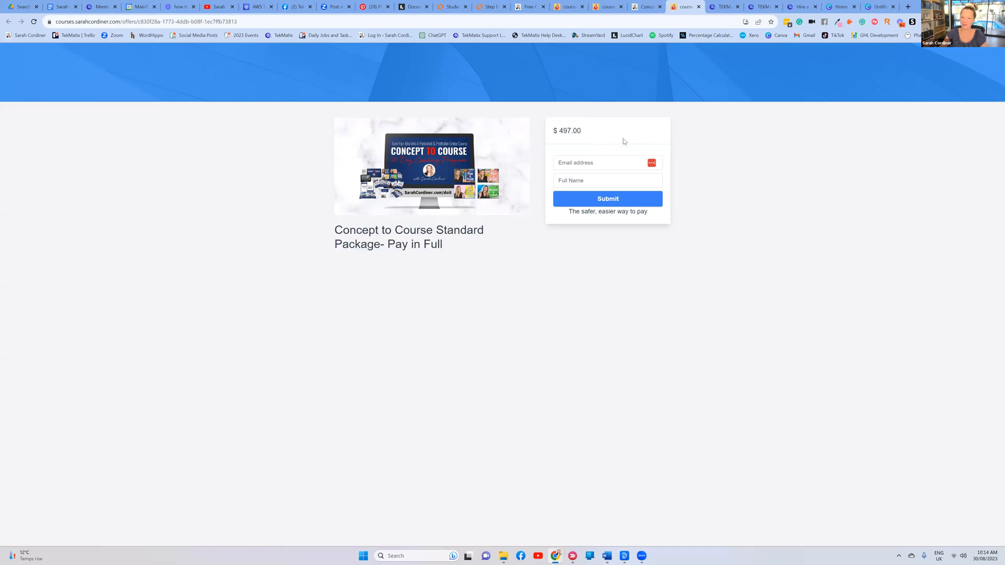
click(595, 164)
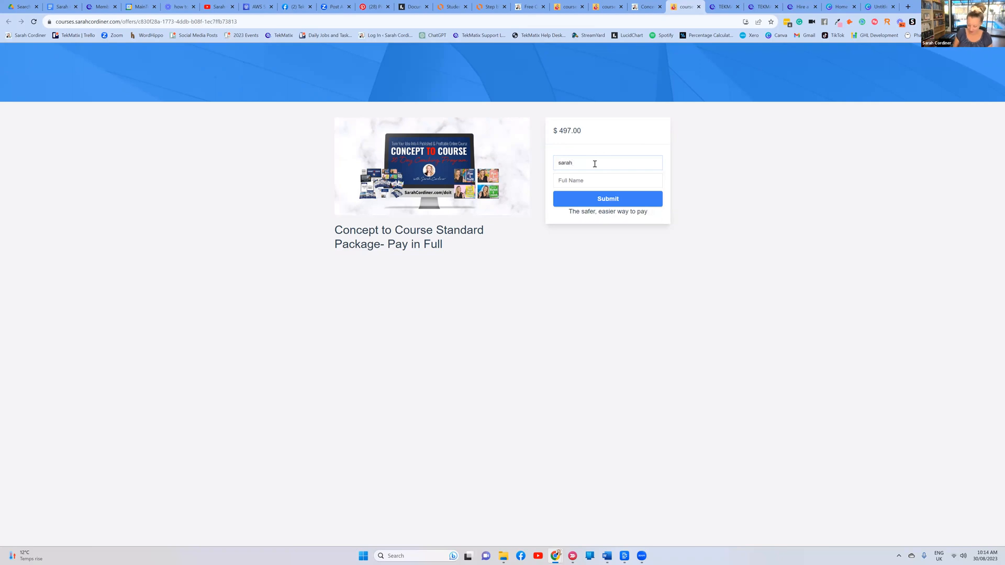
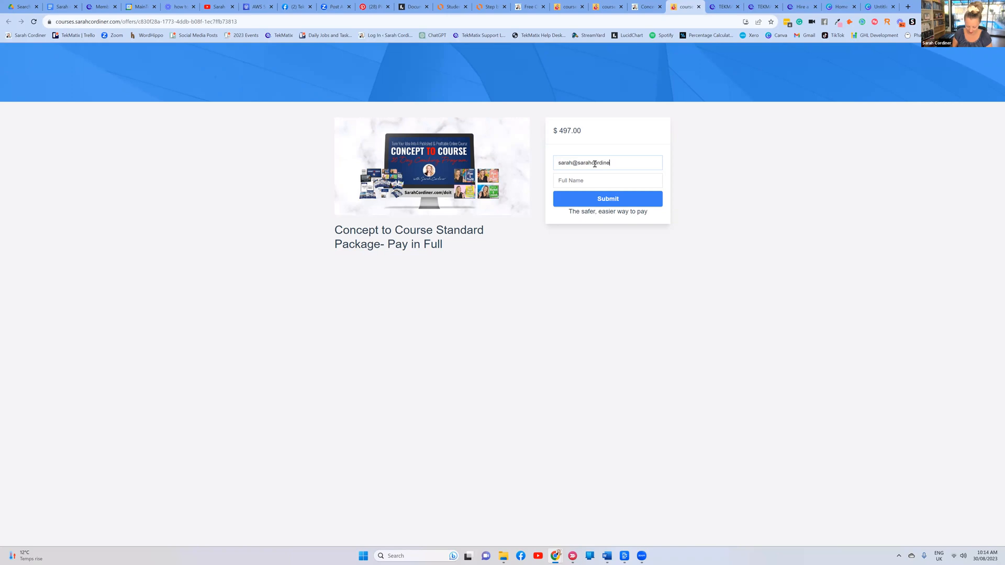
click(591, 179)
text(sarah)
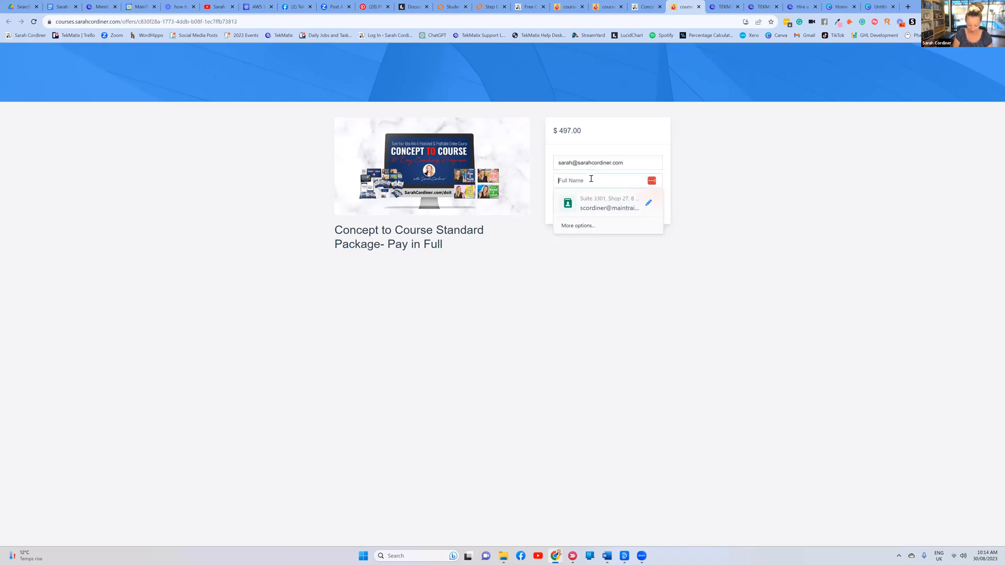
text( cordiner)
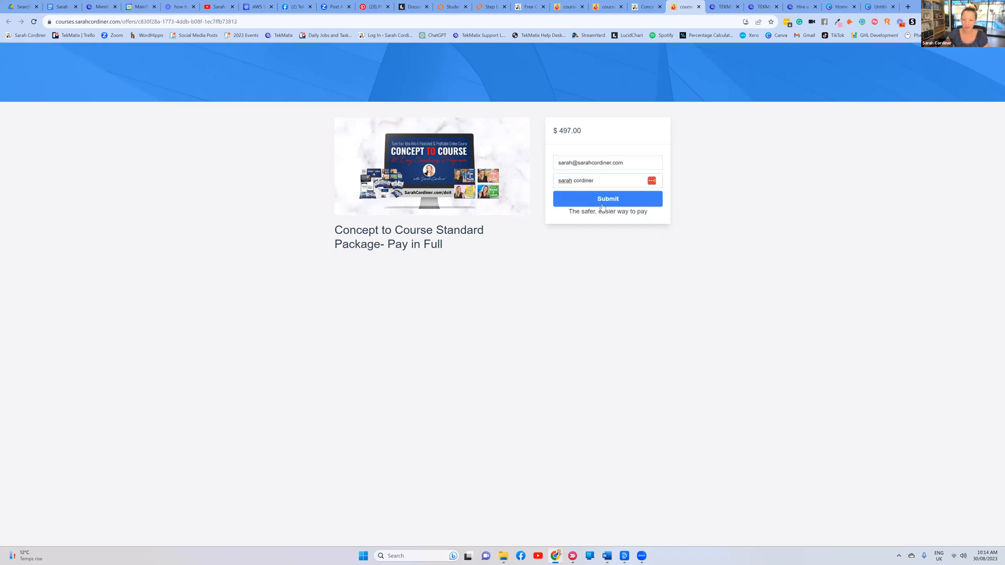
click(604, 200)
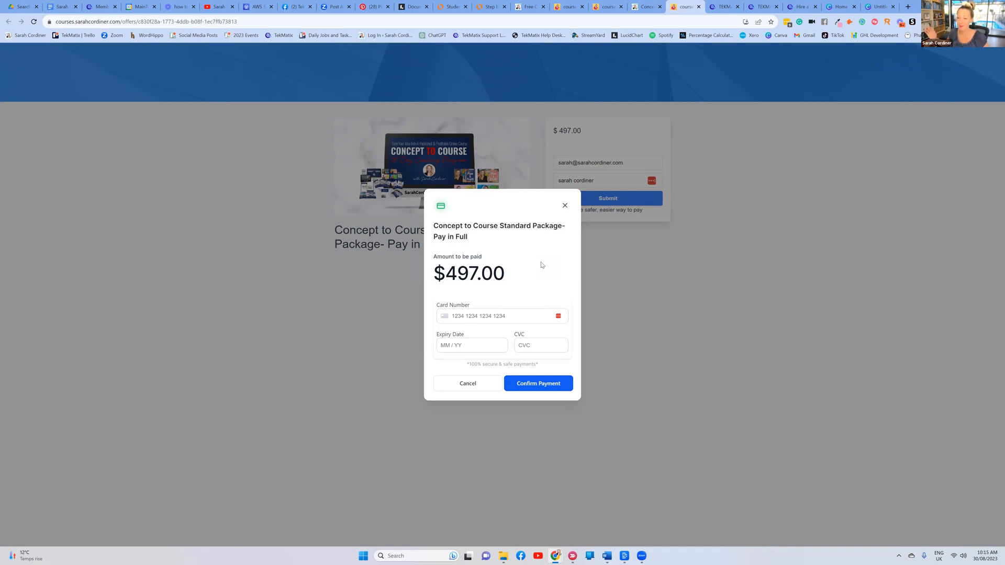
Review the $497.00 amount in the payment popup and close it without paying
drag(512, 276, 445, 274)
click(524, 291)
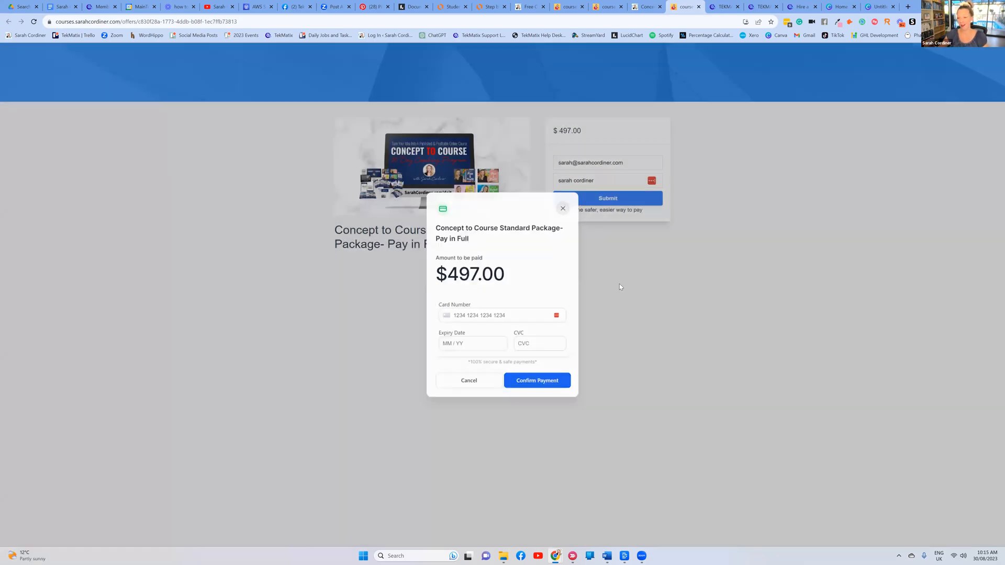
click(619, 283)
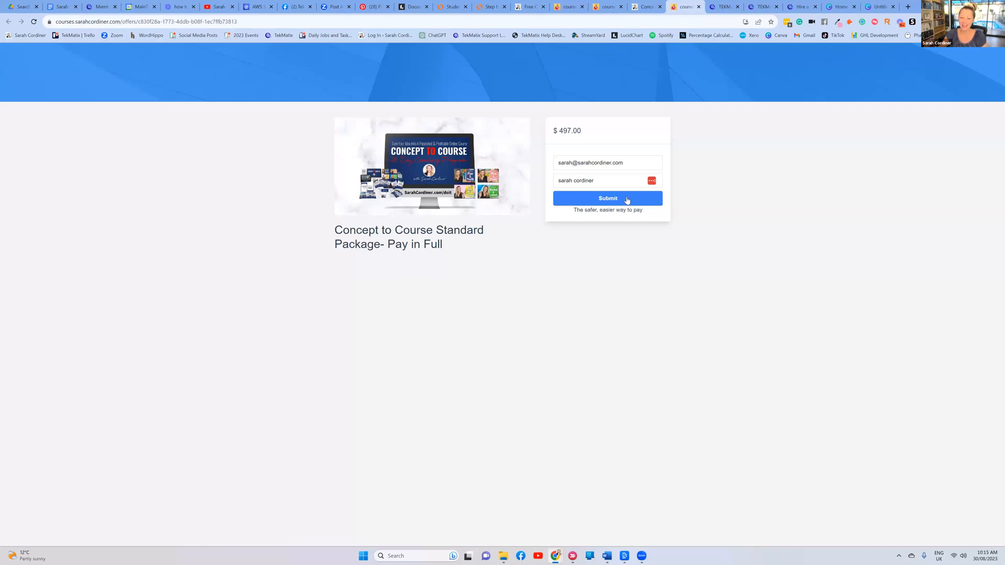
click(610, 201)
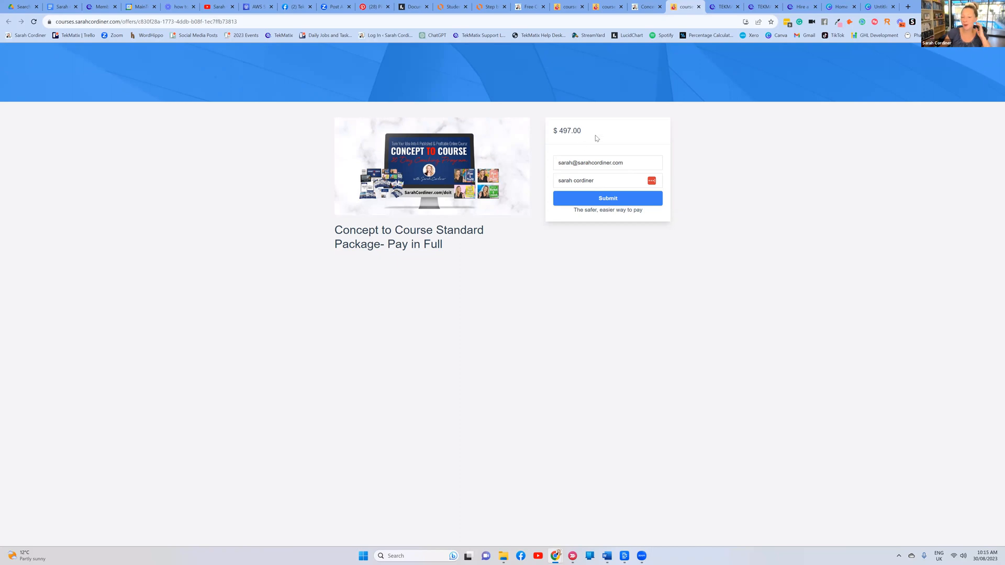
Highlight the product title and $497.00 price on the checkout page several times
drag(576, 130, 505, 133)
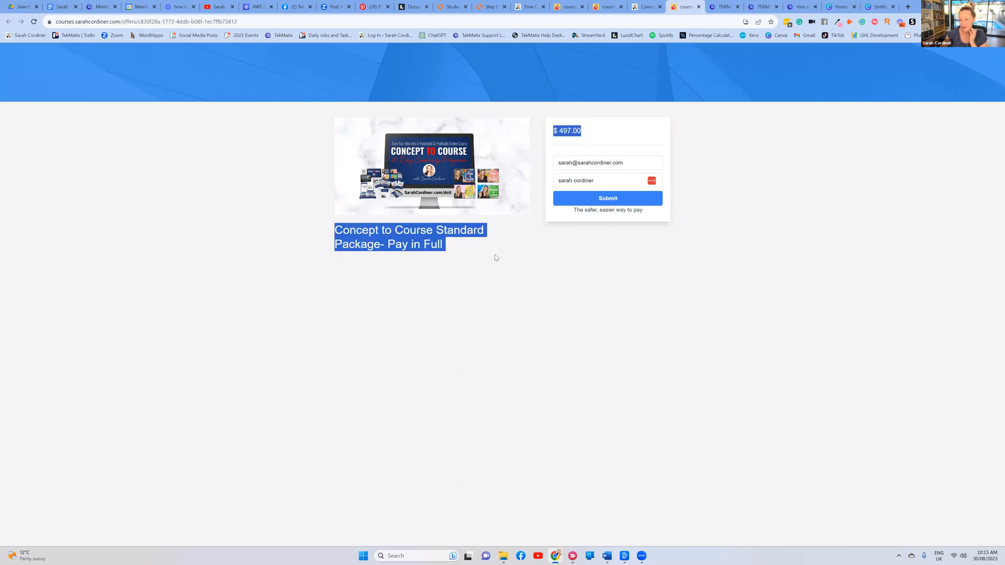
click(528, 266)
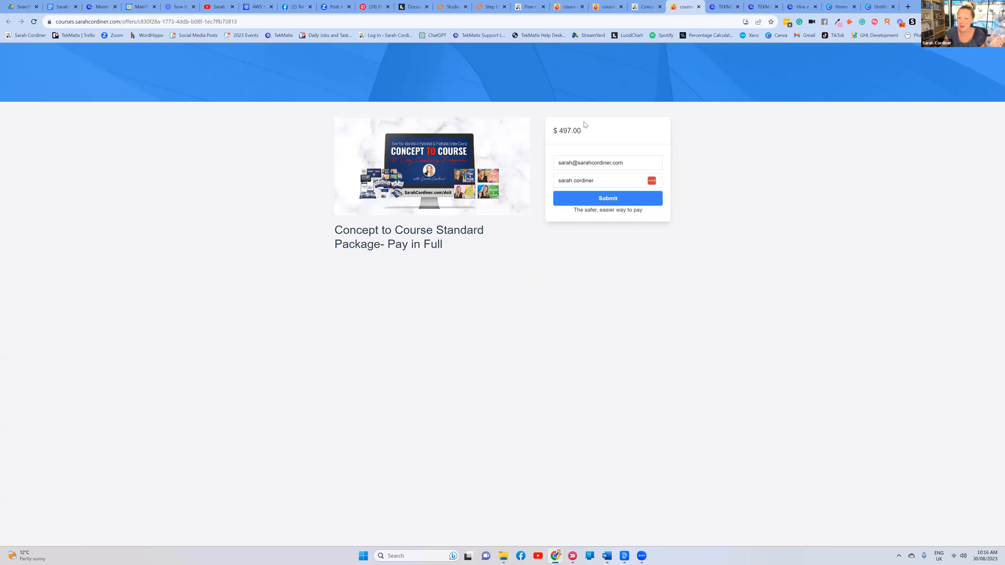
drag(585, 125, 563, 149)
click(789, 186)
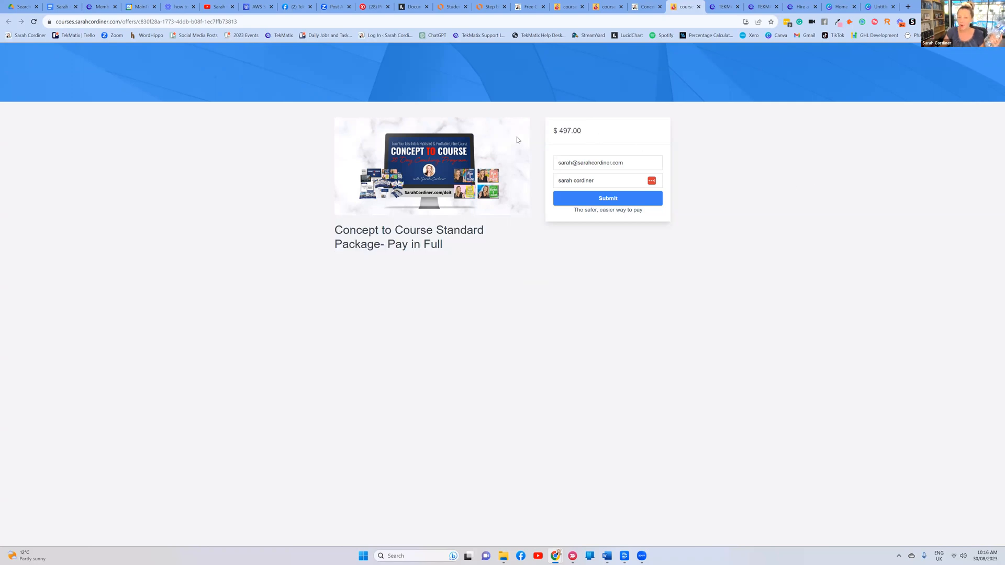
drag(518, 140, 821, 146)
click(830, 156)
drag(597, 128, 519, 138)
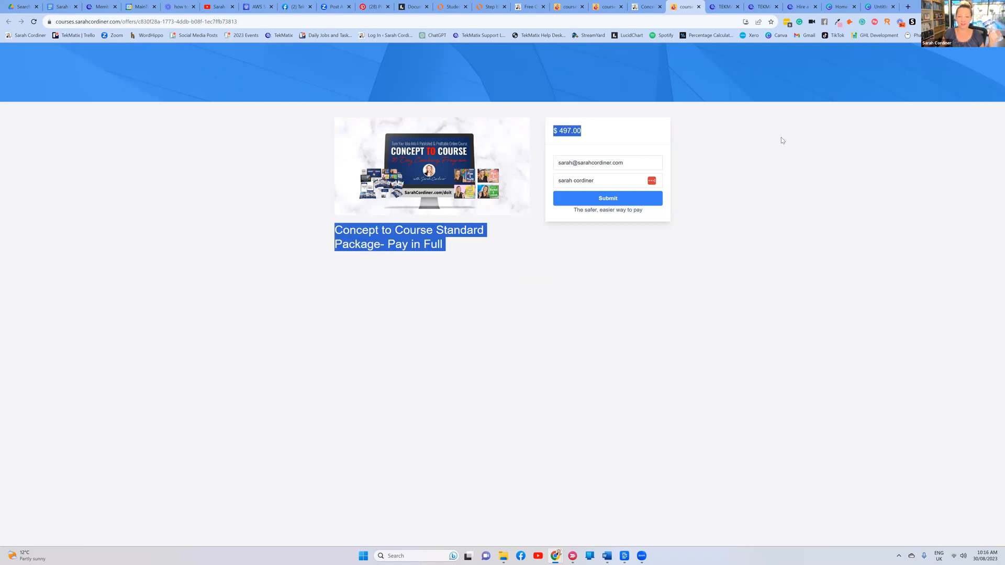
click(775, 177)
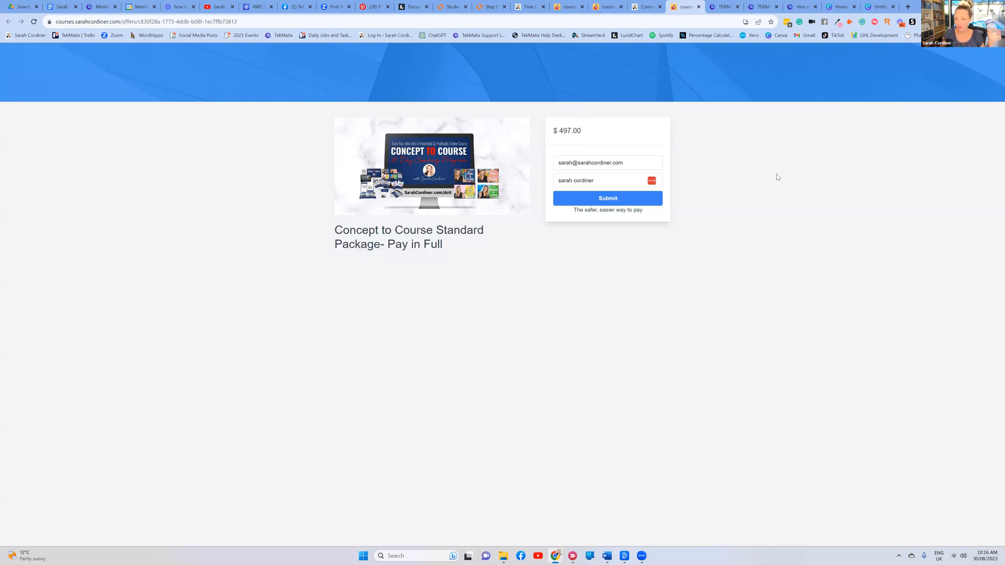
drag(584, 135, 696, 180)
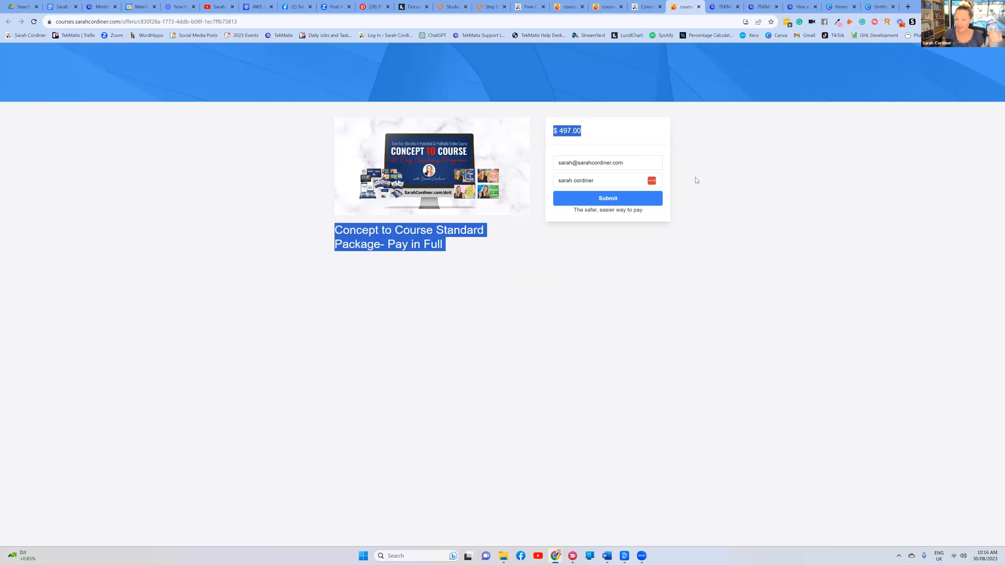
click(790, 179)
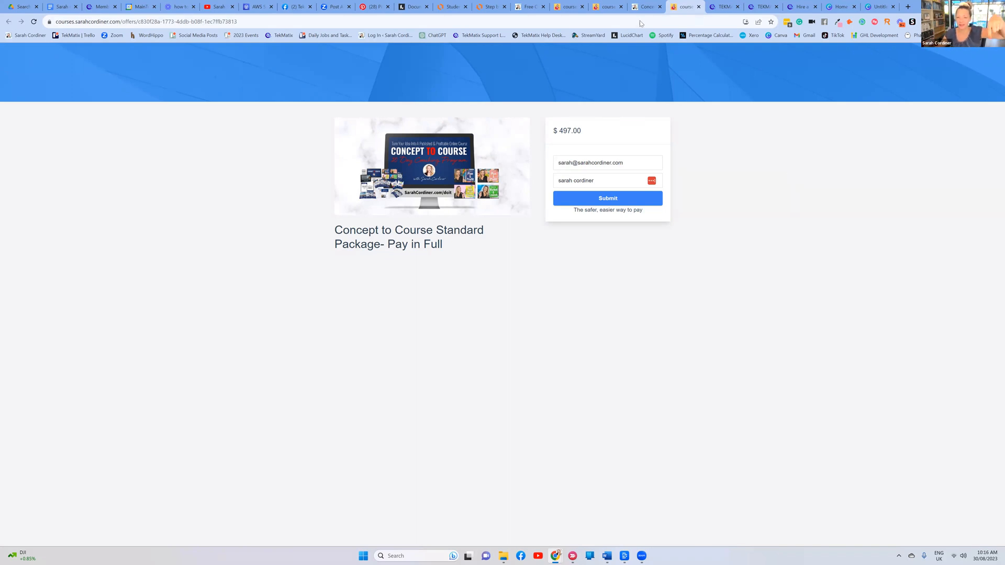
Navigate to Courses > Product Offers in TekMatix's top navigation
key(ctrl+shift+Tab)
scroll(466, 170, down, 3)
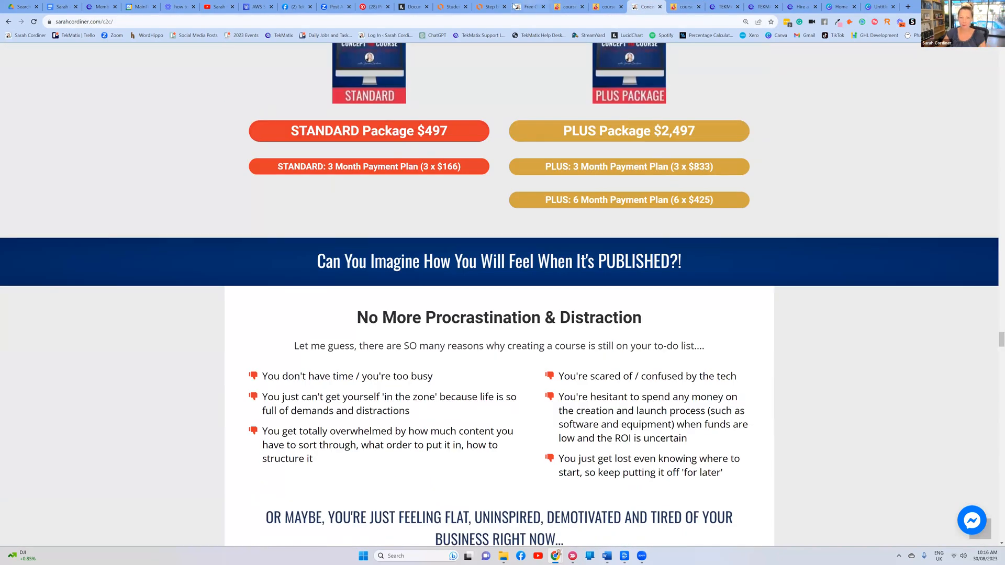
click(99, 8)
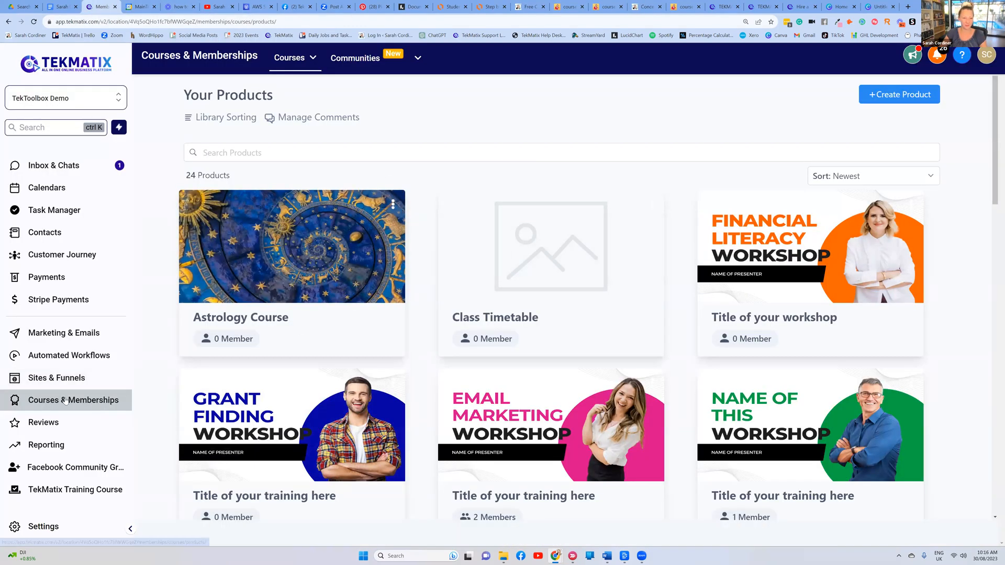
click(293, 61)
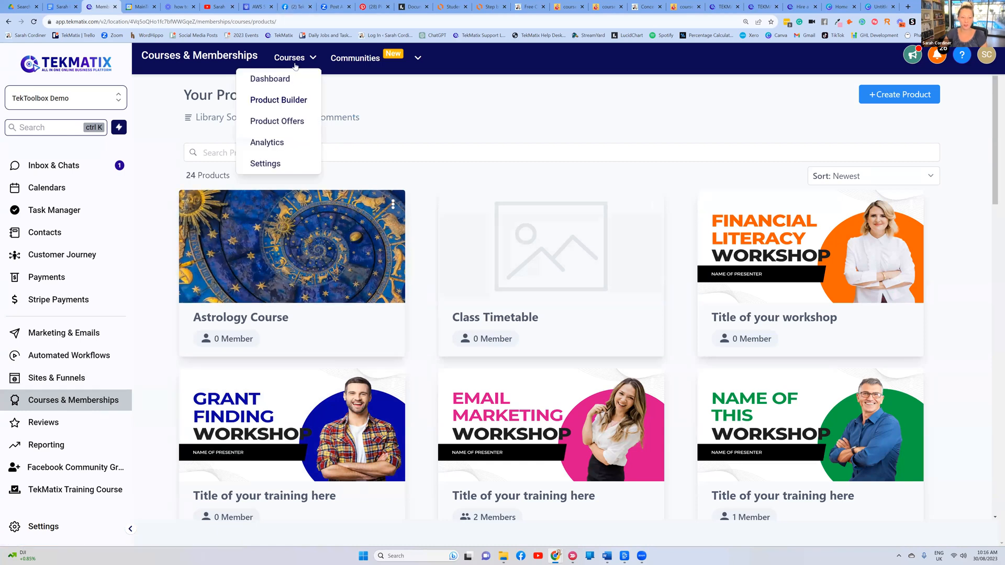
click(277, 123)
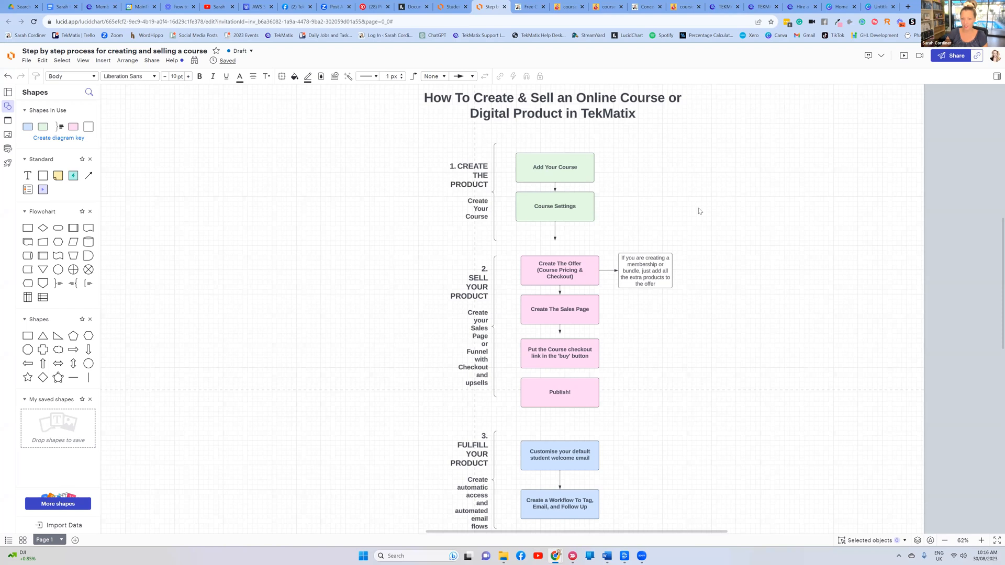
Zoom in on the flowchart's Create The Offer box, then return to TekMatix's Your Offers page
key(ctrl+plus)
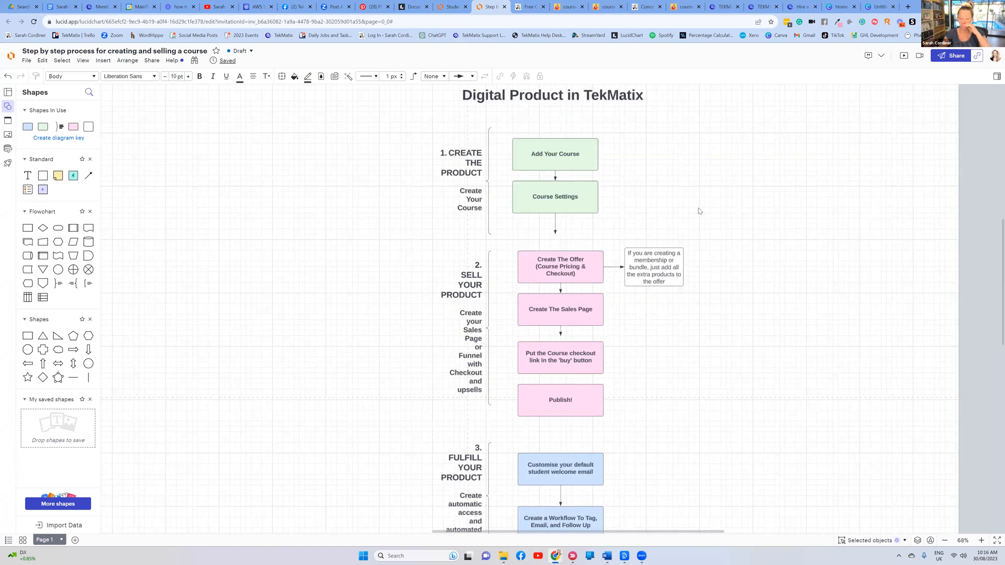
scroll(699, 211, up, 2)
scroll(637, 249, down, 1)
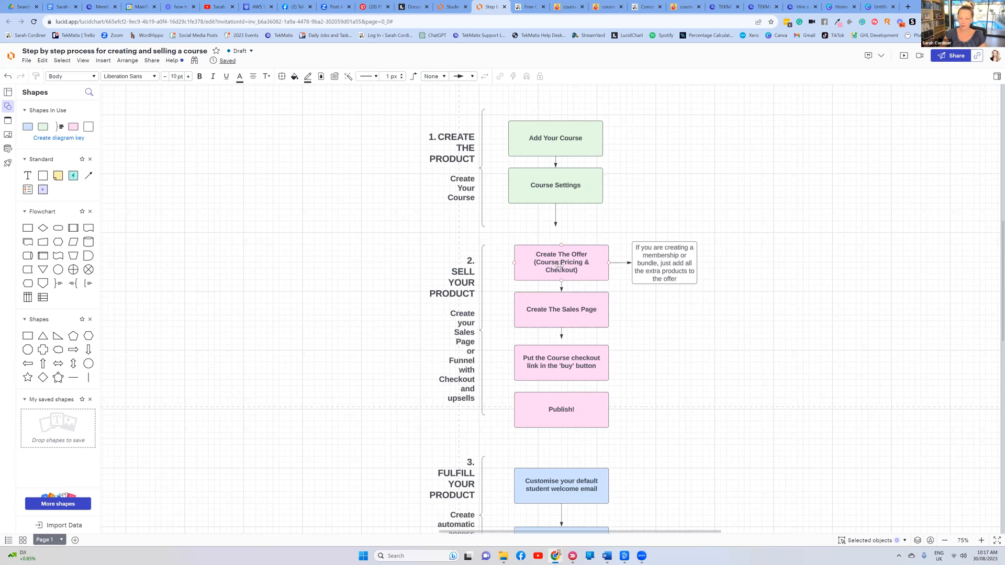
click(587, 279)
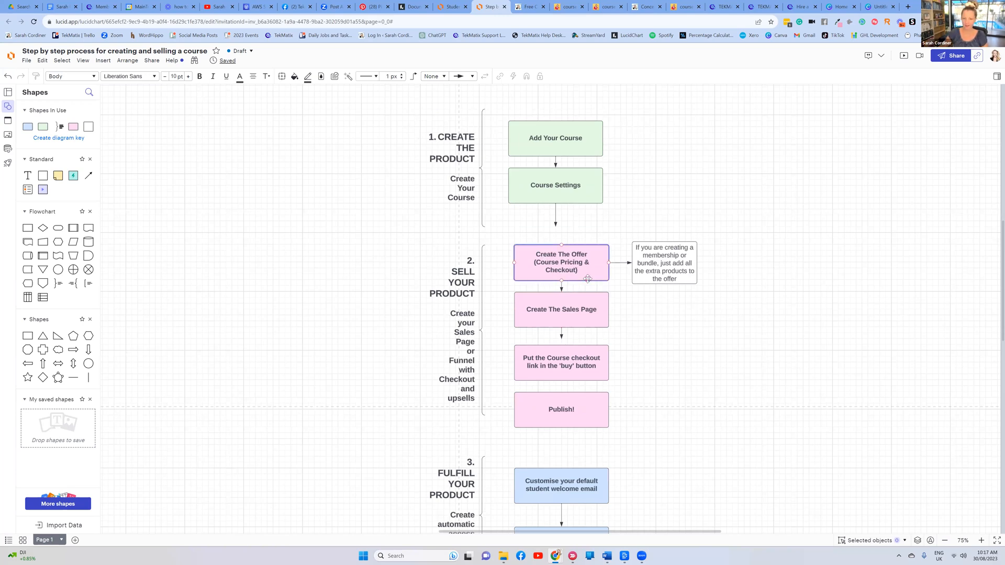
scroll(587, 279, up, 5)
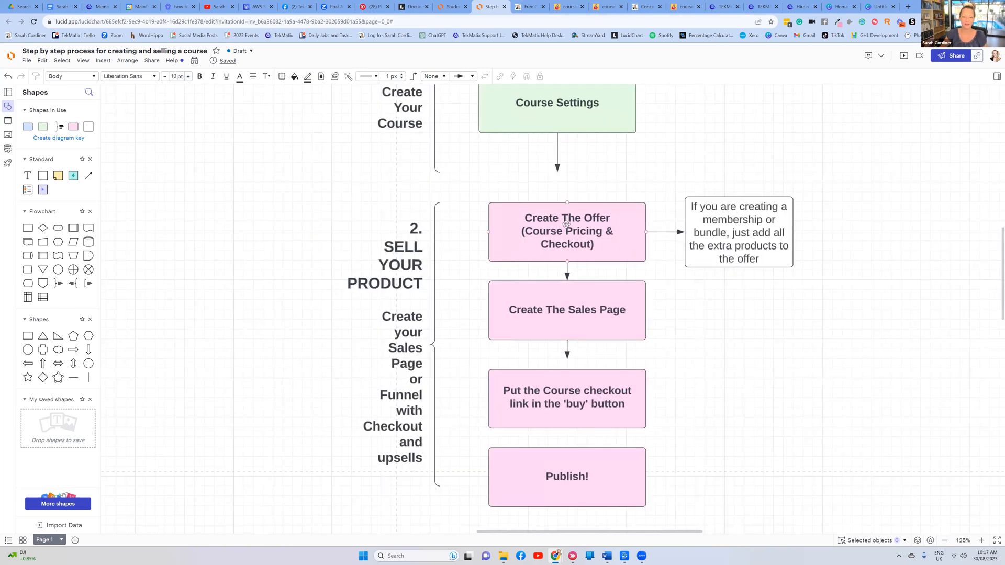
click(547, 239)
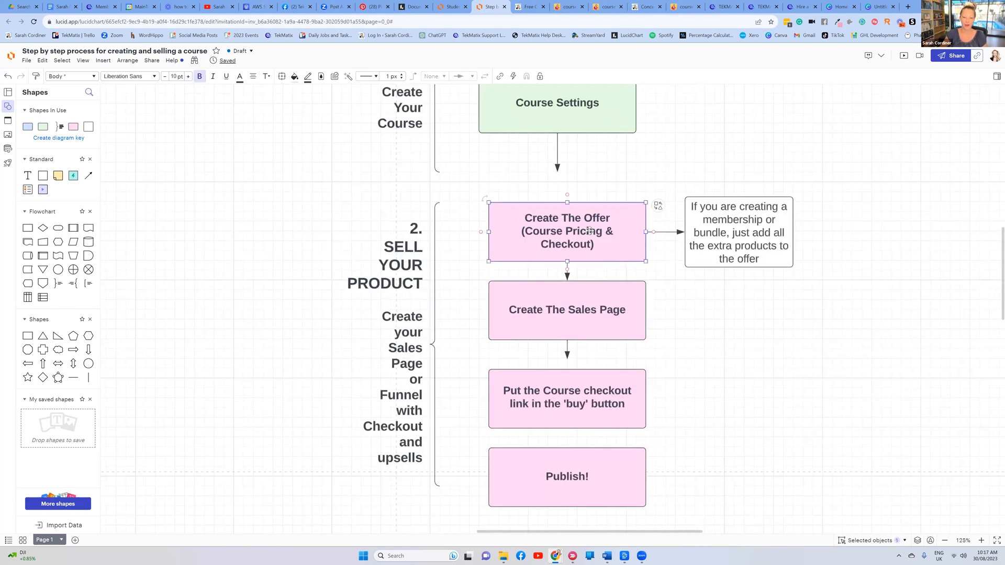
click(100, 6)
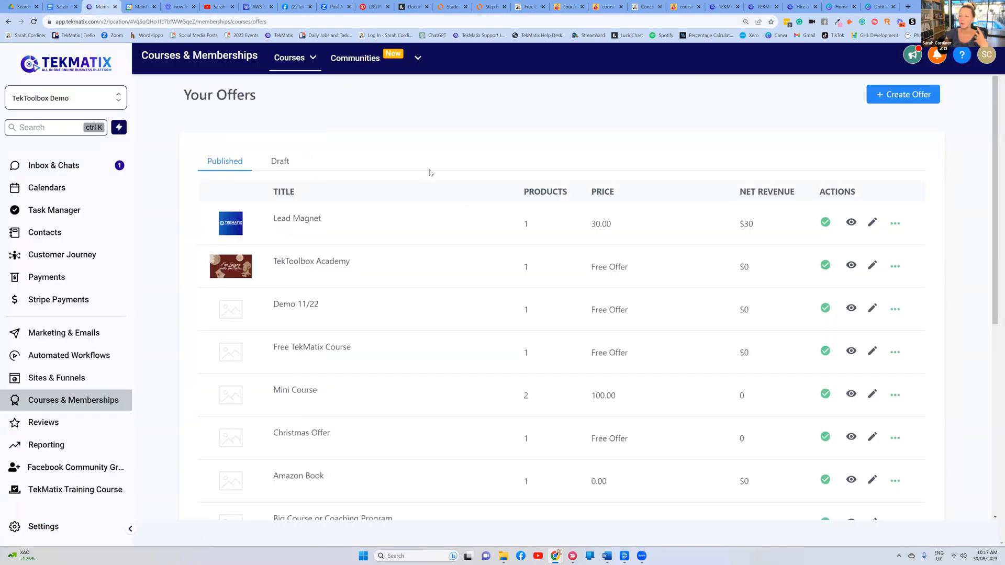
click(573, 4)
click(687, 5)
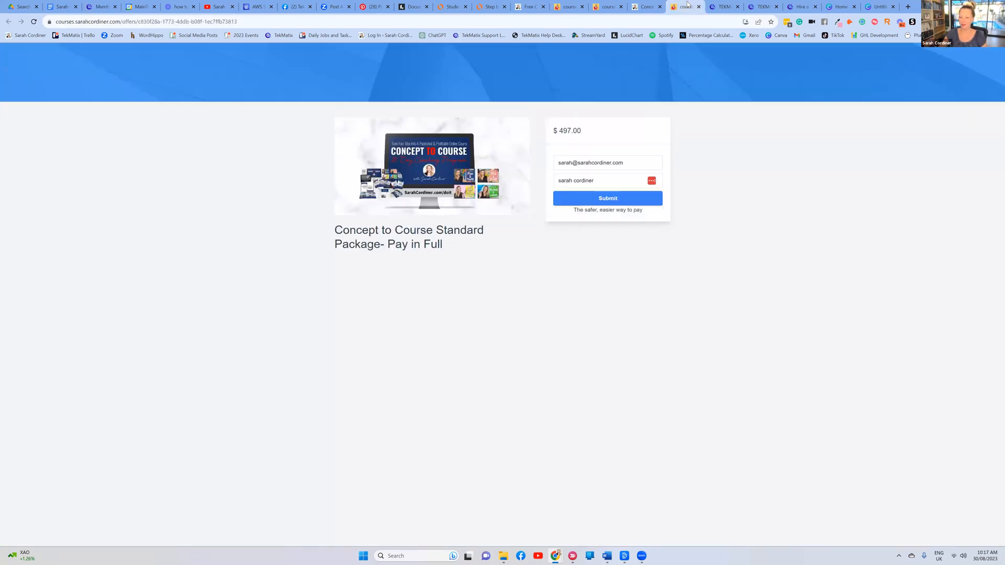
click(97, 5)
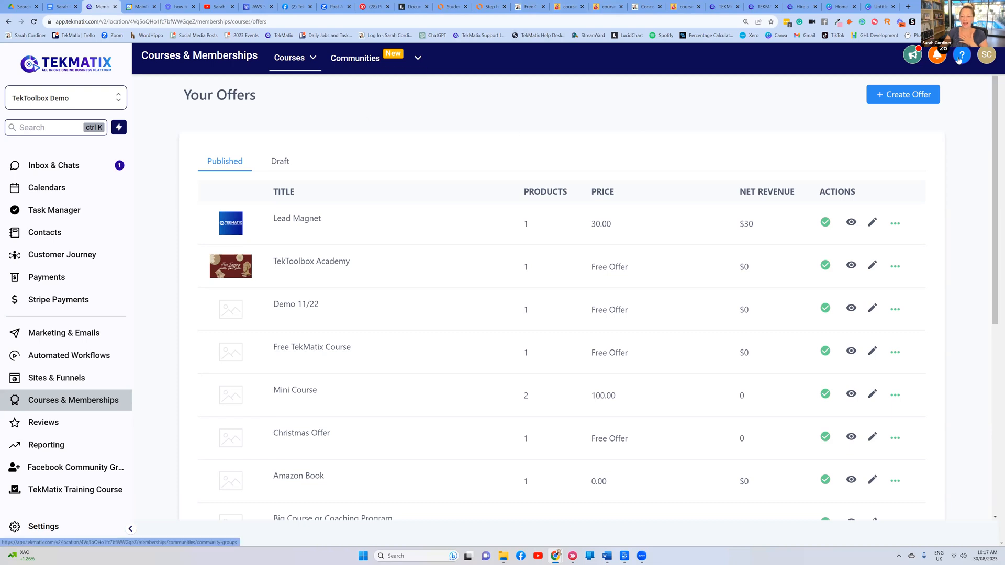
Create a new offer titled 'Astrology Course - Lite Package'
click(889, 101)
click(424, 181)
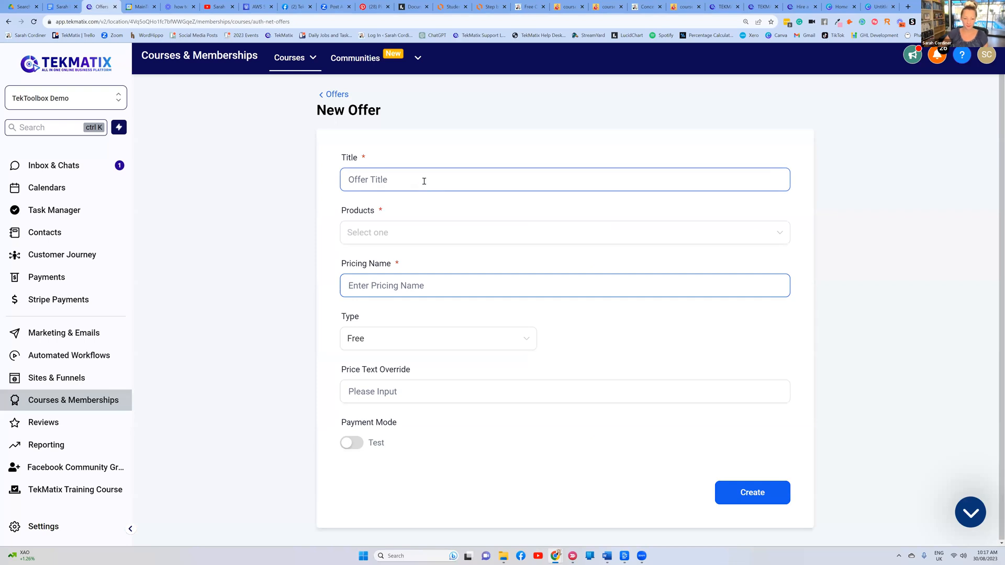
text(Astrology C)
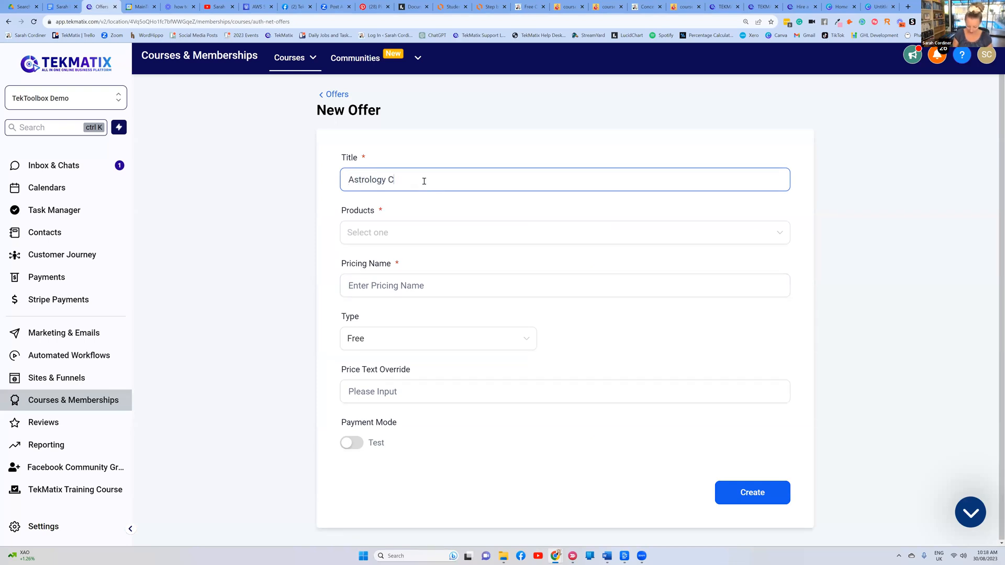
text(ourse -)
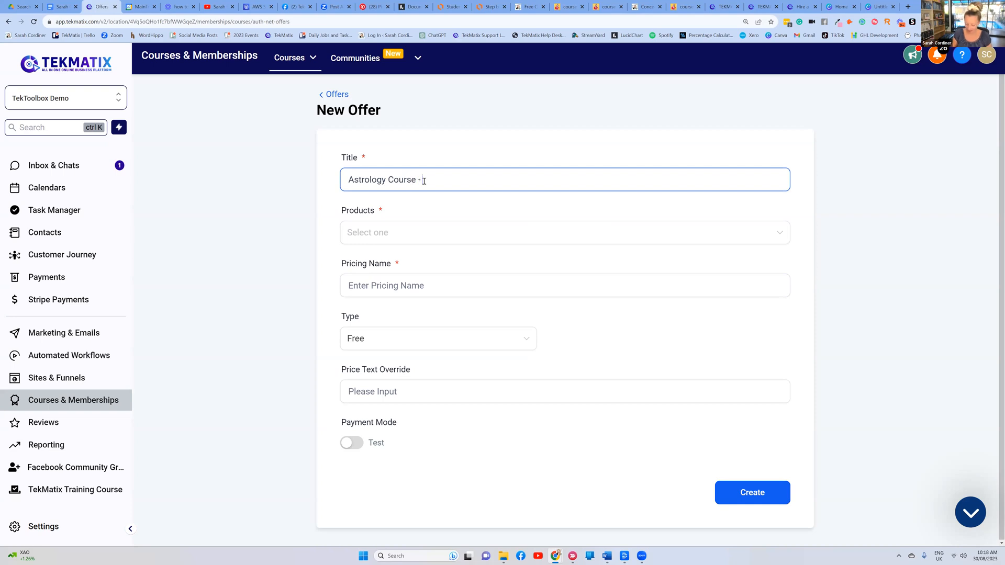
text( Lite Package)
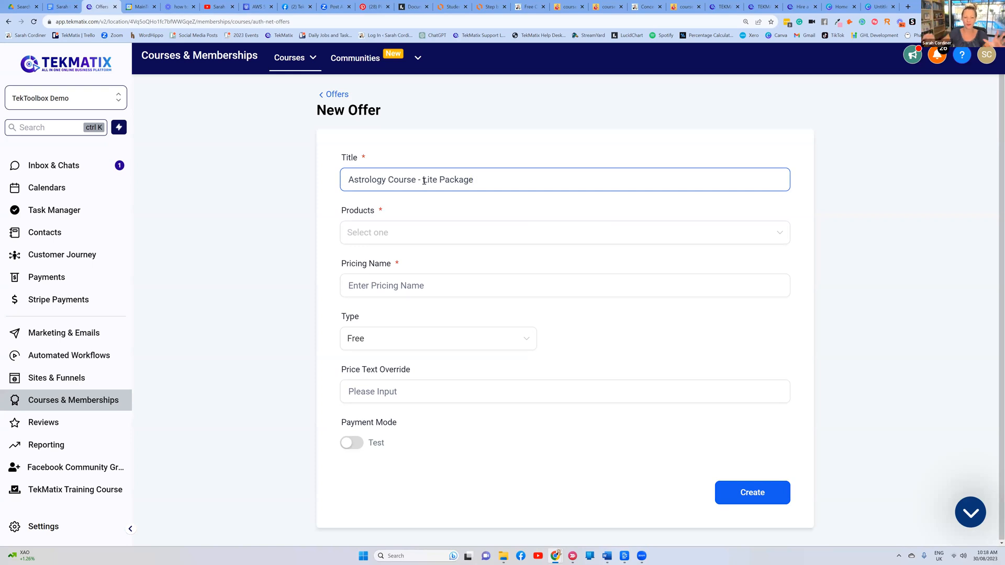
Select Astrology Course as the offer's product
click(381, 233)
scroll(415, 307, down, 3)
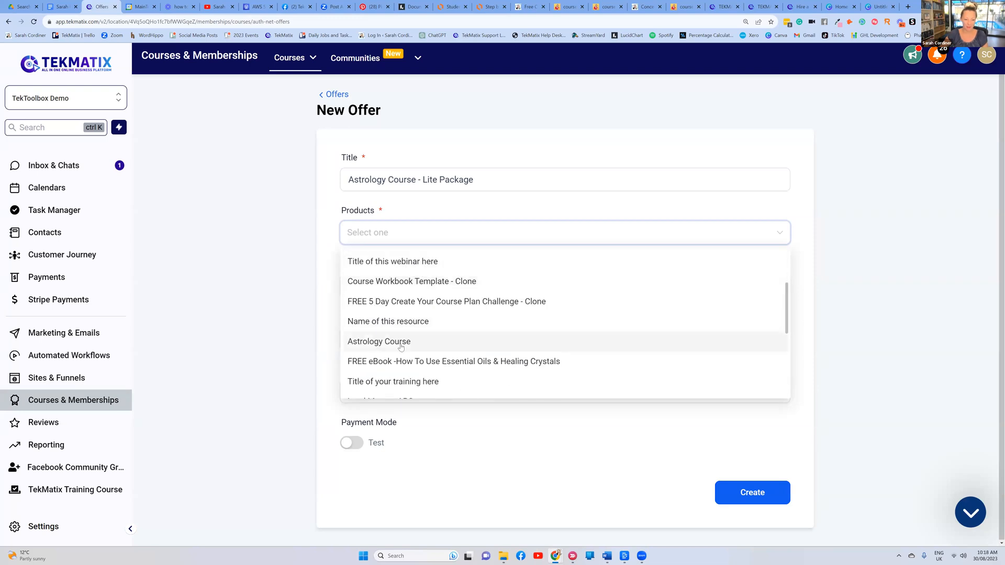
click(409, 343)
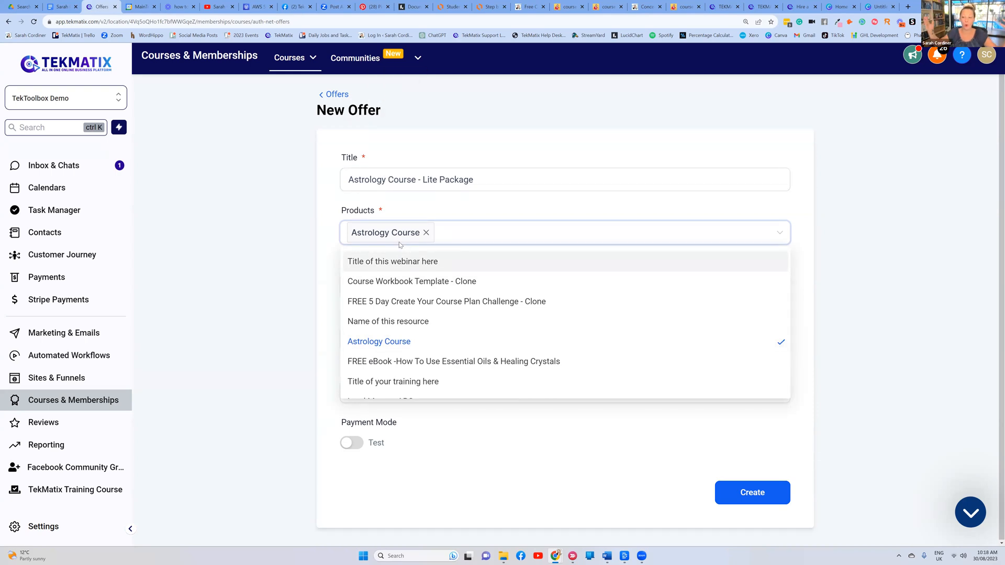
click(395, 229)
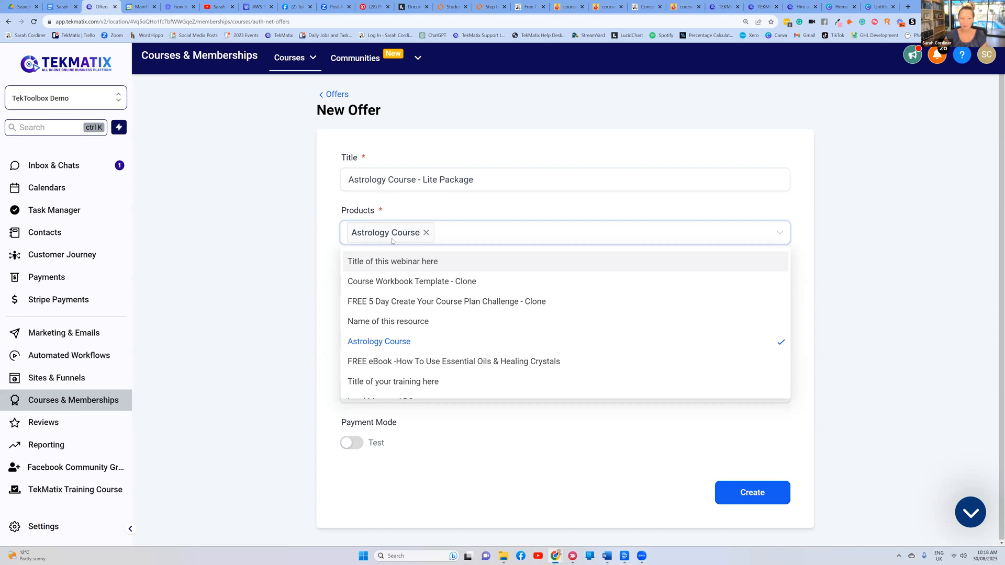
click(414, 214)
click(379, 285)
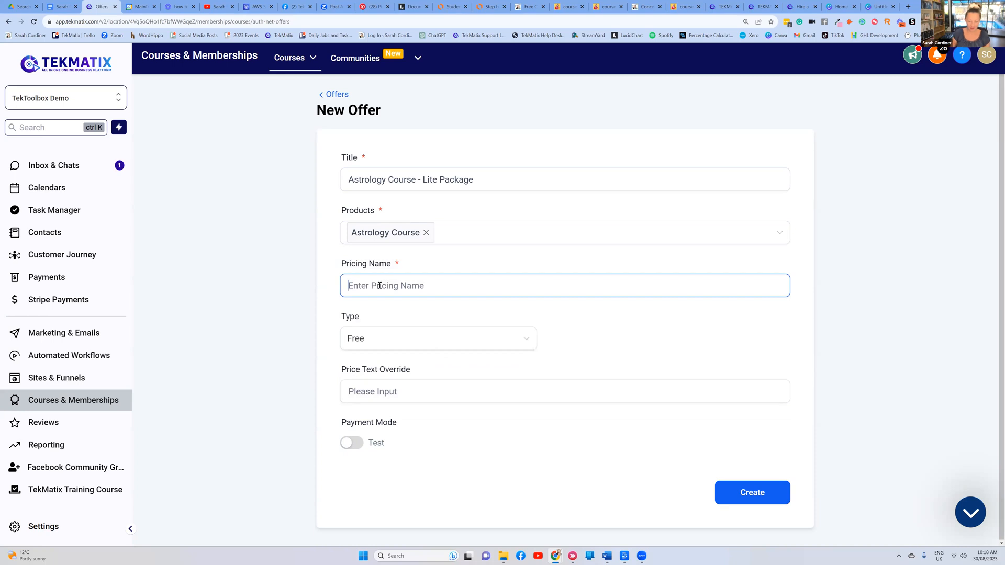
Copy the offer title into Pricing Name as 'Astrology Course - Lite Package'
drag(478, 180, 328, 173)
key(ctrl+c)
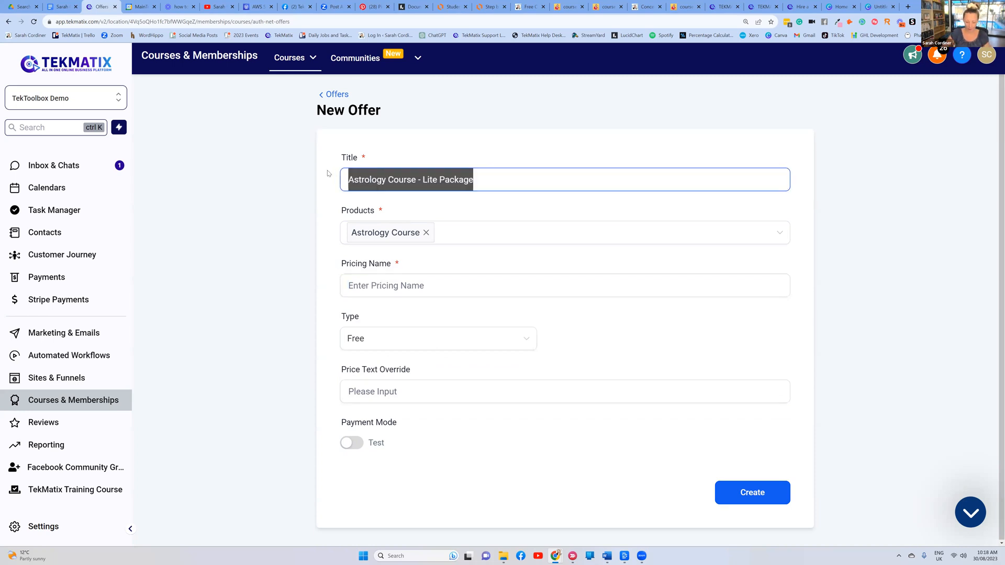
click(369, 283)
key(ctrl+v)
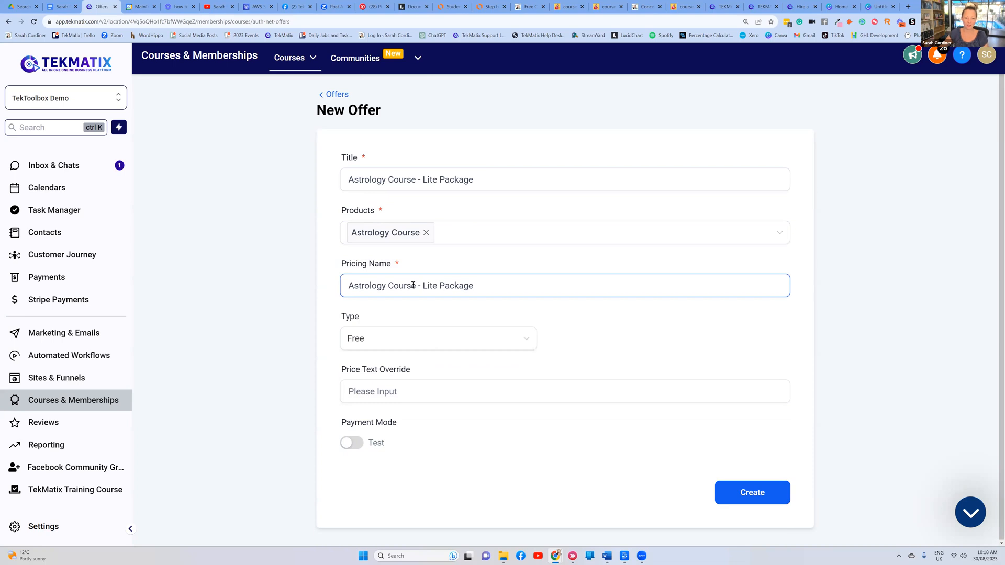
drag(413, 285, 329, 289)
drag(418, 287, 335, 288)
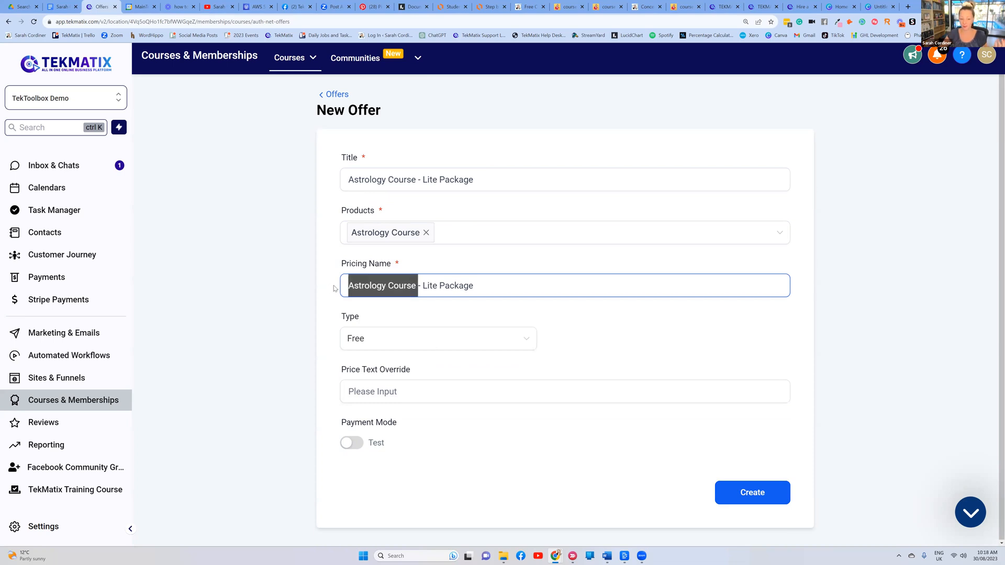
click(599, 320)
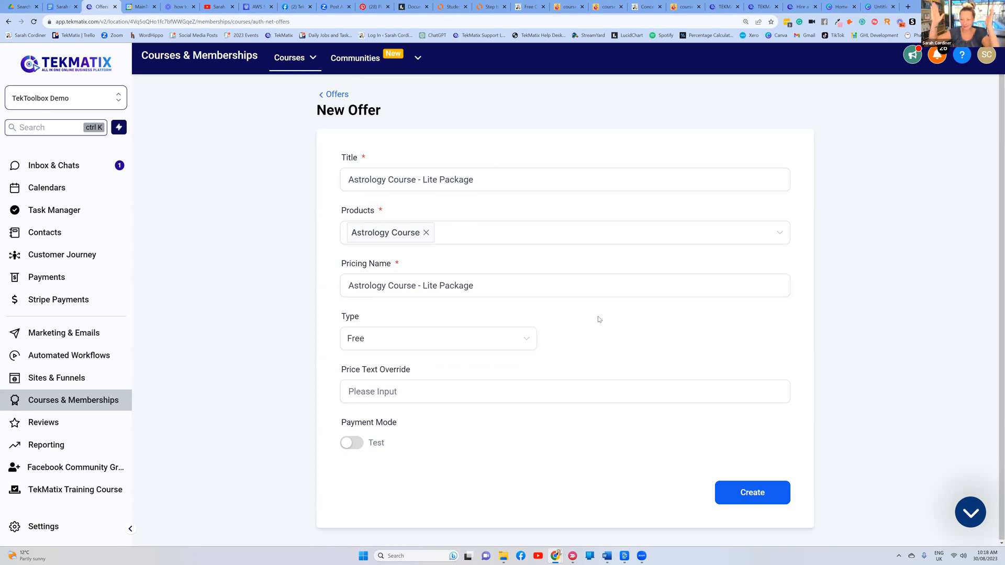
Set the pricing type to One Time with an amount of A$ 250
click(388, 344)
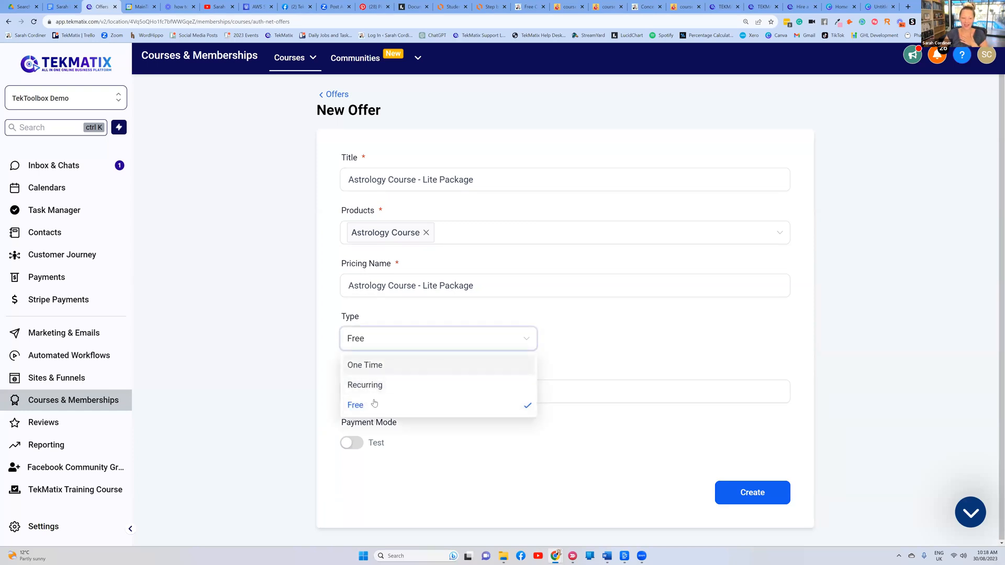
click(641, 341)
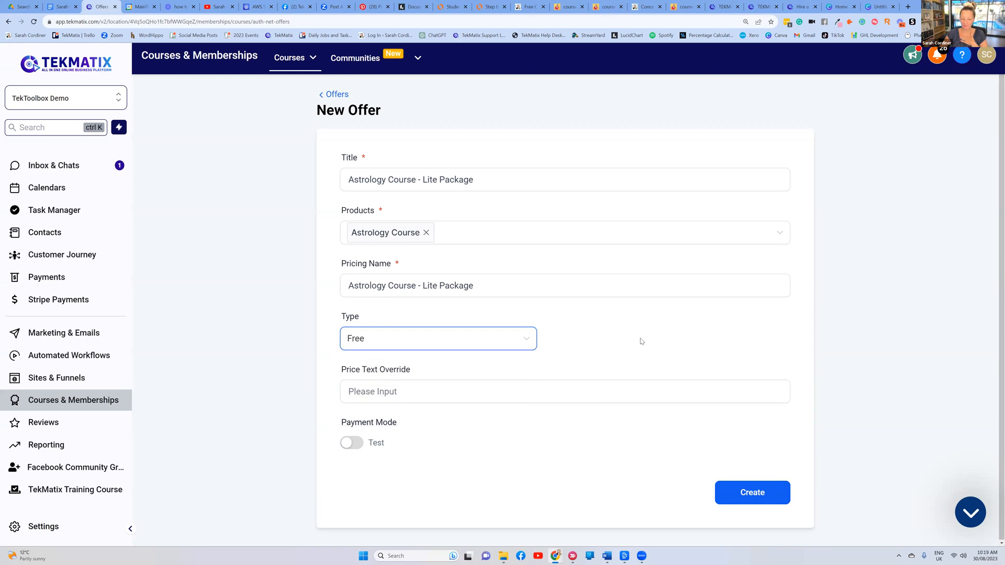
click(391, 343)
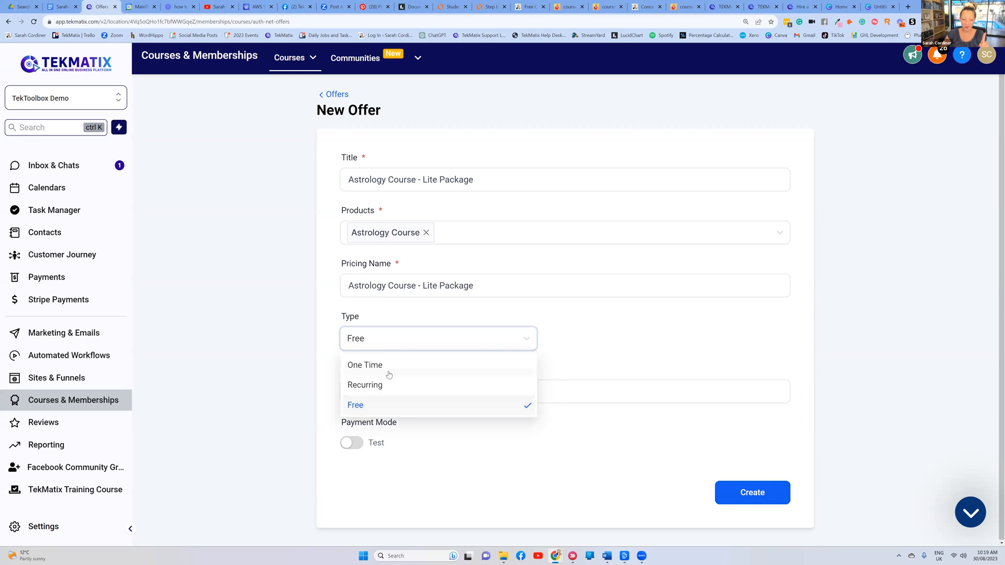
click(390, 367)
click(607, 339)
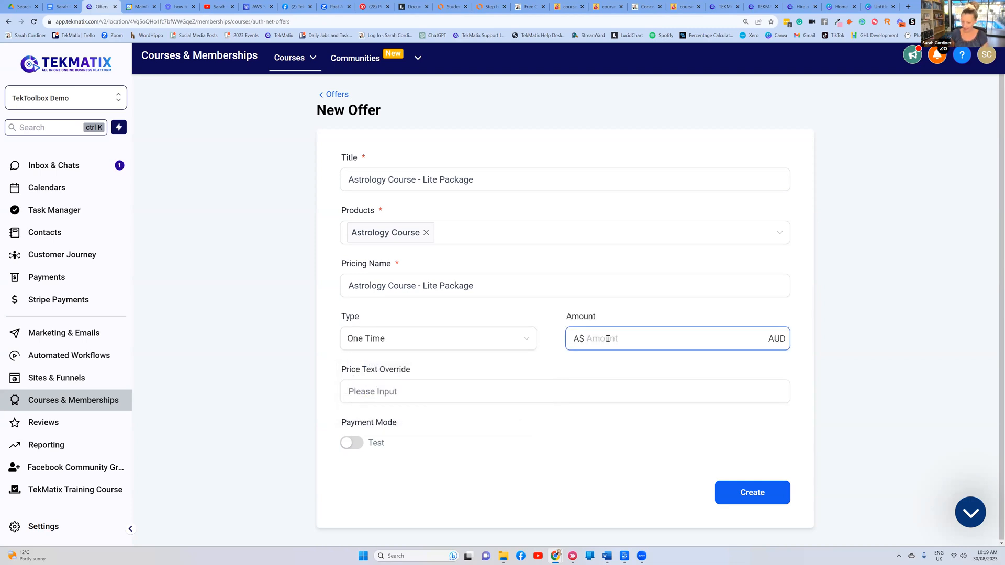
text(250)
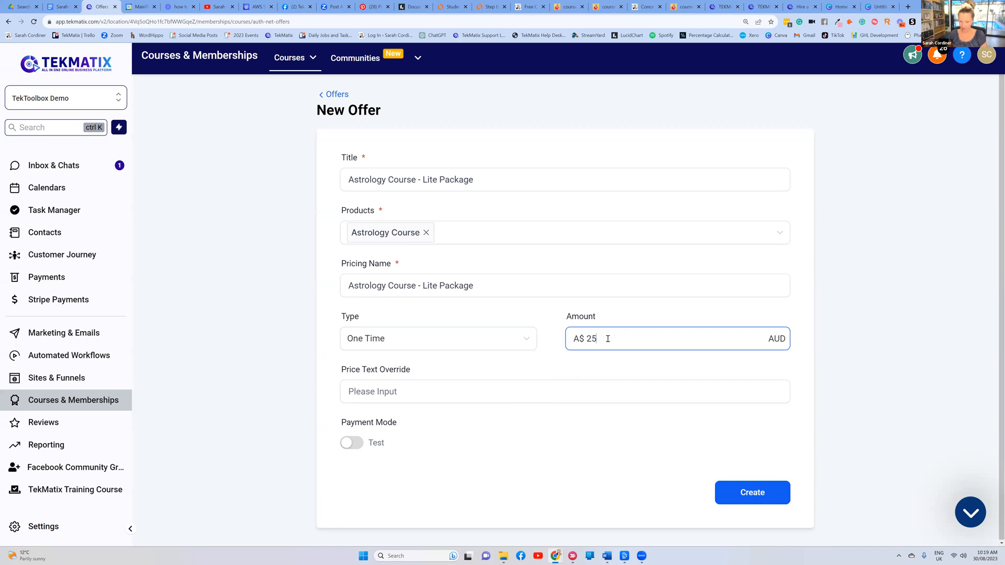
click(625, 314)
click(771, 339)
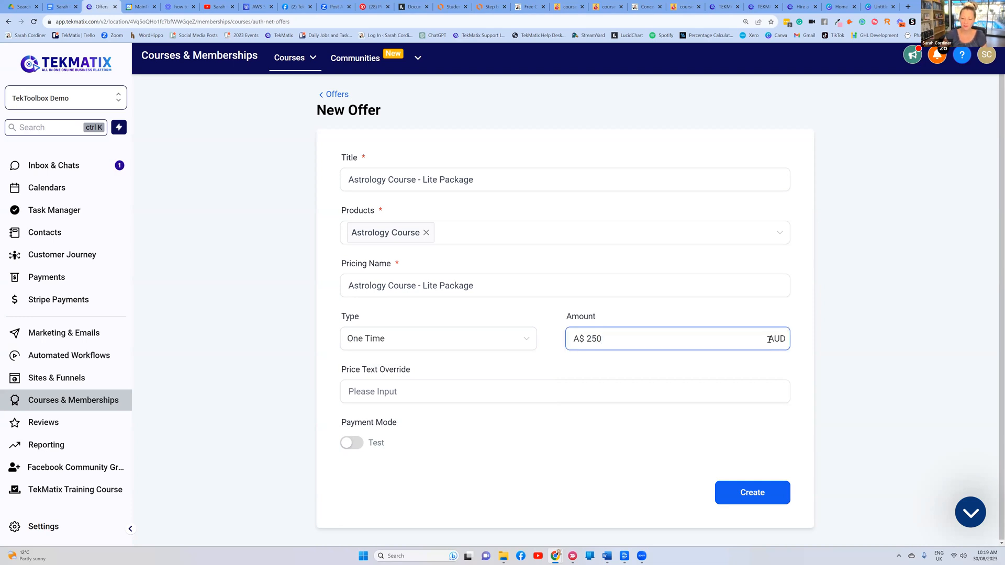
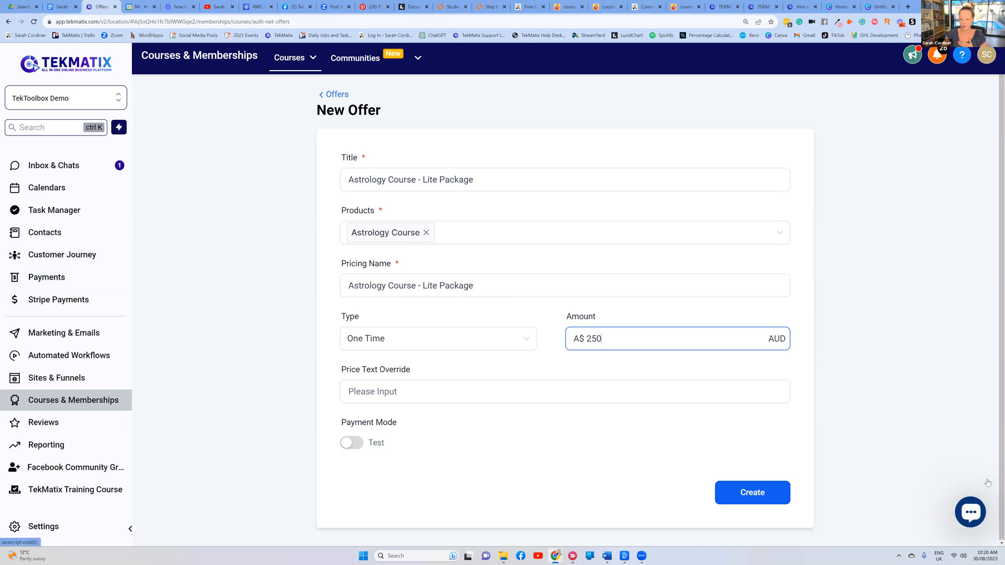
Open the help chat widget, then close it again
click(970, 512)
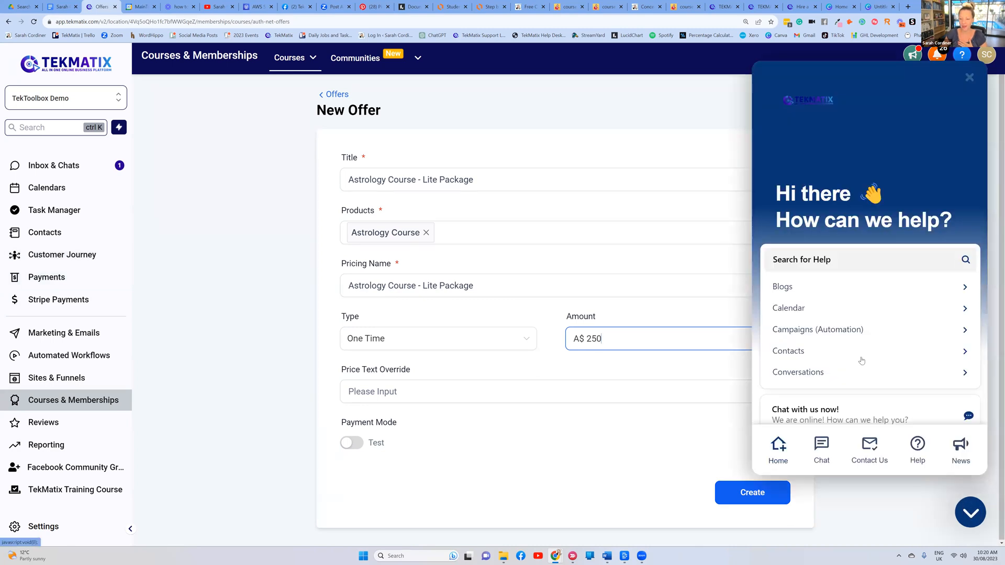
click(823, 458)
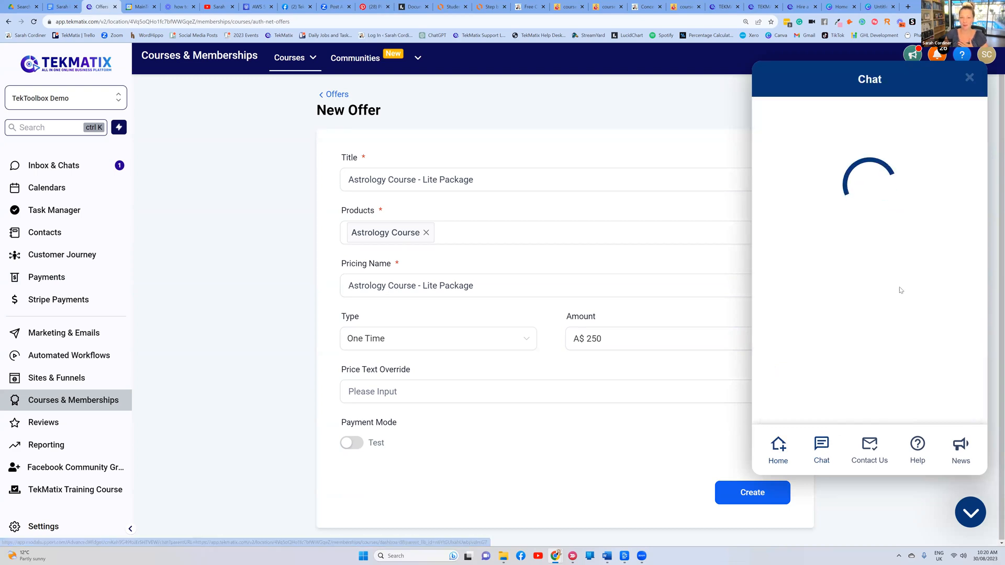
click(969, 77)
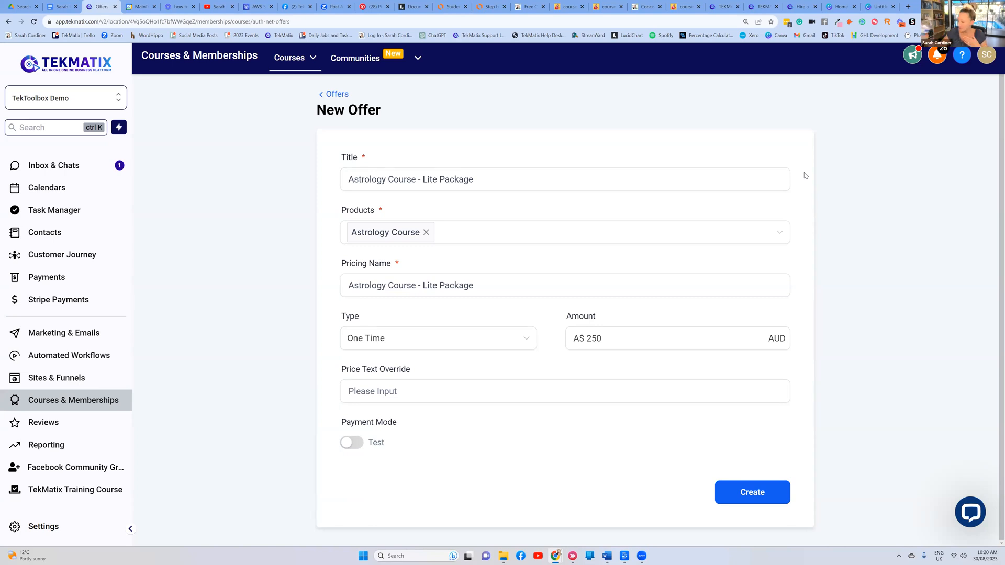
Make the offer a recurring payment with an amount of A$ 25
click(510, 339)
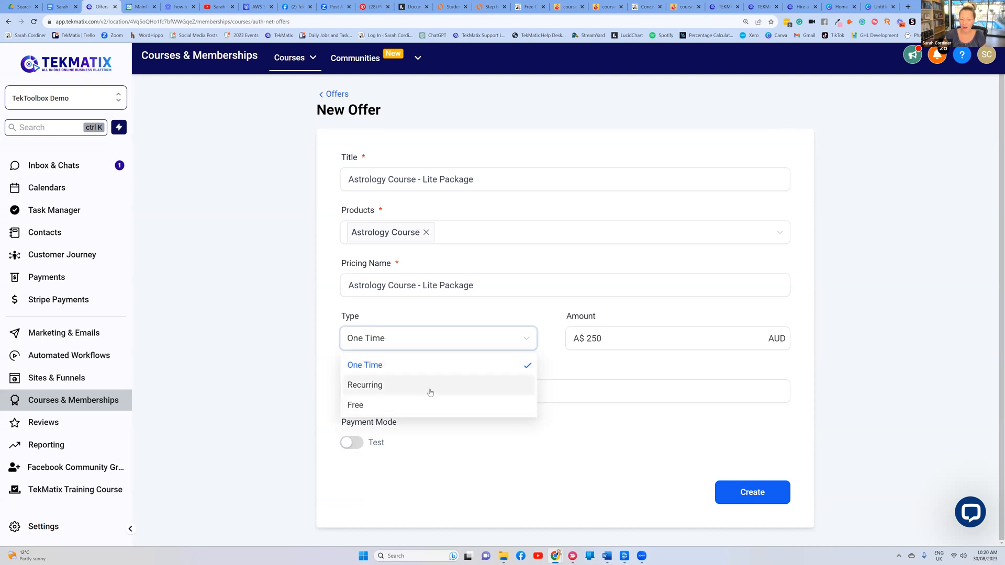
click(394, 385)
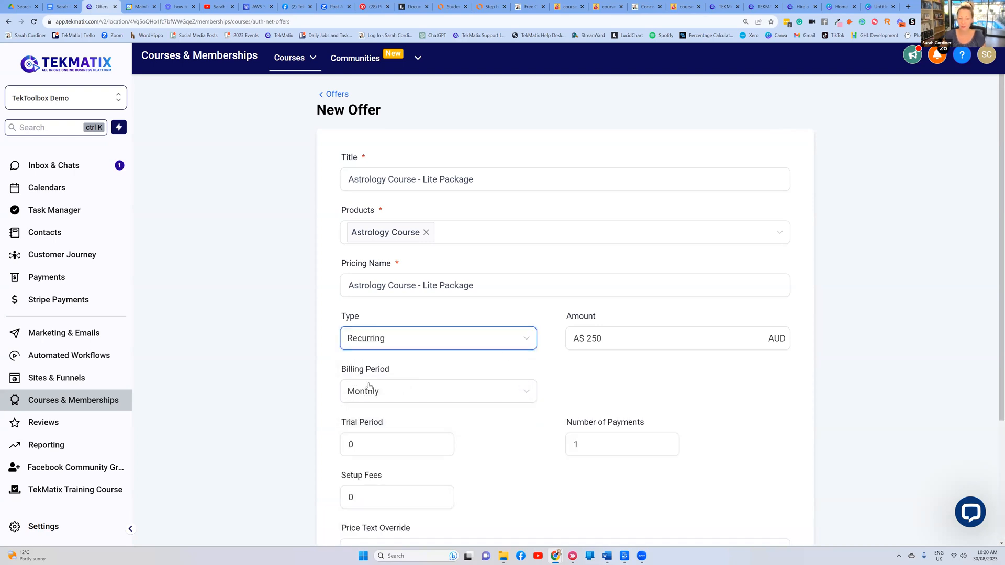
scroll(586, 283, down, 2)
double_click(591, 260)
key(BackSpace)
text(2)
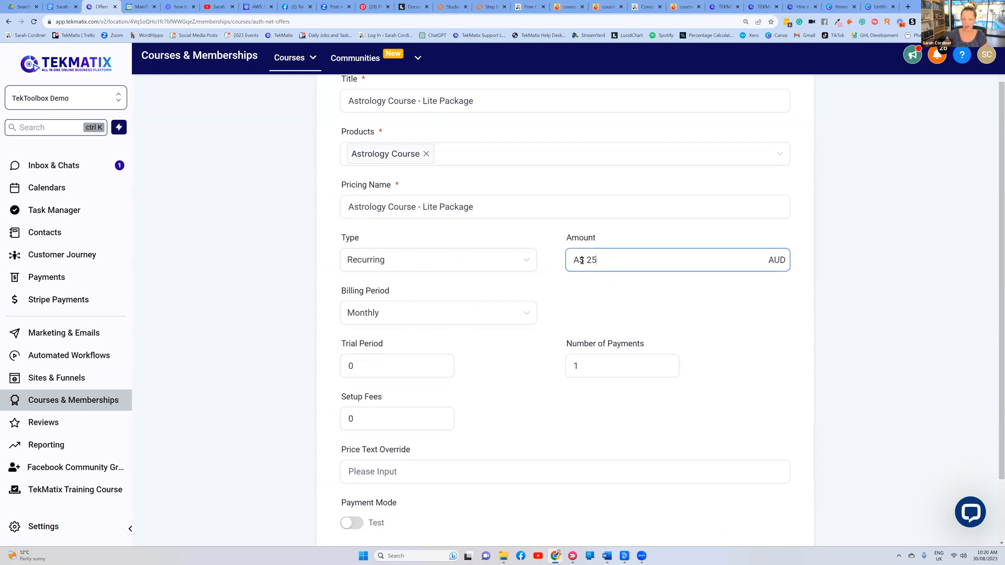
Set the billing period to Custom with an interval of every 2 months
click(407, 316)
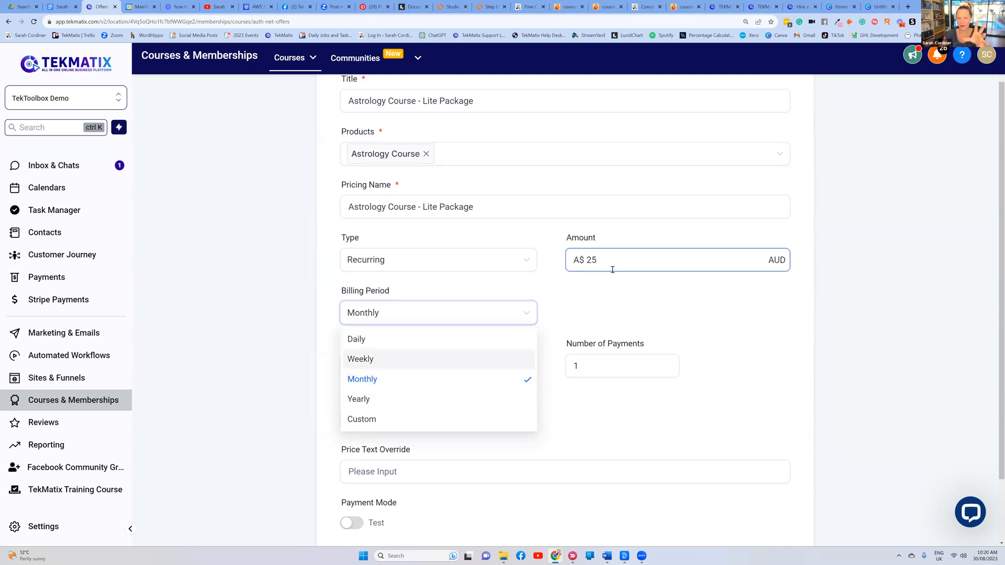
scroll(473, 121, up, 1)
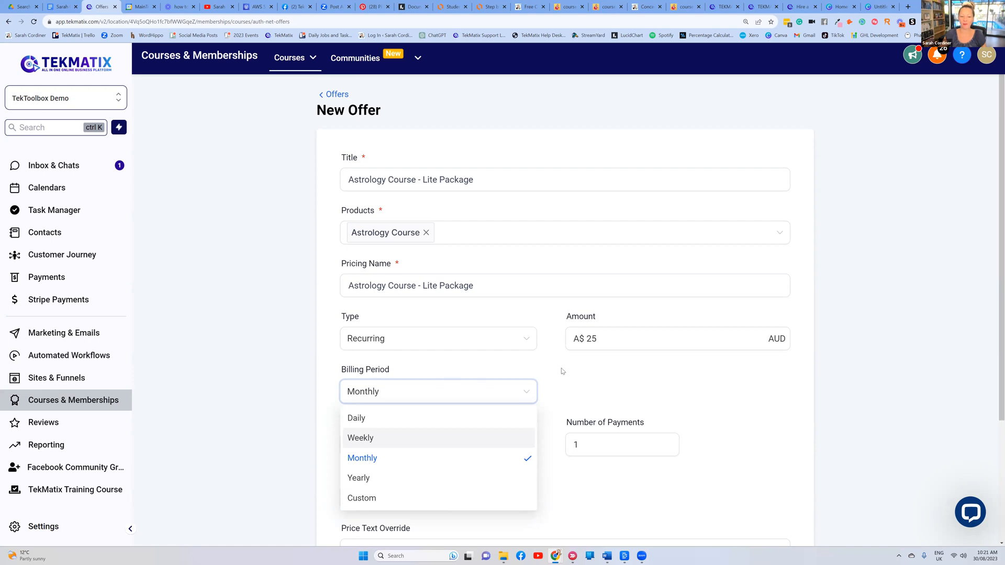
scroll(562, 371, down, 1)
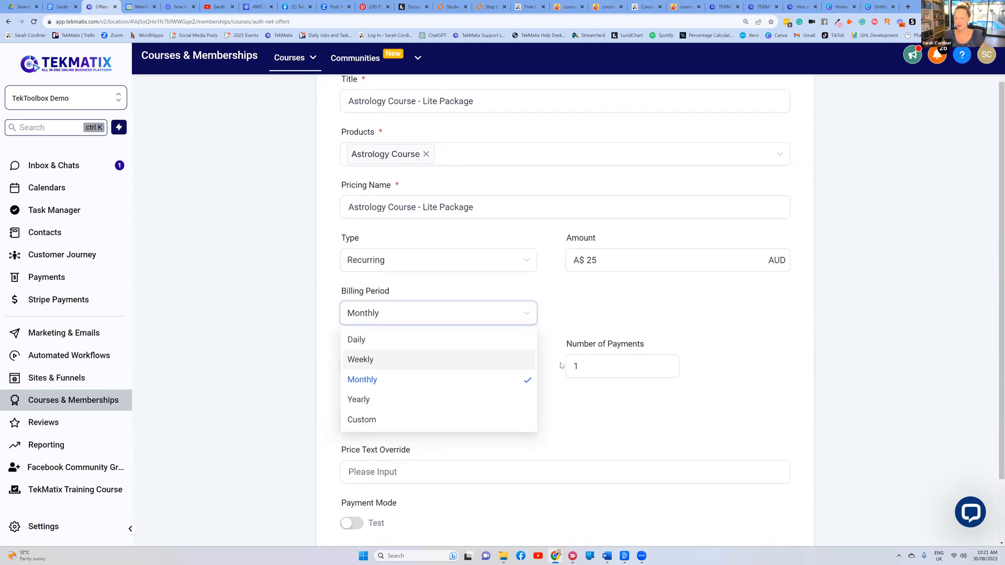
click(373, 420)
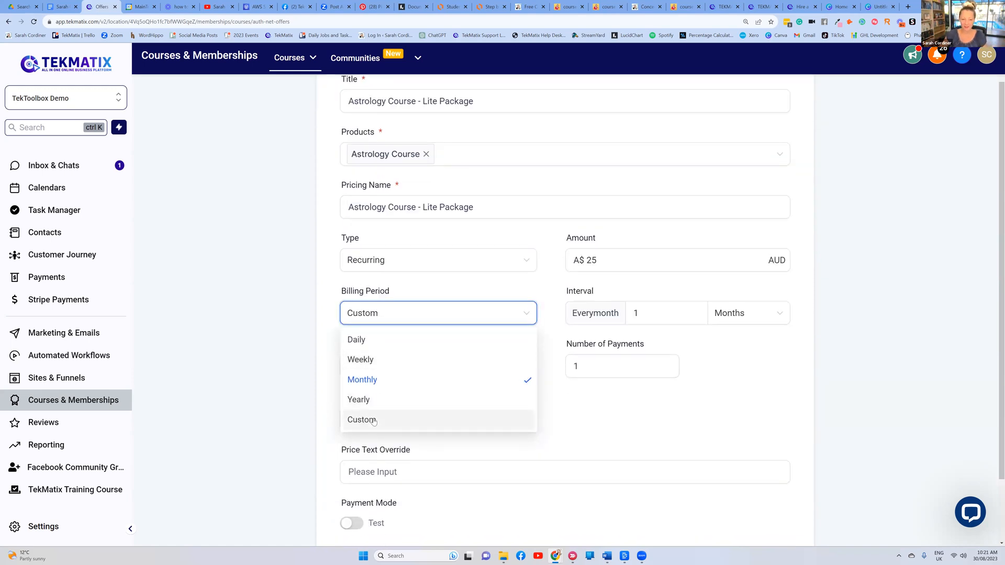
click(659, 313)
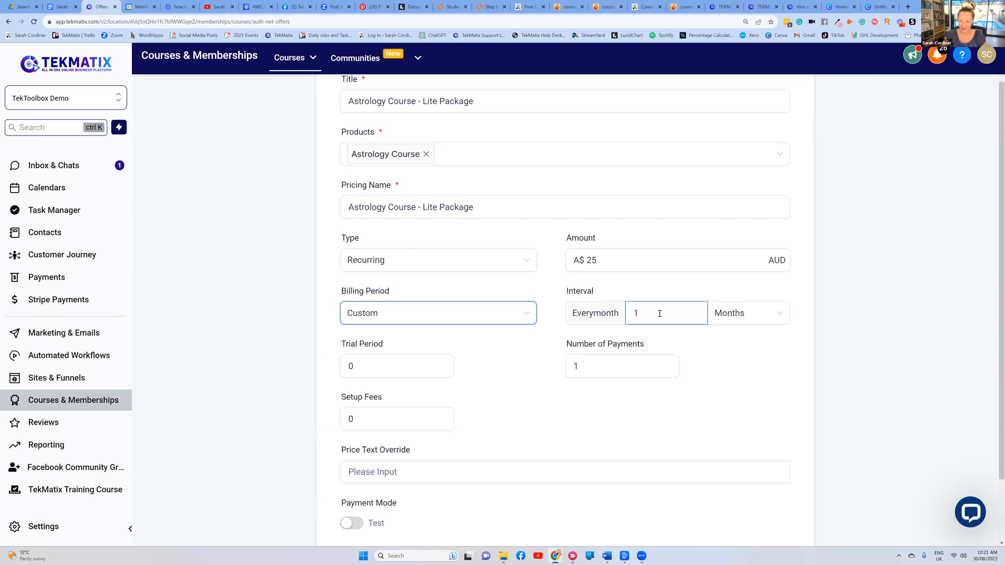
key(BackSpace)
text(2)
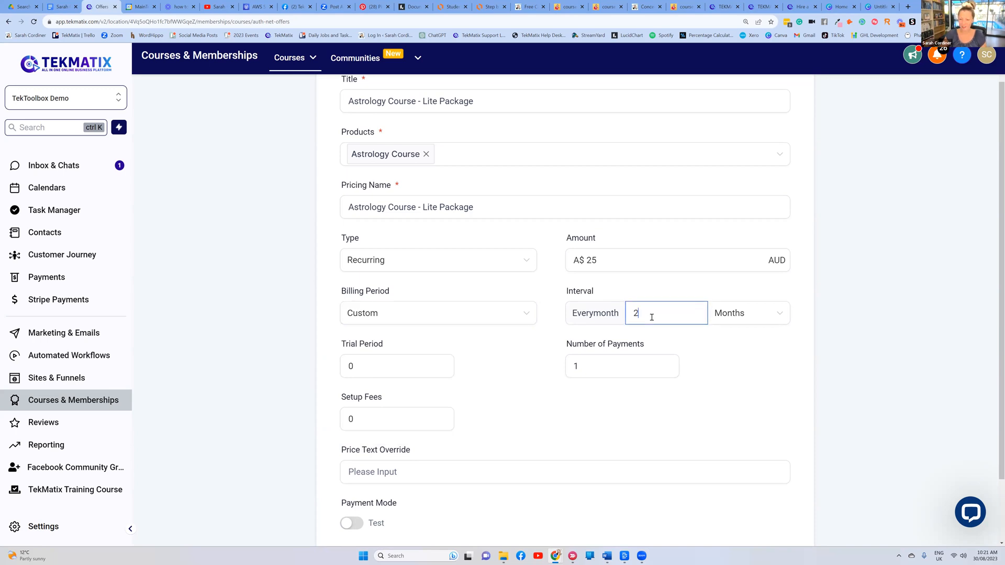
Keep the payment type Recurring and switch the billing period back to Monthly
click(439, 310)
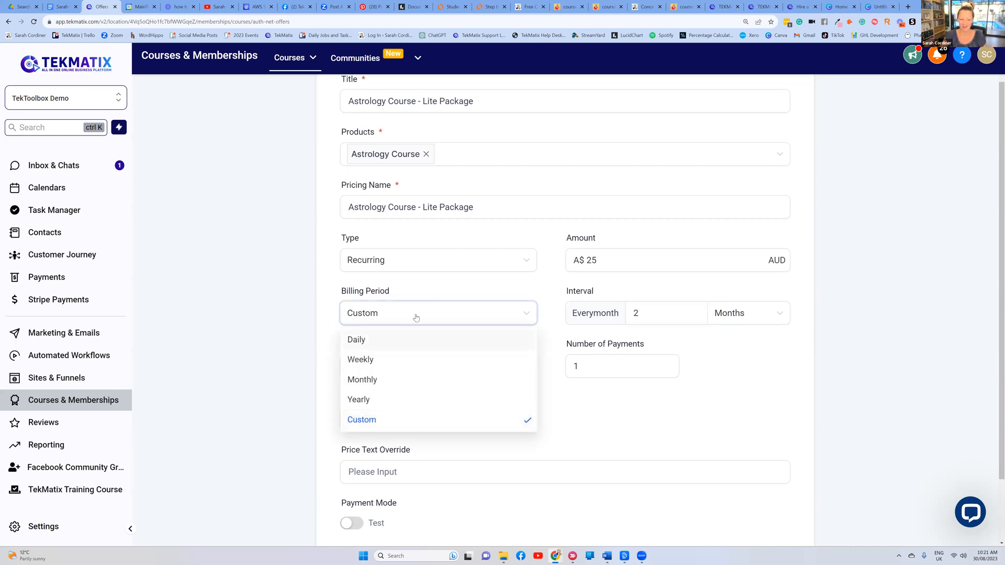
click(420, 260)
click(474, 404)
scroll(397, 366, down, 1)
click(361, 327)
scroll(384, 343, up, 2)
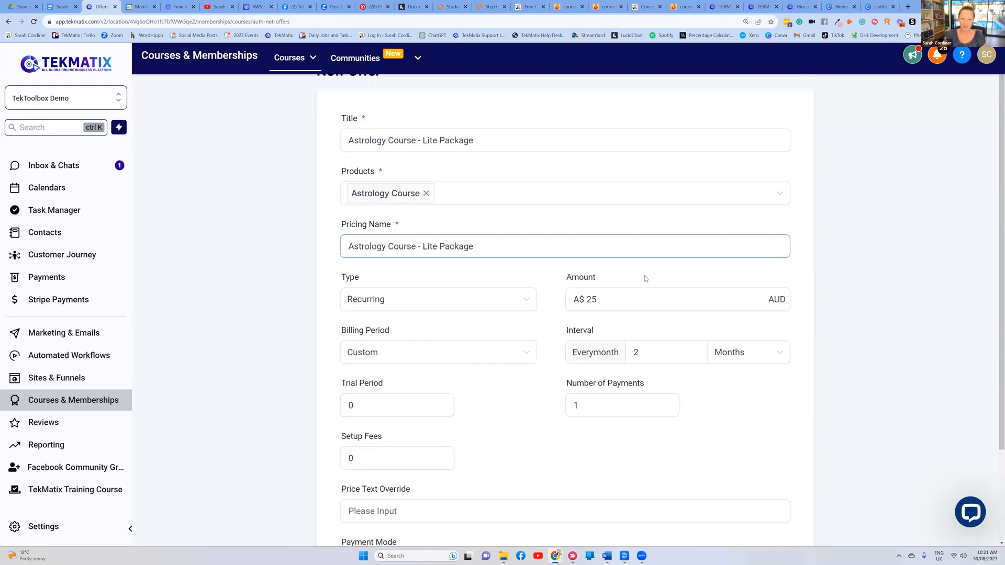
click(662, 353)
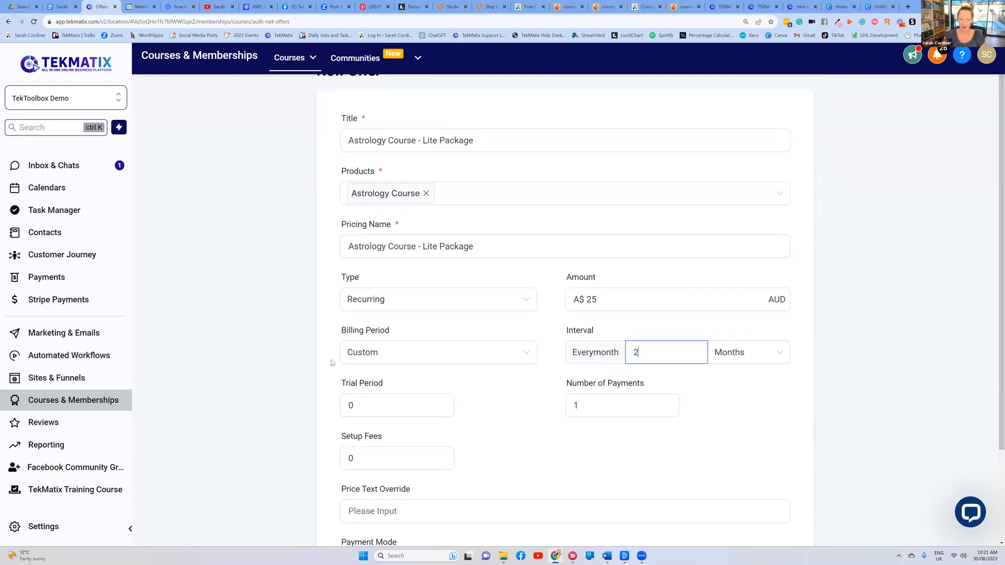
click(399, 353)
click(378, 419)
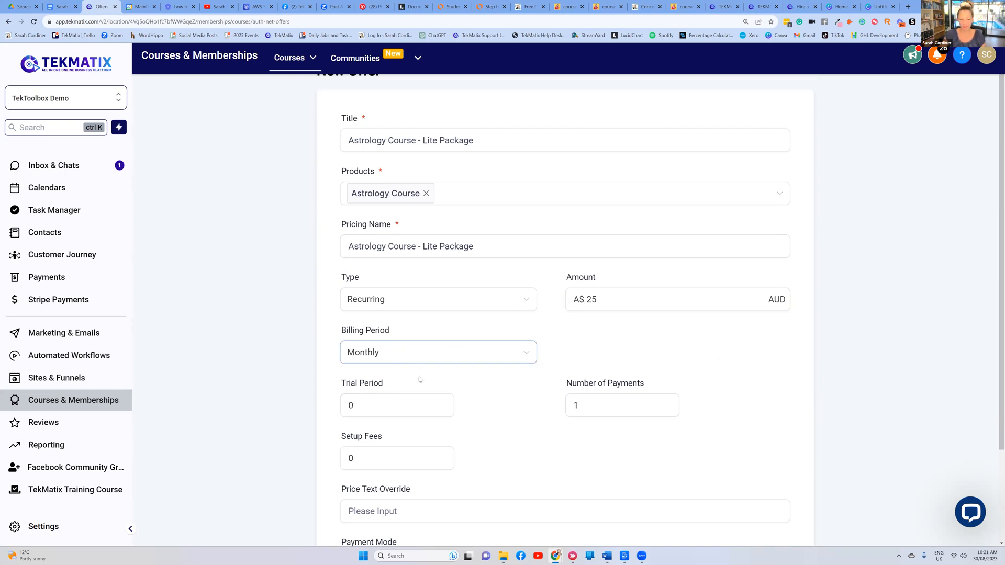
scroll(418, 377, down, 2)
Set the trial period to 30 days
click(382, 326)
key(BackSpace)
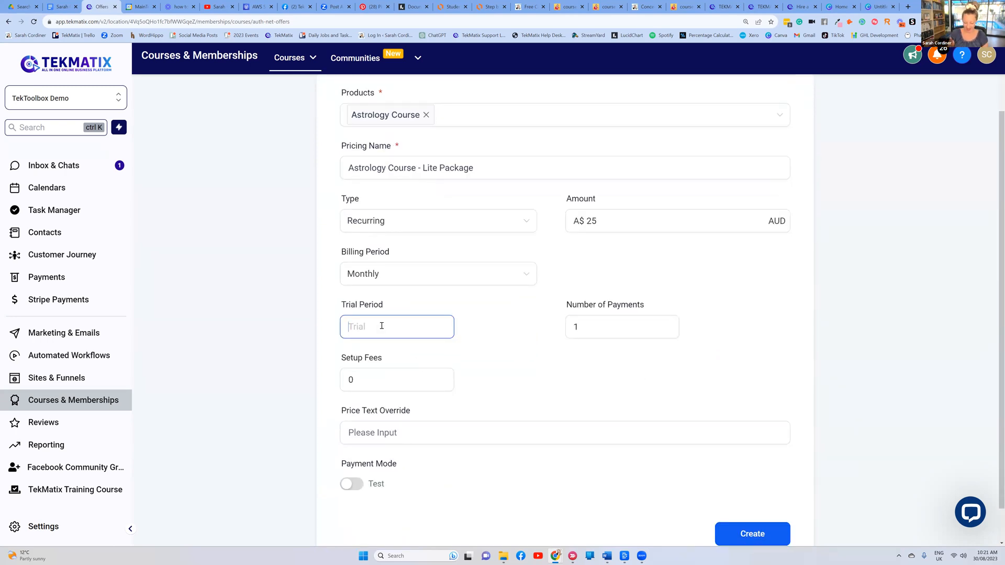
text(30)
click(465, 320)
scroll(465, 321, down, 1)
click(574, 297)
click(397, 290)
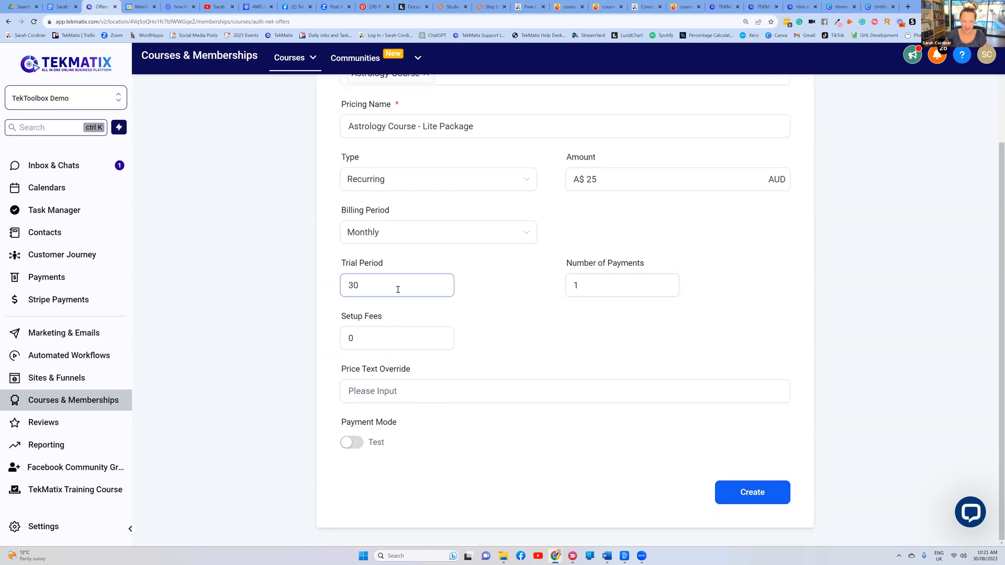
Leave the setup fee at 0 and revisit the A$ 25 amount
click(377, 338)
double_click(377, 338)
click(510, 338)
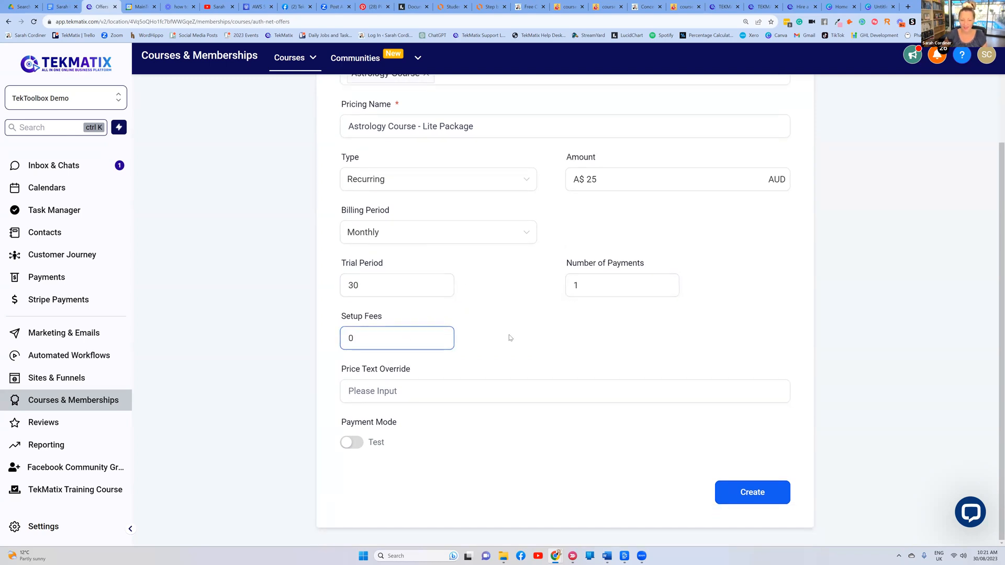
scroll(510, 338, up, 2)
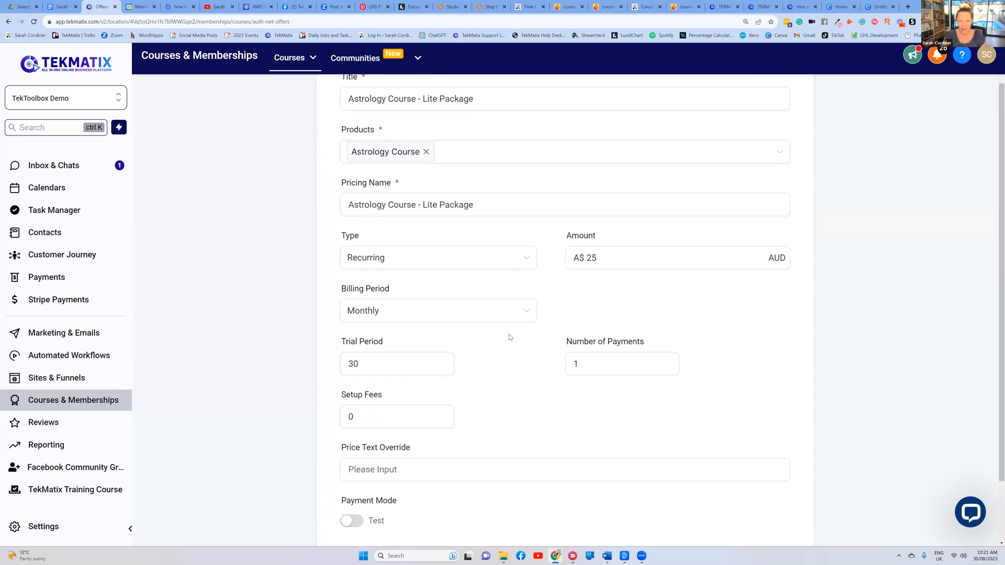
scroll(511, 339, down, 2)
scroll(512, 338, up, 2)
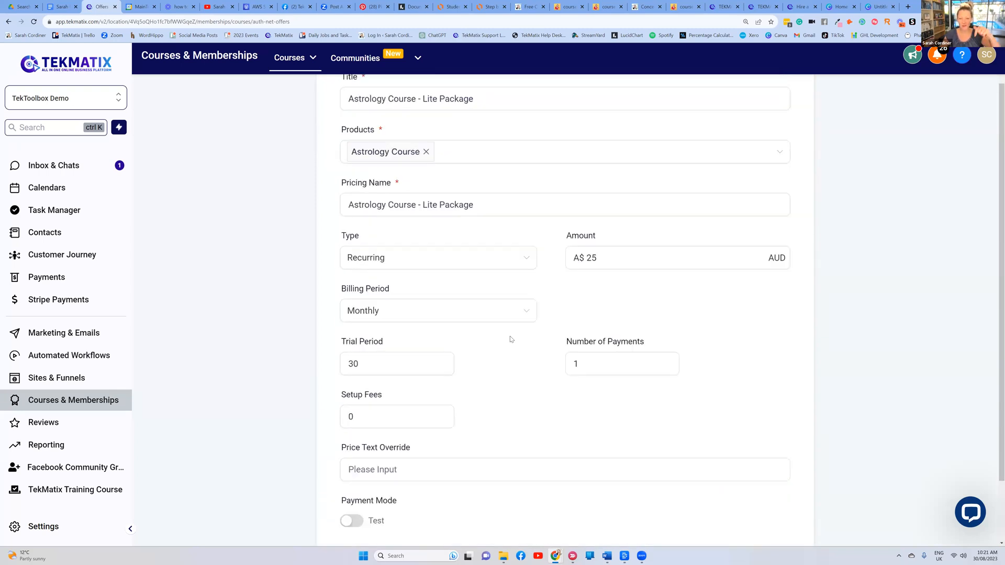
scroll(511, 339, down, 2)
click(386, 335)
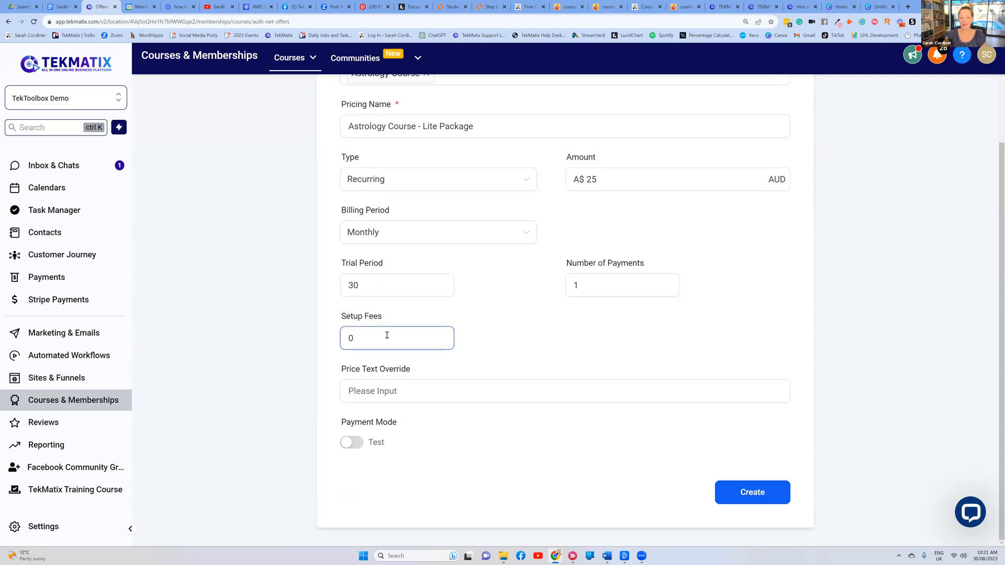
scroll(394, 330, up, 2)
click(602, 255)
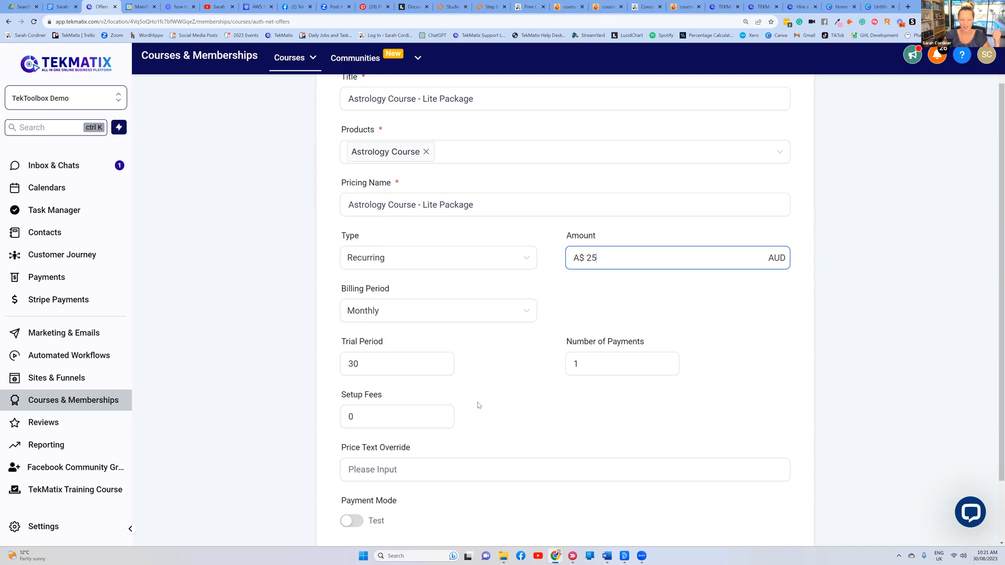
double_click(396, 422)
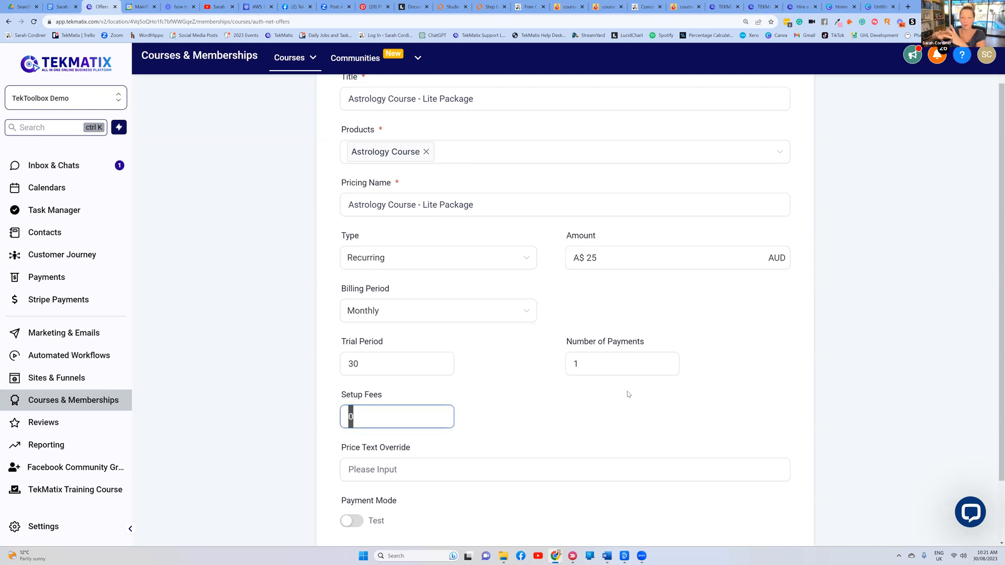
click(610, 253)
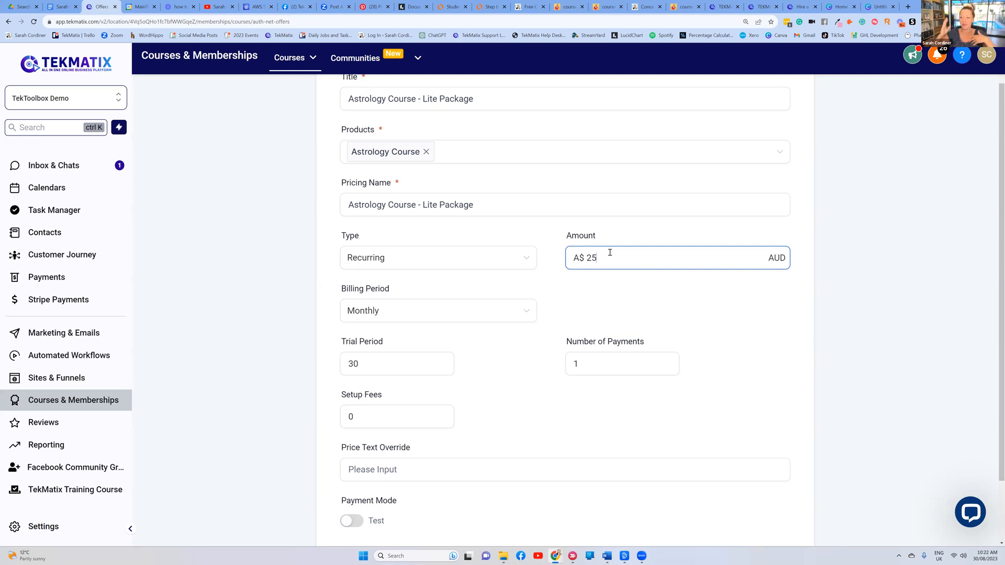
Change the price to a one-time payment of A$ 250
click(473, 260)
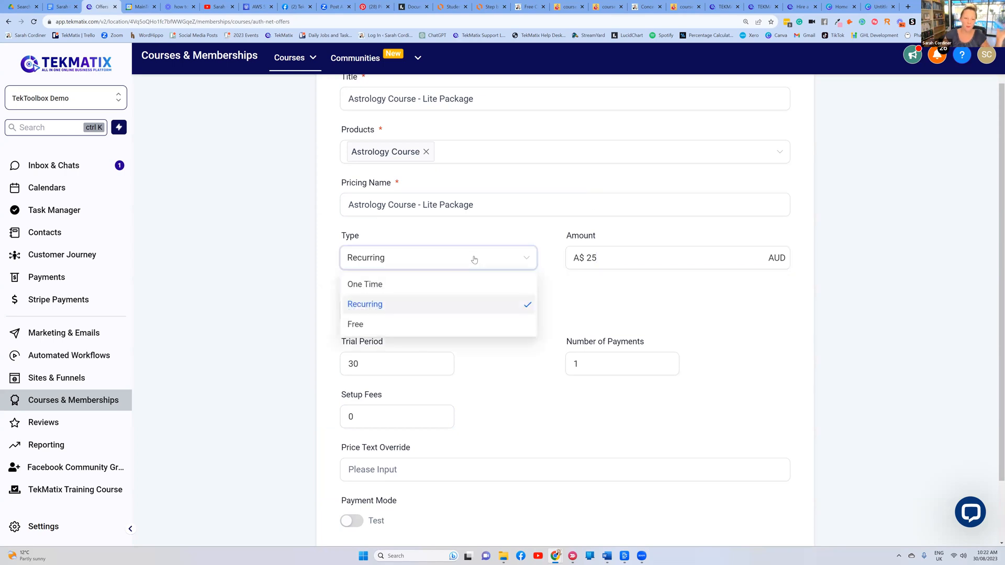
click(447, 285)
click(622, 340)
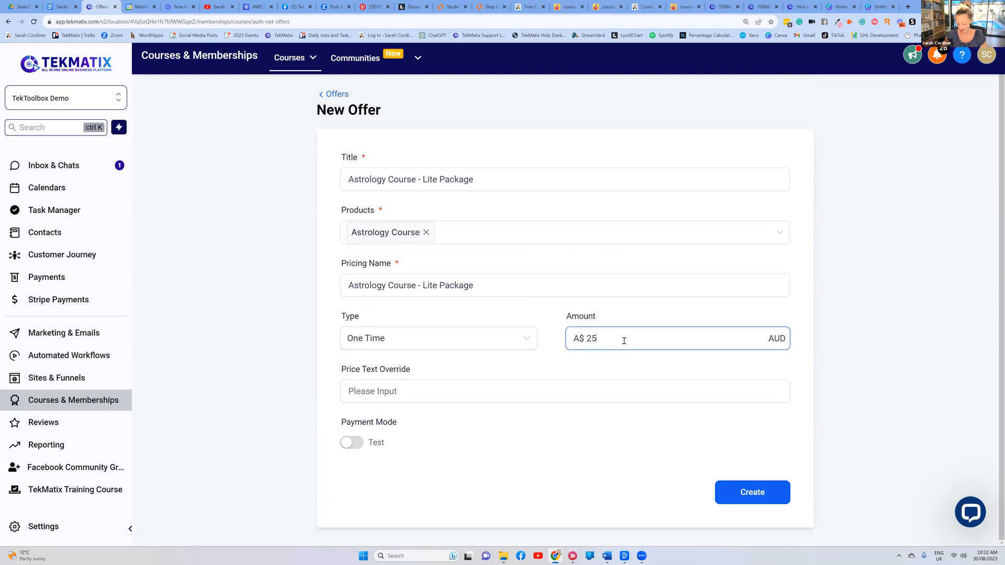
click(614, 318)
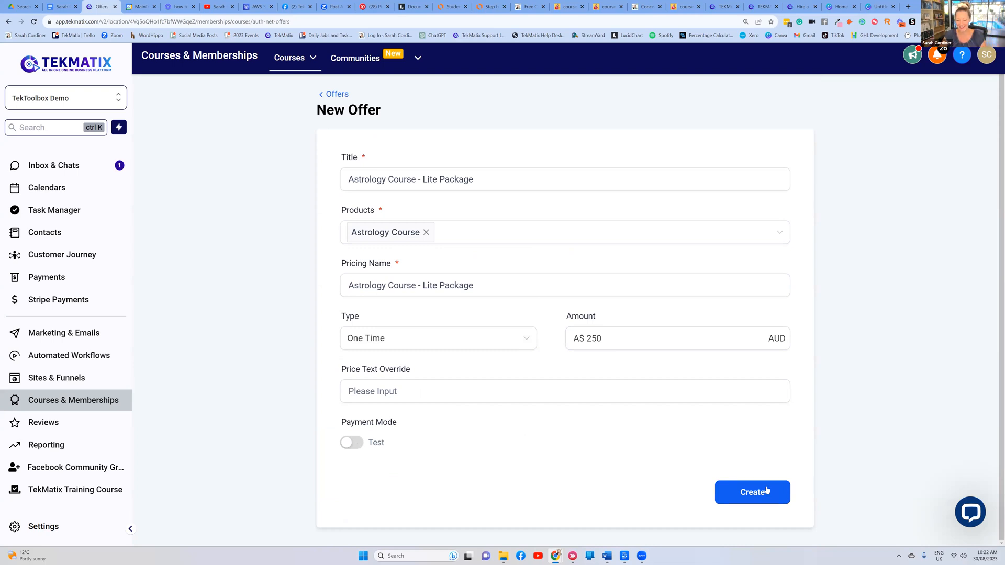
Leave the payment mode on Test and create the Lite Package offer
click(355, 445)
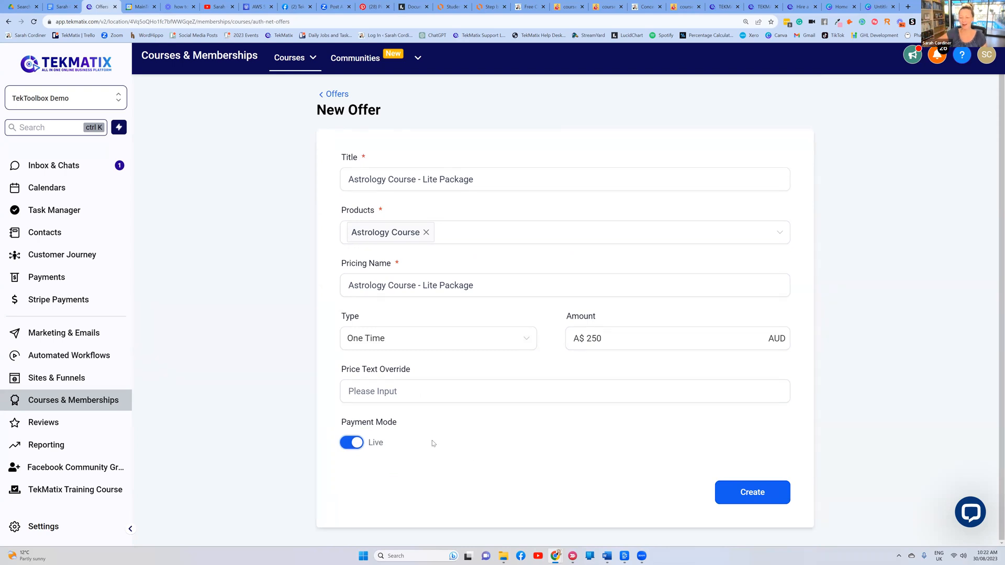
click(351, 443)
click(764, 497)
click(553, 389)
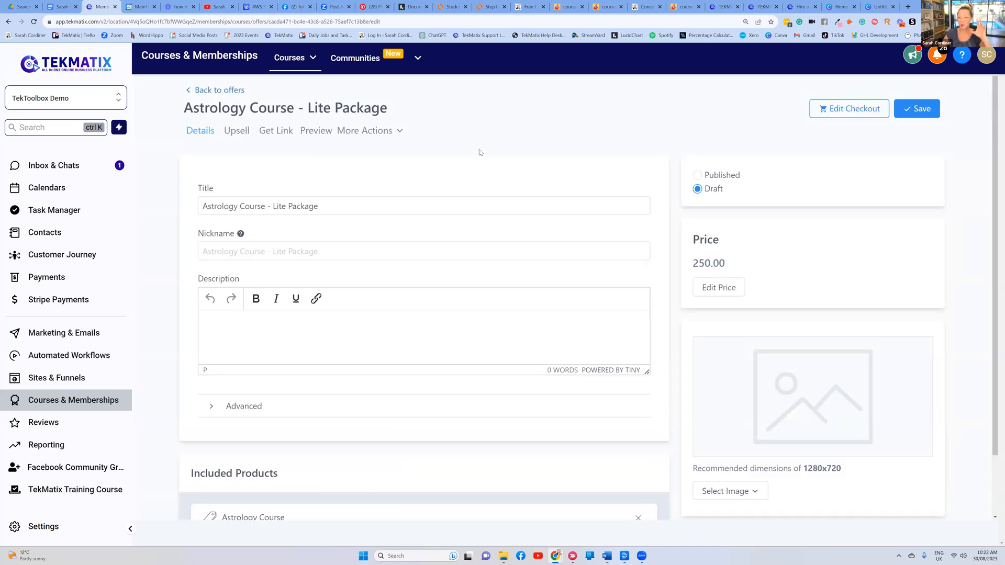
Review the new 250.00 draft offer page, then switch to the Lucidchart flowchart
scroll(401, 133, down, 3)
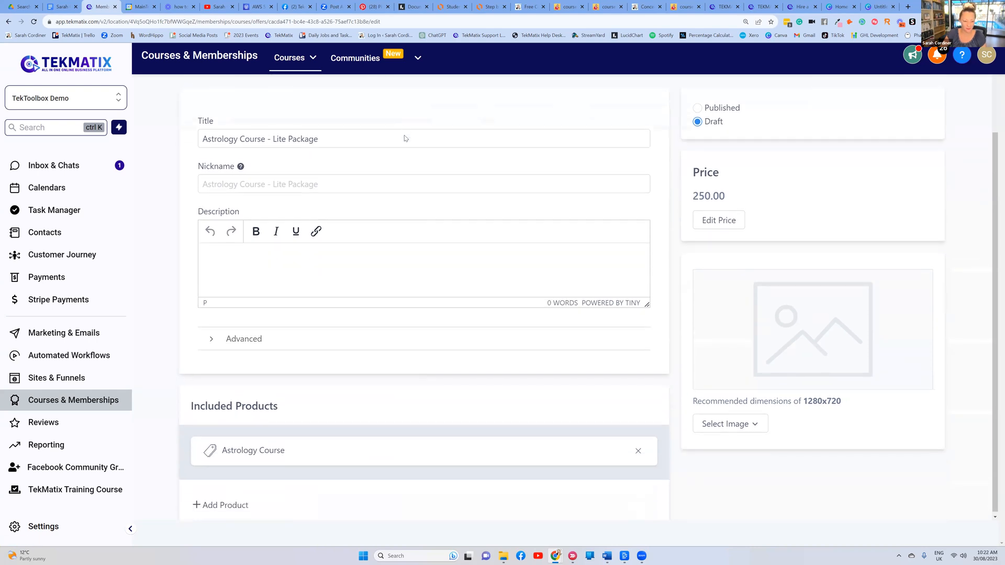
scroll(405, 136, up, 3)
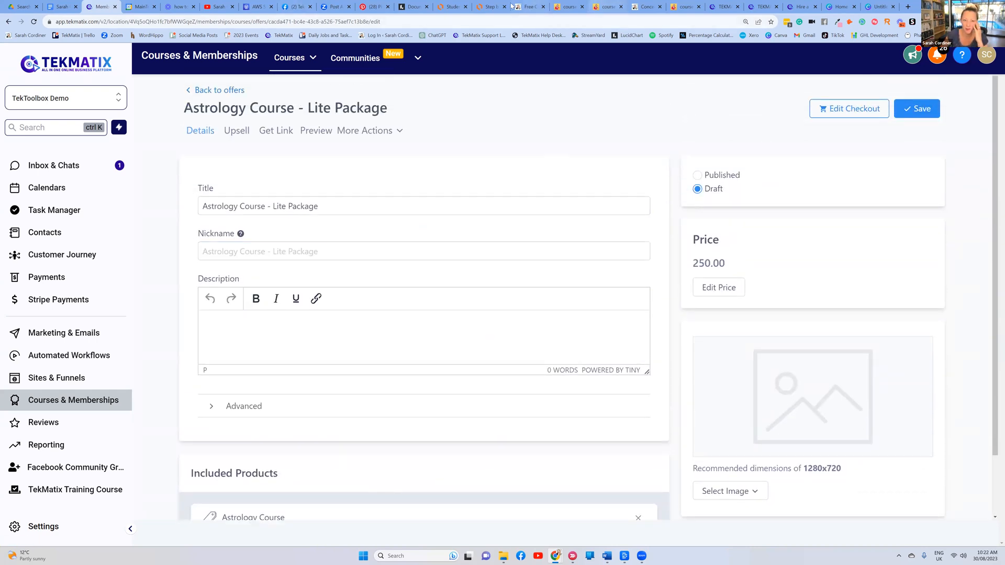
click(491, 8)
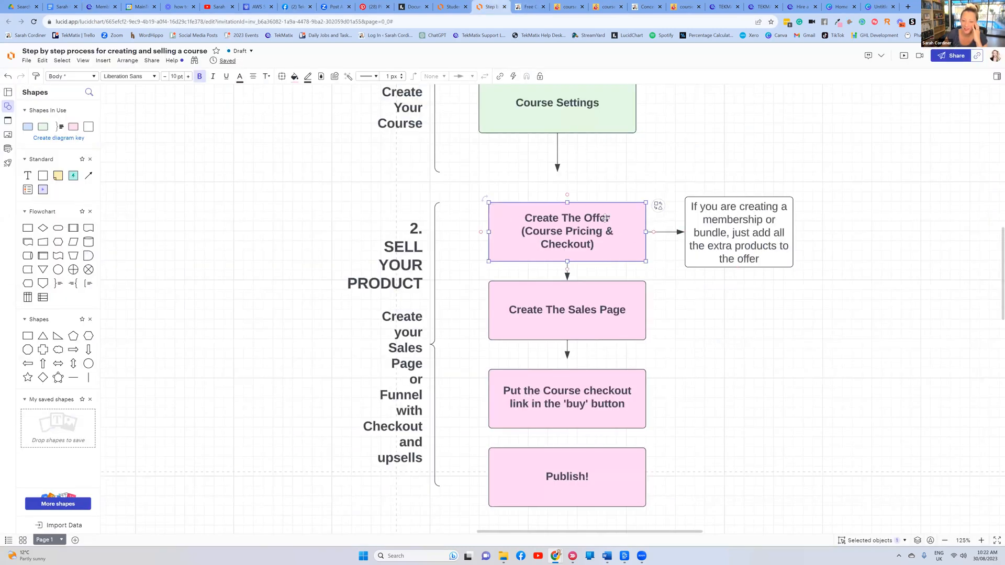
click(723, 231)
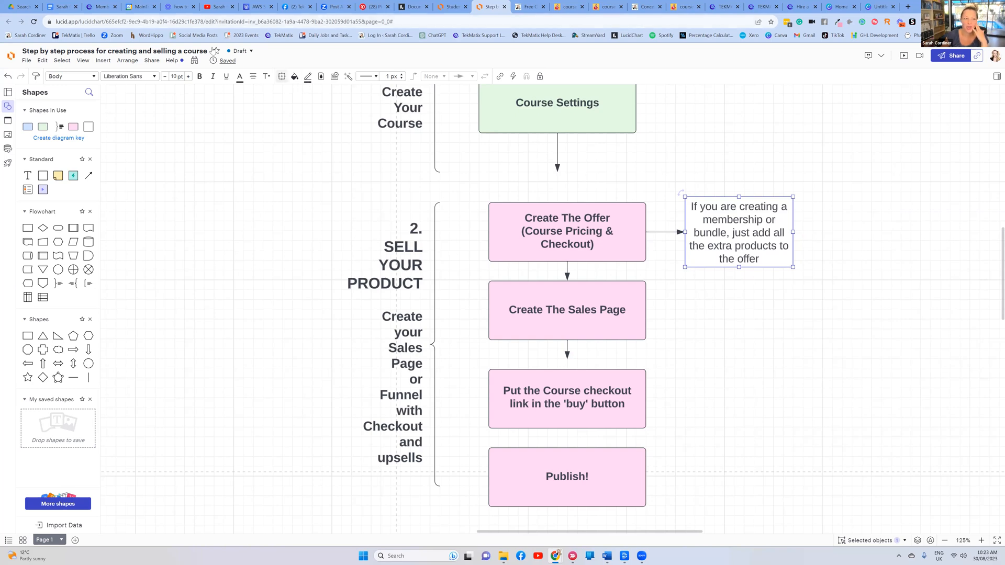
Add Mini Course and Amazon Book Templates - Clone as products of the Lite Package offer
click(105, 5)
scroll(274, 418, down, 2)
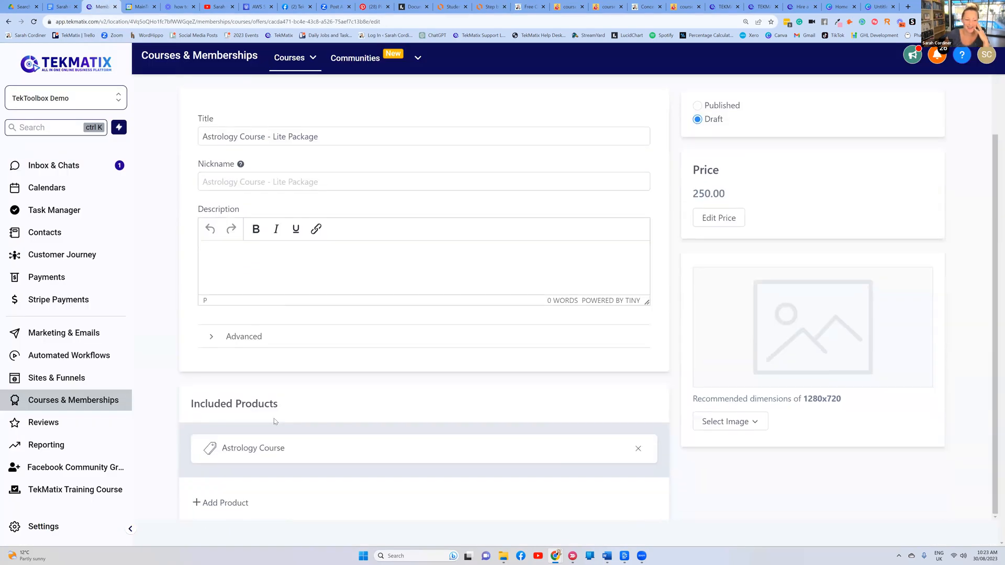
click(226, 503)
click(248, 504)
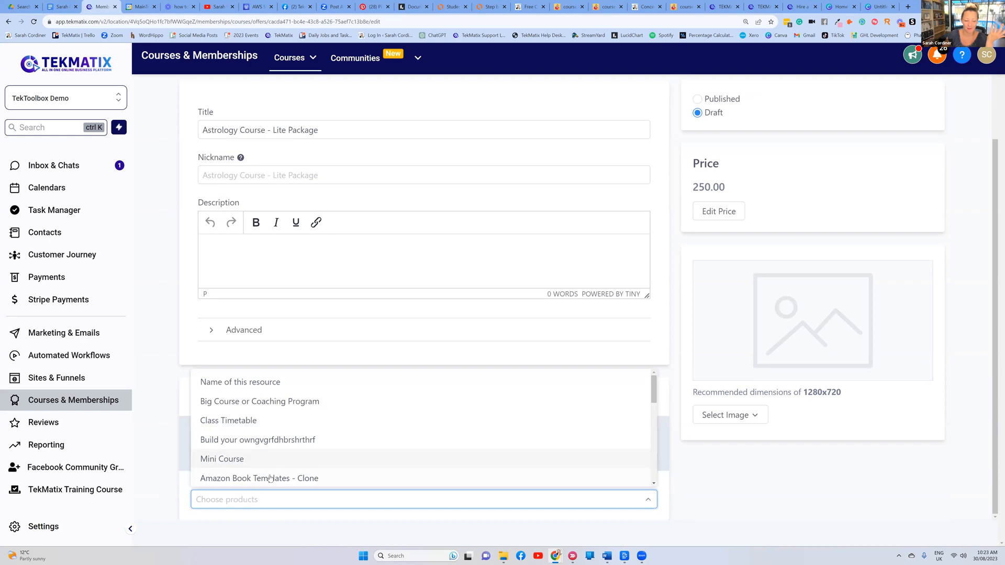
click(241, 459)
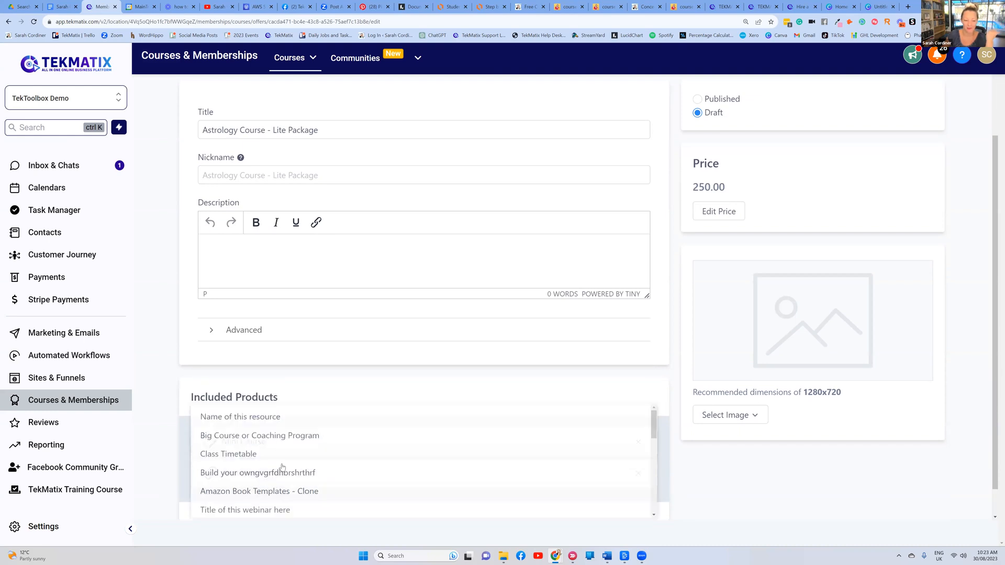
click(234, 500)
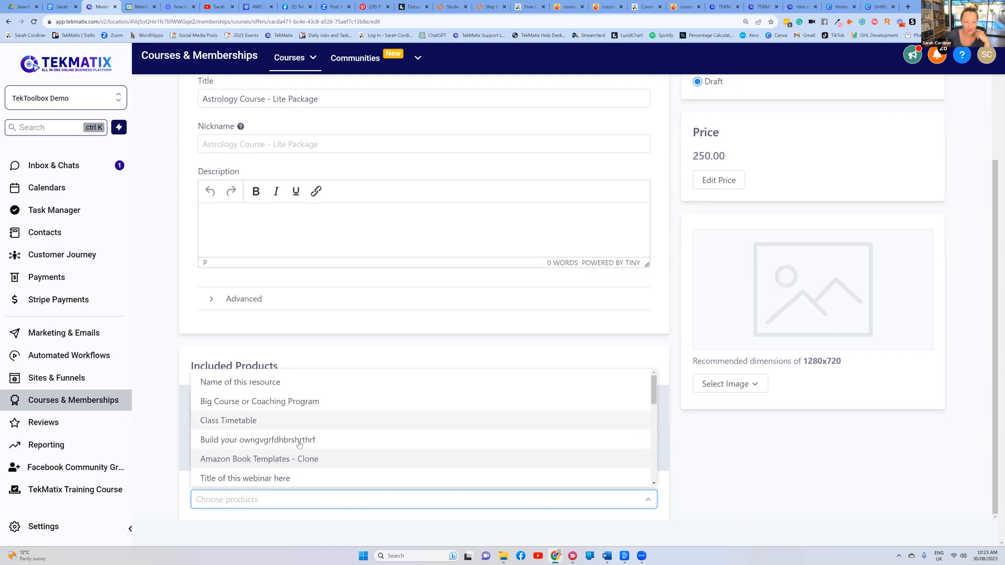
click(313, 461)
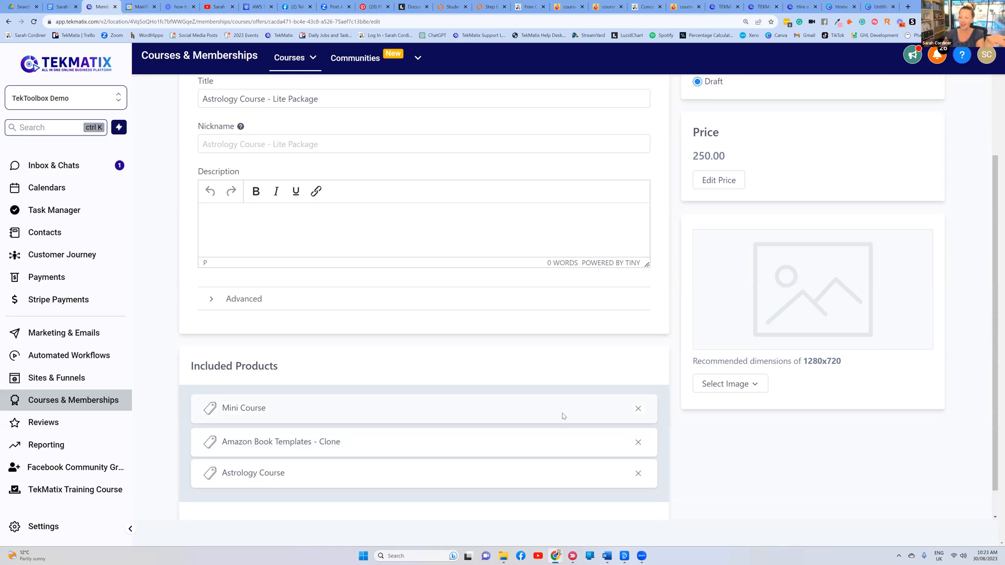
Look over the offer's products, then view the Free Workshop offer page example
scroll(299, 429, down, 2)
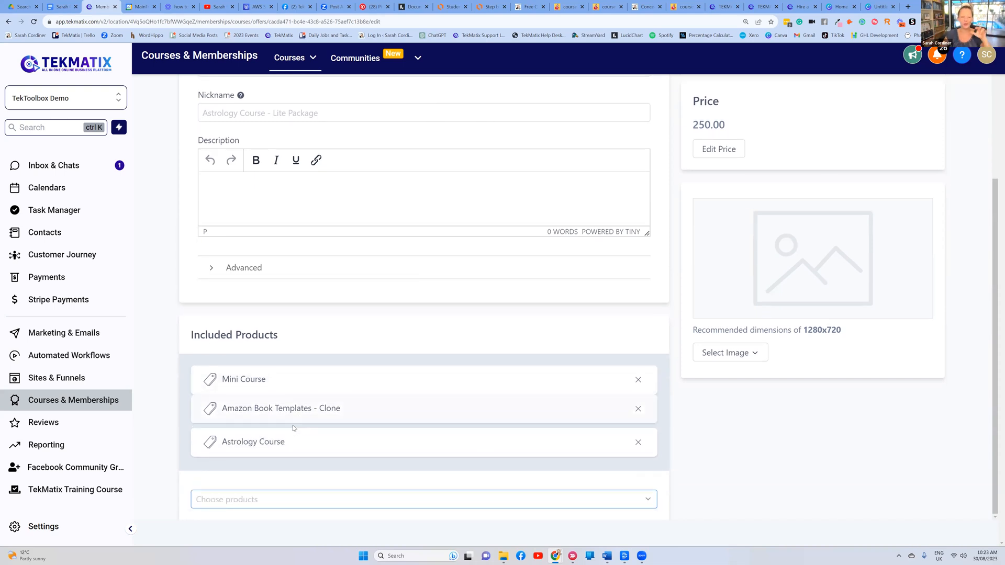
scroll(286, 385, up, 3)
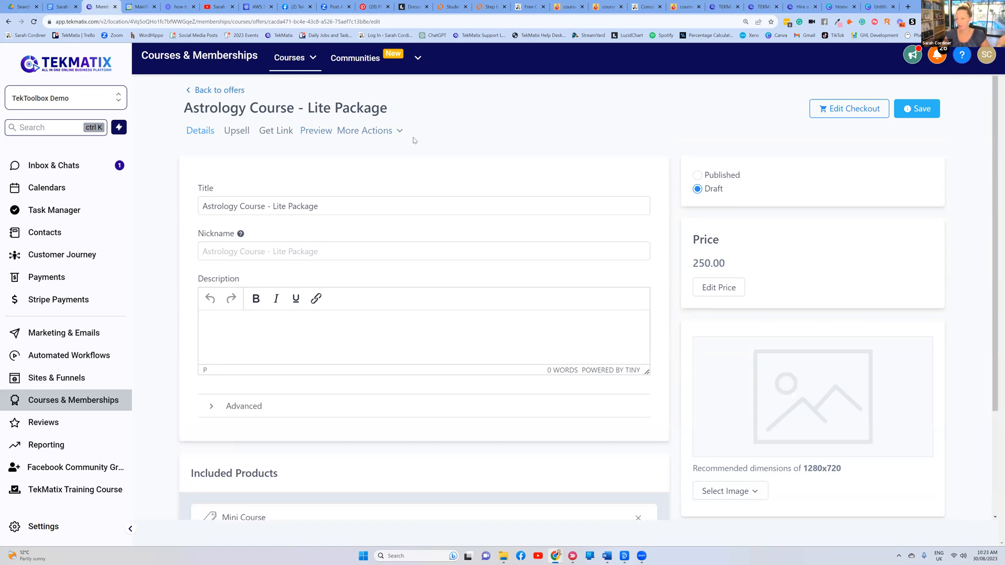
scroll(437, 203, down, 1)
scroll(437, 205, up, 1)
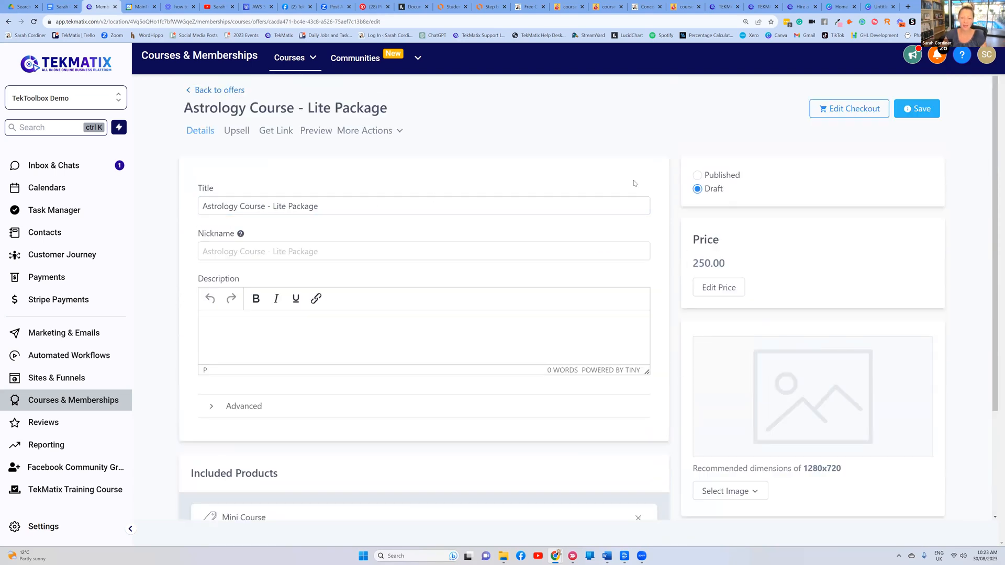
scroll(823, 288, down, 3)
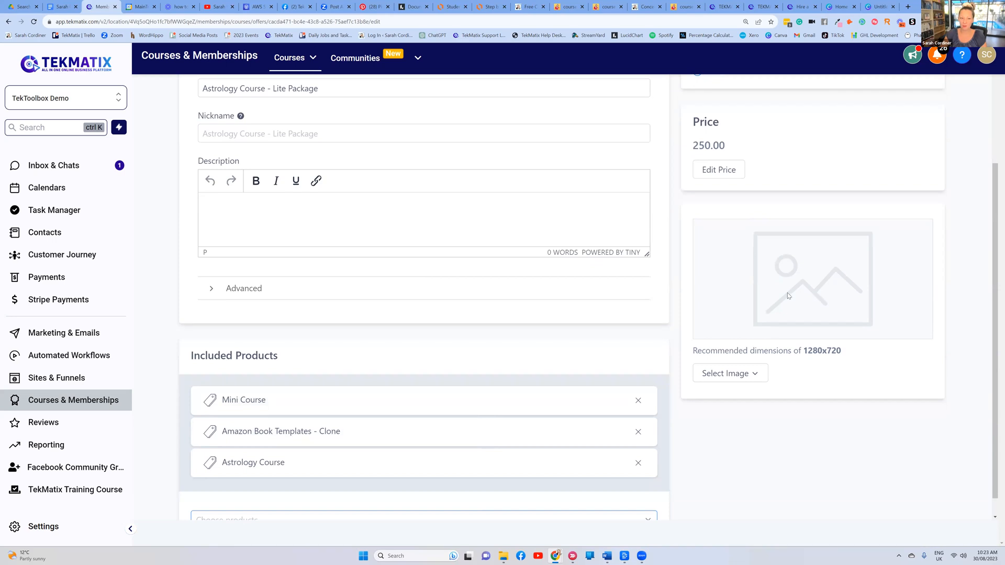
scroll(787, 296, up, 3)
click(568, 6)
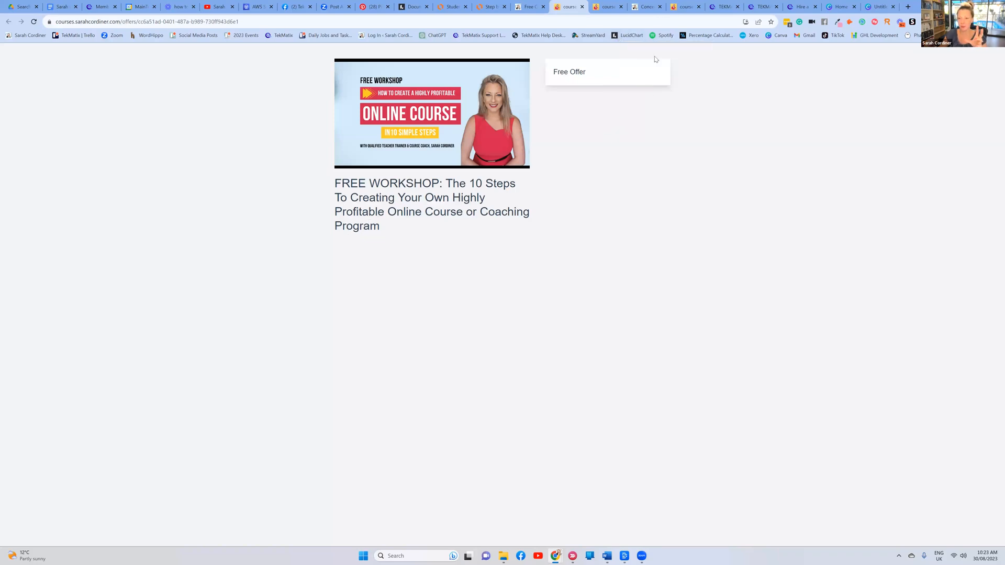
Scroll the Concept To Course sales page to the Standard $497 and Plus $2,497 packages
click(646, 6)
scroll(672, 175, up, 10)
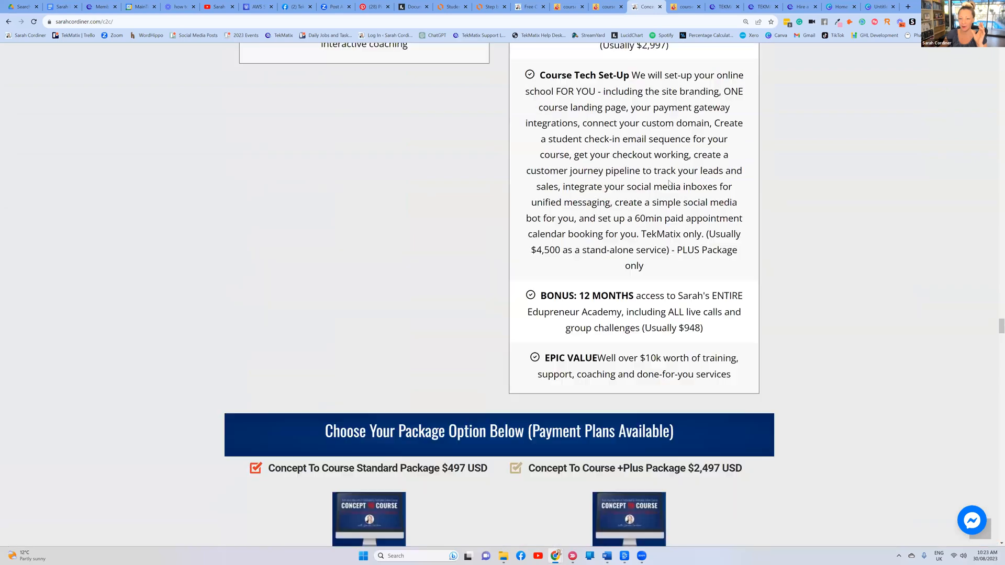
scroll(670, 171, down, 15)
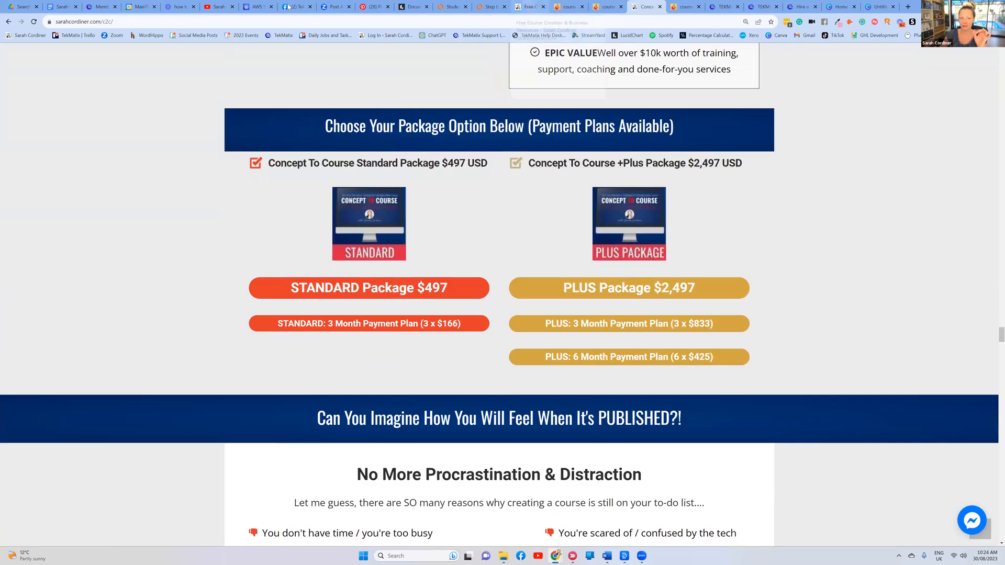
Upload the spiral astrology image from Downloads as the Lite Package offer's thumbnail
click(105, 7)
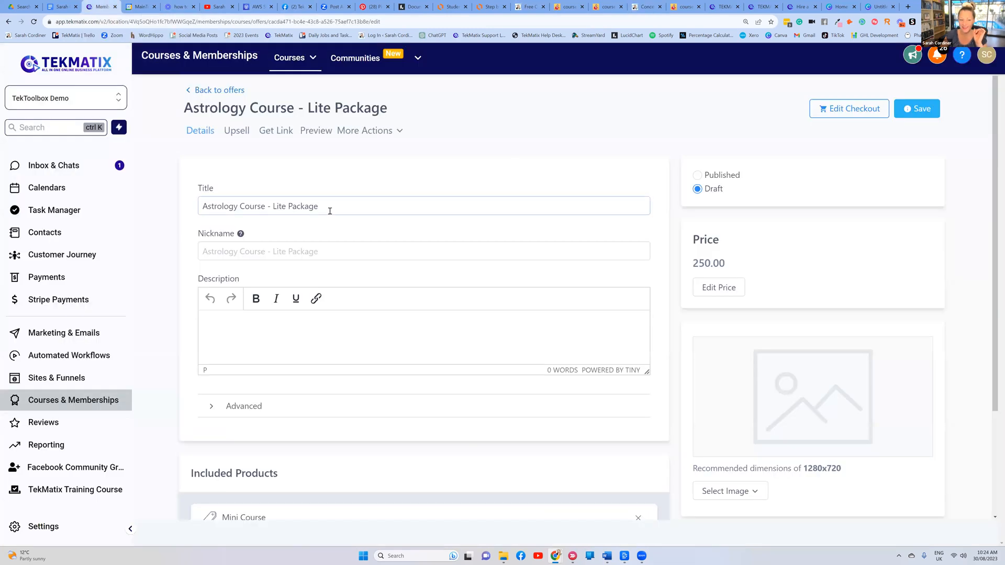
scroll(680, 295, down, 3)
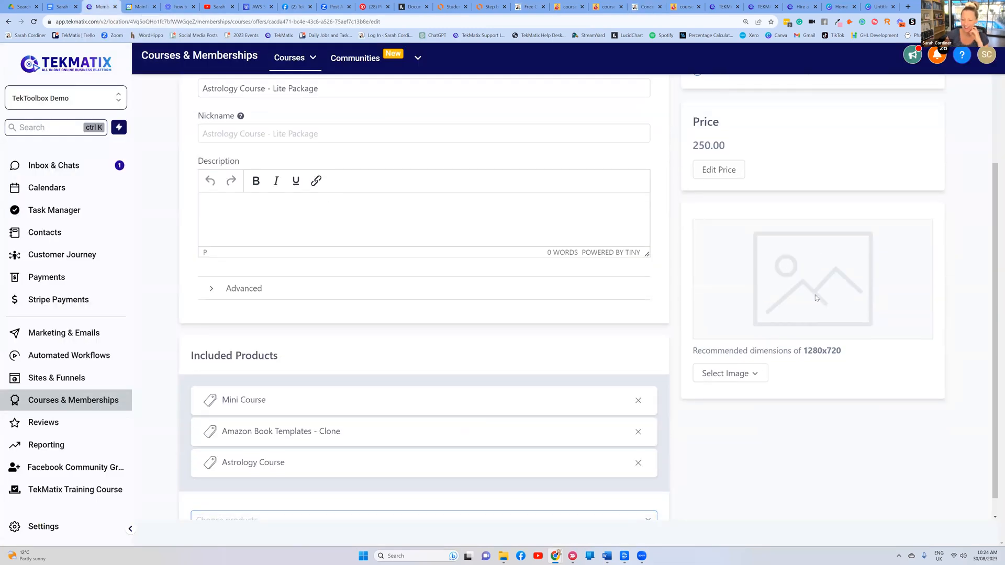
click(747, 374)
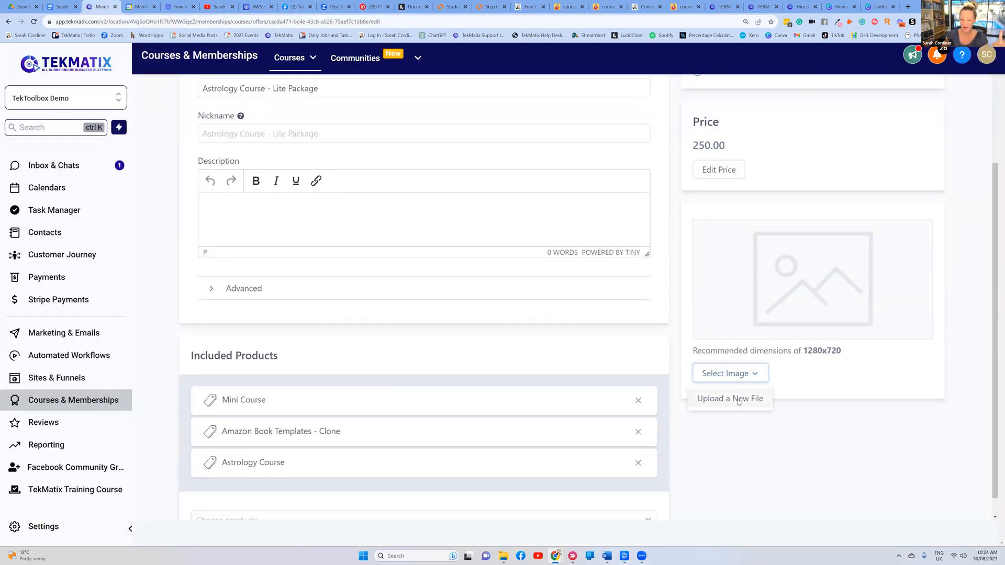
click(718, 399)
click(565, 196)
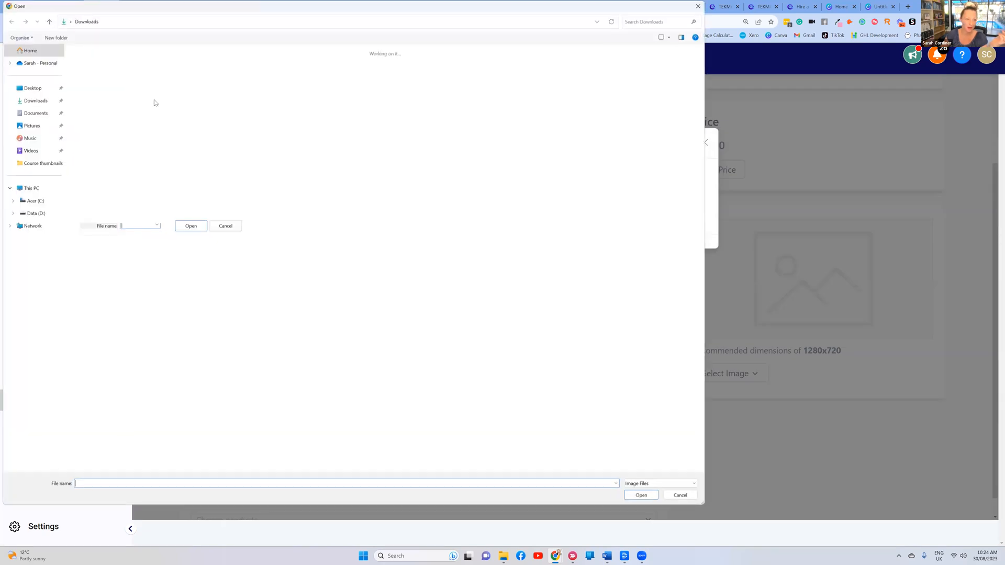
double_click(178, 94)
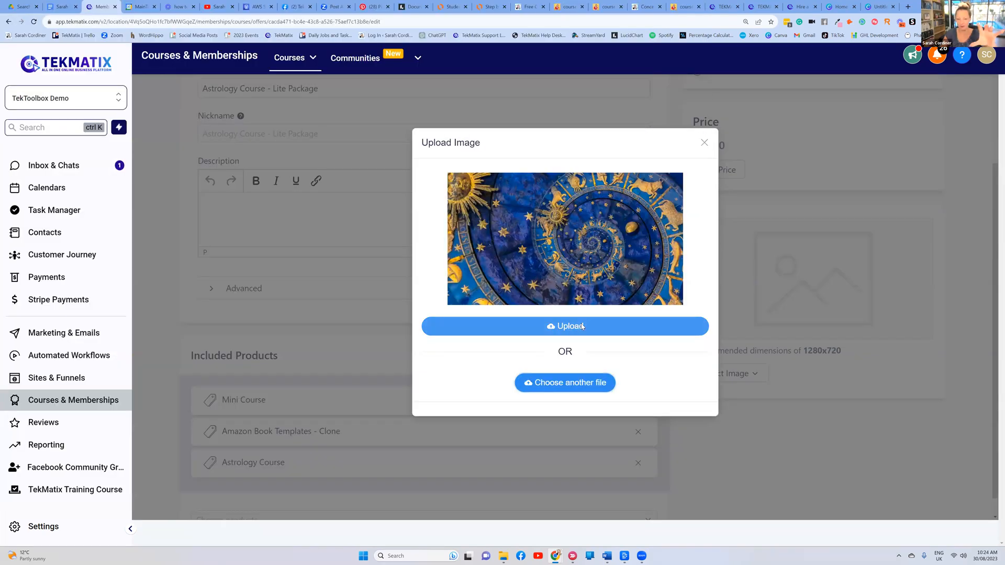
click(582, 326)
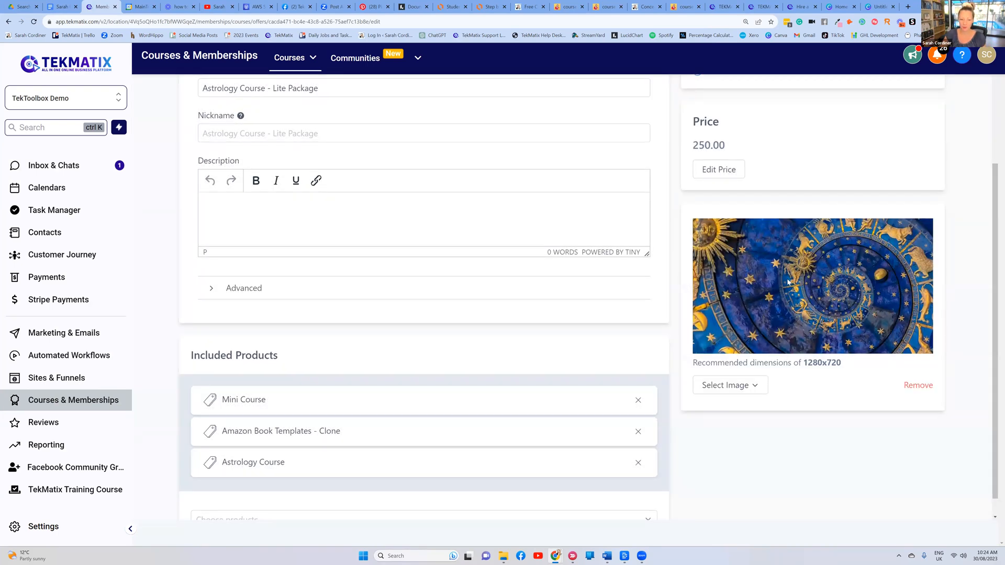
scroll(805, 283, down, 1)
scroll(342, 321, up, 3)
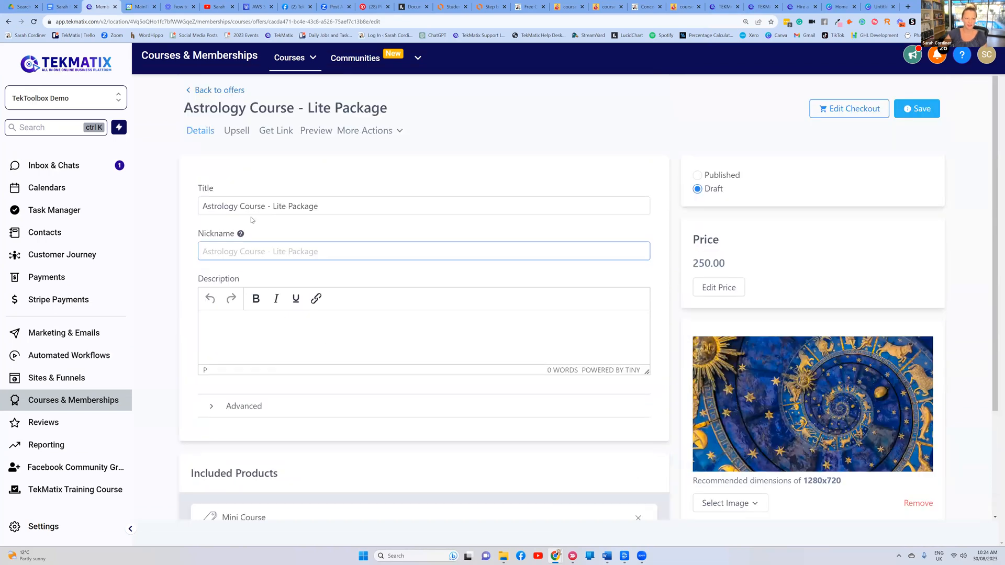
Write an offer description saying the Lite package gives access to the astrology course
click(232, 319)
text(L)
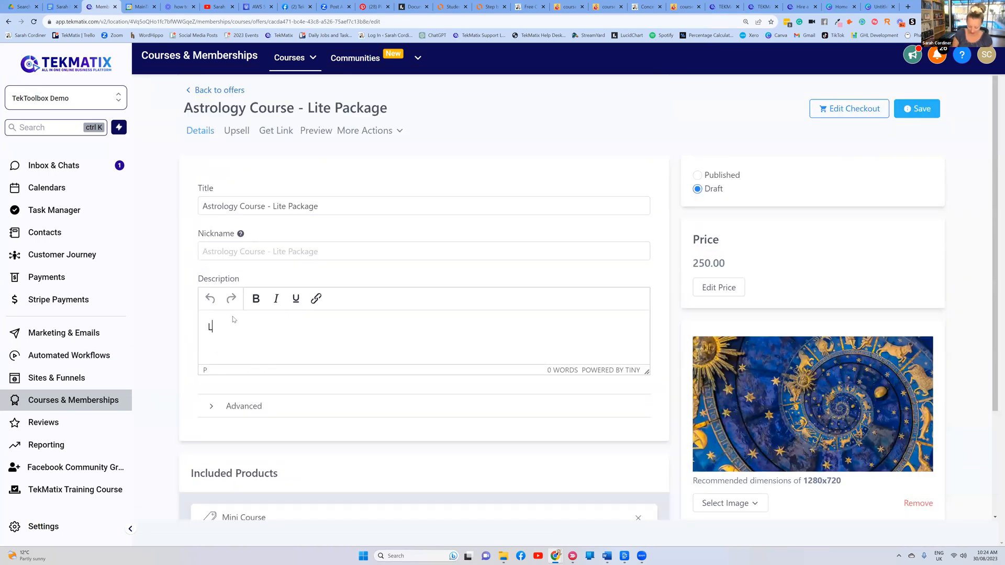
text(ite package acce)
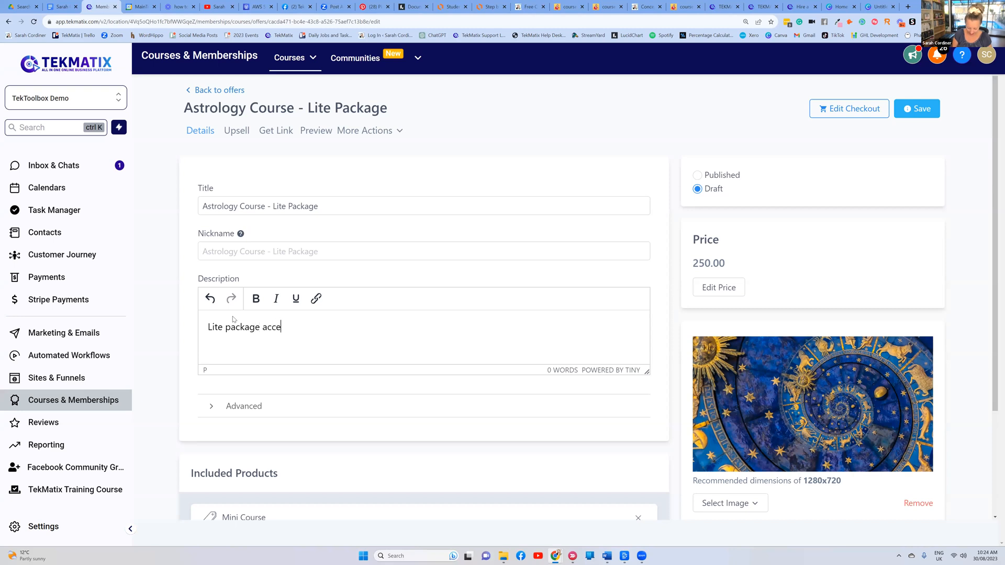
text(ss to sarah course)
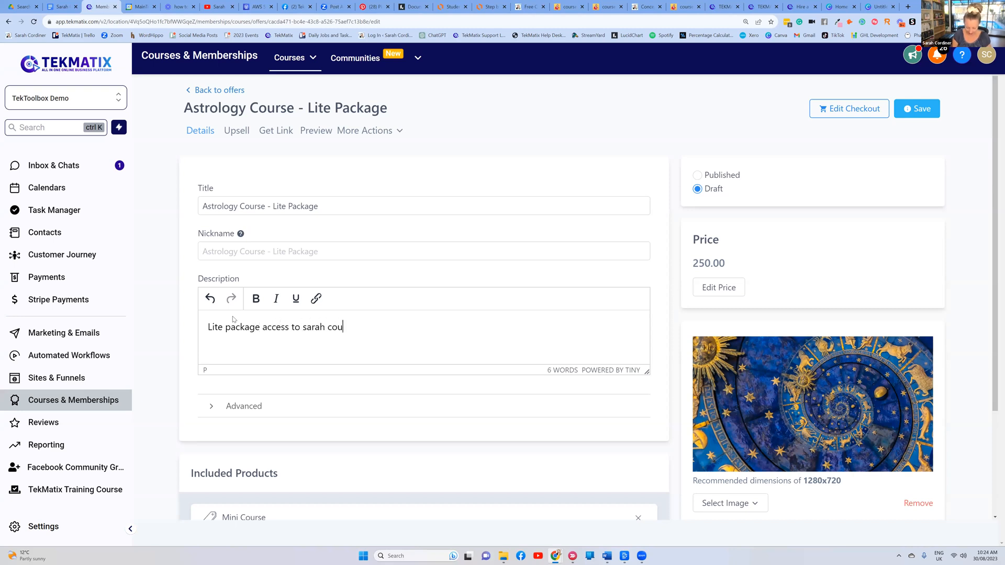
click(328, 328)
text(s astrology)
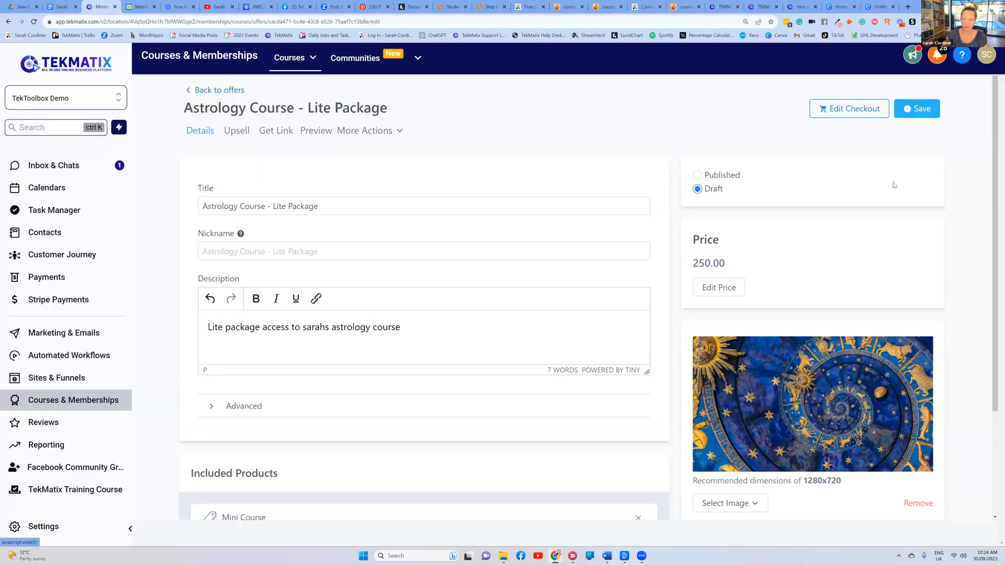
Save the offer, set its status to Published, and save it again
click(916, 109)
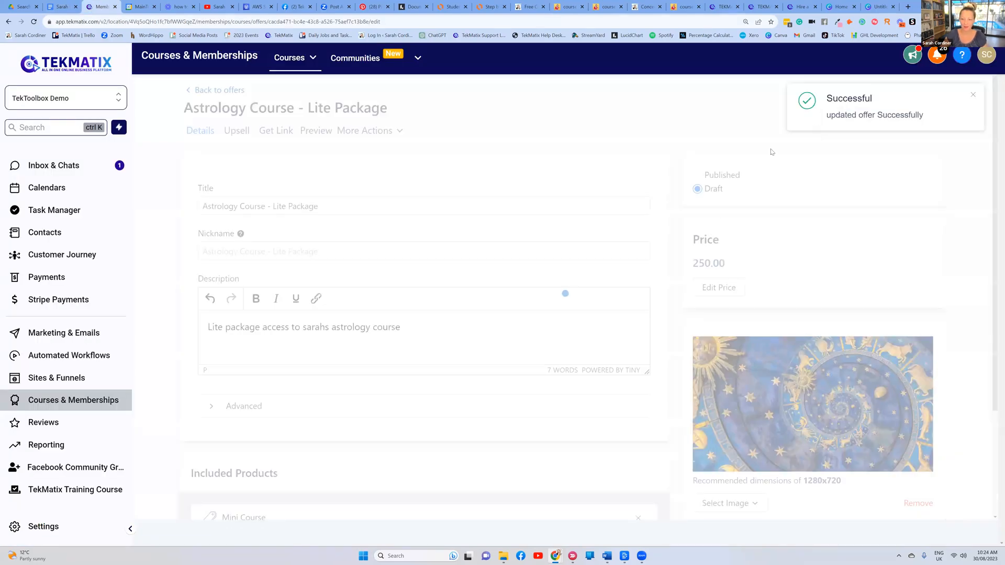
click(698, 175)
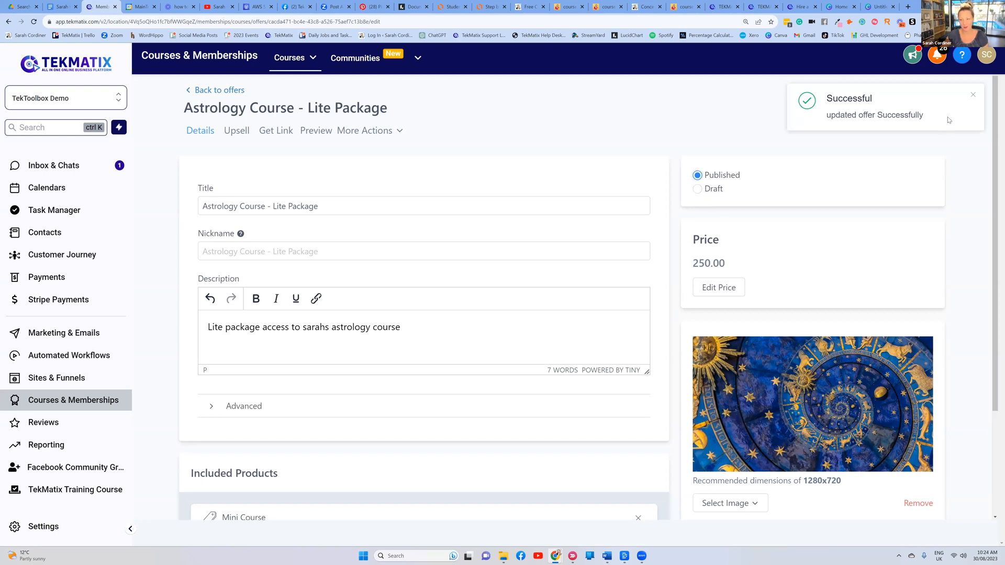
click(975, 96)
click(914, 109)
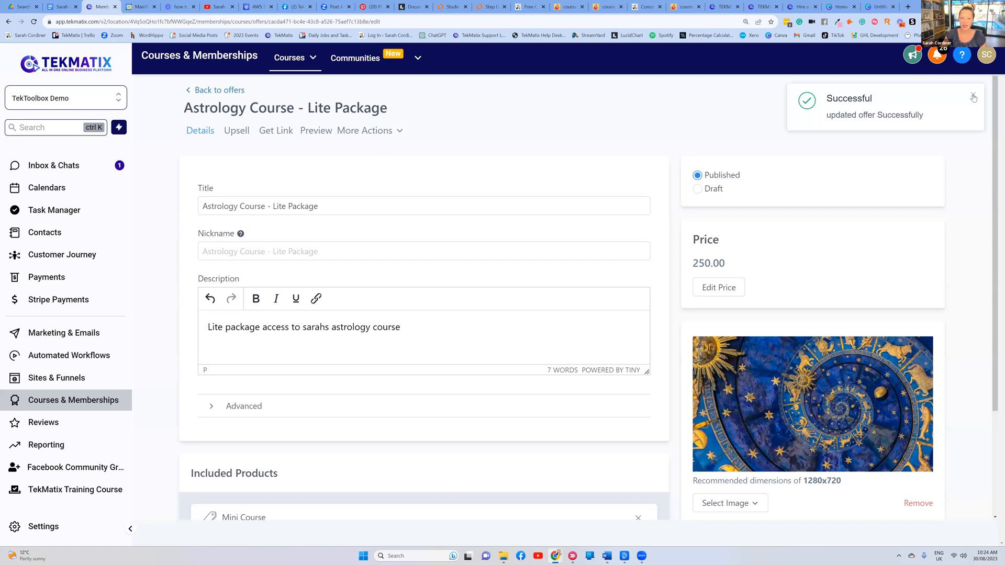
click(846, 109)
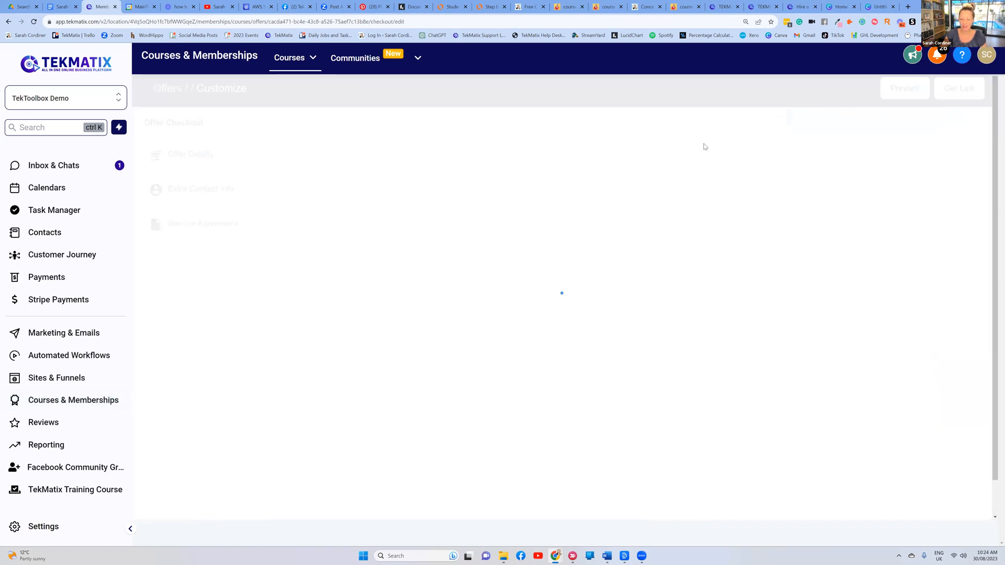
Compare another course's live checkout, then try the Offer Details banner toggle off and on
click(684, 6)
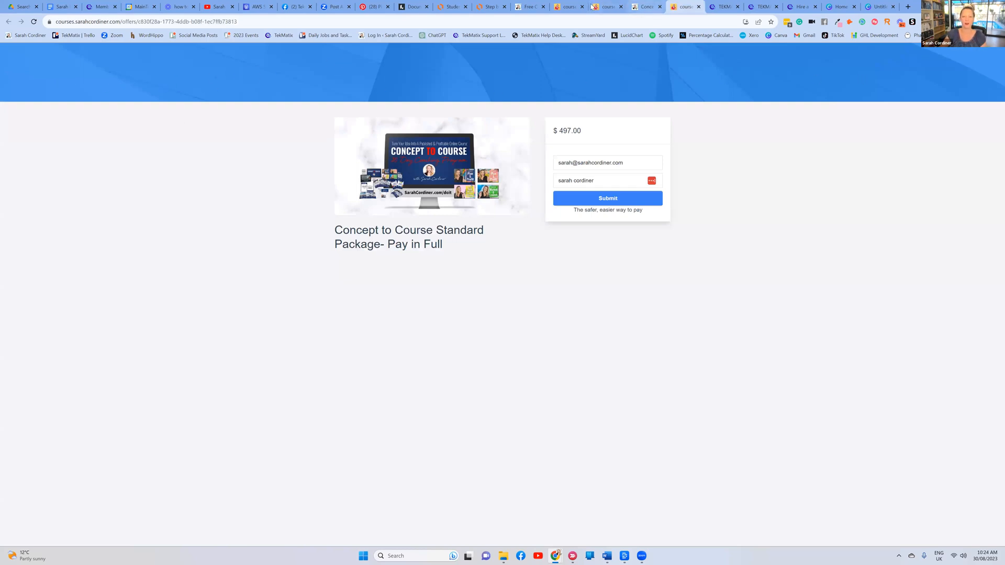
click(106, 8)
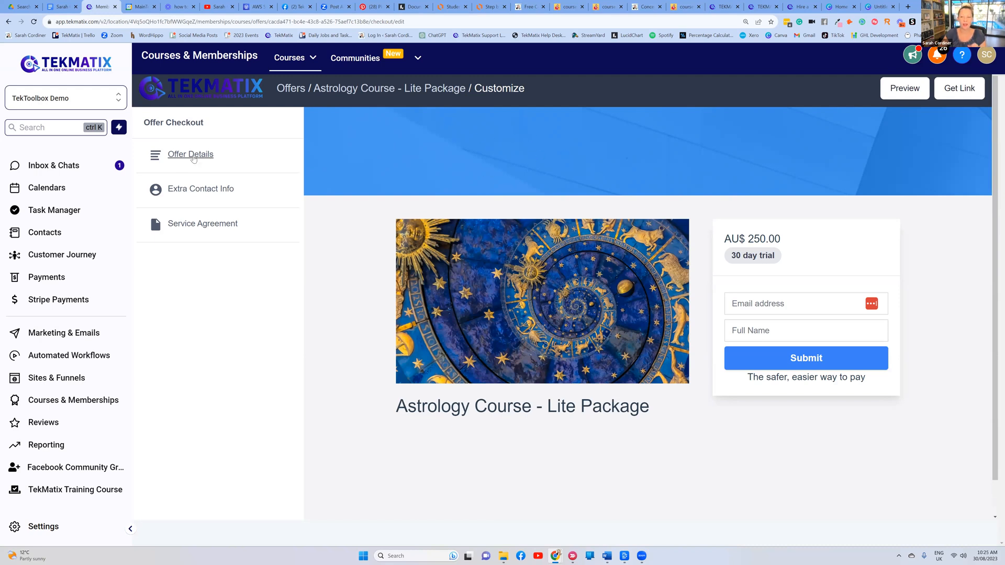
click(205, 158)
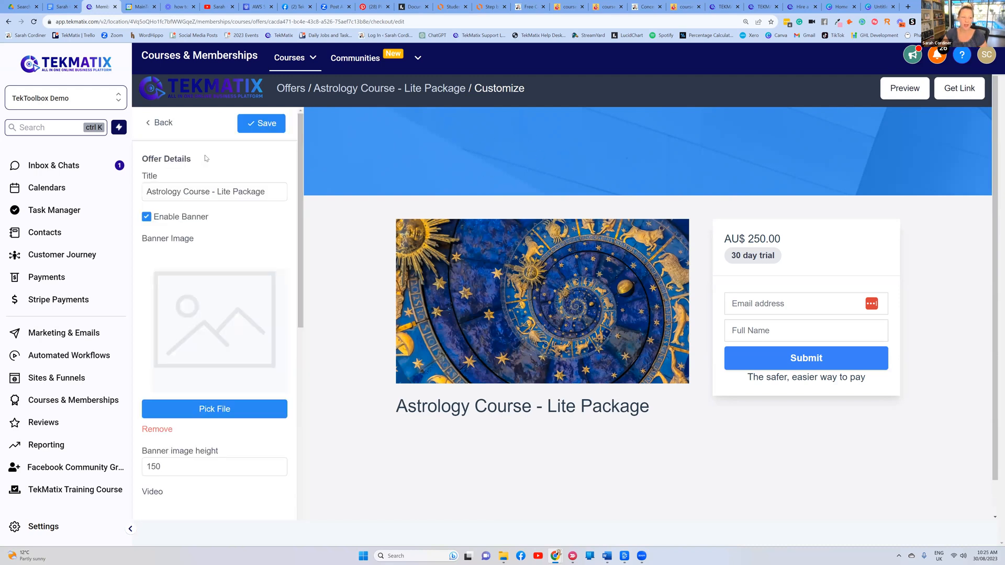
click(146, 217)
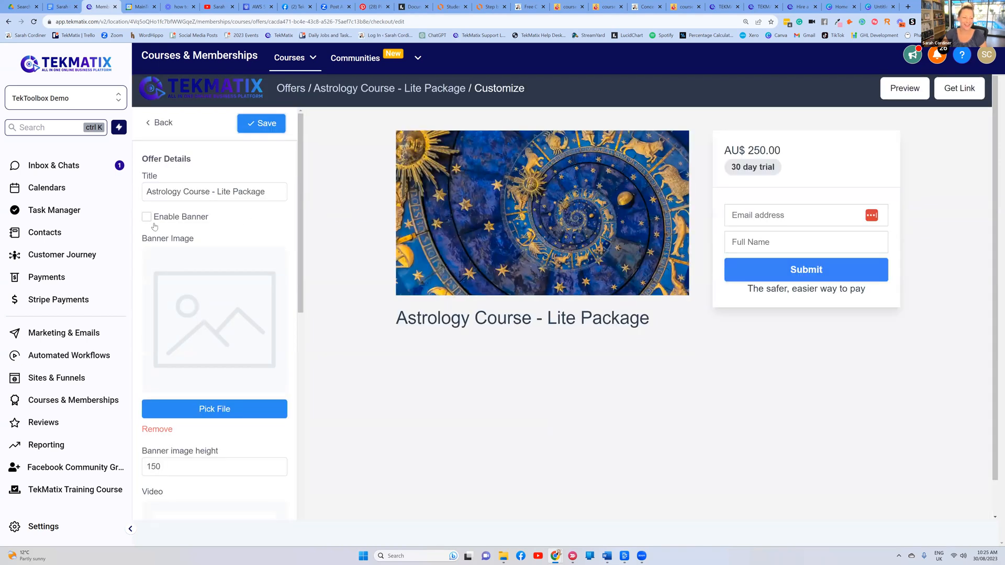
click(148, 217)
scroll(191, 335, down, 3)
click(183, 313)
scroll(214, 314, up, 3)
Turn the checkout banner off and review the remaining Offer Details settings
click(147, 217)
scroll(216, 239, down, 4)
scroll(214, 253, down, 3)
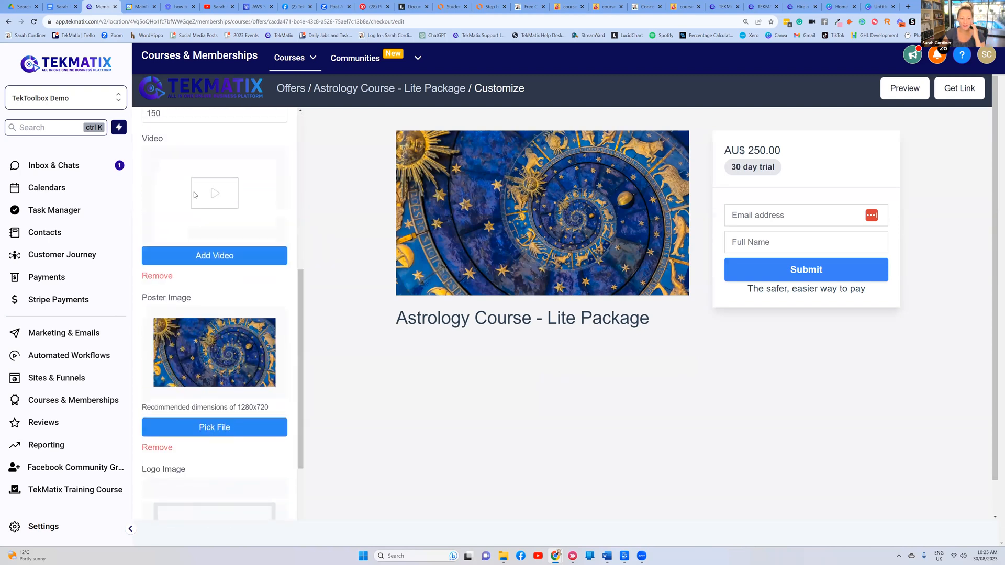
scroll(210, 301, up, 3)
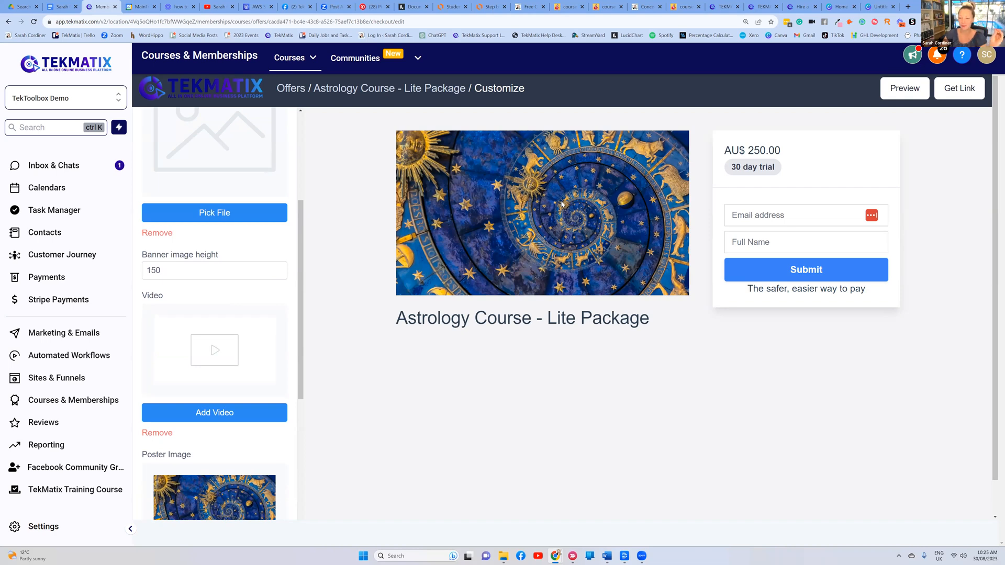
scroll(250, 217, down, 7)
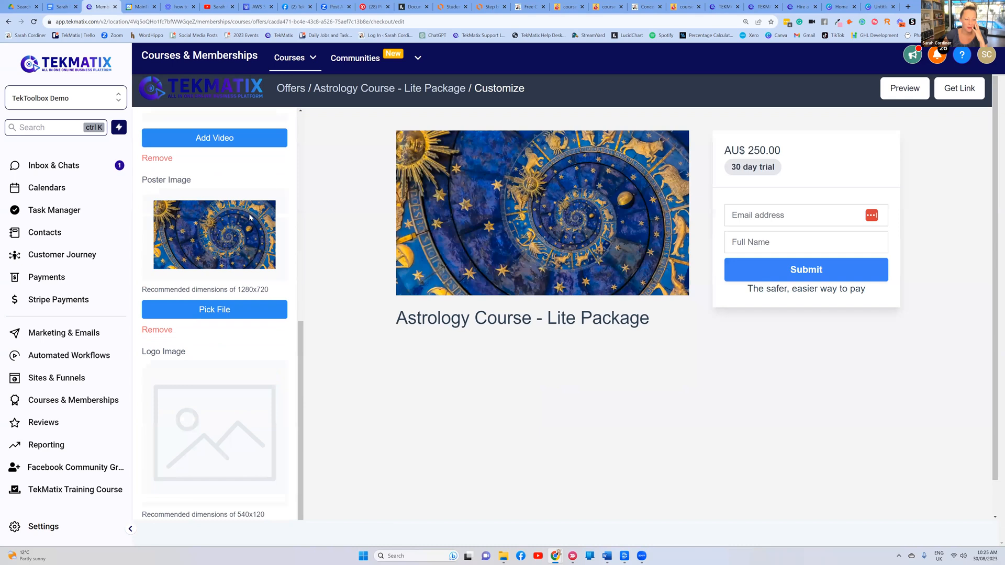
scroll(275, 320, down, 1)
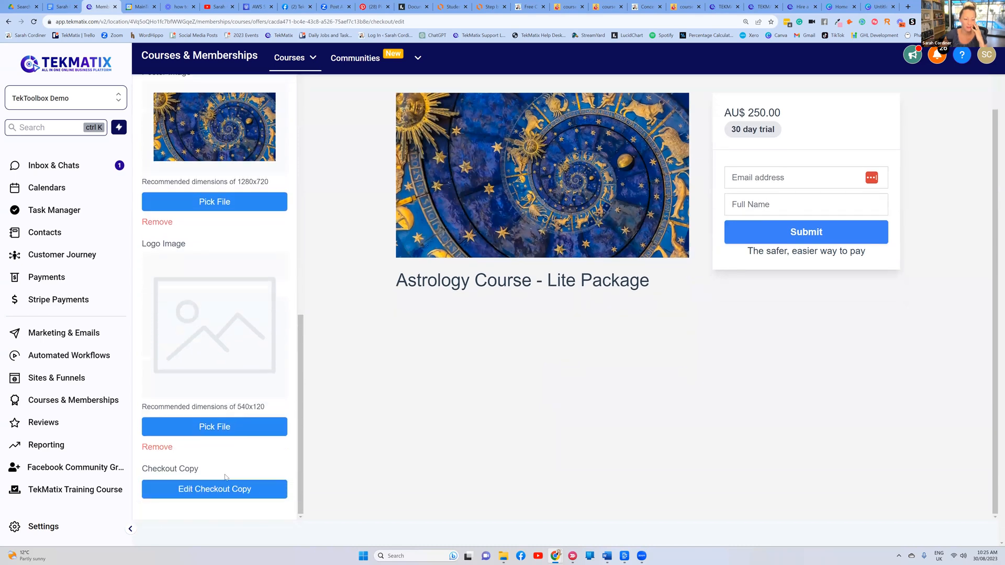
scroll(185, 399, up, 8)
scroll(185, 399, up, 4)
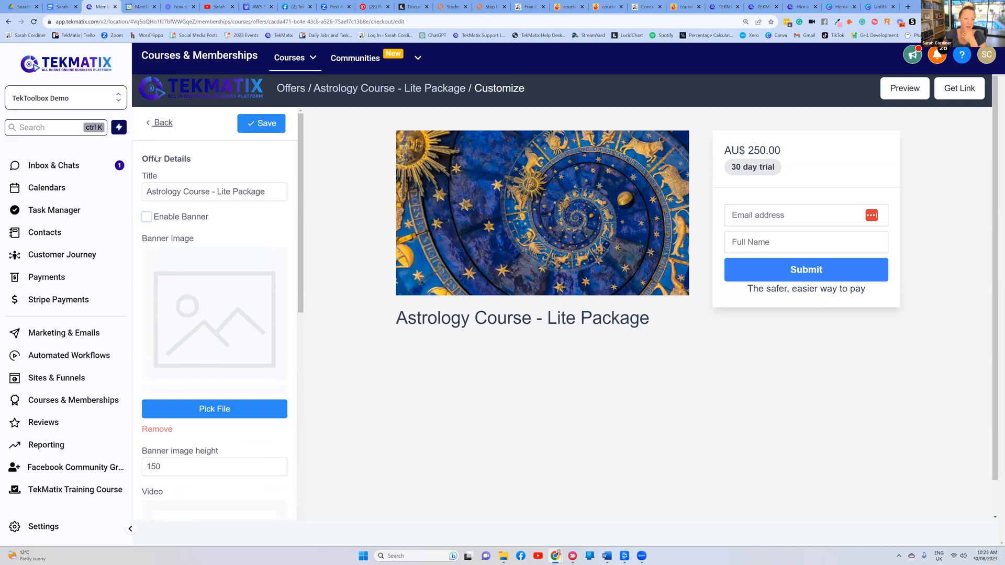
click(158, 126)
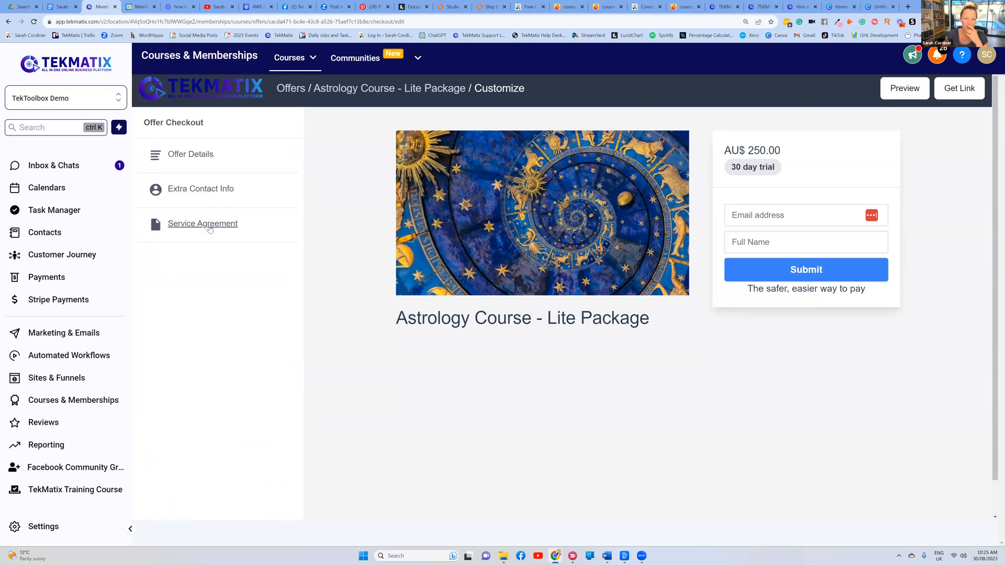
Set the checkout's Service Agreement option to Required
click(207, 222)
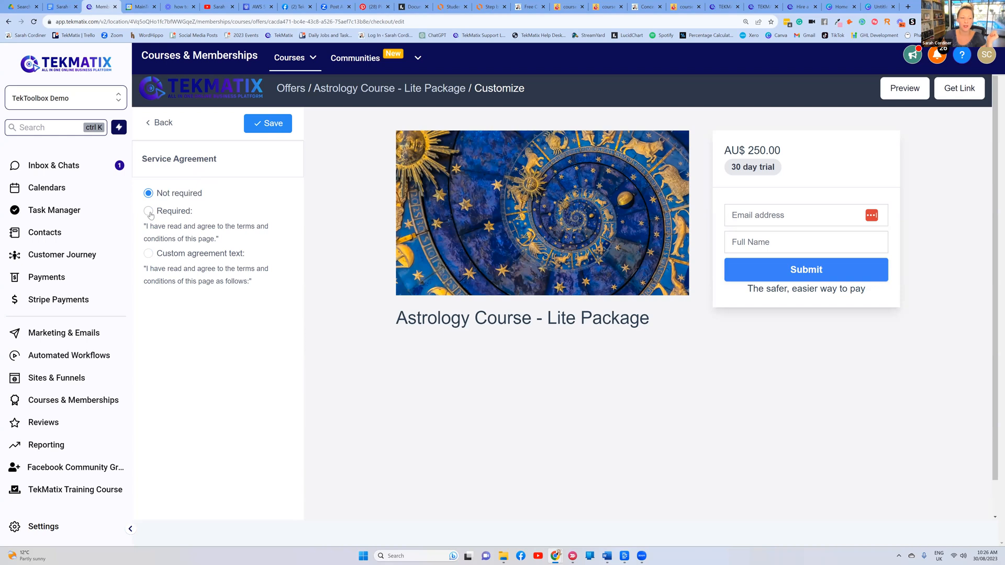
click(181, 242)
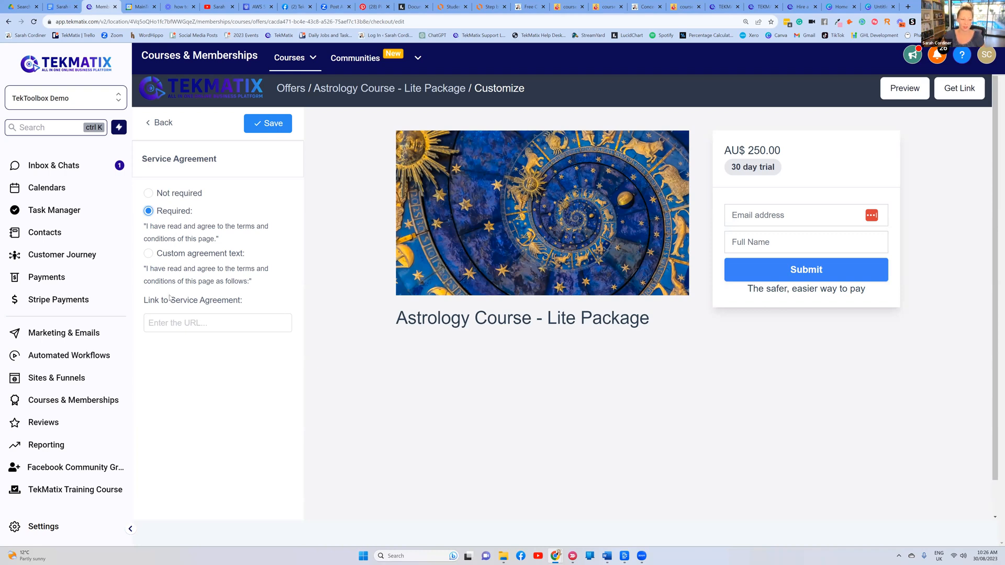
click(150, 254)
click(261, 321)
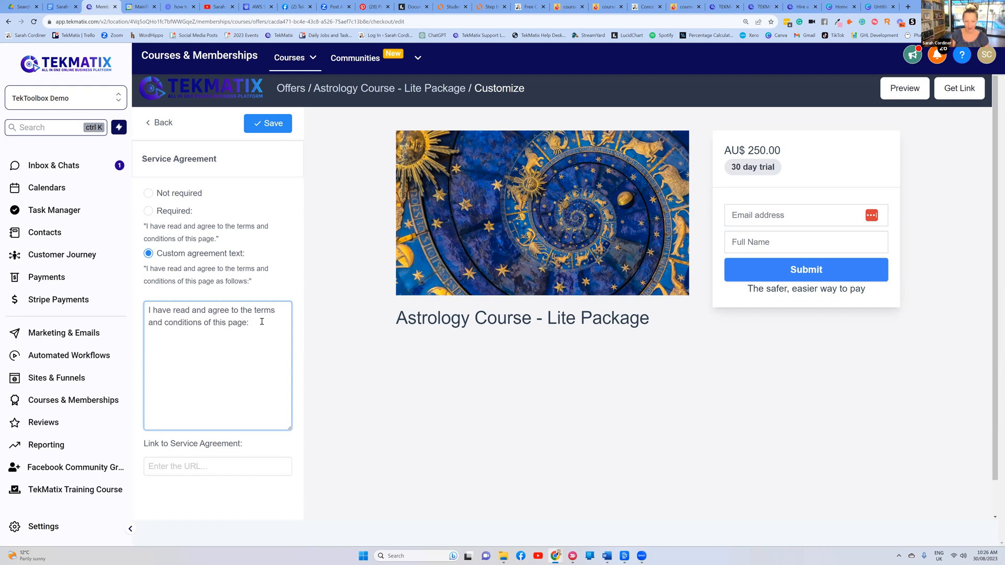
text(www)
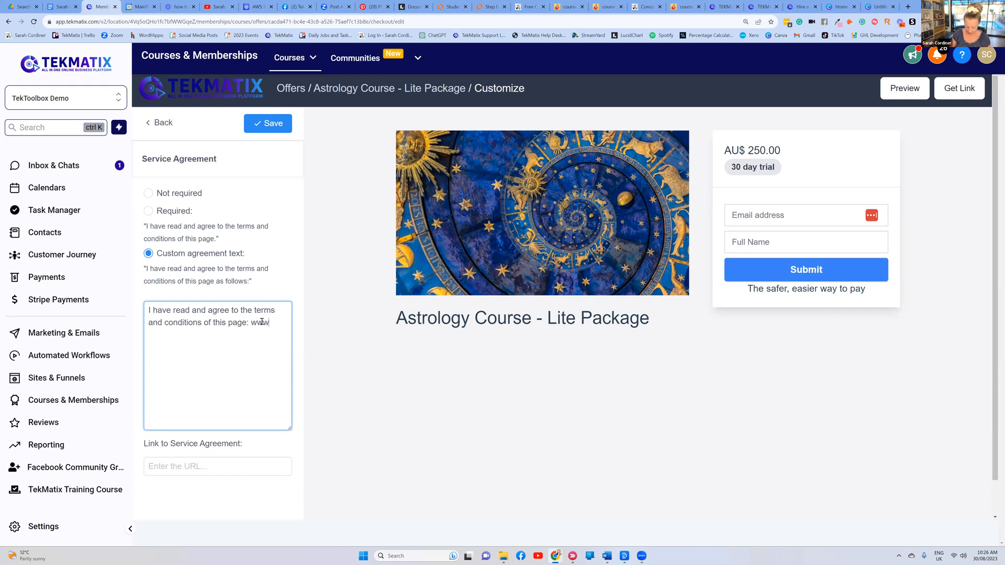
text(.yourwebsite)
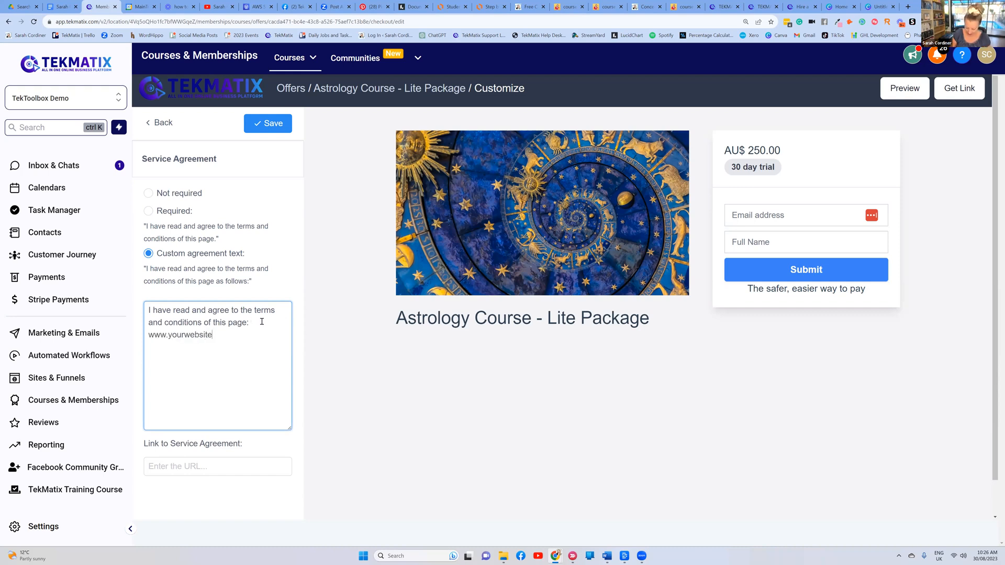
text(.com/terms)
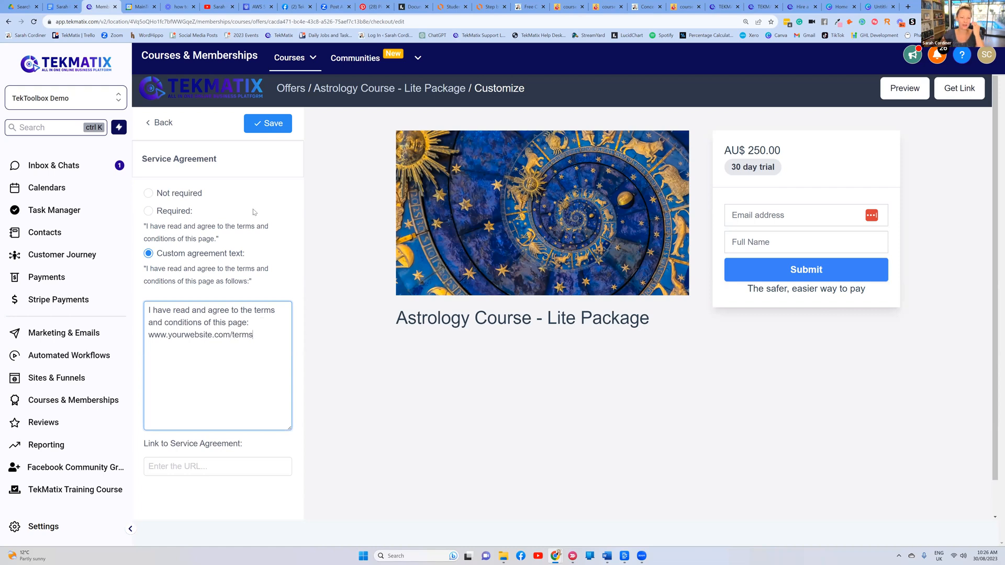
click(274, 130)
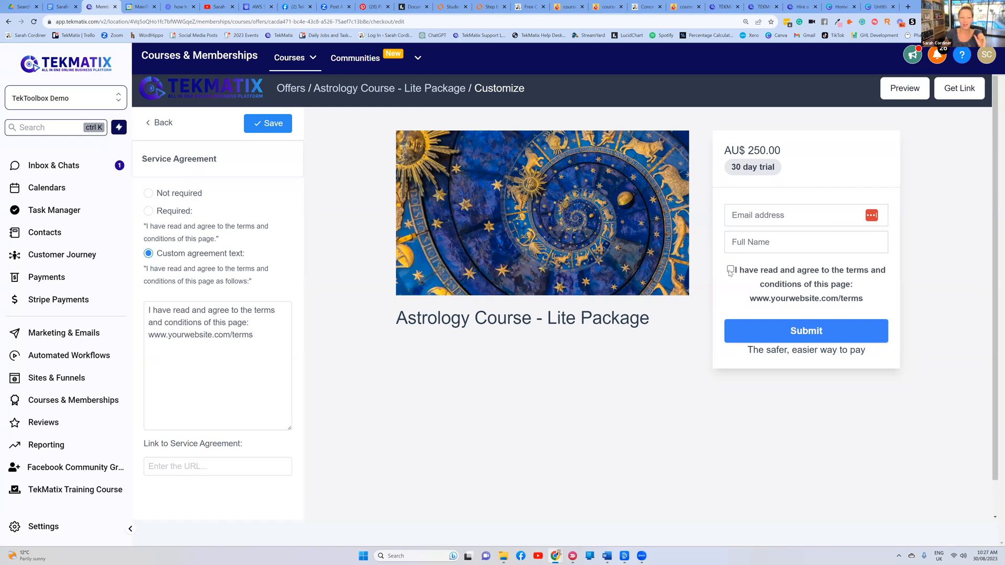
click(280, 125)
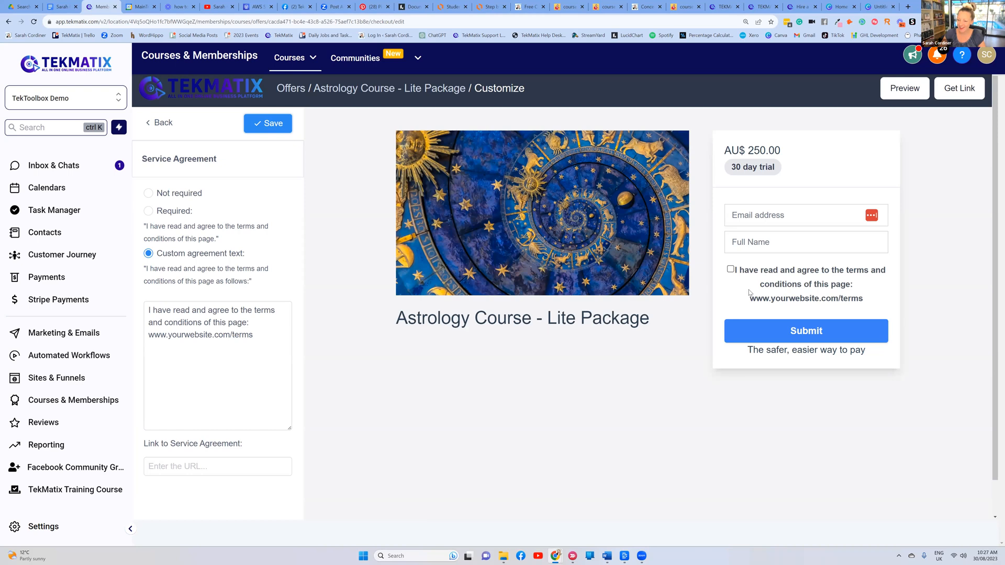
click(157, 122)
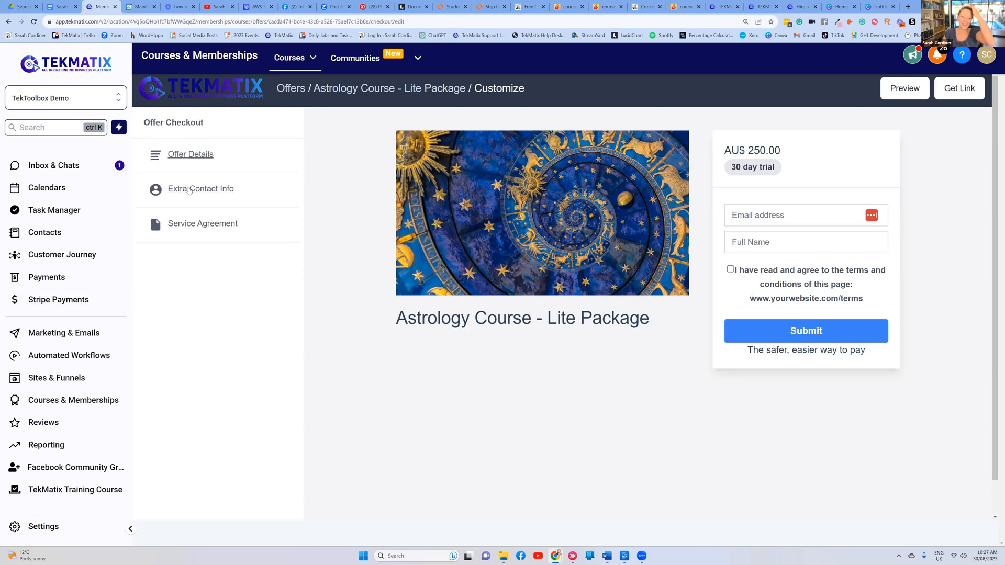
Open Extra Contact Info and save with Collect address enabled
click(208, 189)
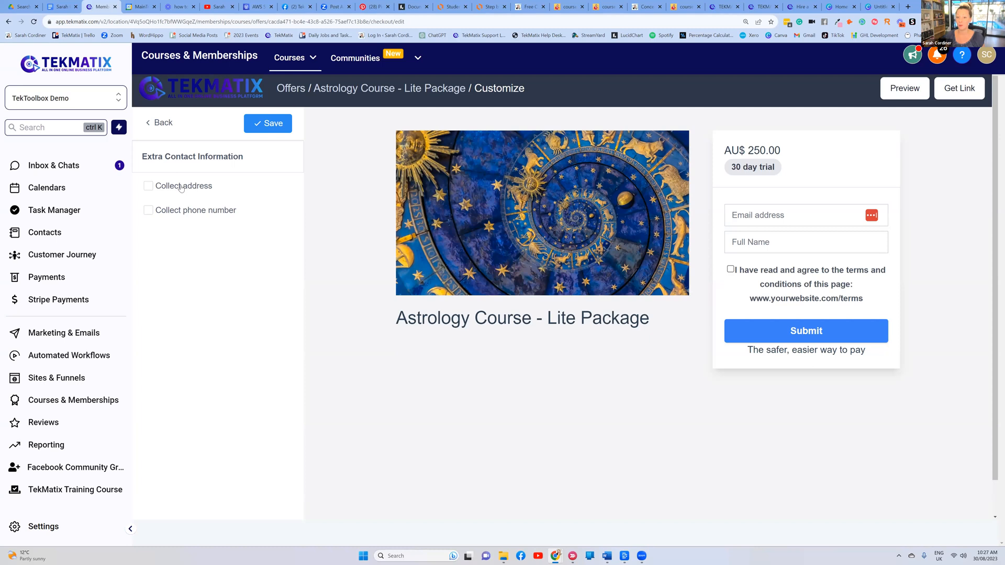
click(149, 186)
click(278, 125)
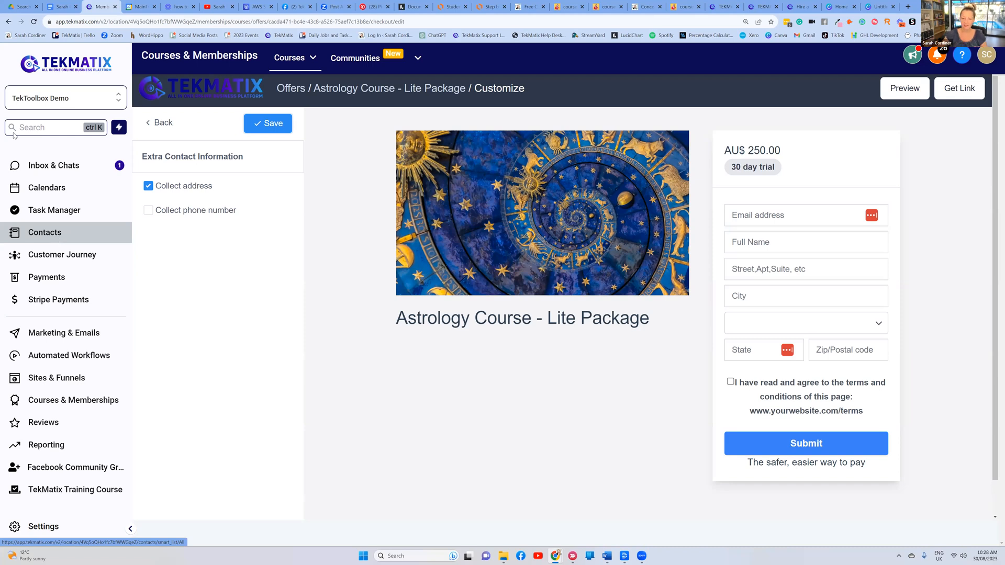
Turn address collection back off and save the extra contact settings
click(151, 190)
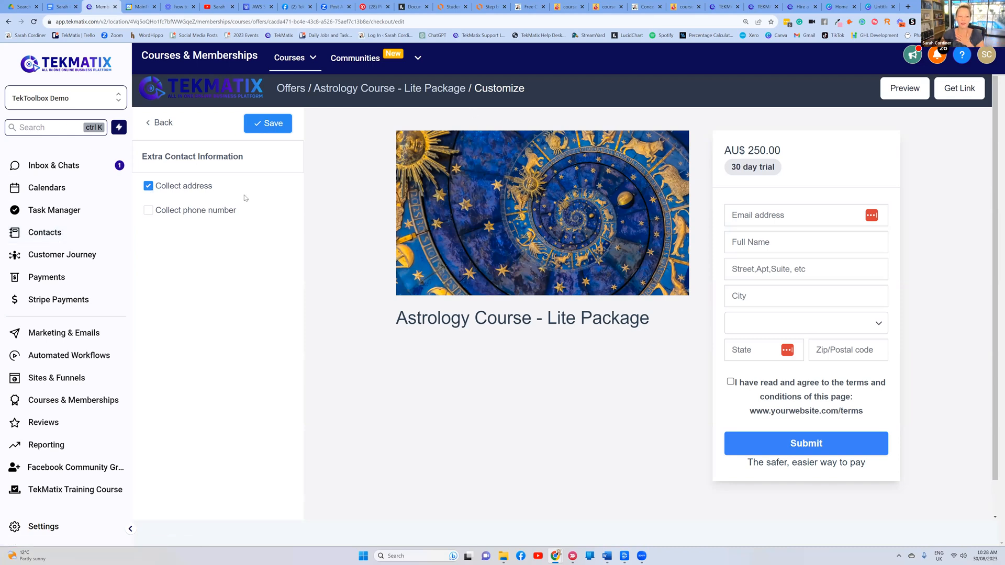
click(285, 131)
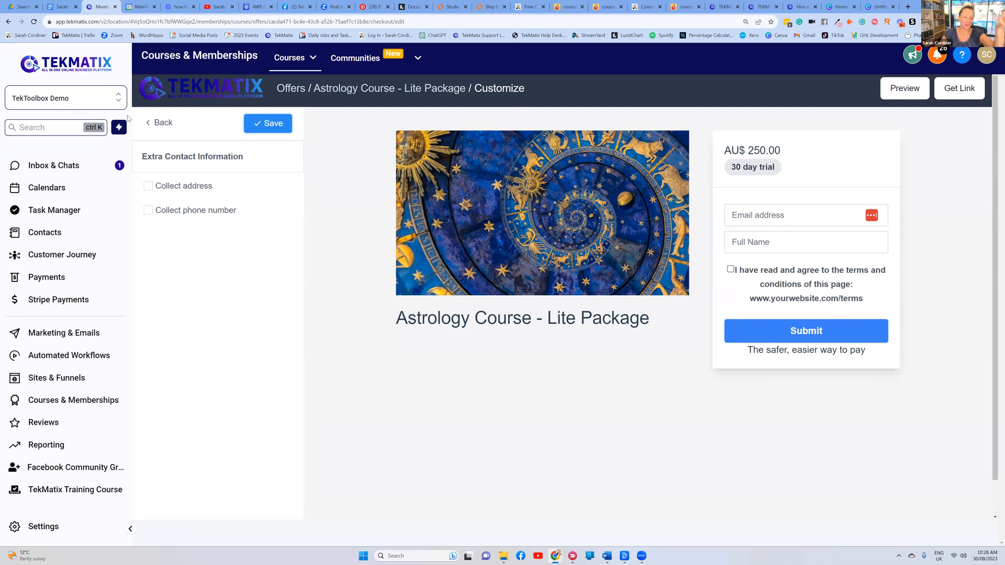
click(268, 130)
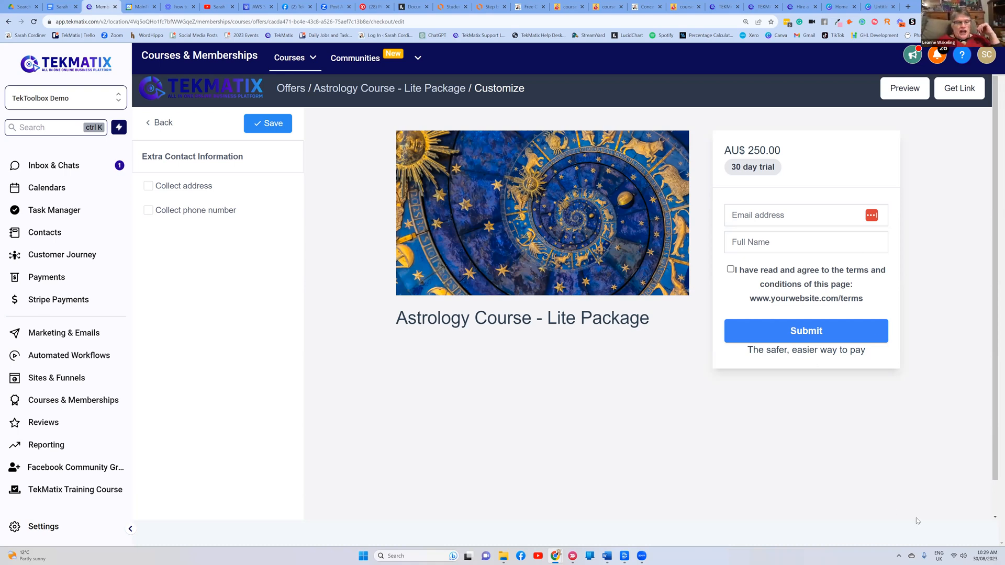
Adjust the Windows system volume, then go back to the Offer Checkout sections list
click(968, 555)
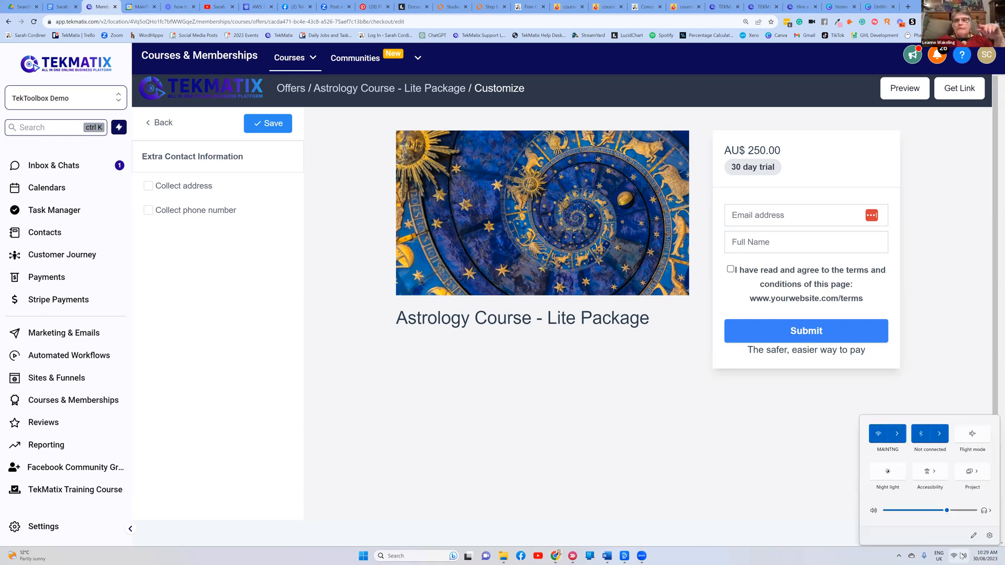
click(950, 507)
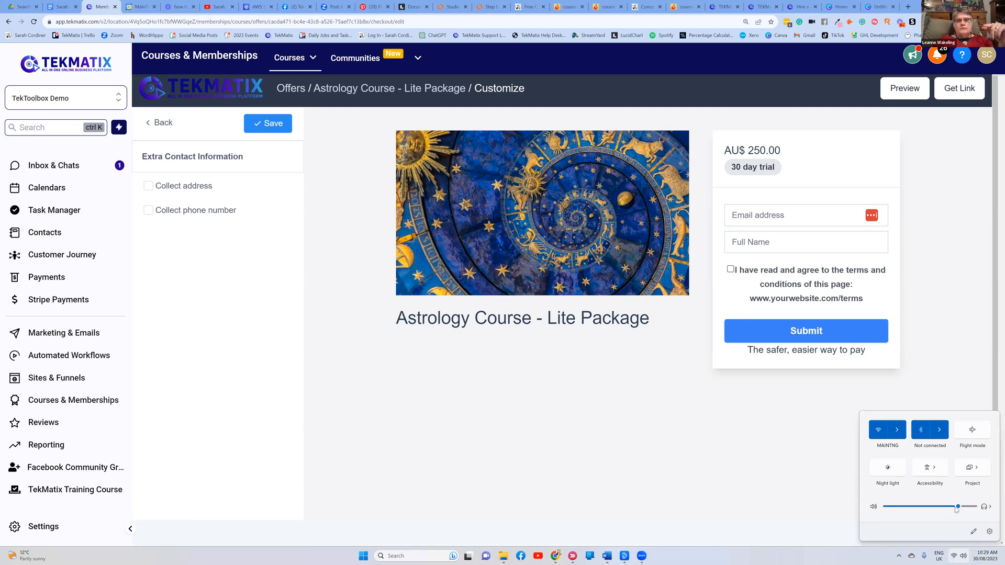
click(958, 507)
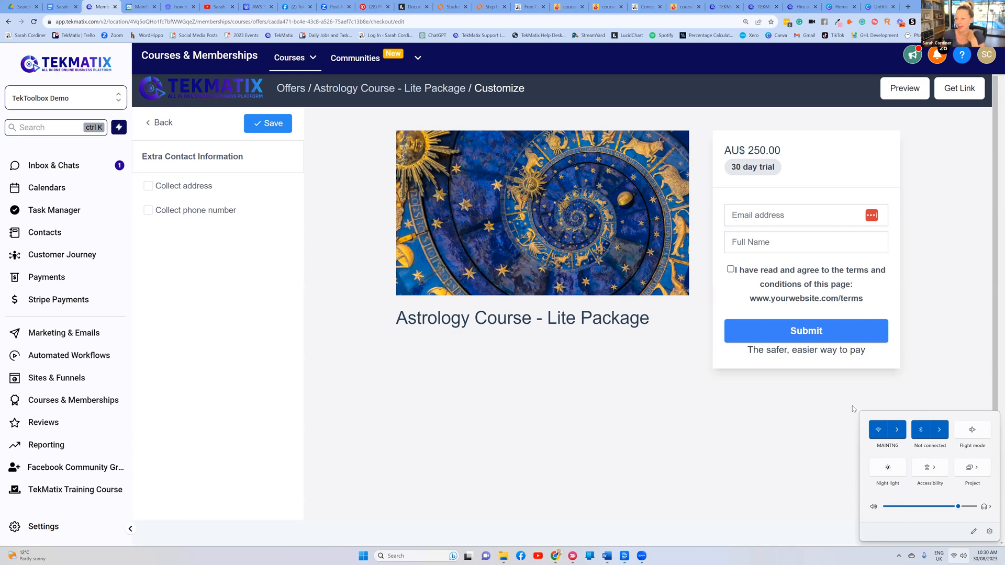
click(809, 414)
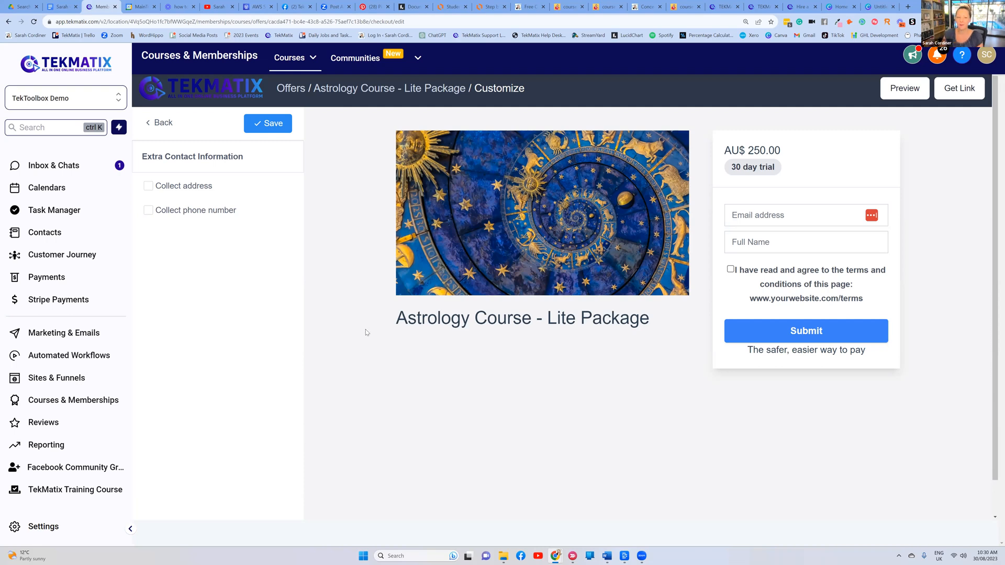
click(162, 122)
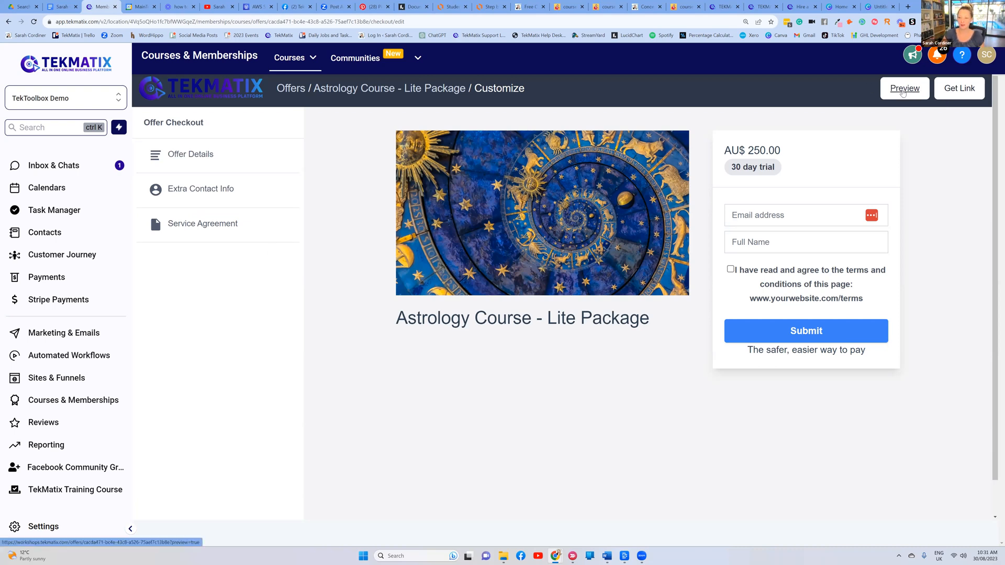
Preview the Lite Package checkout (AU$ 250.00, 30-day trial) in a new tab and check its address
click(902, 90)
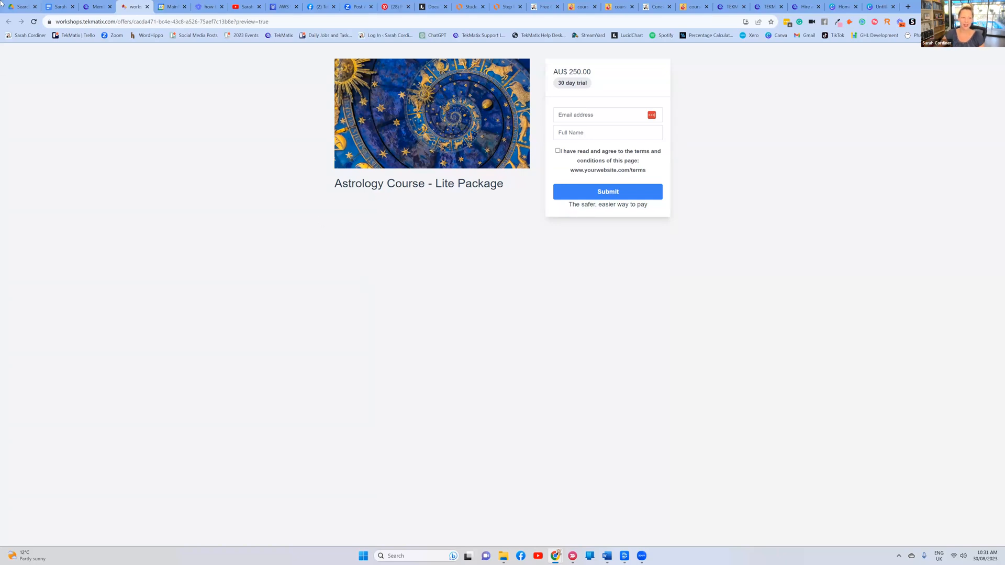
drag(118, 24, 50, 23)
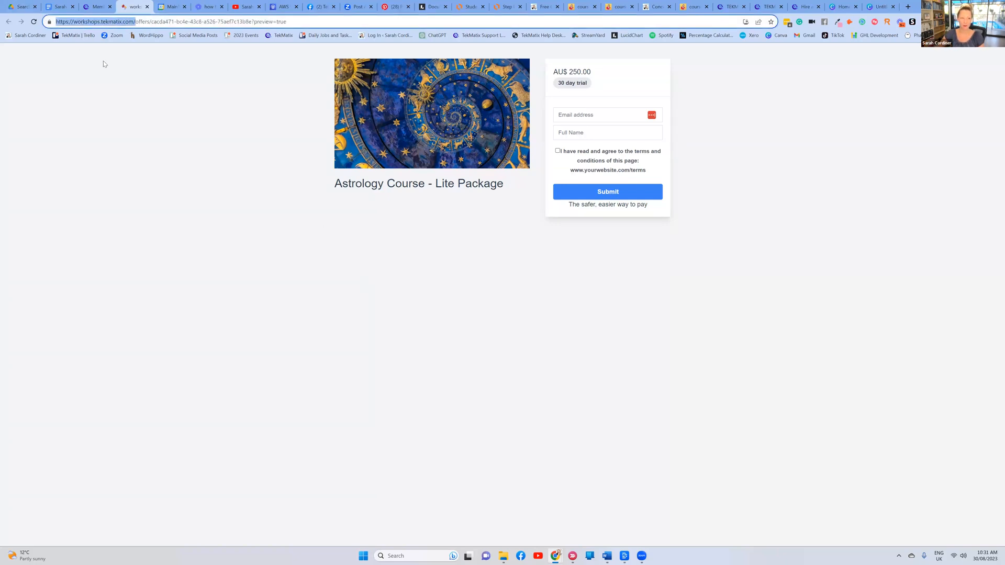
click(118, 80)
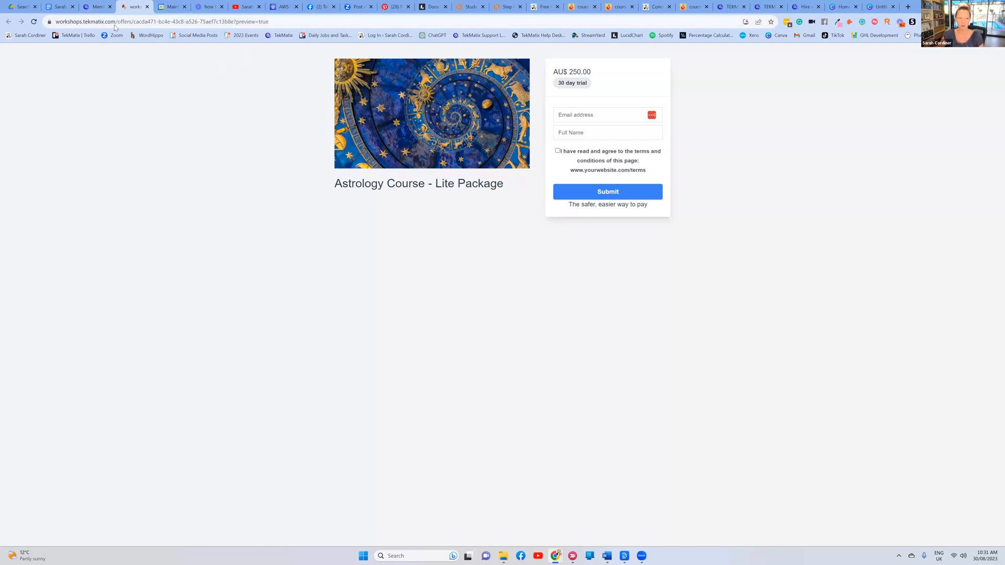
click(506, 6)
Scroll the flowchart to the Sell Your Product steps, highlighting Course Settings and Create The Offer
scroll(585, 155, up, 3)
scroll(586, 155, down, 1)
scroll(586, 155, up, 1)
scroll(585, 155, up, 1)
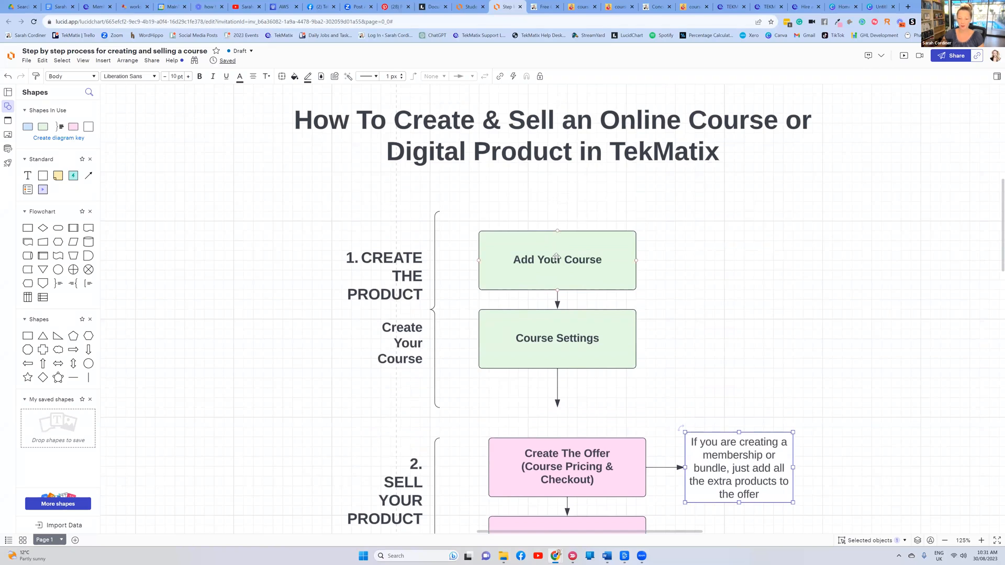
scroll(556, 252, down, 3)
click(554, 162)
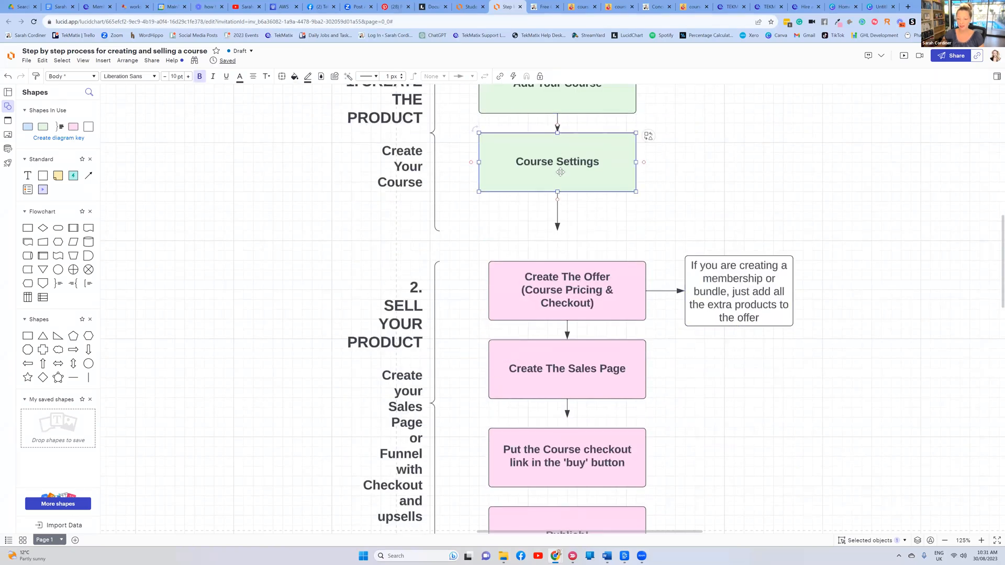
scroll(551, 163, down, 1)
click(554, 235)
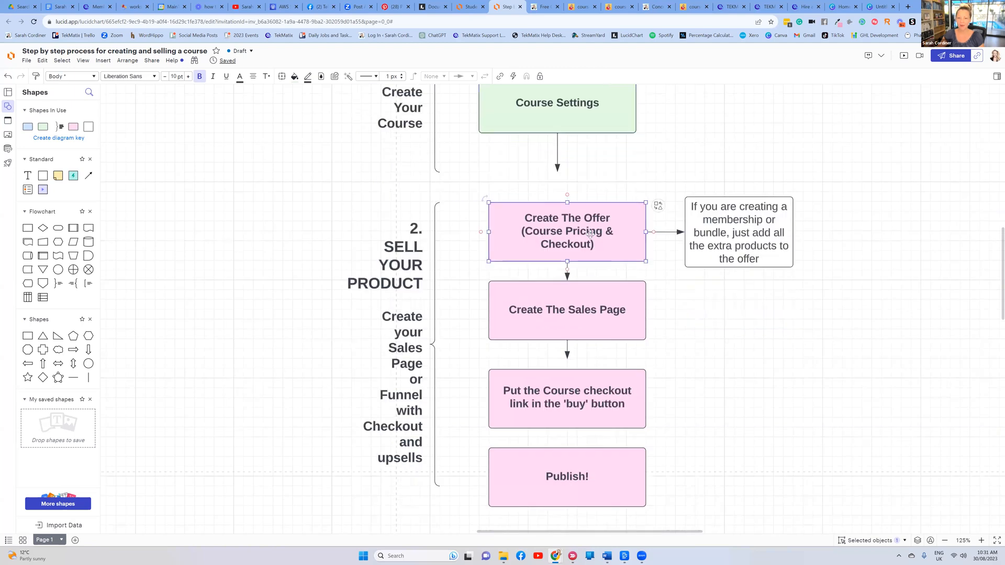
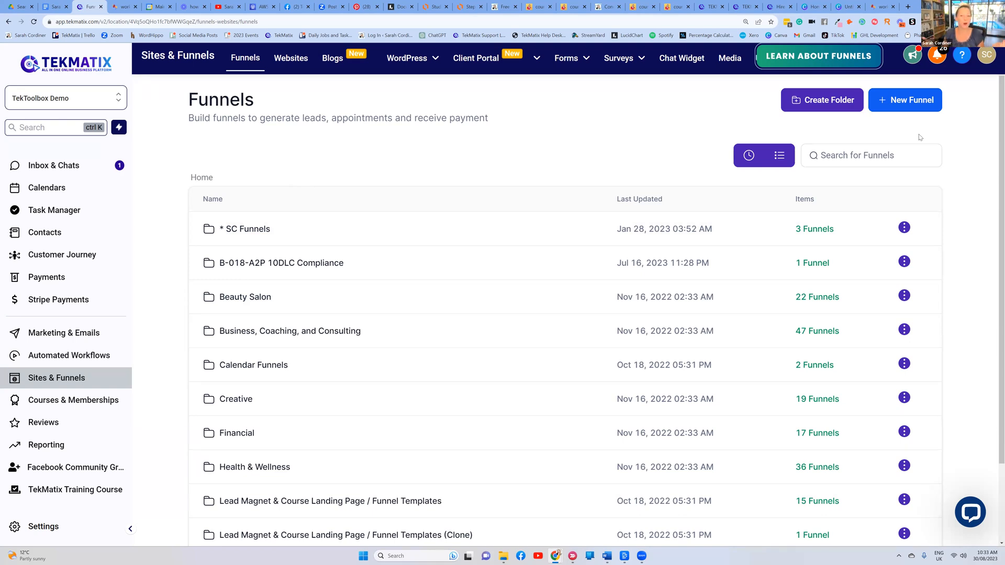
Switch to the sarahcordiner.com/c2c Concept To Course page and scroll back up to its top banner
click(606, 7)
scroll(632, 115, up, 11)
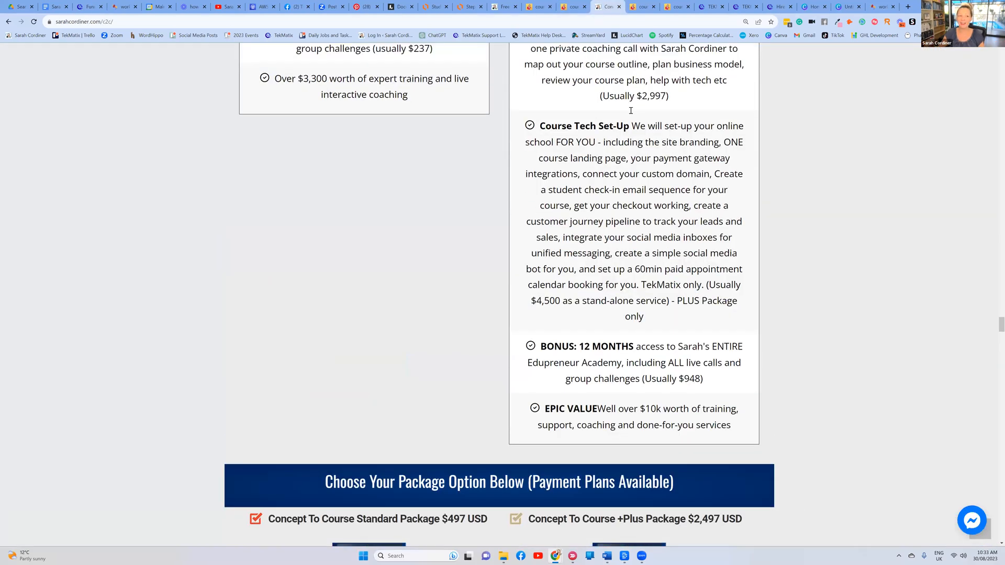
scroll(628, 105, up, 10)
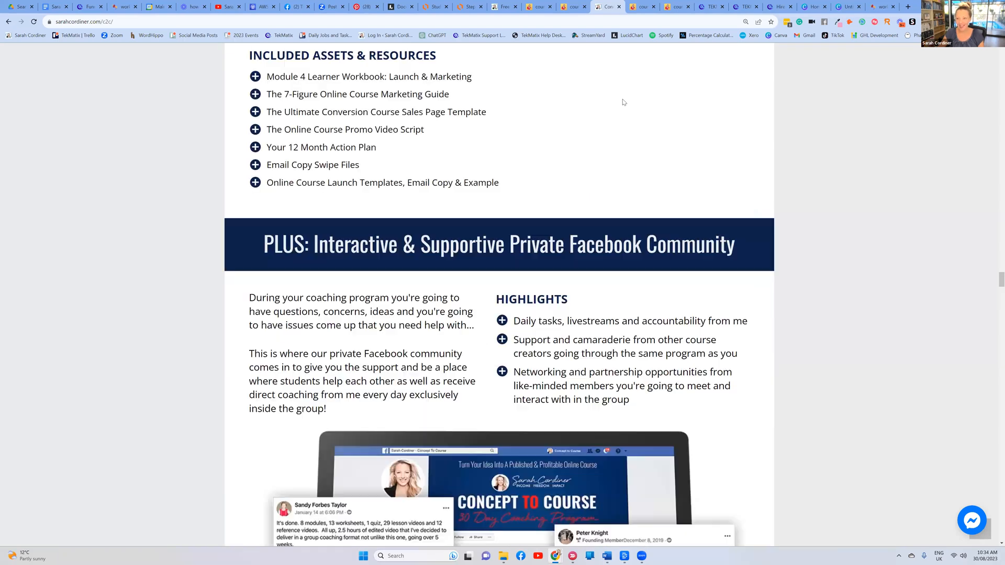
scroll(623, 102, up, 15)
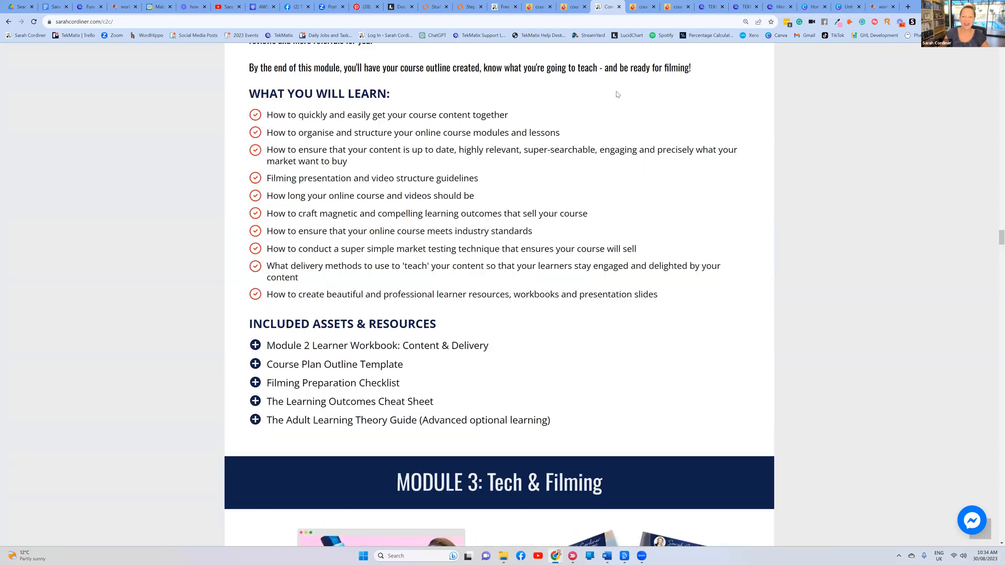
scroll(616, 91, up, 15)
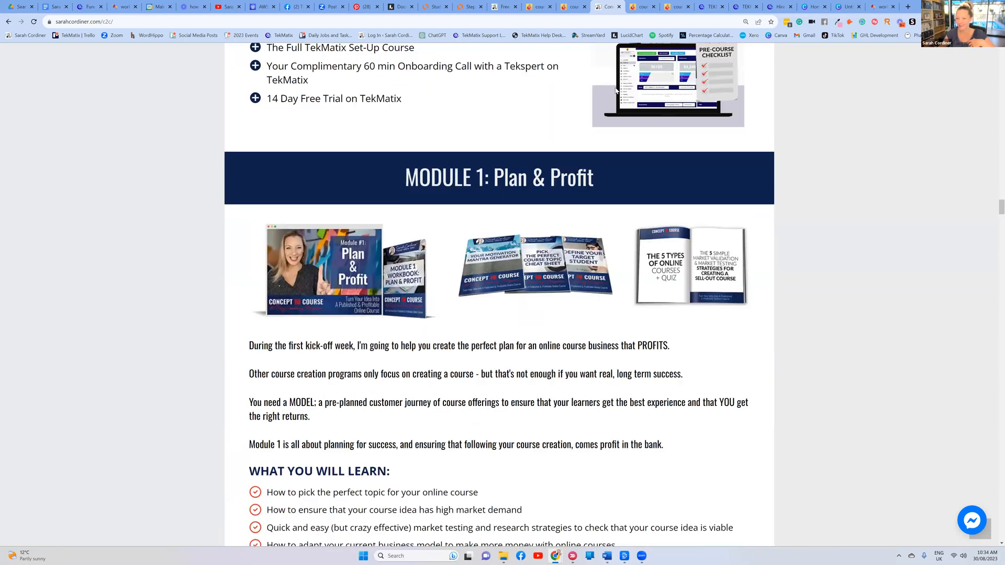
scroll(615, 89, up, 20)
scroll(615, 87, up, 20)
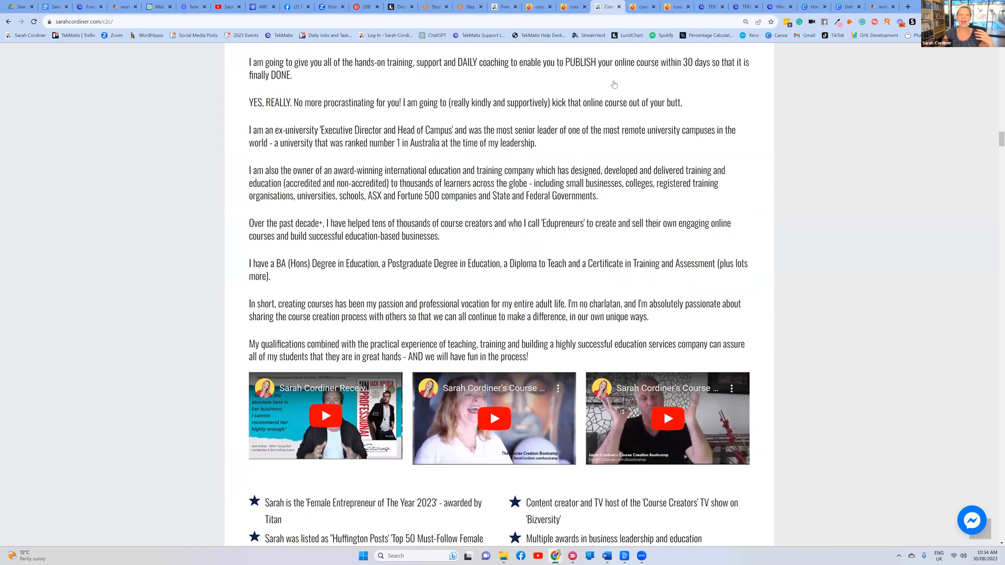
scroll(212, 108, up, 20)
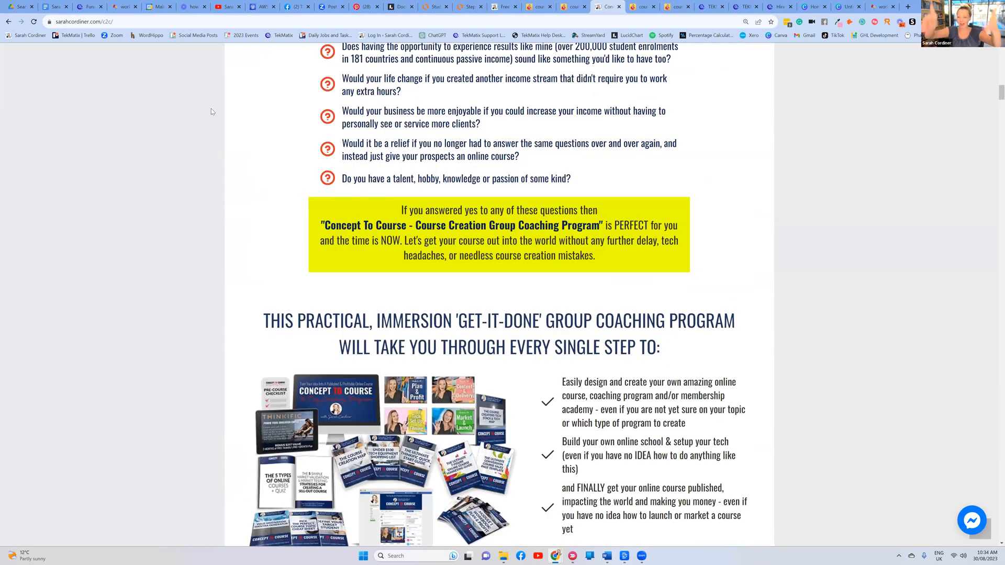
scroll(211, 108, up, 15)
scroll(207, 114, up, 10)
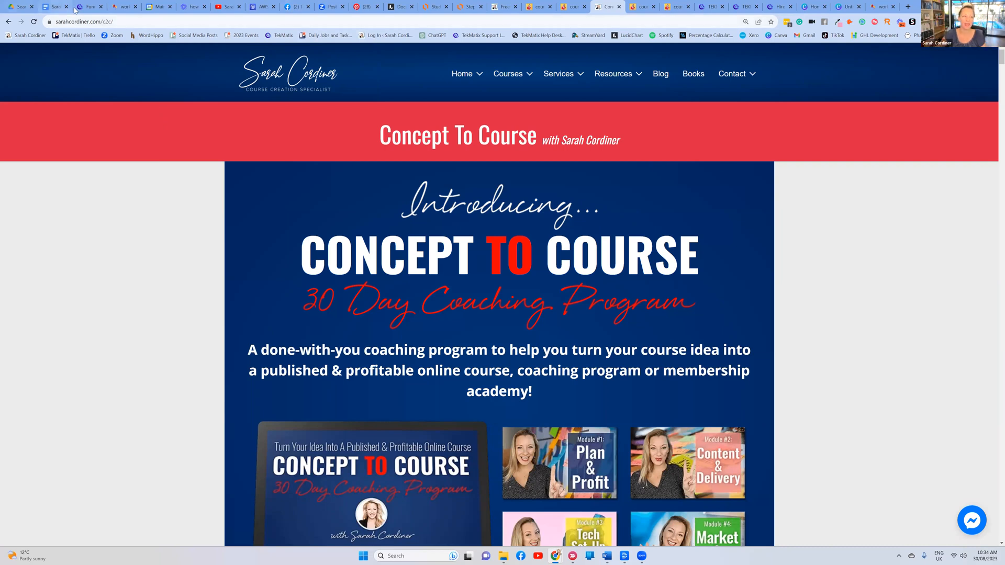
Look through the Automotive-001-1.2.w website's pages, then return to the Funnels folder list
key(ctrl+3)
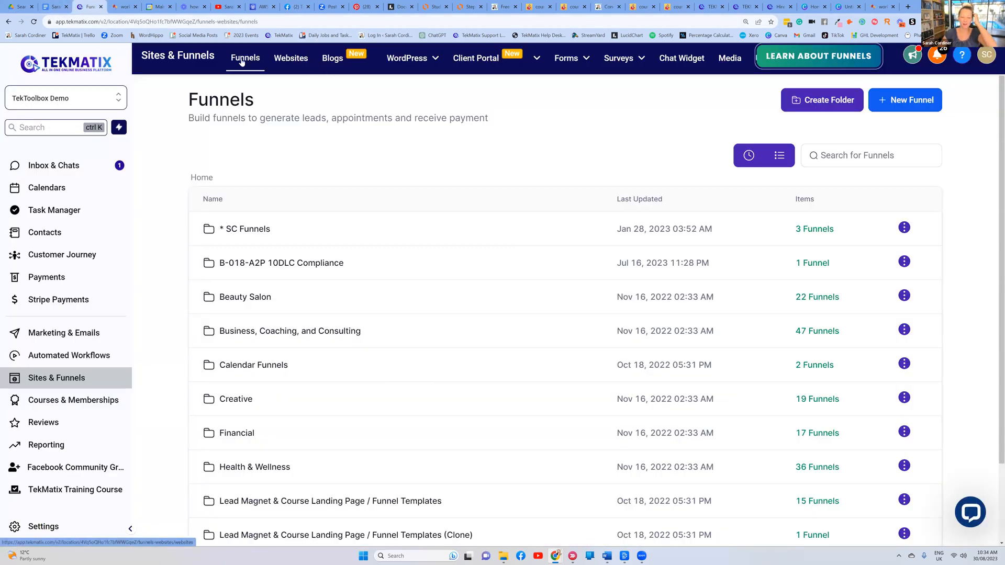
click(293, 64)
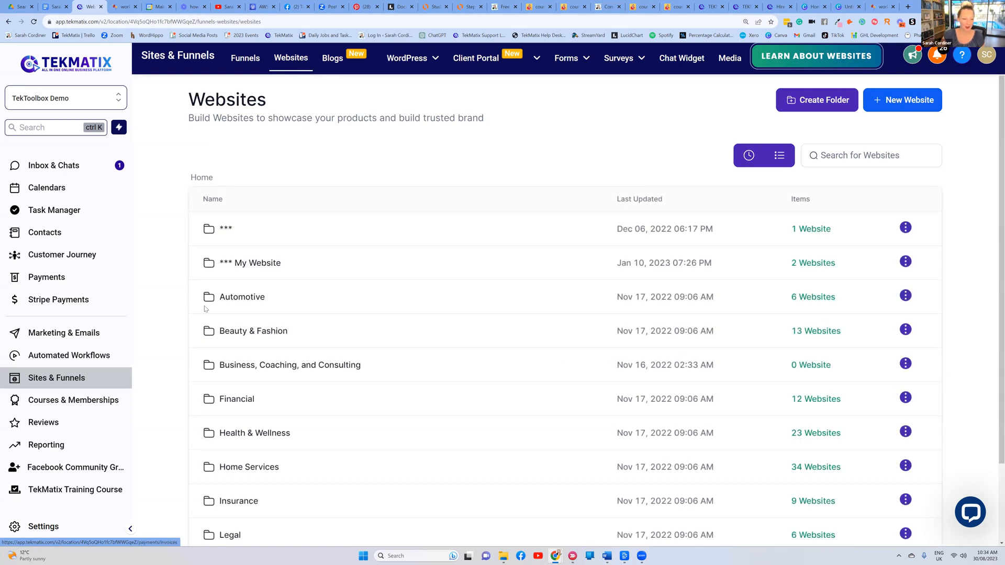
click(392, 299)
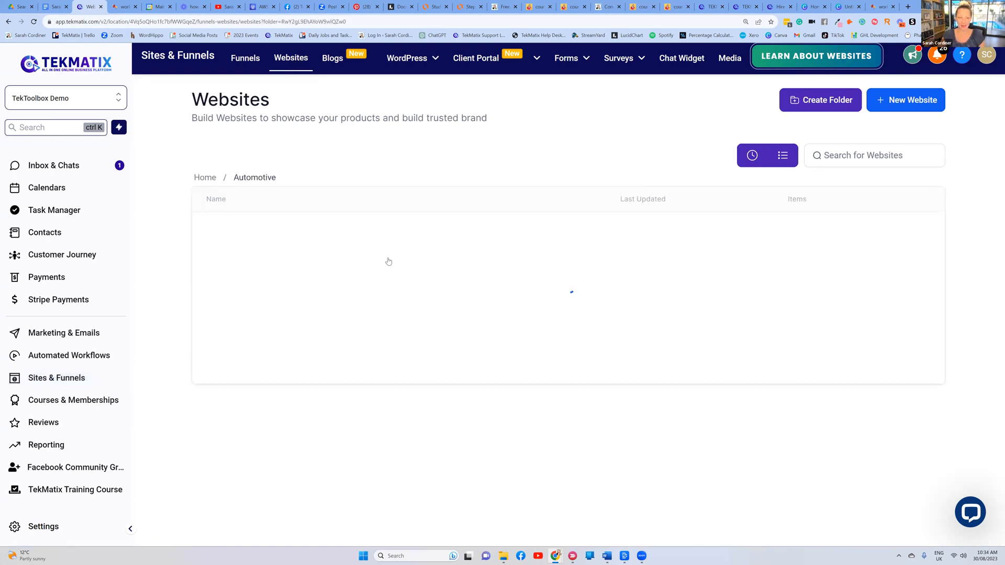
click(247, 228)
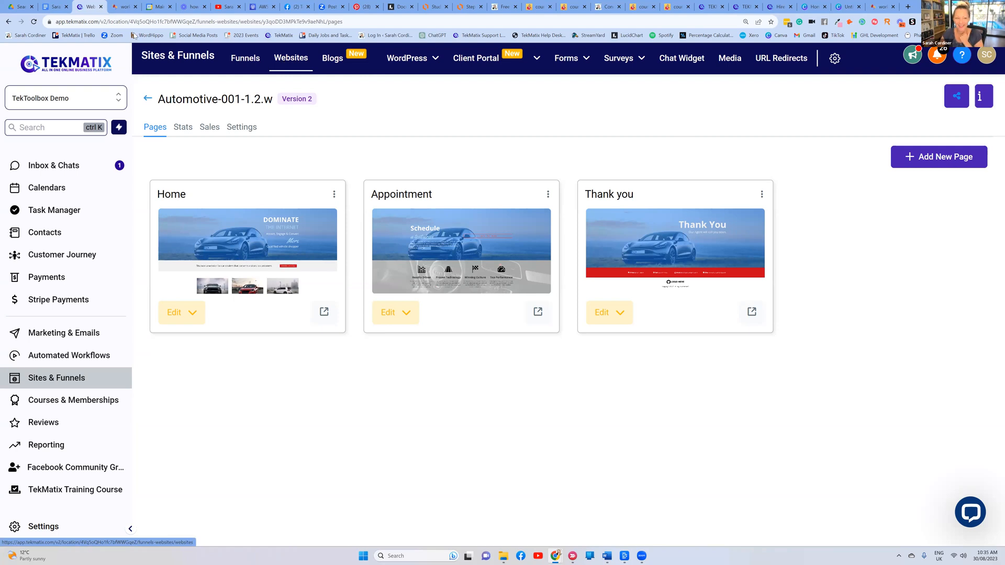
click(226, 62)
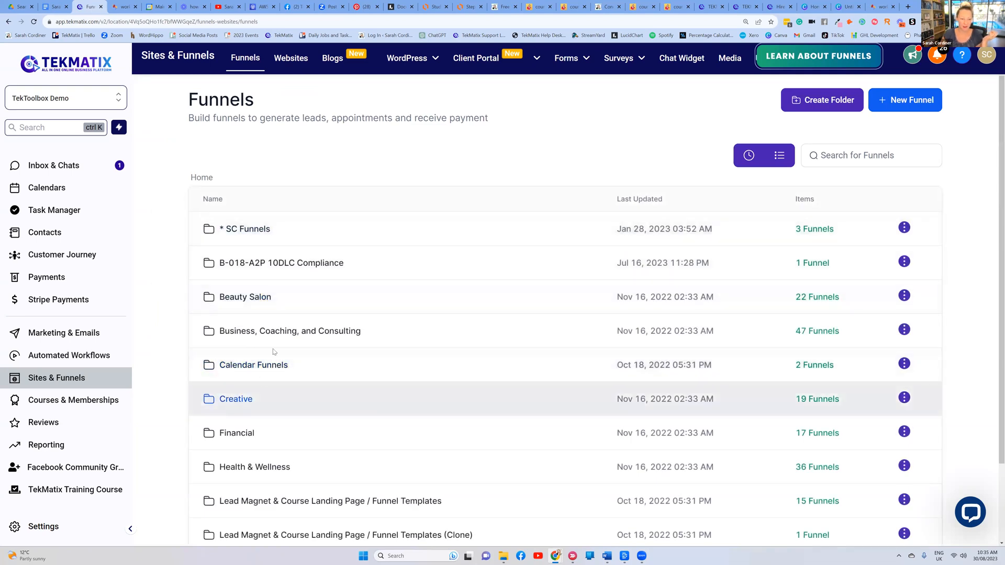
click(236, 403)
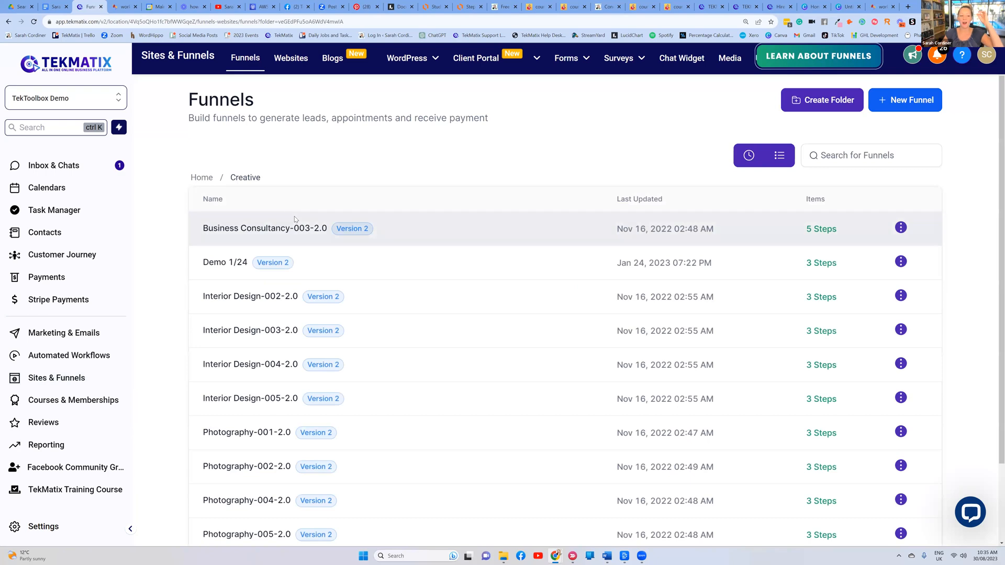
click(292, 229)
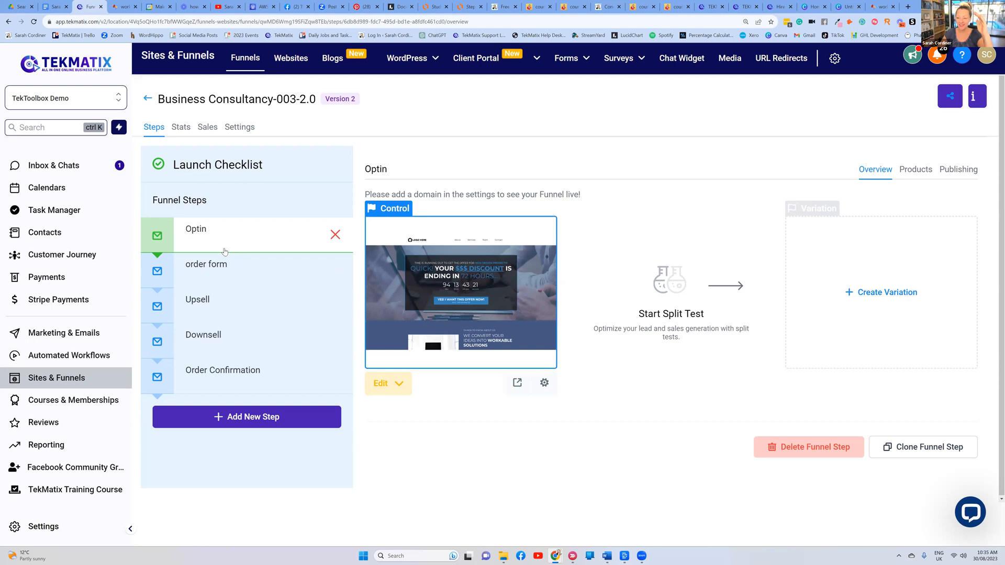
click(217, 273)
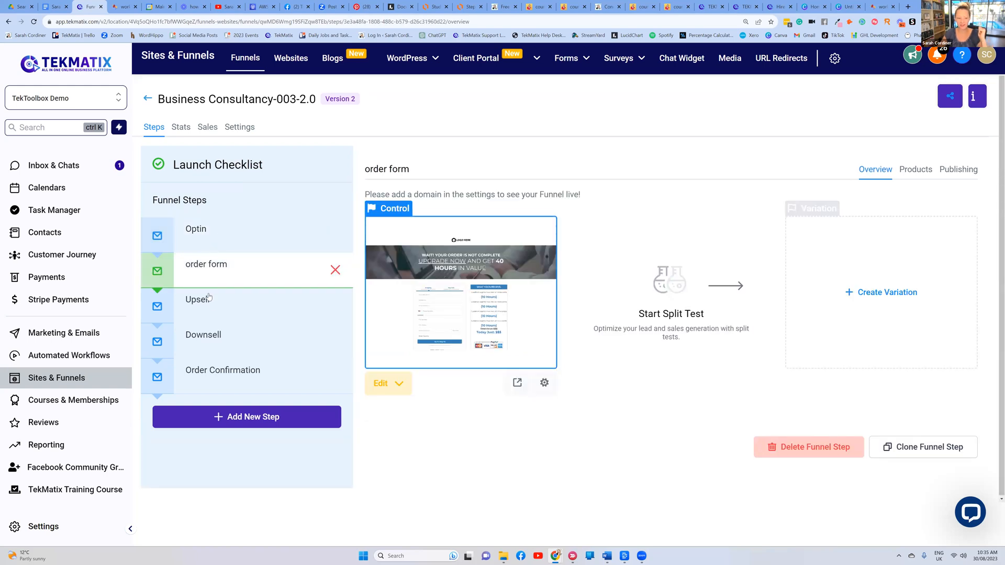
click(230, 307)
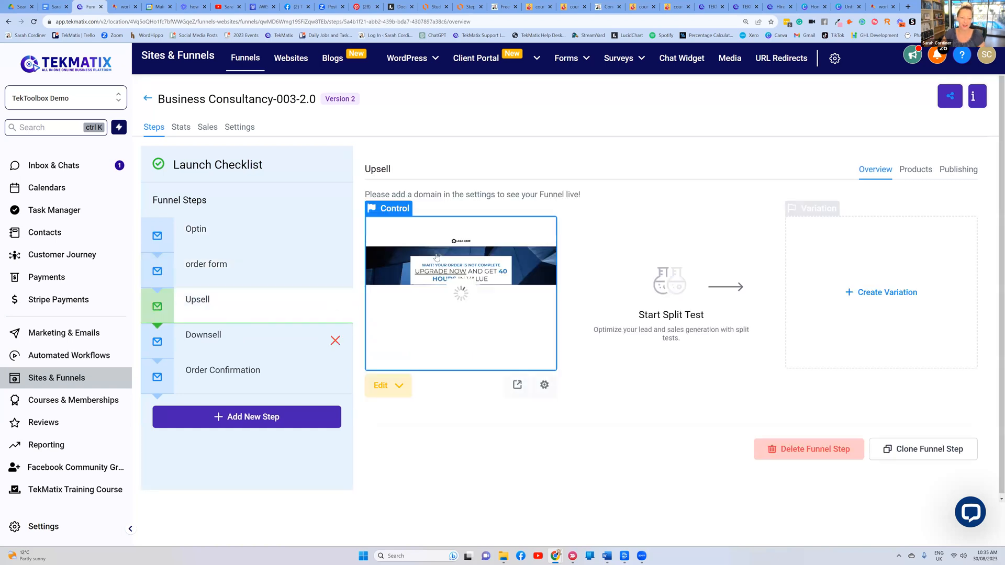
click(239, 344)
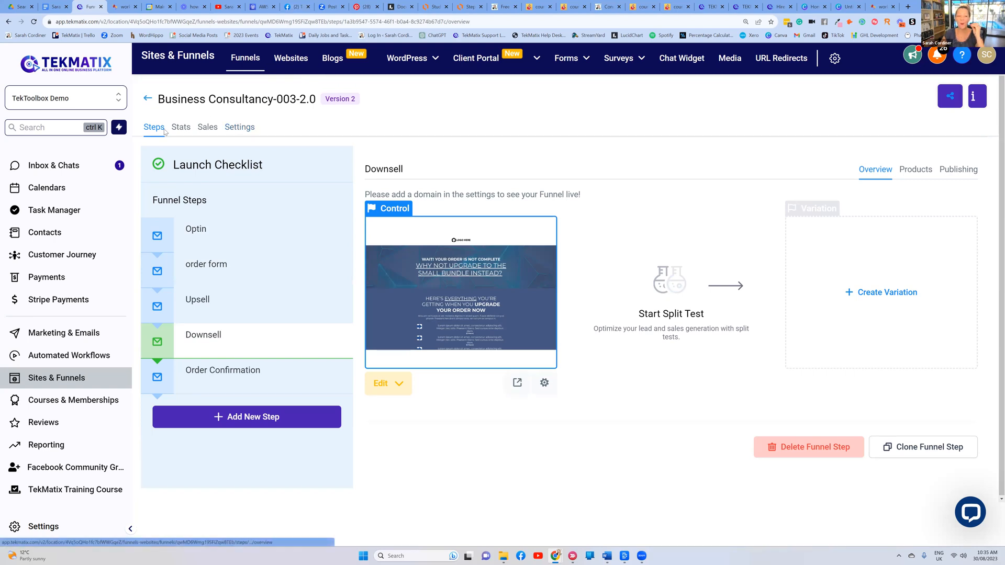
click(204, 273)
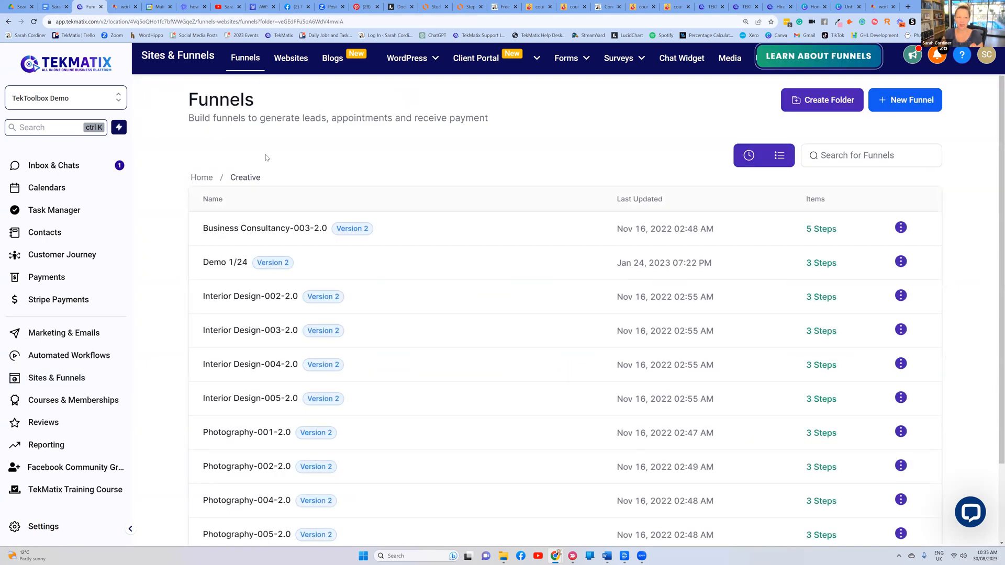
click(203, 178)
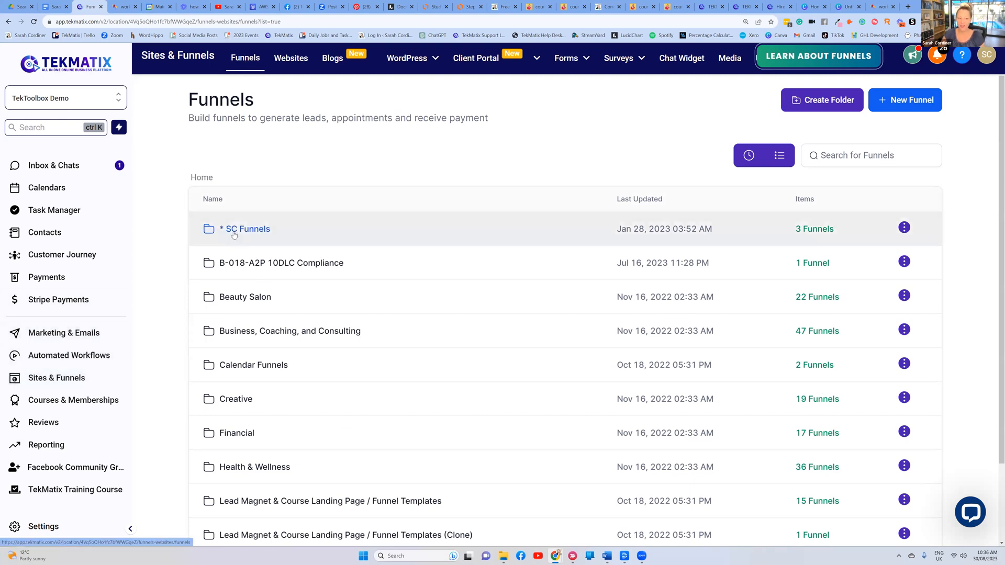
Preview the * SC Funnels Lead Launcher page live, then close the preview and go back to the folder
click(260, 230)
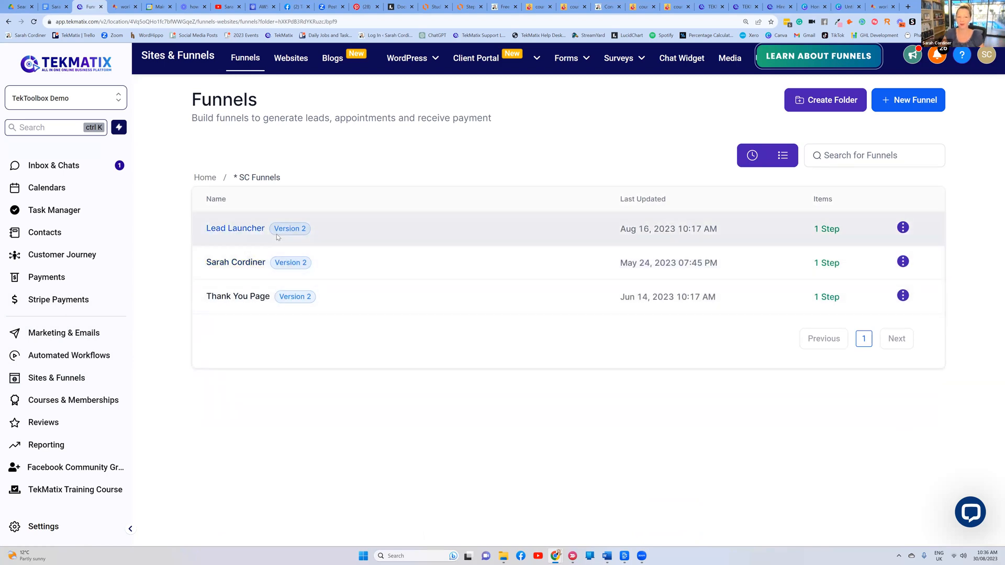
click(248, 229)
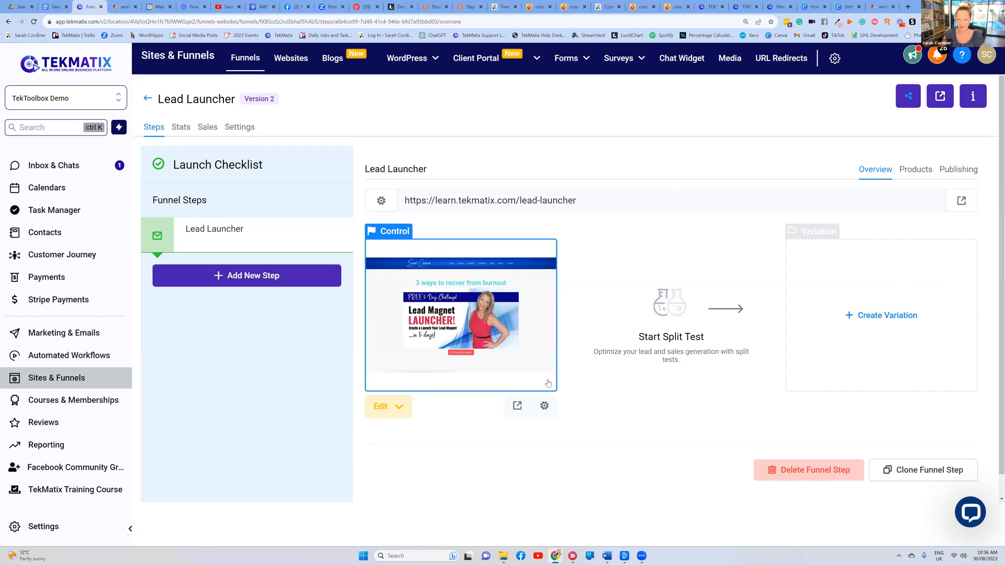
click(517, 407)
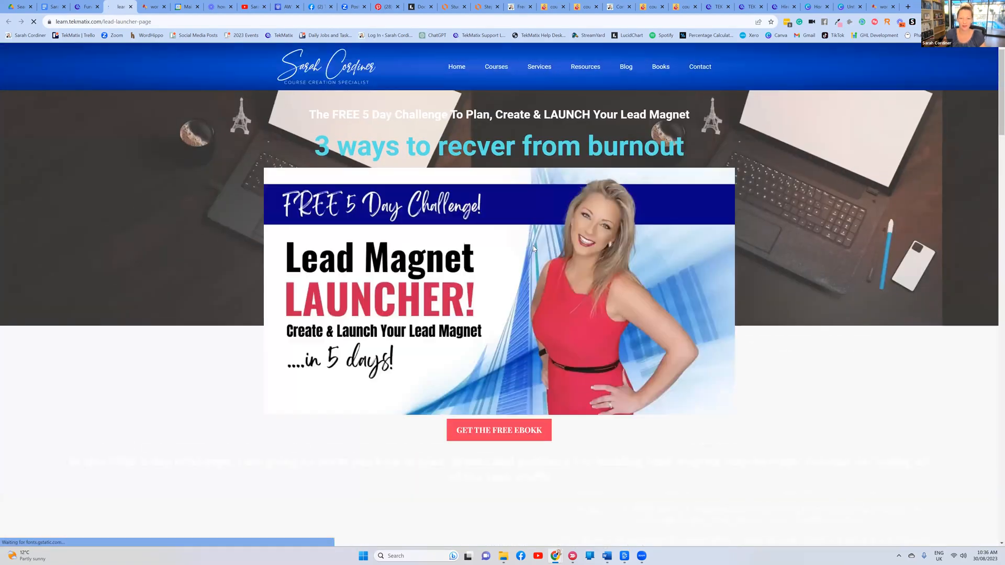
scroll(533, 246, down, 3)
scroll(531, 247, down, 20)
scroll(628, 239, down, 17)
scroll(626, 240, up, 12)
scroll(625, 241, up, 15)
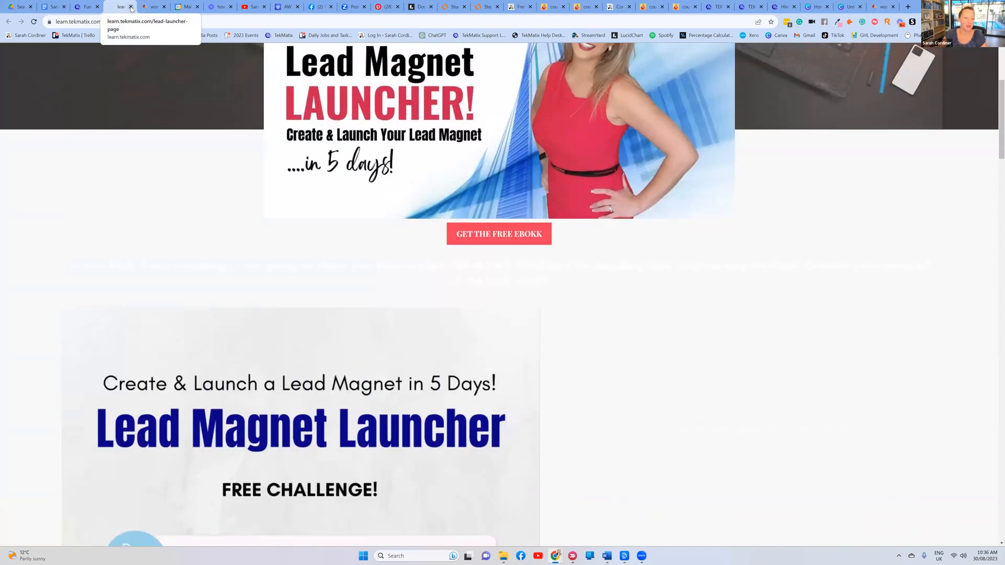
key(ctrl+w)
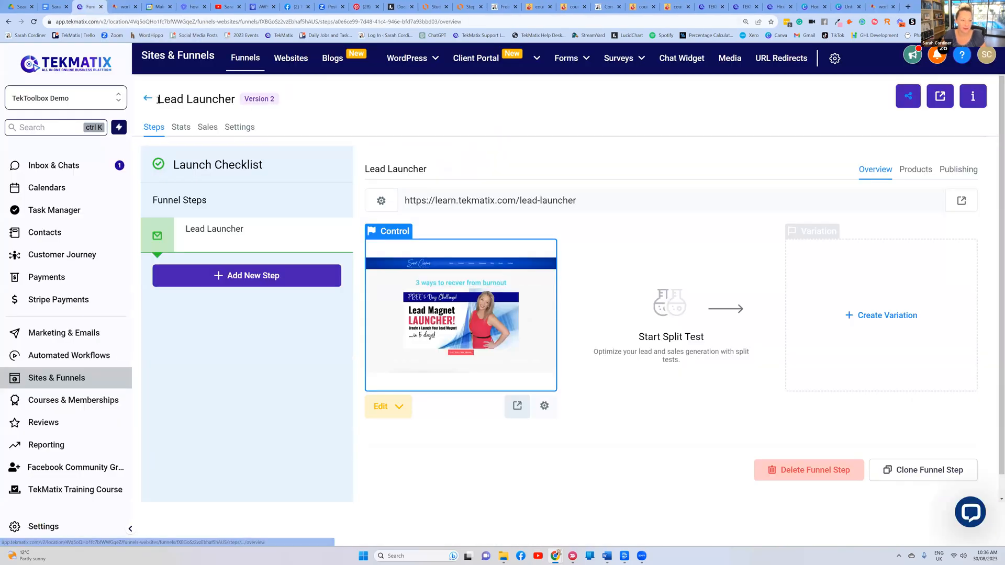
click(147, 100)
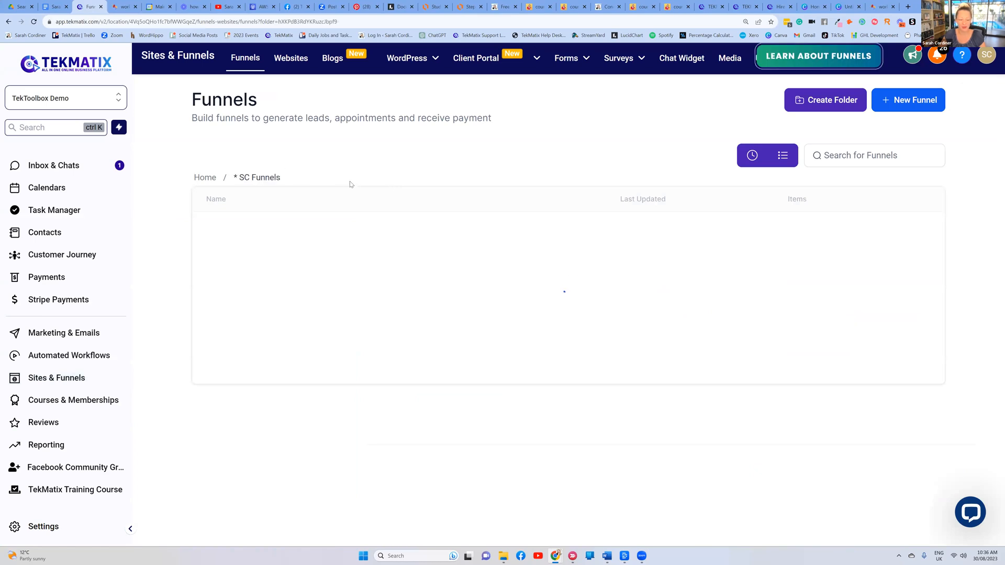
Open the FitBrand funnel in Health & Wellness and preview its Home page live in a new tab
click(205, 177)
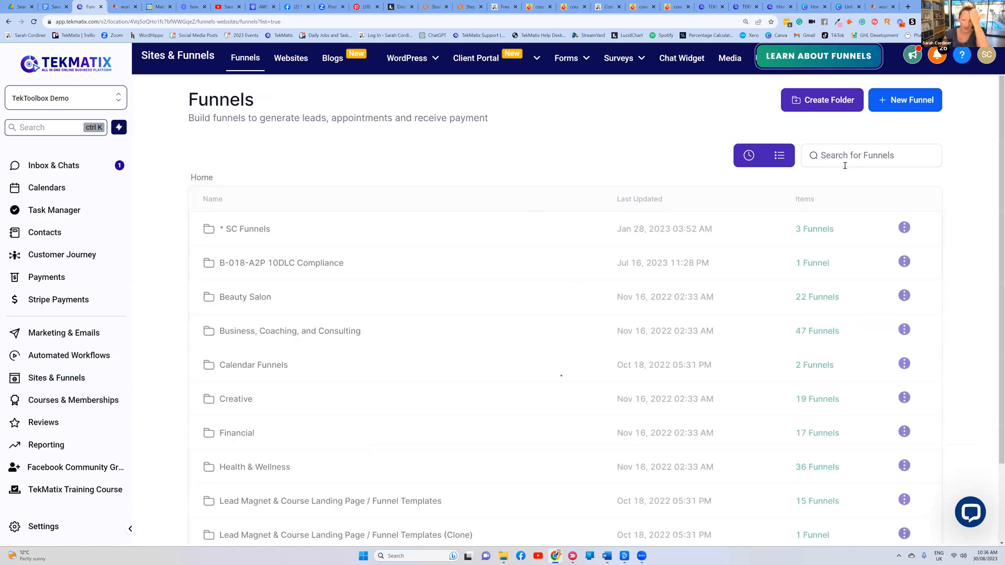
scroll(269, 339, down, 3)
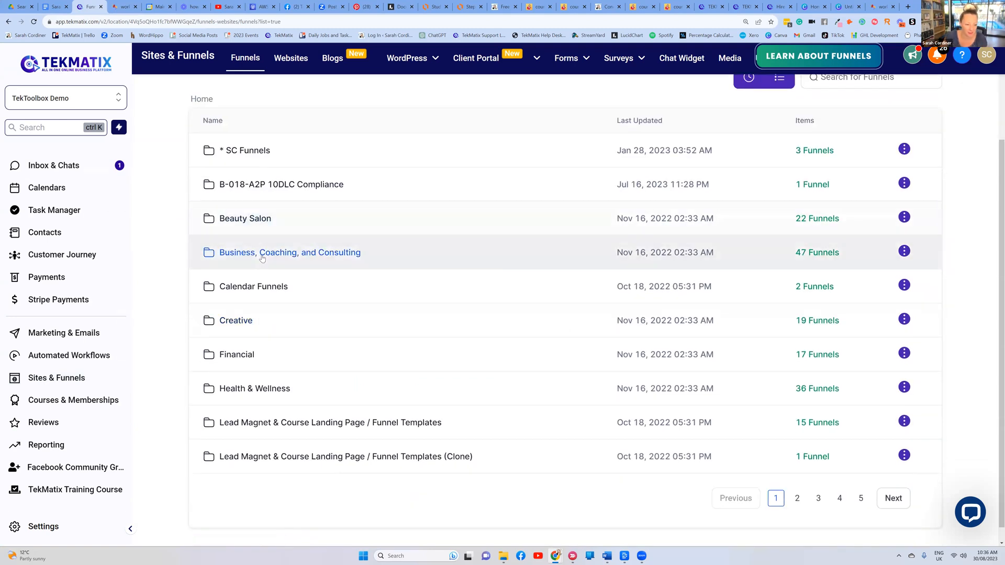
click(257, 390)
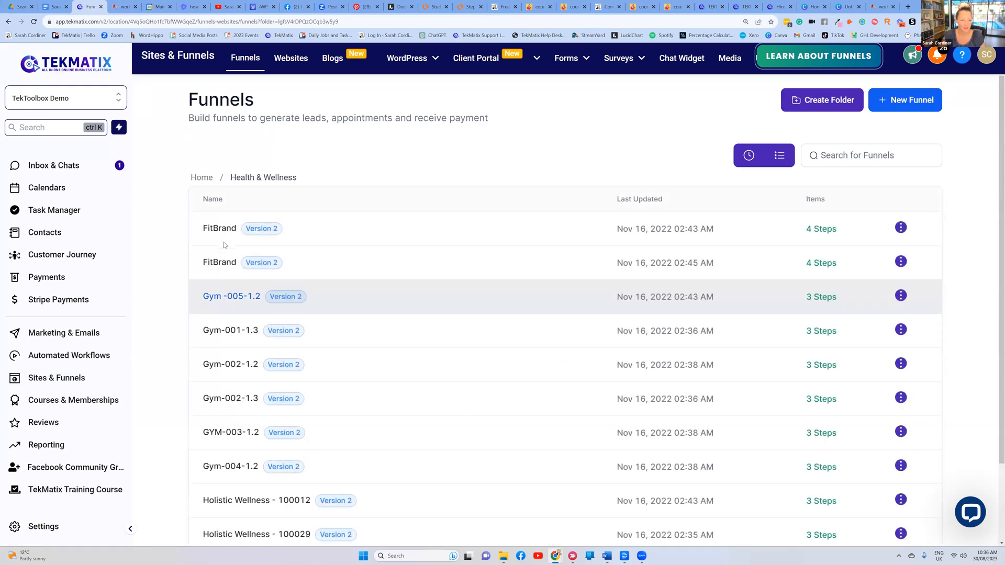
click(224, 234)
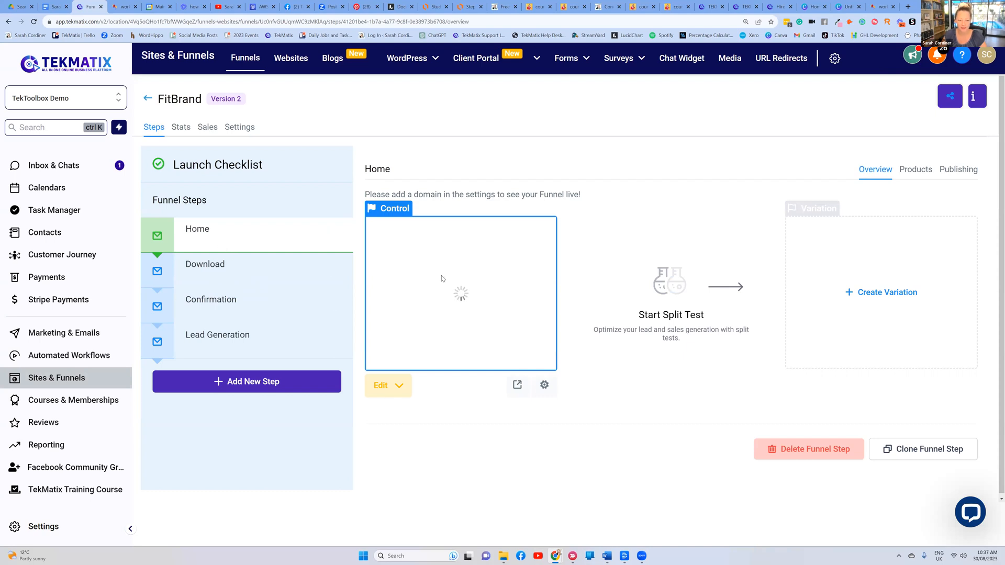
click(517, 385)
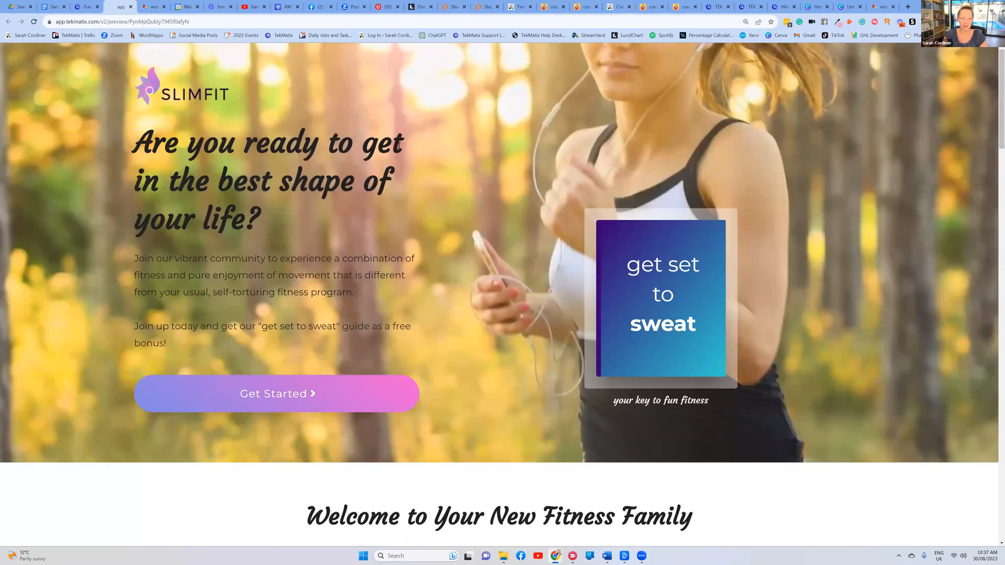
scroll(376, 186, down, 7)
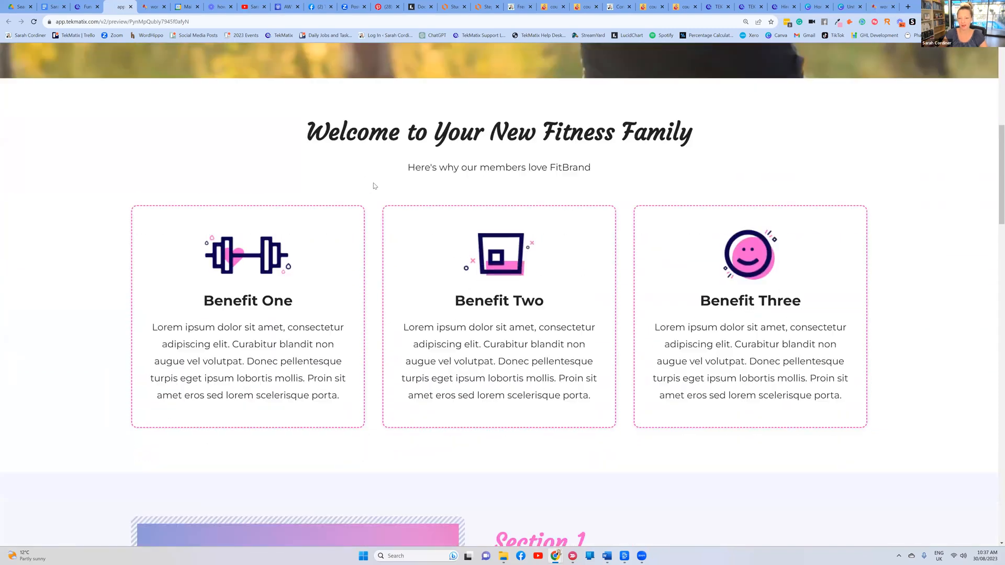
scroll(375, 186, down, 15)
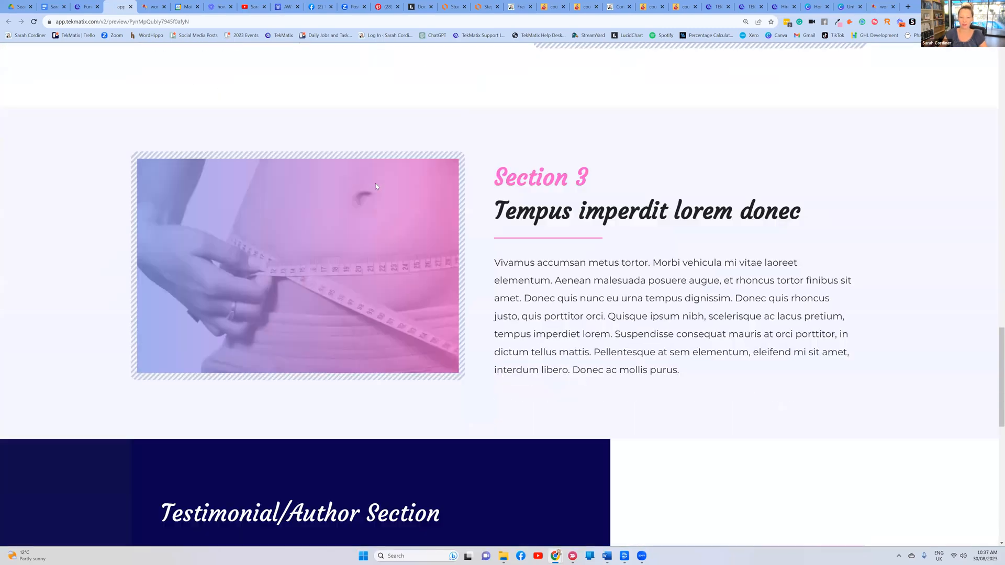
scroll(372, 178, up, 17)
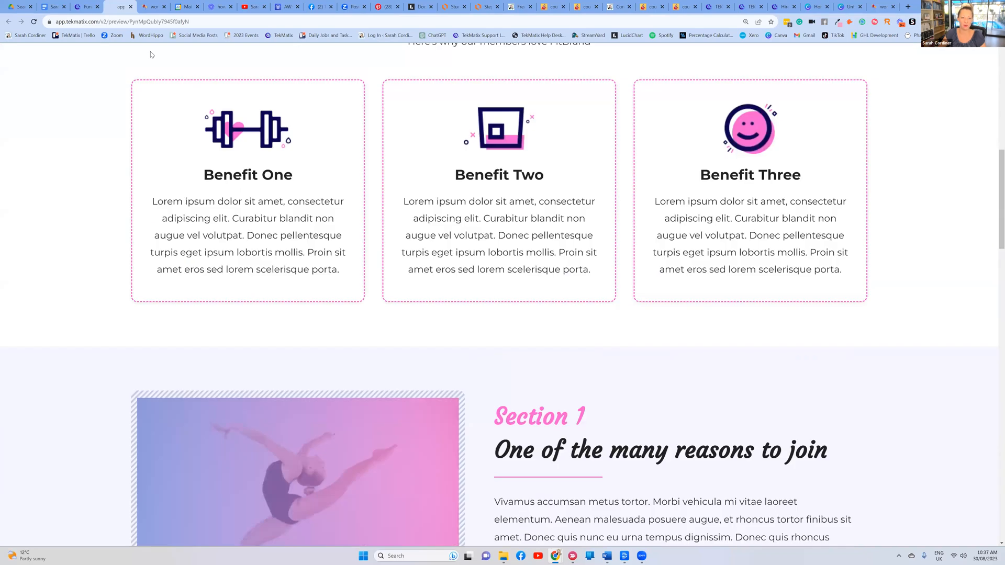
scroll(152, 55, up, 9)
click(87, 7)
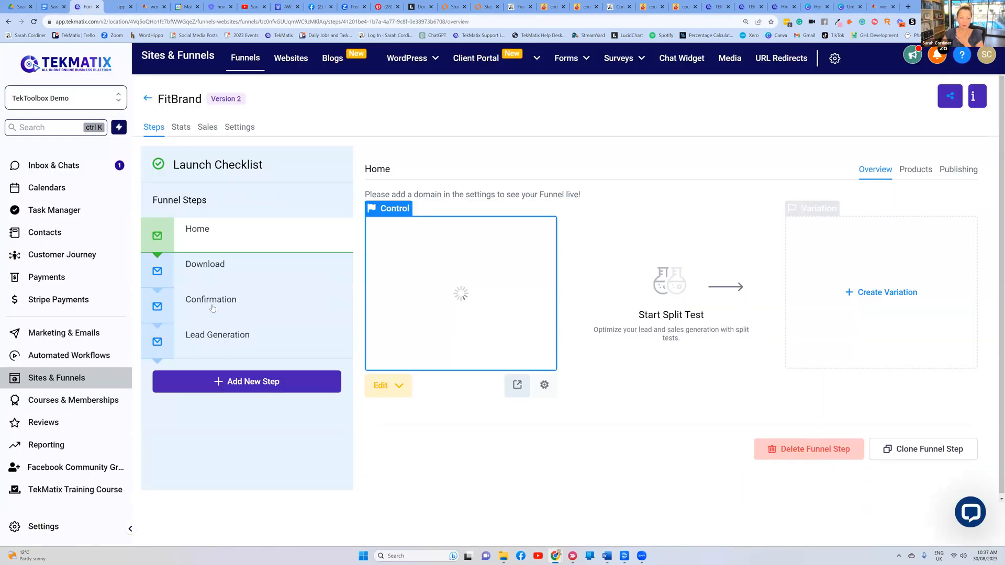
Permanently delete the FitBrand Download step, confirming with DELETE, then select the Home step's edit options
click(335, 271)
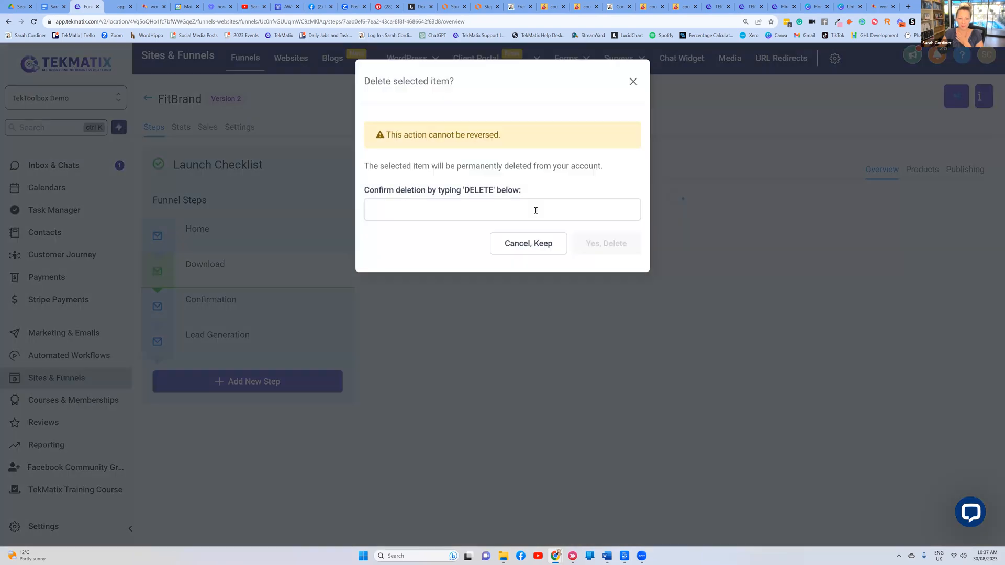
click(536, 210)
text(DELETE)
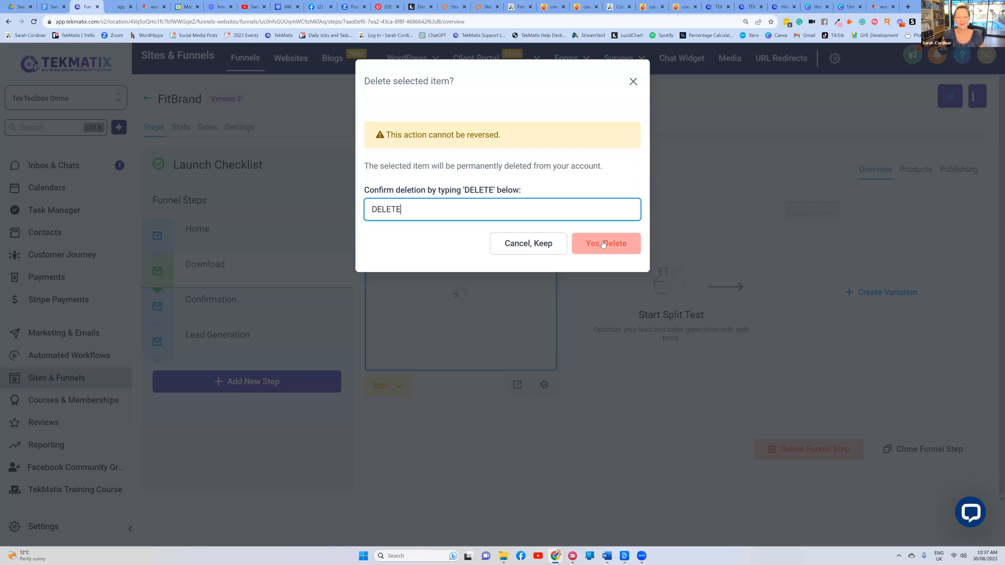
click(604, 245)
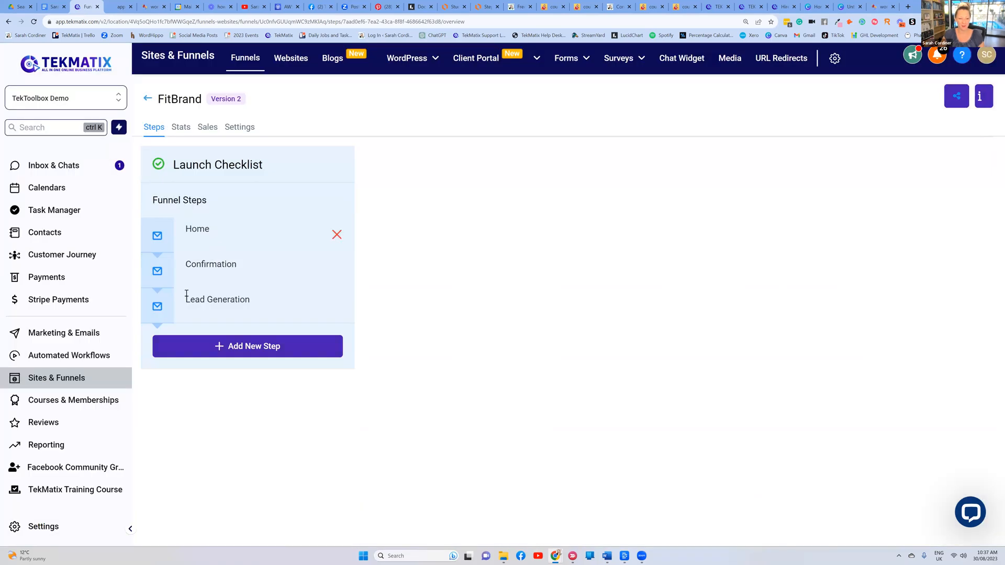
click(240, 235)
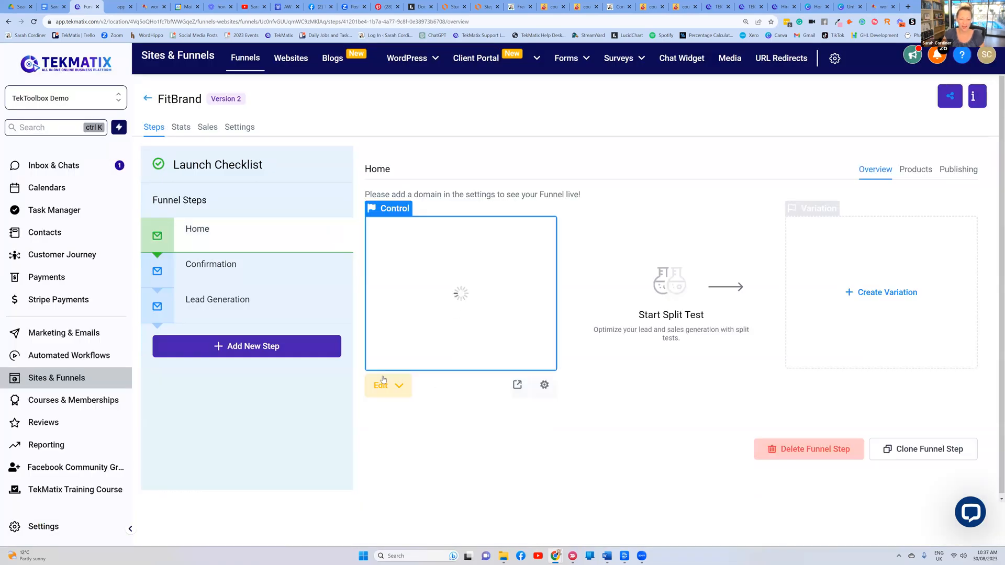
click(375, 387)
Edit the Home page and bring up the SLIMFIT logo's image replacement options
click(412, 418)
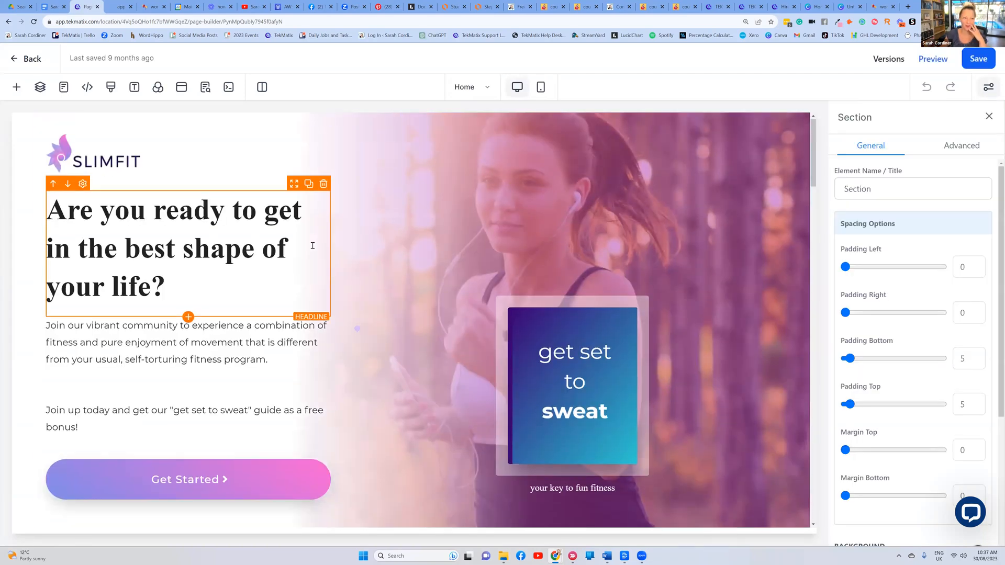
click(102, 167)
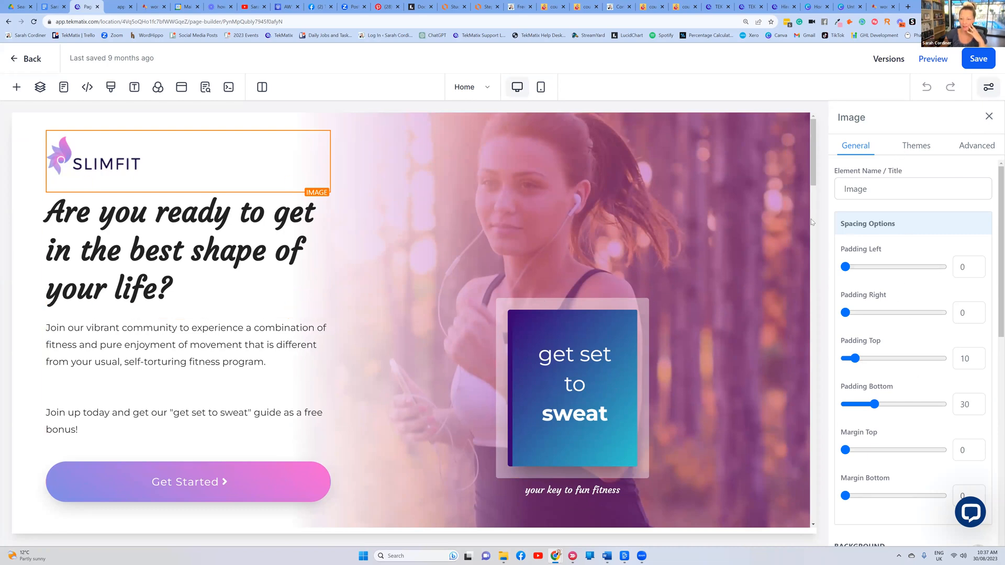
mouse_move(111, 160)
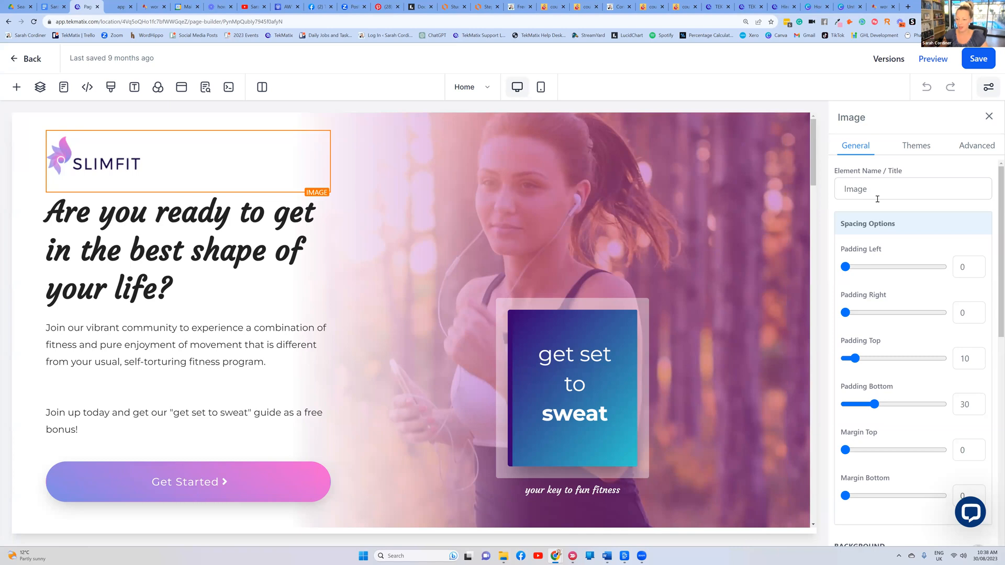
scroll(886, 232, down, 8)
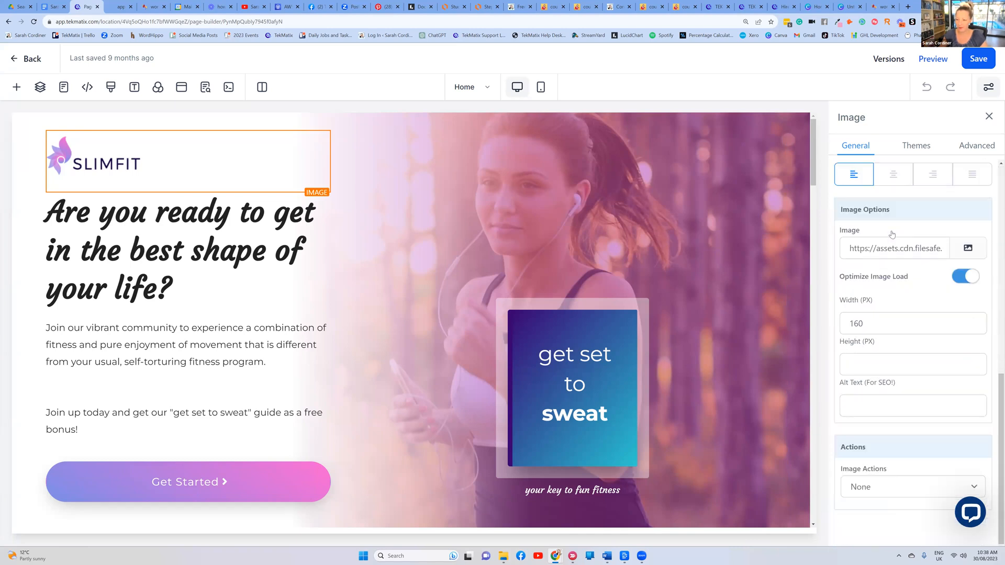
drag(901, 214, 841, 214)
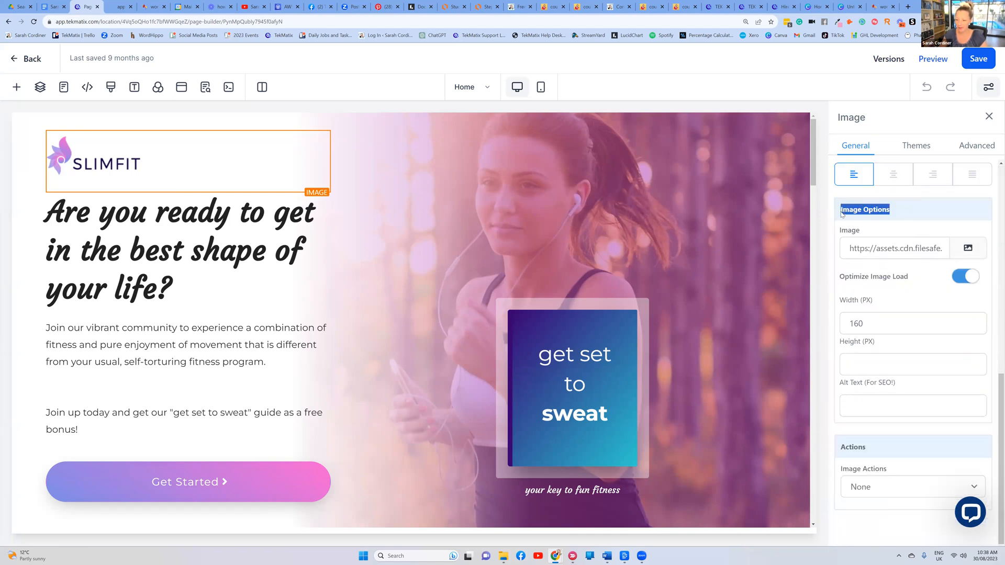
click(969, 249)
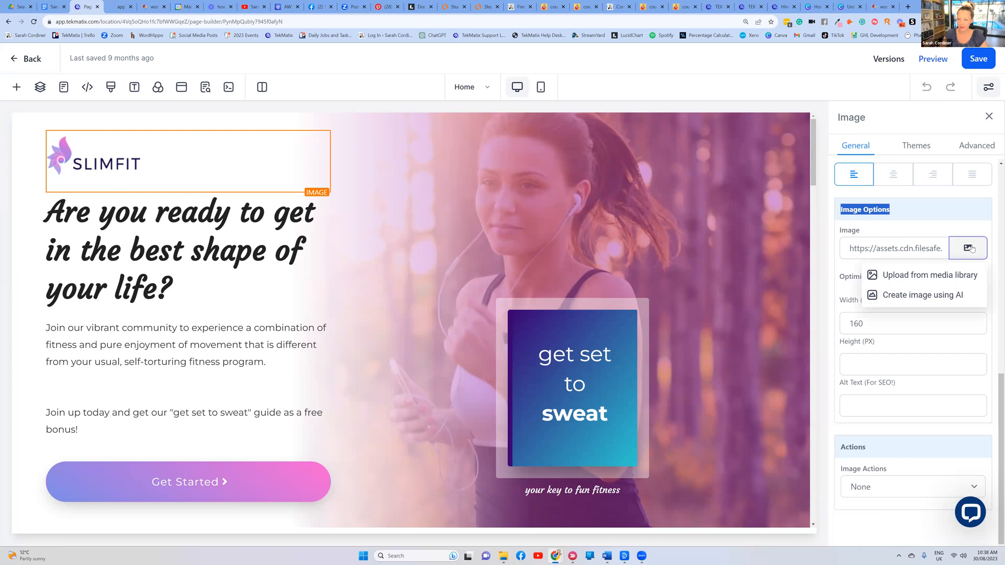
Replace the SLIMFIT logo with a crystal-ball photo from a Pixabay 'ASTROLOGY' search
click(929, 277)
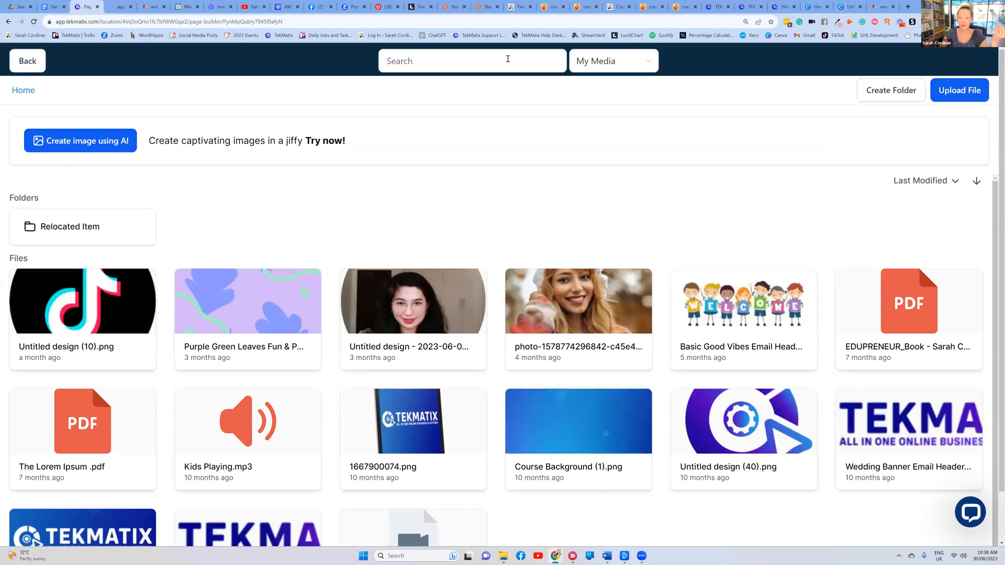
click(603, 69)
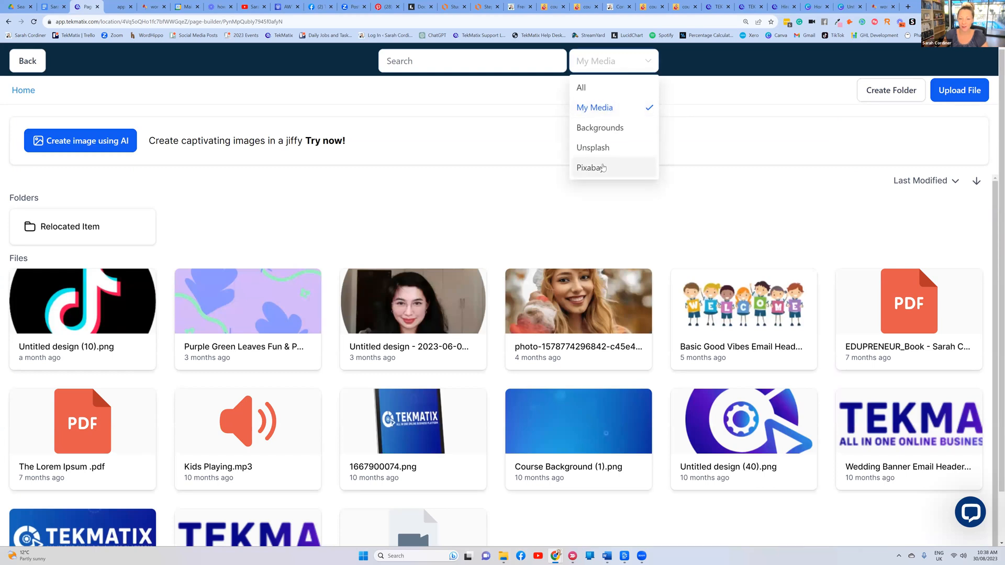
click(600, 169)
click(528, 58)
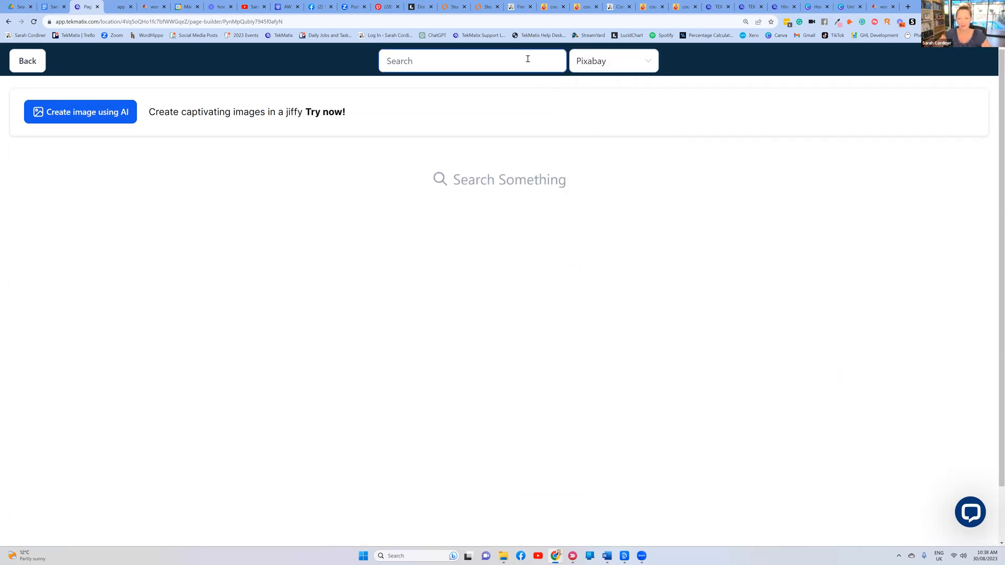
text(ASTROLOGY)
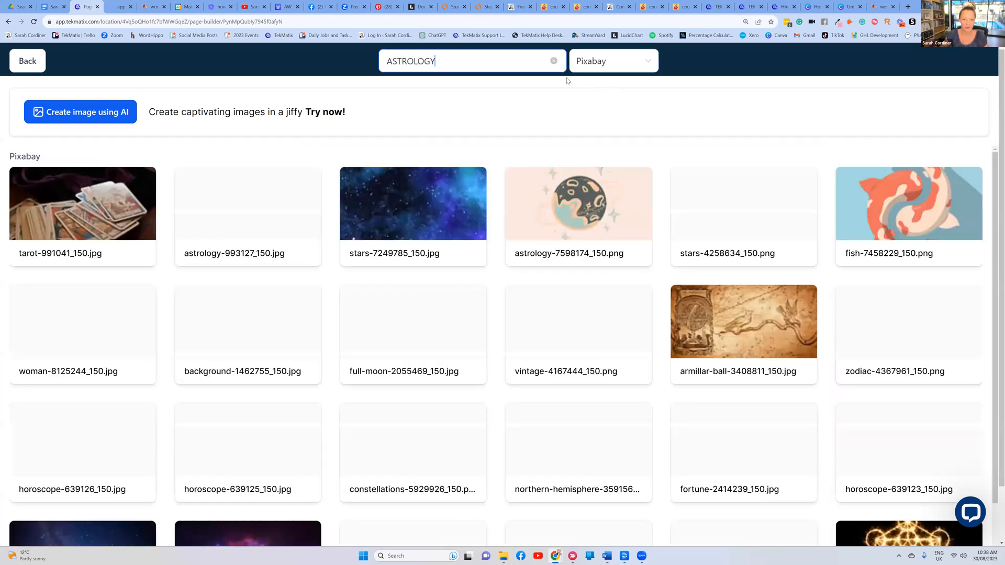
scroll(499, 124, down, 1)
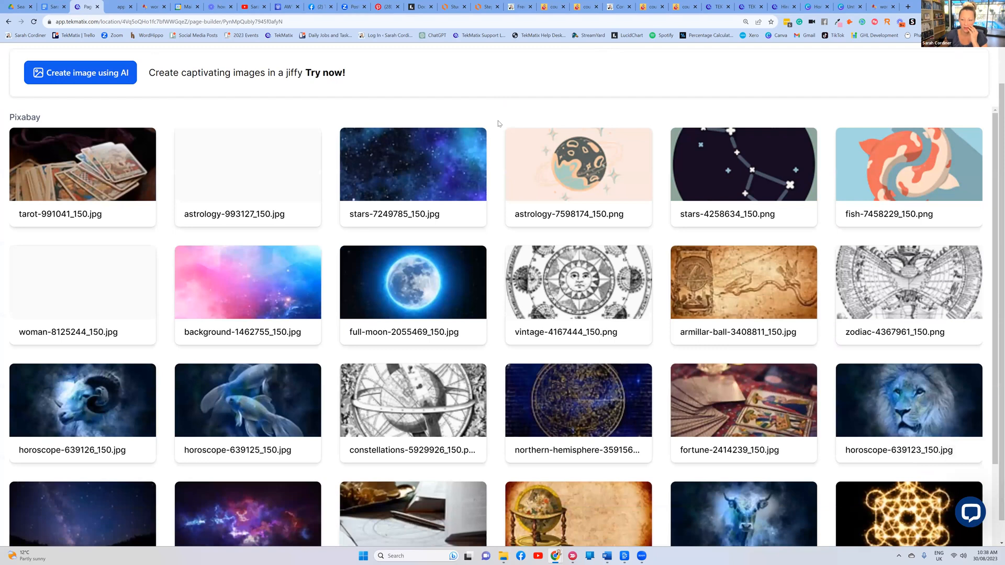
scroll(542, 203, down, 1)
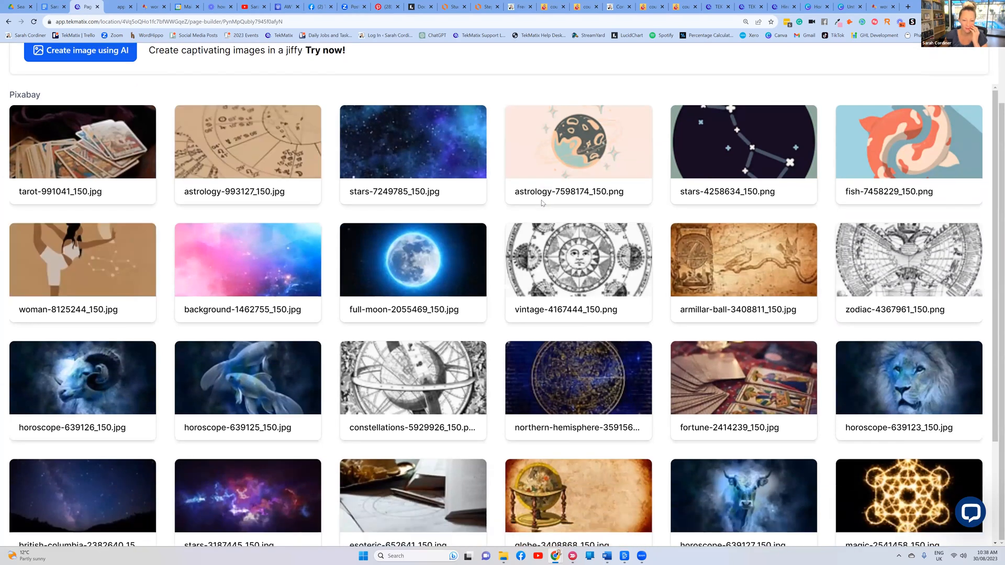
scroll(543, 203, down, 3)
scroll(542, 203, up, 1)
scroll(99, 322, down, 6)
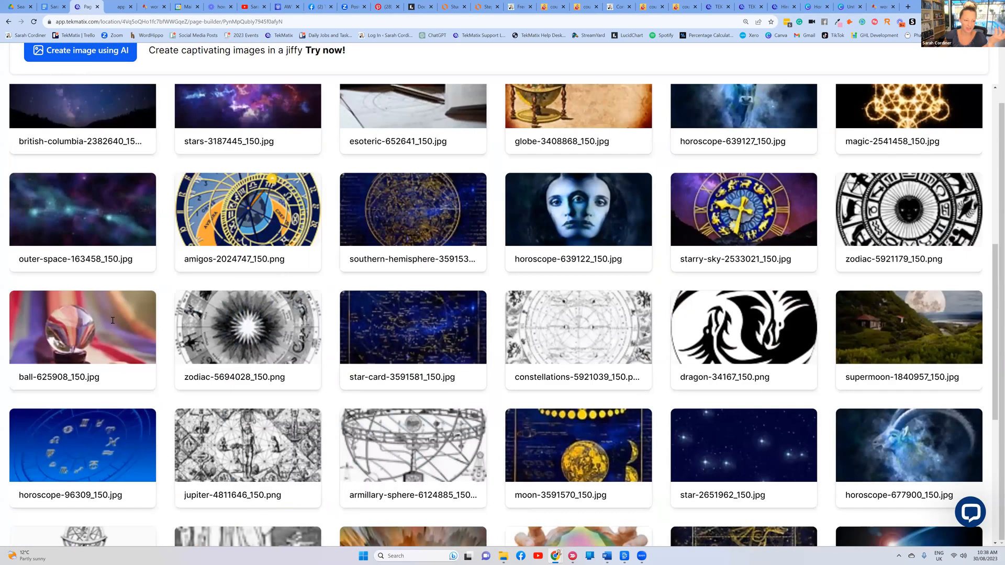
click(99, 322)
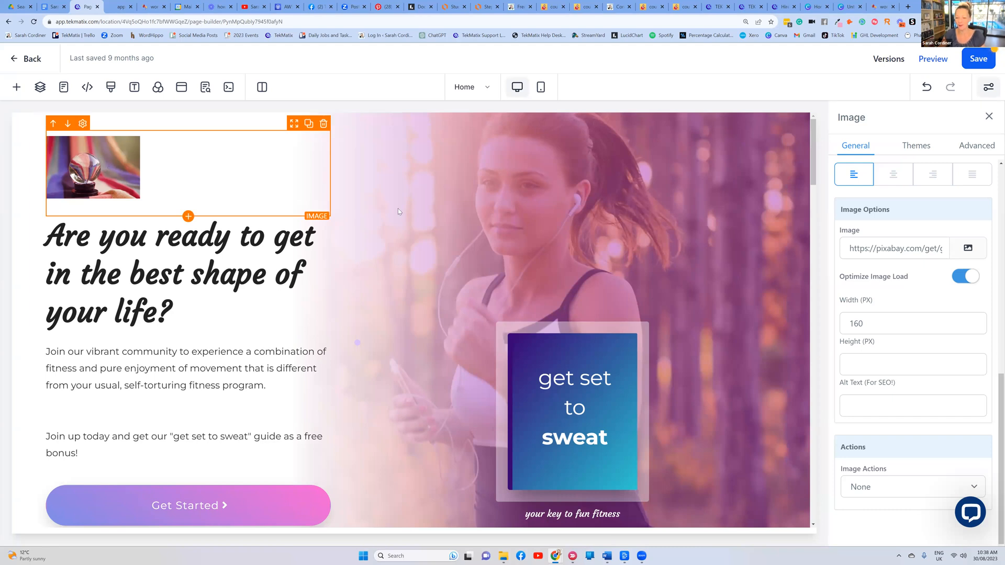
Swap the logo for the TEKMATIX banner image from the media library
click(967, 248)
click(911, 273)
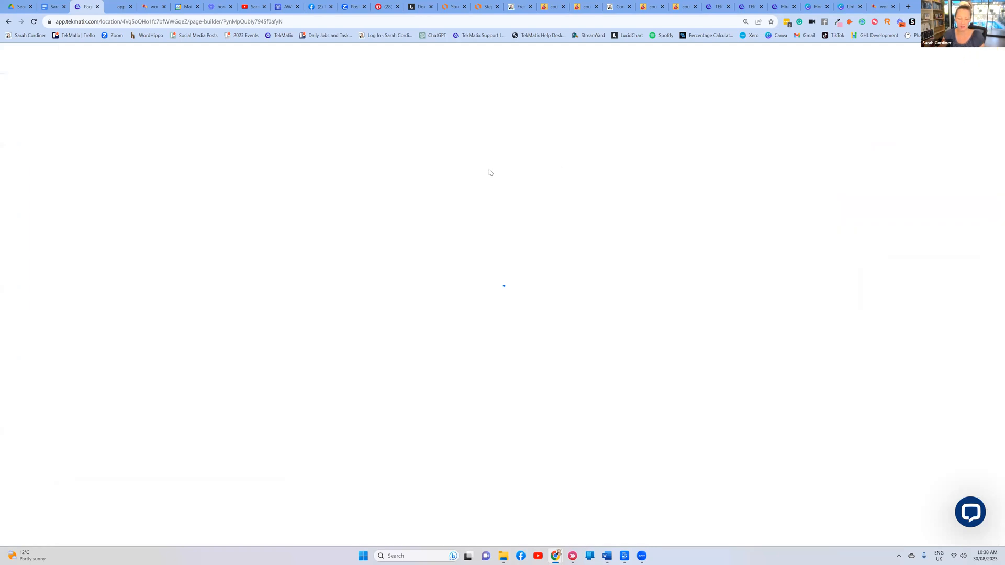
scroll(920, 432, down, 1)
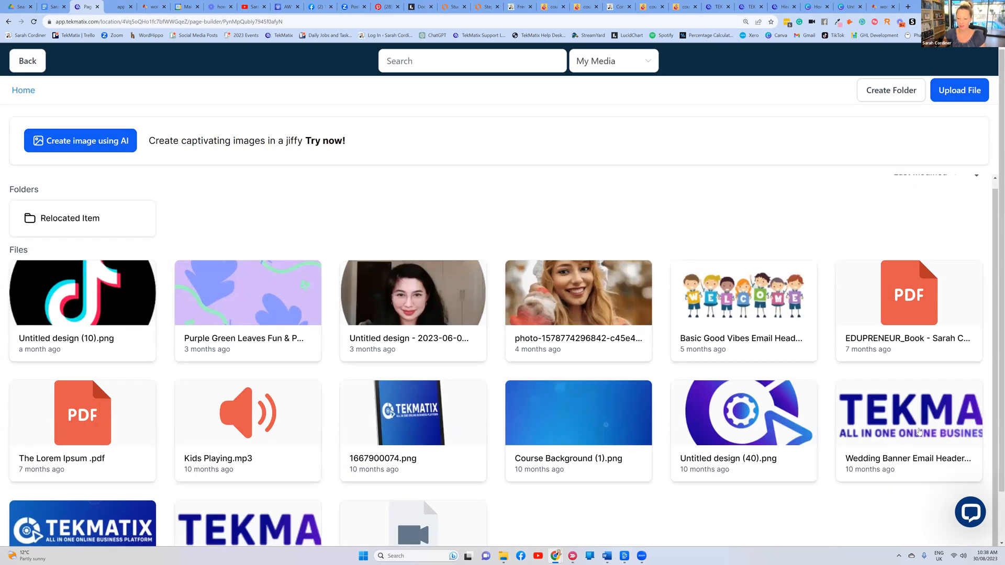
click(919, 432)
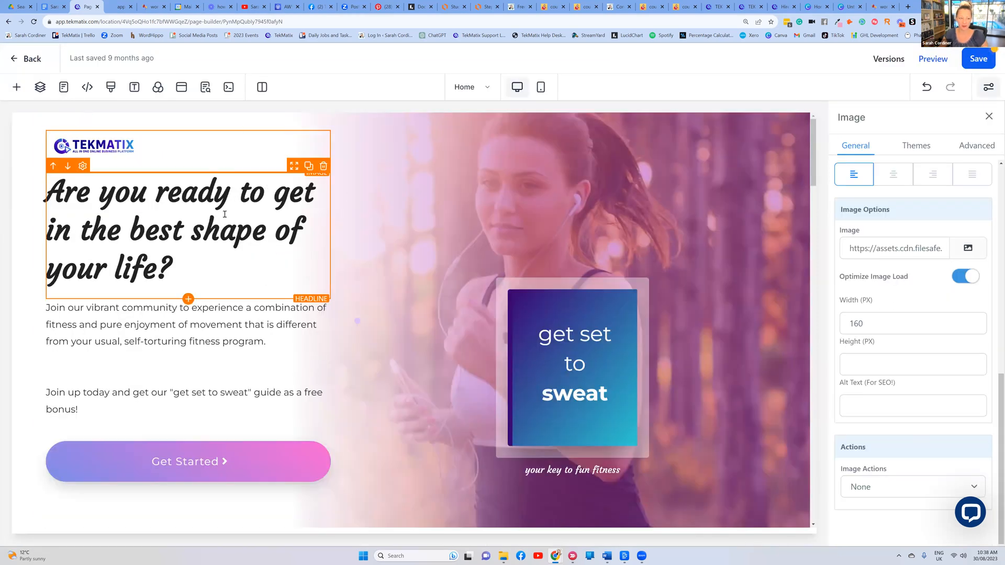
Retitle the hero '…O CHANGE YOUR LIFE THROUGH ASTROLOGY' and make the paragraph 'This course will chnage your life......... come join me'
drag(173, 271, 254, 202)
text(O)
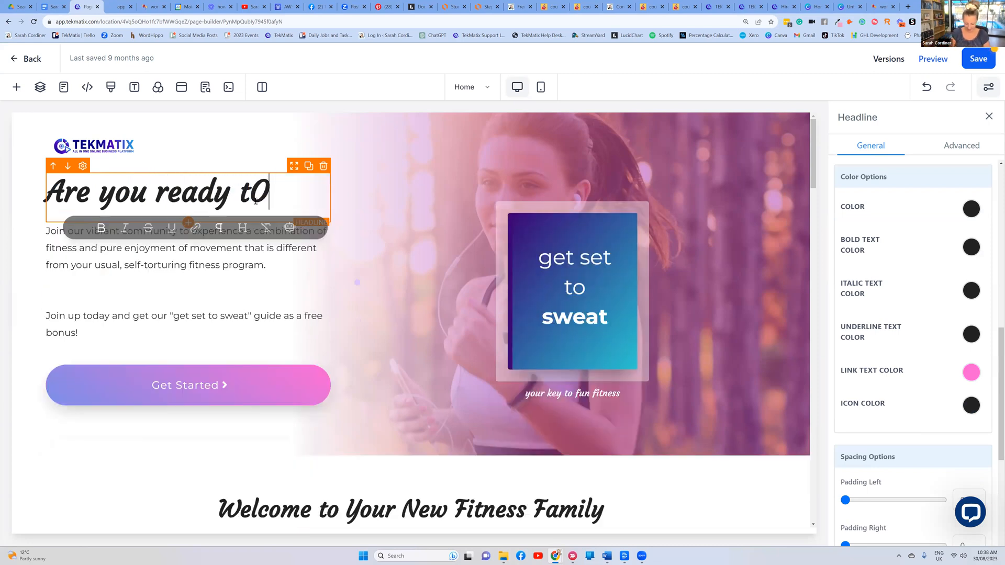
text( CHANGE YOUR LIFE )
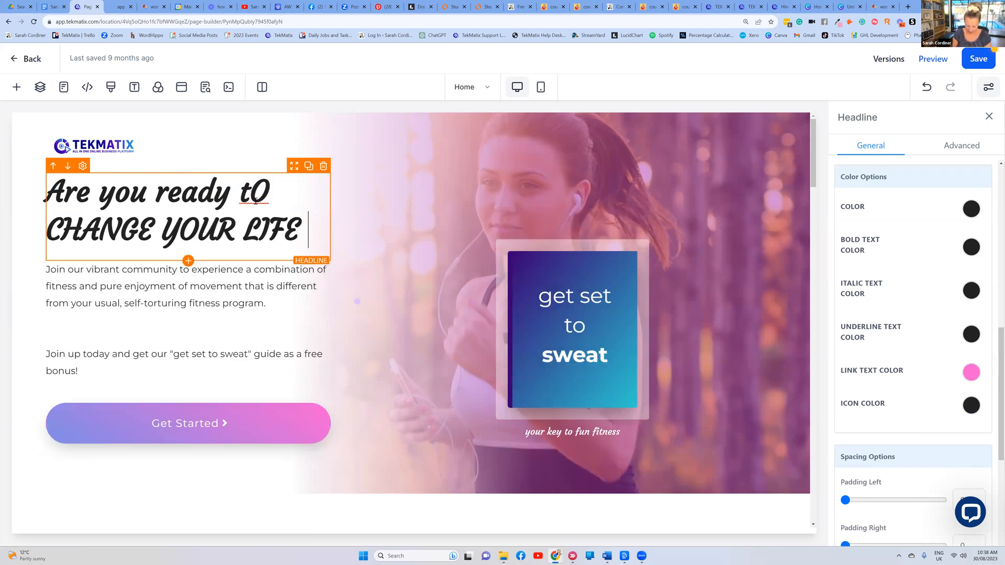
text(THROUGH ASTROLOGY)
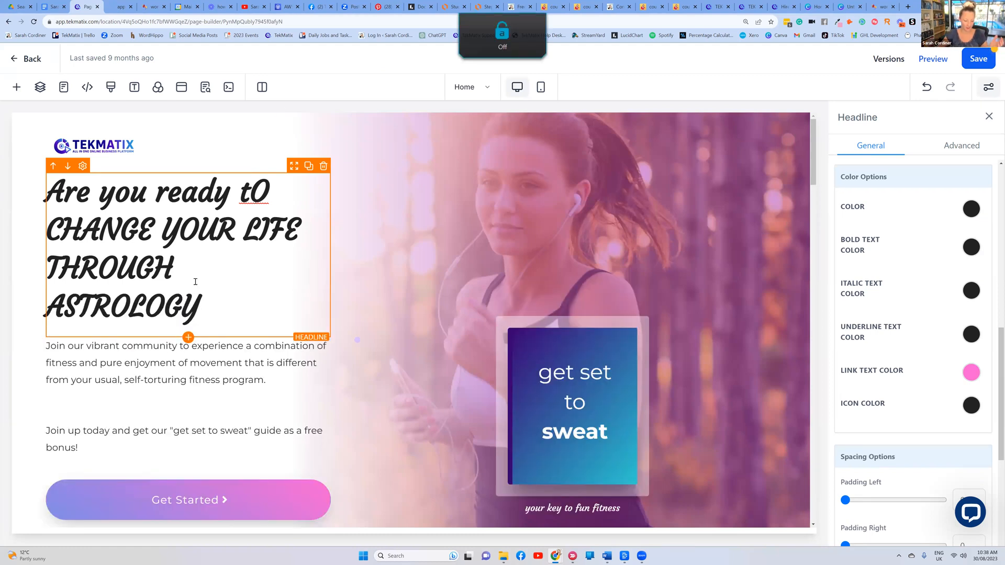
scroll(190, 296, down, 1)
drag(81, 369, 47, 268)
key(BackSpace)
text(This course will chnage your life)
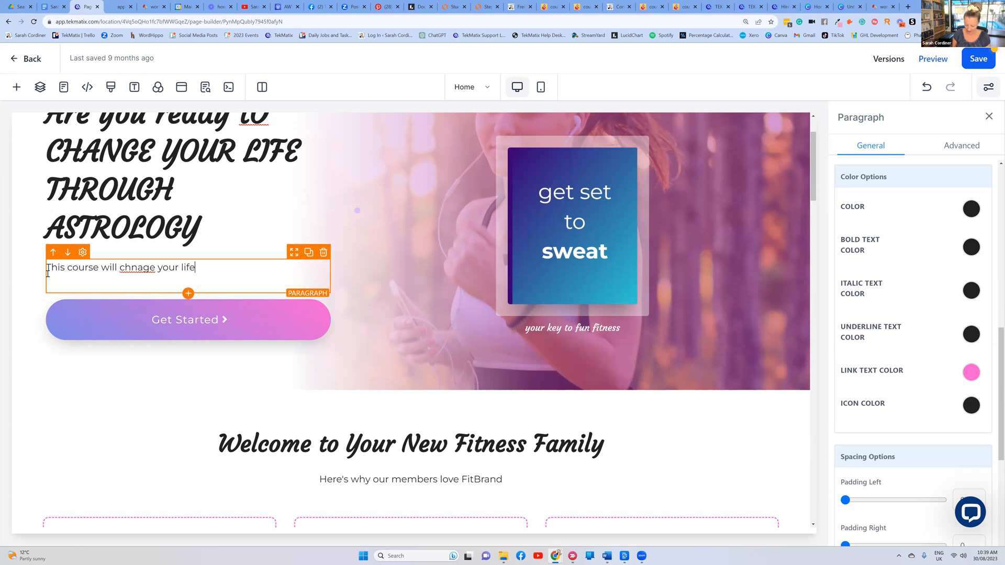
text(......... come join me)
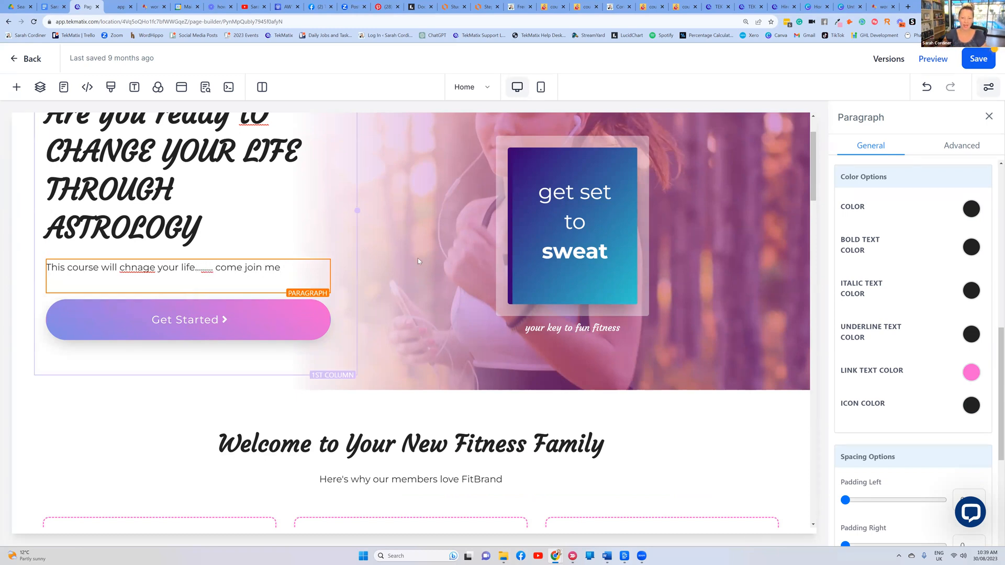
scroll(408, 136, up, 2)
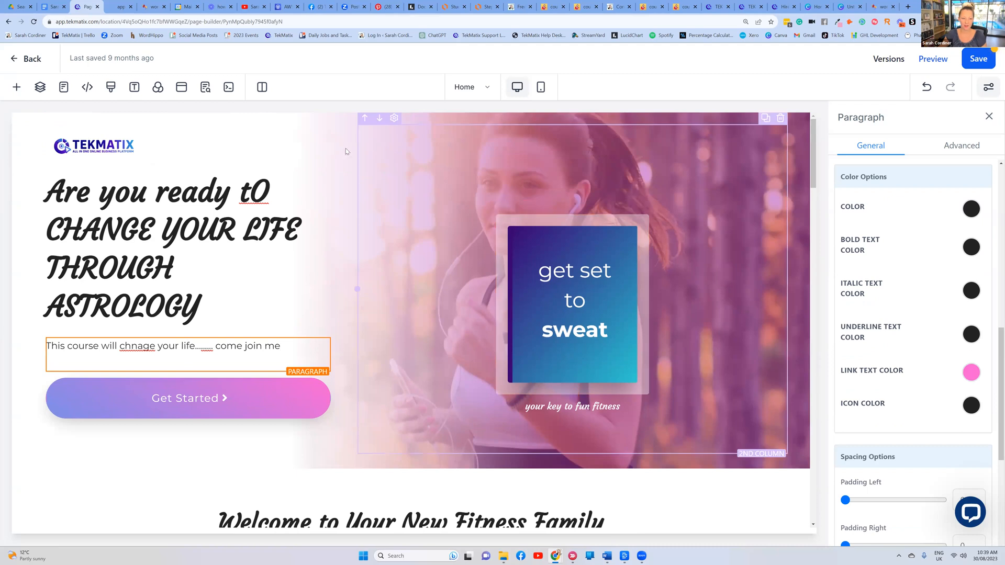
click(404, 119)
Set the hero section background to a purple galaxy photo from an Unsplash 'astrology' search
click(407, 116)
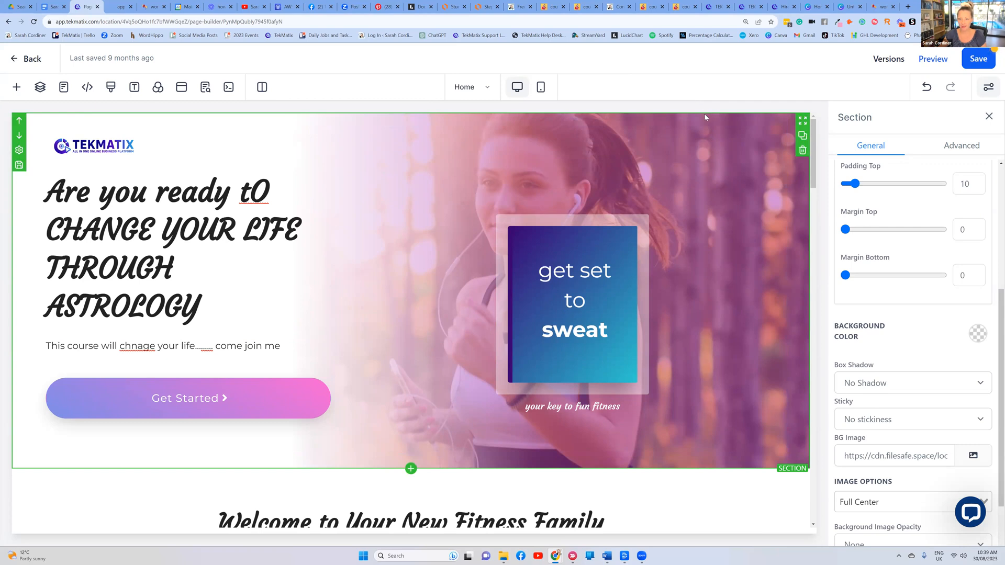
scroll(916, 335, down, 2)
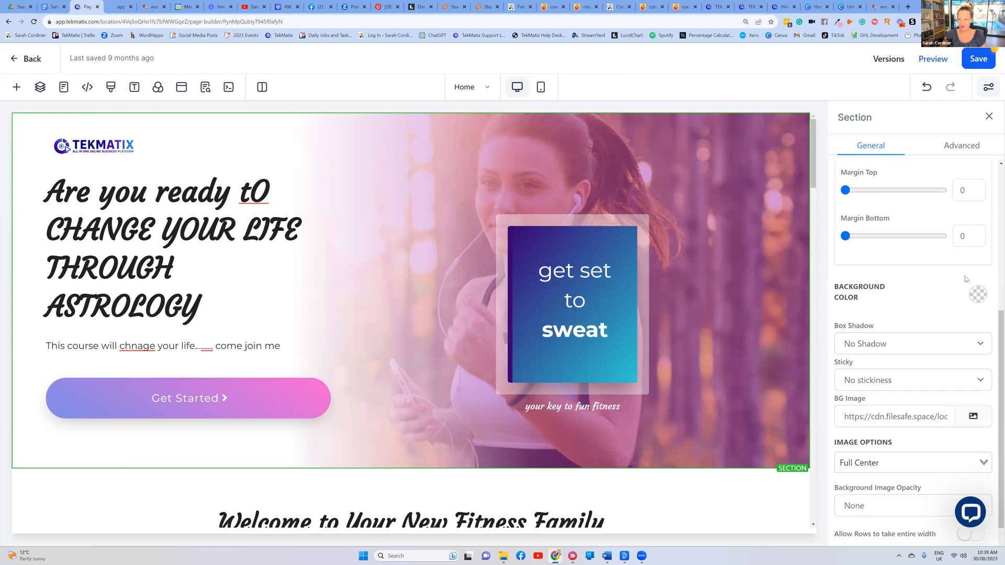
scroll(948, 309, down, 1)
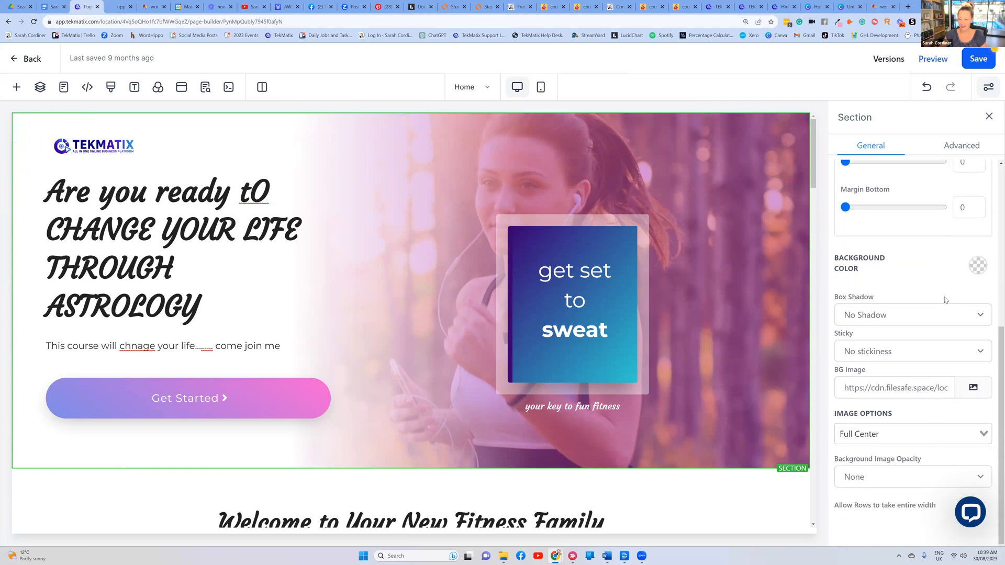
click(974, 386)
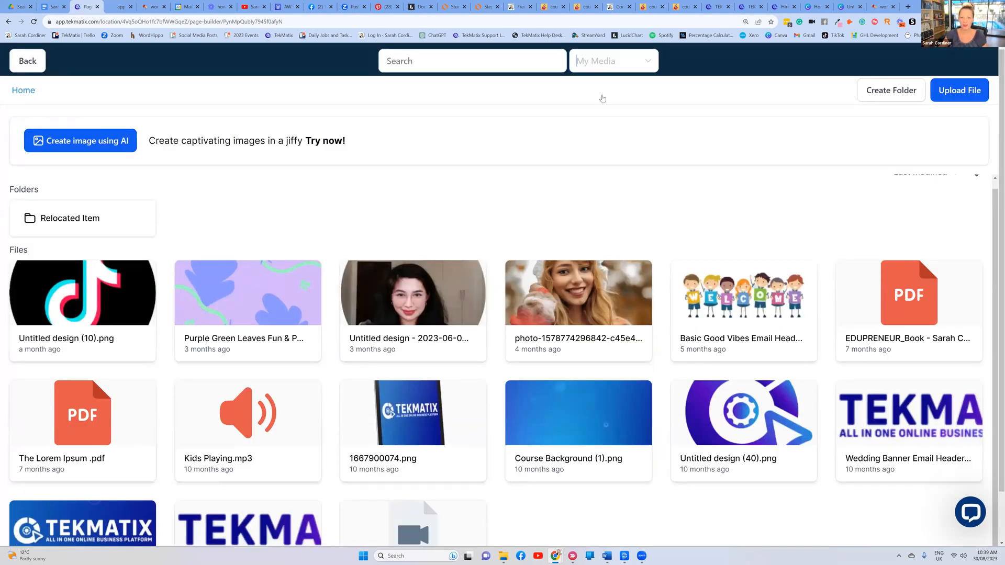
click(614, 61)
click(592, 145)
click(469, 53)
text(astrology)
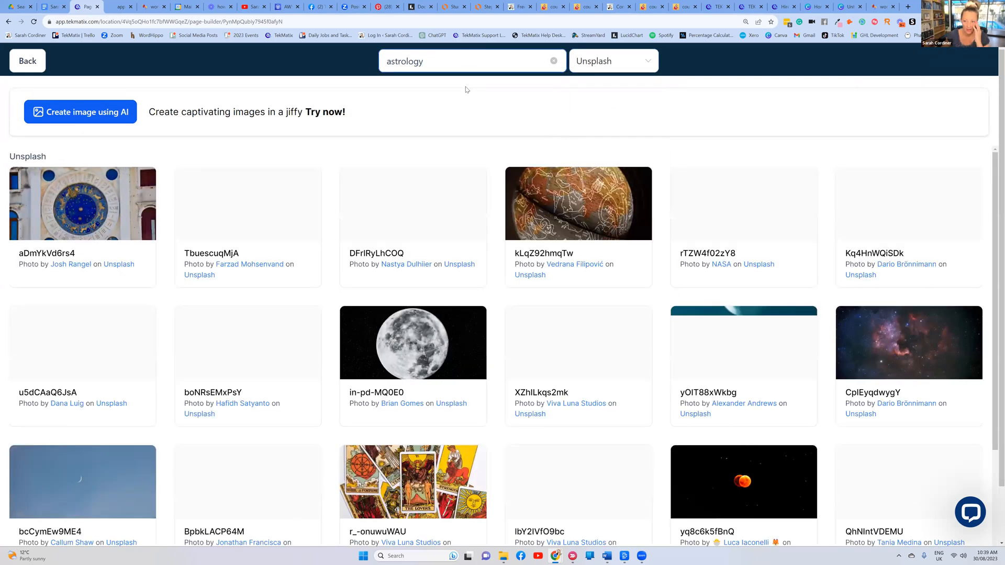
click(917, 211)
click(838, 213)
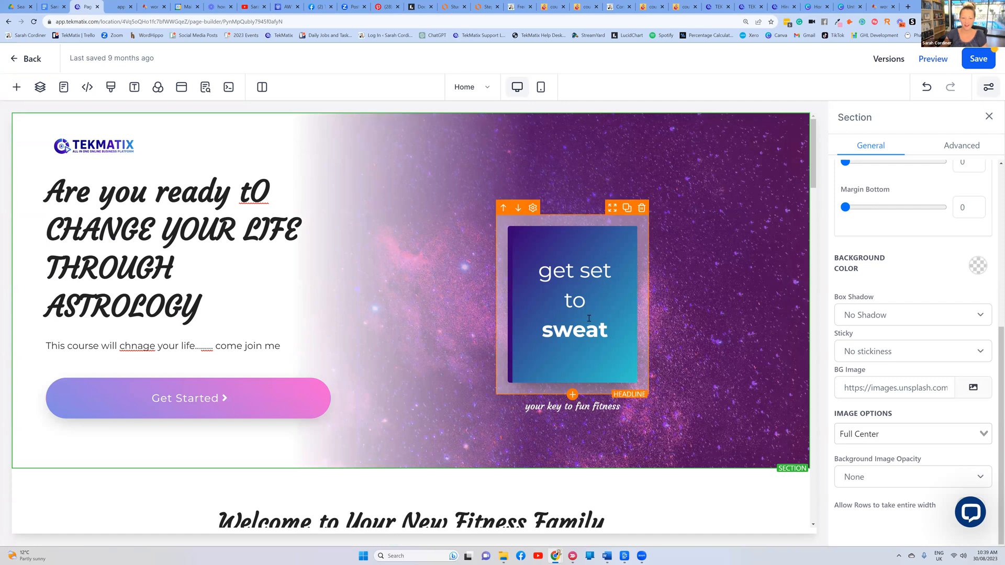
click(611, 334)
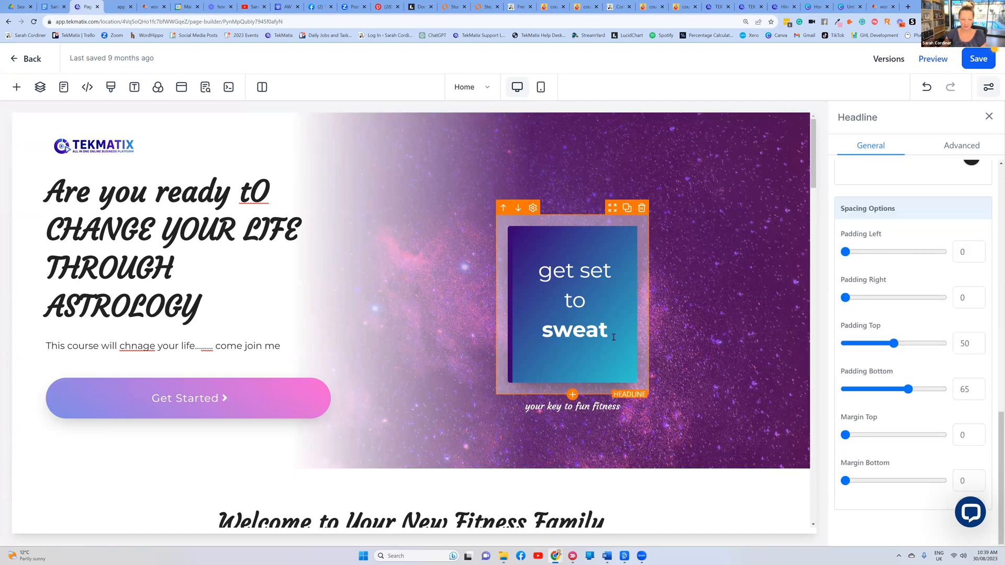
Select all of the 'get set to sweat' headline text and delete it
scroll(963, 233, up, 3)
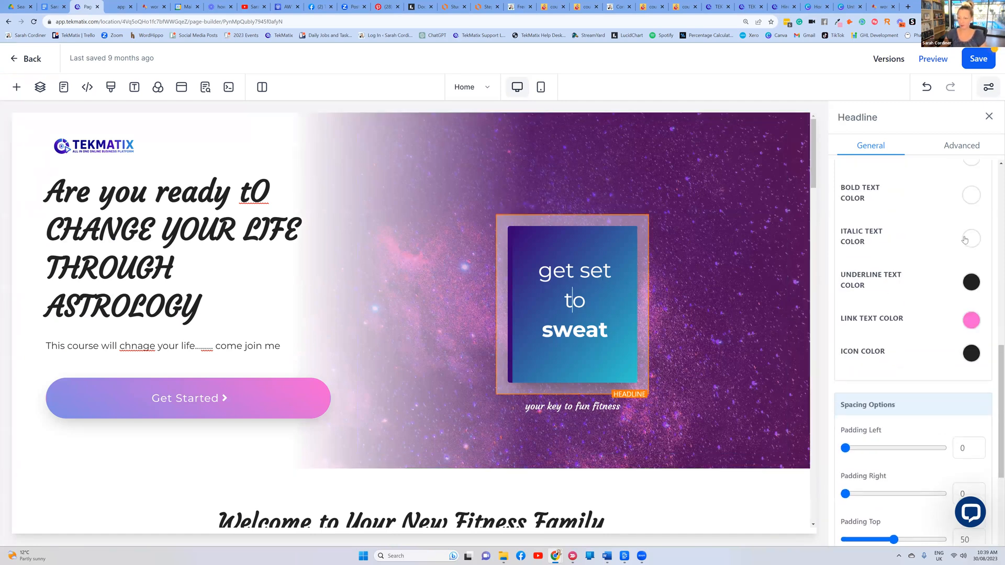
scroll(942, 314, down, 1)
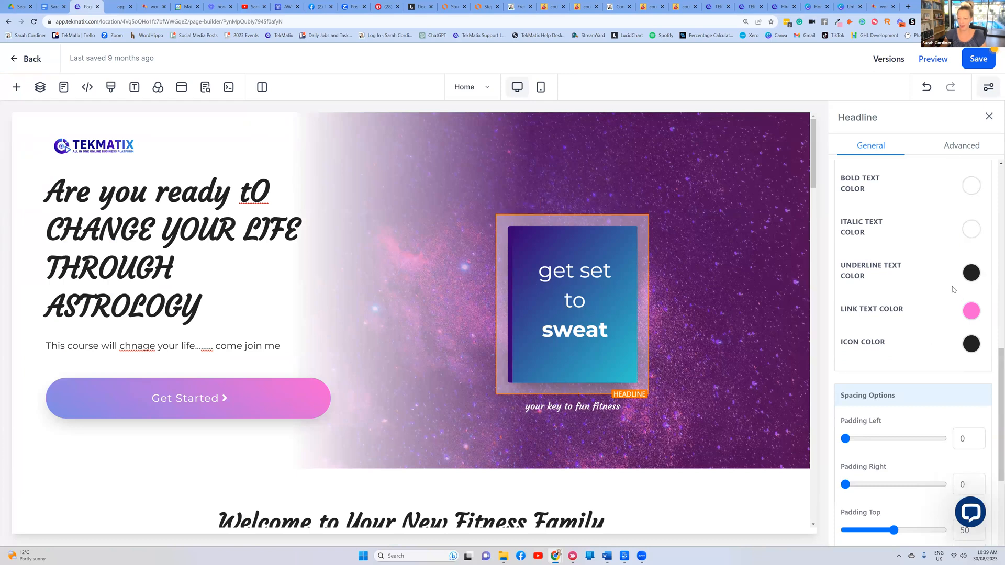
scroll(947, 282, up, 8)
scroll(948, 283, down, 4)
scroll(943, 285, down, 5)
drag(615, 345, 527, 266)
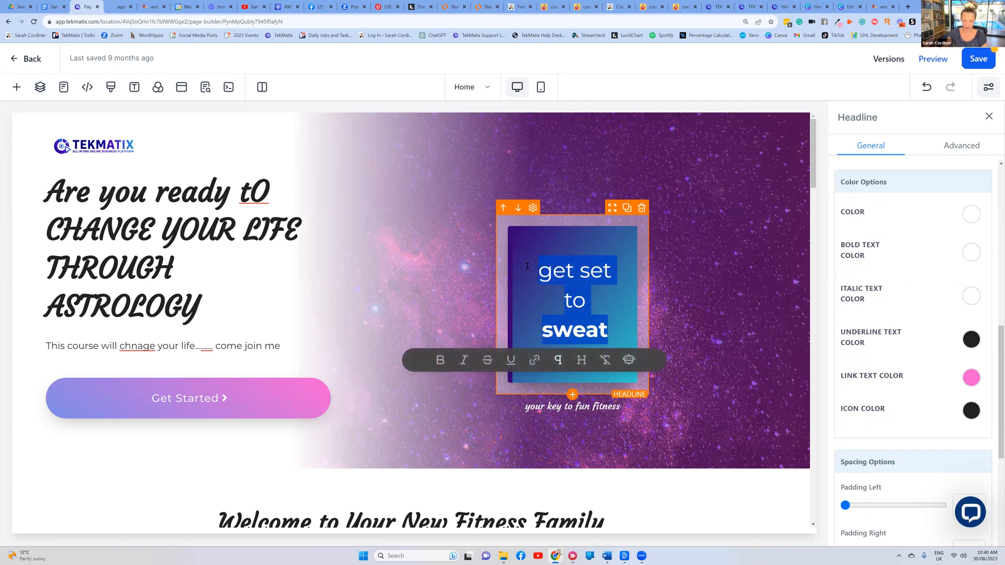
key(BackSpace)
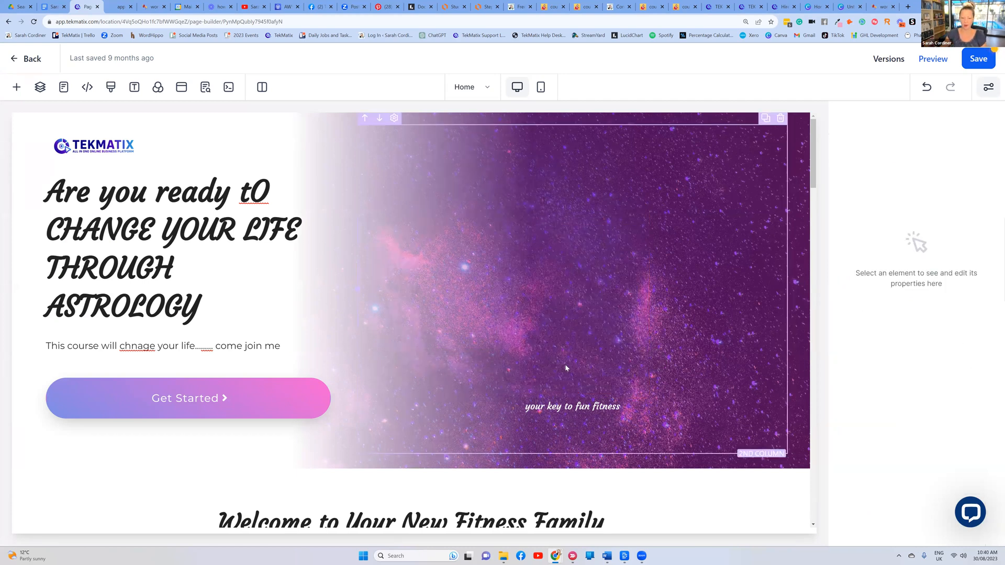
Drag a Video element into the hero's right half
click(17, 87)
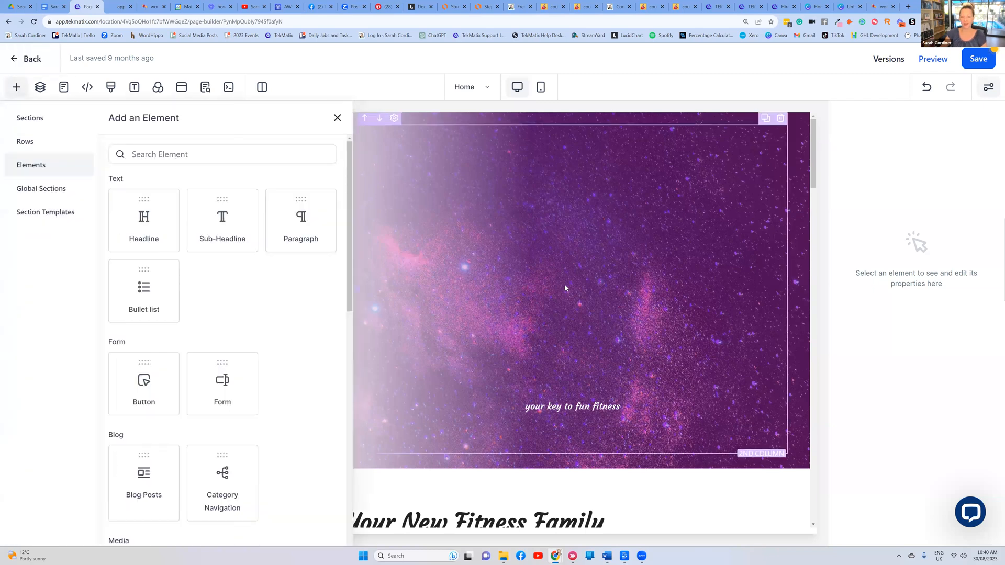
scroll(211, 280, down, 3)
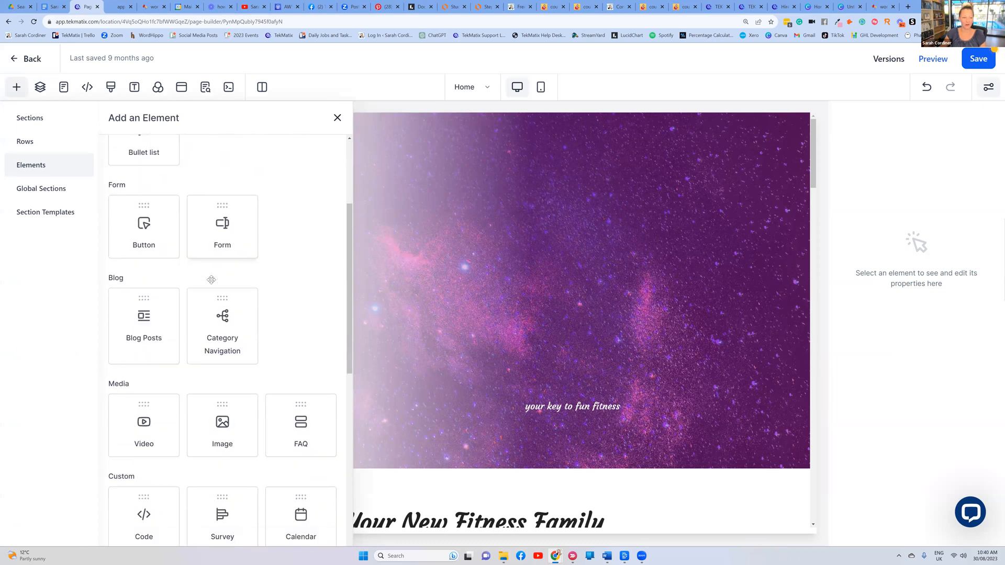
scroll(240, 245, down, 2)
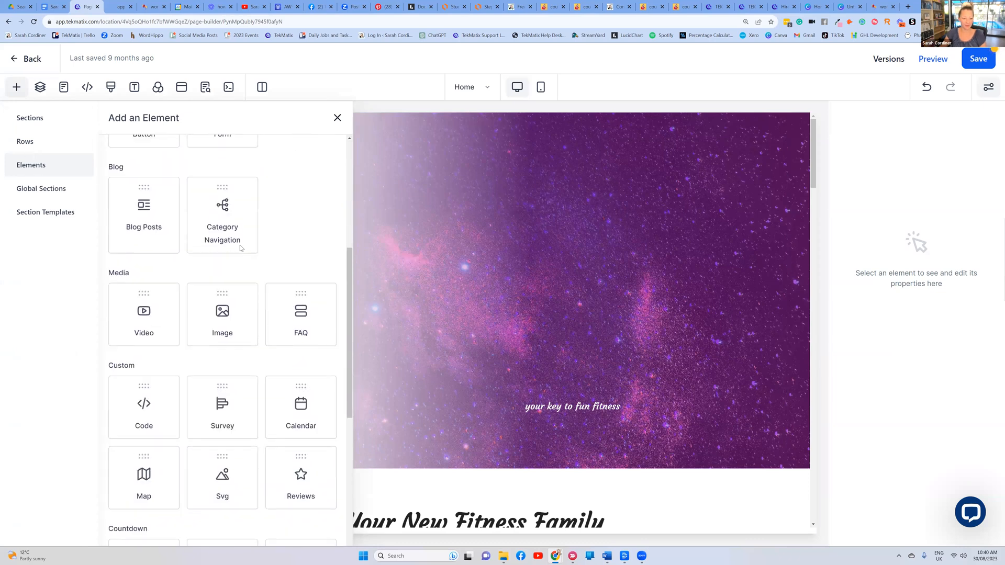
scroll(241, 248, down, 1)
drag(147, 268, 414, 355)
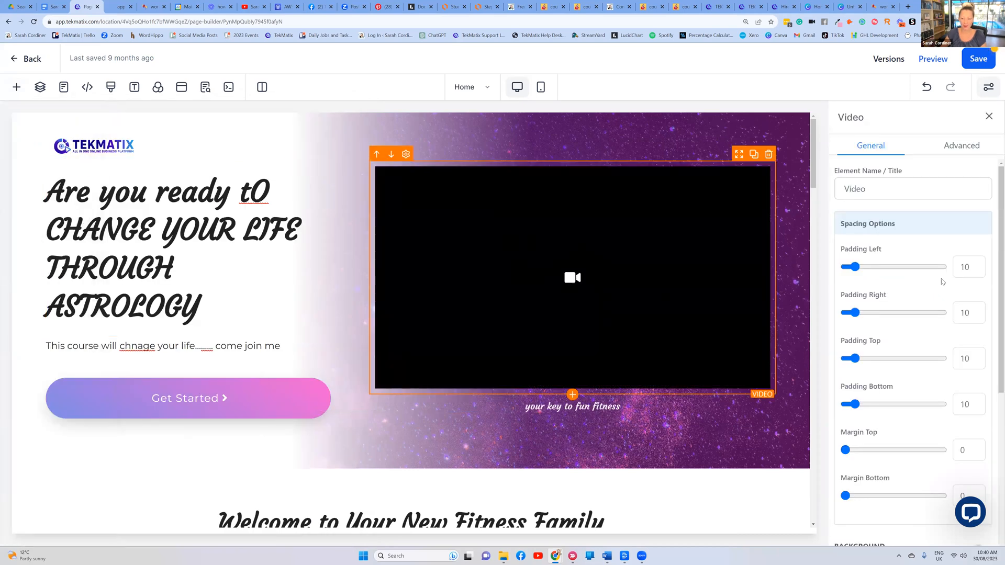
Set the video type to Youtube instead of Hosted Video, then bring up the YouTube channel's videos
scroll(933, 254, down, 5)
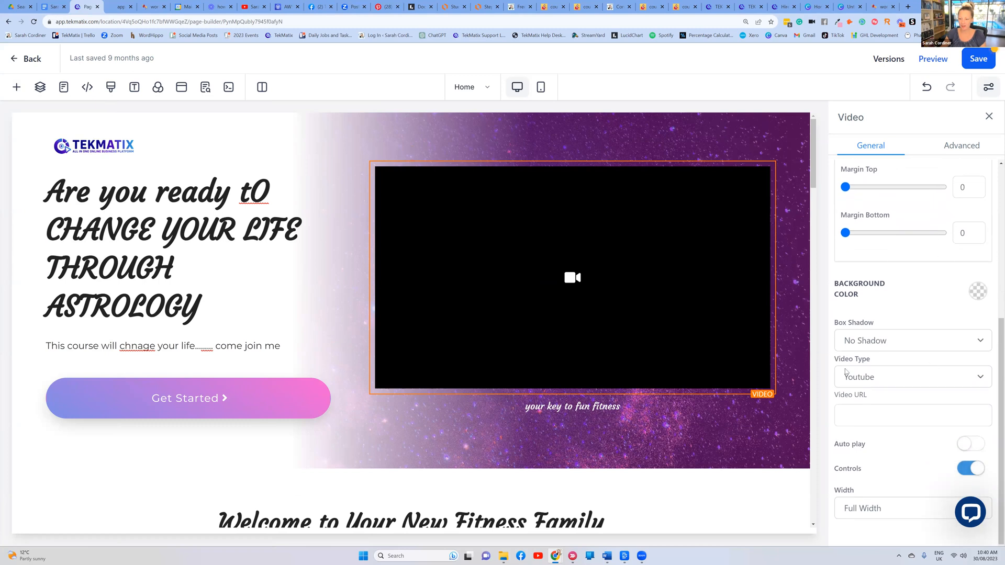
click(880, 376)
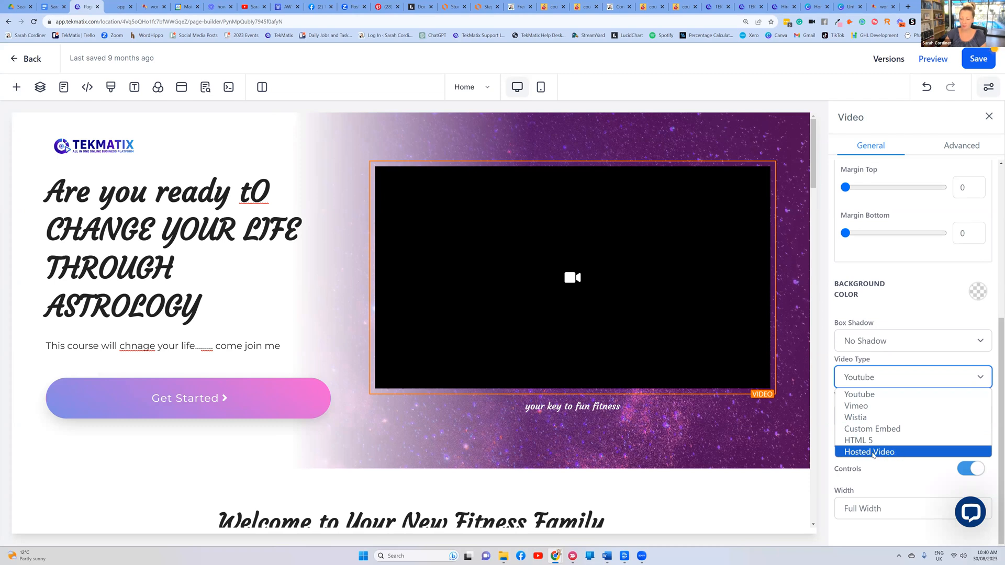
click(883, 453)
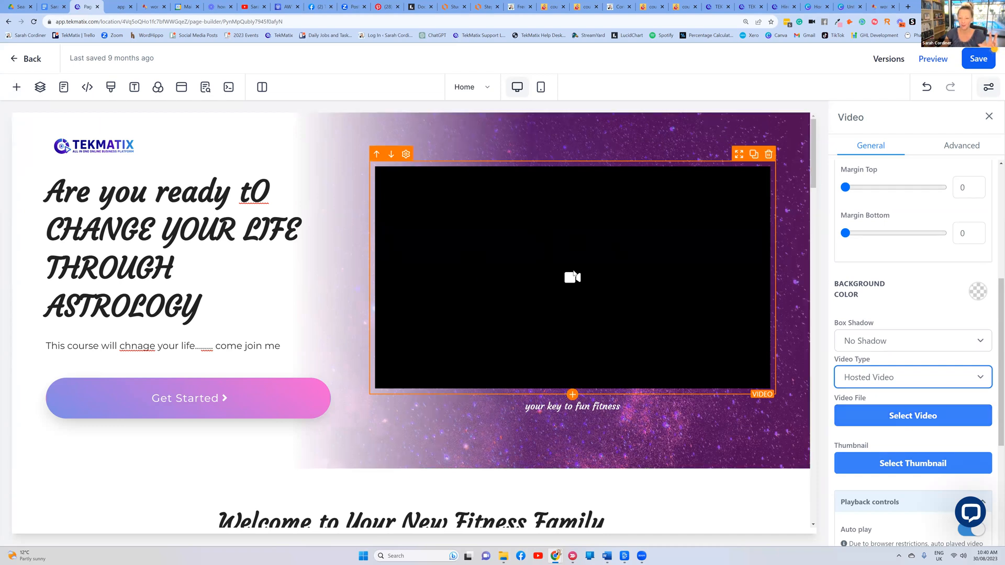
scroll(965, 302, down, 4)
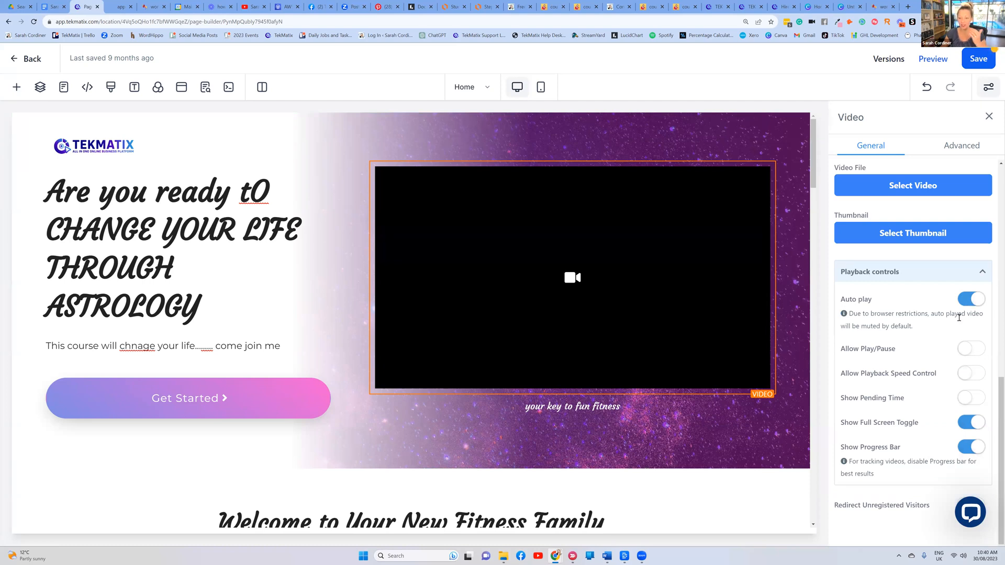
scroll(914, 413, up, 2)
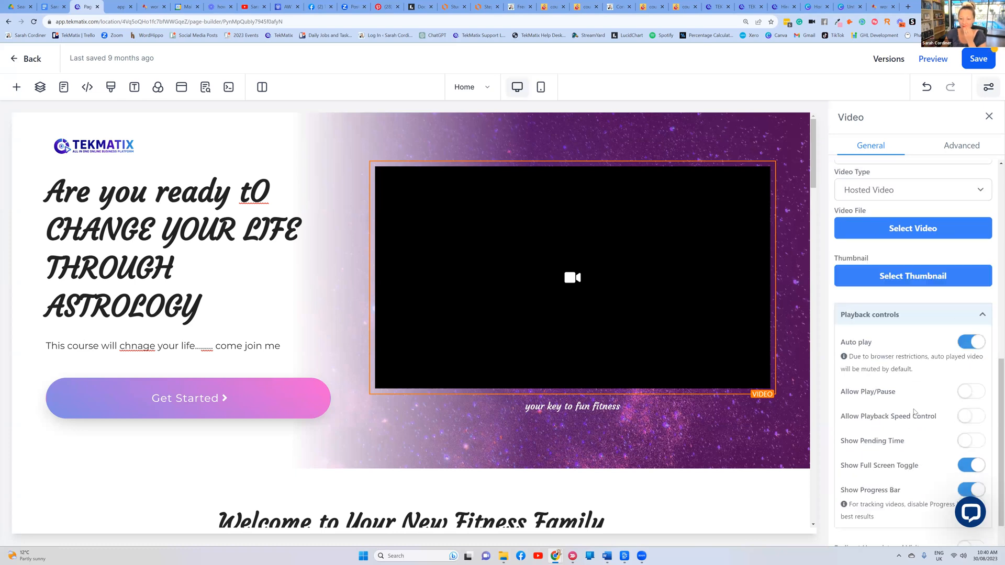
scroll(886, 331, up, 1)
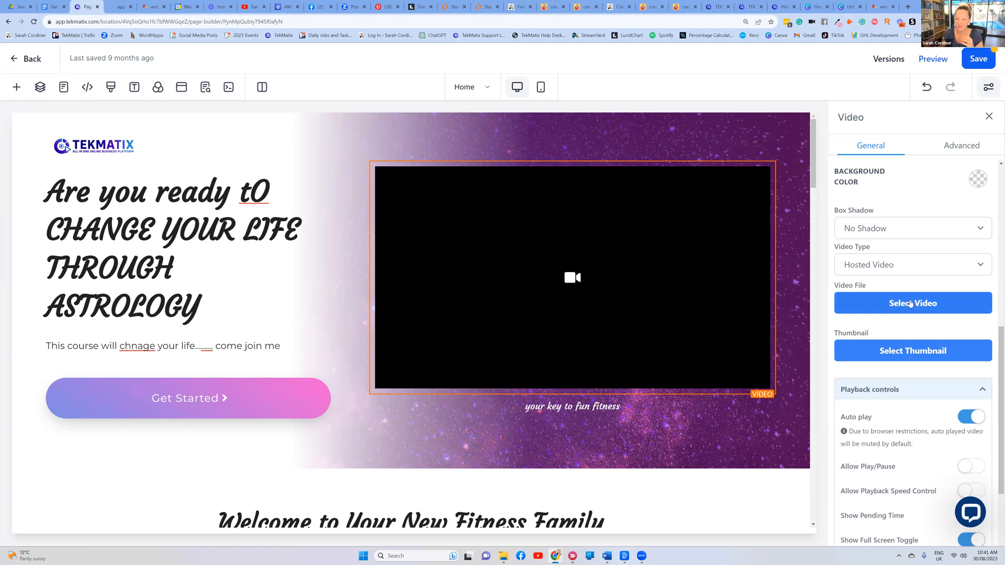
click(894, 266)
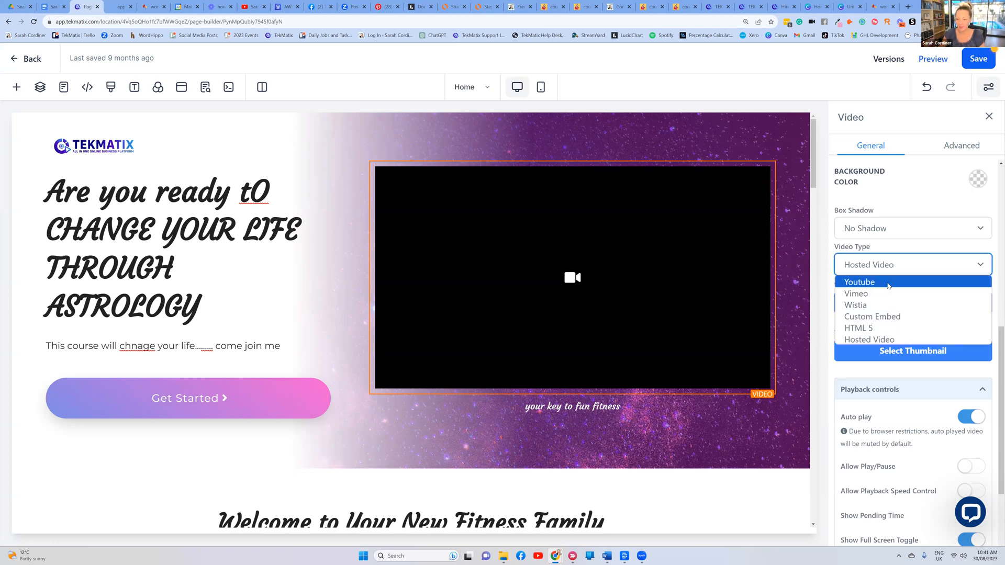
click(893, 282)
click(861, 413)
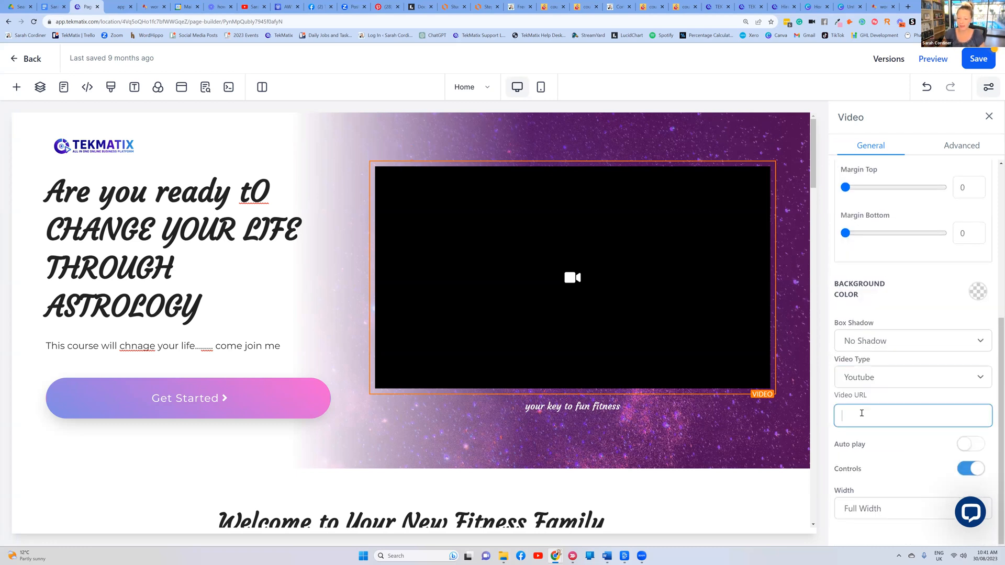
click(253, 7)
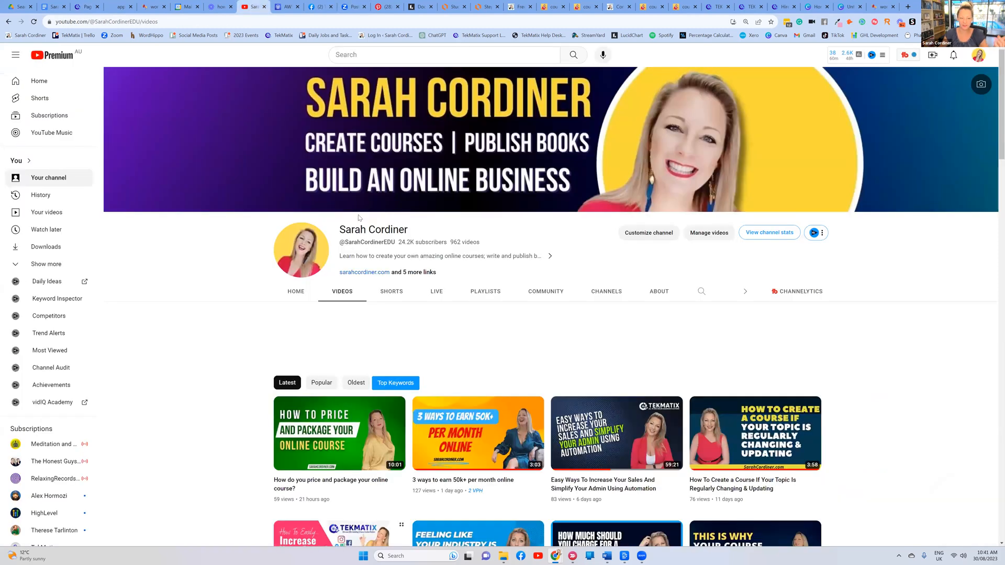
Copy the share link of the YouTube video 'How do you price and package your online course?'
click(314, 437)
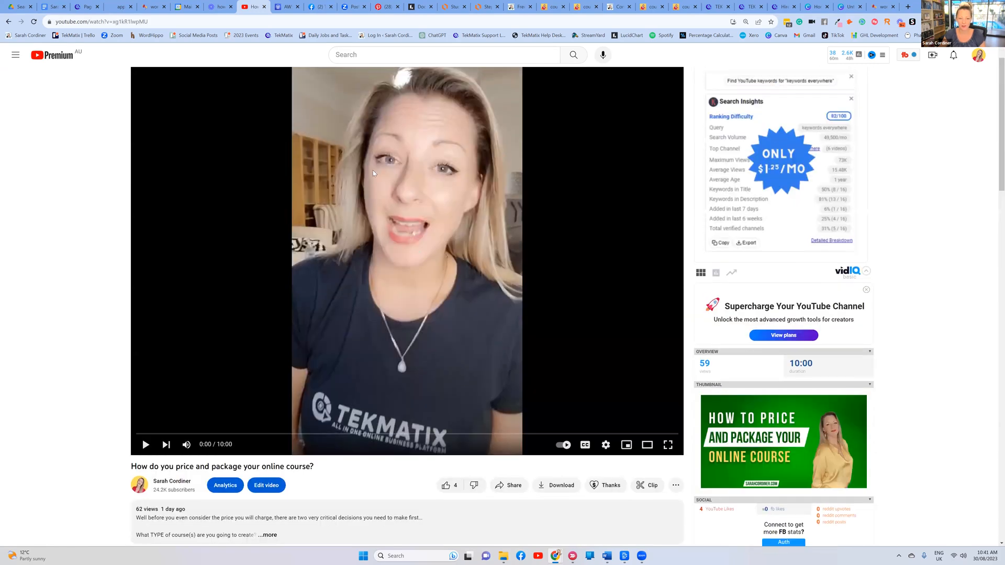
scroll(485, 291, down, 2)
click(509, 362)
click(587, 345)
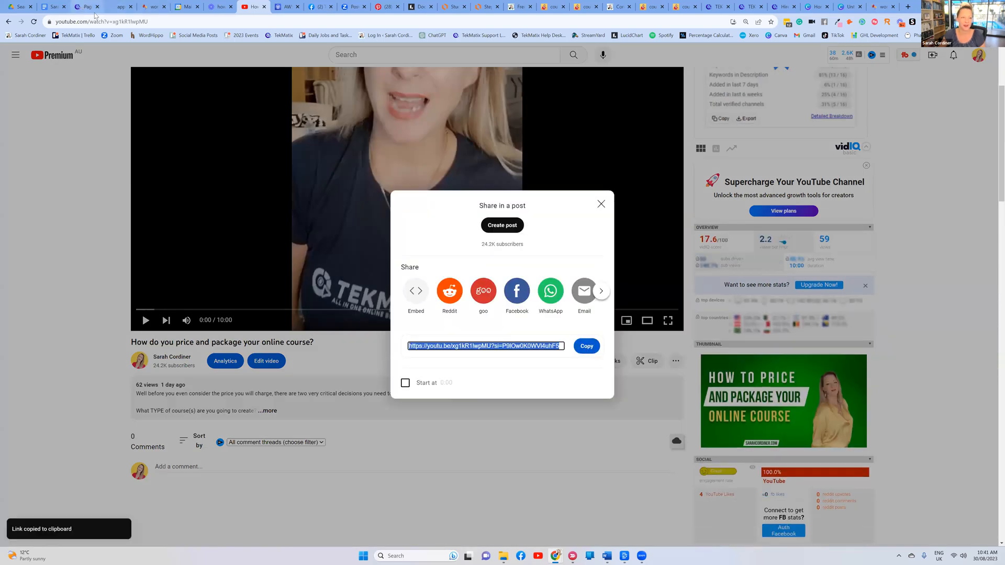
click(901, 413)
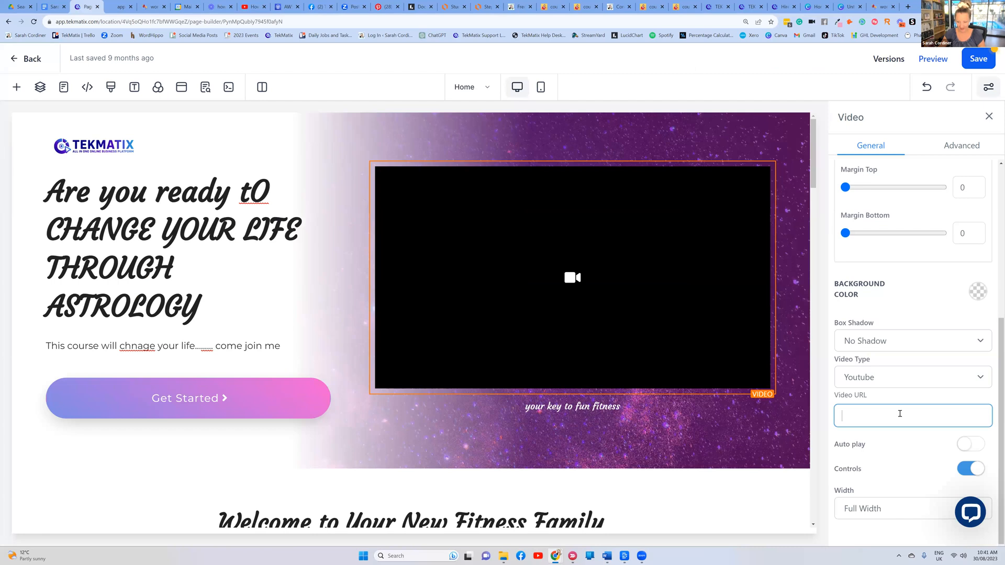
Paste the pricing video link into the hero video block, enable autoplay, and save the page
key(ctrl+v)
click(975, 445)
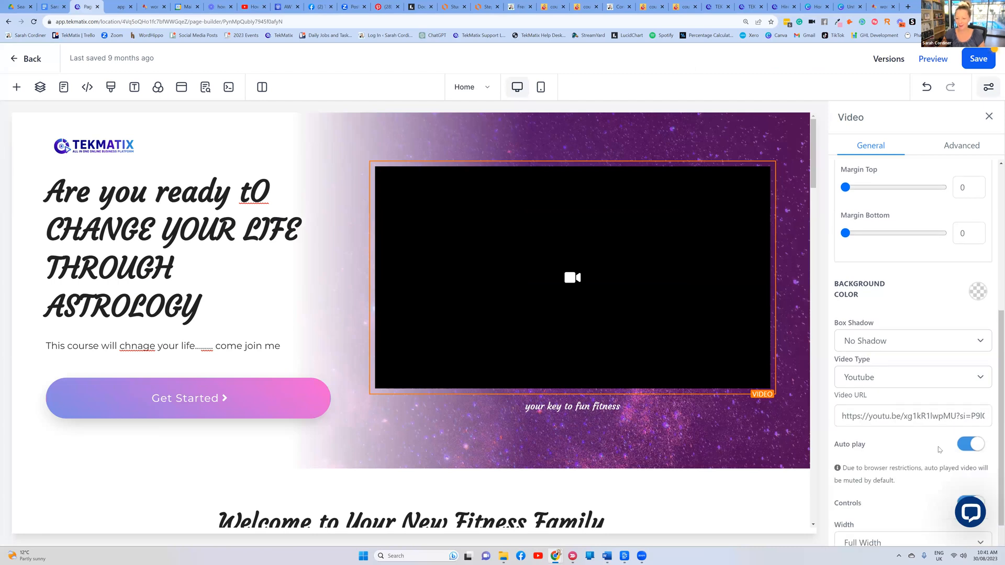
click(978, 59)
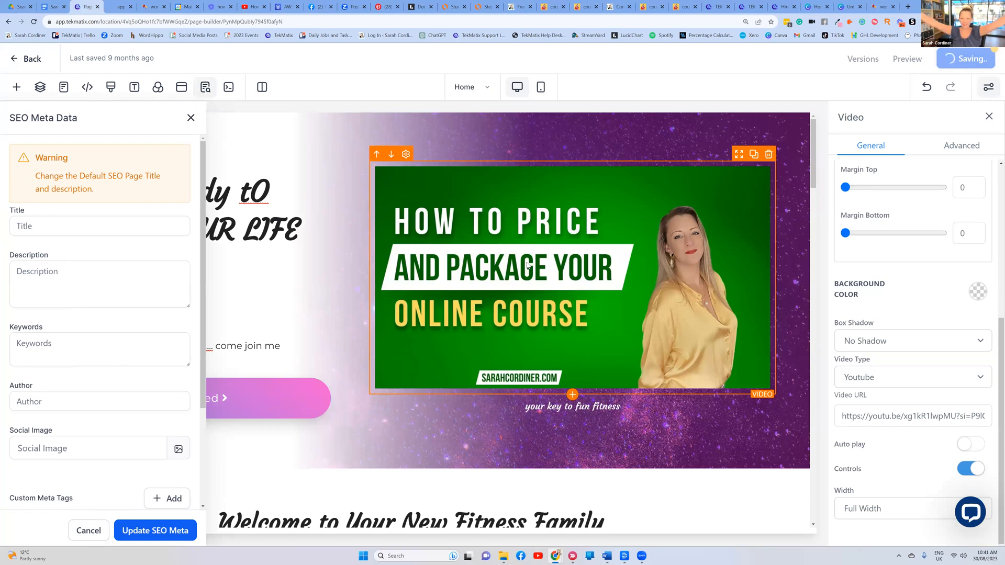
Close the SEO Meta Data settings without changes and scroll to the Welcome headline
click(84, 532)
scroll(392, 220, down, 3)
scroll(400, 217, down, 2)
scroll(340, 220, up, 2)
scroll(331, 221, down, 2)
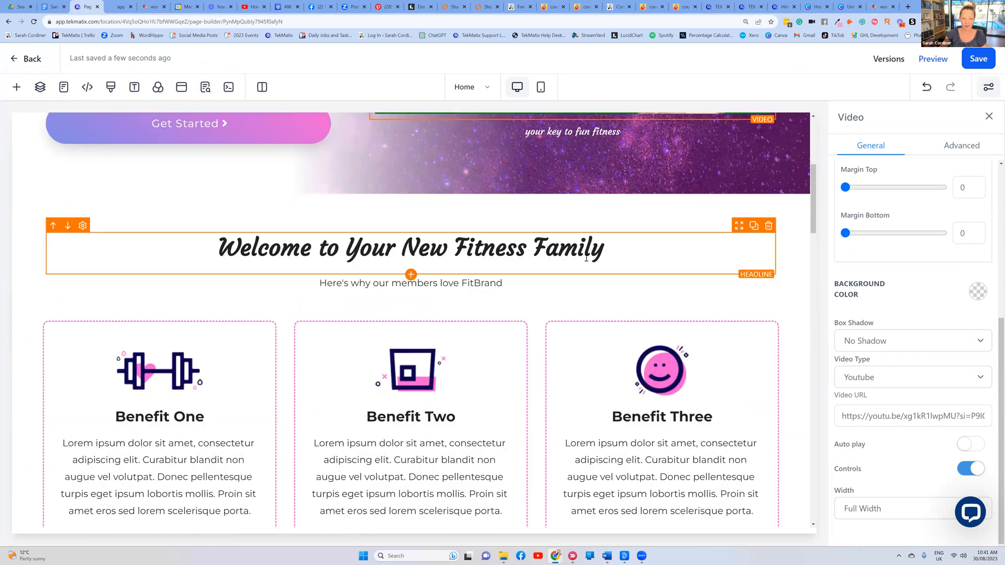
Replace the Welcome headline text with 'Describe your course'
click(604, 249)
drag(605, 249, 220, 256)
text(Descri)
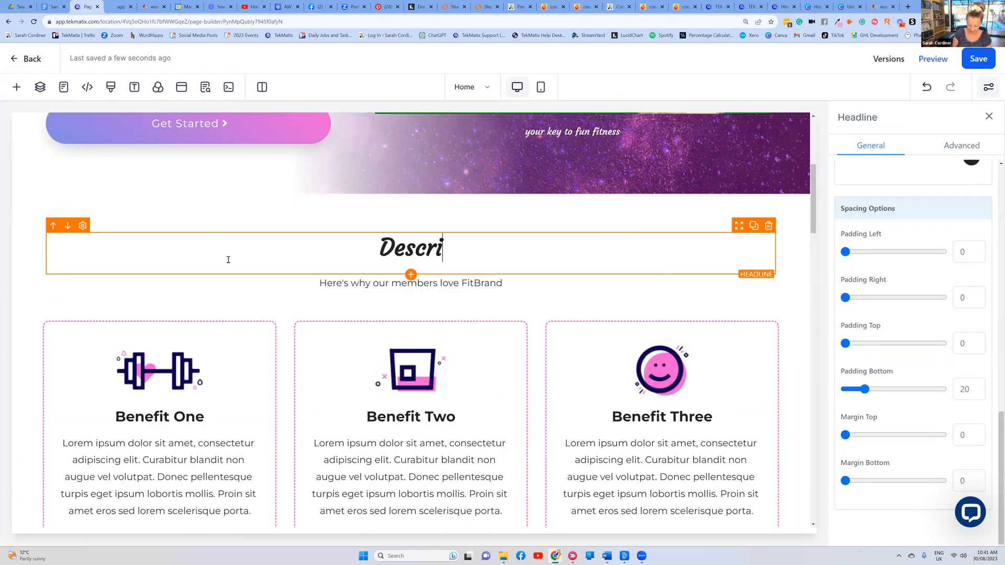
text(be your course)
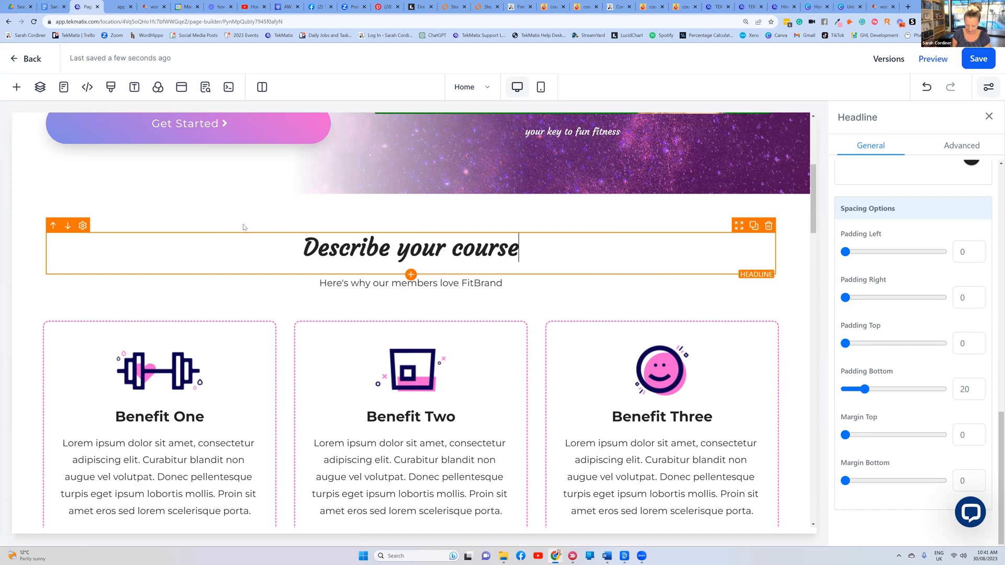
click(520, 11)
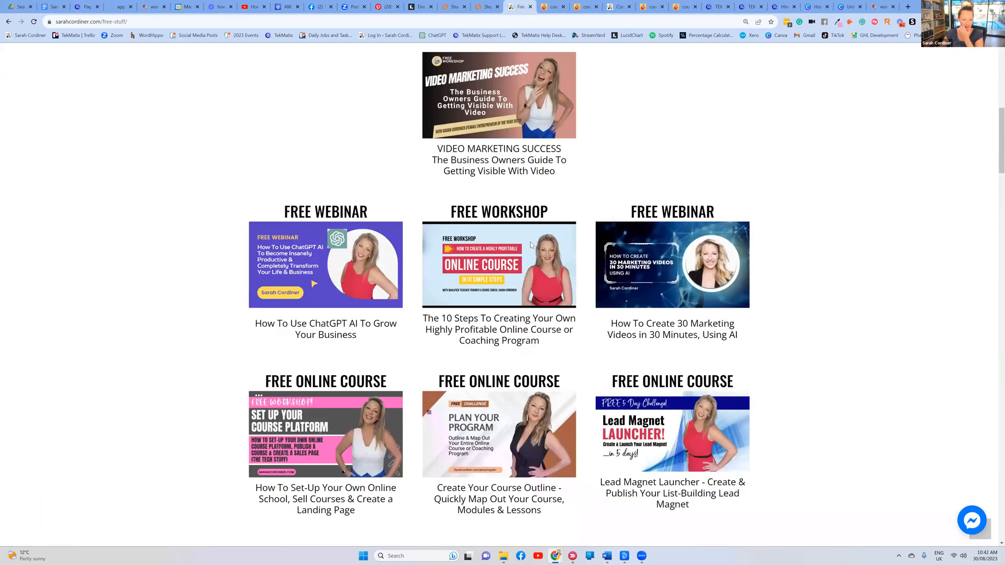
Scroll through sarahcordiner.com's free-stuff webinars and courses page, then return to the page builder
scroll(529, 241, down, 5)
scroll(529, 230, up, 2)
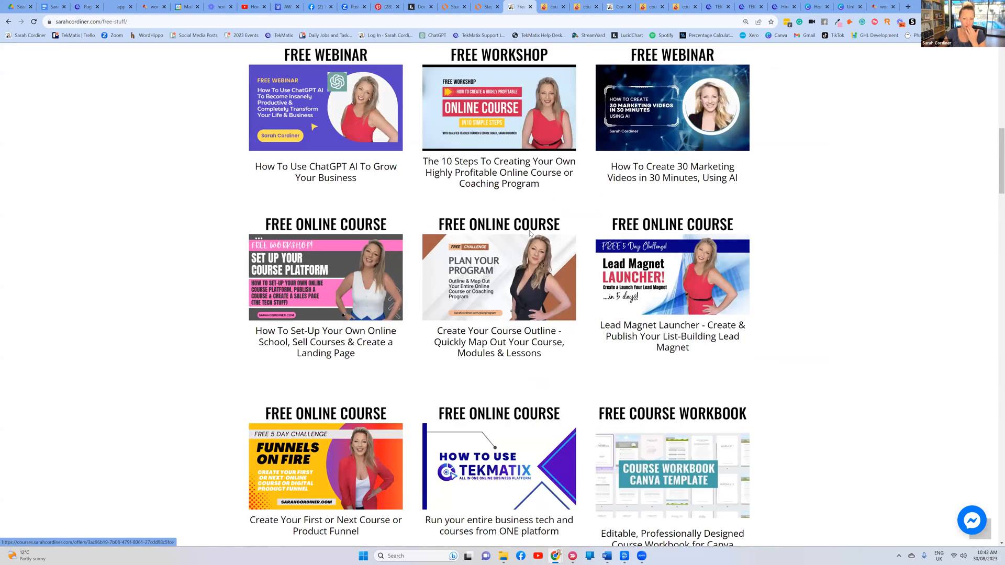
scroll(529, 233, up, 7)
scroll(344, 92, up, 2)
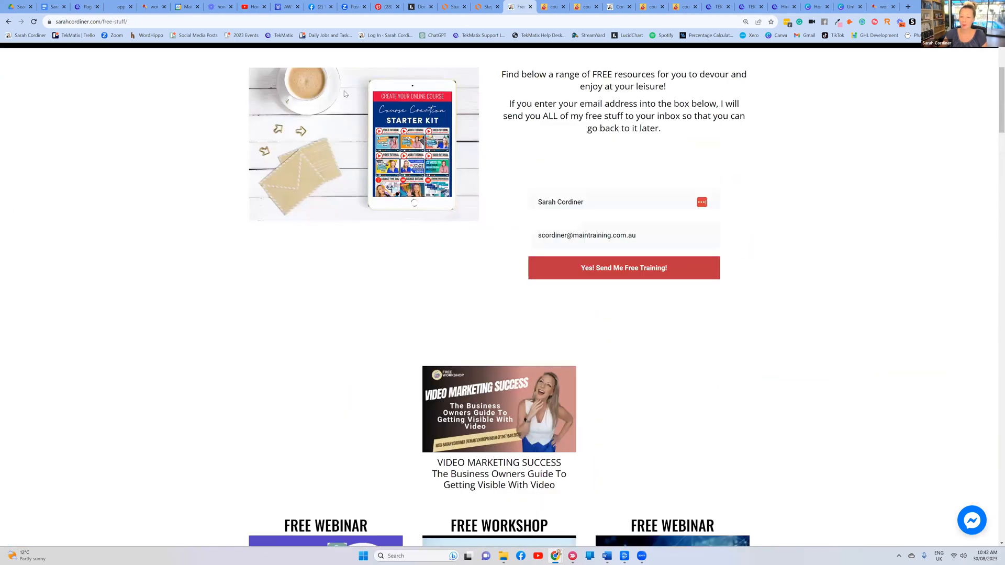
scroll(344, 93, up, 3)
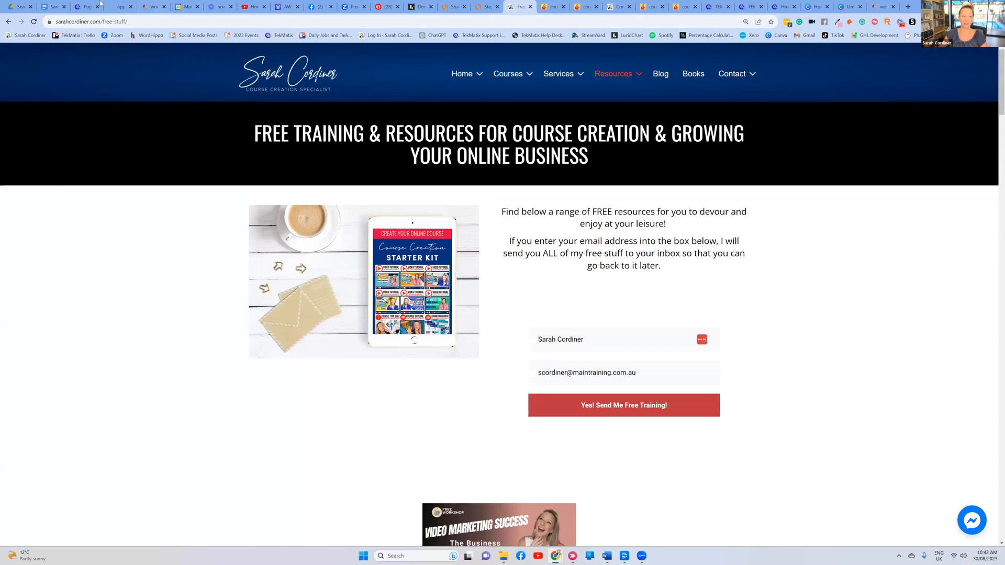
click(87, 6)
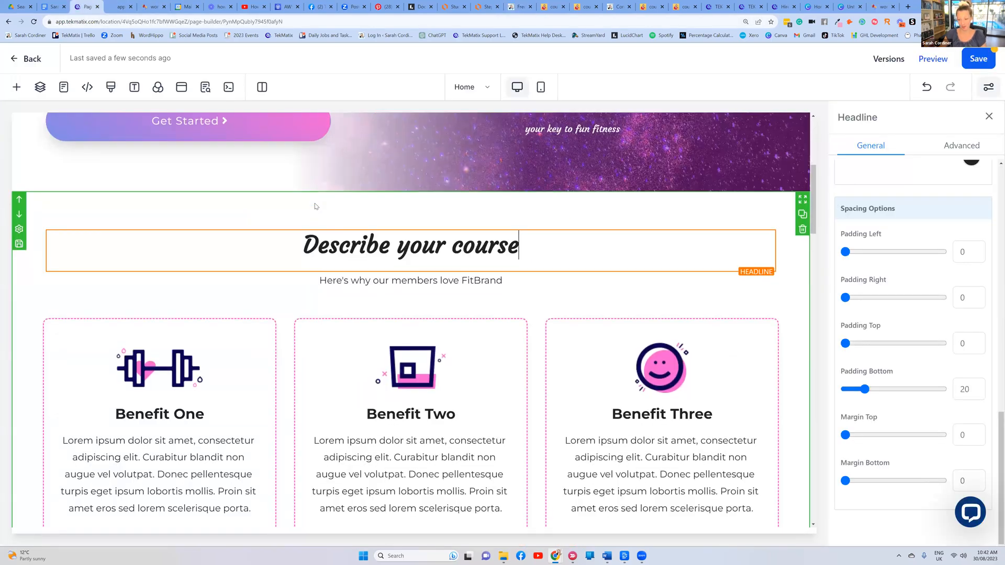
Scroll to the benefits row and select the Benefit One card image
scroll(315, 206, down, 2)
scroll(314, 205, down, 2)
scroll(313, 206, up, 3)
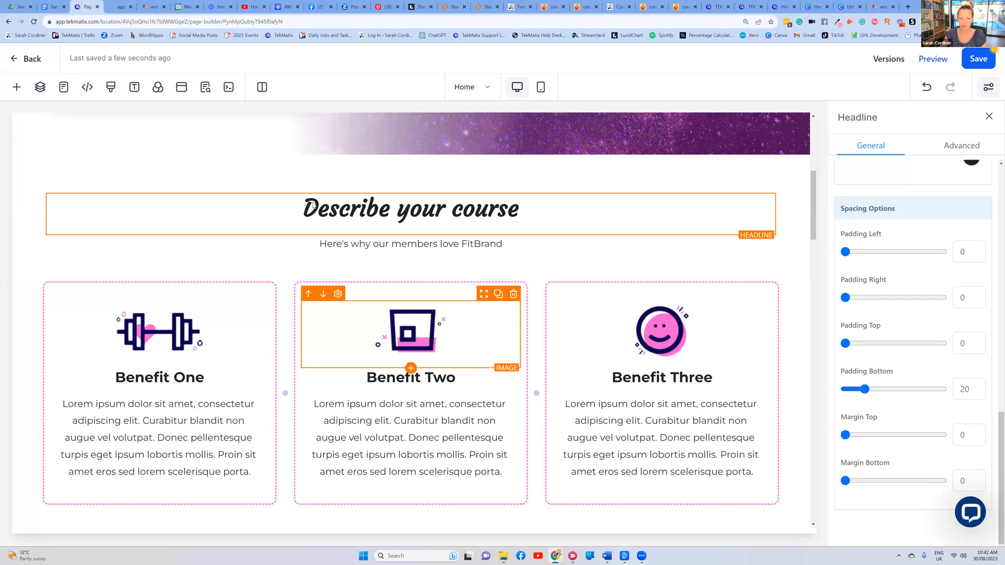
scroll(331, 197, up, 5)
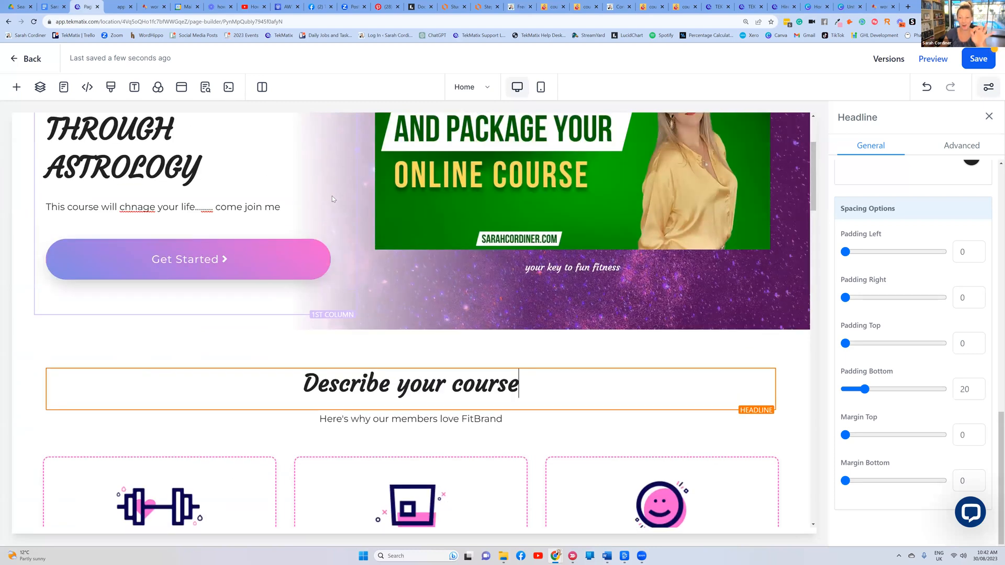
scroll(331, 197, down, 3)
scroll(332, 196, down, 3)
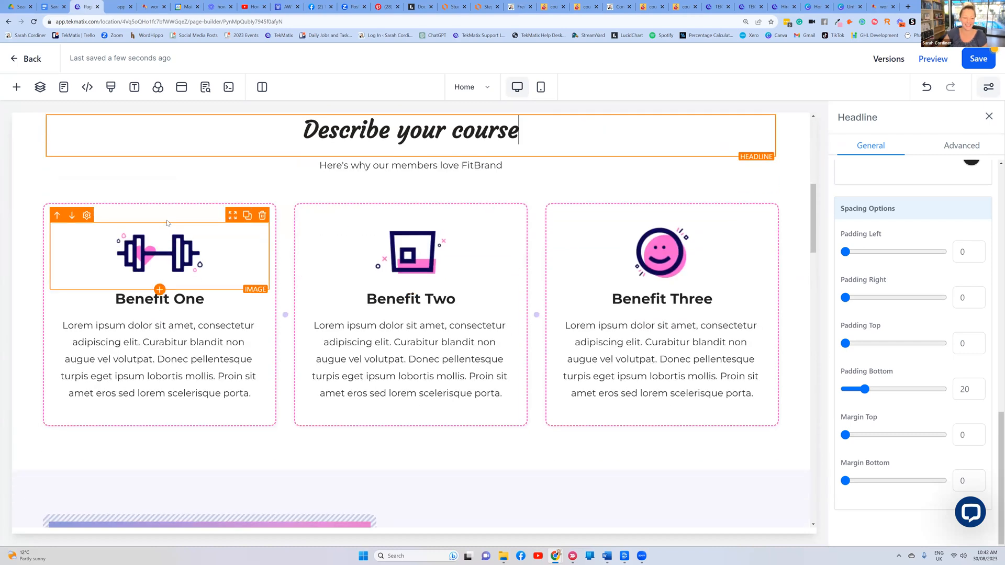
click(209, 241)
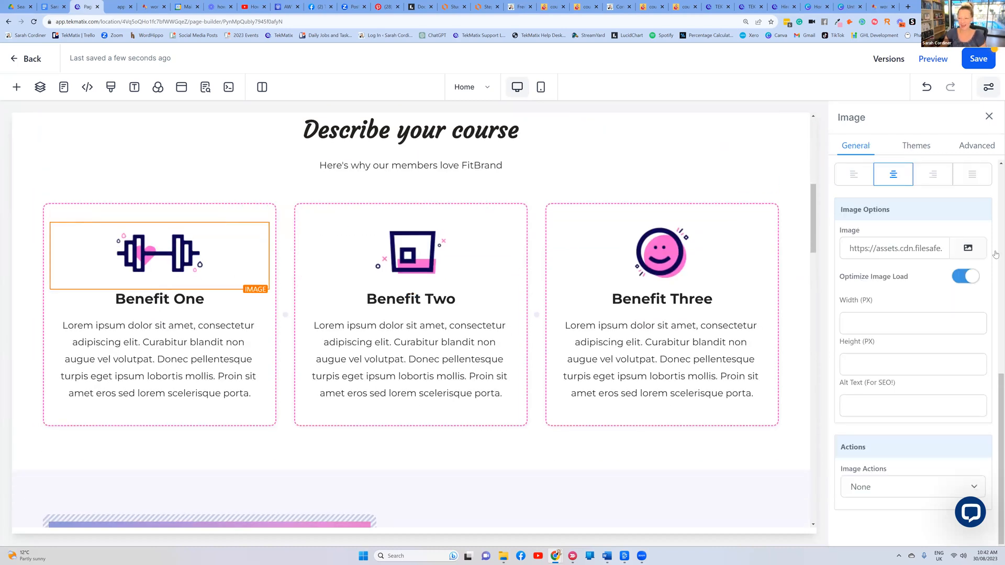
mouse_move(278, 199)
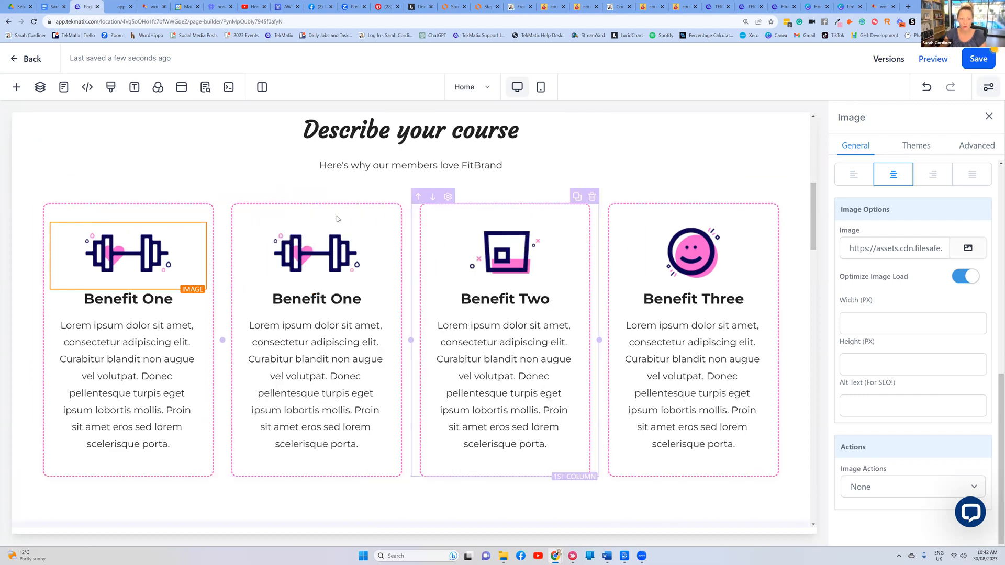
scroll(527, 244, up, 2)
scroll(520, 231, down, 3)
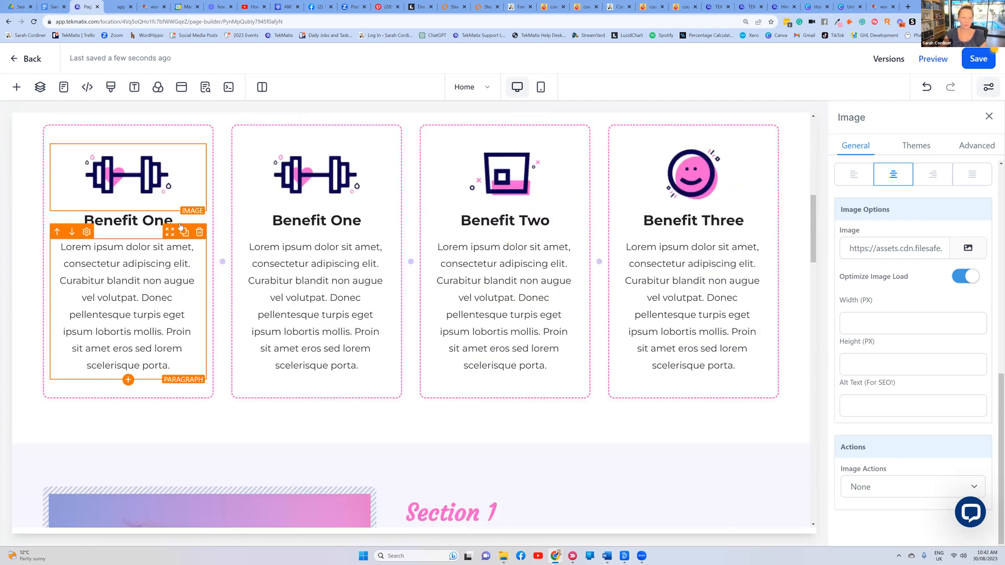
Retitle the first three card headings 'Module 1', 'Moduile 2' and 'Module 3'
click(145, 220)
click(151, 208)
click(152, 220)
drag(139, 220, 82, 222)
text(Module 1)
click(308, 222)
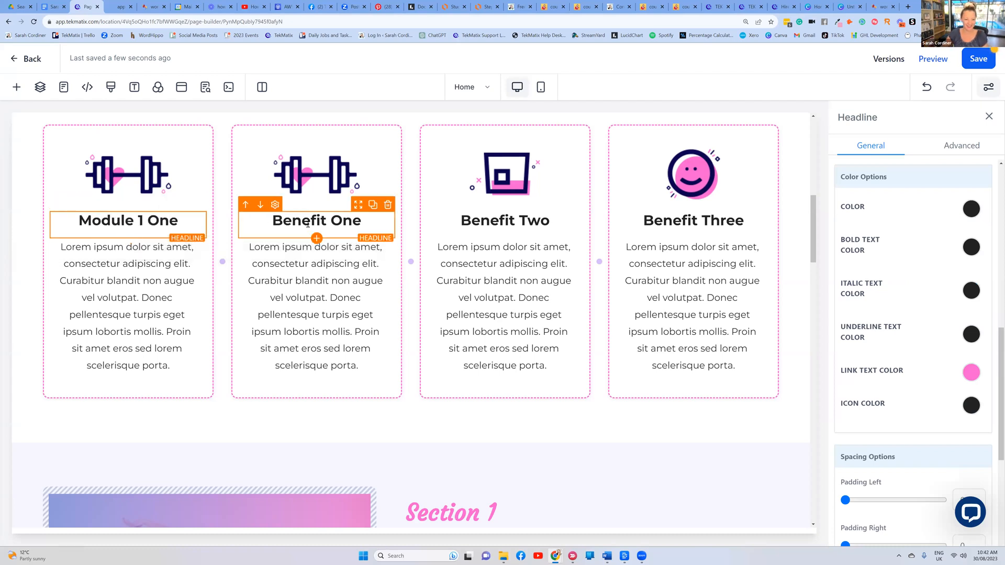
triple_click(312, 219)
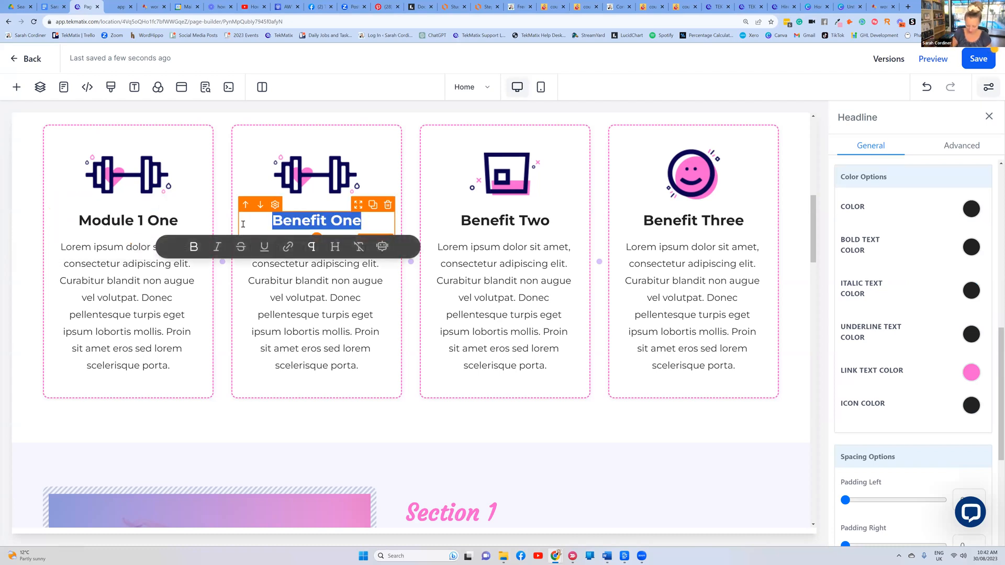
text(Moduile 2)
click(492, 220)
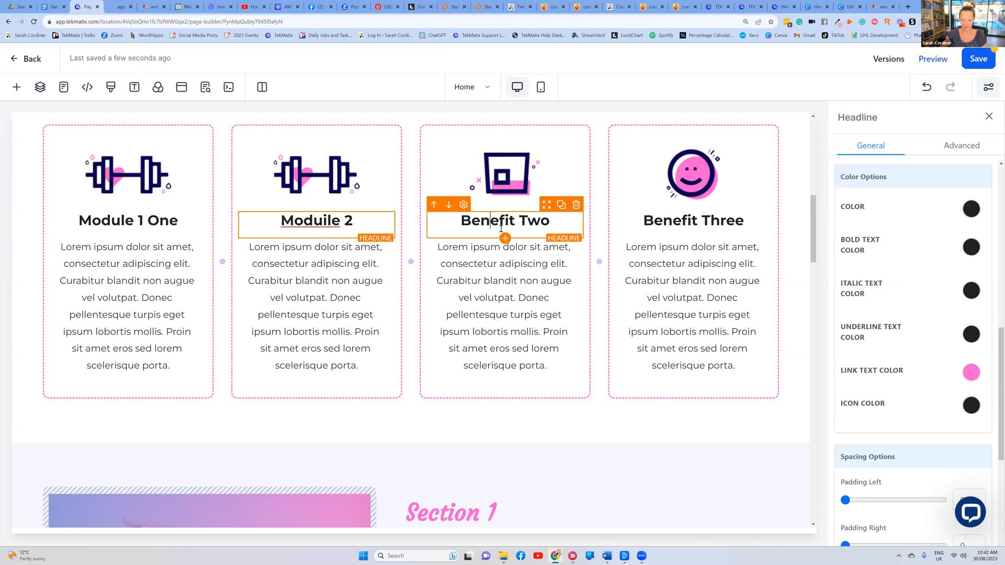
drag(551, 220, 463, 222)
text(Module 3)
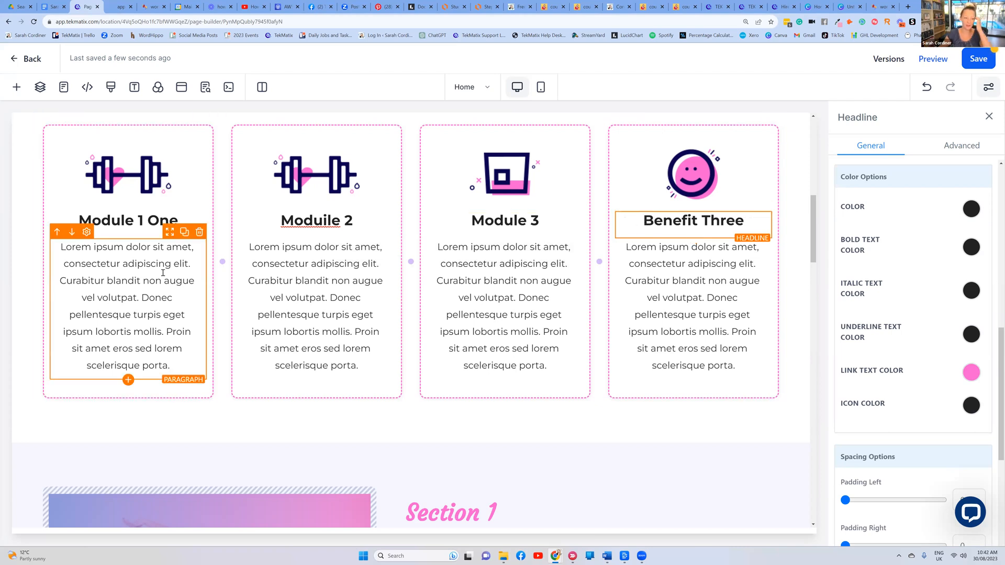
Start replacing the Module 1 dumbbell image from the media library
click(137, 190)
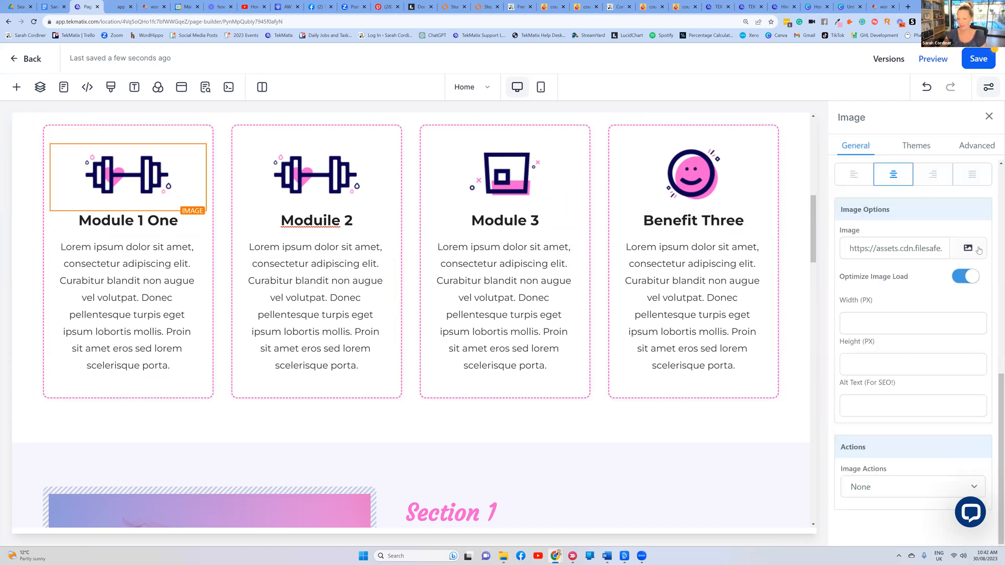
click(977, 250)
click(937, 280)
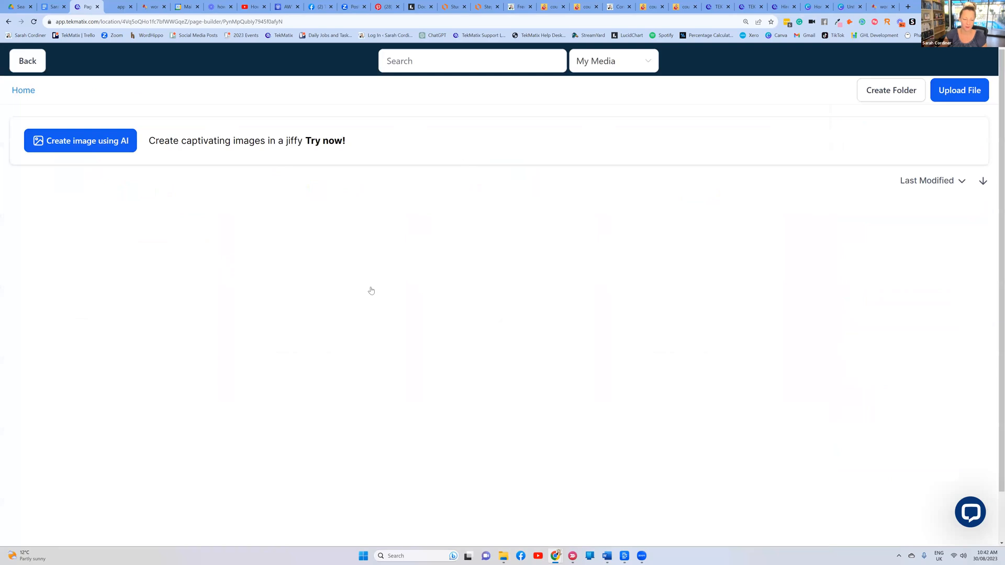
Swap the Module 1 dumbbell icon for a round portrait photo from the library
click(431, 305)
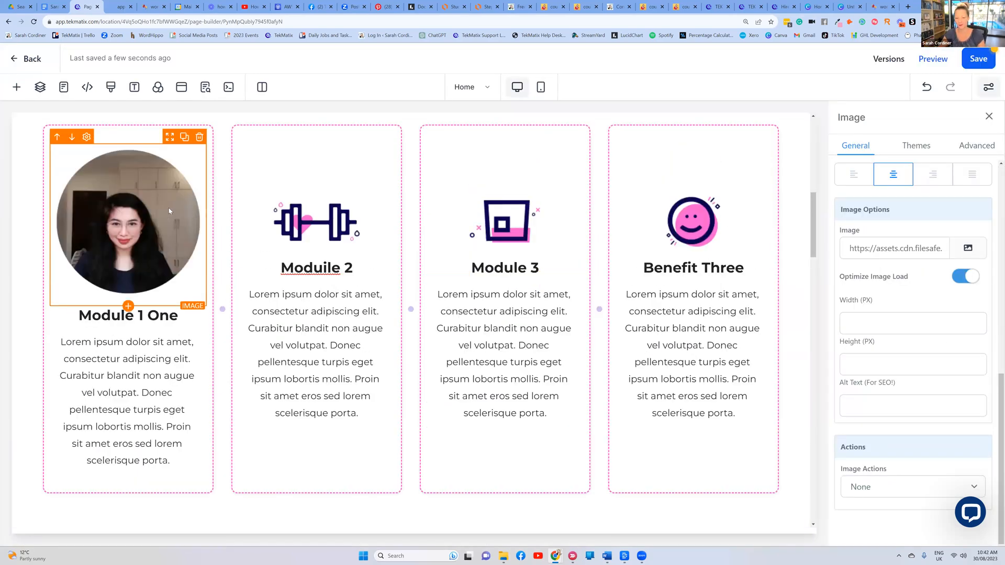
scroll(252, 212, down, 4)
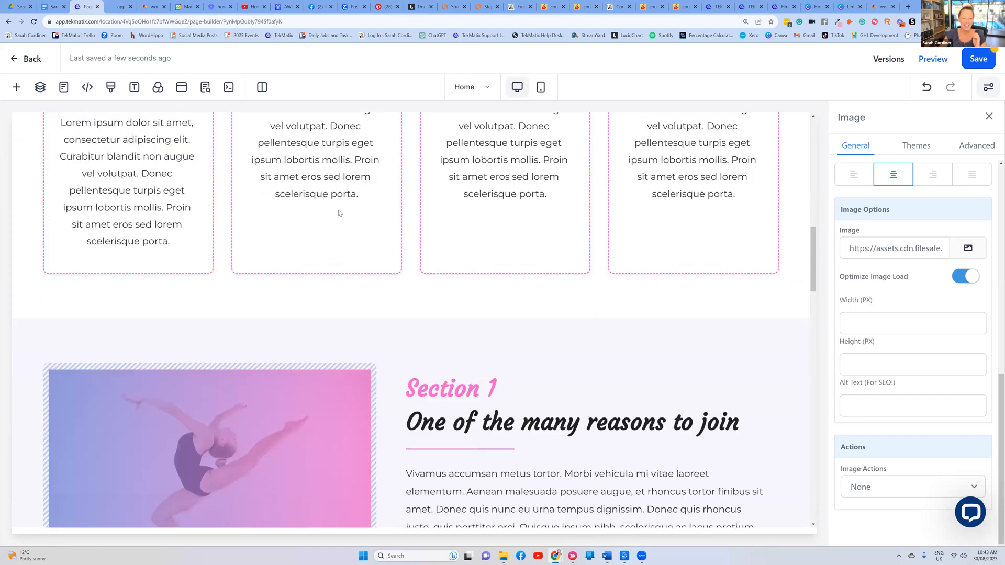
scroll(339, 213, down, 4)
Change the 'Section 1' headline beside the dancer photo to 'Module 1'
click(424, 182)
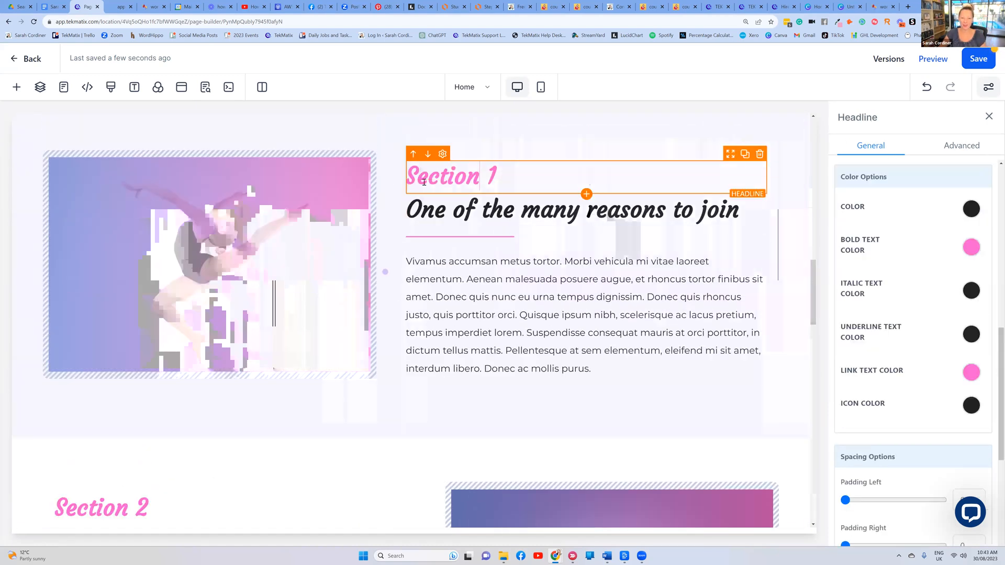
double_click(424, 182)
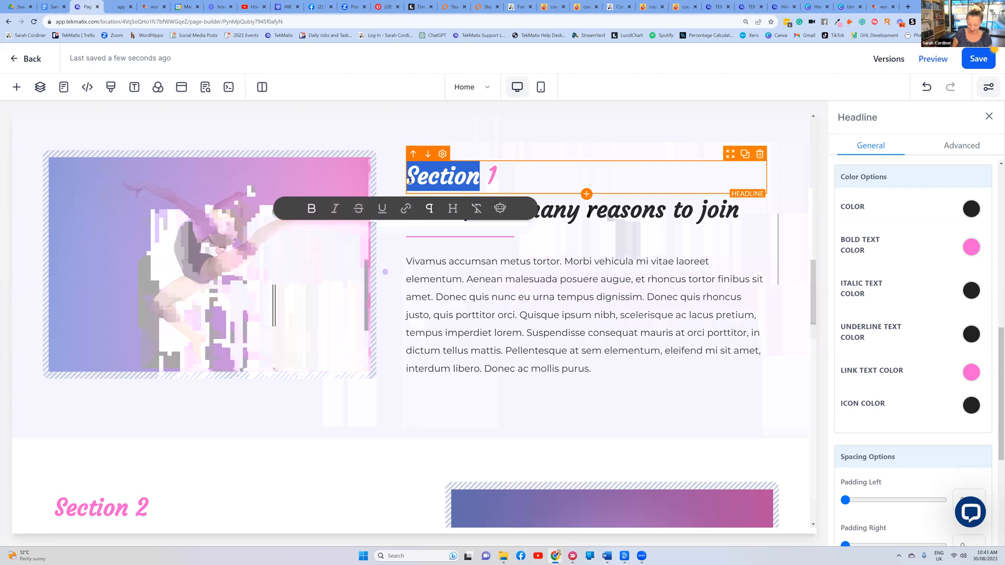
text(Module)
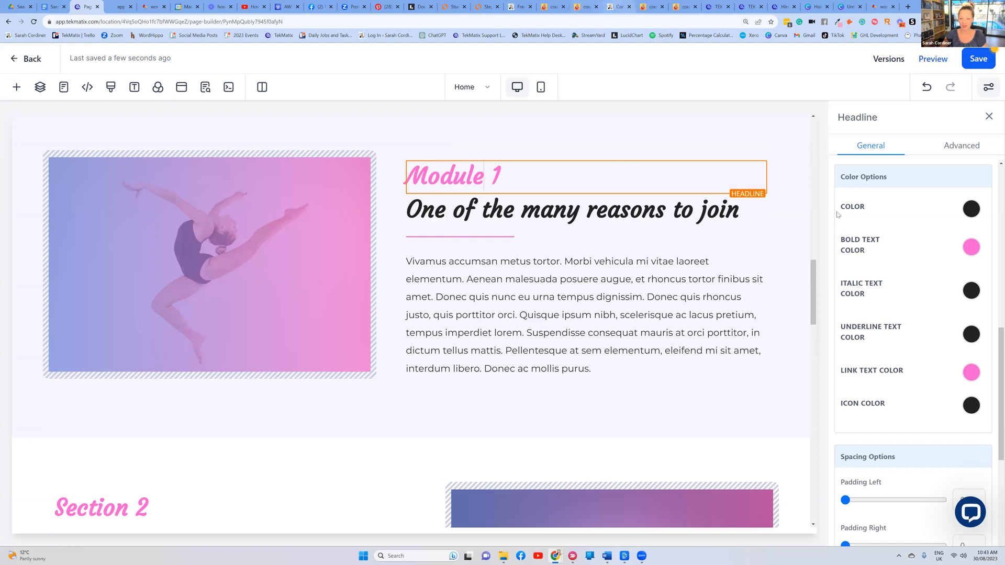
click(618, 6)
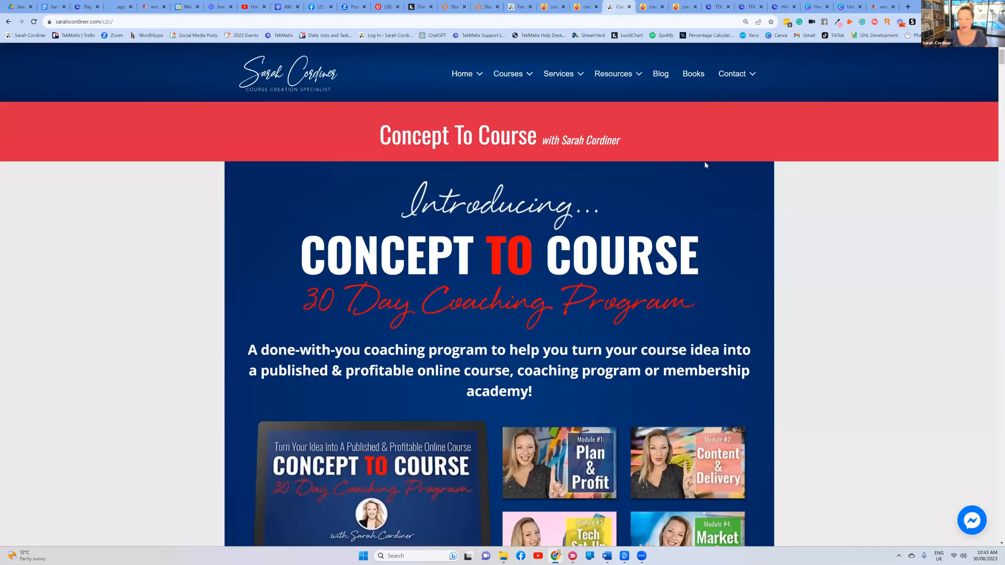
Scroll down the sarahcordiner.com/c2c sales page to 'MODULE 1: Plan & Profit'
scroll(710, 178, down, 8)
scroll(709, 183, down, 20)
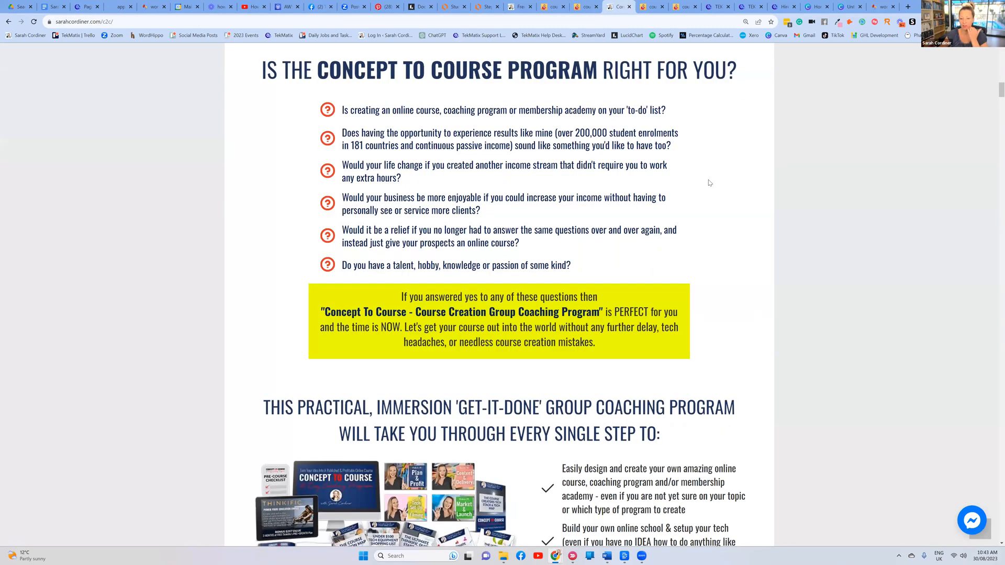
scroll(708, 183, down, 10)
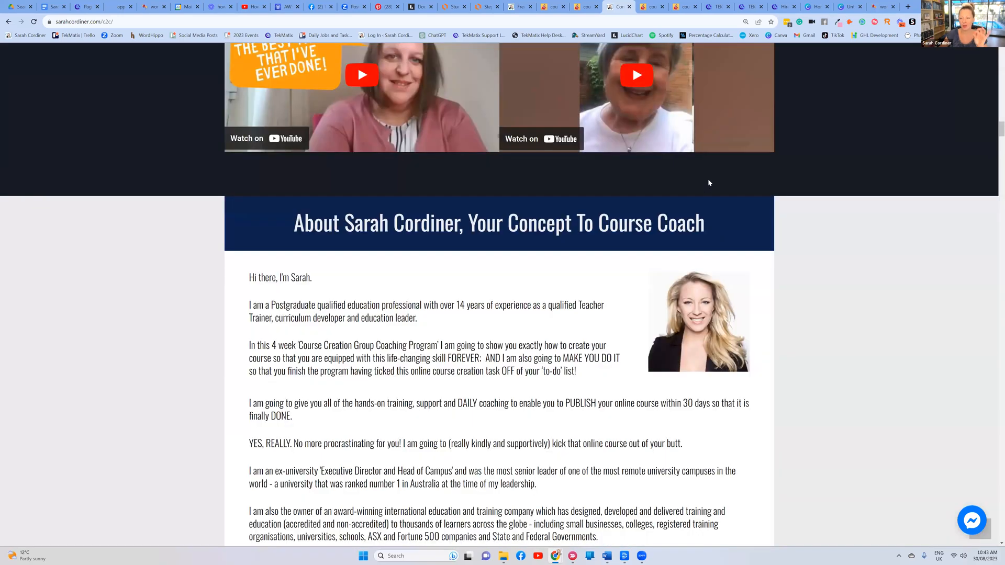
scroll(709, 182, down, 2)
scroll(709, 182, down, 10)
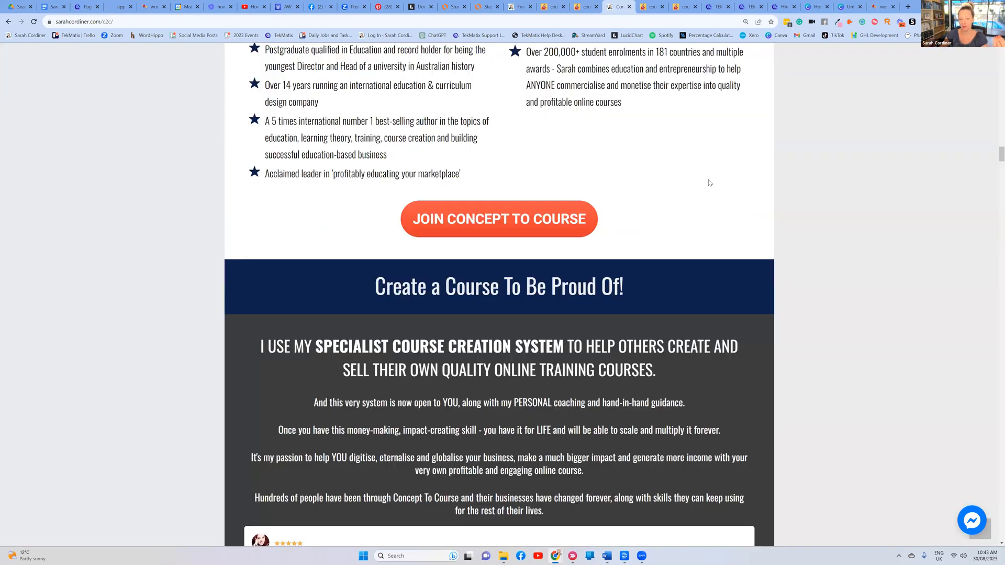
scroll(709, 183, down, 10)
scroll(709, 183, down, 10)
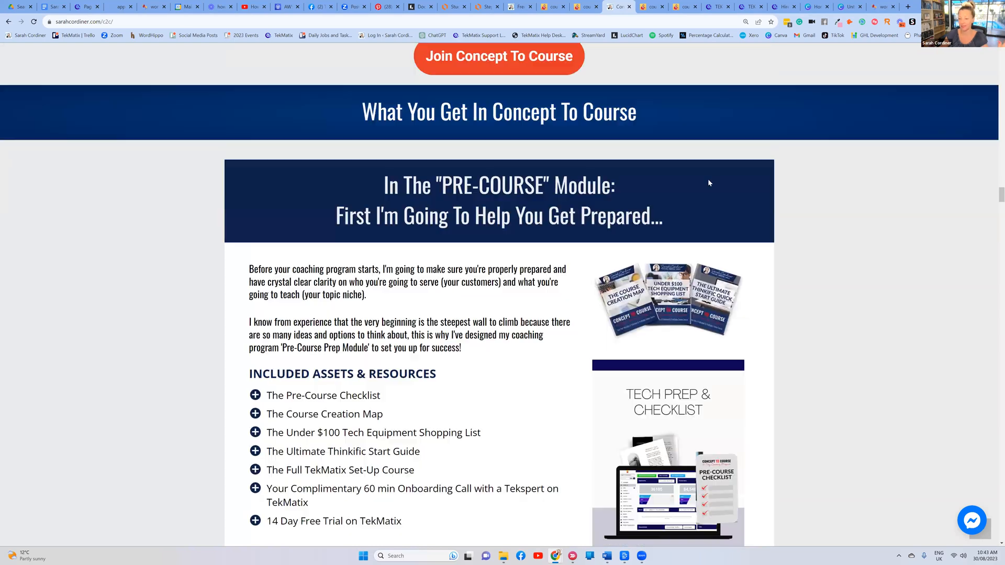
scroll(710, 183, down, 7)
scroll(709, 182, down, 12)
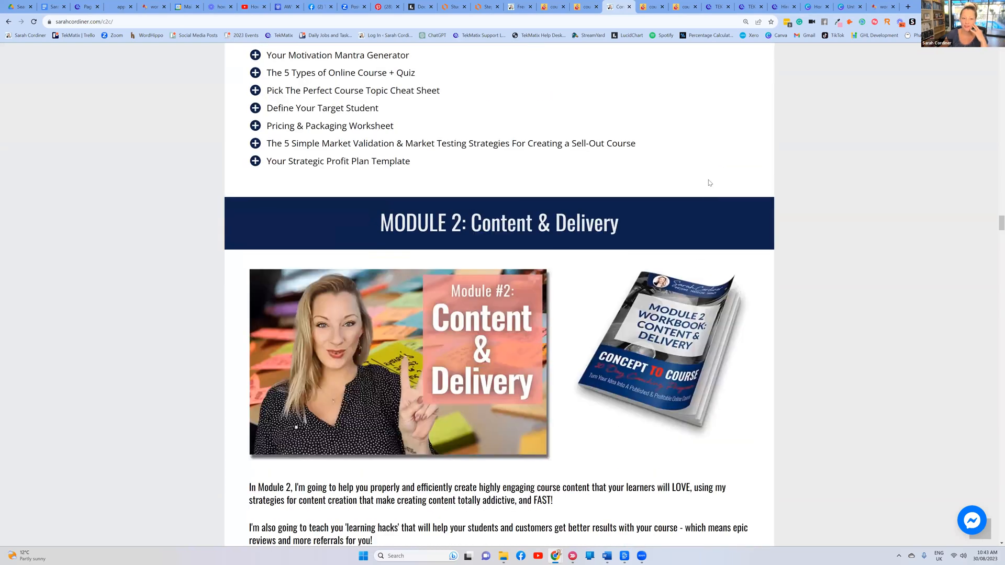
scroll(443, 251, down, 5)
scroll(450, 214, up, 15)
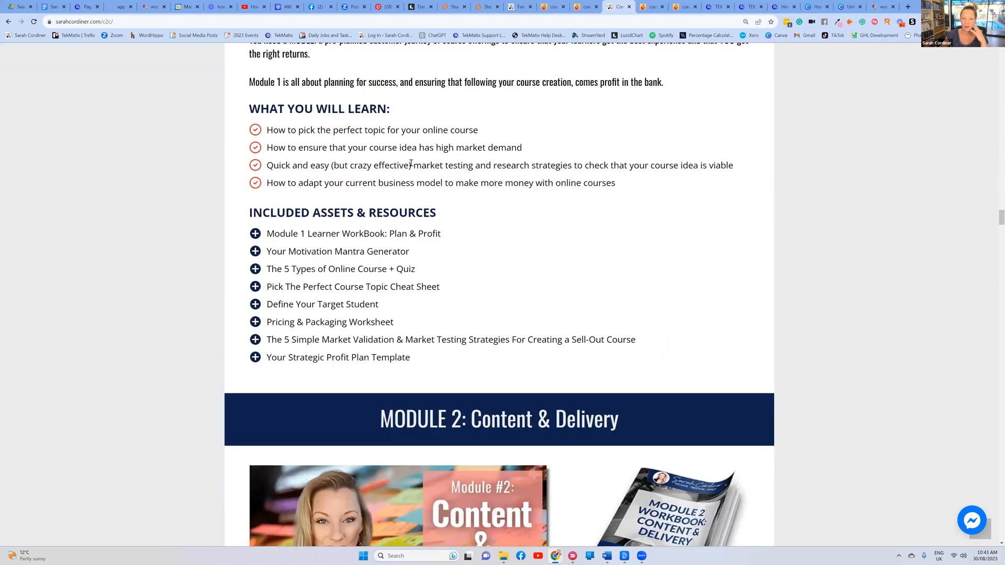
Select Module 1's learning outcomes and the eight Included Assets & Resources lines
triple_click(587, 179)
click(587, 179)
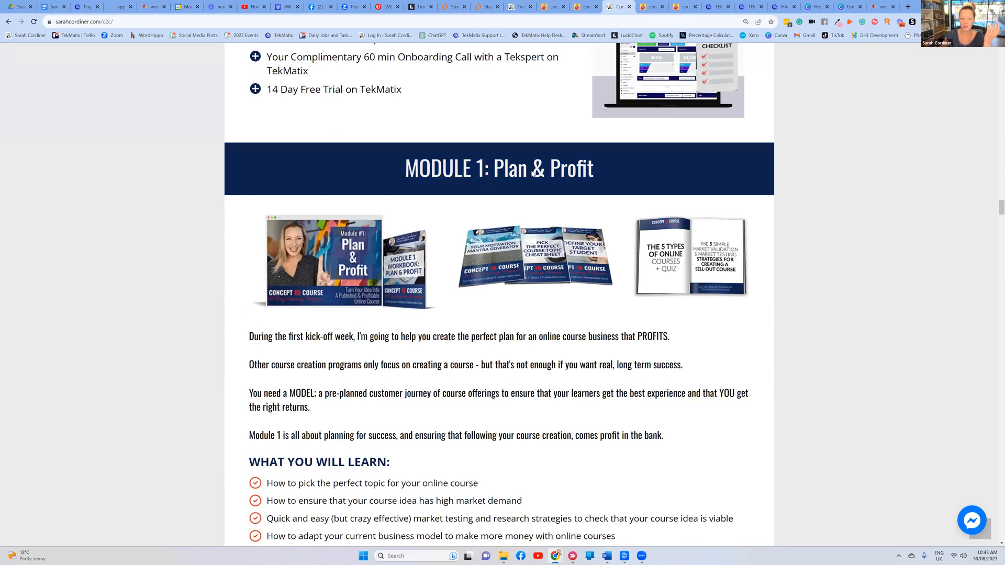
scroll(277, 309, down, 3)
drag(271, 320, 618, 385)
scroll(271, 235, down, 4)
drag(271, 236, 474, 381)
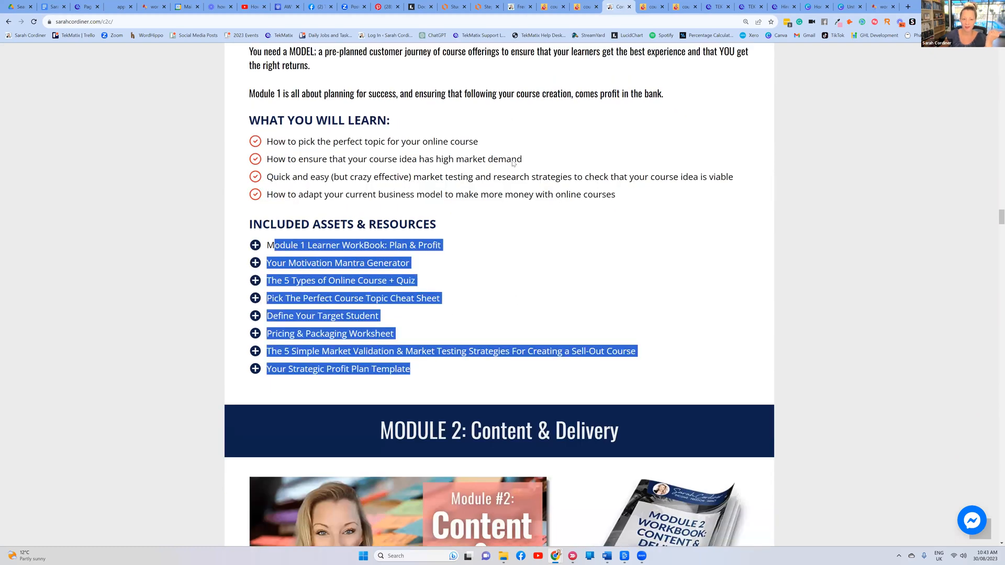
scroll(524, 276, up, 7)
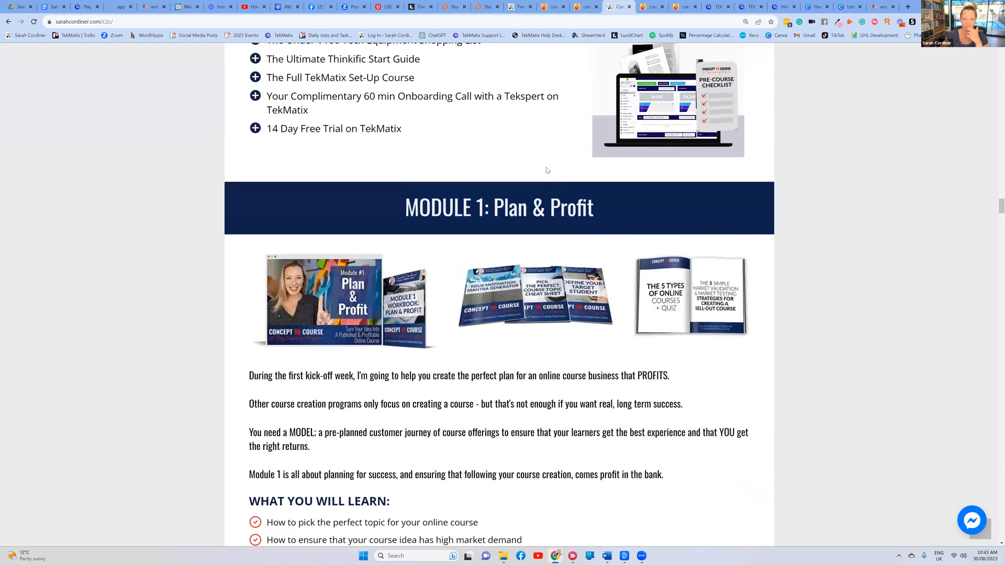
scroll(468, 283, down, 2)
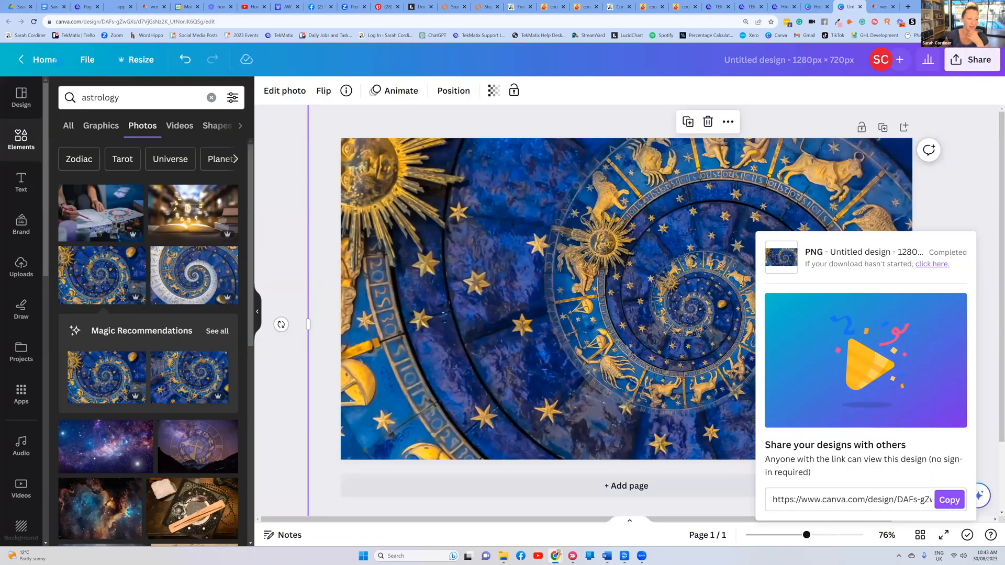
Search Canva templates for 'mockup' and browse the 7,915 results
click(55, 59)
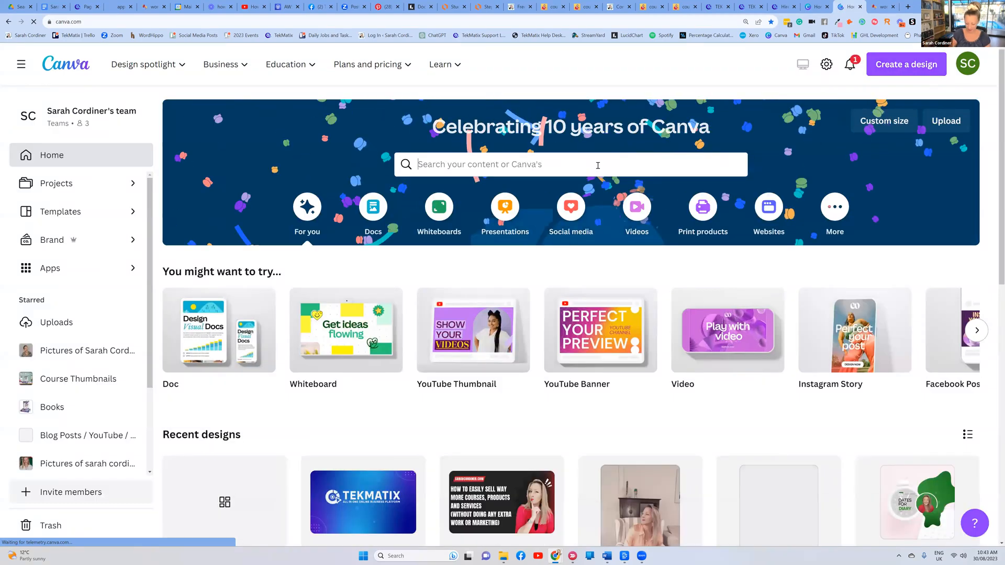
click(598, 165)
text(mockup)
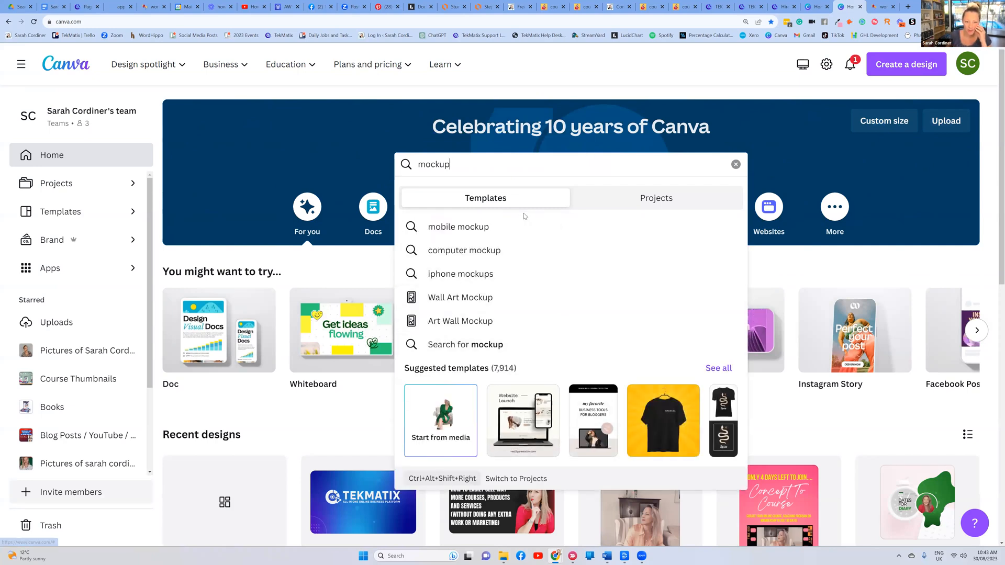
key(Return)
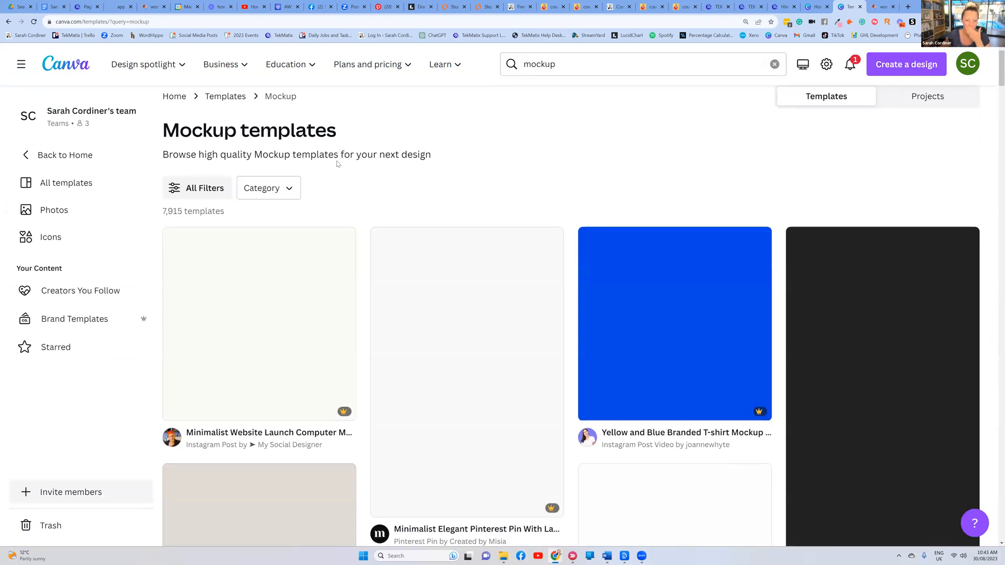
scroll(281, 263, down, 2)
scroll(282, 263, down, 3)
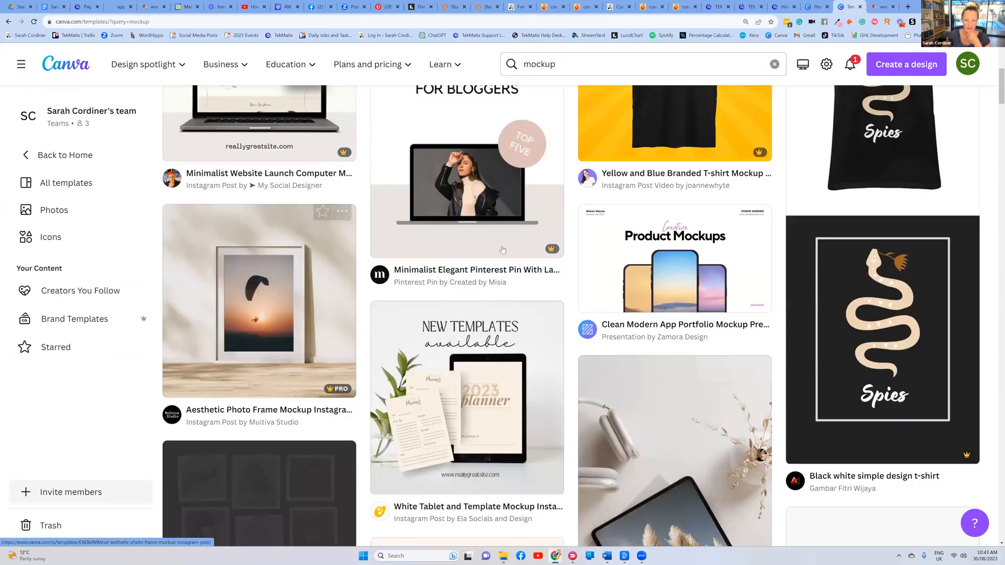
scroll(242, 278, up, 4)
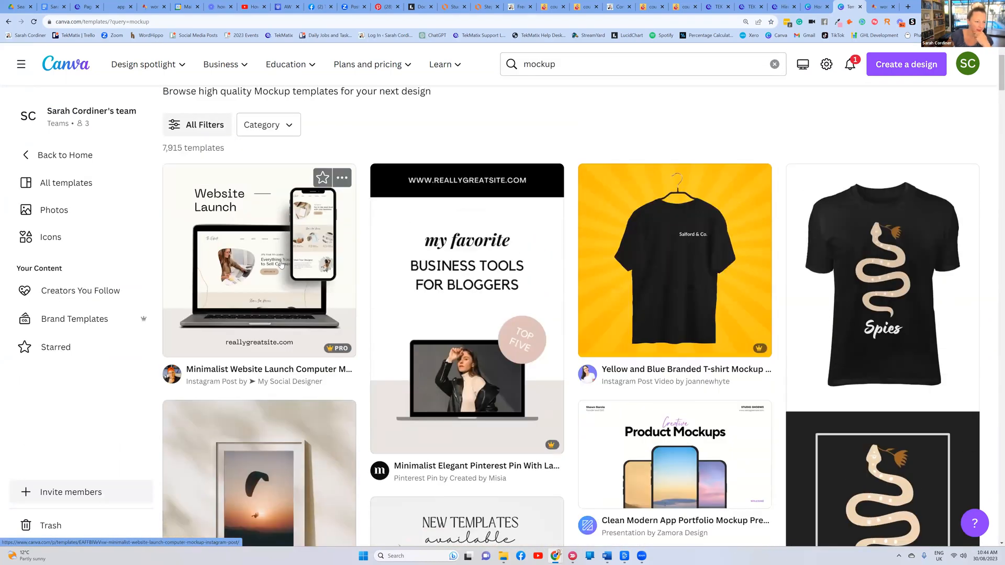
scroll(242, 278, up, 2)
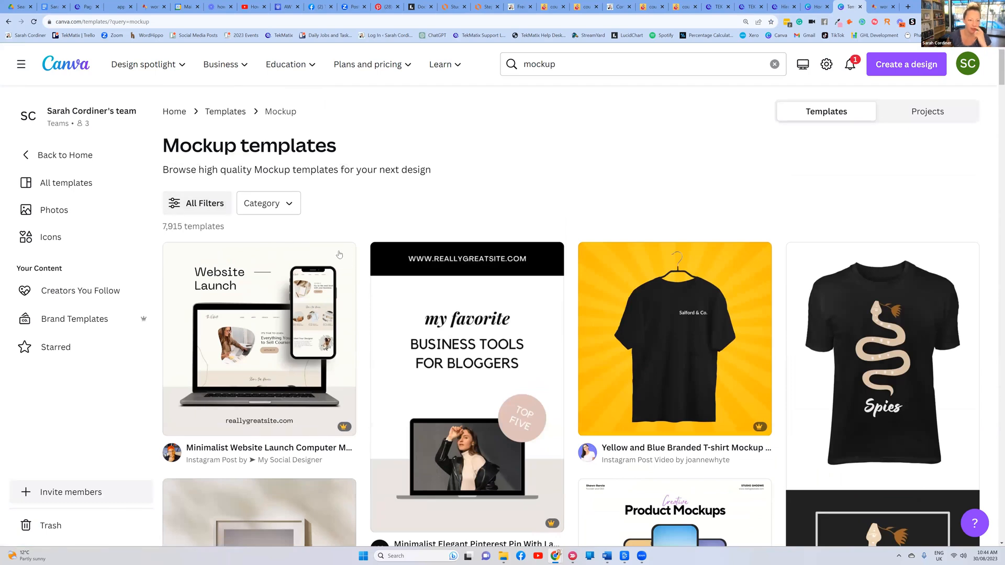
Start a new design from the website launch computer mockup template and open the Mockups app
scroll(365, 262, down, 2)
click(366, 262)
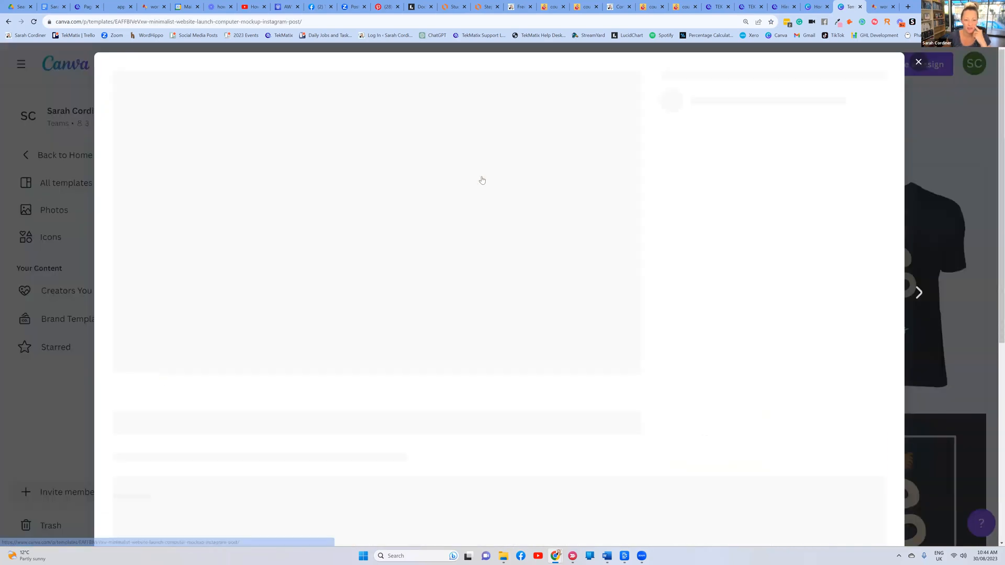
click(743, 218)
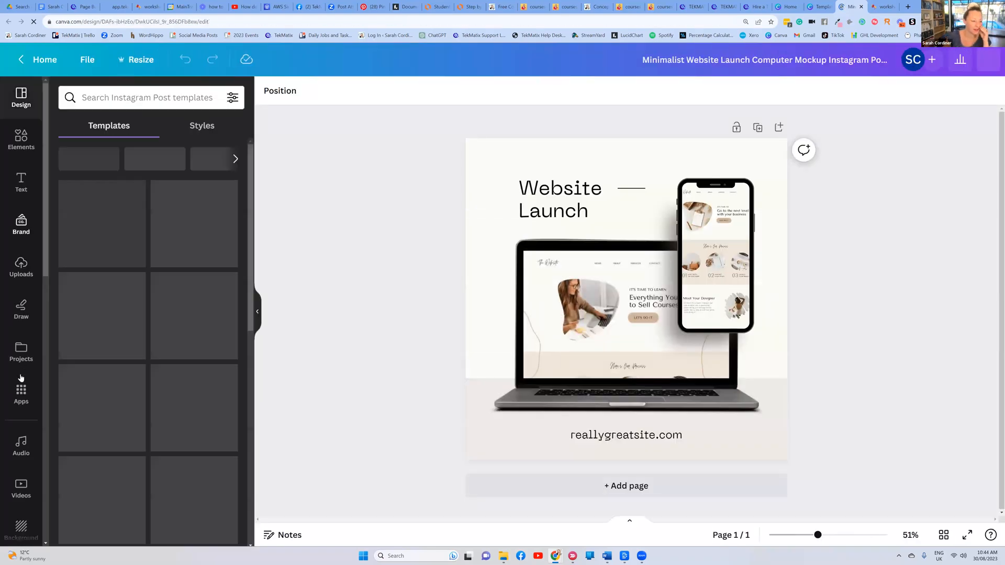
click(21, 392)
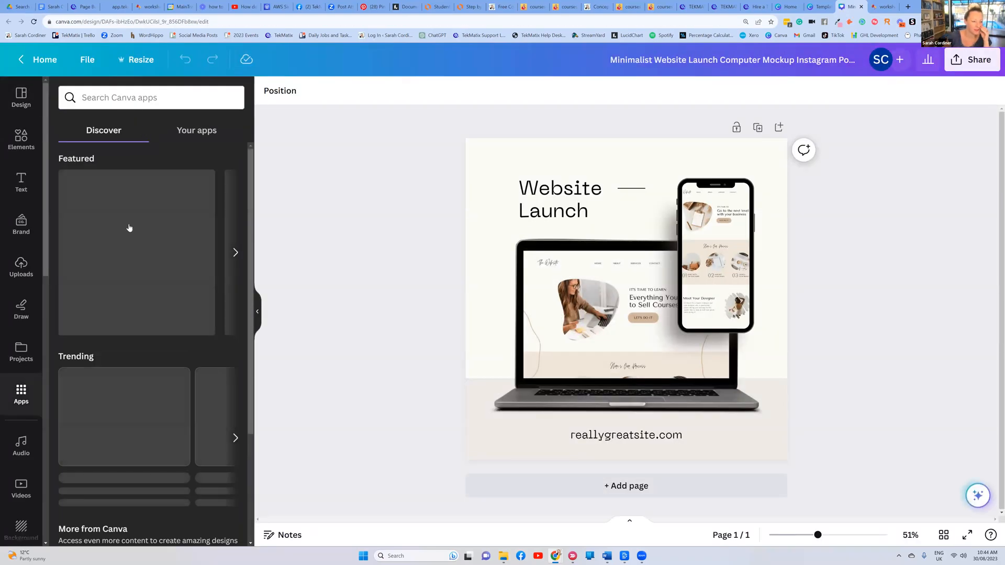
click(131, 101)
text(mo)
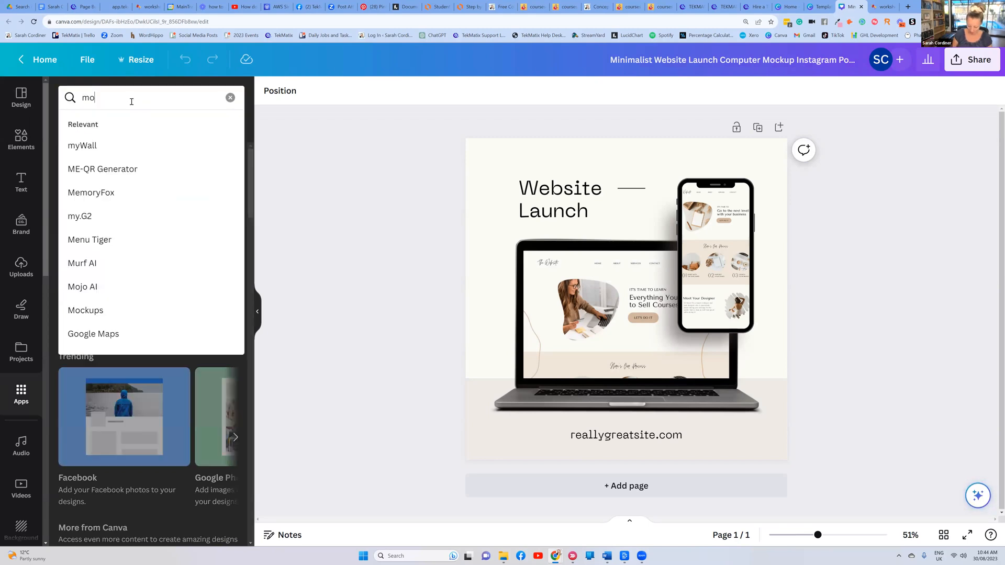
text(ckup)
click(107, 143)
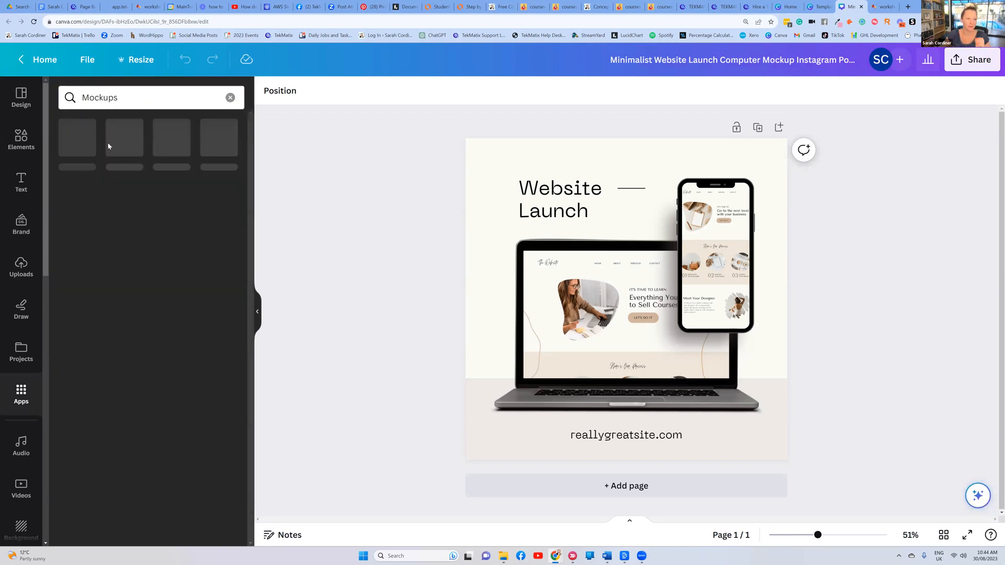
click(70, 143)
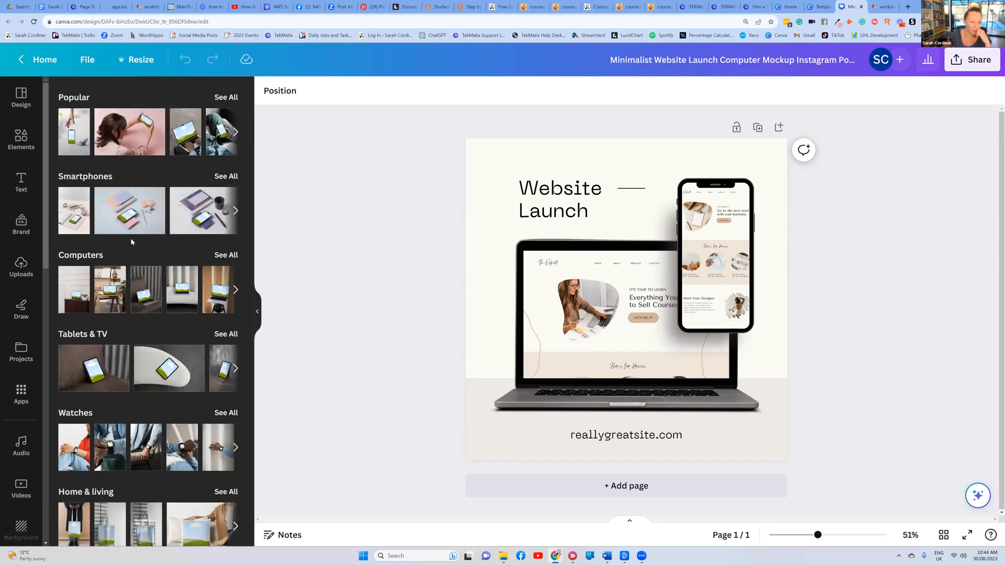
Browse the Packaging mockups, then show all Branding mockups
scroll(131, 238, down, 8)
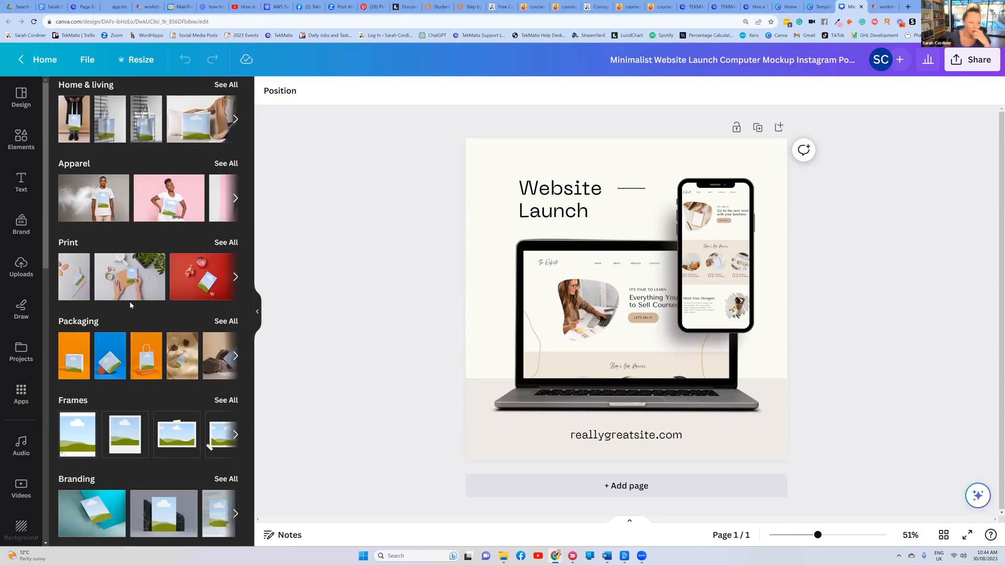
click(227, 322)
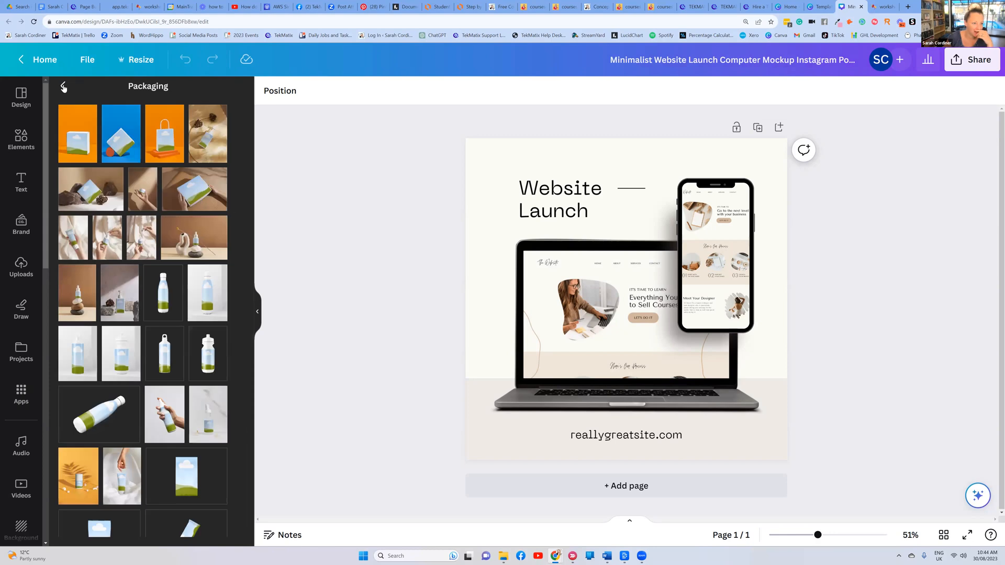
click(63, 86)
scroll(152, 314, down, 6)
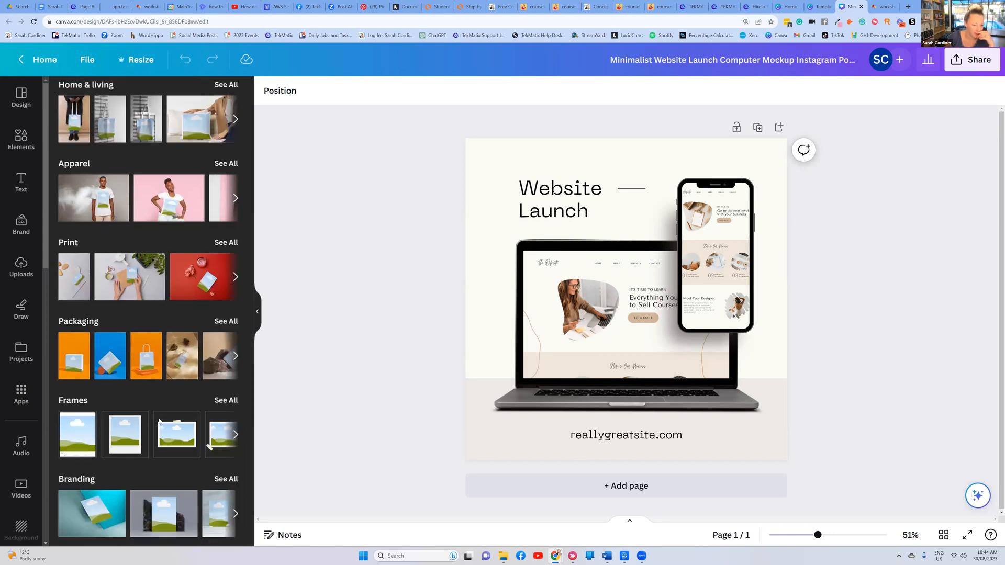
click(226, 479)
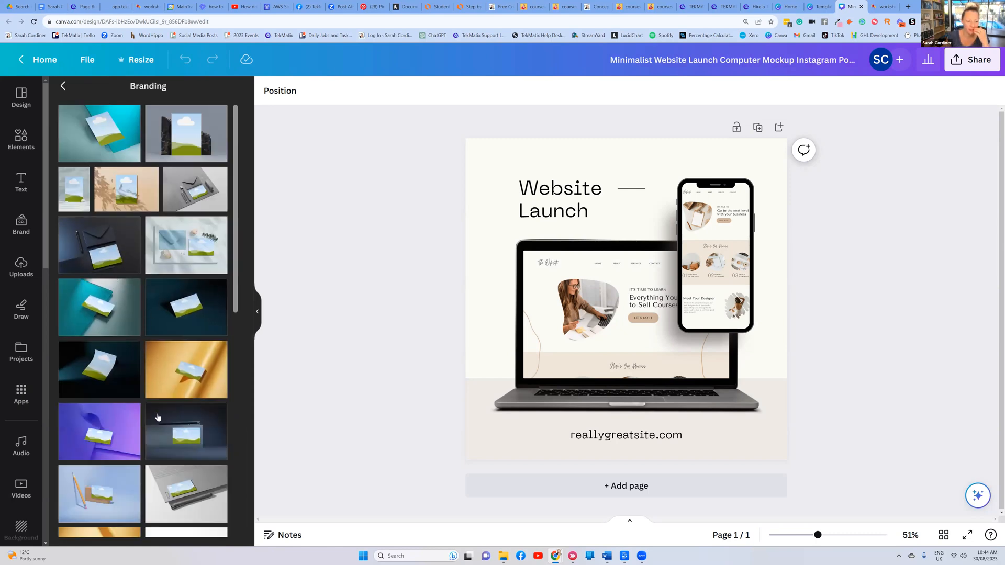
scroll(189, 276, down, 1)
scroll(189, 275, up, 1)
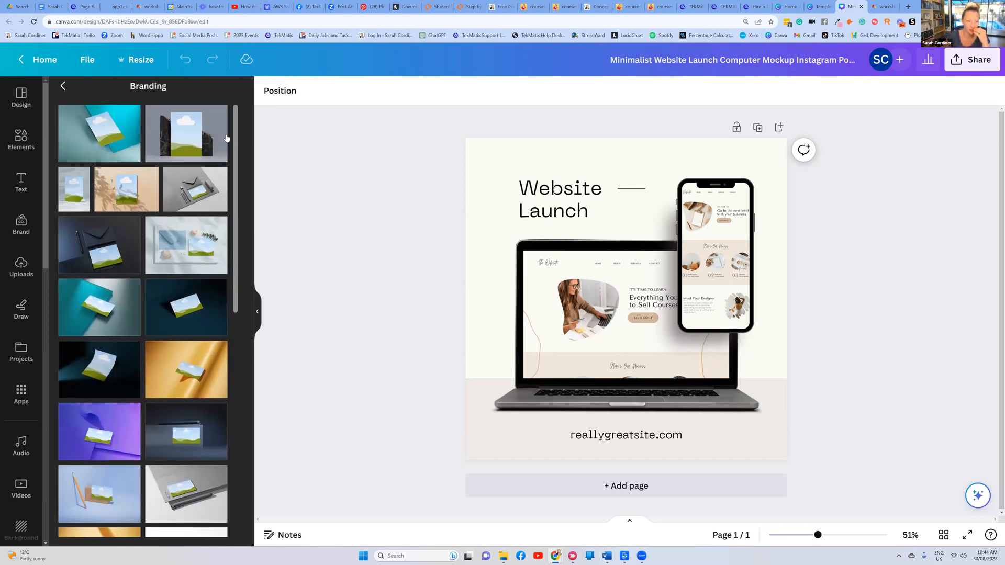
Insert a branding mockup and stretch it to cover the whole page
click(188, 121)
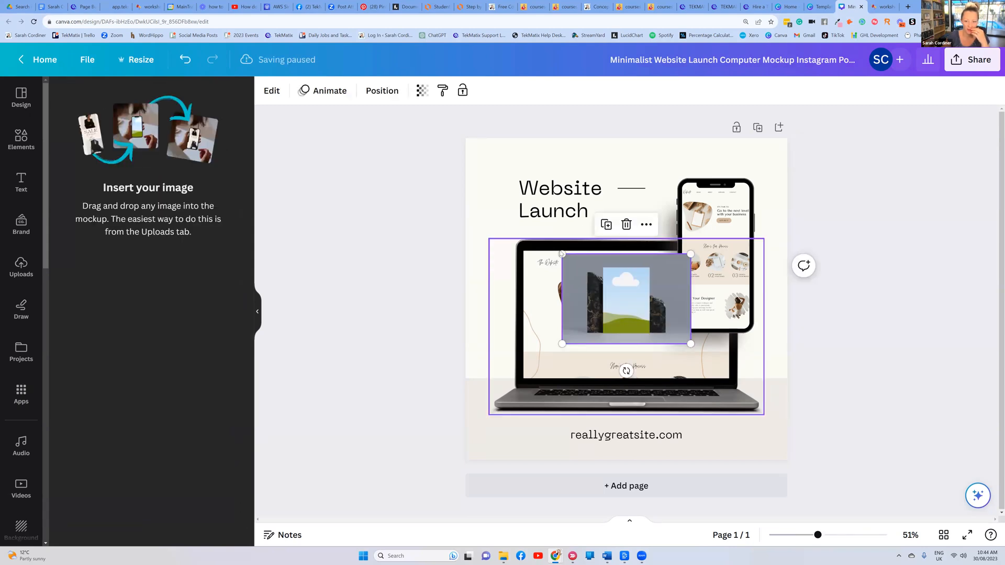
drag(563, 254, 407, 146)
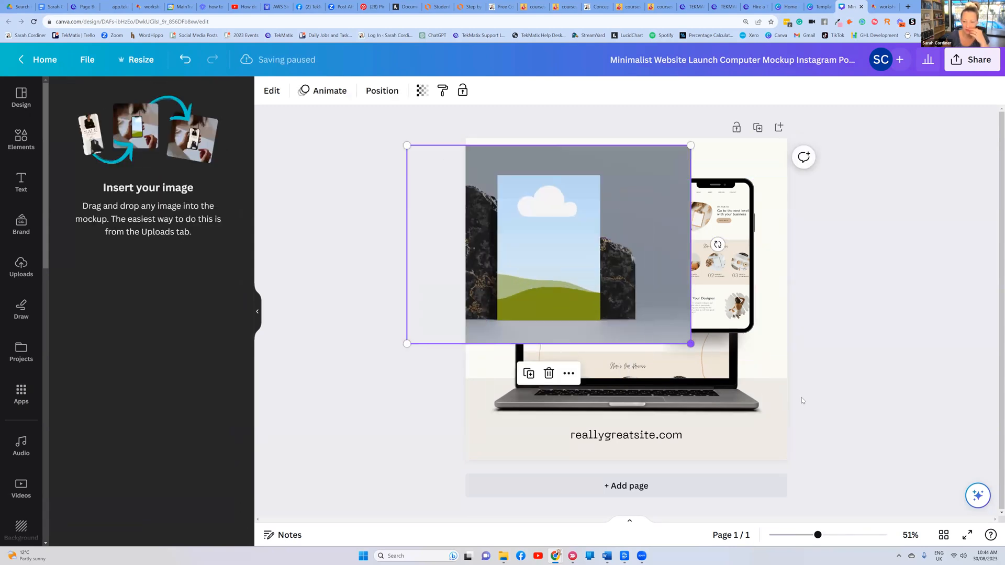
drag(691, 343, 871, 470)
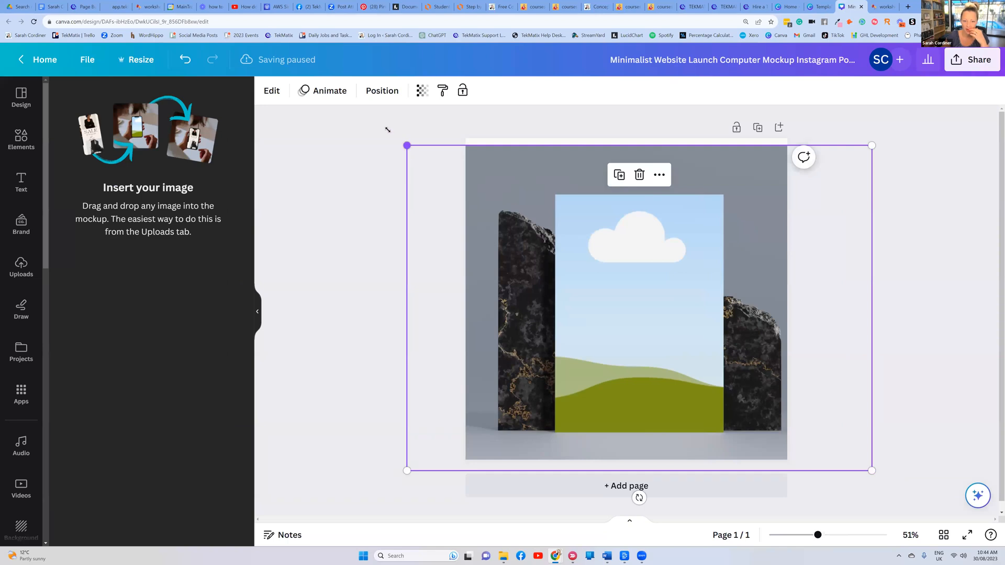
drag(407, 145, 387, 132)
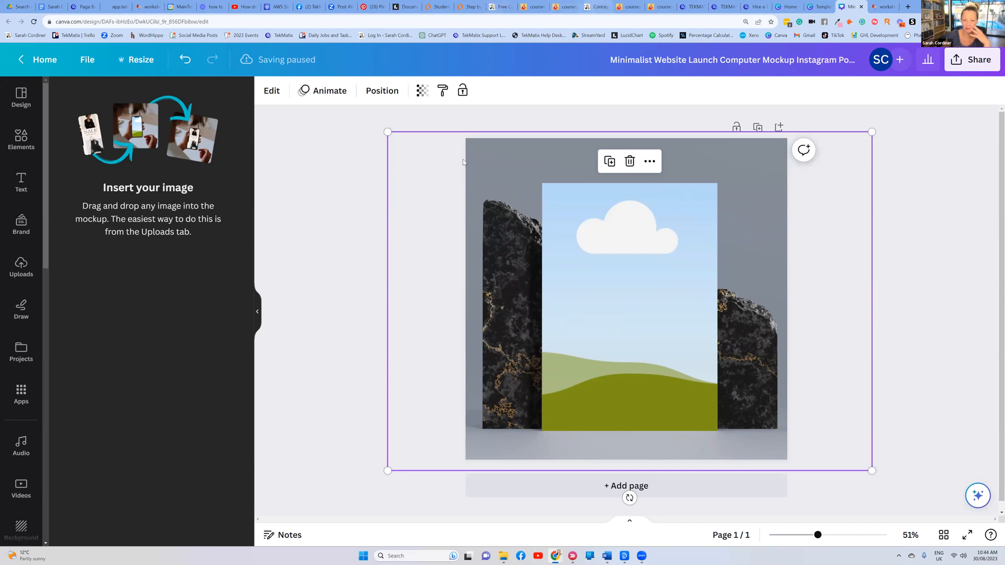
Glance at the Concept To Course page, then return to the Tekmatix page builder
click(600, 7)
scroll(626, 325, down, 3)
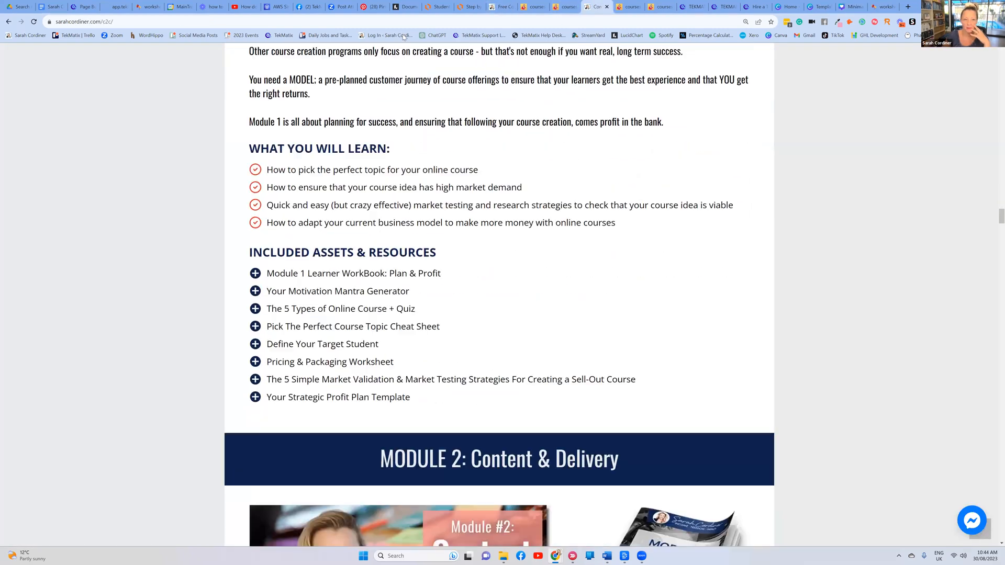
scroll(623, 300, up, 2)
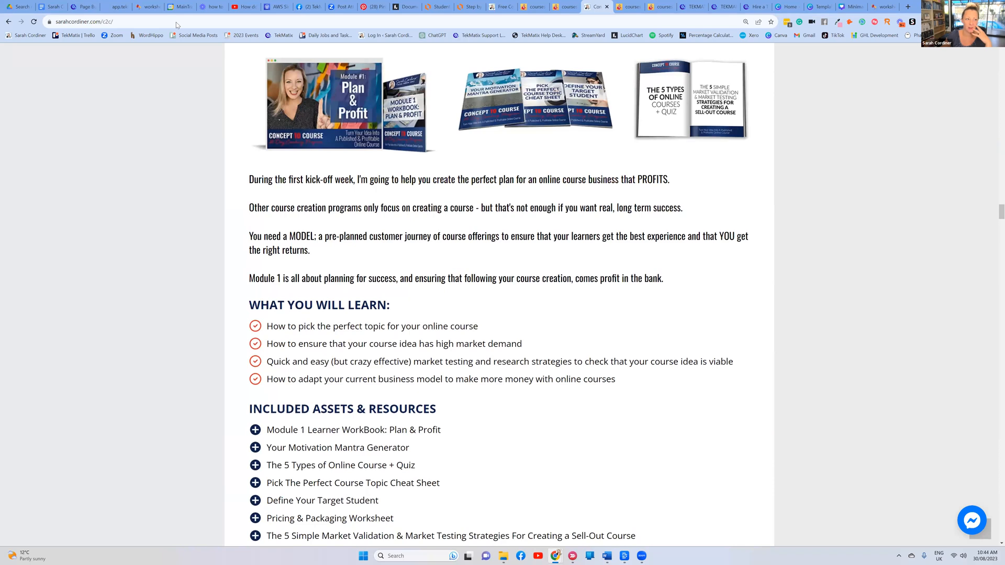
click(54, 9)
Add an empty image element to Module 1 and drag it above the body paragraph
click(84, 7)
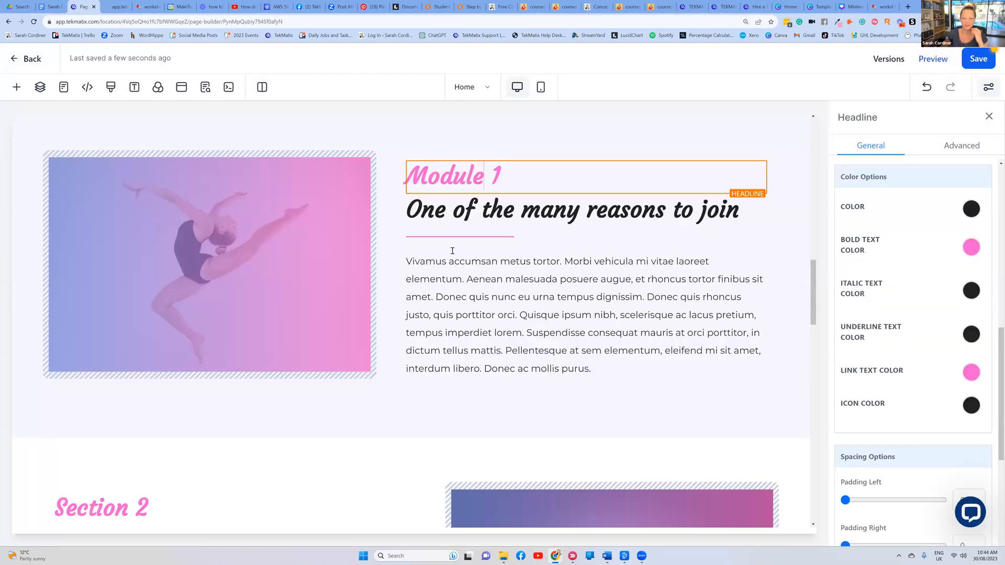
click(539, 316)
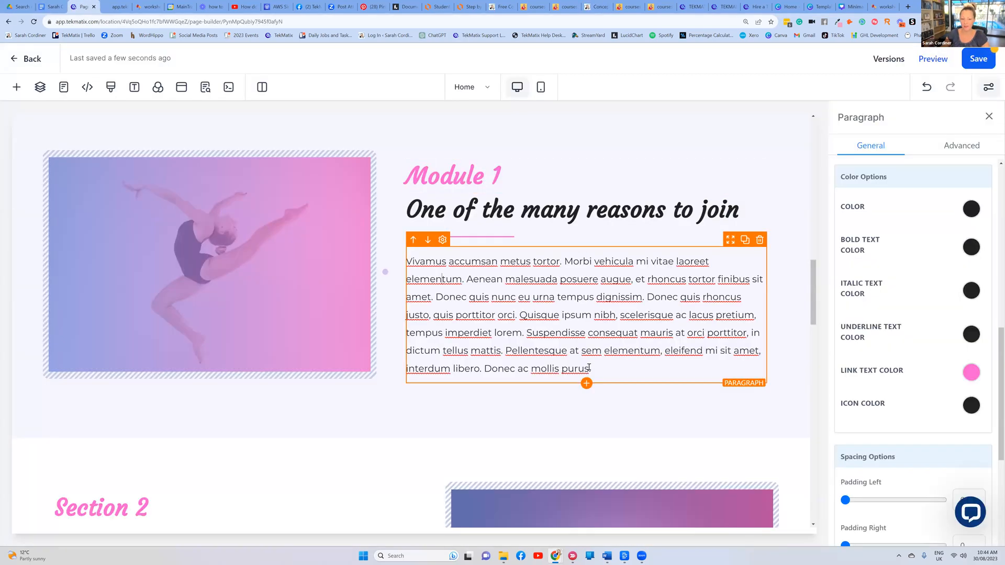
click(586, 384)
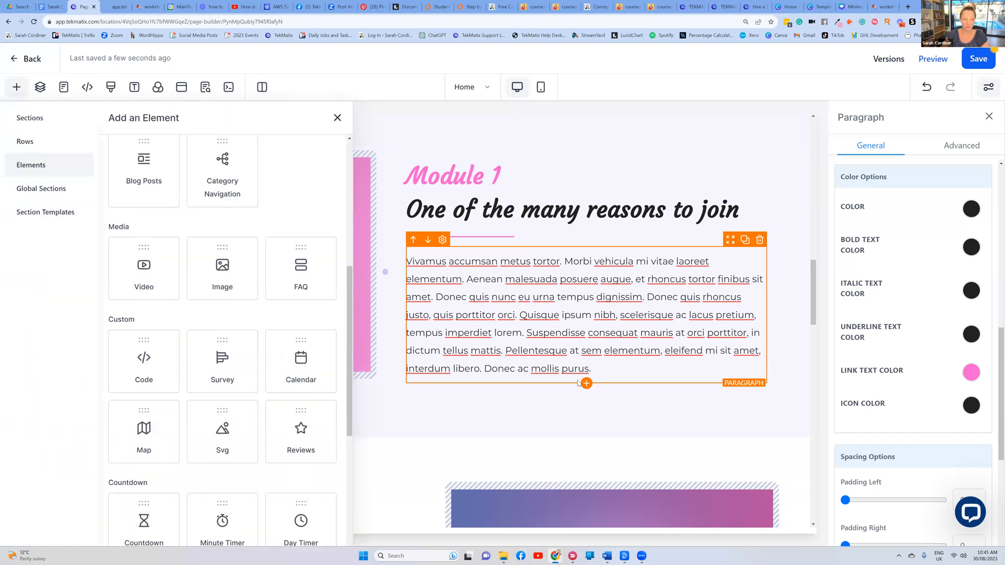
scroll(184, 282, up, 2)
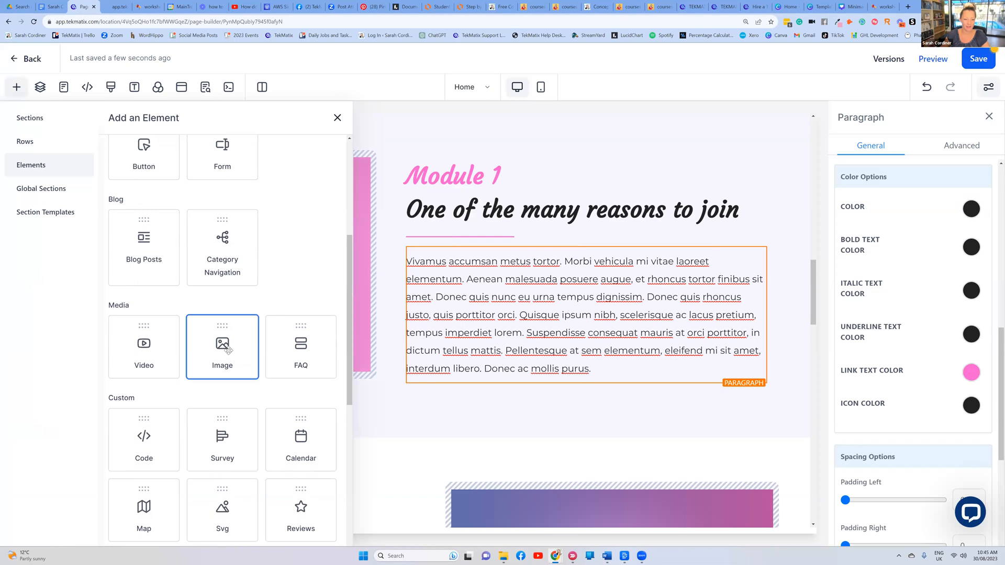
click(228, 350)
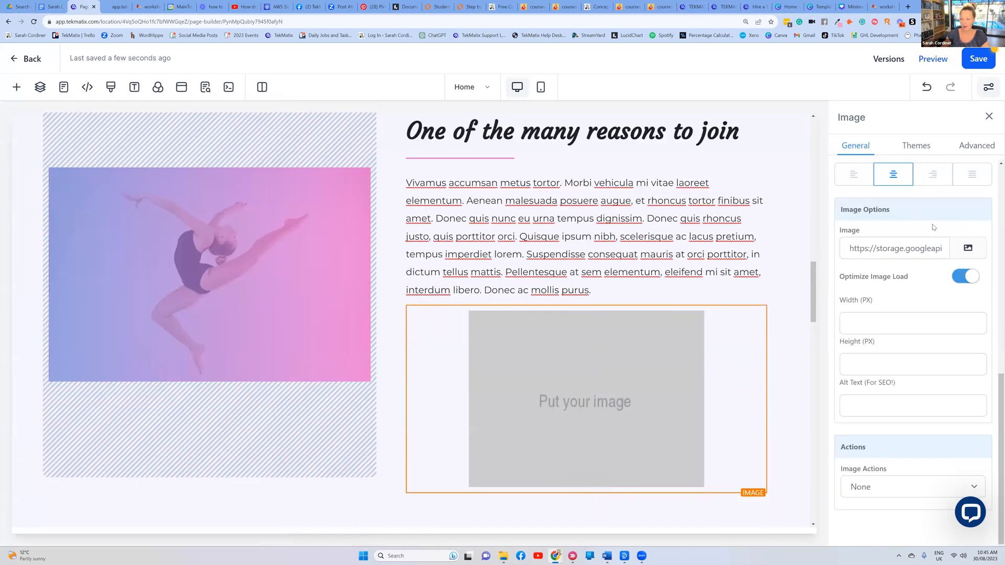
click(967, 249)
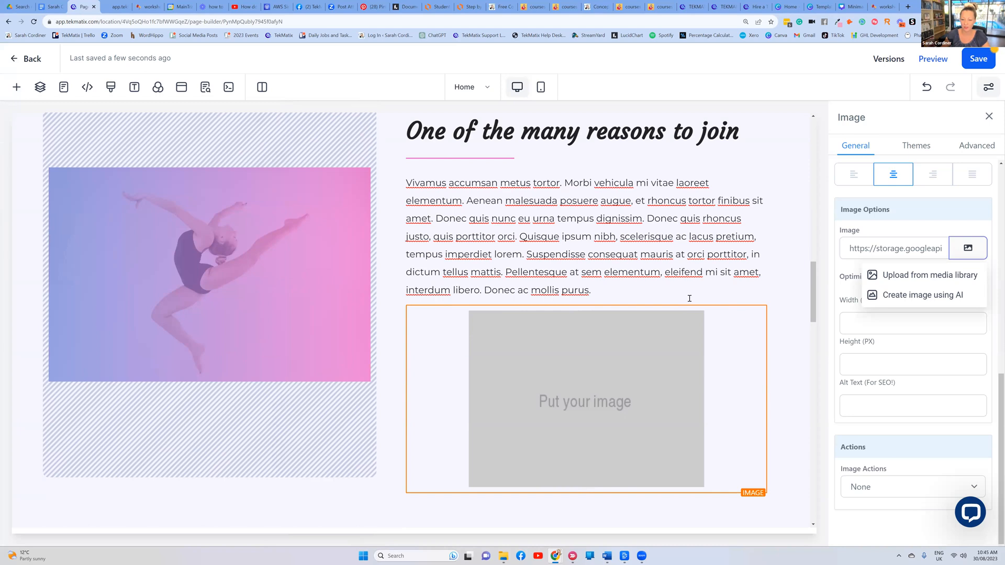
drag(731, 298, 689, 227)
Review the Concept to Course web page for reference, then return to the page builder's element list
scroll(628, 237, up, 1)
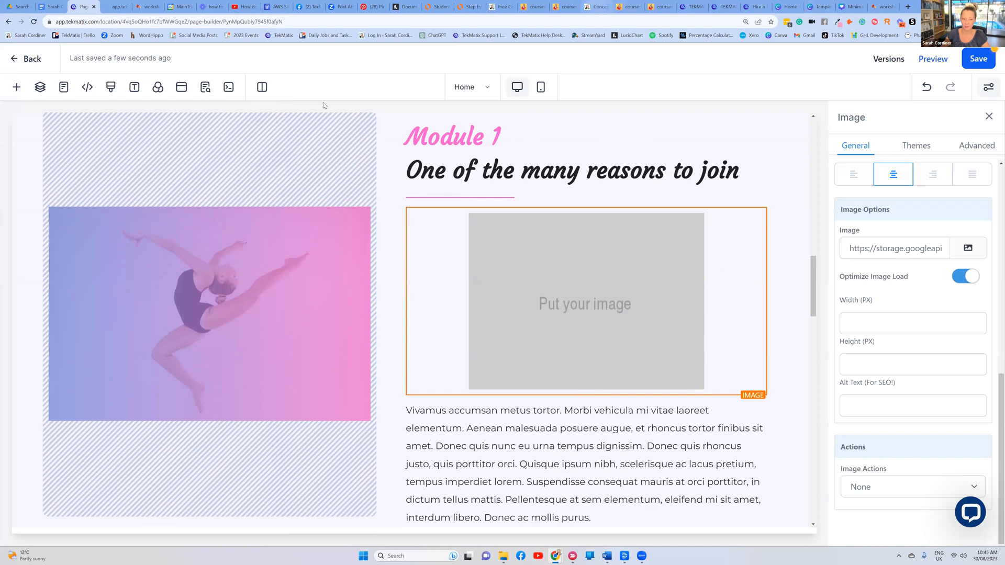
click(597, 6)
scroll(689, 248, up, 2)
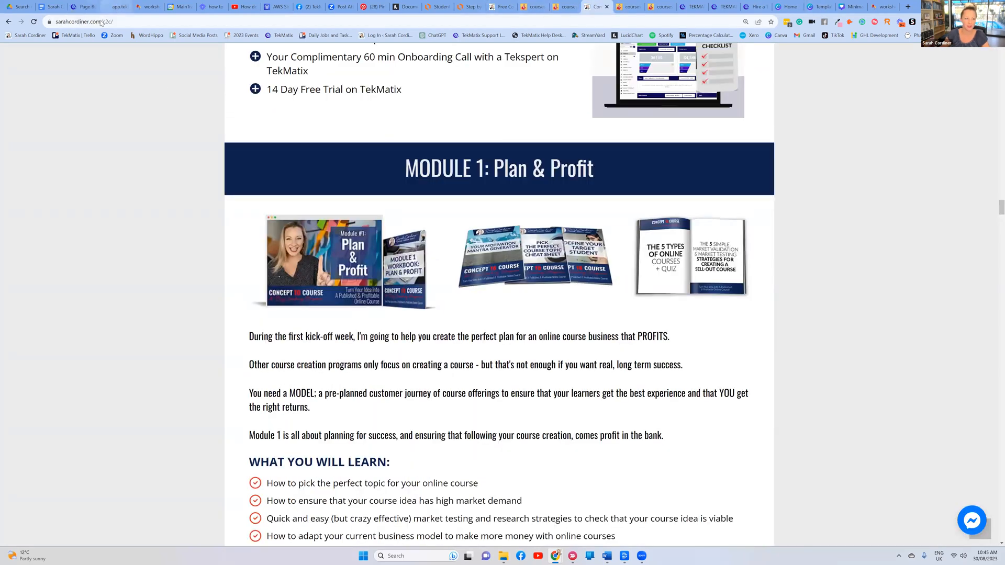
click(83, 6)
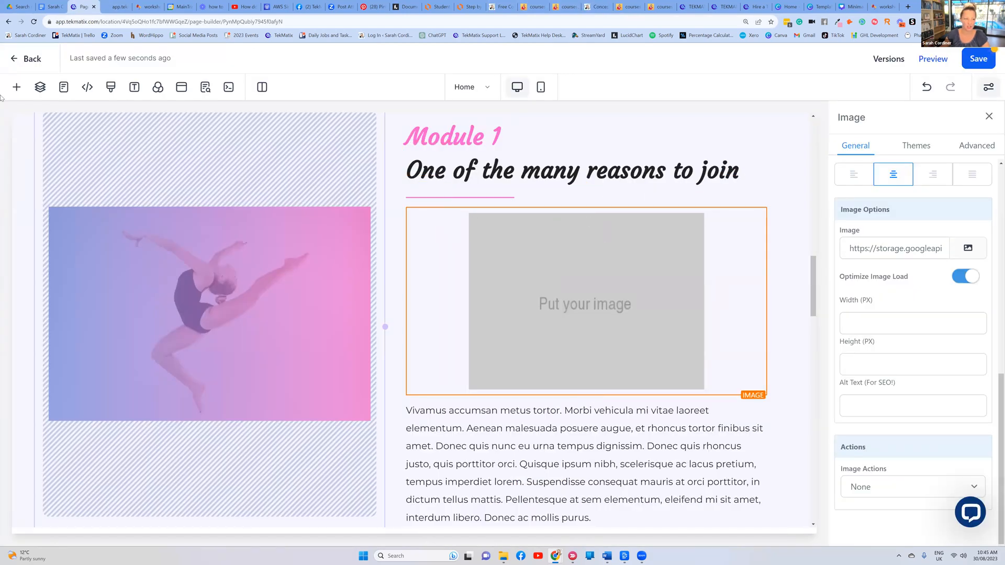
click(16, 87)
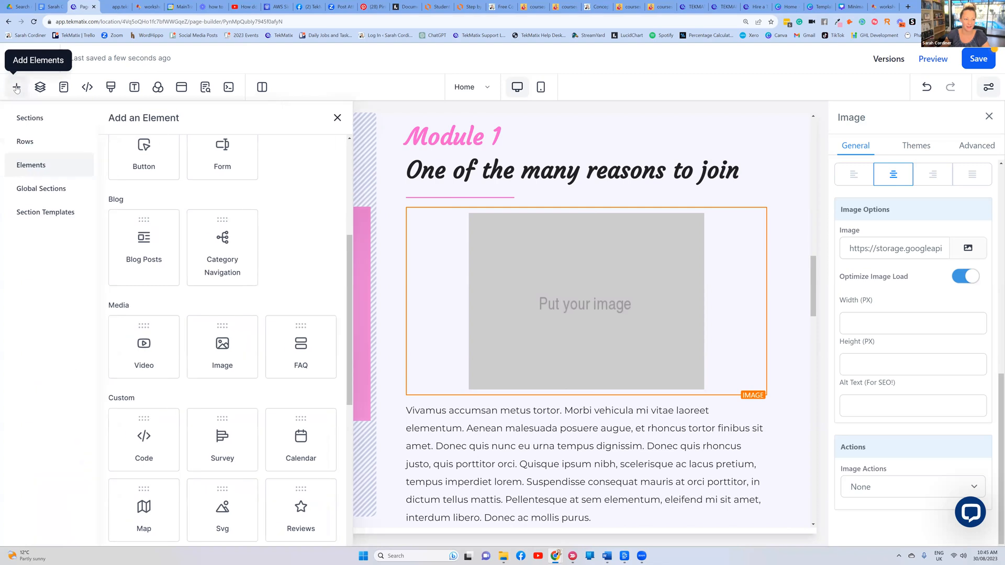
Add a three-column row above Module 1 and move the image placeholder into its first column
click(25, 143)
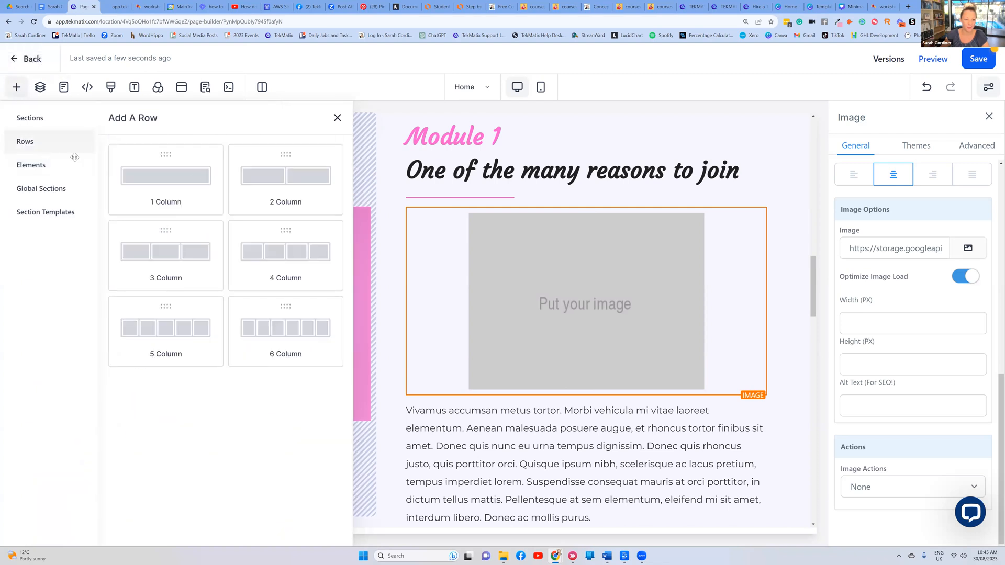
drag(162, 257, 583, 197)
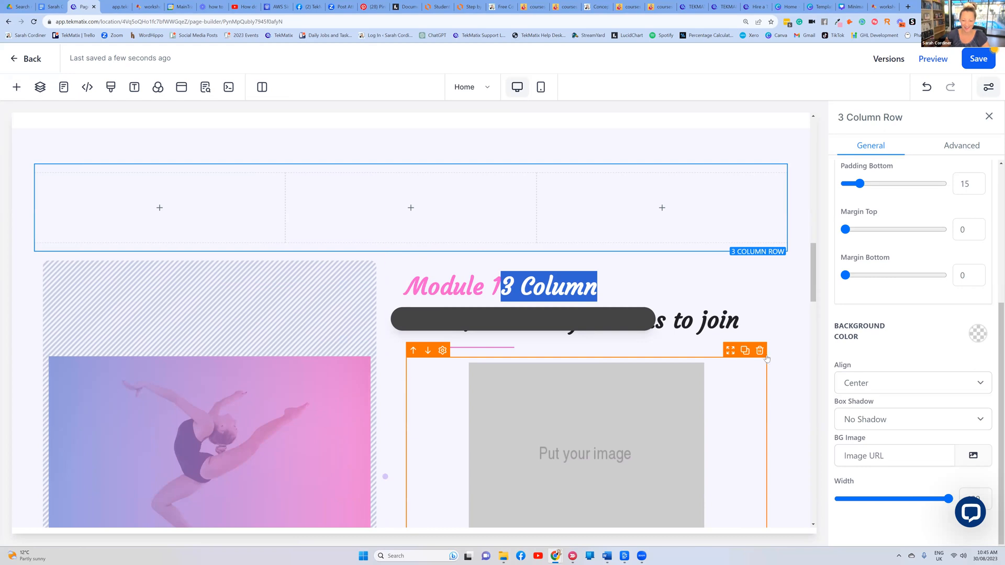
drag(746, 350, 221, 200)
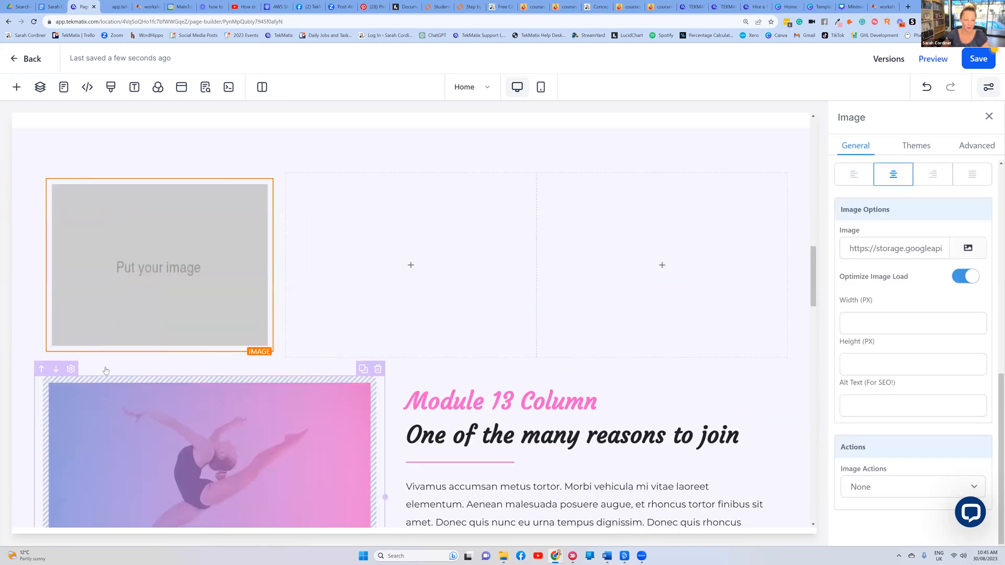
Move the dancer image and Module 1 text columns up into the new row, text left of the image
click(41, 372)
scroll(192, 341, up, 2)
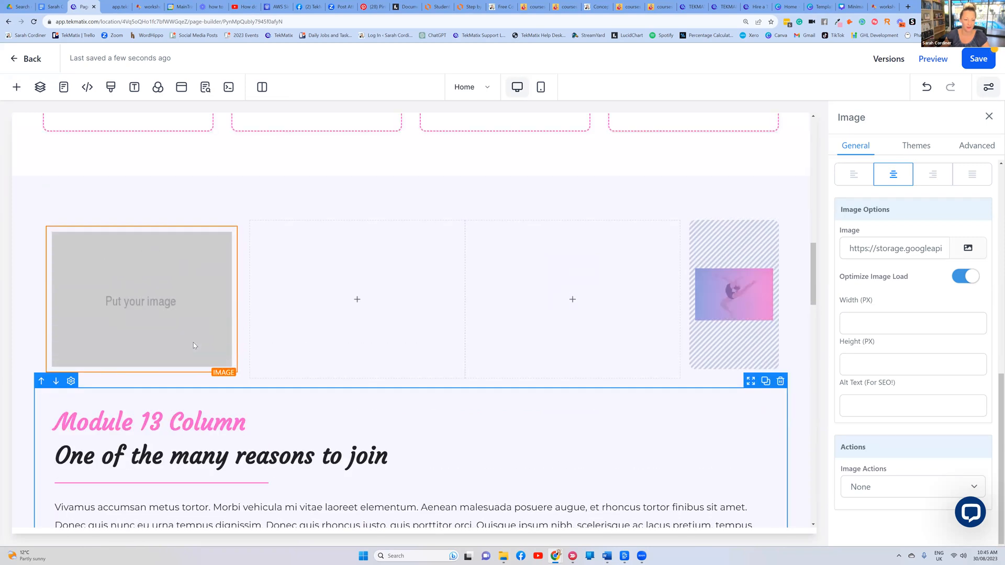
click(56, 422)
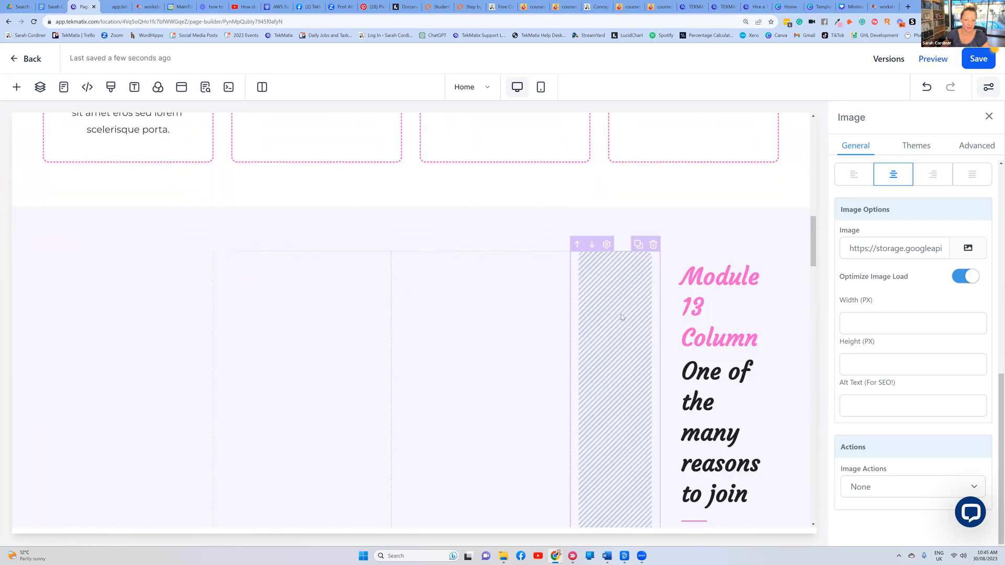
click(689, 255)
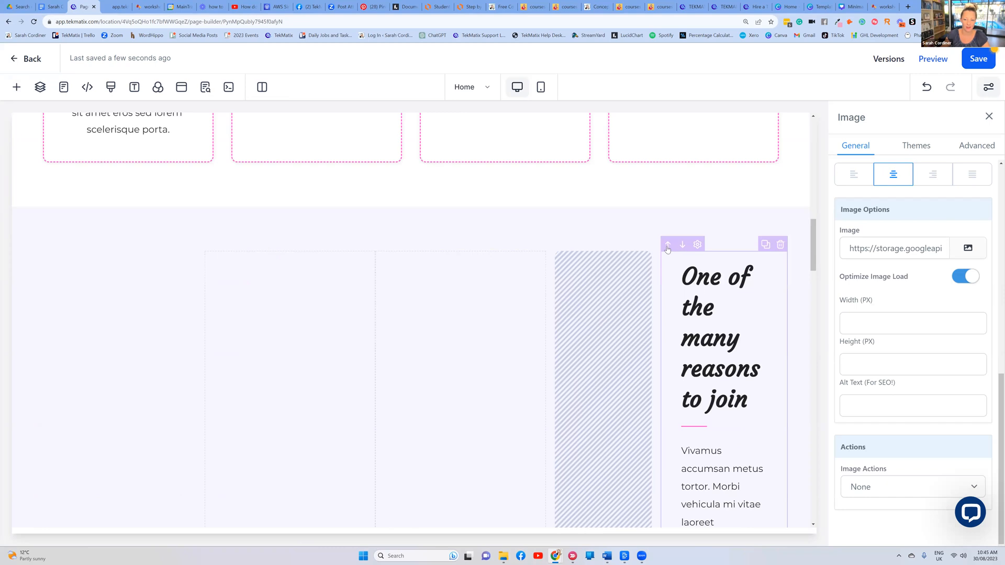
click(667, 249)
scroll(562, 238, up, 3)
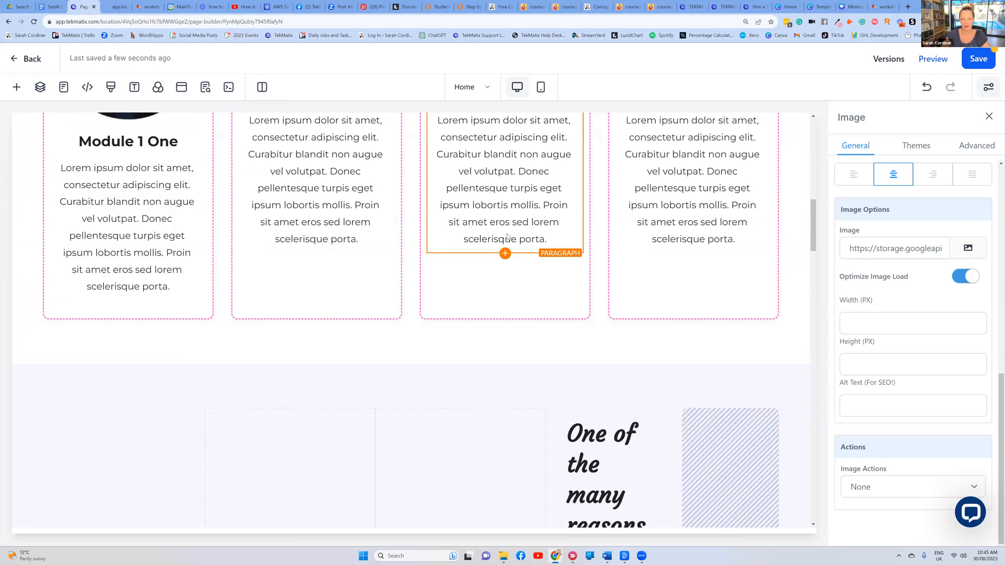
scroll(499, 225, down, 6)
scroll(500, 225, down, 4)
scroll(499, 225, up, 4)
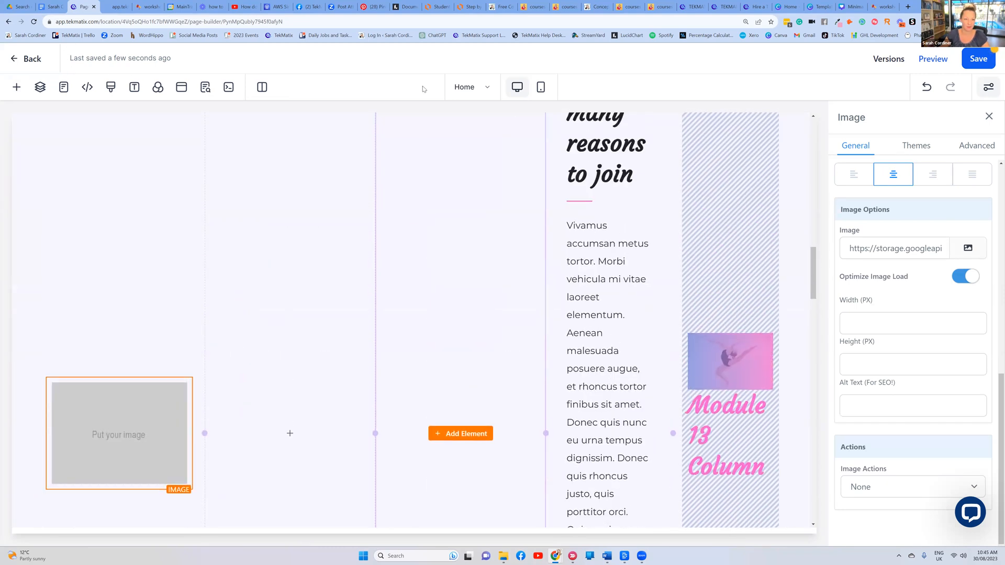
Undo twice to remove the three-column row and restore the original Module 1 layout
click(926, 90)
click(926, 90)
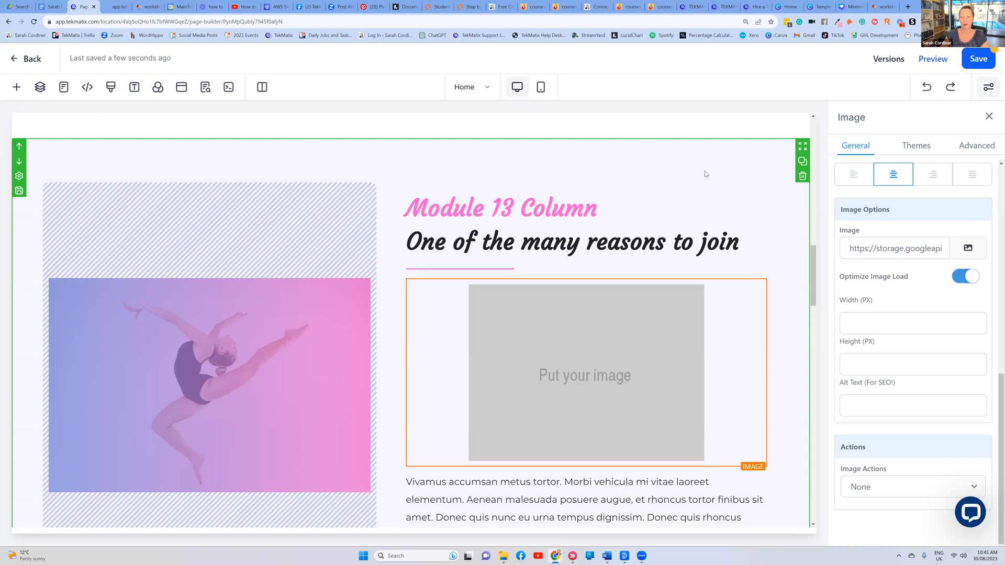
scroll(704, 171, down, 2)
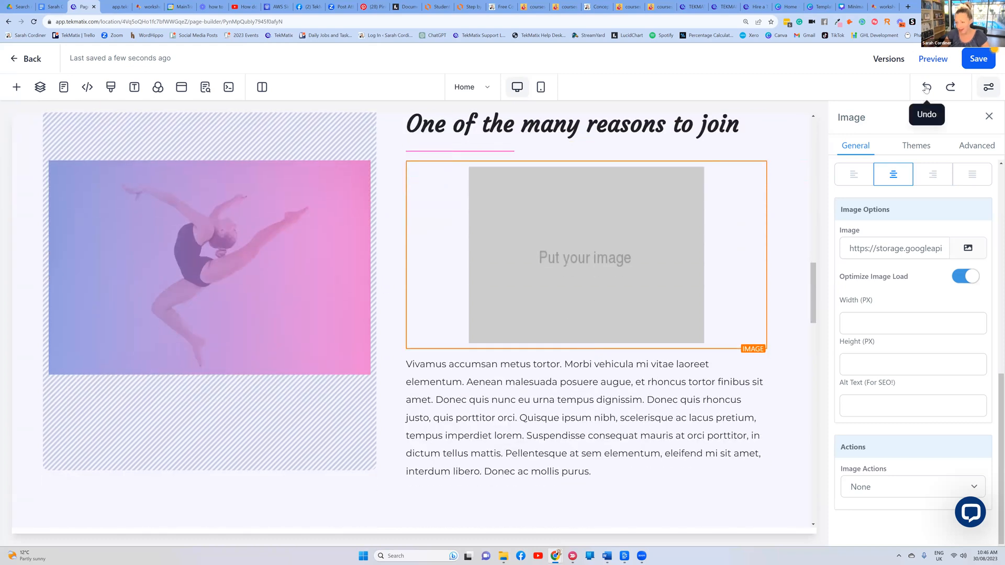
scroll(614, 205, up, 4)
scroll(614, 206, down, 3)
scroll(620, 194, down, 3)
scroll(297, 288, up, 4)
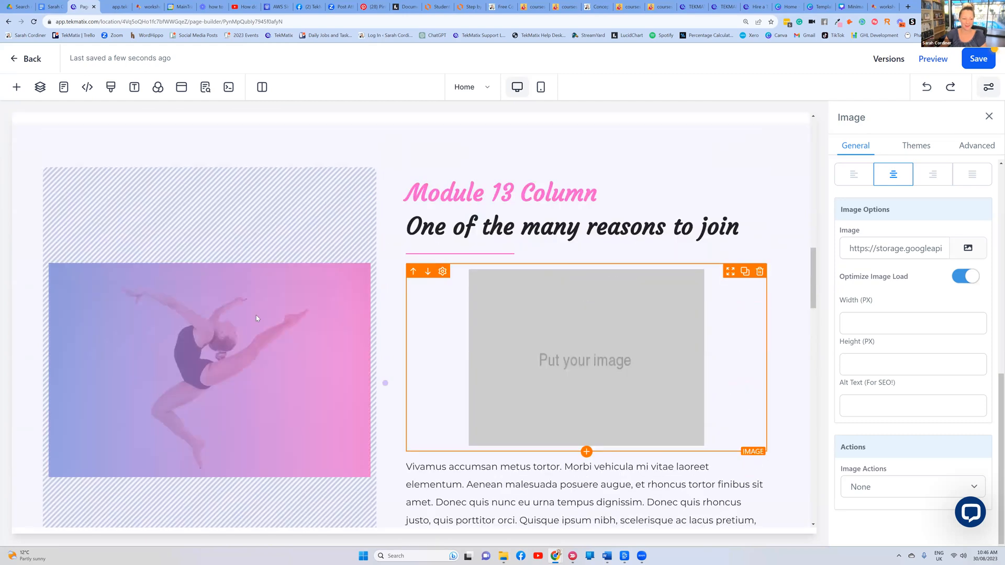
Give the whole Module 1 section a pink background colour
click(167, 324)
scroll(310, 271, down, 2)
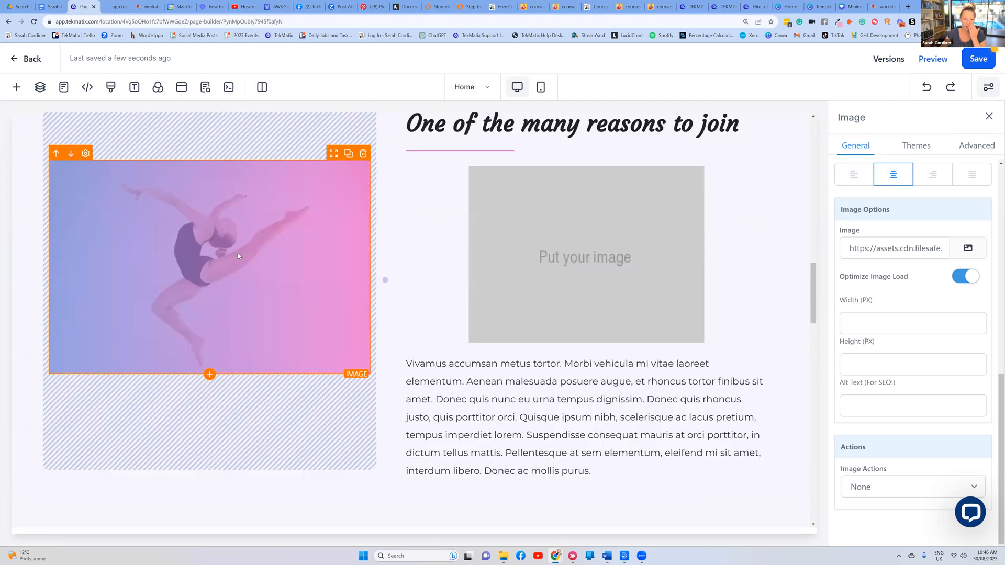
scroll(214, 176, down, 6)
click(769, 221)
scroll(743, 208, up, 1)
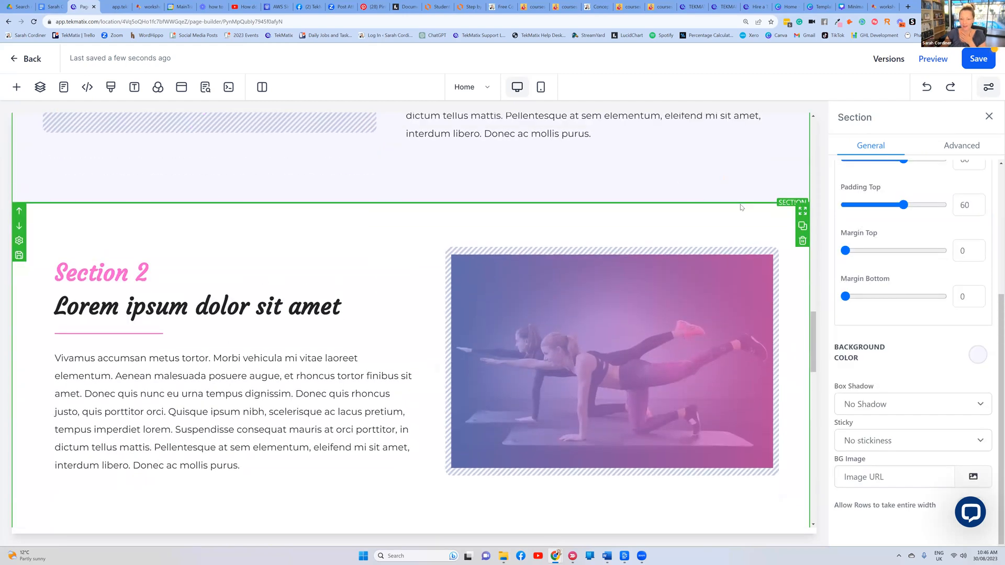
scroll(748, 204, up, 3)
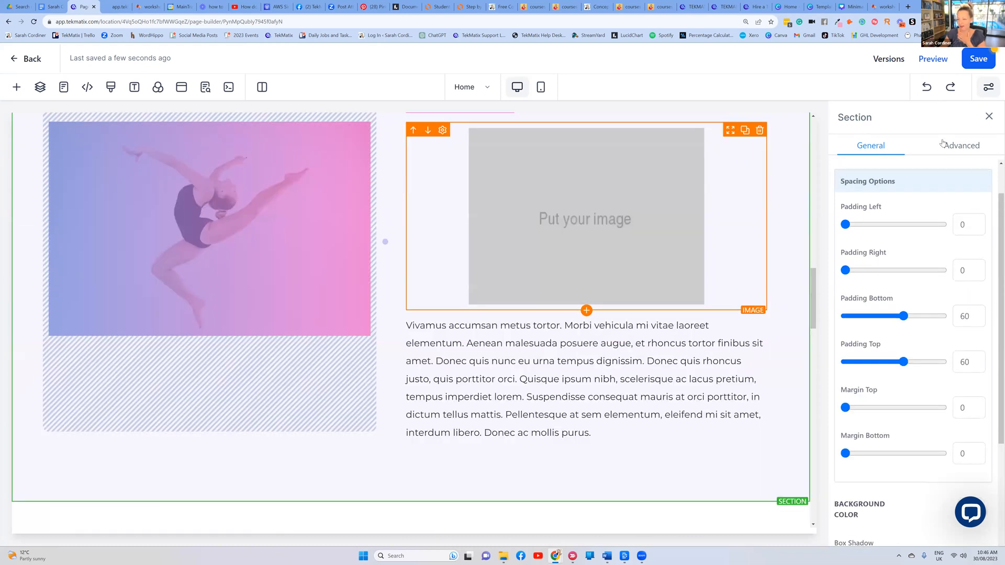
scroll(975, 359, down, 3)
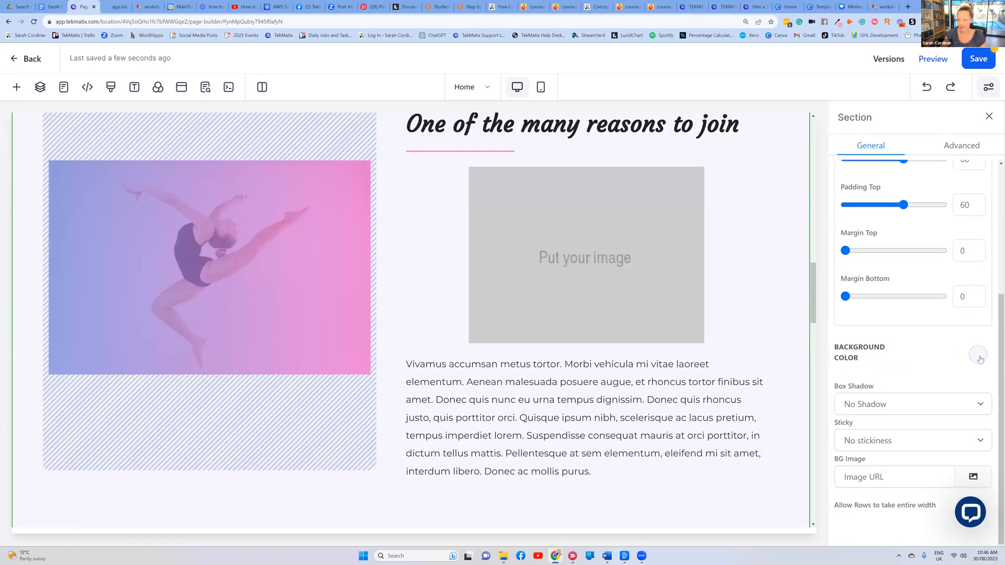
click(981, 359)
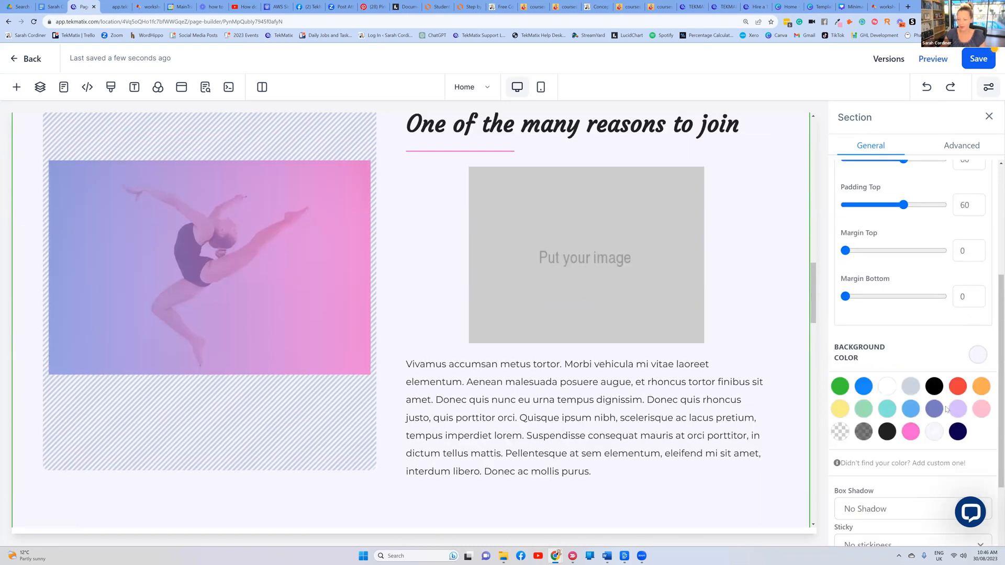
click(911, 432)
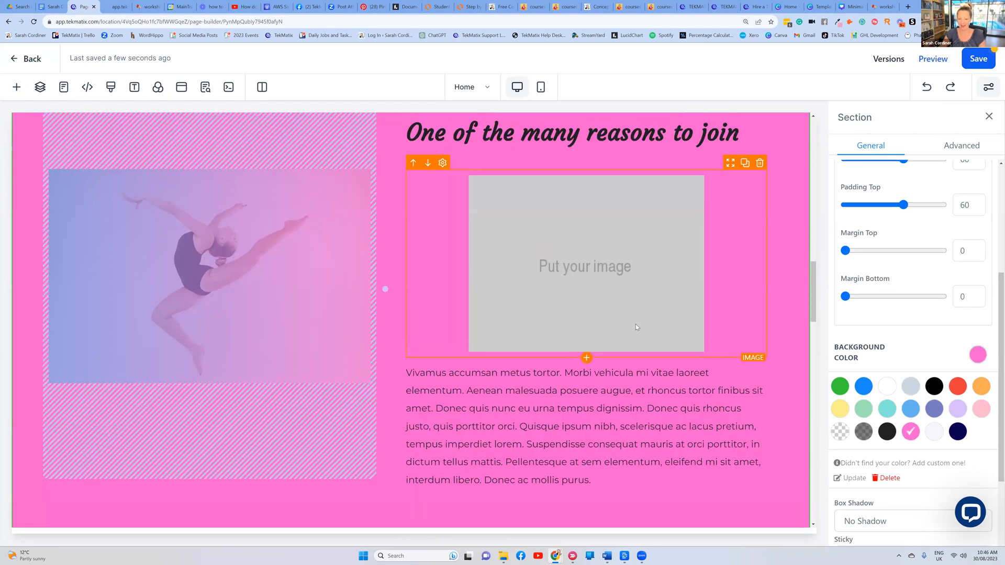
Save the landing page
scroll(937, 405, down, 2)
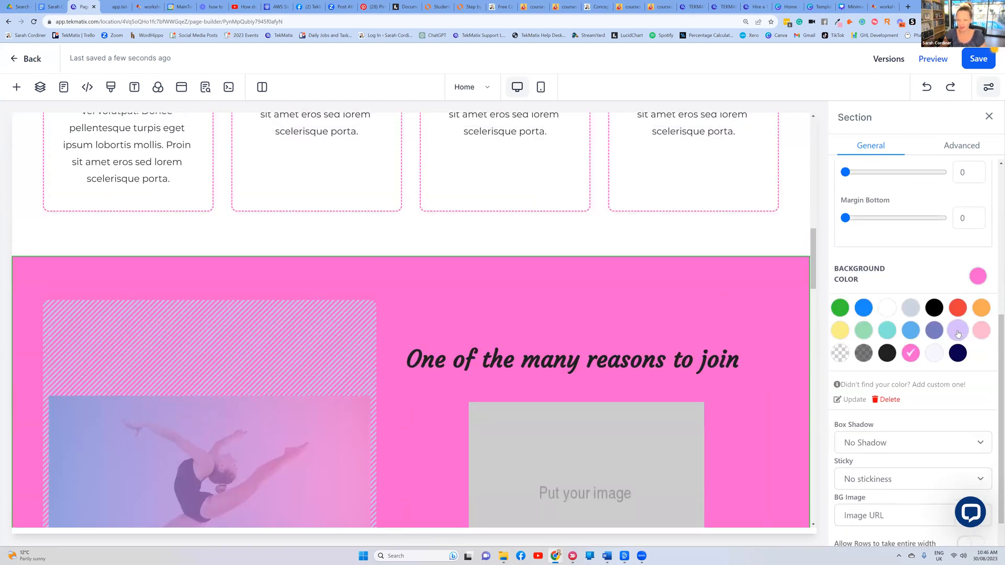
scroll(547, 269, up, 8)
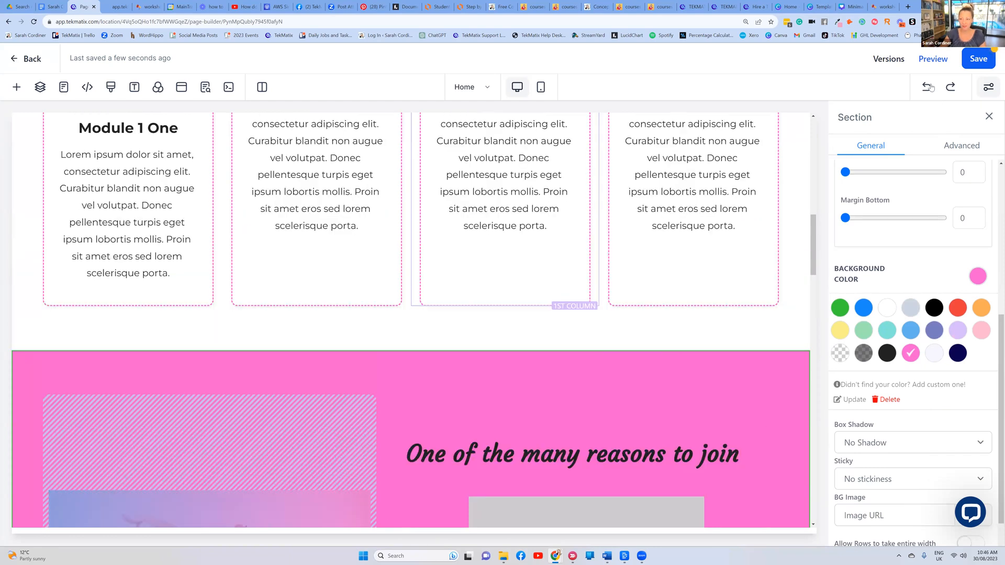
scroll(821, 79, up, 6)
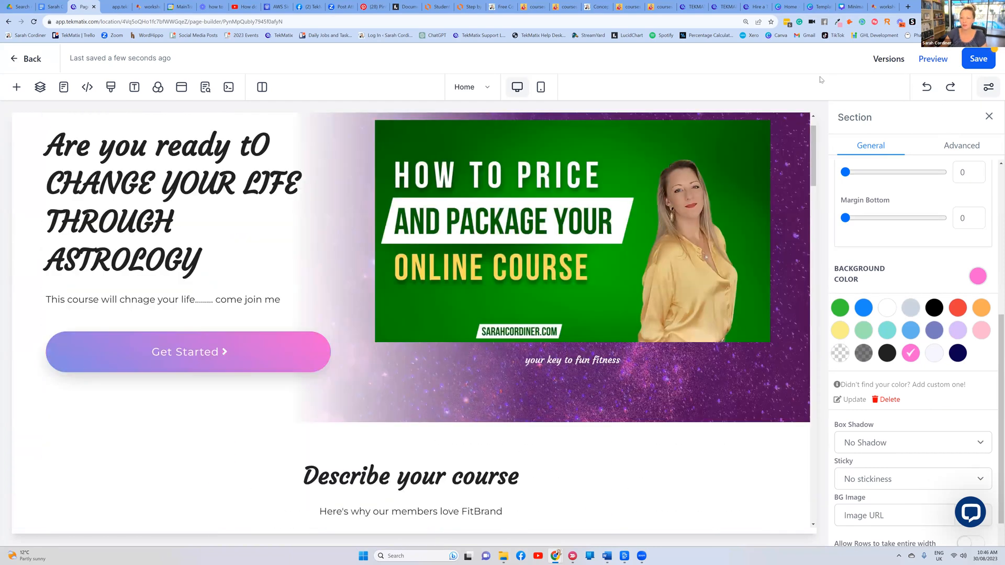
click(980, 60)
scroll(310, 192, up, 1)
scroll(371, 255, down, 2)
scroll(391, 213, up, 2)
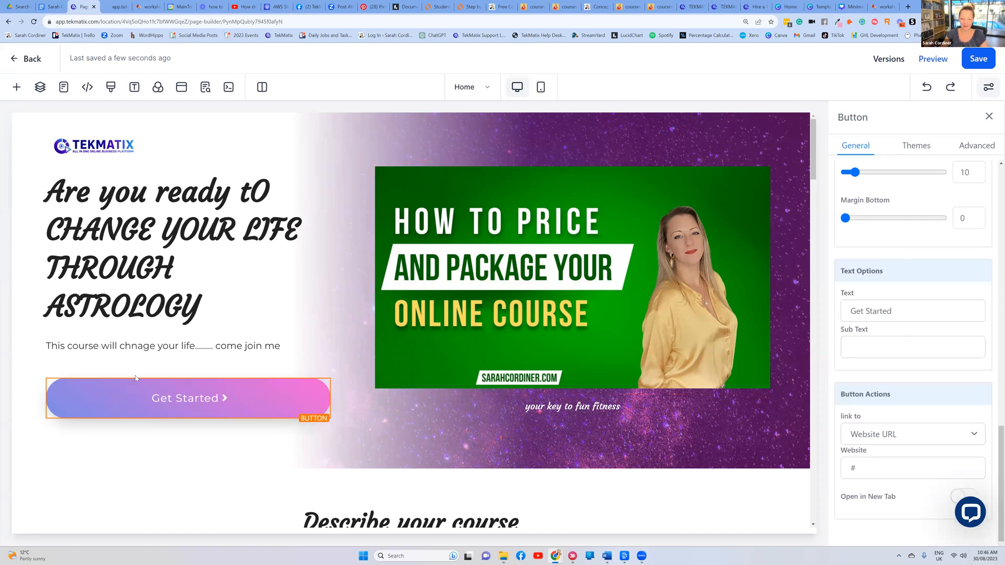
Change the hero button's label from Get Started to JOIN NOW
scroll(845, 351, up, 1)
triple_click(845, 351)
key(BackSpace)
key(Caps_Lock)
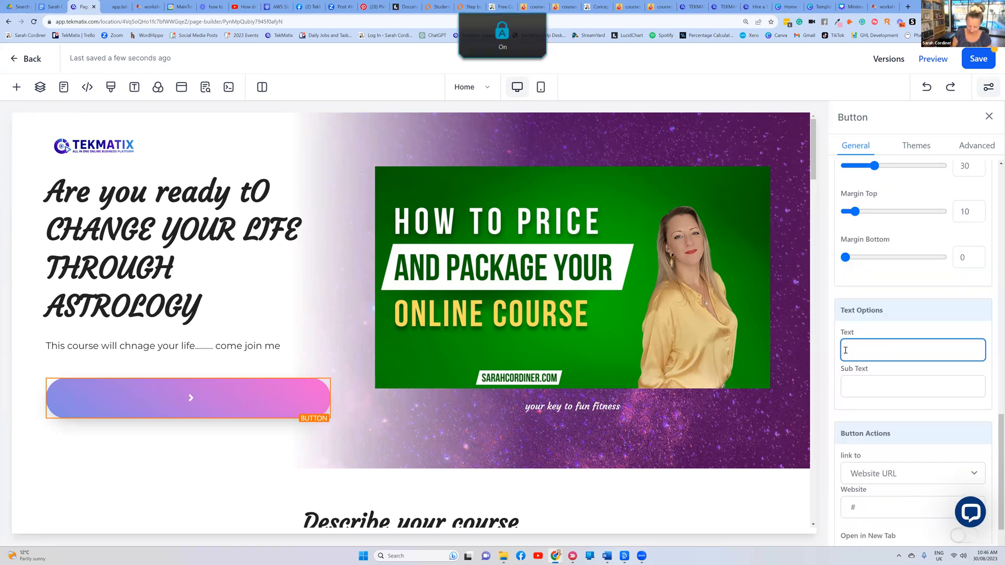
text(JO)
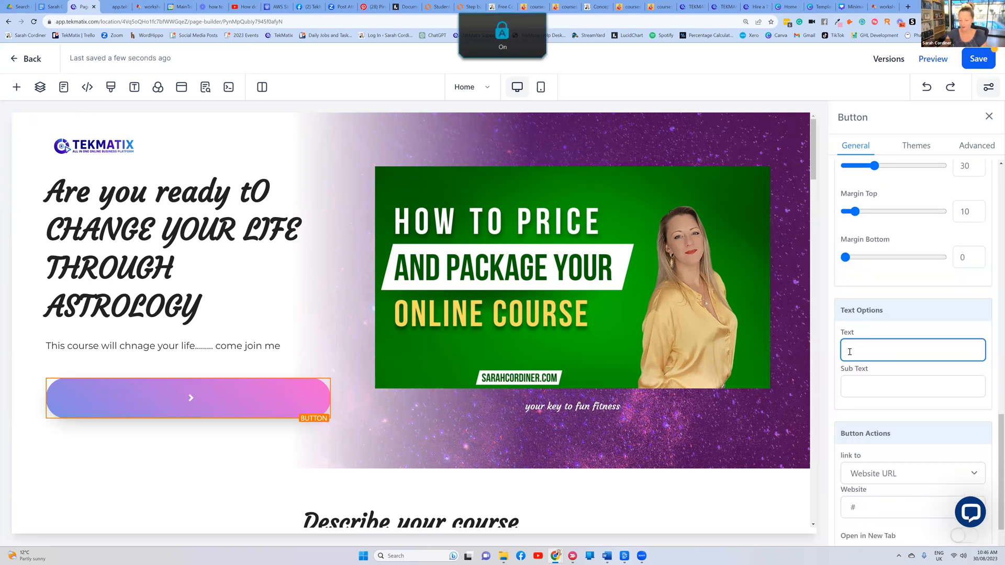
text(IN NOW)
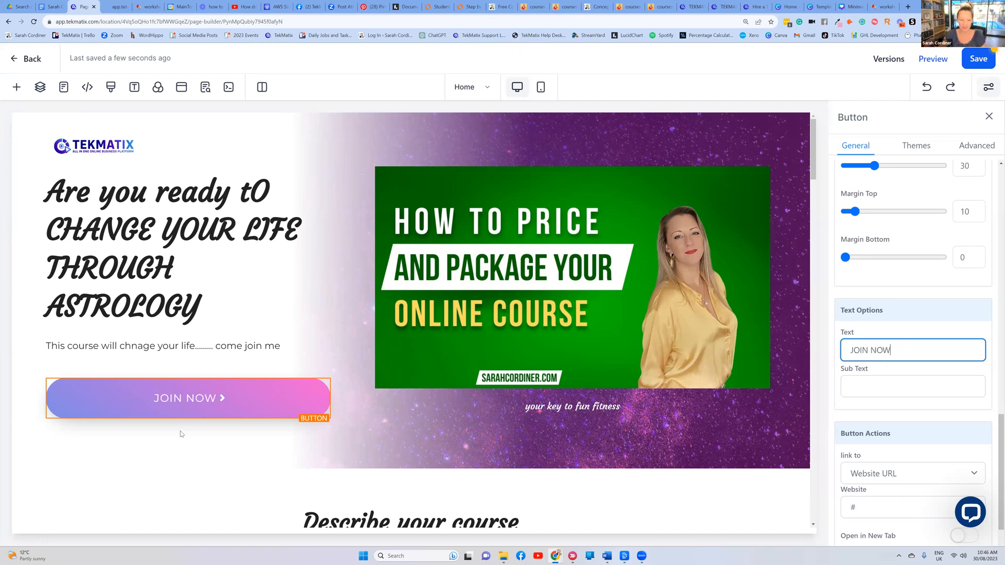
Keep the button linking to a Website URL and bring up the Concept to Course checkout page
scroll(871, 317, down, 1)
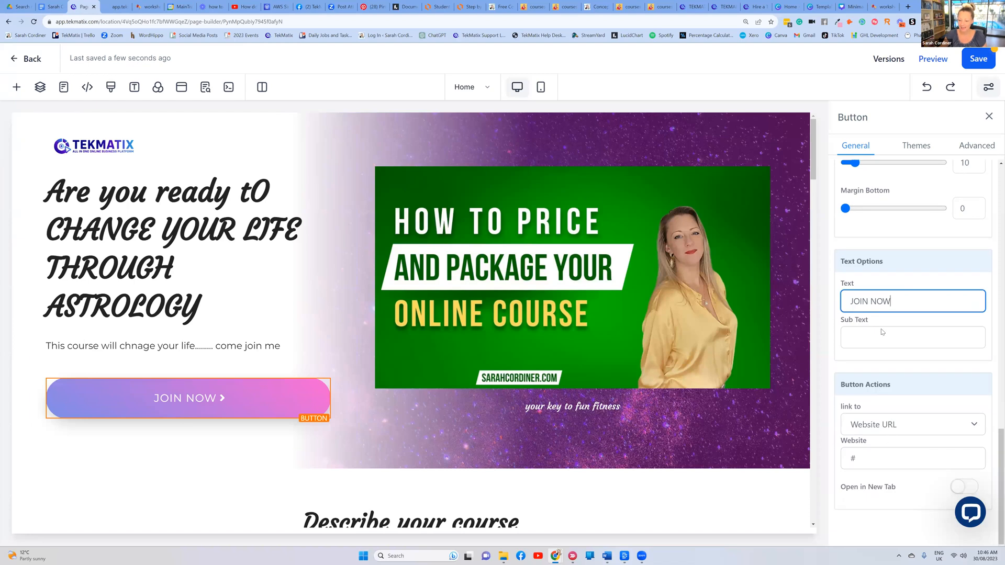
click(912, 422)
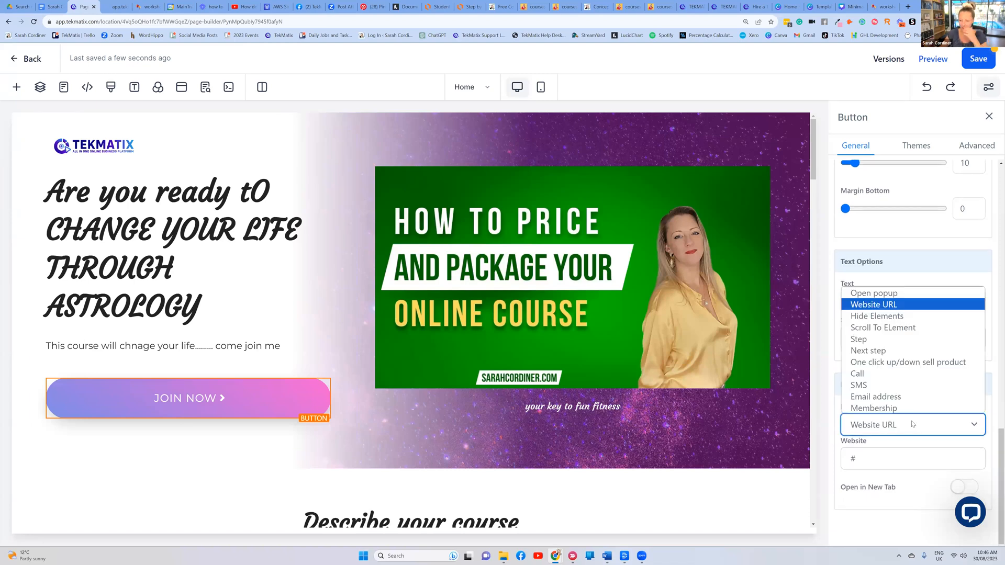
click(879, 304)
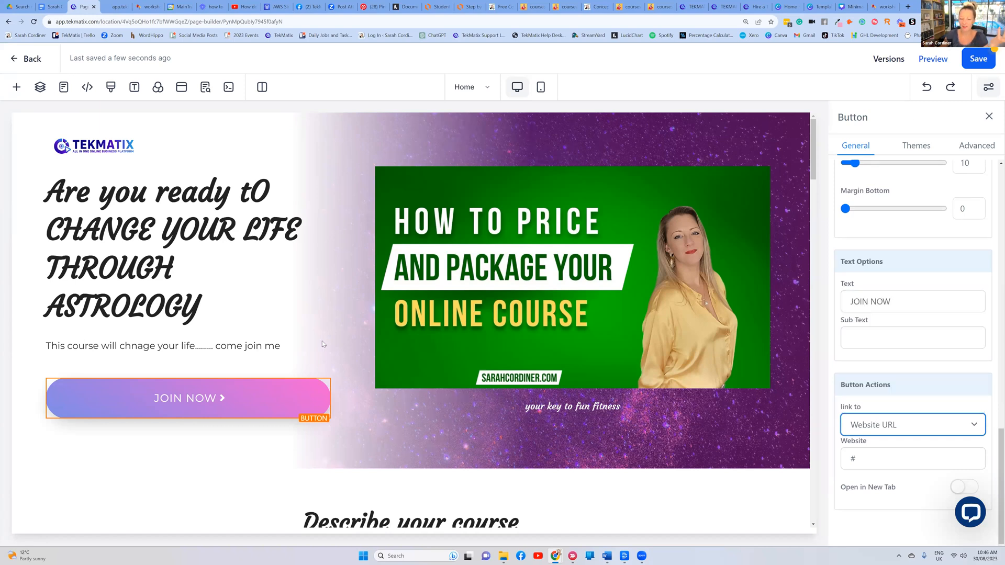
click(220, 403)
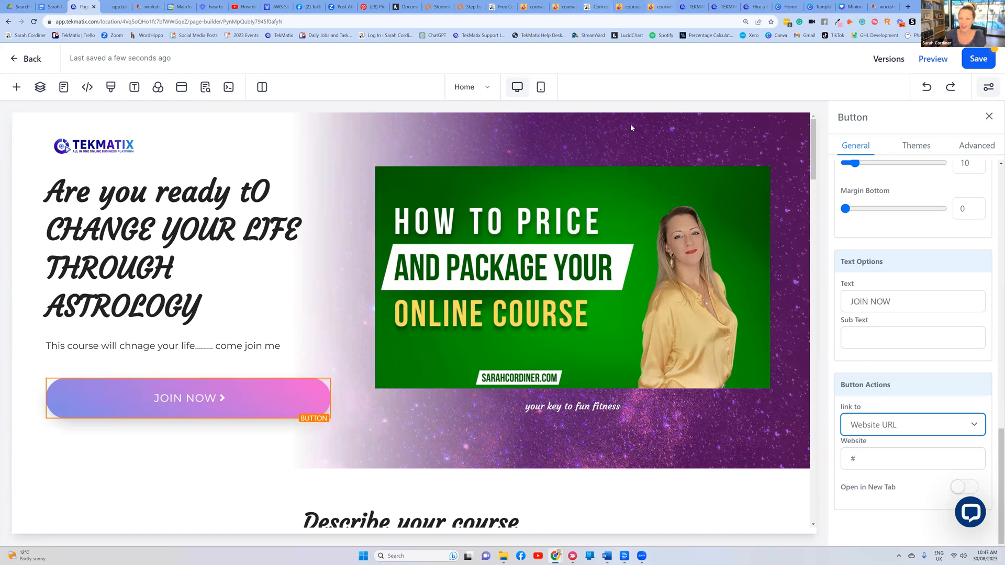
click(630, 8)
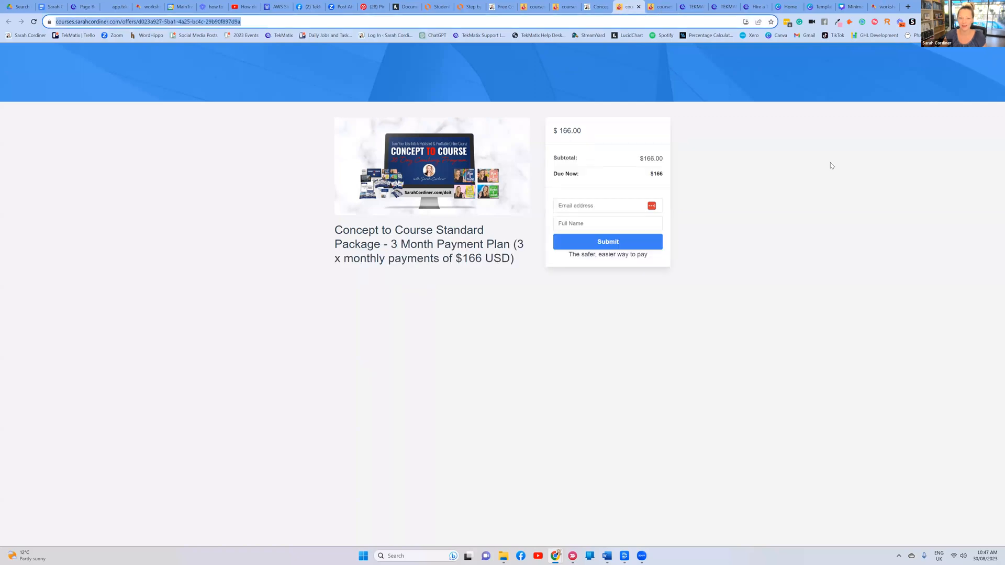
Paste the Astrology Course - Lite Package checkout URL as the JOIN NOW link and preview the page
key(ctrl+9)
key(ctrl+l)
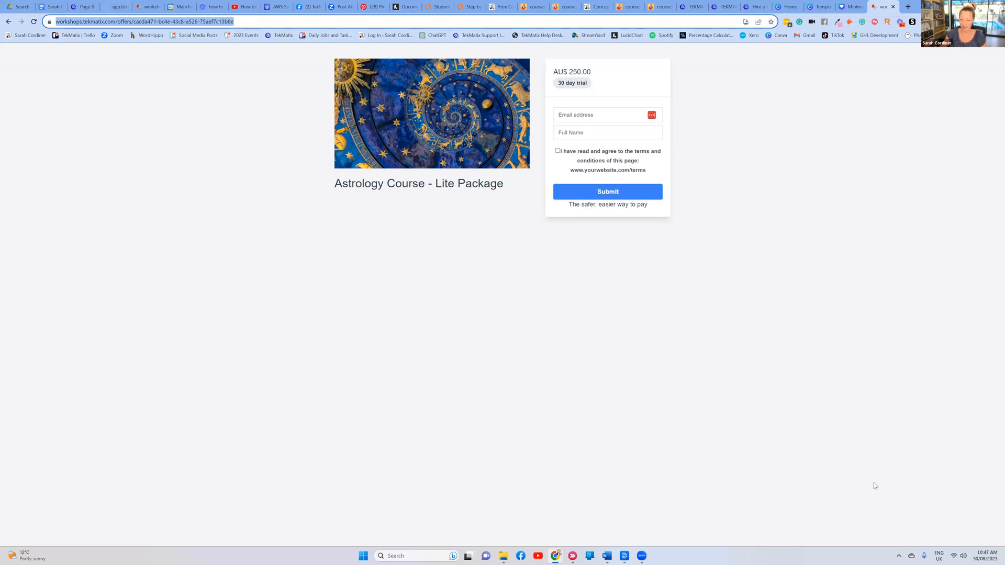
key(ctrl+3)
click(896, 451)
key(ctrl+v)
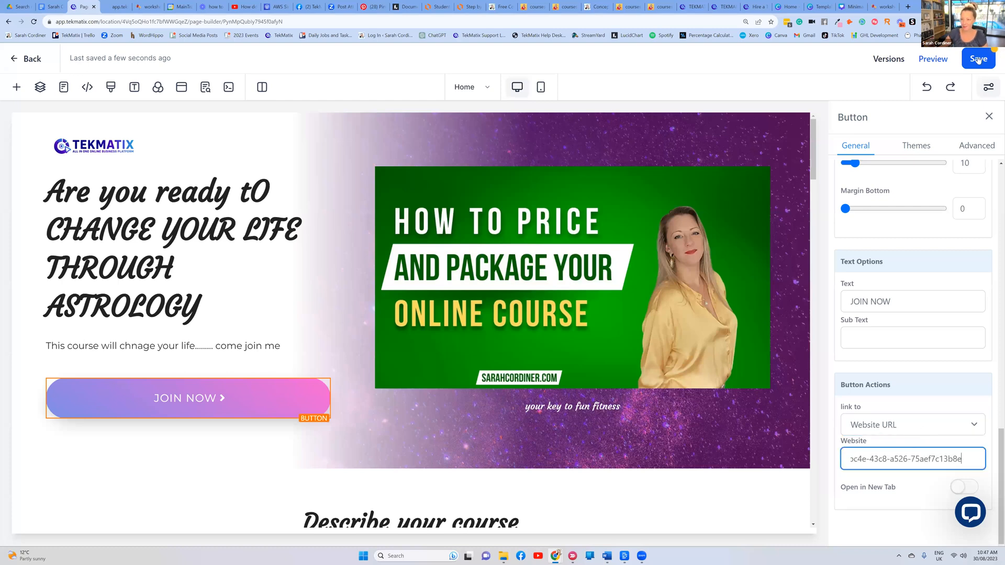
click(893, 411)
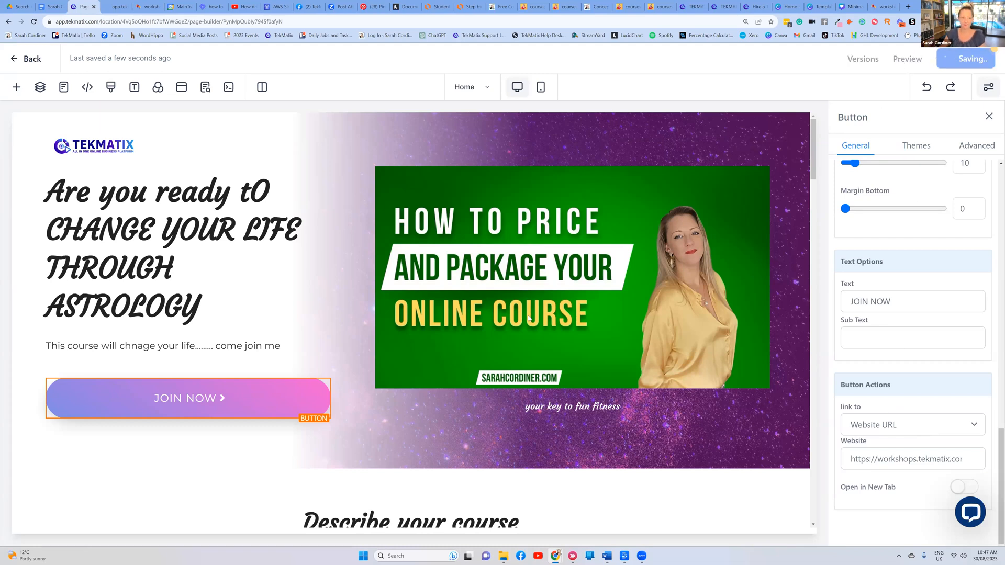
click(907, 59)
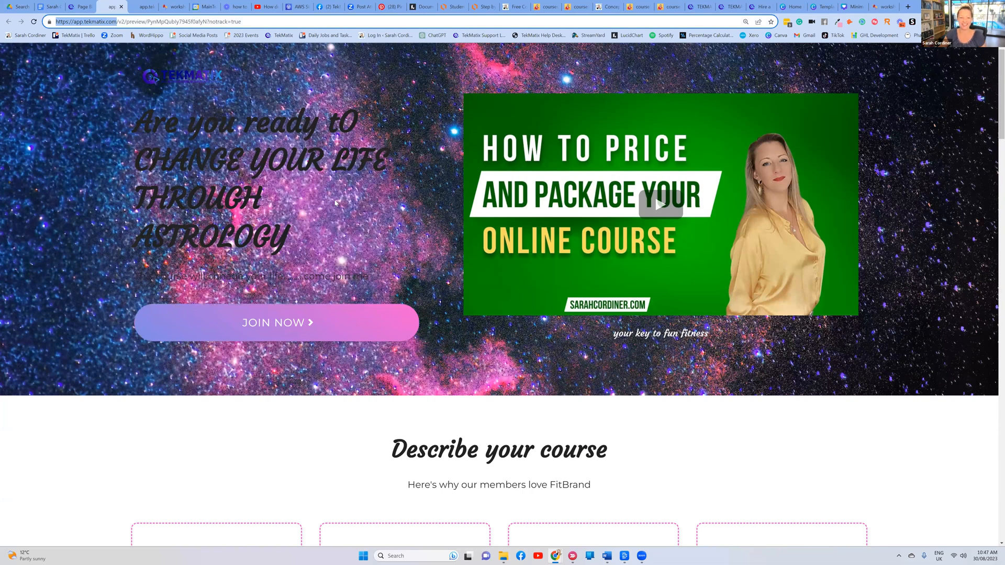
Reload the preview and confirm JOIN NOW opens the AU$250 Lite Package checkout, then return to the builder
scroll(512, 197, down, 3)
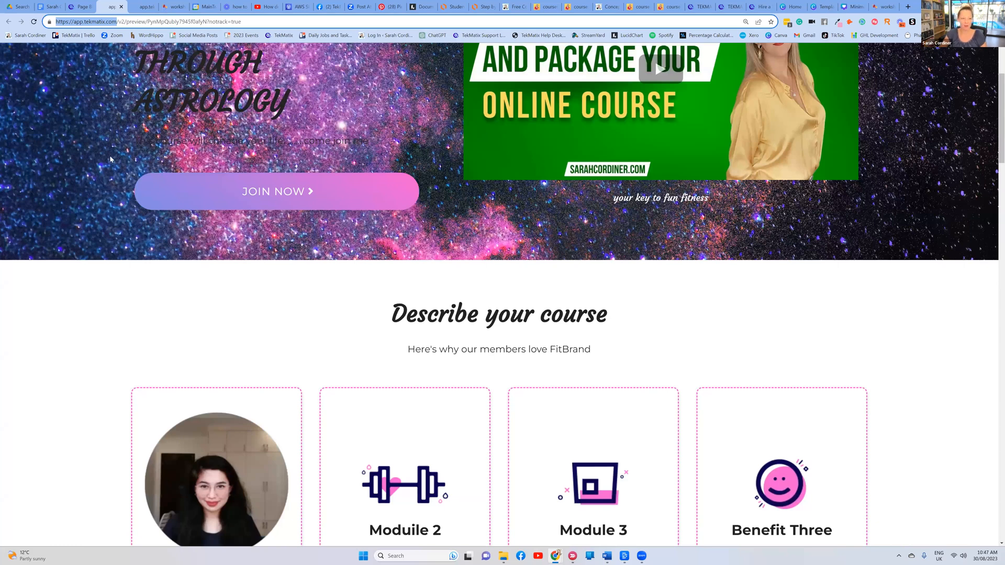
key(Return)
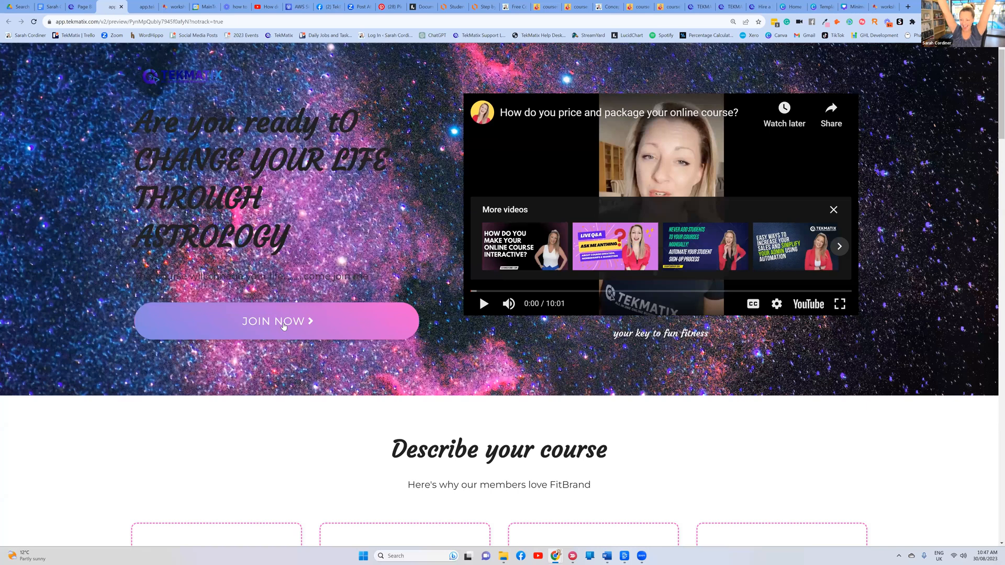
click(283, 321)
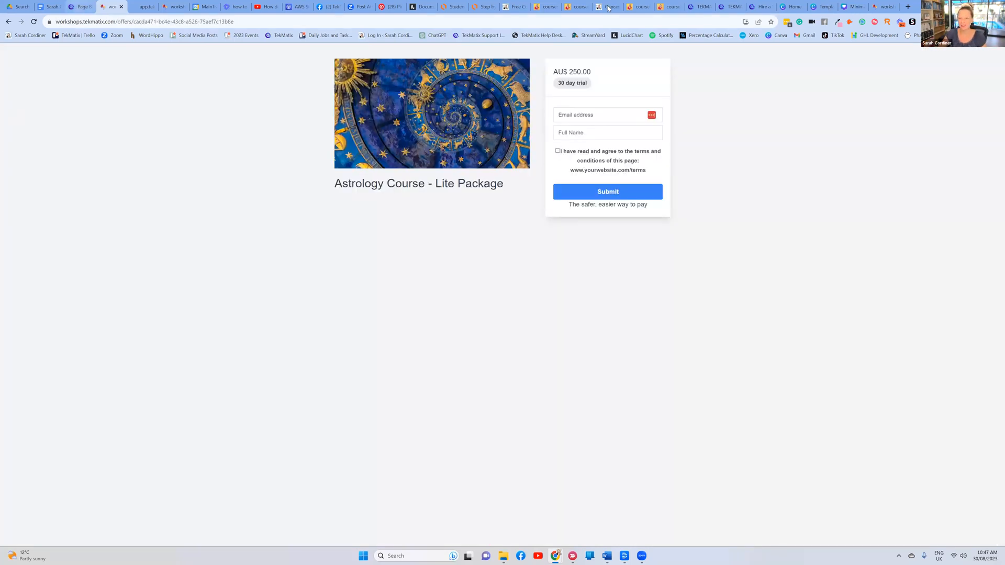
key(ctrl+shift+Tab)
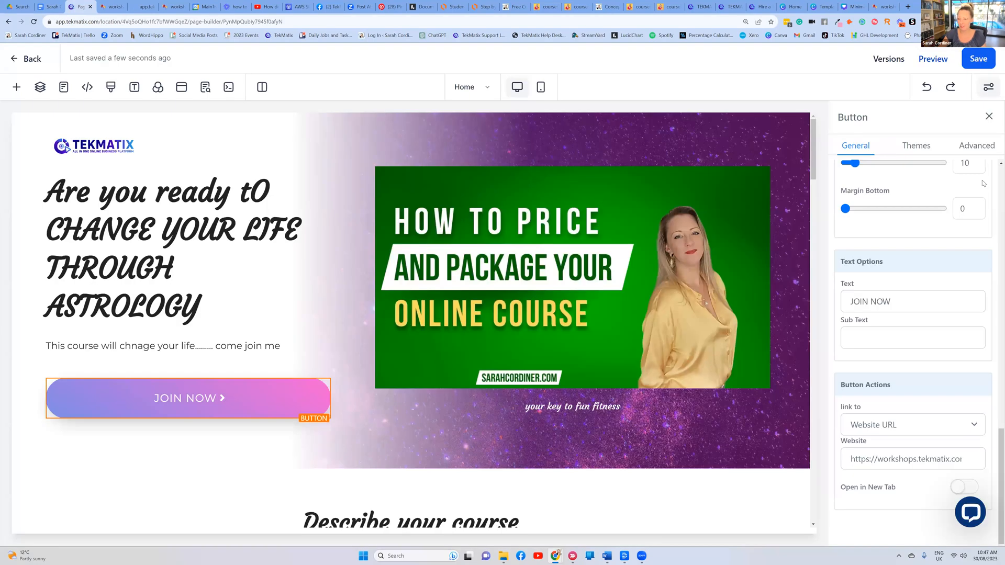
Check the Concept to Course sales page for reference, then duplicate the JOIN NOW button
click(607, 6)
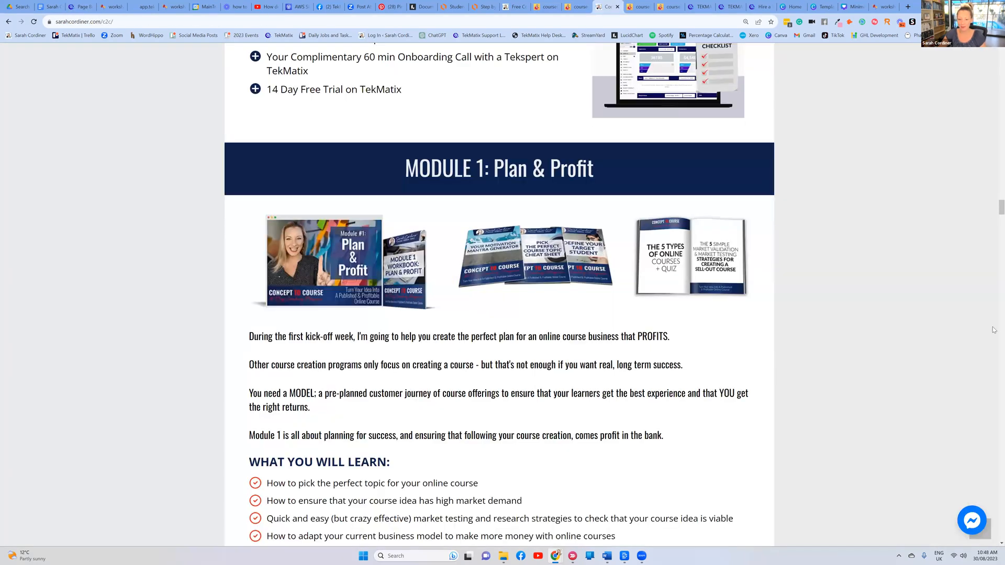
scroll(993, 338, down, 15)
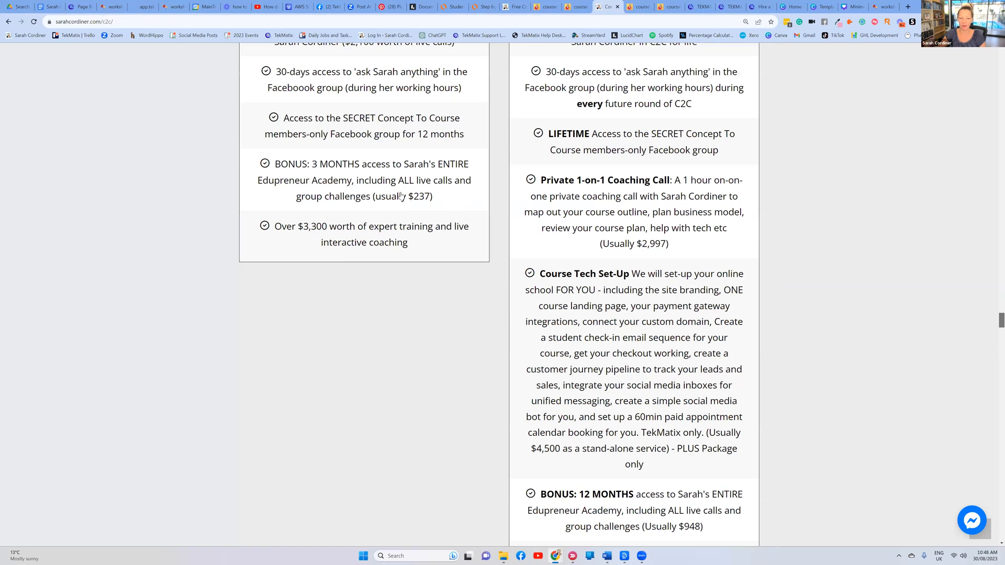
scroll(392, 234, down, 3)
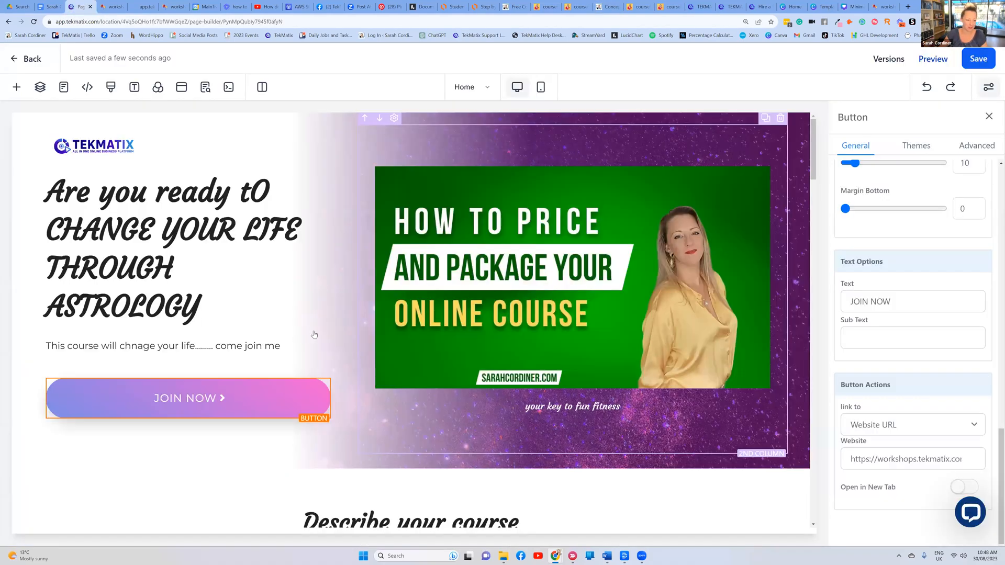
scroll(311, 336, down, 1)
click(309, 332)
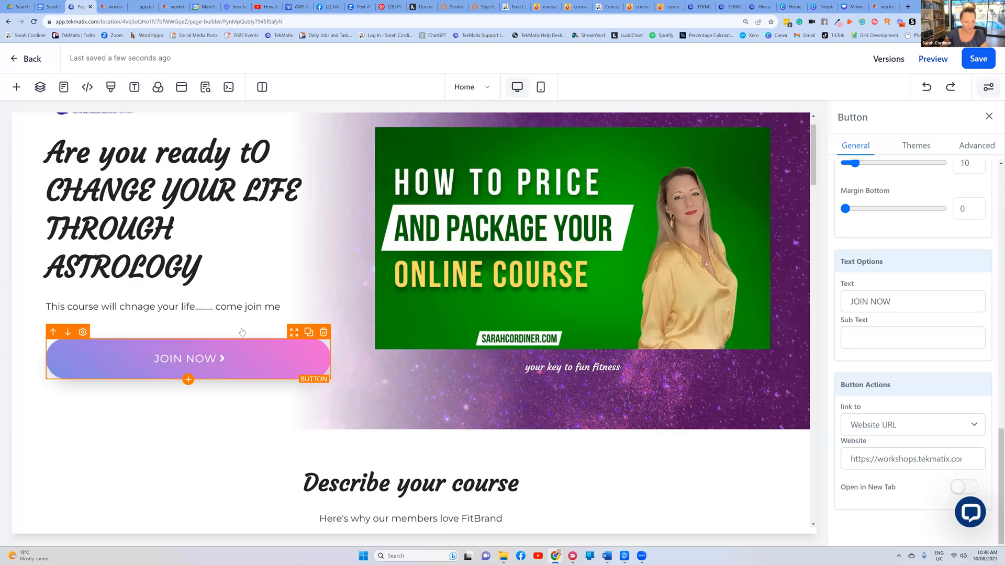
Add a two-column row at the hero's bottom and place the two JOIN NOW buttons side by side
scroll(217, 330, down, 1)
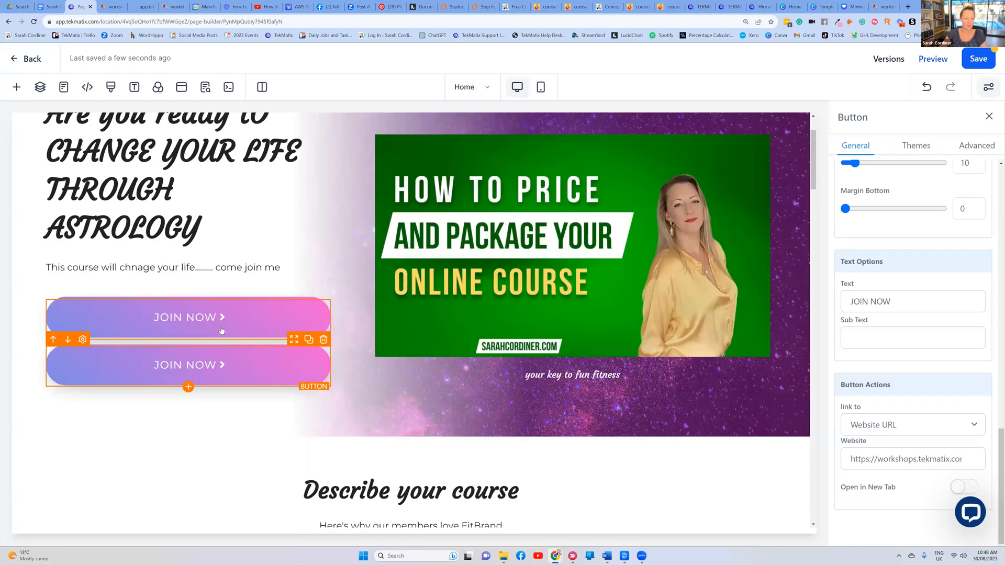
click(16, 86)
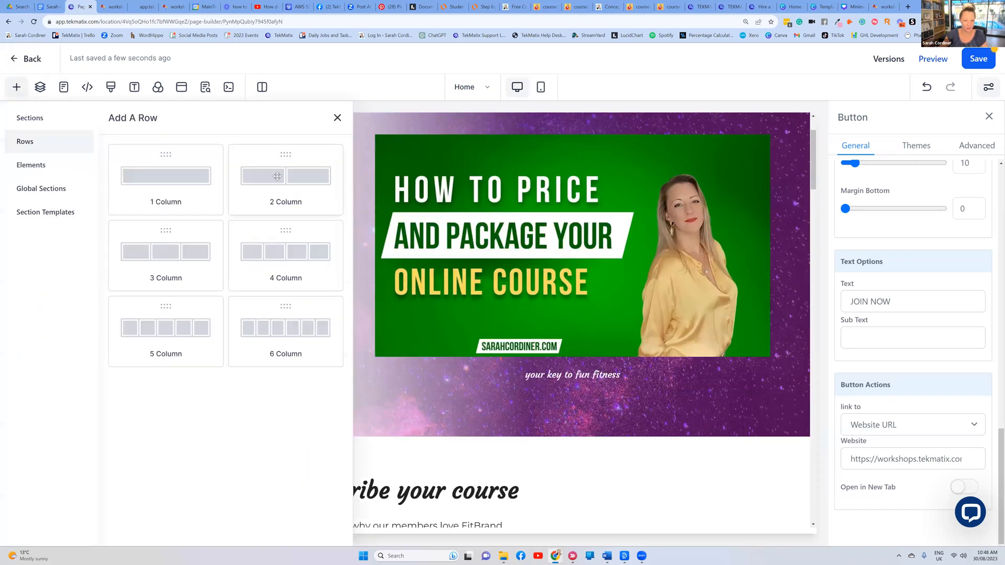
drag(450, 430, 452, 445)
drag(449, 381, 450, 408)
drag(267, 366, 268, 353)
drag(349, 258, 626, 333)
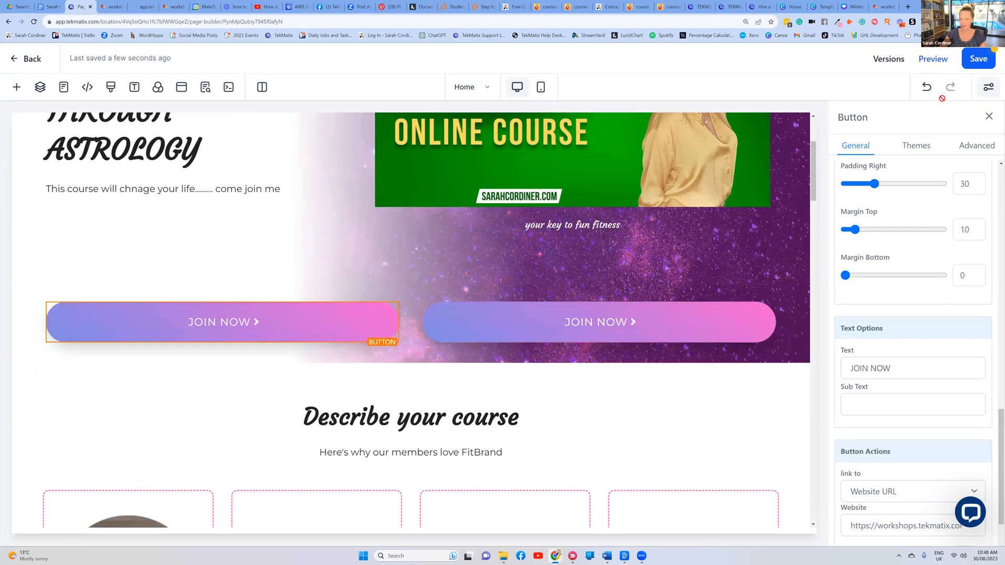
Relabel the left button 'join the lite package'
triple_click(856, 369)
key(BackSpace)
key(Caps_Lock)
text(join )
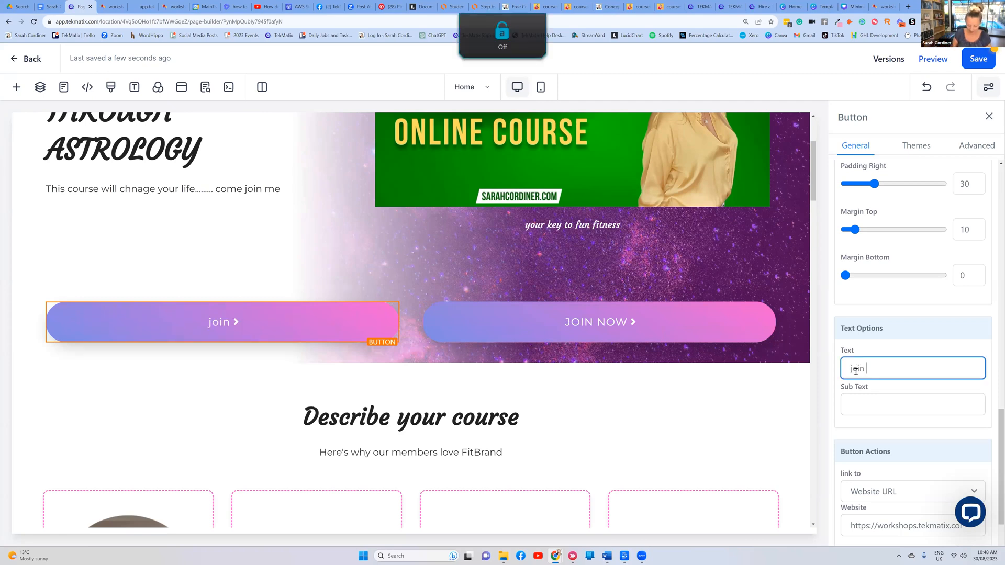
text(the lite package)
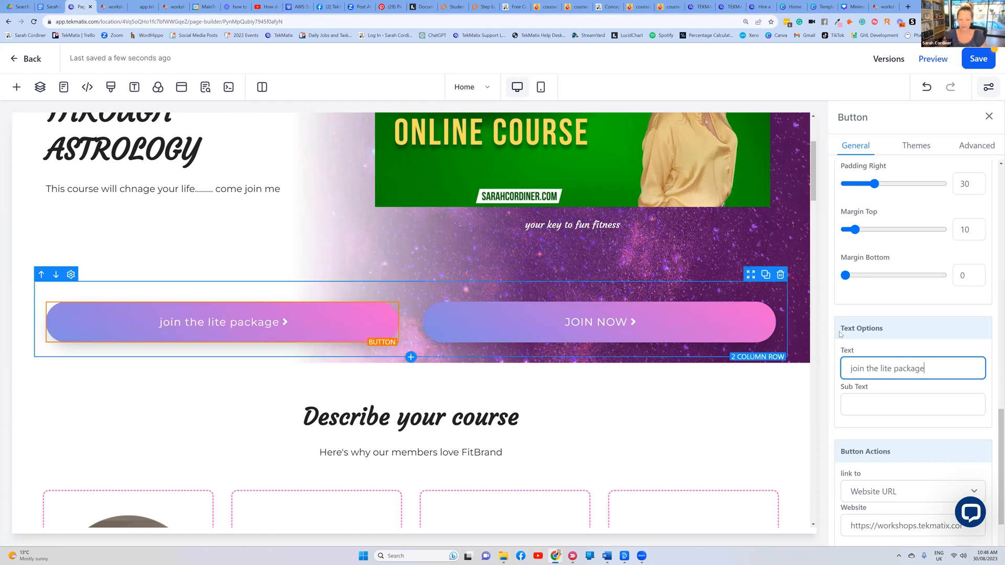
Relabel the right button 'join the pus package', correcting the 'pkus' typo
click(707, 322)
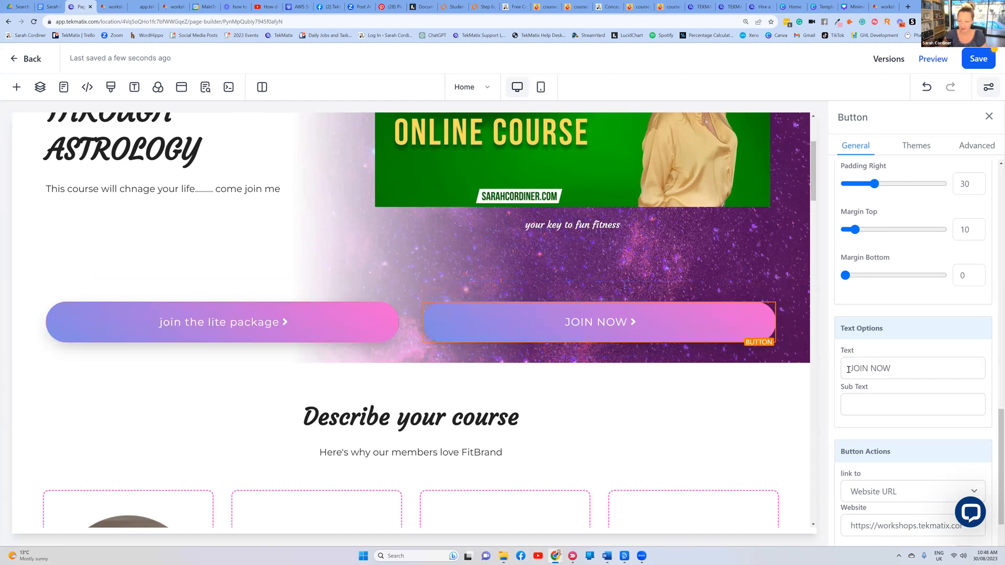
drag(892, 369, 845, 372)
text(join the pkus package)
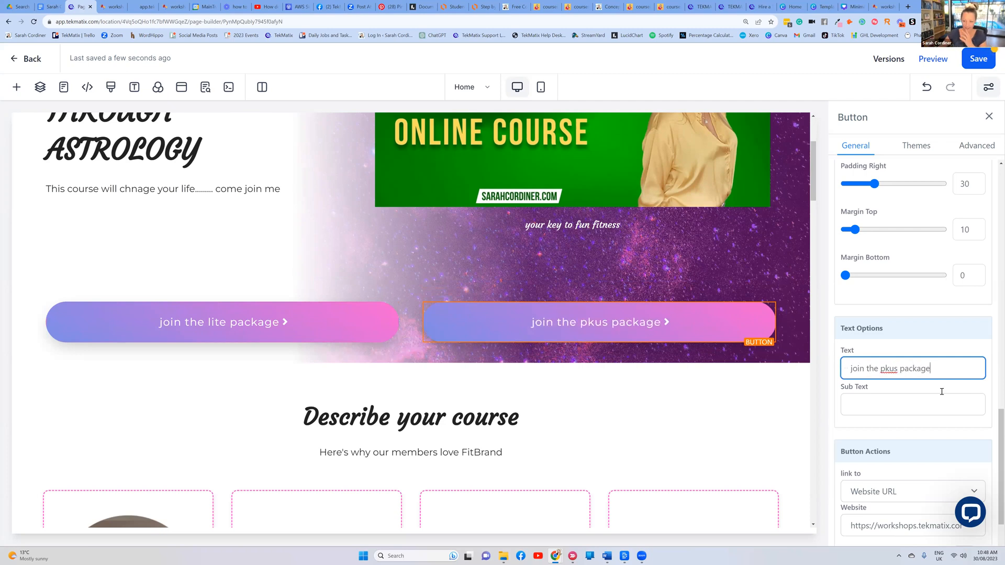
click(889, 368)
key(BackSpace)
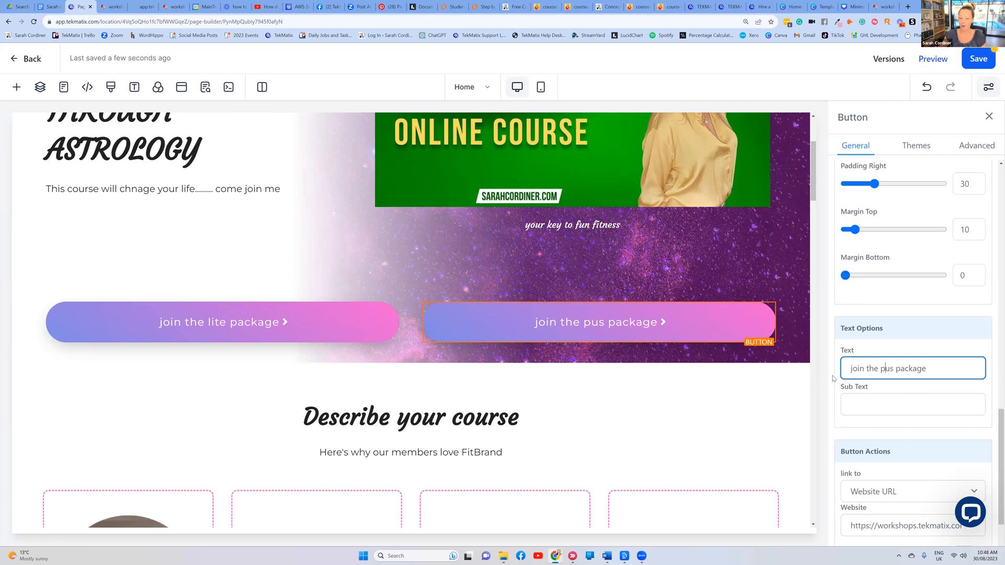
Save the landing page with both relabelled buttons
click(274, 321)
scroll(464, 396, down, 2)
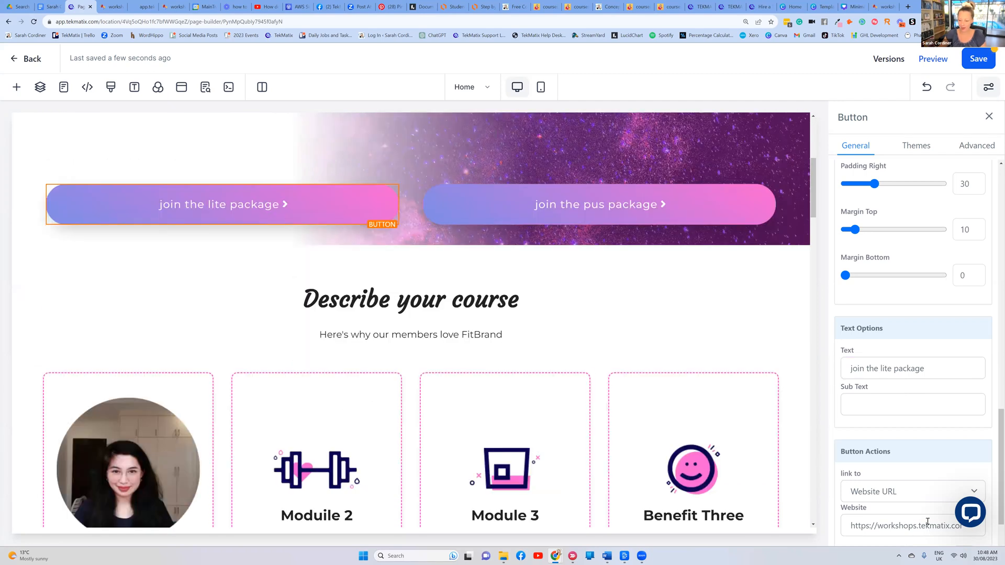
scroll(724, 434, up, 2)
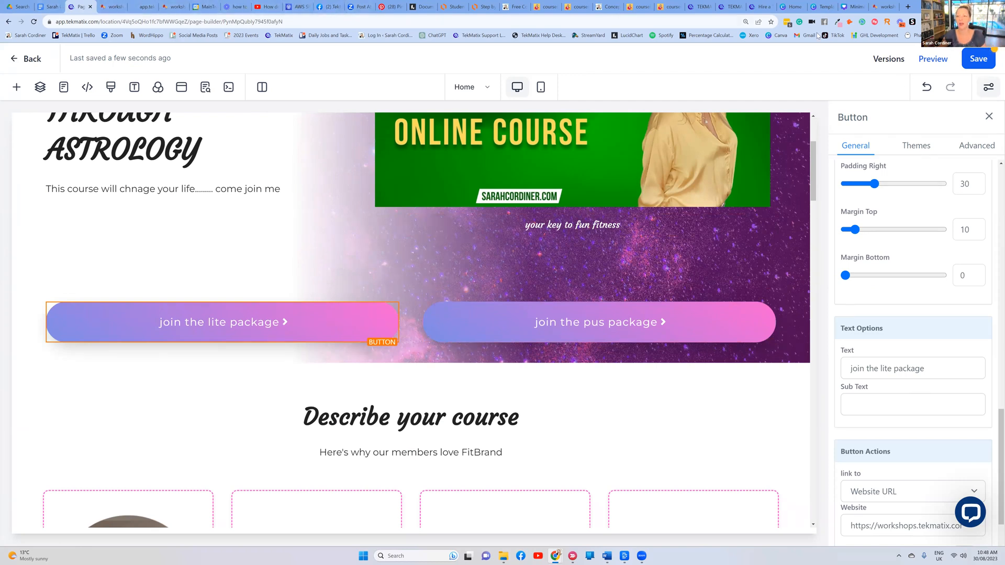
click(969, 57)
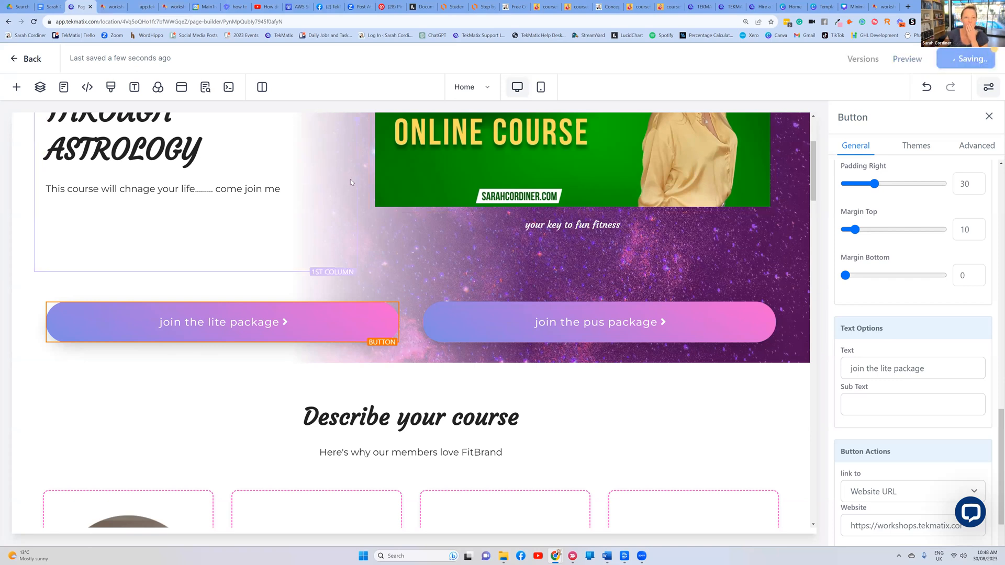
Duplicate the page builder browser tab and leave the builder for the funnel overview
scroll(350, 179, up, 2)
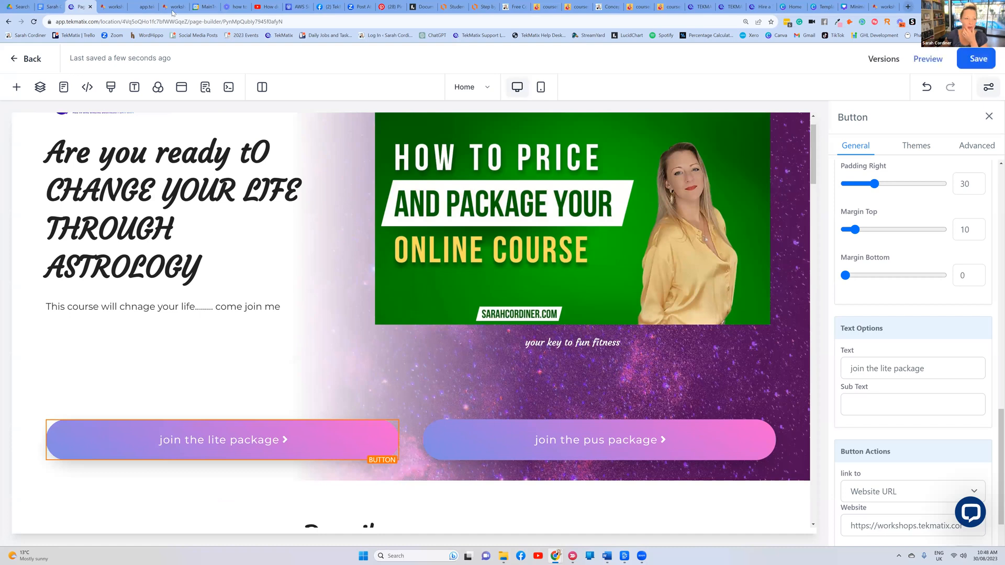
right_click(71, 6)
click(95, 62)
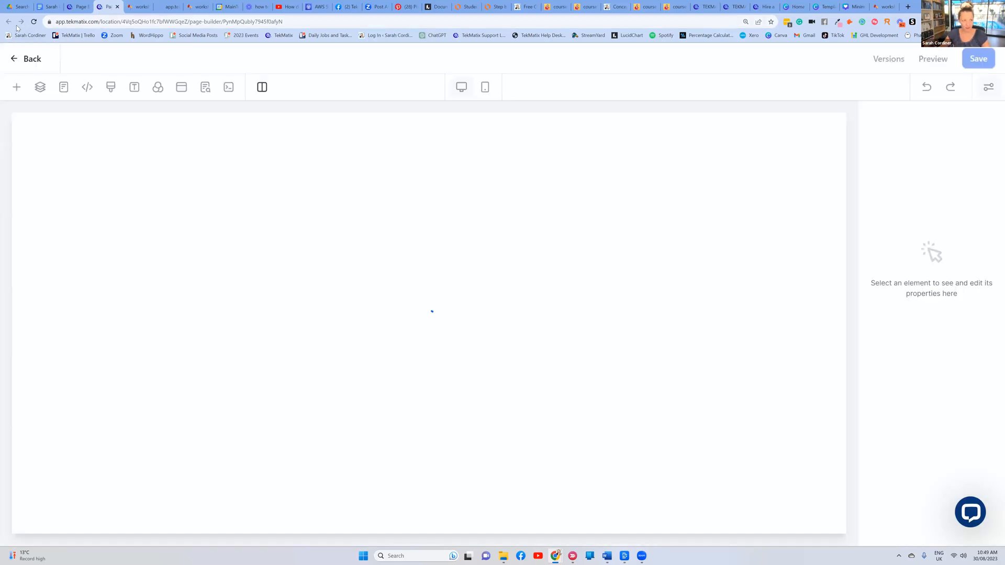
click(18, 61)
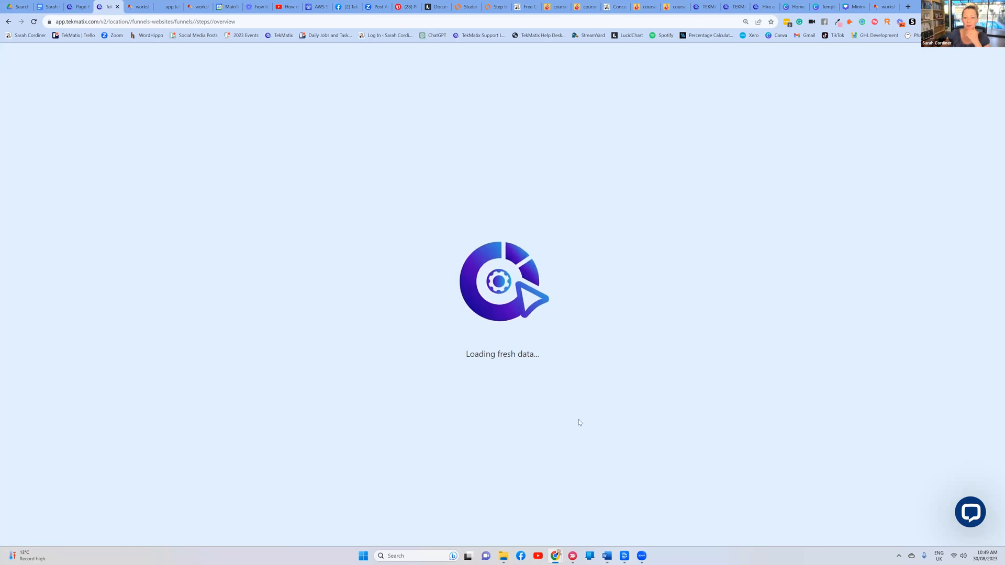
Close two extra courses tabs and reload the stuck Tekmatix tab
click(576, 8)
click(595, 7)
click(565, 7)
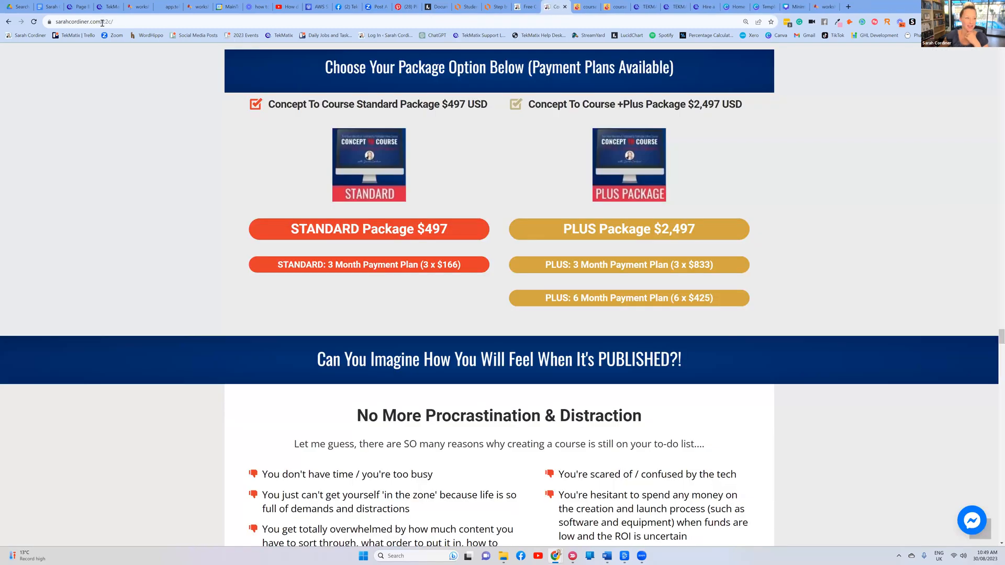
click(81, 7)
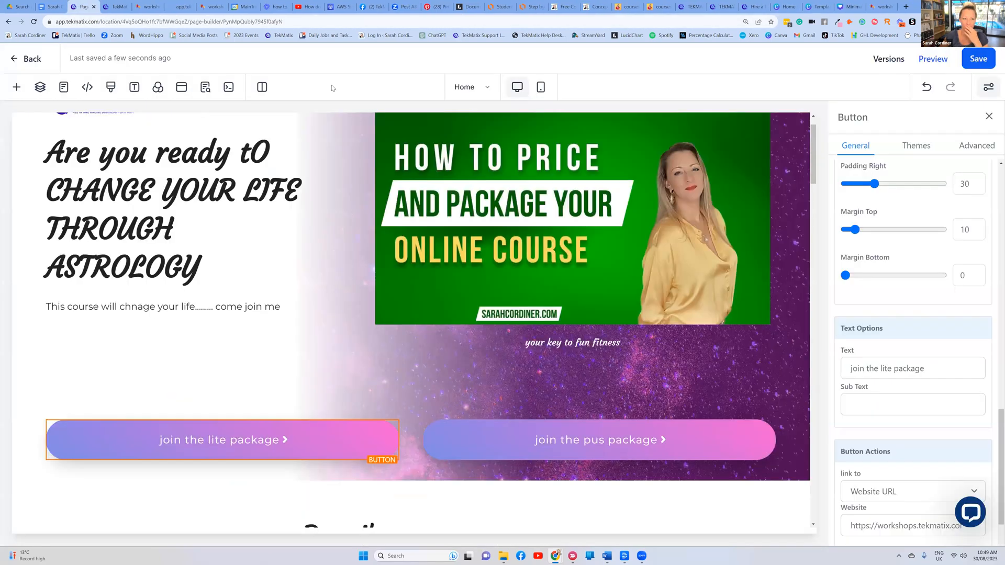
click(111, 7)
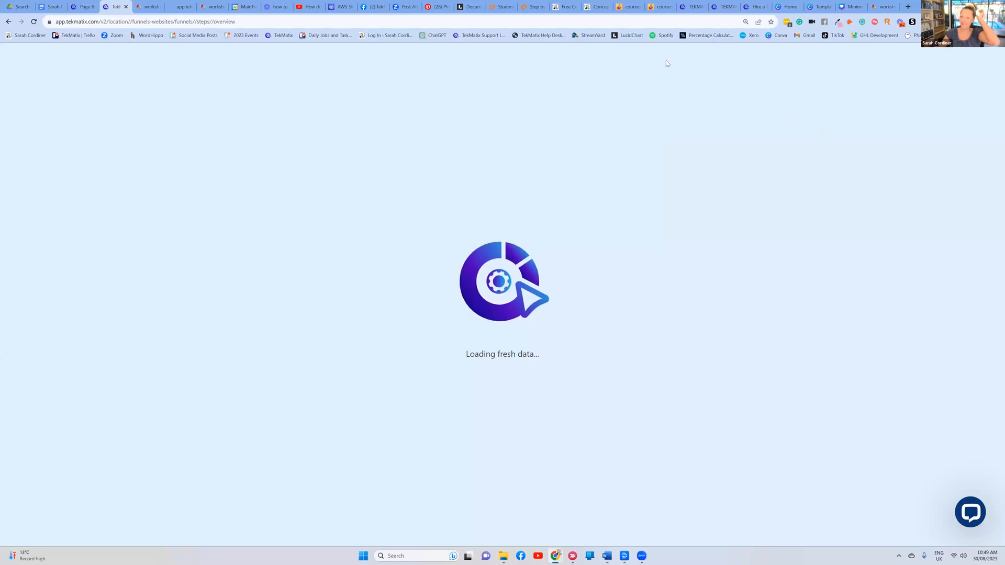
click(34, 21)
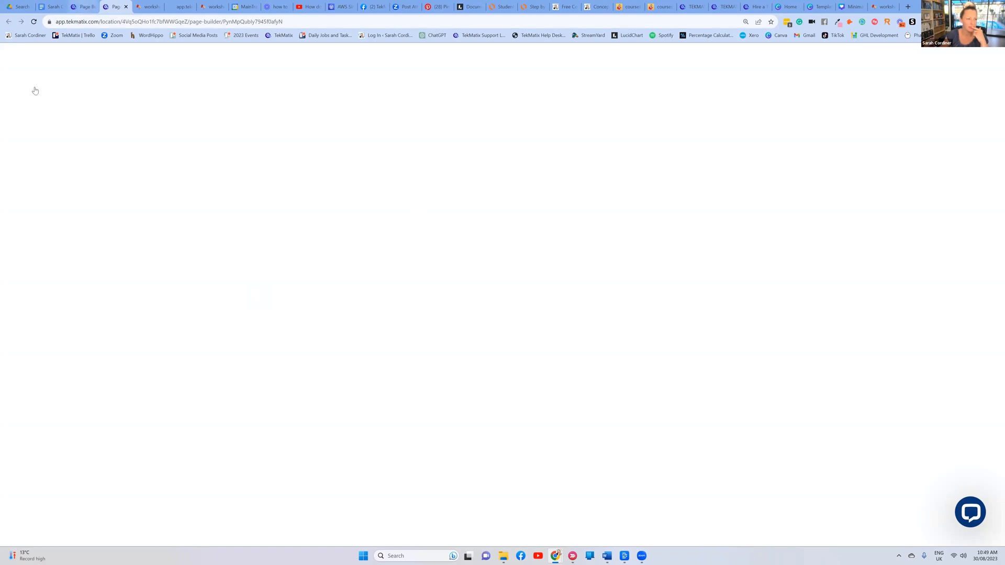
click(83, 7)
Browse the page builder's element list, then go back to the funnel steps overview
click(18, 89)
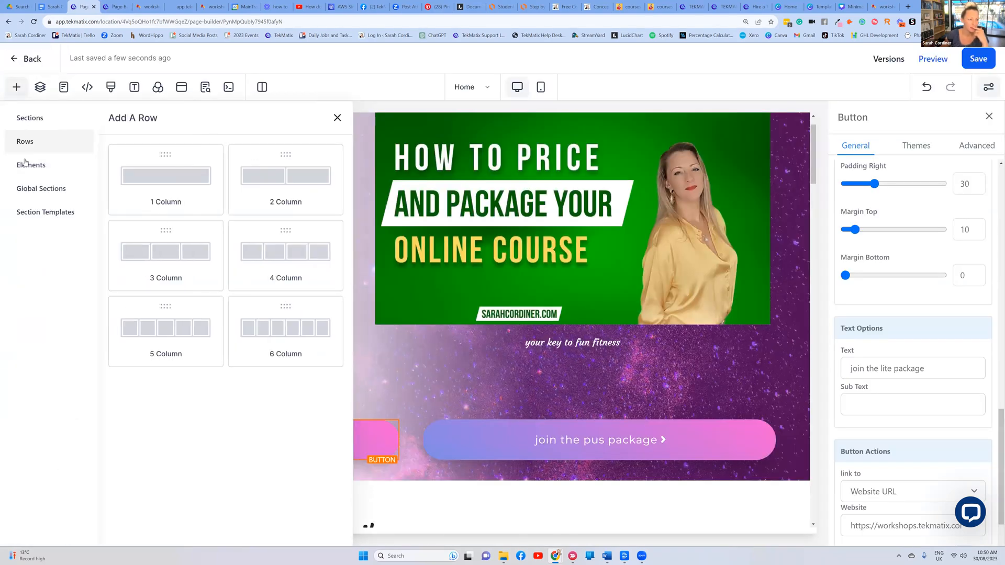
click(27, 165)
scroll(190, 232, down, 7)
scroll(190, 231, down, 3)
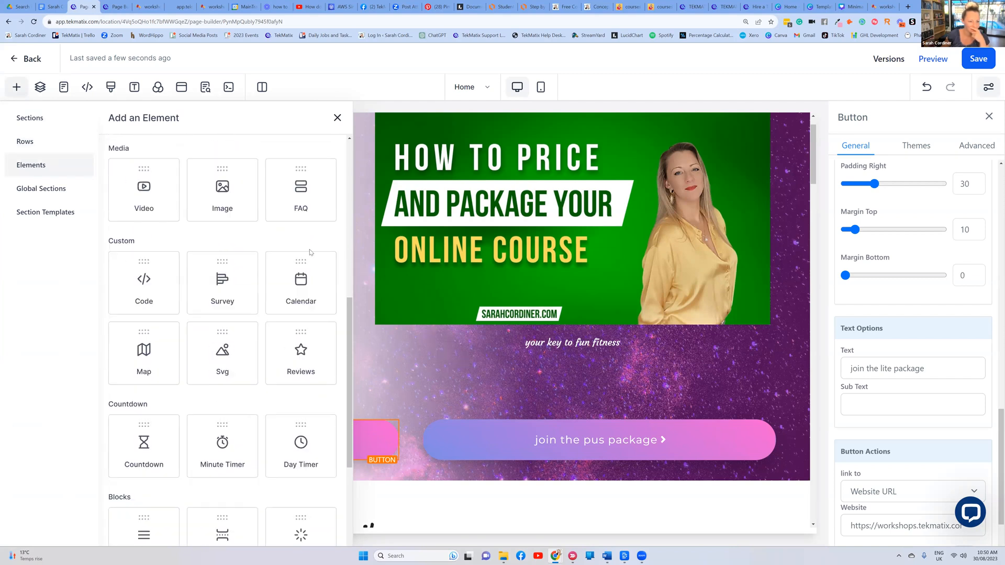
scroll(220, 241, down, 3)
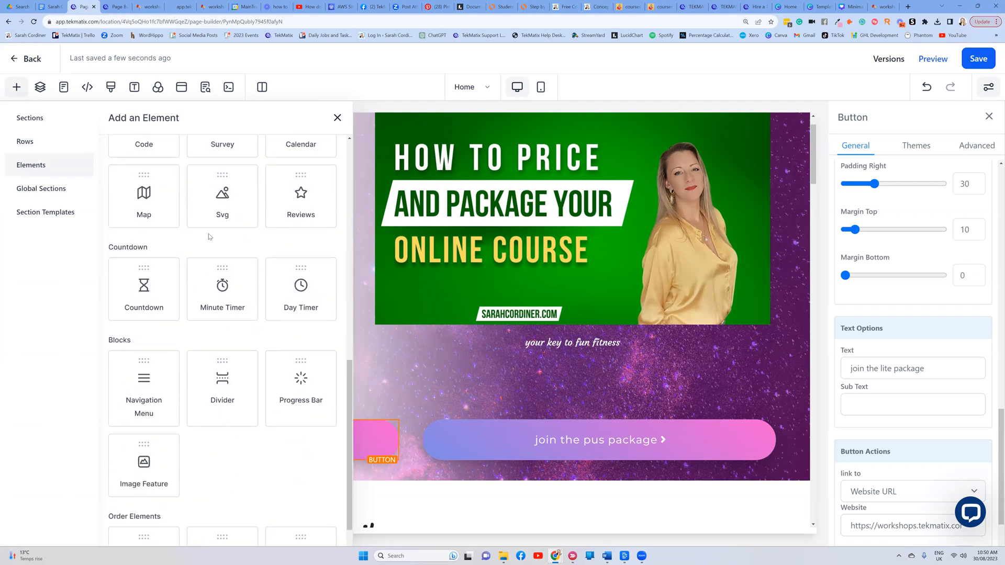
scroll(168, 367, down, 1)
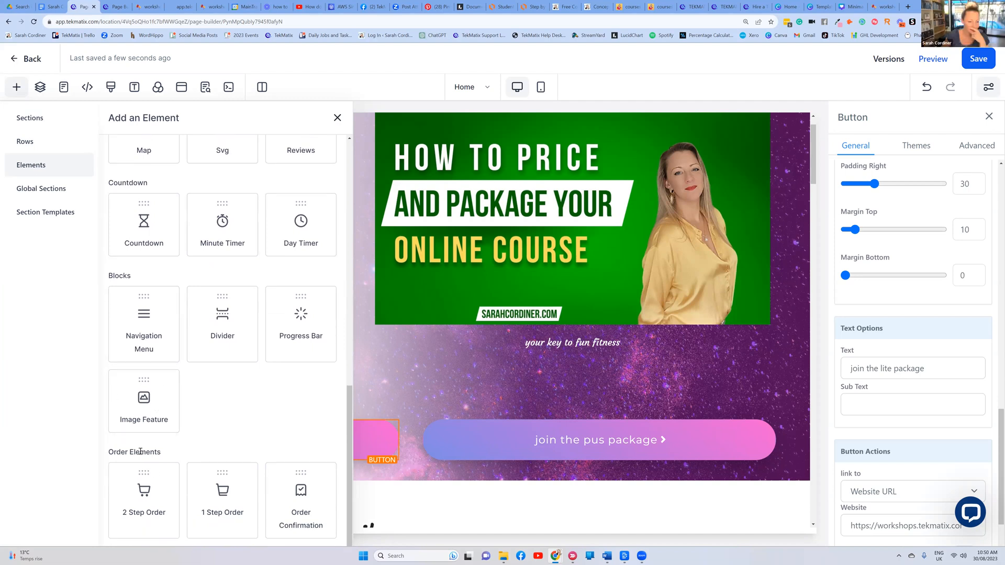
scroll(250, 445, up, 2)
scroll(250, 439, up, 5)
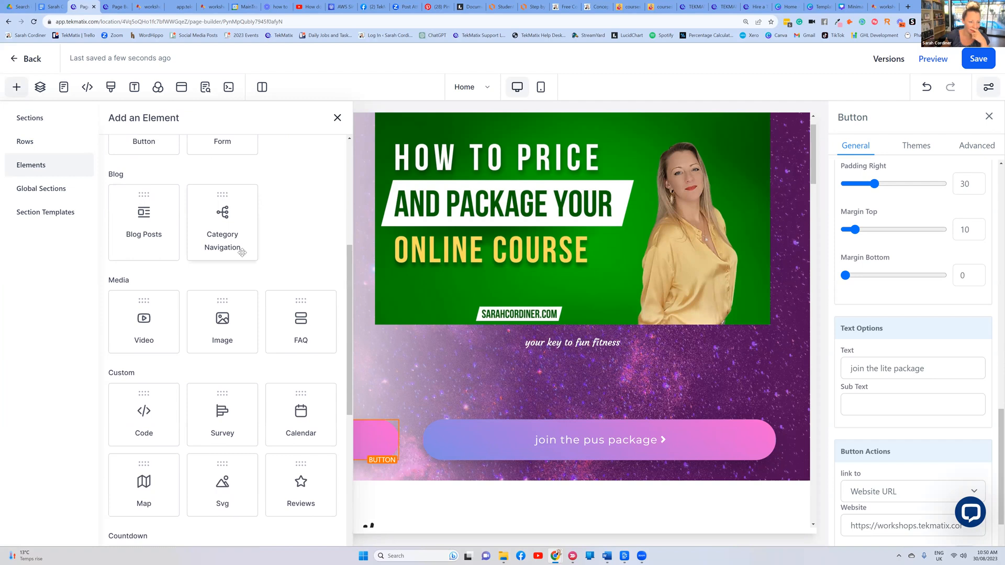
scroll(242, 251, up, 5)
scroll(242, 252, down, 6)
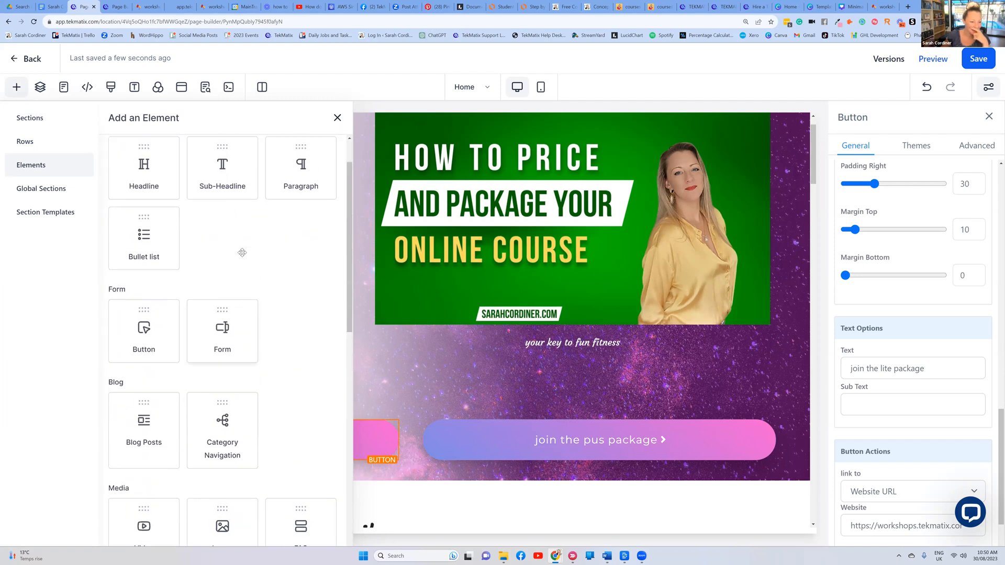
scroll(172, 250, up, 2)
scroll(171, 249, up, 4)
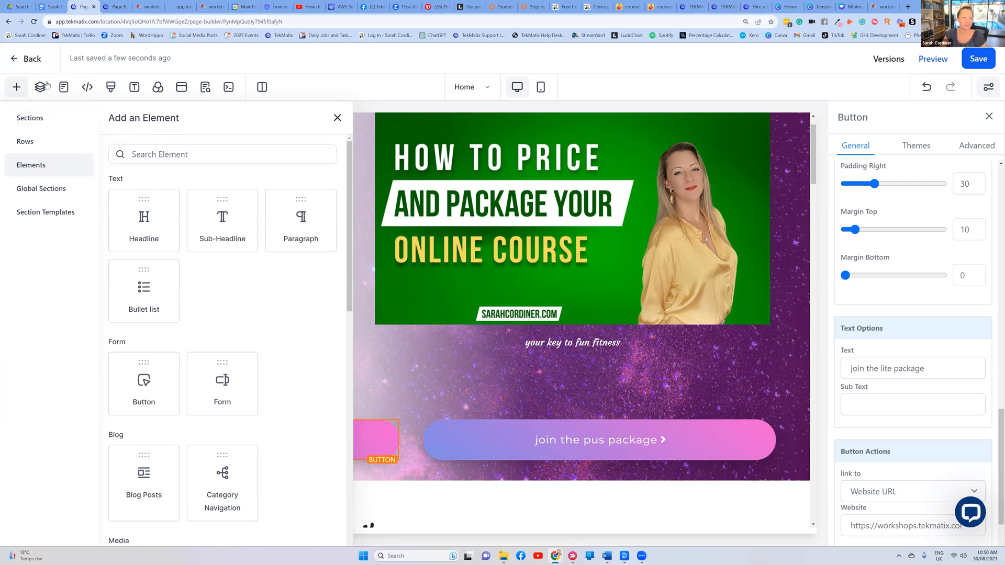
click(14, 59)
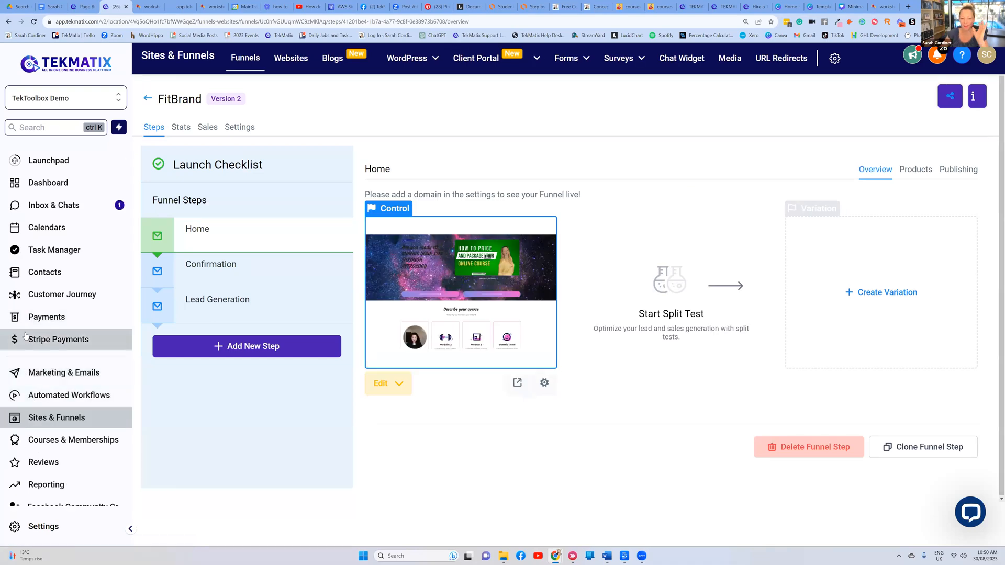
Go to Courses & Memberships and open the Product Offers list
double_click(185, 101)
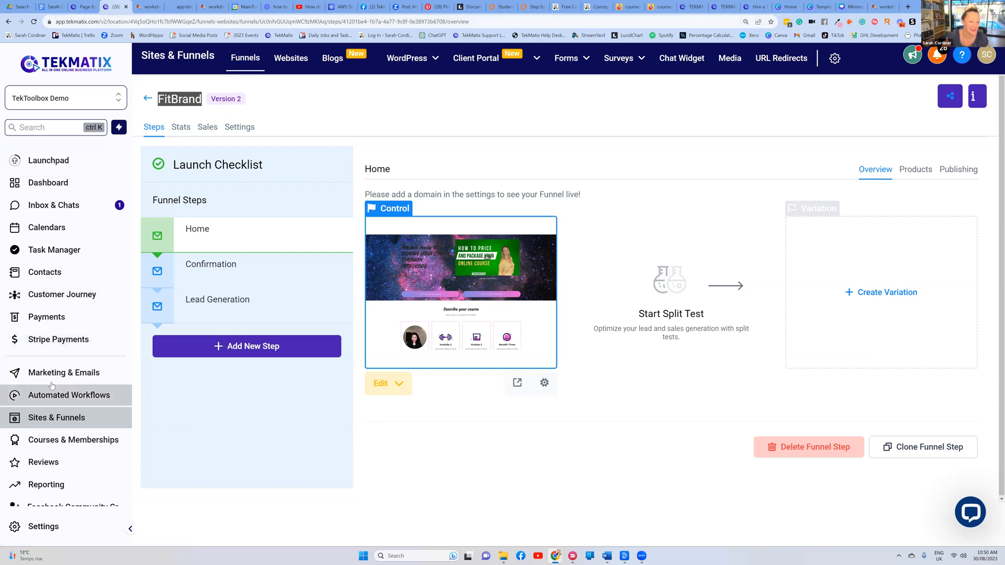
click(59, 437)
mouse_move(293, 57)
click(289, 101)
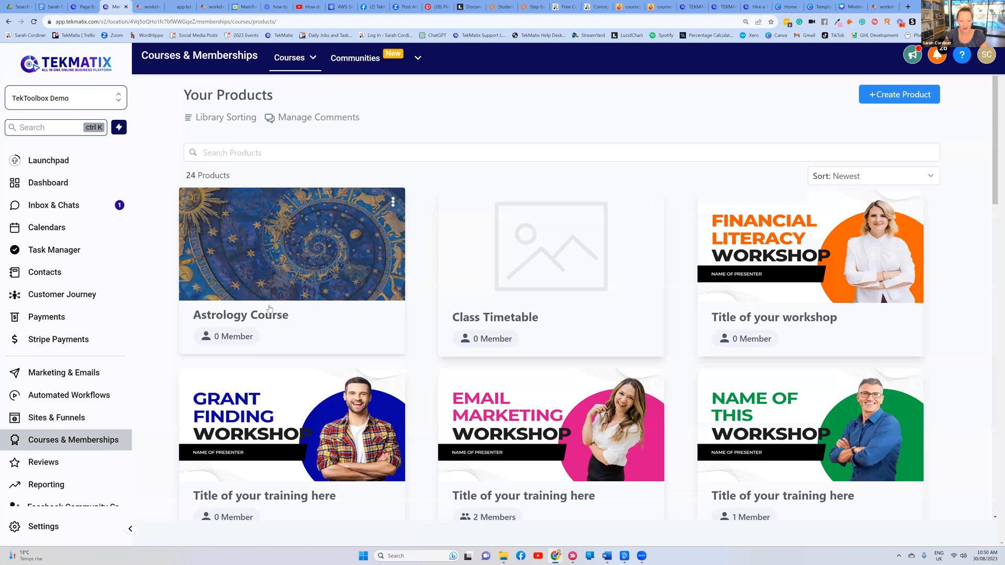
mouse_move(294, 59)
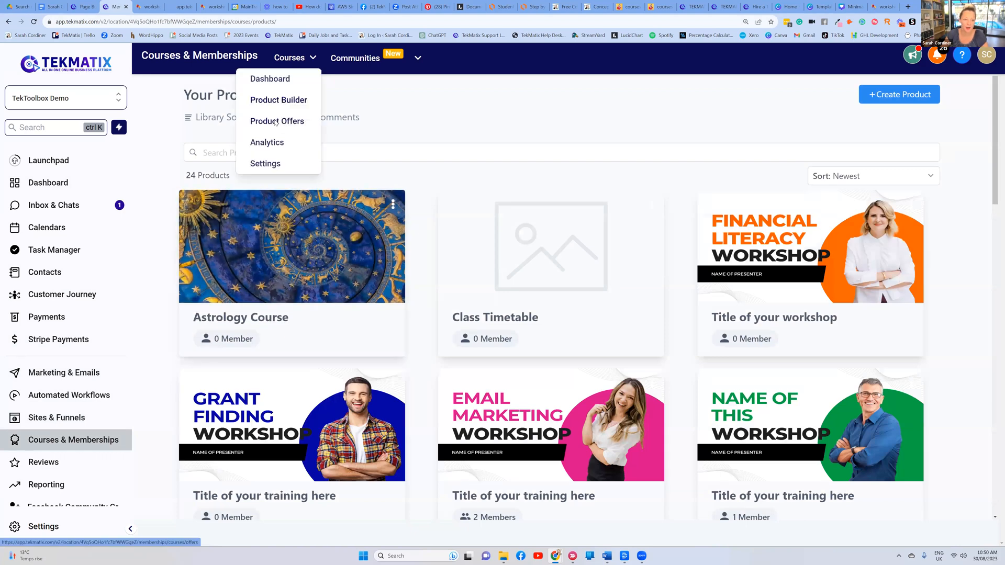
click(275, 123)
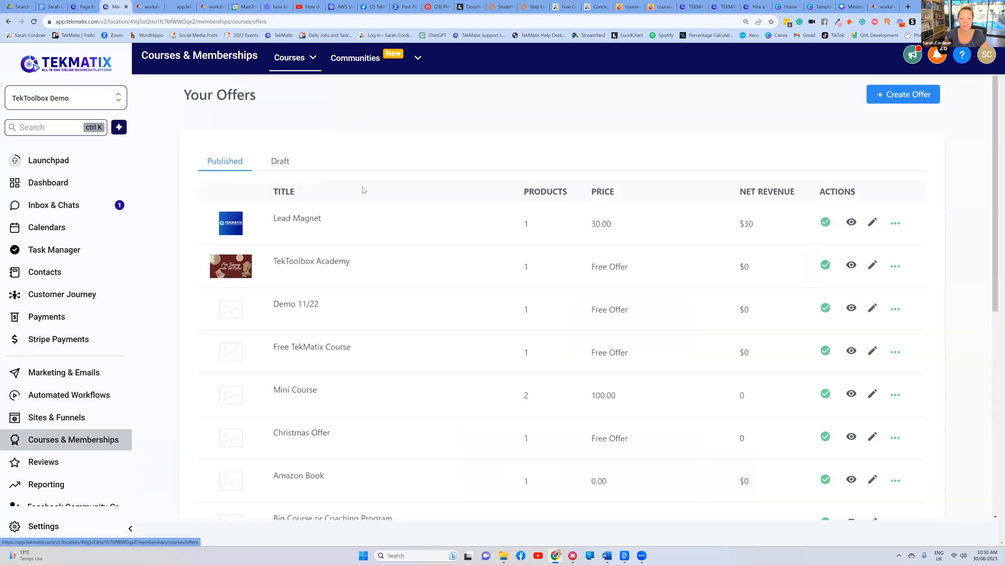
Start a new offer titled 'Astrology Course - PLUS Package' with the Astrology Course product attached
click(873, 94)
click(396, 180)
text(Ast)
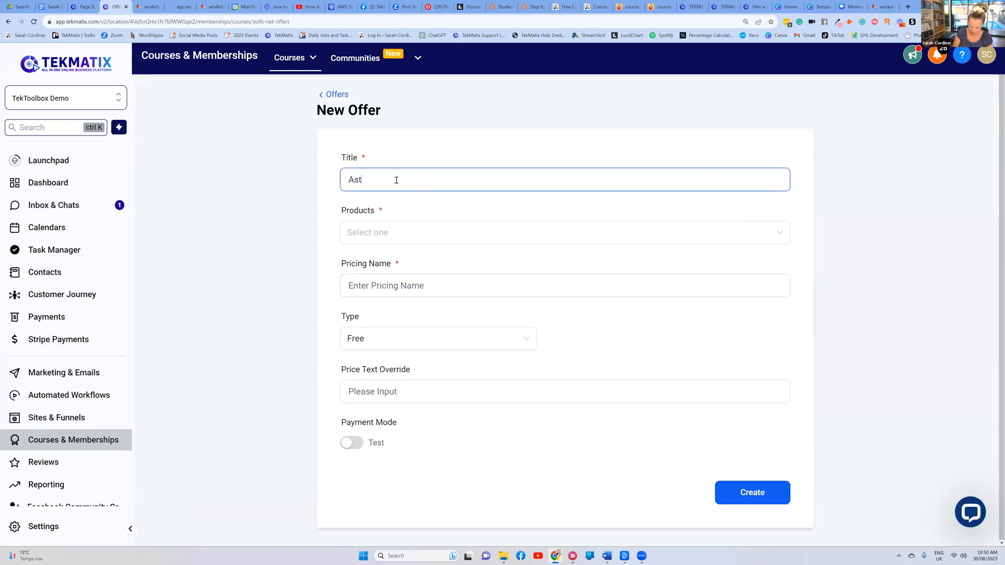
text(rology Course -)
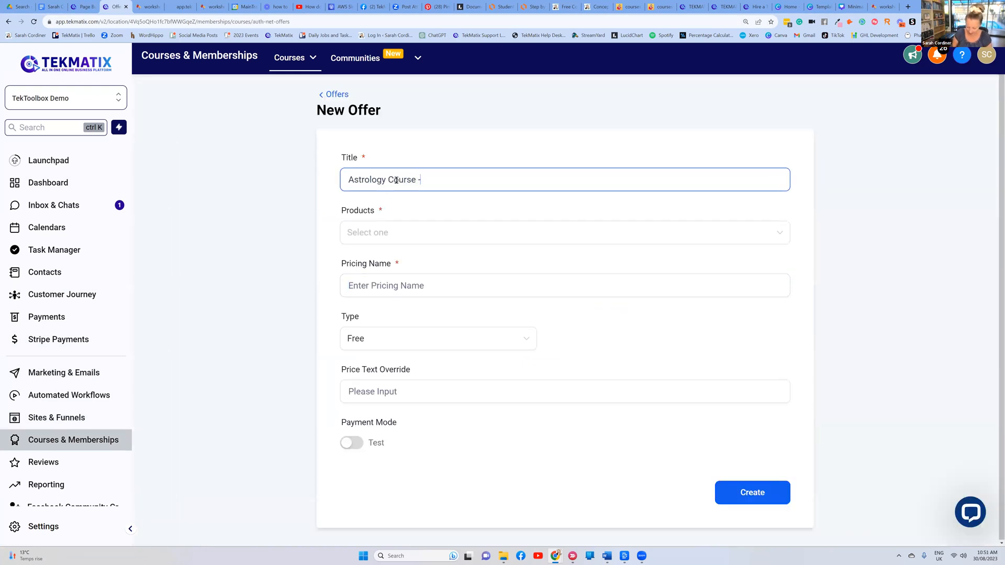
text( PLUS Package)
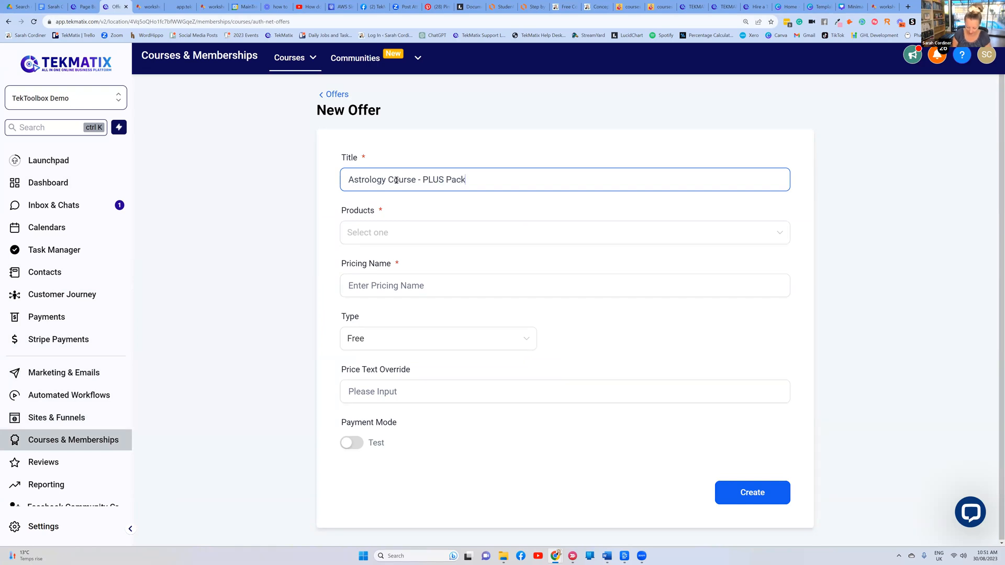
click(417, 231)
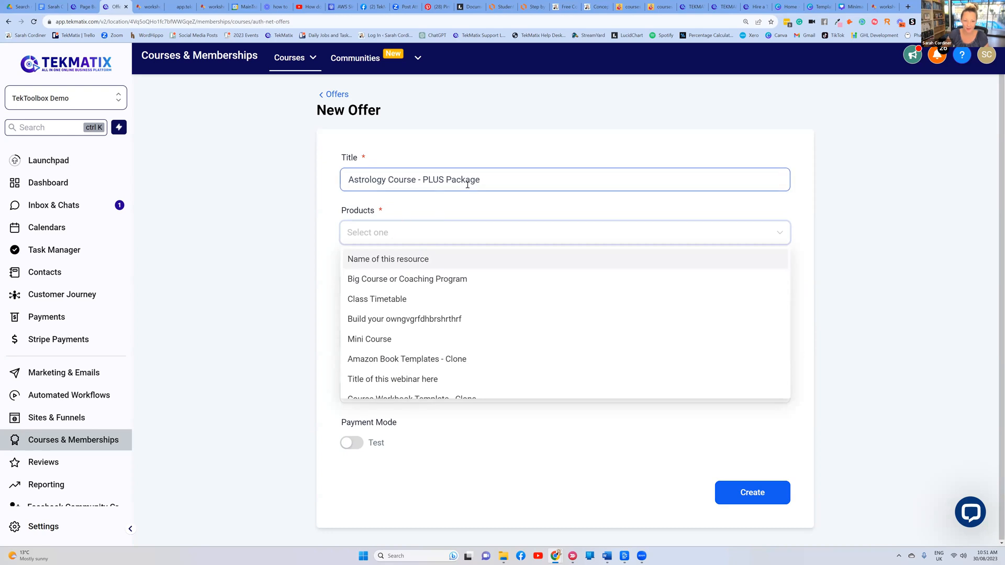
scroll(391, 356, down, 3)
click(386, 302)
click(481, 220)
Reuse the offer title as the pricing name, set a one-time A$997 price, and create the offer
click(401, 285)
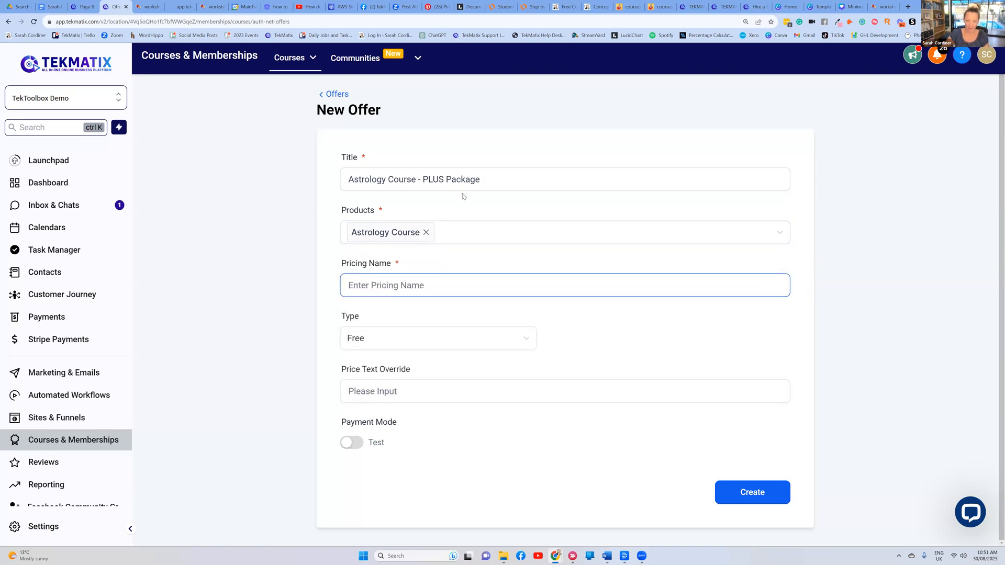
drag(489, 178, 315, 178)
key(ctrl+c)
click(347, 285)
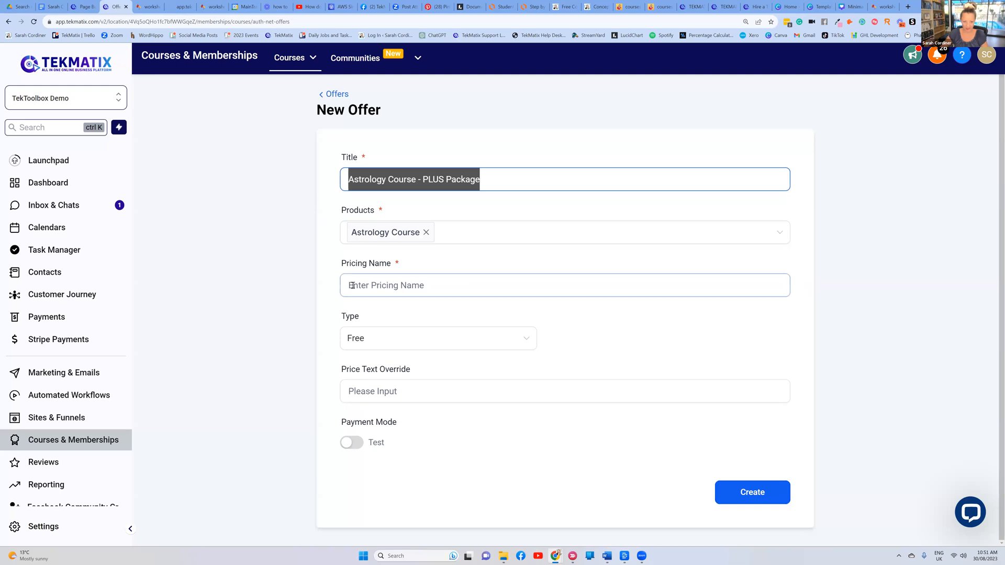
key(ctrl+v)
click(391, 340)
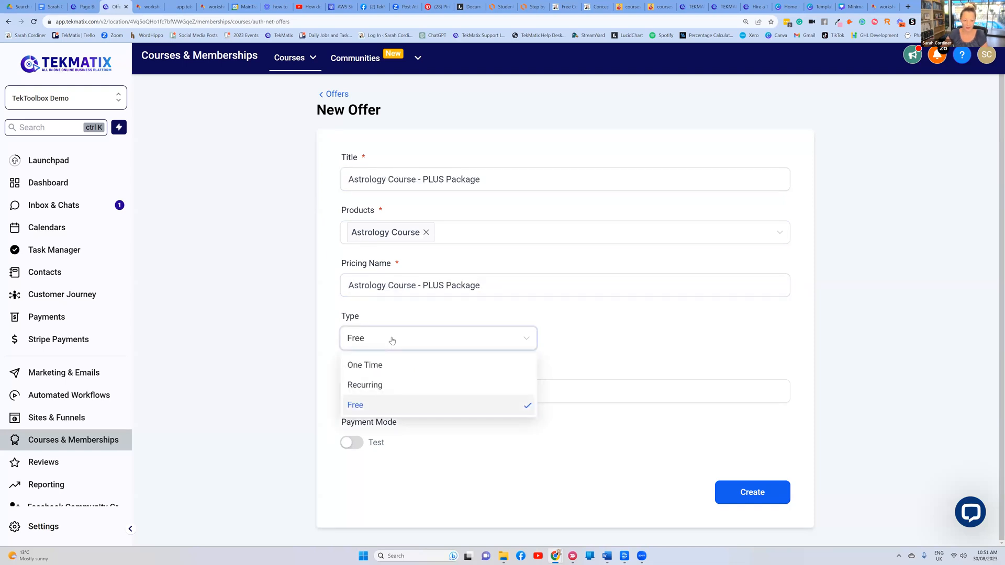
click(393, 365)
click(600, 336)
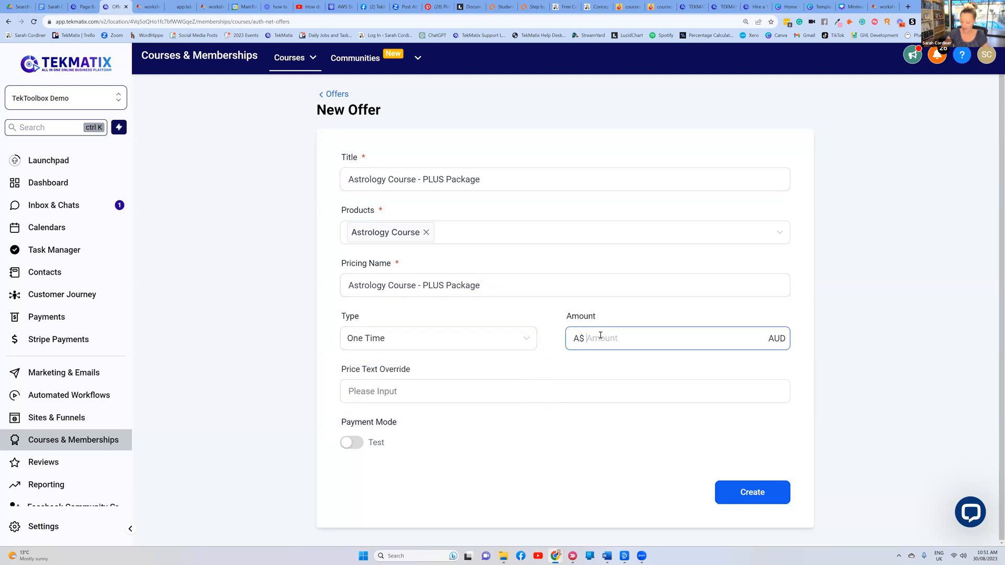
text(997)
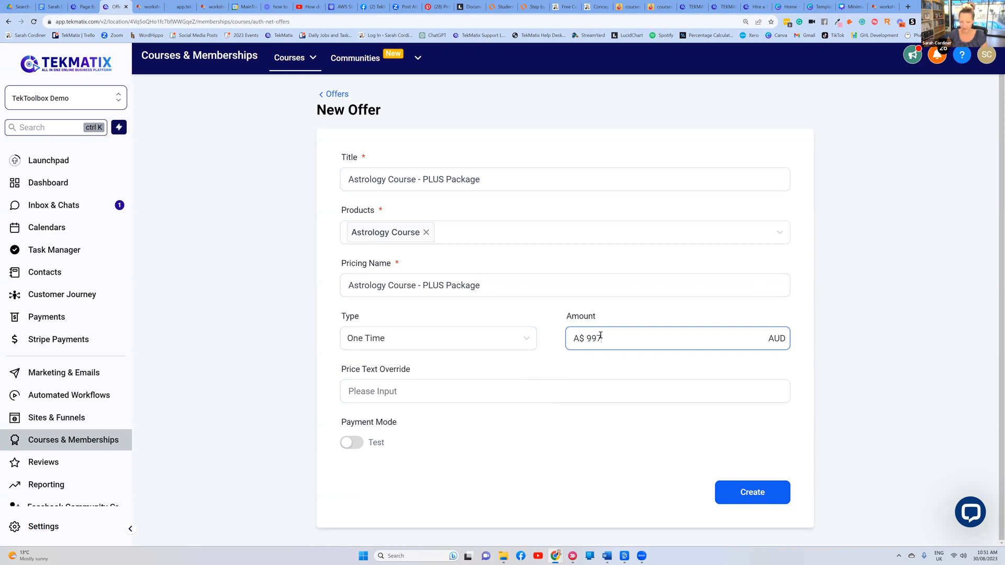
click(620, 308)
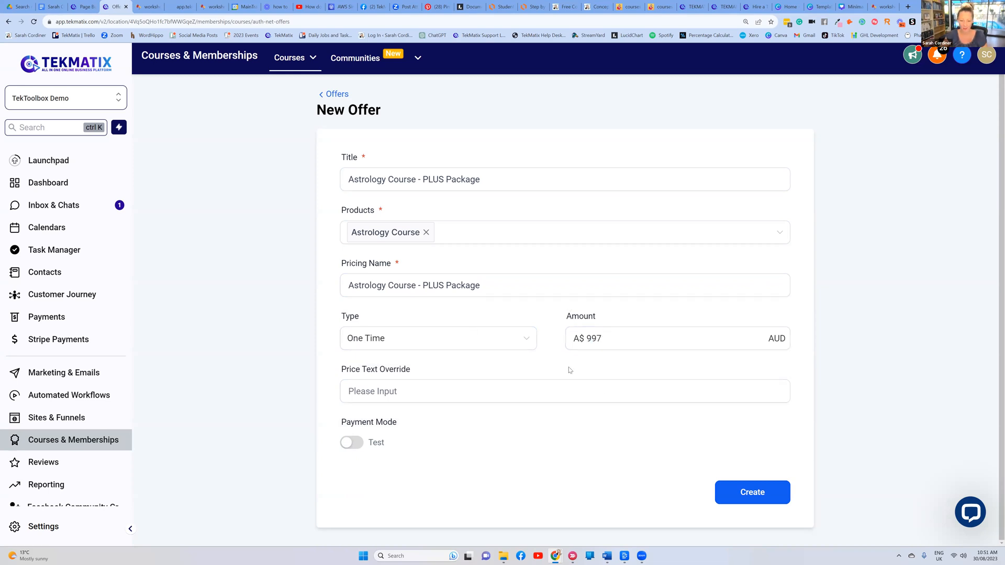
click(765, 492)
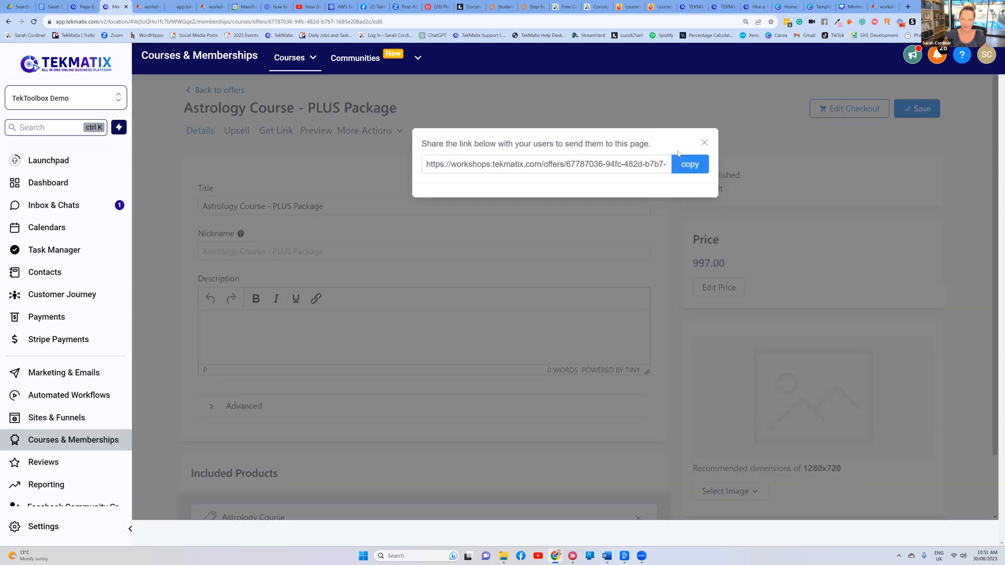
Copy the PLUS Package offer's checkout link and return to the landing page editor
click(689, 164)
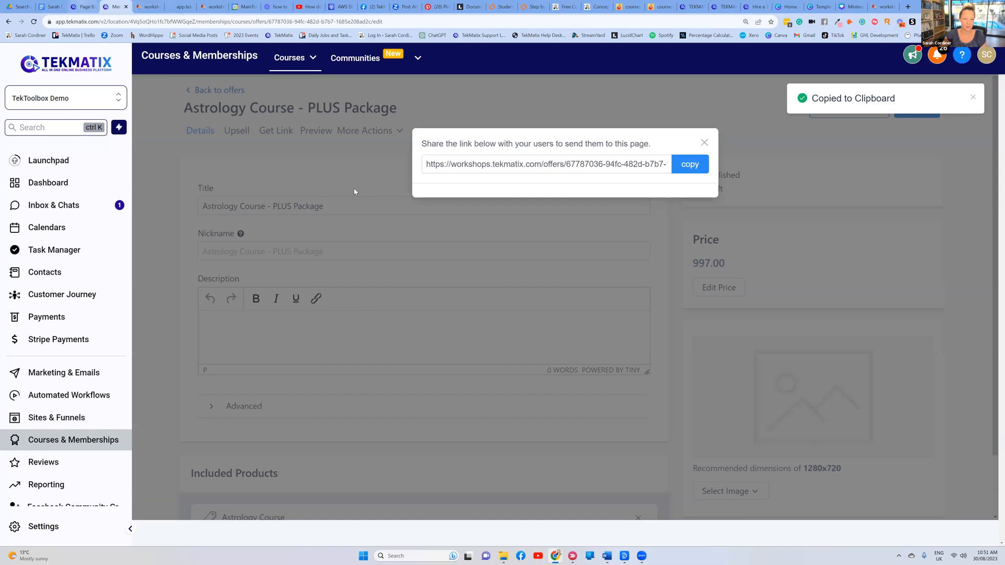
click(84, 6)
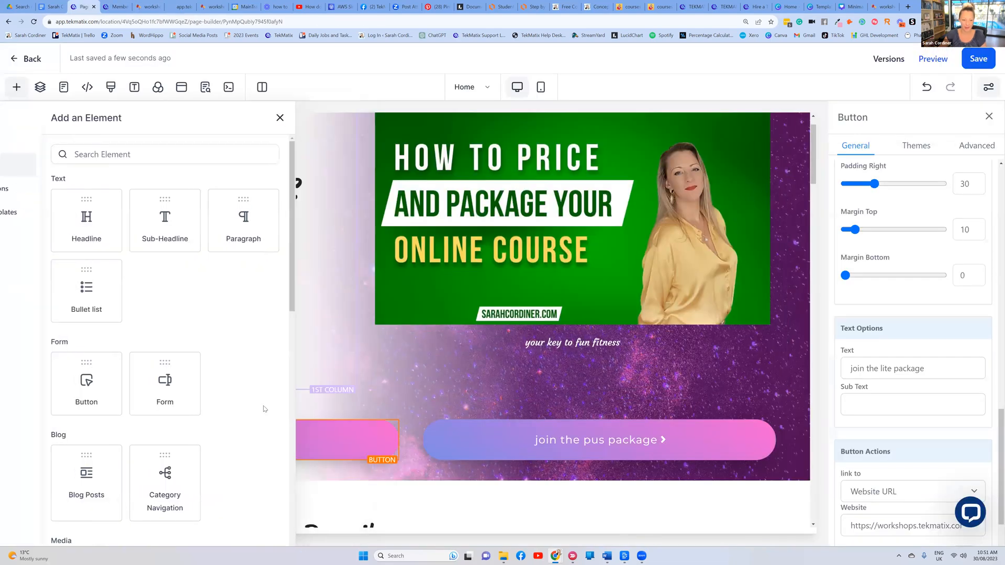
Label the second hero button 'join the plus package', link it to the PLUS offer, and save
click(590, 441)
click(886, 369)
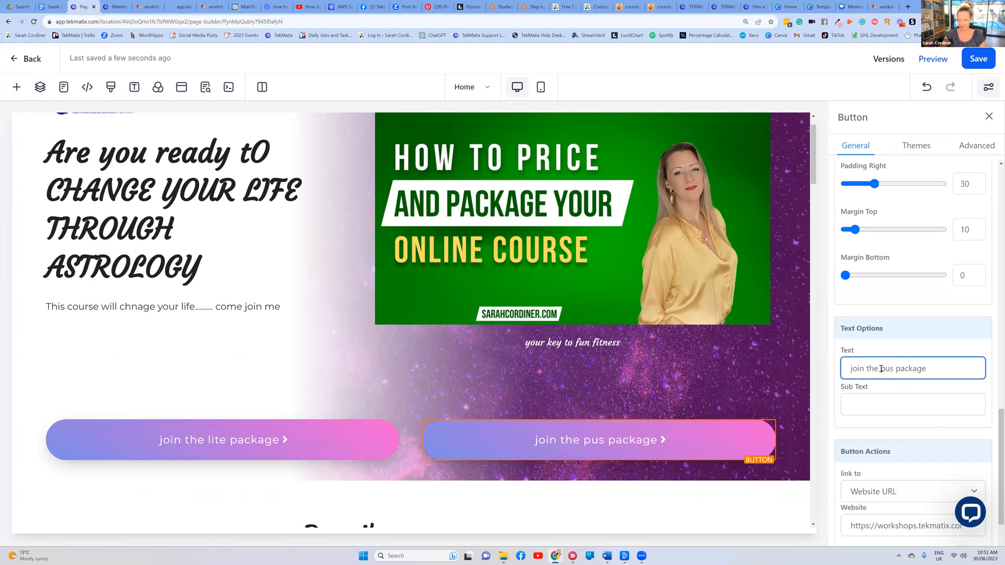
text(l)
scroll(885, 469, down, 2)
click(885, 458)
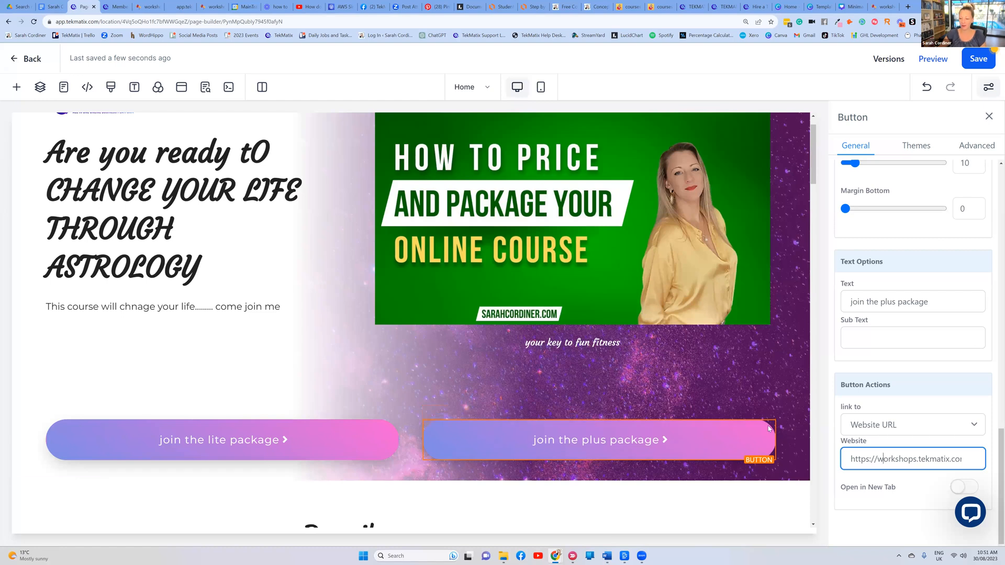
scroll(785, 432, down, 2)
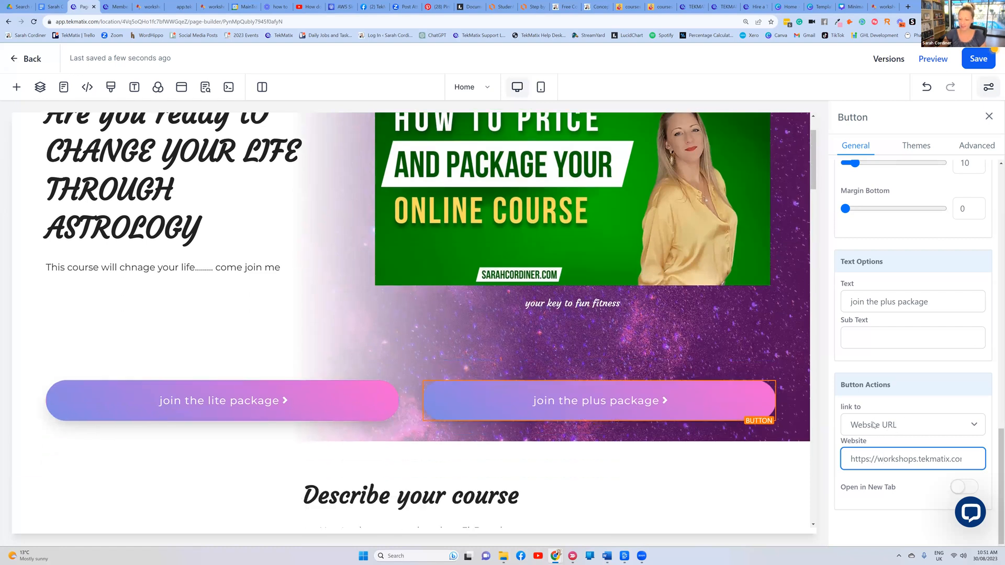
key(ctrl+a)
key(BackSpace)
key(ctrl+v)
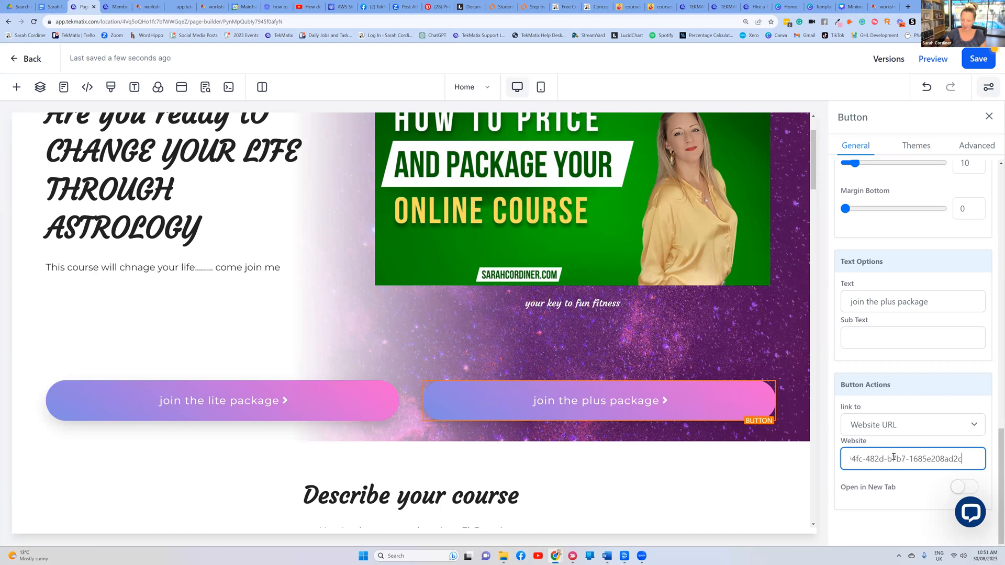
click(977, 60)
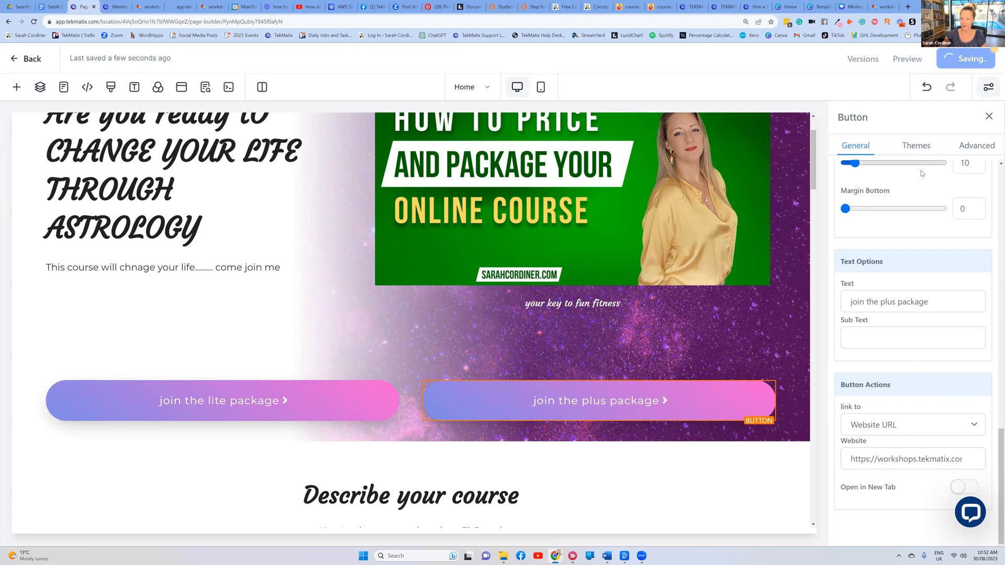
Publish and save the PLUS Package offer
click(115, 7)
click(703, 145)
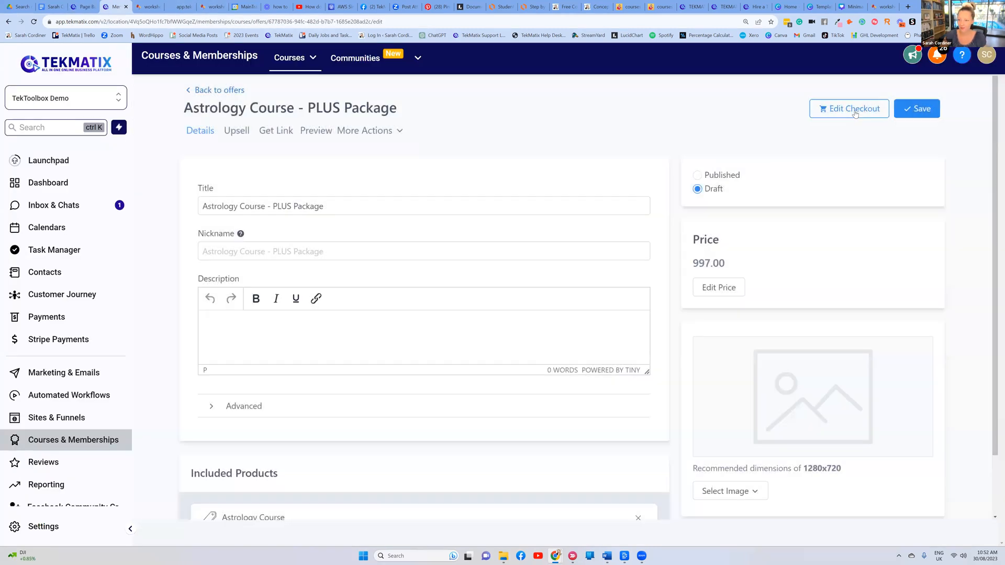
click(924, 109)
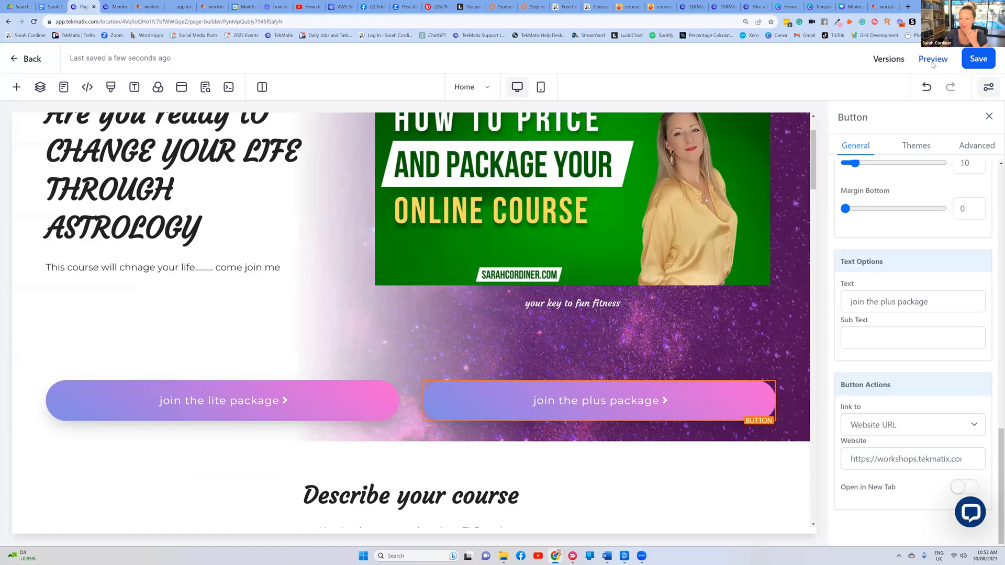
Preview the landing page and confirm the plus button opens the AU$997 checkout
click(933, 59)
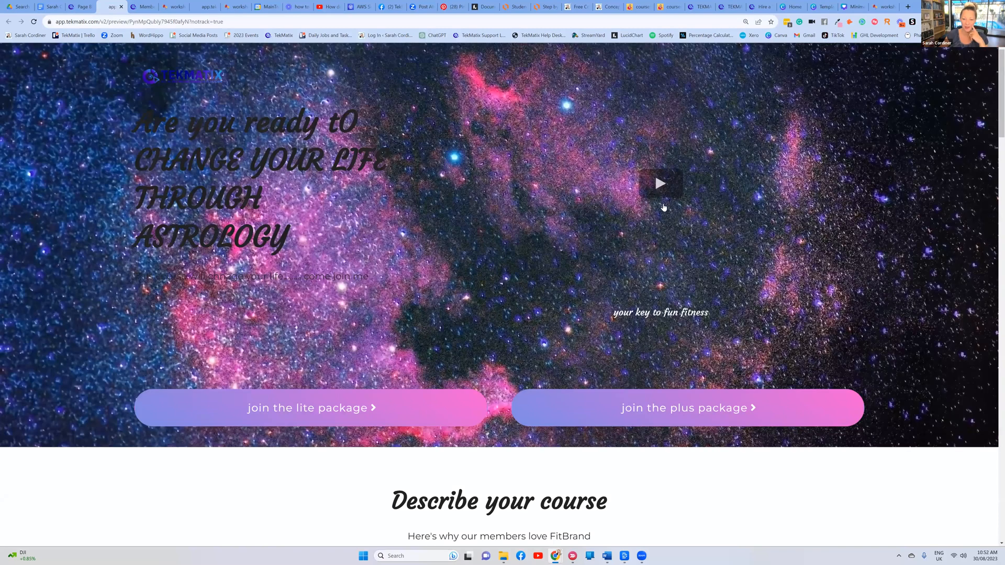
scroll(664, 208, down, 4)
click(664, 208)
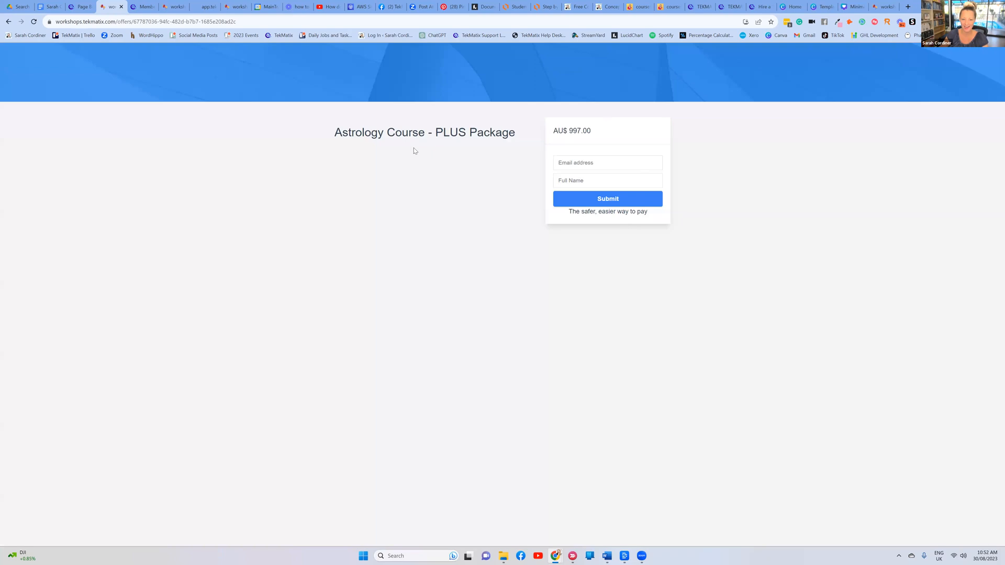
drag(618, 132, 552, 162)
click(528, 246)
click(7, 22)
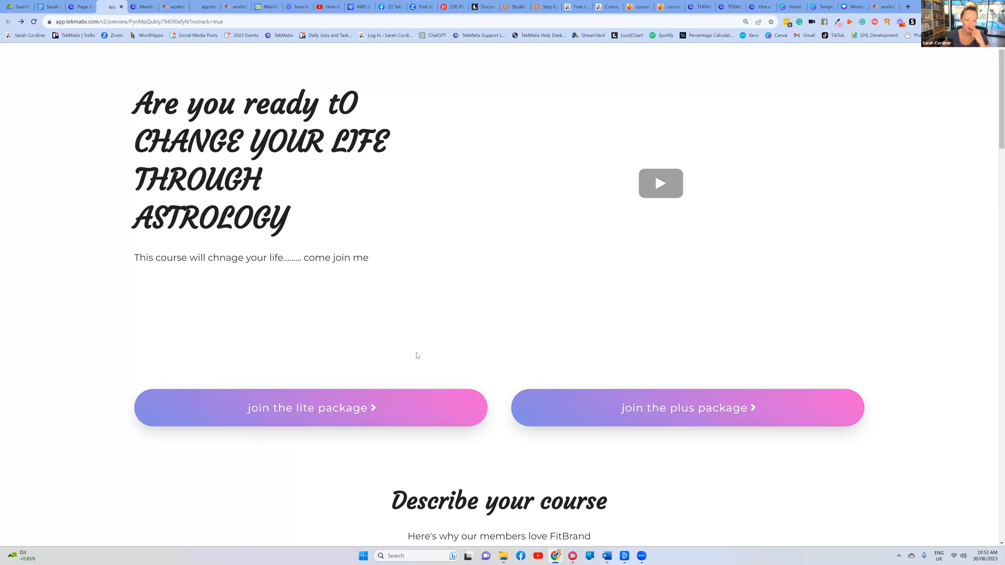
Confirm the lite package button opens the AU$250 checkout
scroll(417, 356, down, 3)
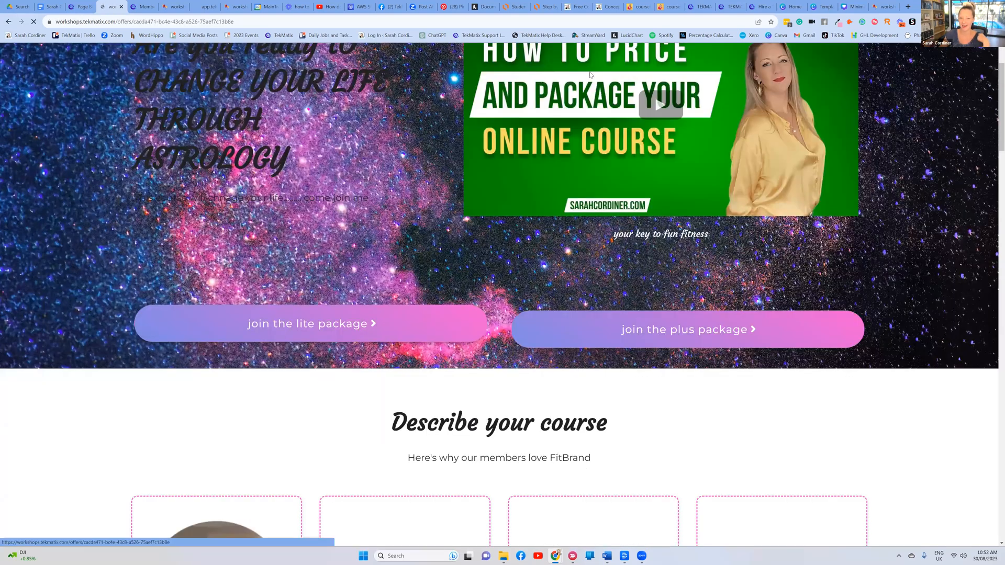
click(312, 323)
drag(592, 73, 552, 73)
click(745, 112)
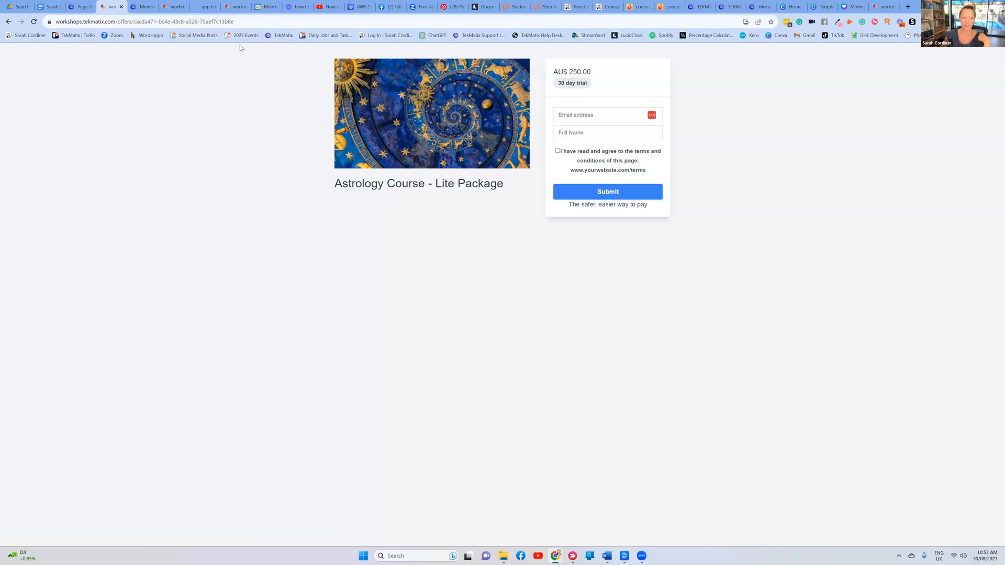
click(547, 7)
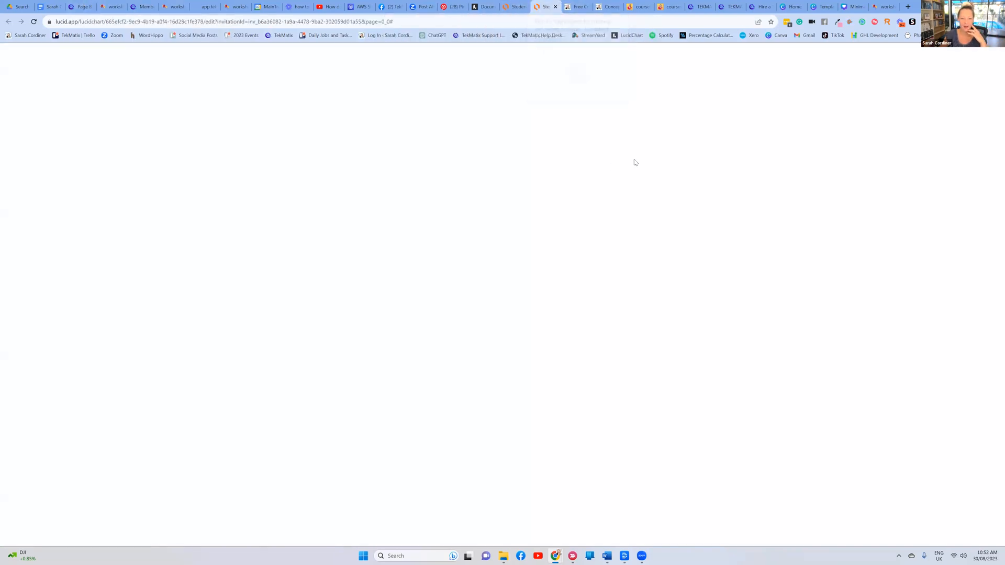
Walk through the diagram's course, settings, offer and sales page steps, then return to the funnel overview
scroll(630, 160, up, 3)
click(564, 137)
click(562, 223)
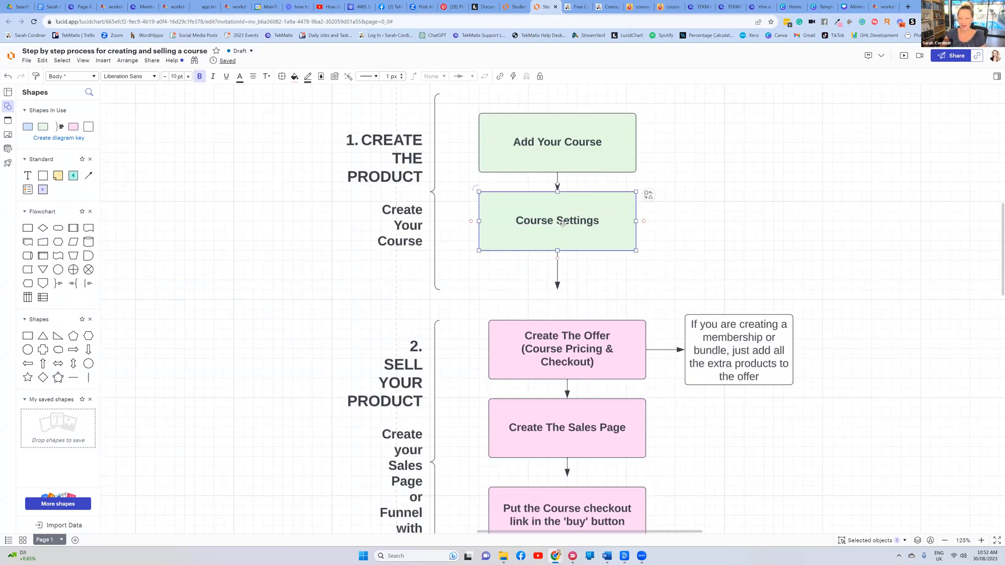
scroll(562, 223, down, 3)
click(563, 237)
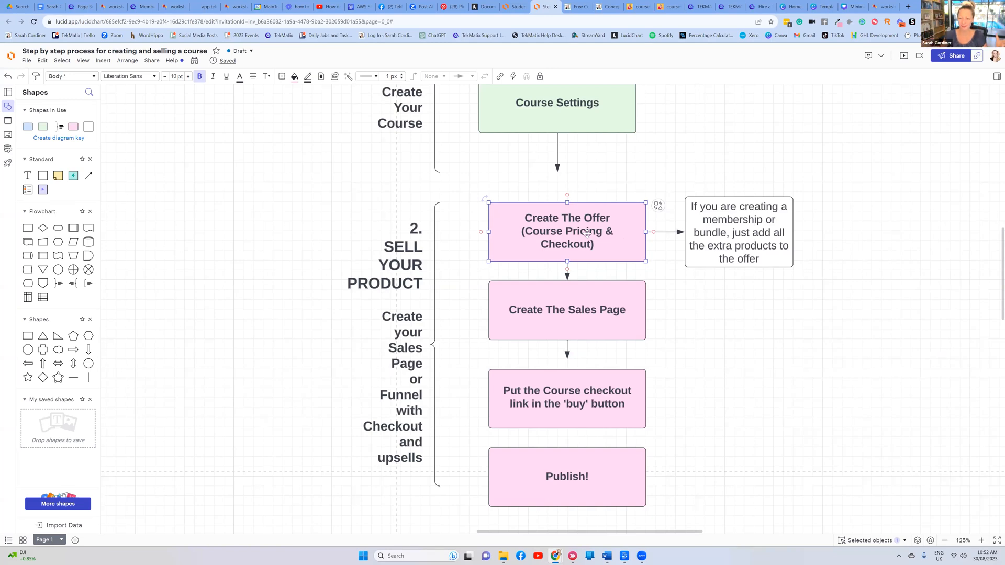
click(582, 308)
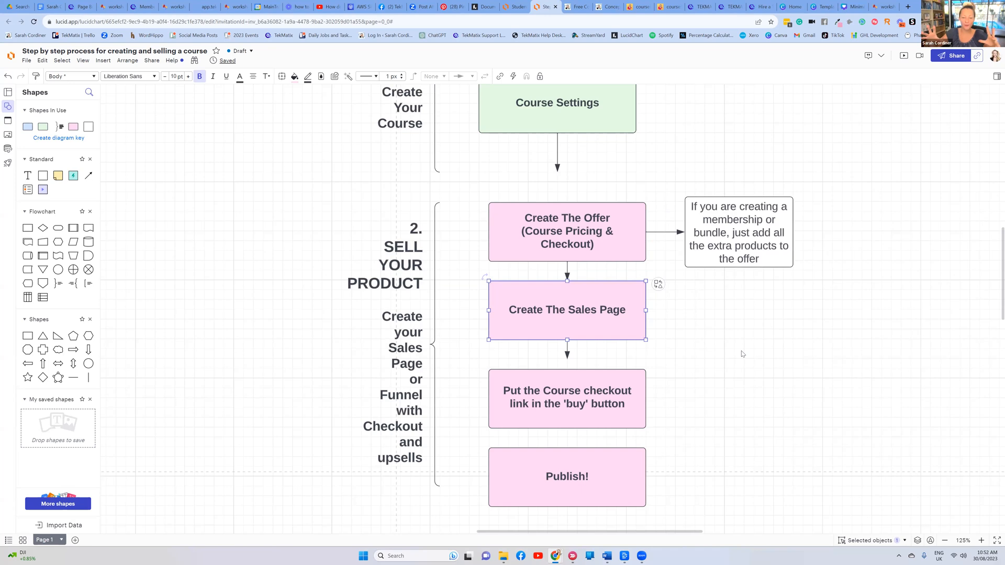
click(83, 5)
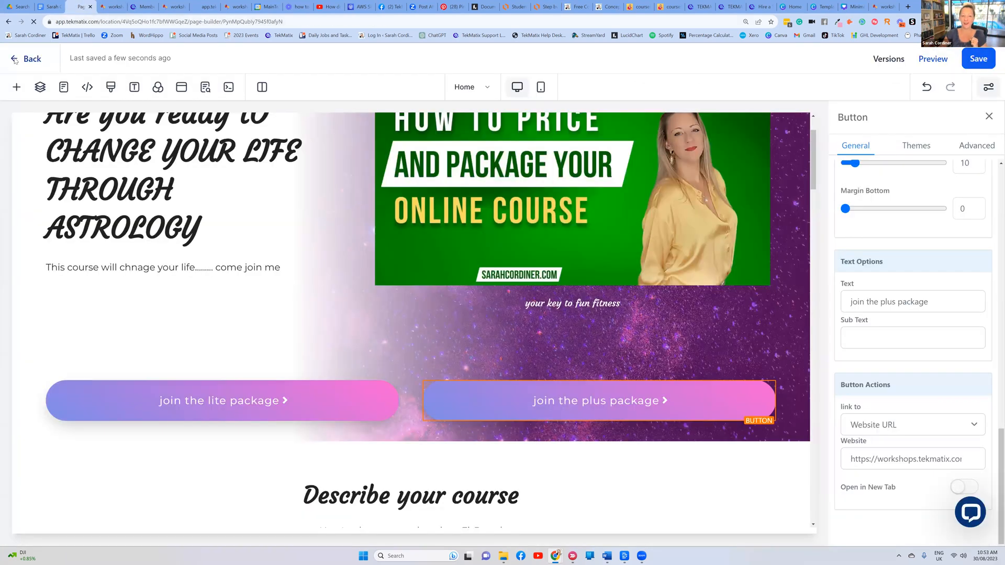
click(14, 59)
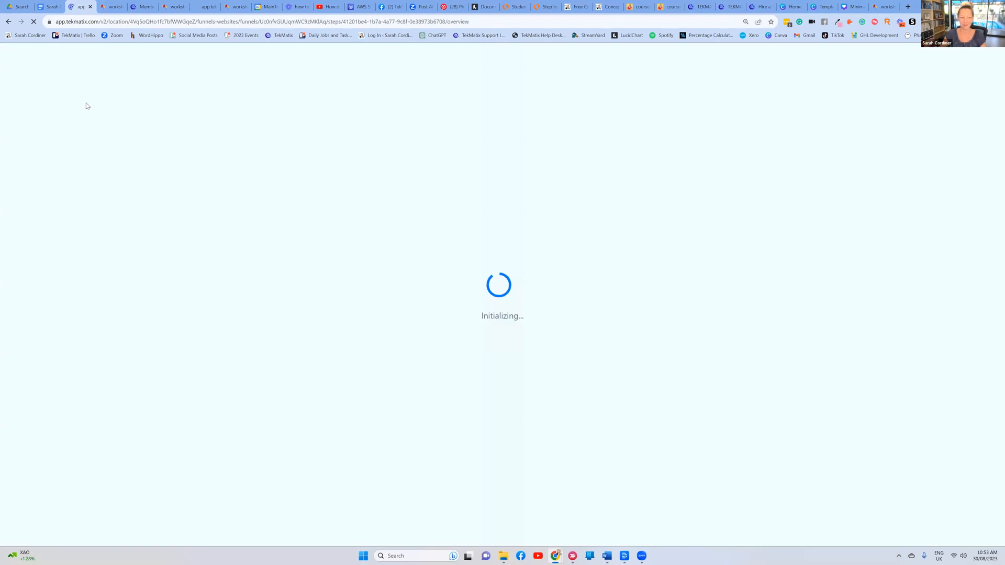
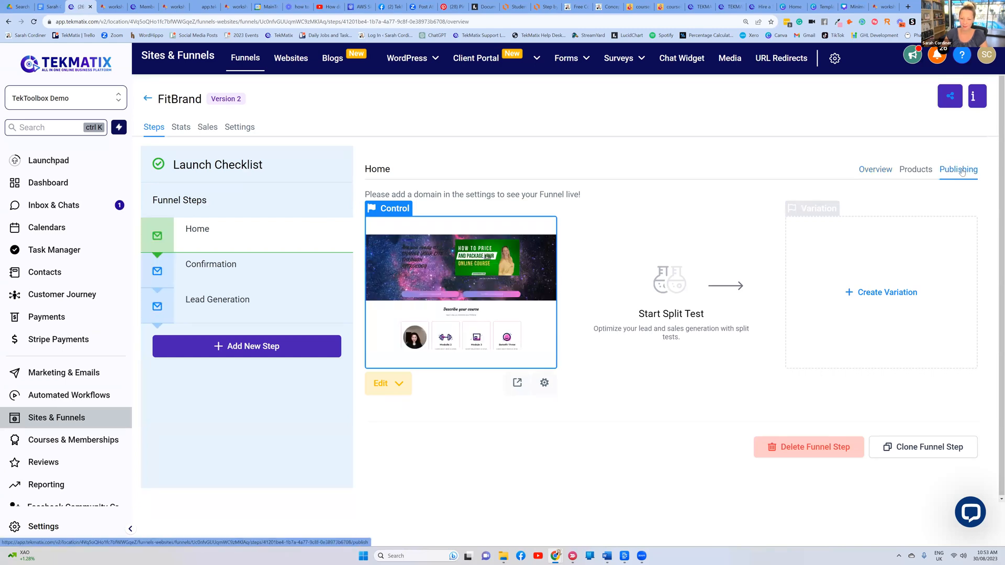
Rename the first funnel step 'Astrology Course with' plus the host's name, set path /astrology, and update it
click(959, 170)
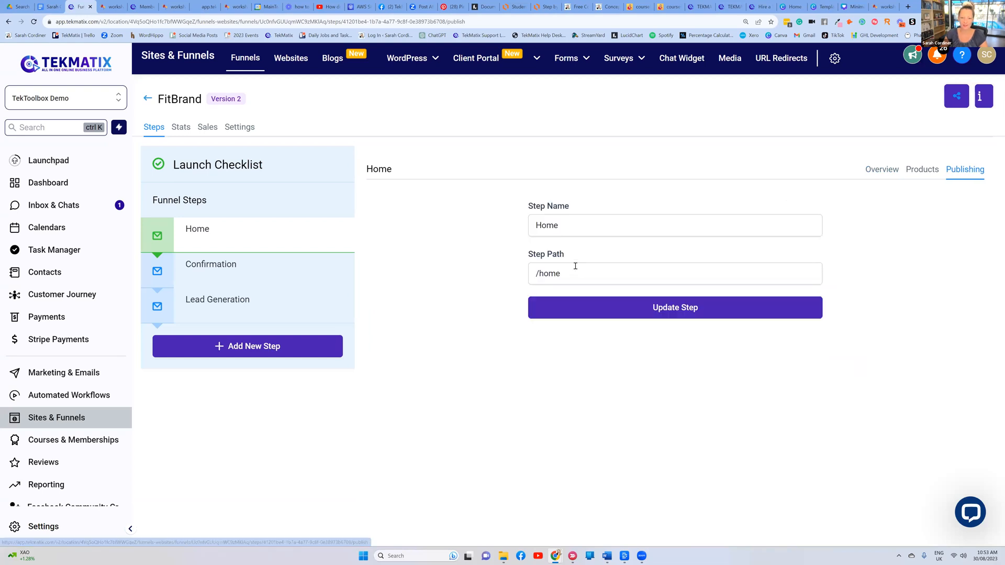
double_click(530, 225)
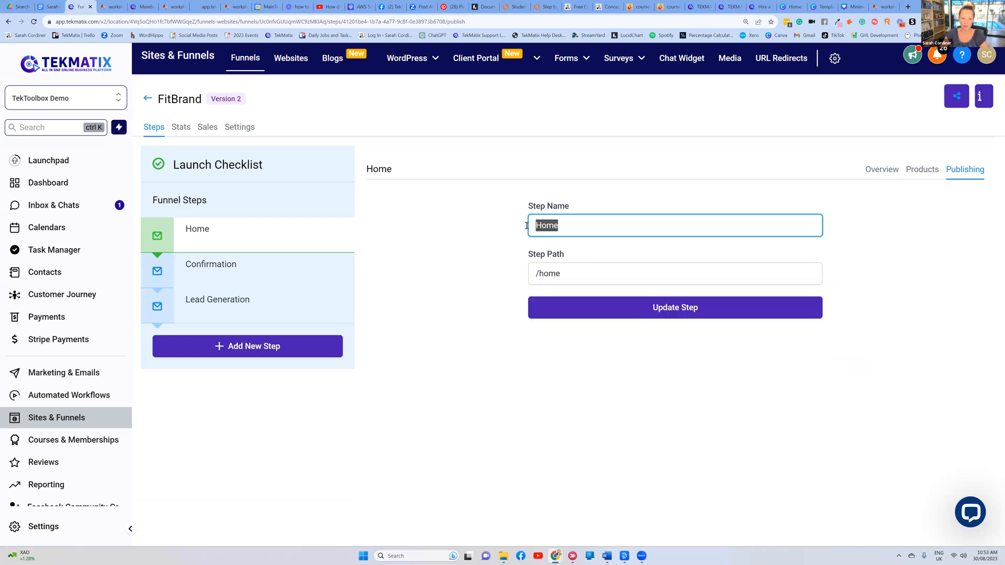
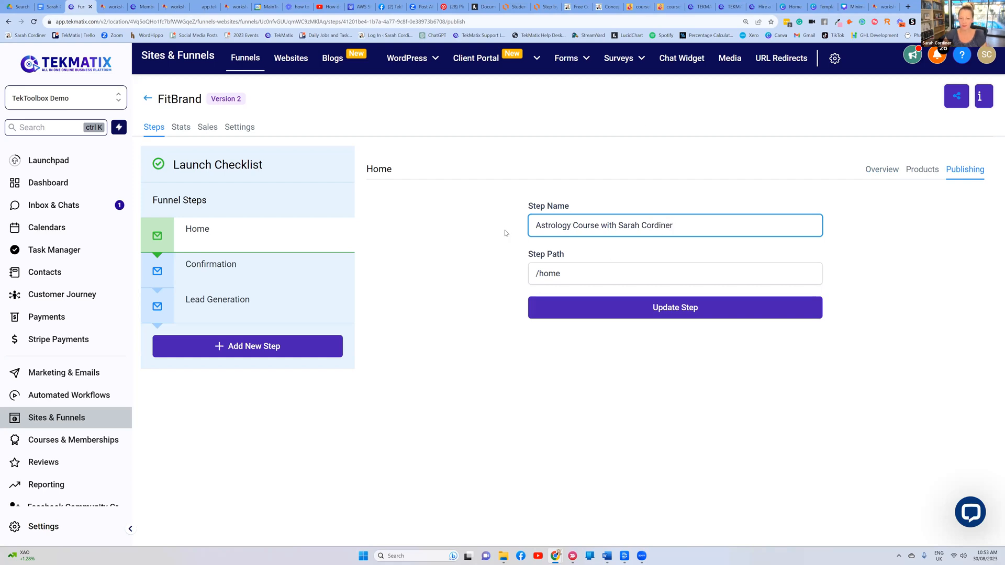
click(573, 270)
key(BackSpace)
key(BackSpace)
key(BackSpace)
key(BackSpace)
text(astrology)
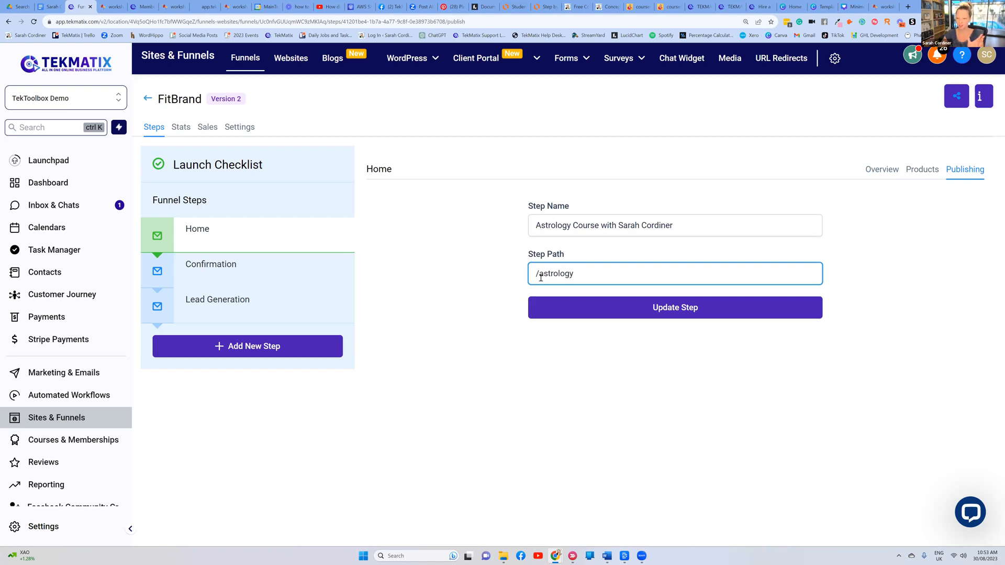
click(694, 309)
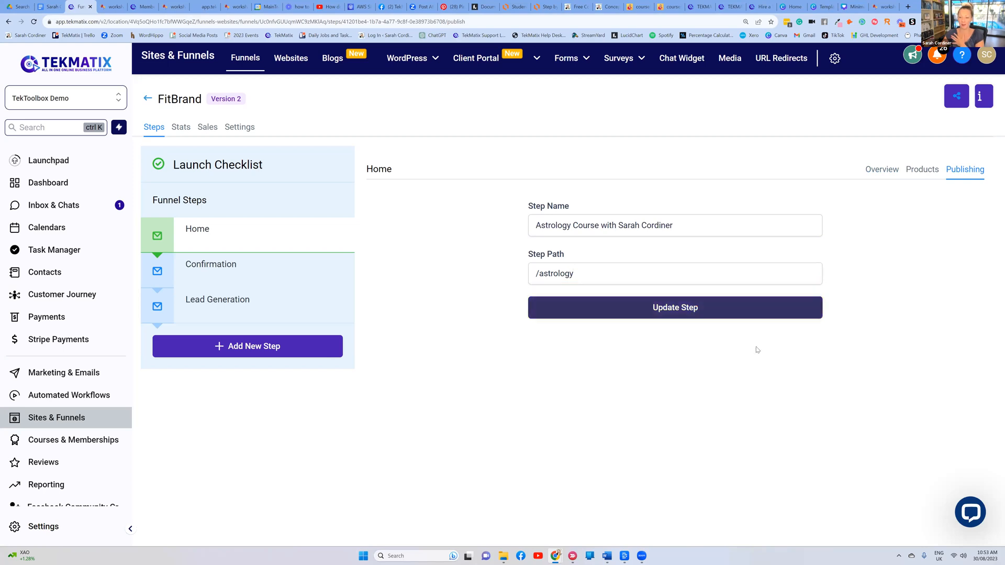
Rename the funnel 'Astrology course with' plus the host's name and set its domain to learn.tekmatix.com
click(260, 228)
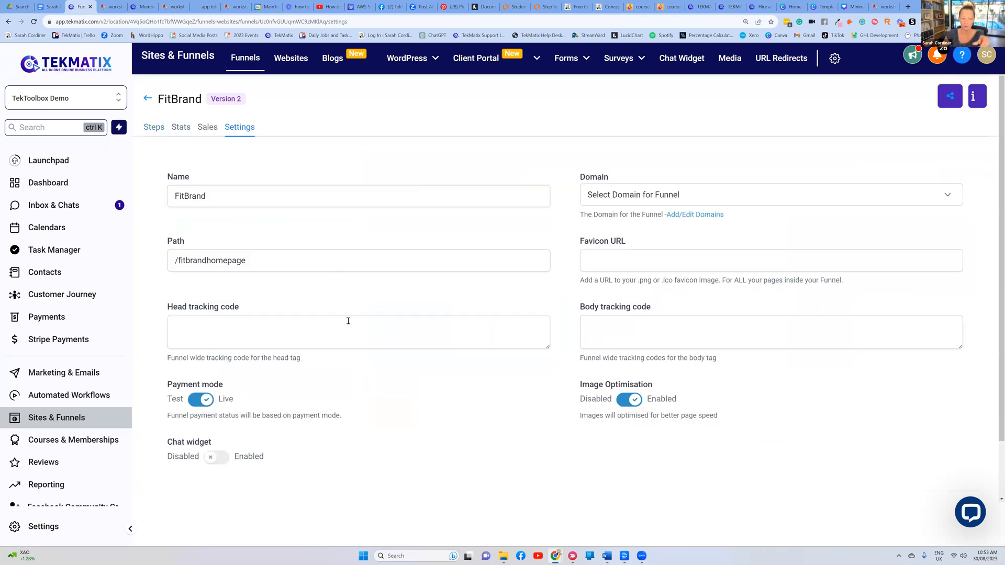
click(222, 196)
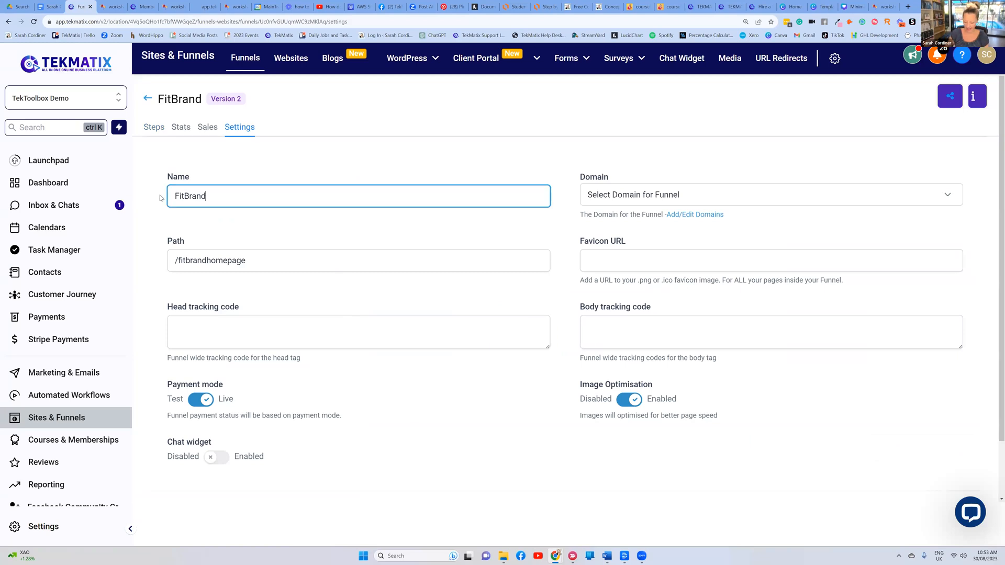
key(ctrl+a)
key(BackSpace)
text(Astrology)
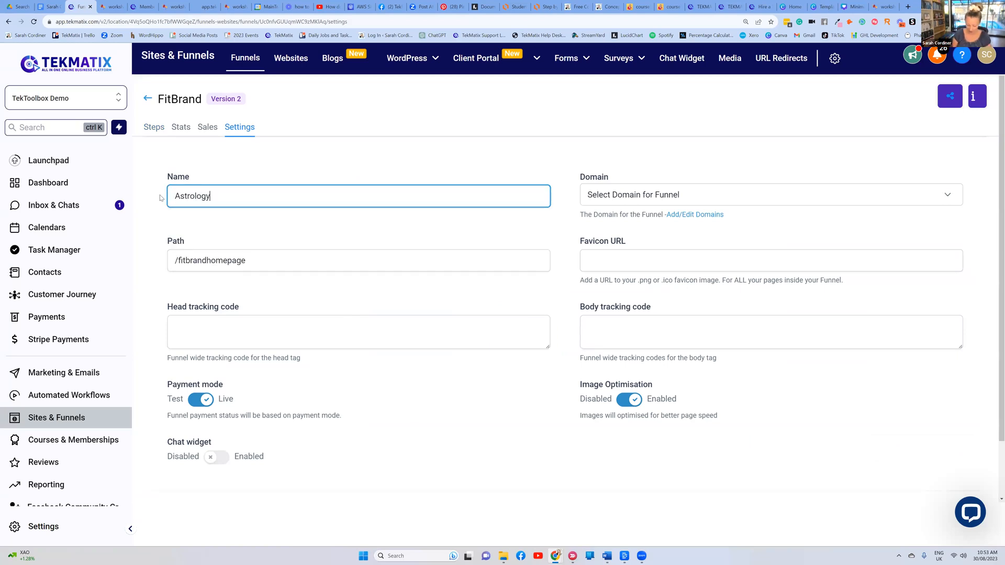
text( course with sarah)
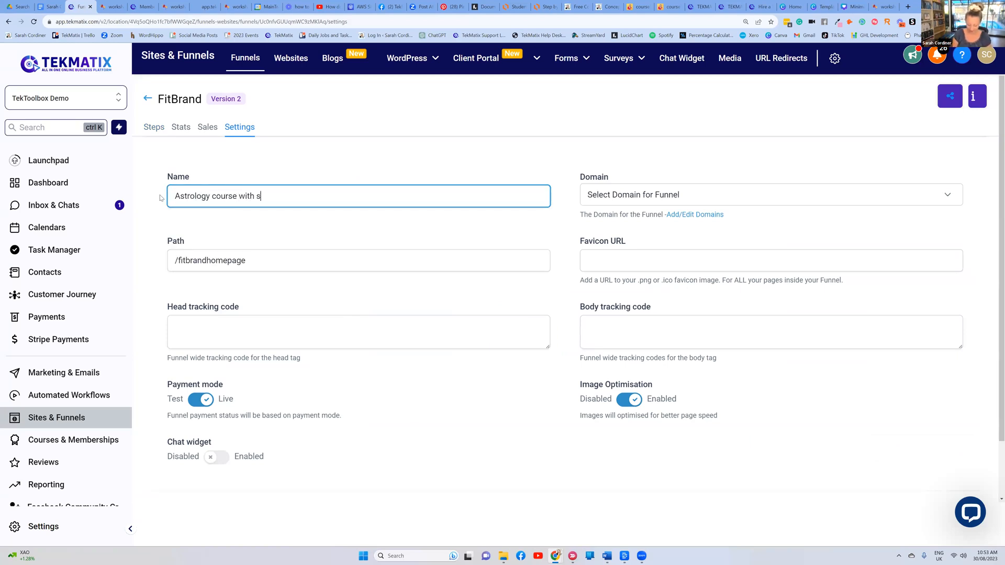
click(663, 198)
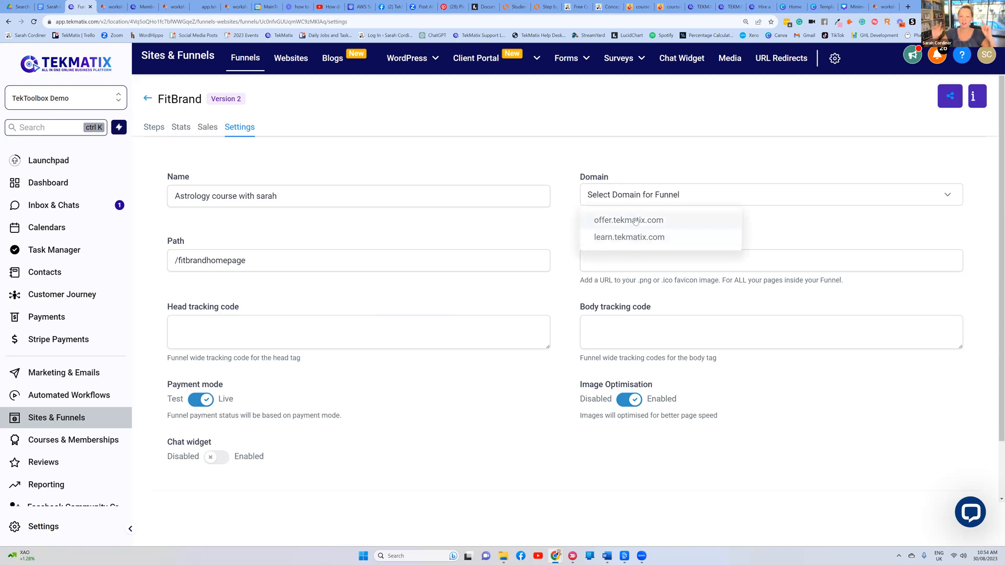
click(634, 238)
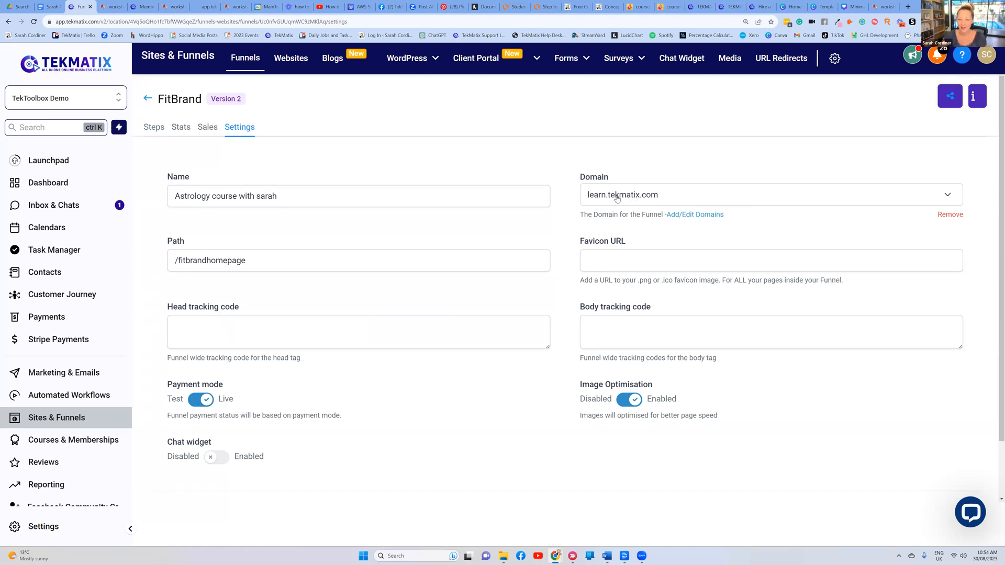
click(618, 199)
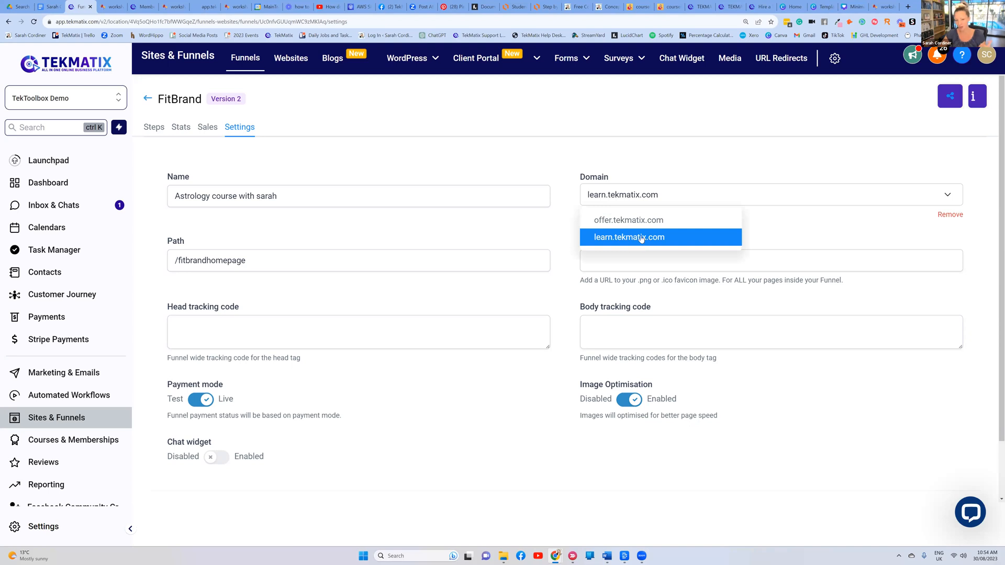
click(612, 239)
Change the funnel path to /astrologycourse, save the settings, and dismiss the path-conflict alert
drag(260, 262, 178, 262)
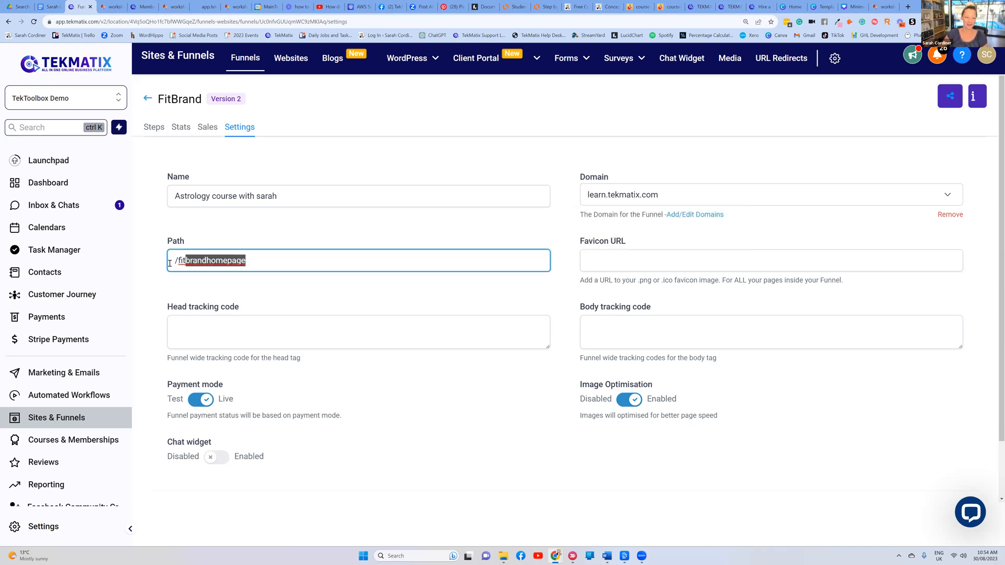
key(BackSpace)
text(astr)
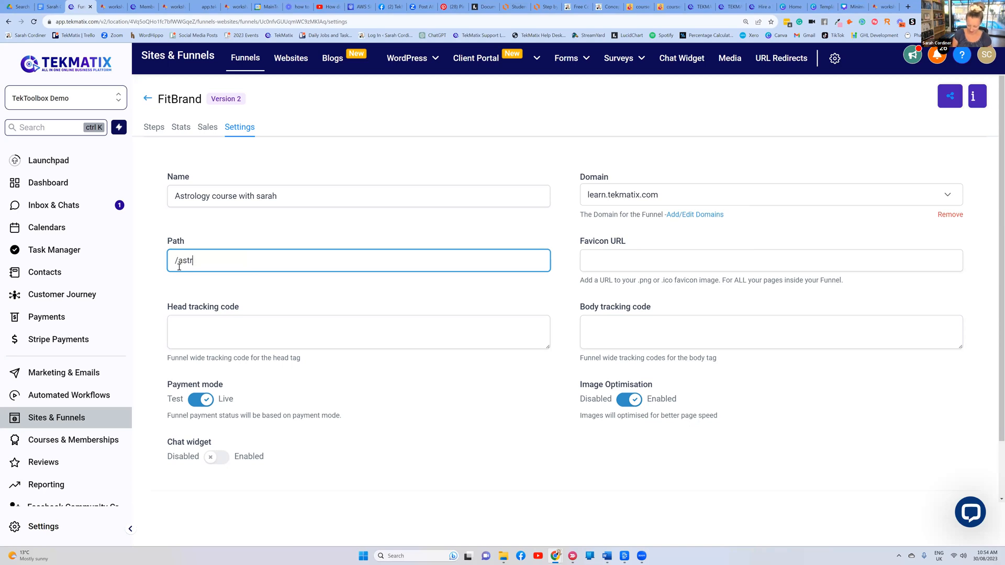
text(ologycourse)
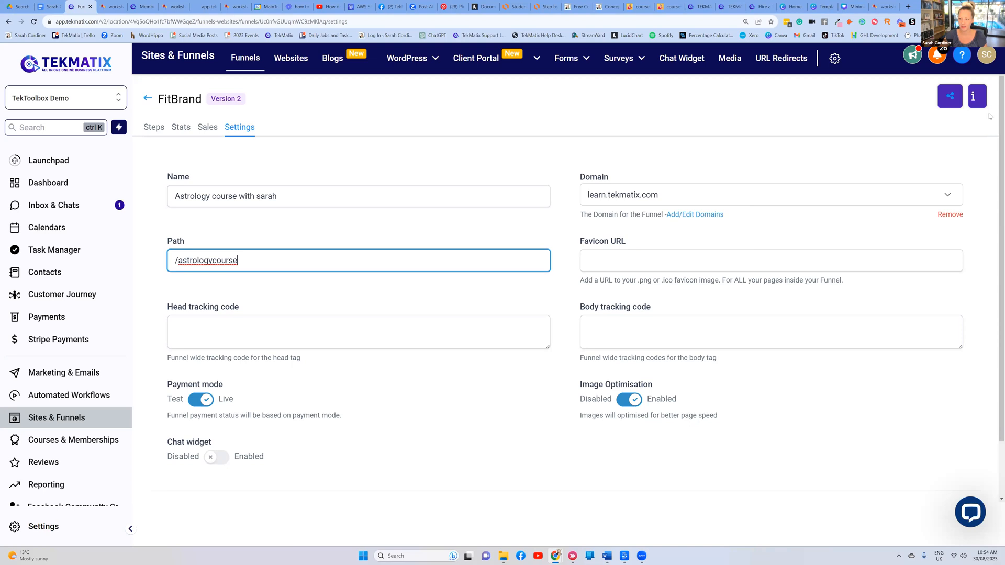
scroll(392, 342, down, 2)
click(958, 453)
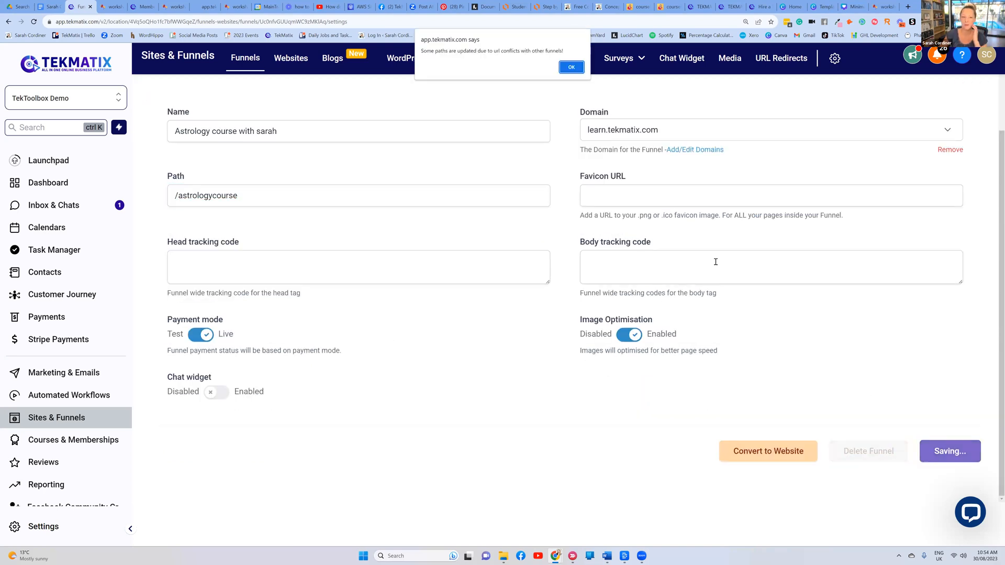
key(Return)
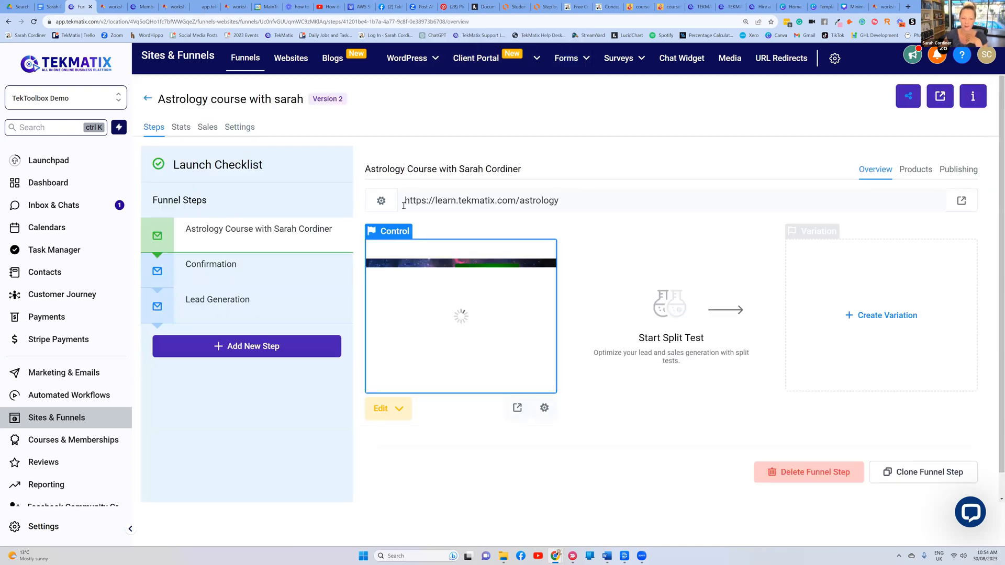
drag(403, 205, 644, 291)
click(623, 172)
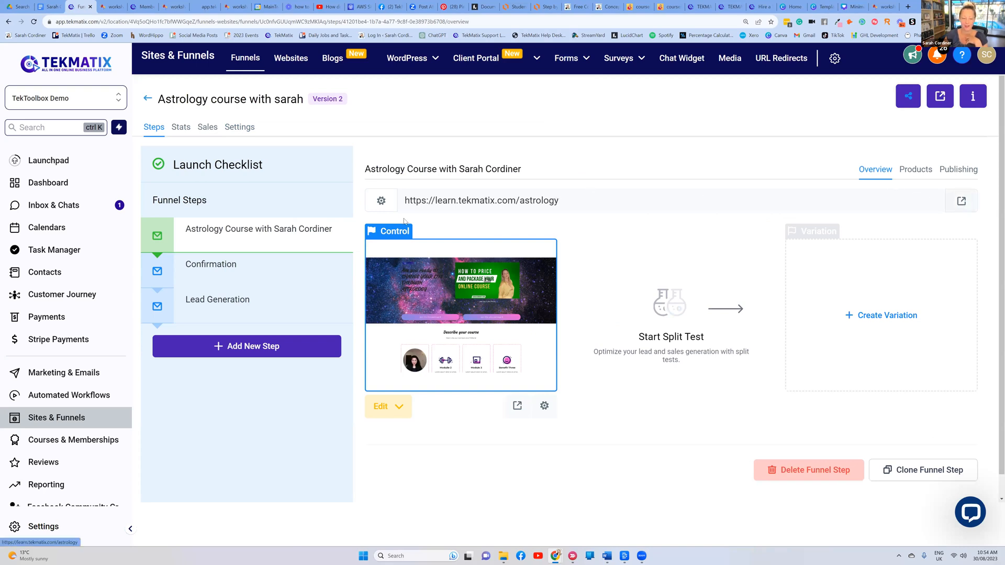
click(961, 200)
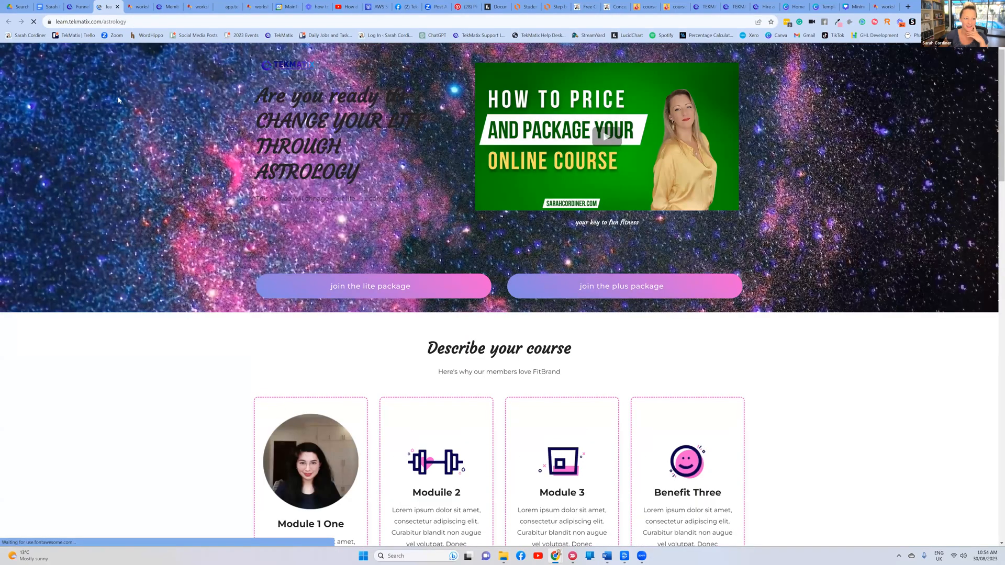
click(201, 24)
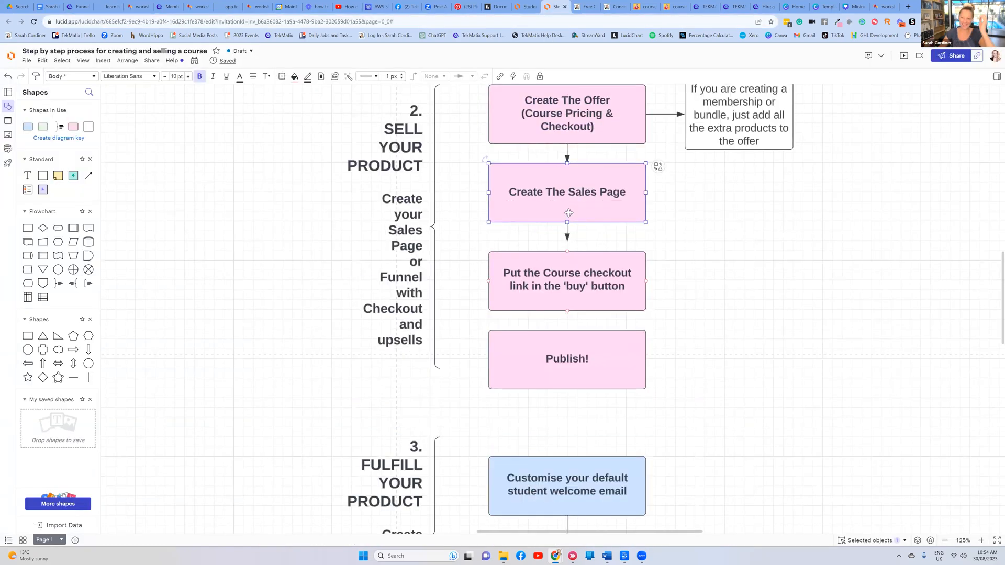
Review the Publish! stage of the course-creation flowchart, then return to the astrology funnel
click(533, 262)
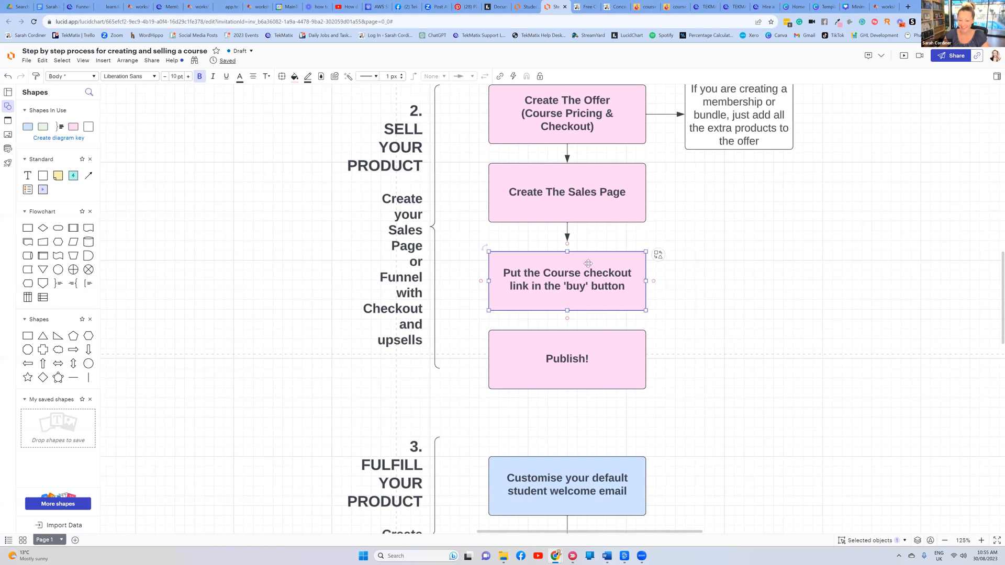
scroll(586, 262, down, 1)
click(572, 308)
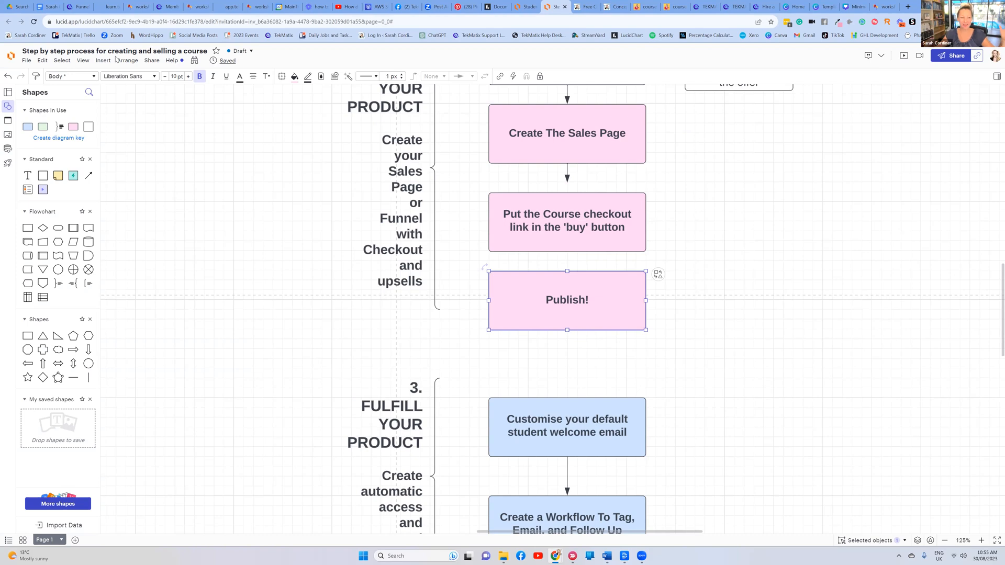
click(67, 9)
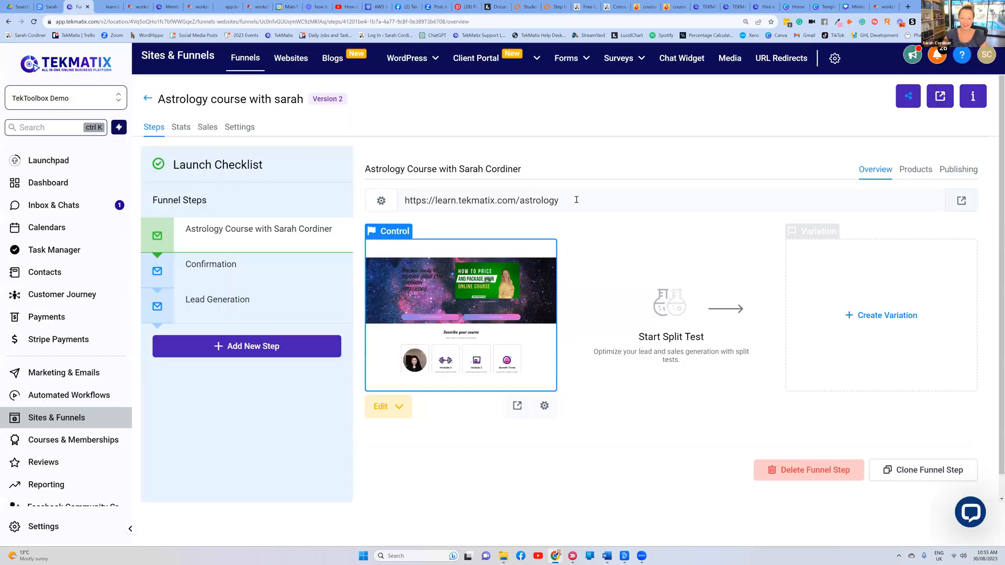
Switch to the Facebook 'How to create an online course or membership' event page and close the chat popup
click(594, 162)
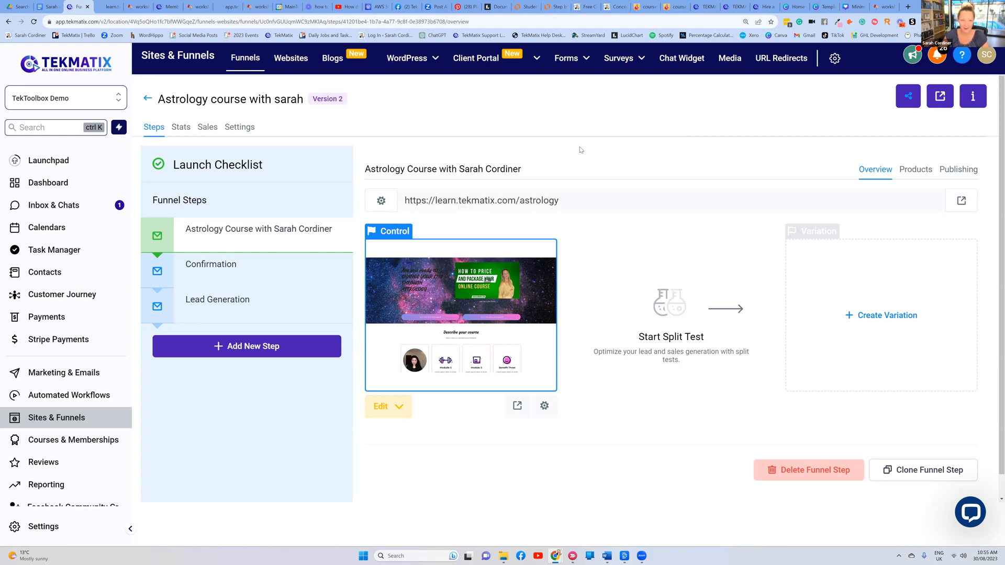
mouse_move(394, 49)
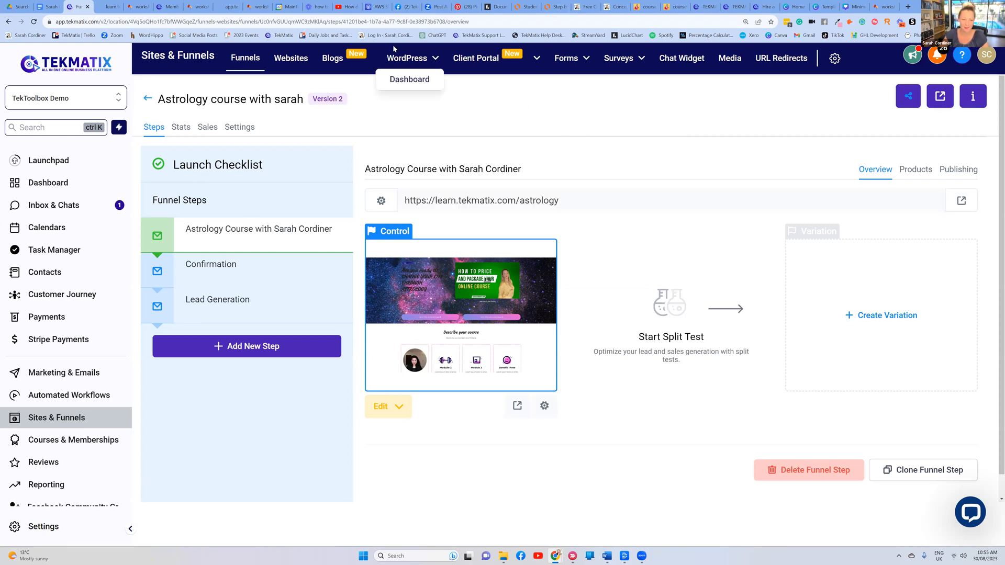
click(406, 6)
click(956, 361)
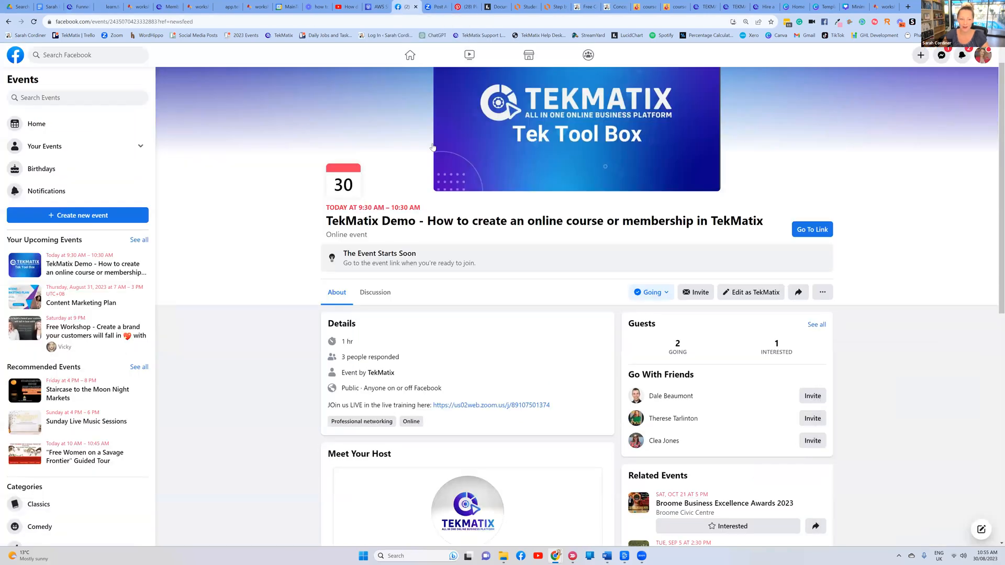
Browse the personal Facebook profile with the TekMatix cover, then return to the astrology course funnel
click(982, 55)
click(879, 81)
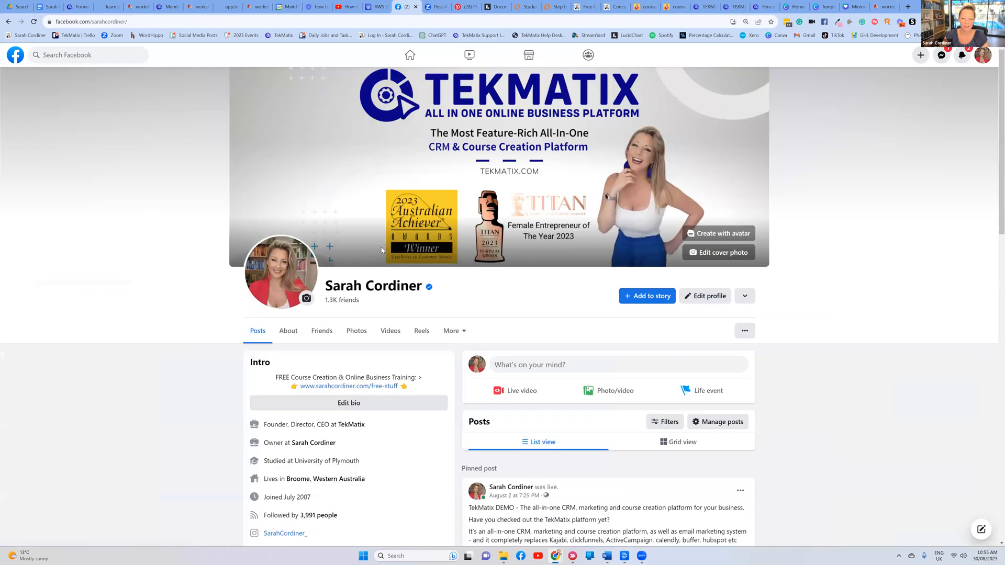
scroll(381, 251, down, 3)
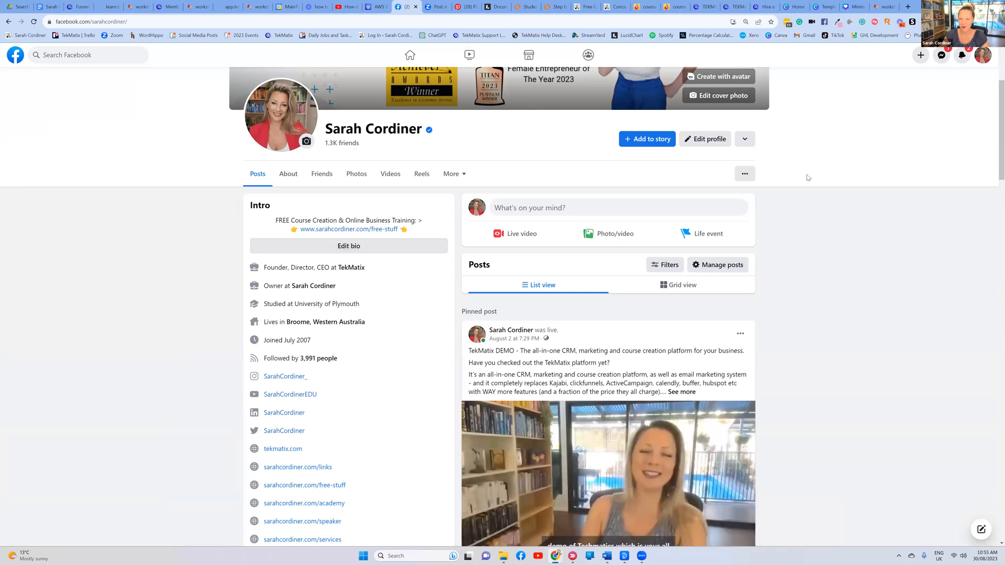
scroll(359, 262, up, 3)
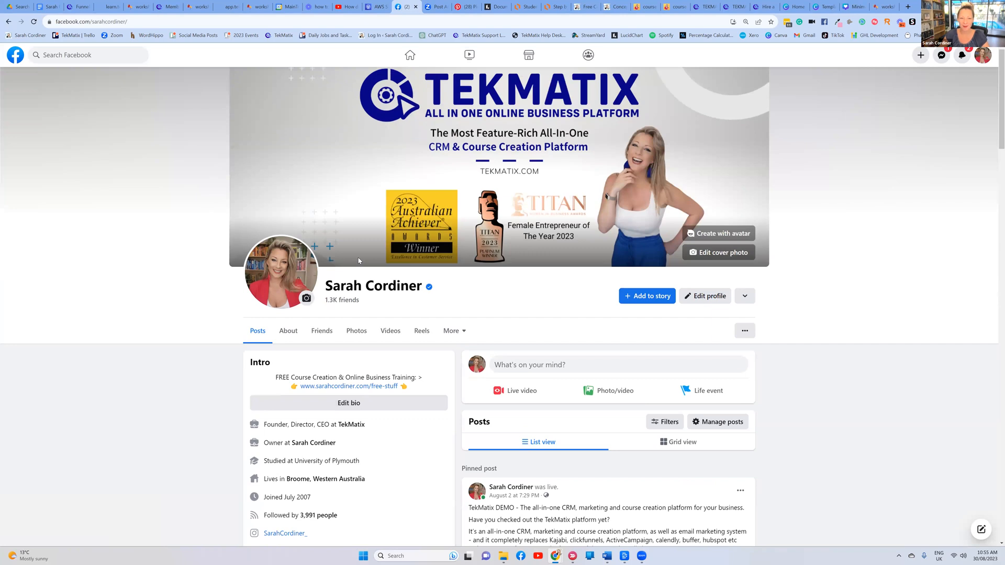
scroll(298, 261, down, 1)
scroll(307, 314, up, 1)
scroll(312, 343, down, 4)
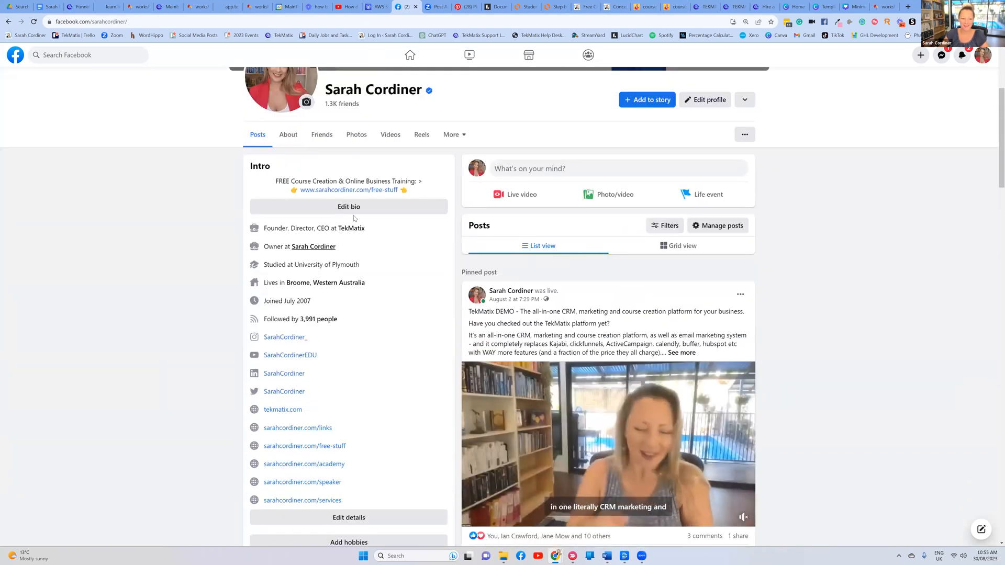
scroll(431, 214, up, 3)
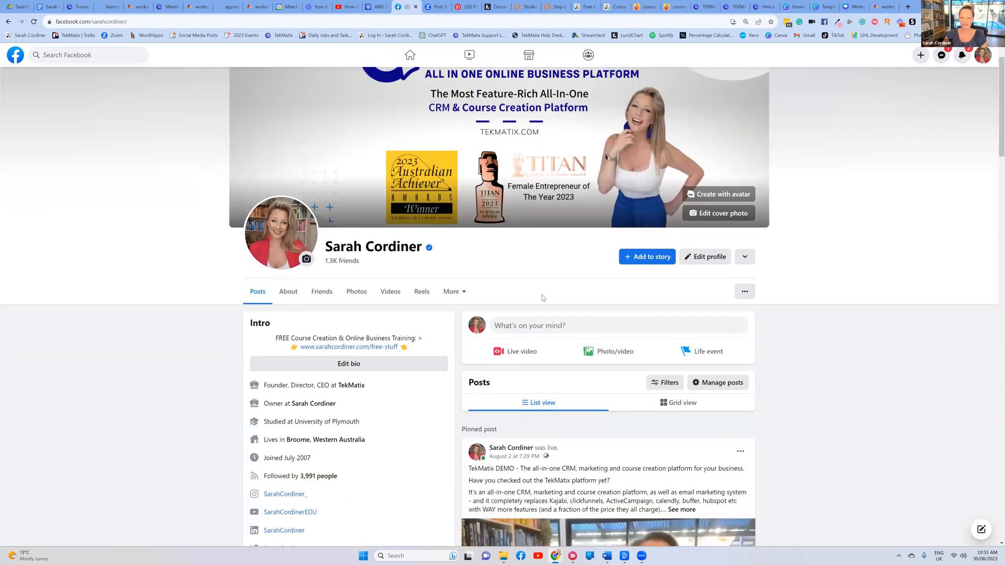
scroll(542, 298, down, 1)
scroll(723, 317, up, 2)
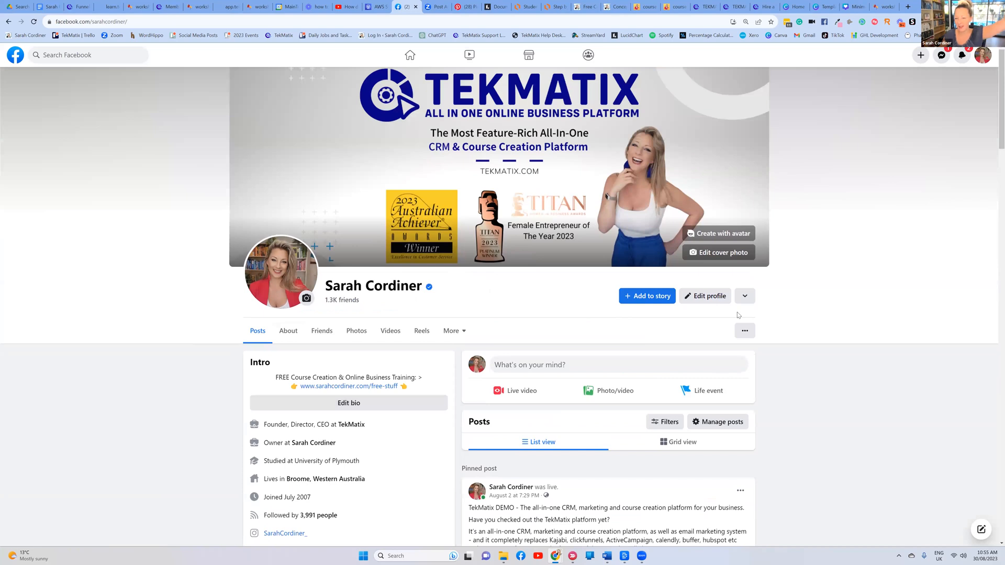
click(82, 7)
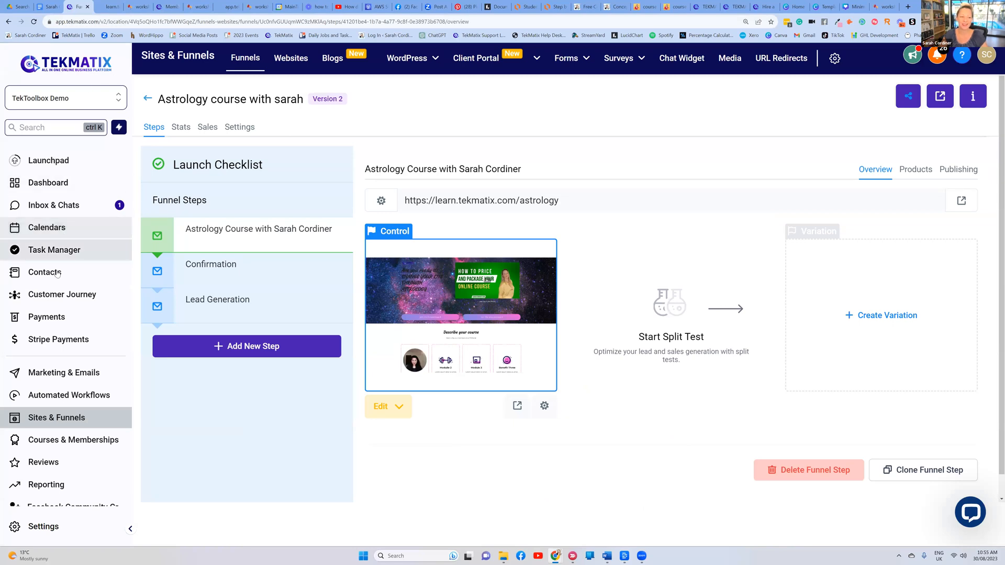
Visit the Social Planner, then bring up the course-creation flowchart at stage 3 'Fulfill Your Product'
click(57, 373)
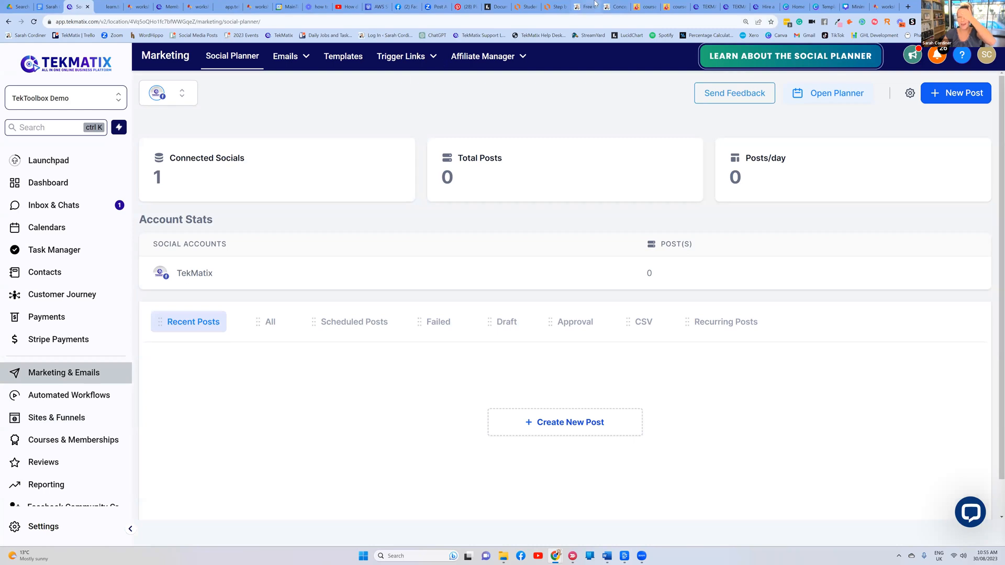
click(556, 6)
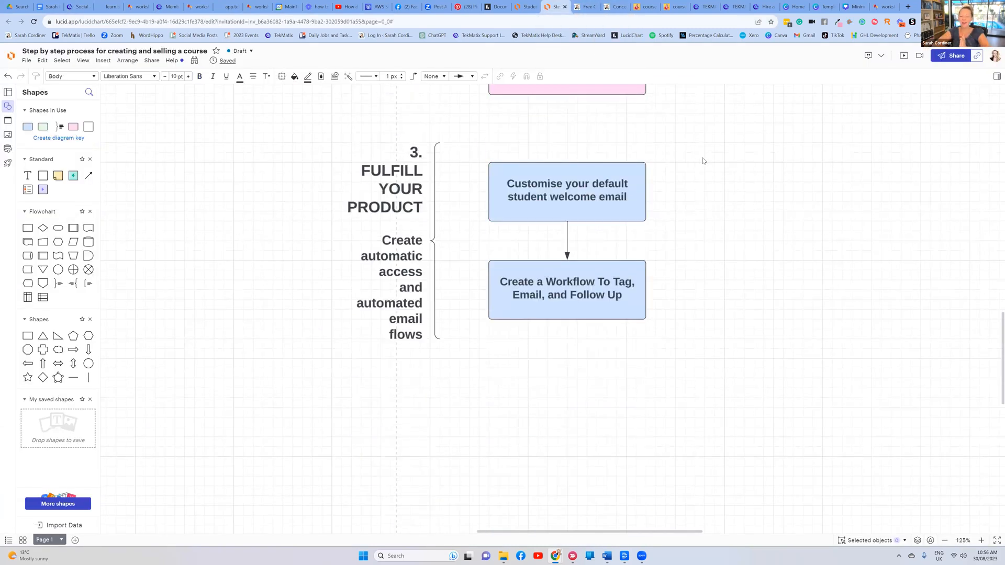
scroll(710, 155, up, 10)
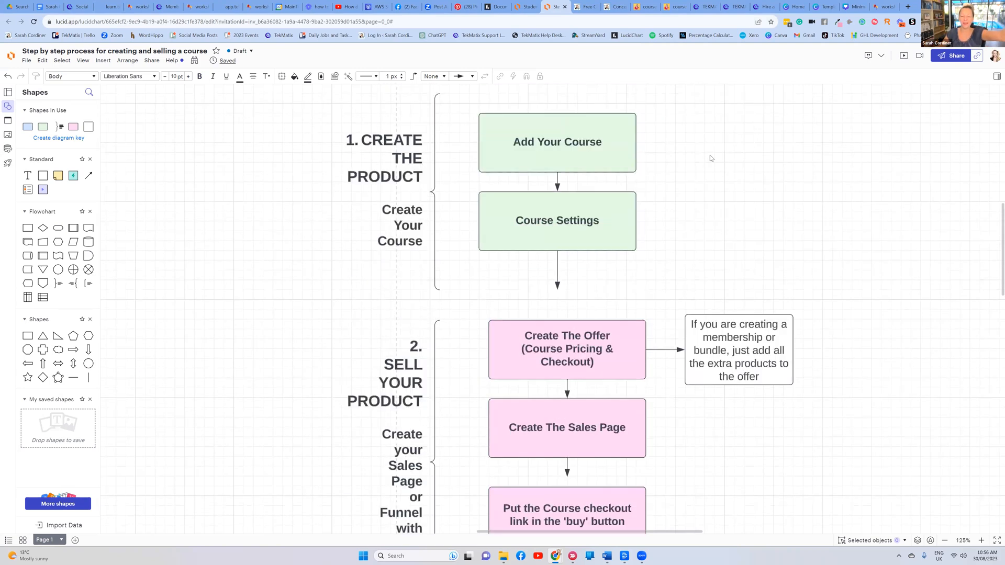
scroll(711, 155, up, 2)
scroll(581, 173, down, 2)
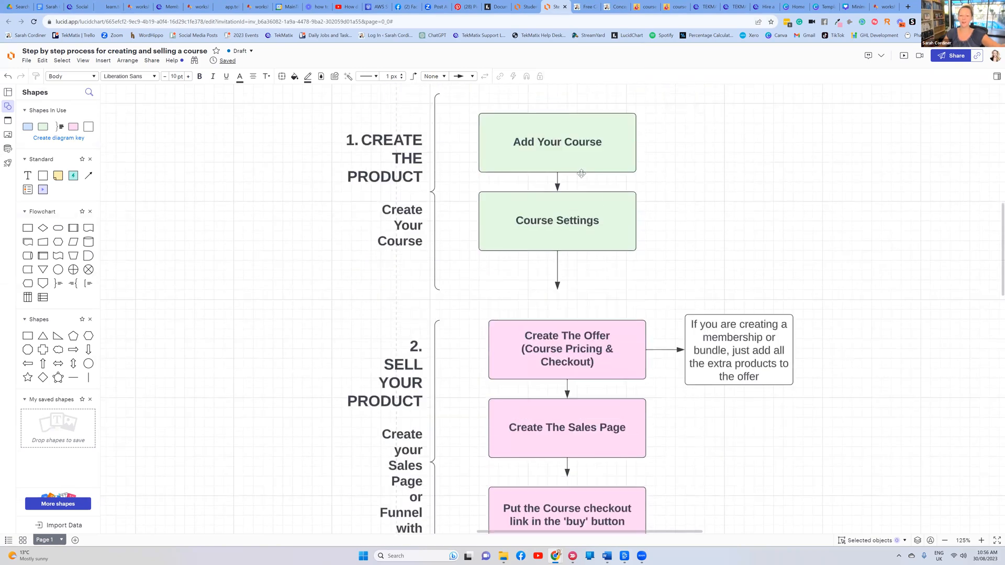
scroll(581, 174, down, 3)
scroll(582, 175, down, 2)
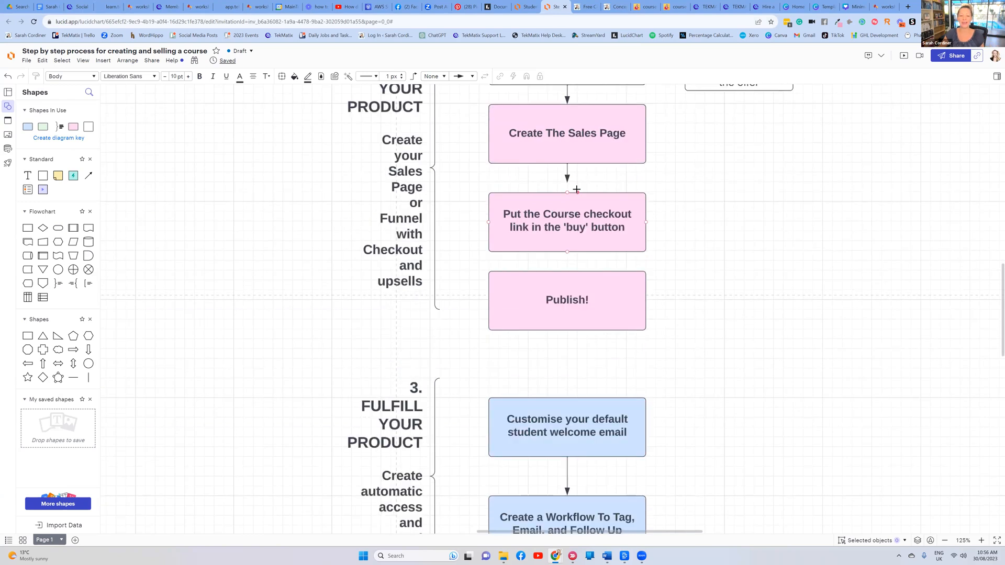
scroll(572, 147, down, 1)
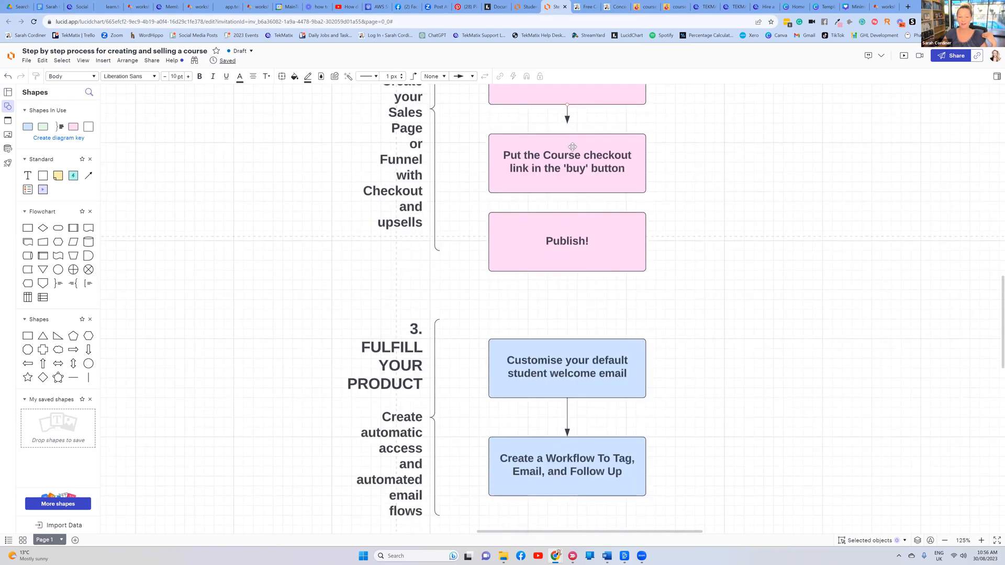
scroll(594, 226, down, 2)
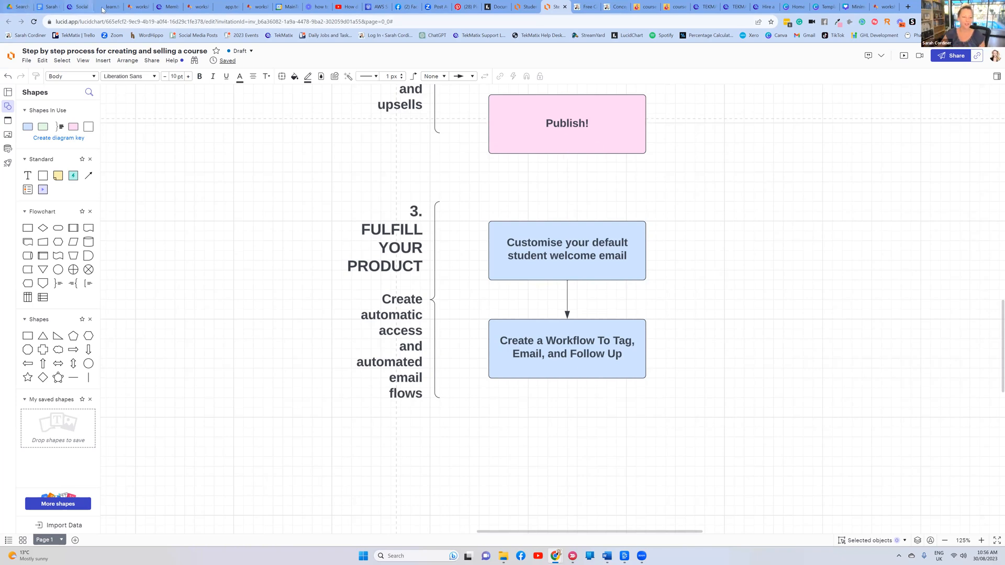
click(75, 7)
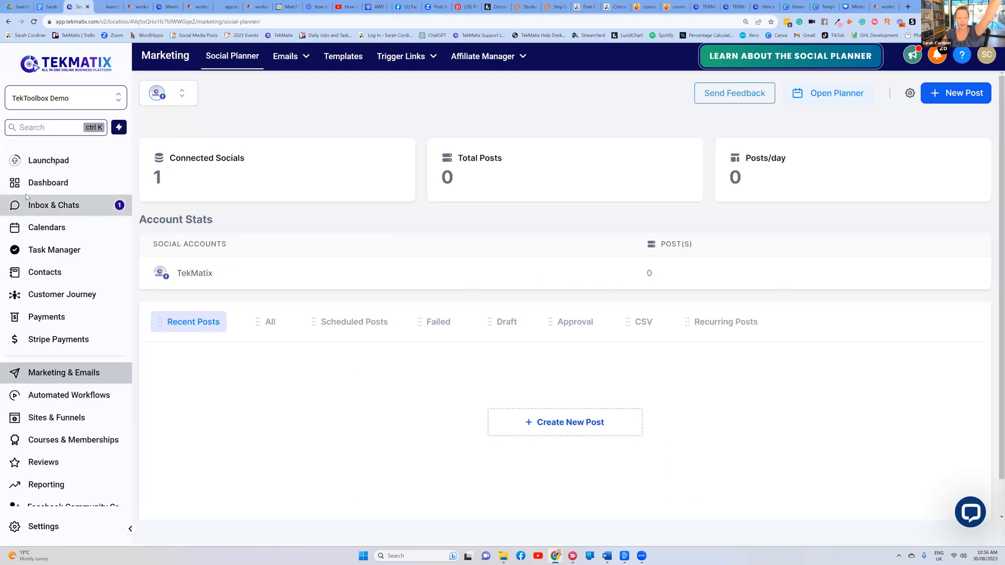
Open the Automated Workflows list and filter it by 'welcome'
click(90, 396)
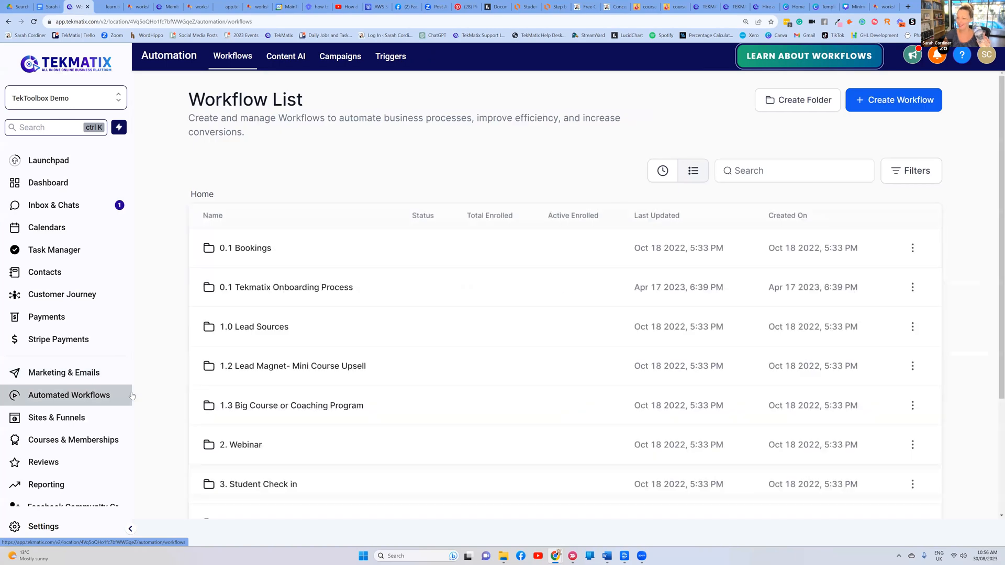
click(758, 169)
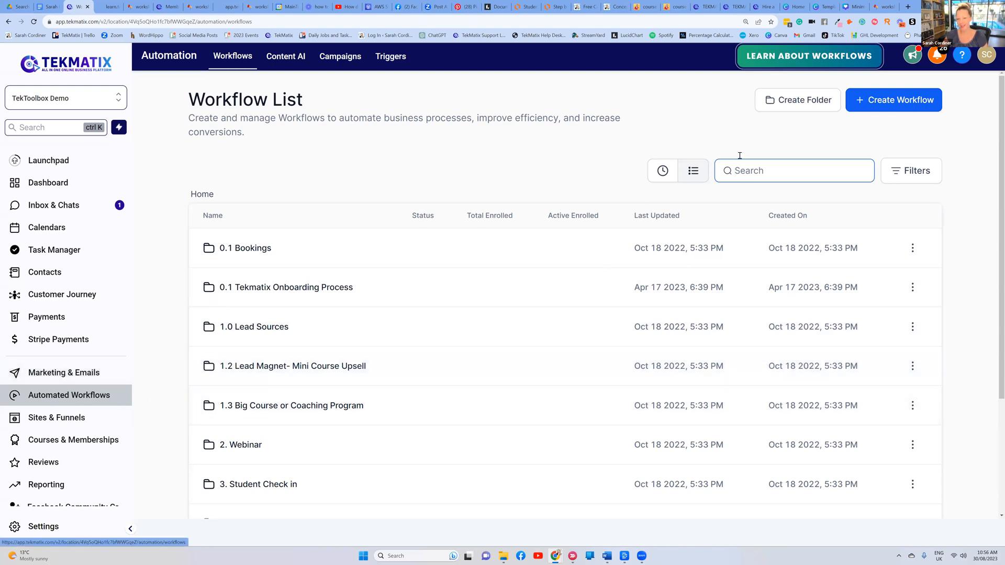
text(welcome)
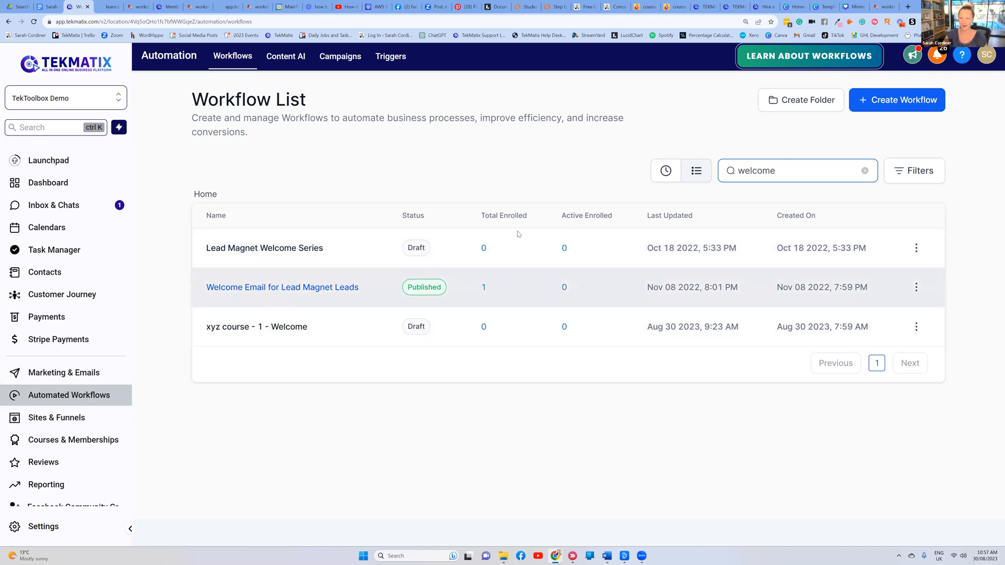
Start a new workflow, browse the recipe templates such as Webinar Registration, and choose Start from scratch
click(877, 105)
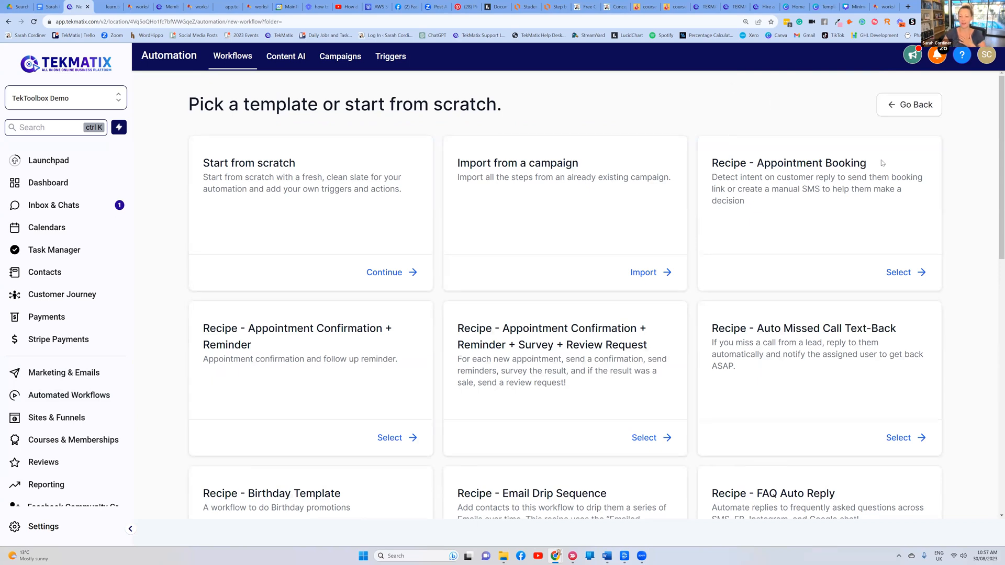
scroll(520, 190, down, 7)
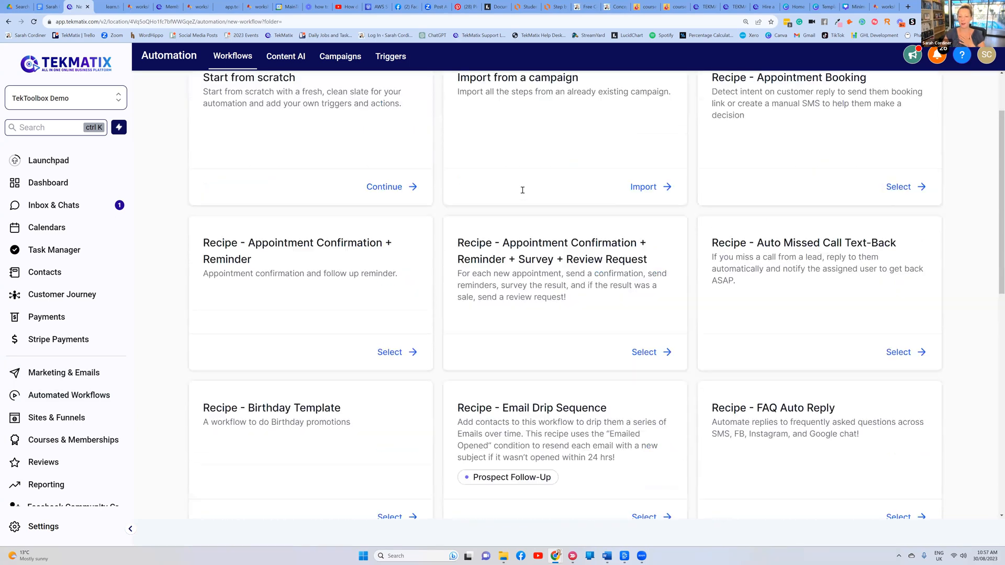
scroll(522, 190, down, 5)
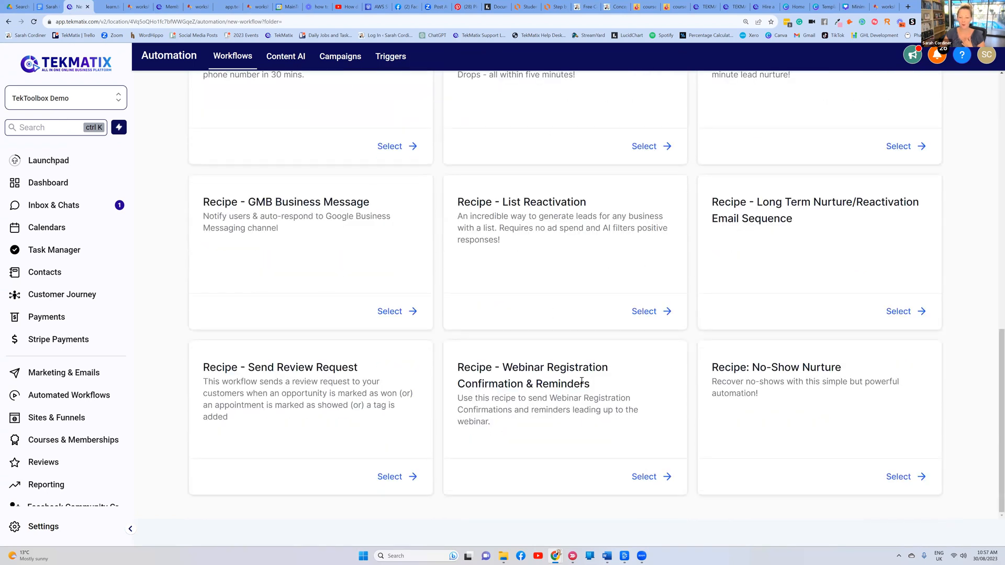
drag(590, 383, 503, 369)
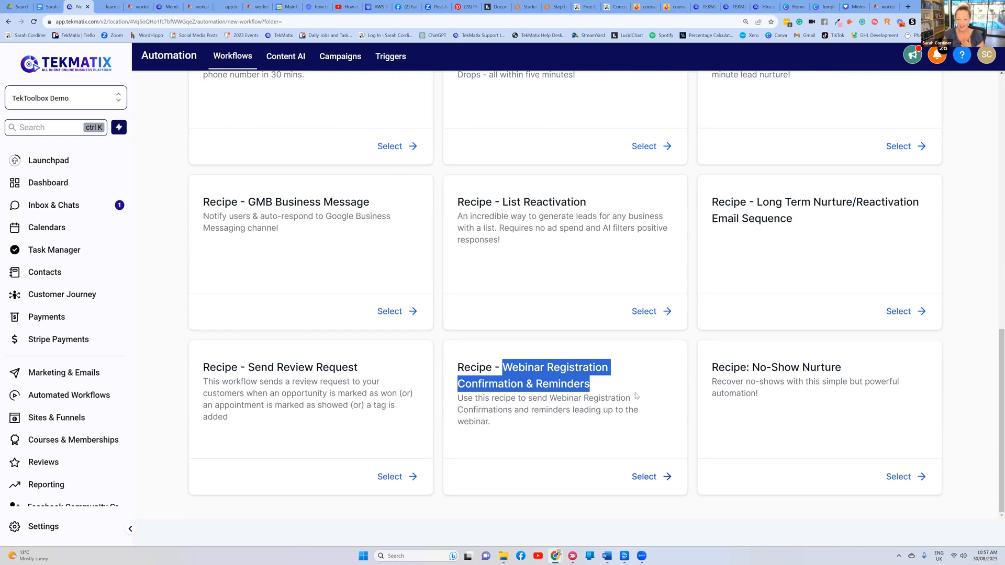
click(632, 379)
scroll(632, 377, up, 6)
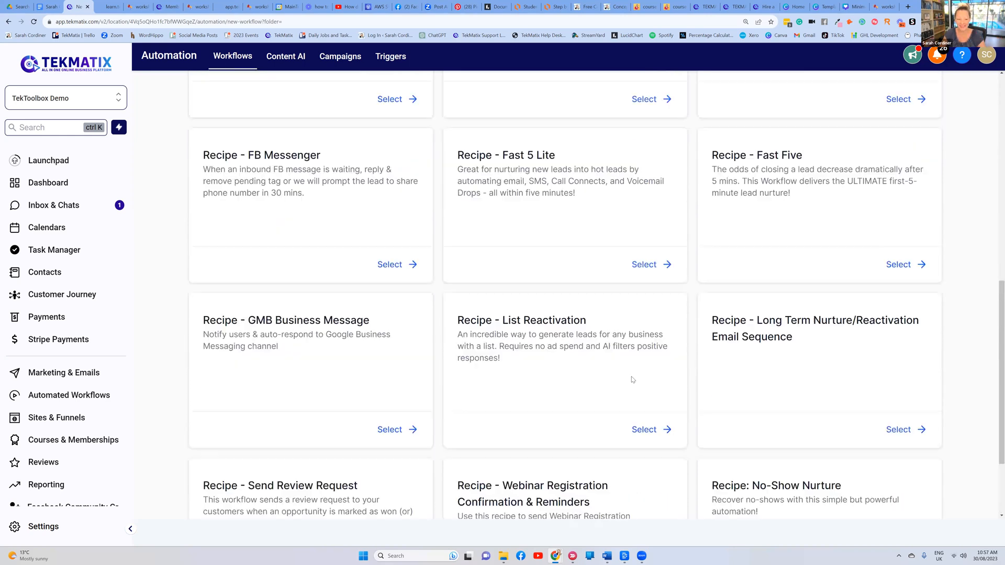
scroll(634, 360, up, 2)
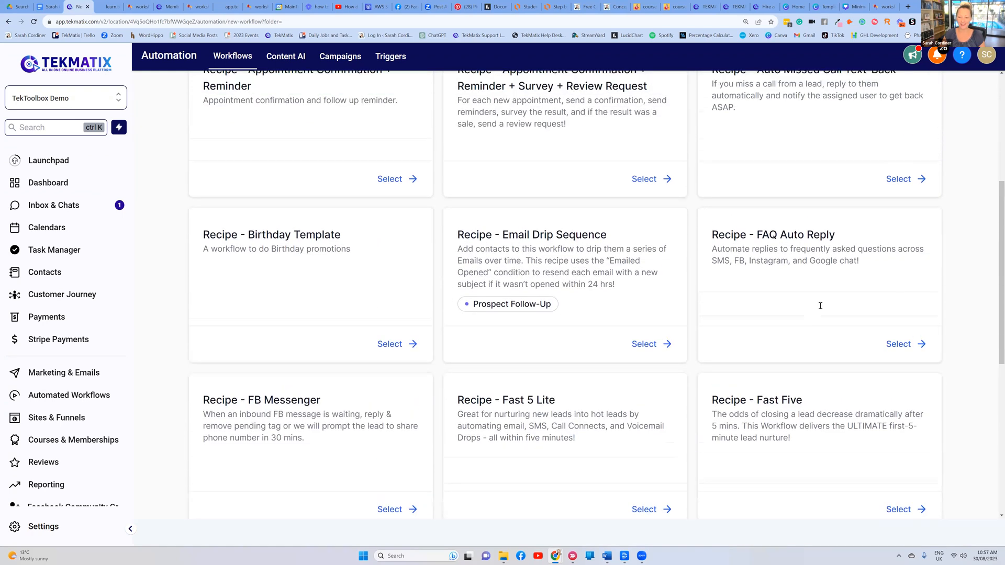
drag(836, 304, 752, 306)
scroll(672, 291, up, 4)
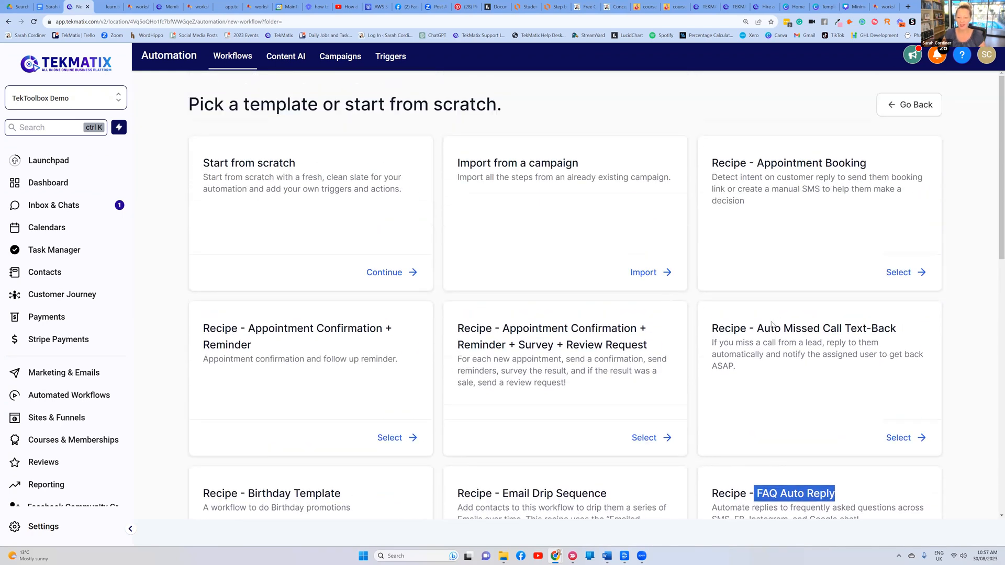
scroll(747, 314, down, 3)
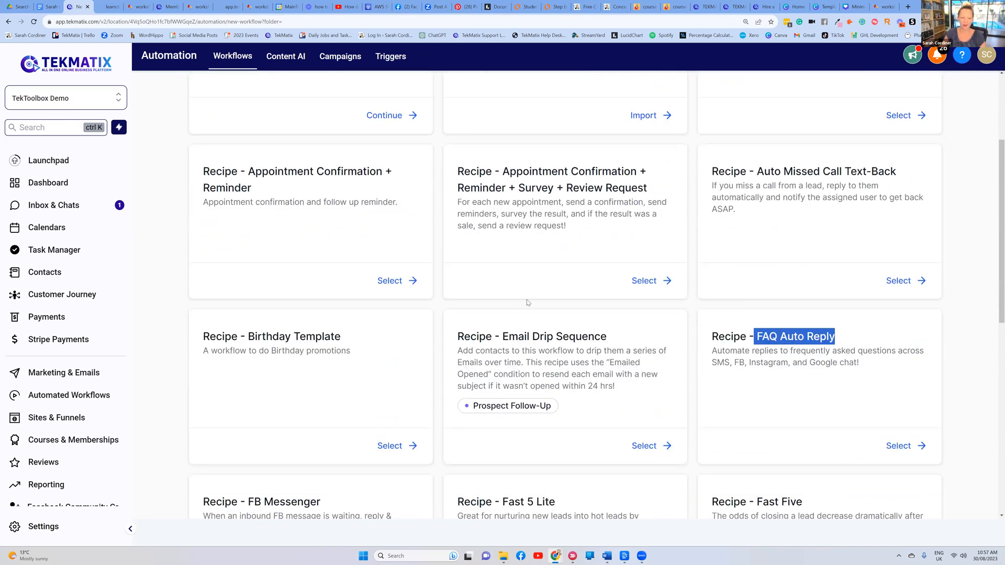
scroll(528, 302, up, 3)
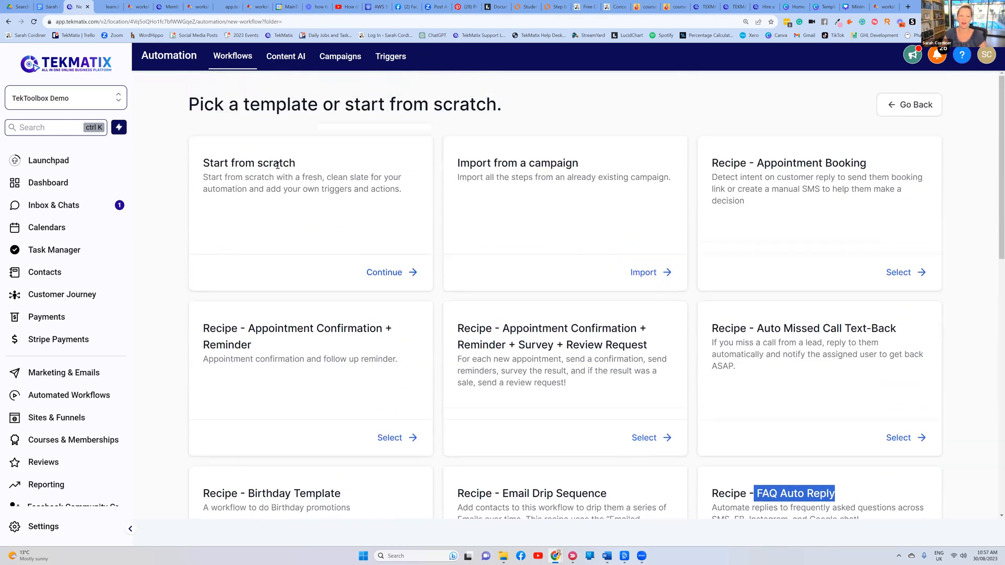
click(372, 276)
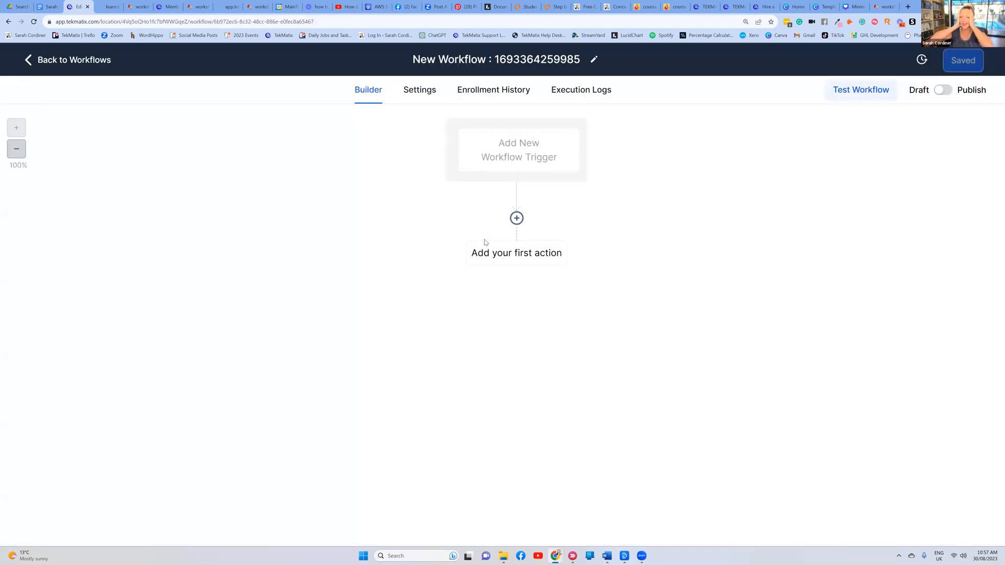
Replace the default numbered title with 'Astrology Course - Lite Package - Welcome'
click(569, 57)
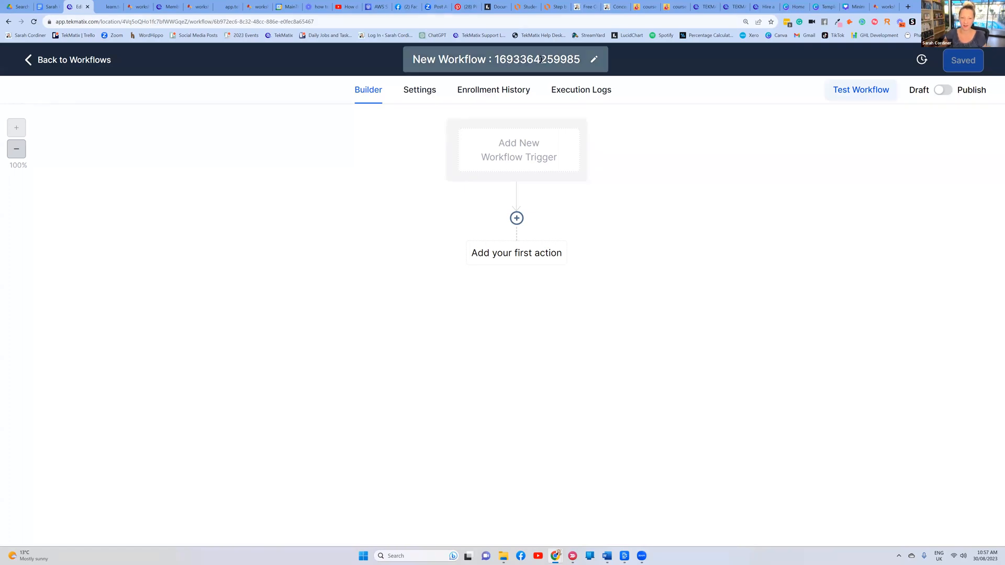
drag(581, 59, 411, 59)
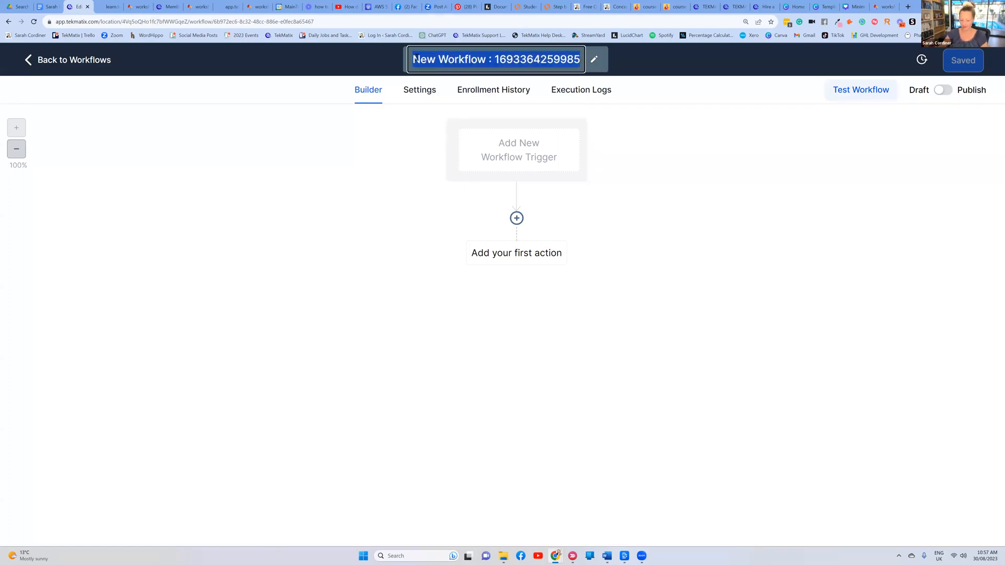
key(BackSpace)
text(Astrrolo)
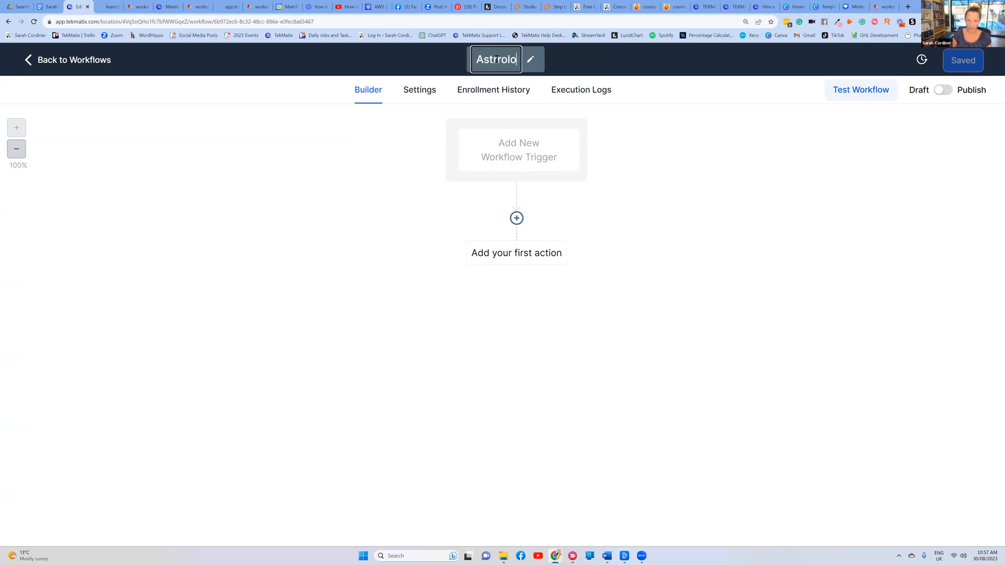
text(gy Course)
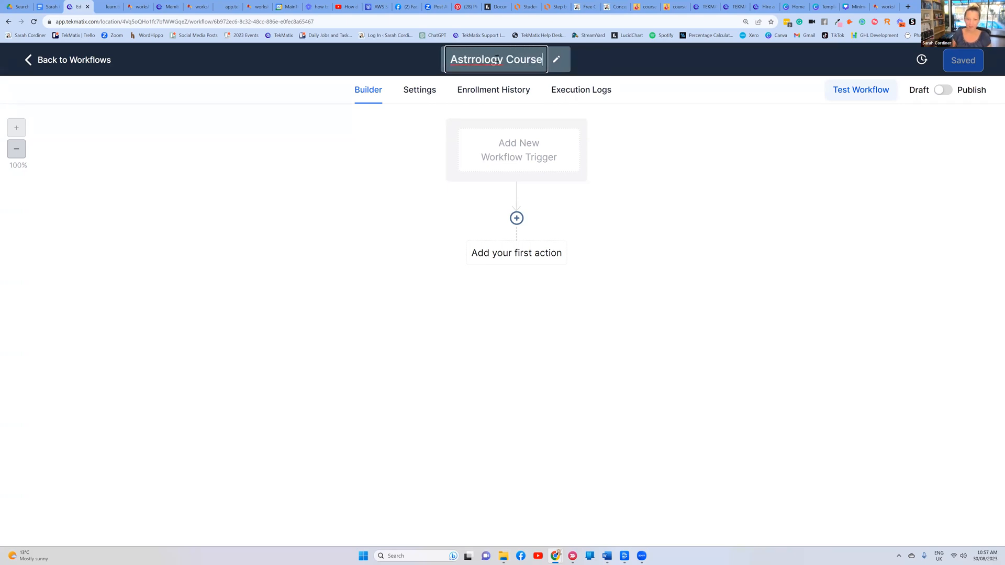
key(Return)
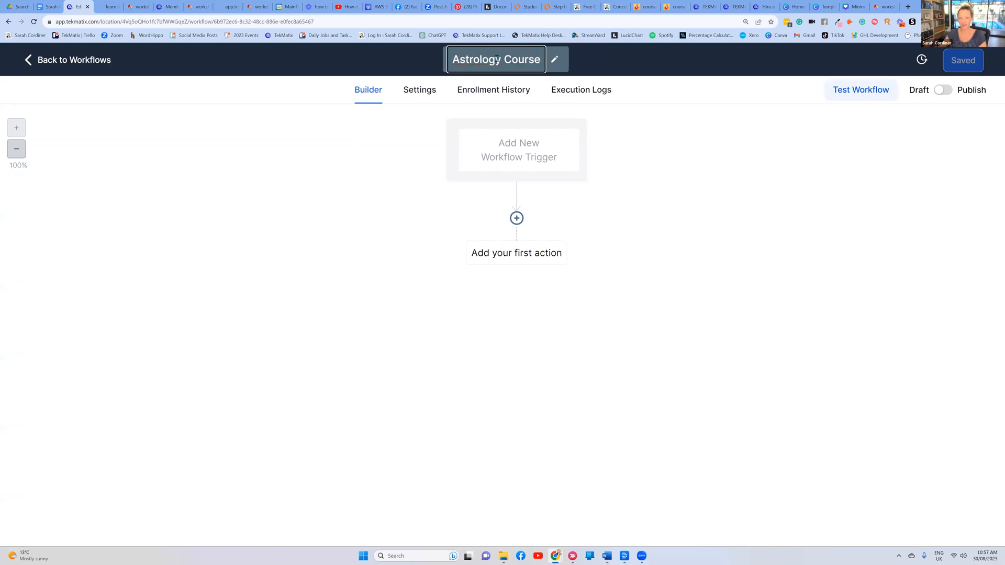
text(- W)
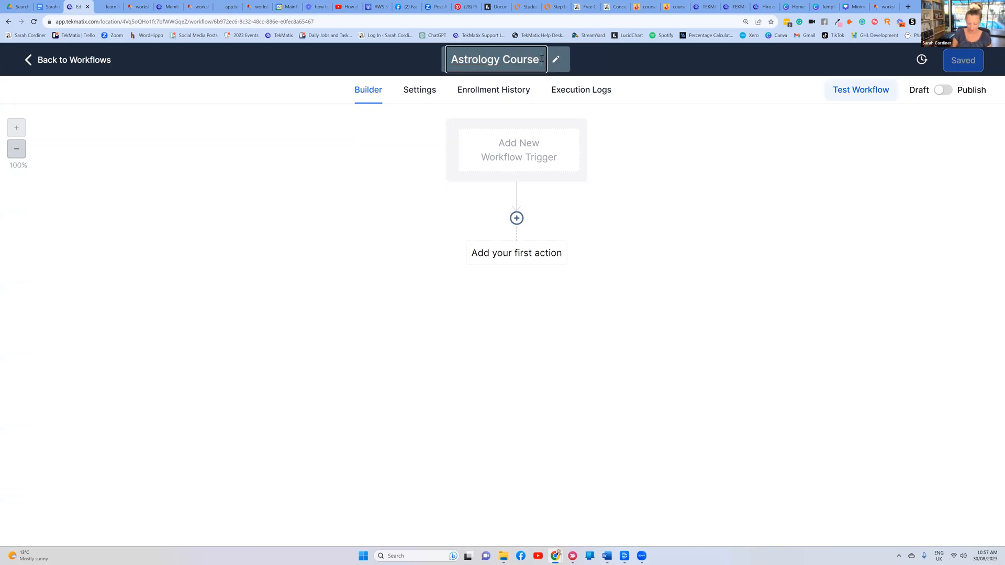
text(elcome)
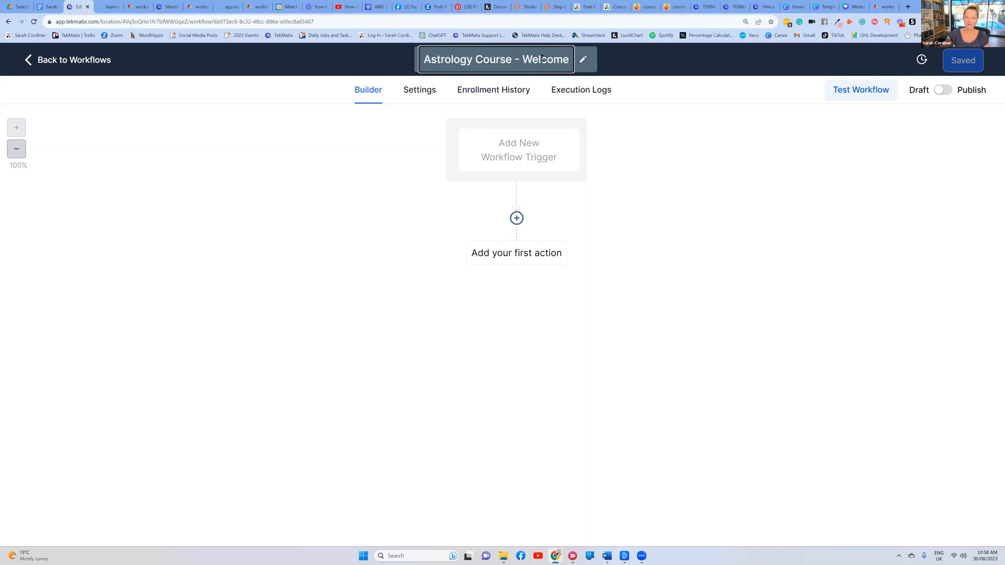
key(Return)
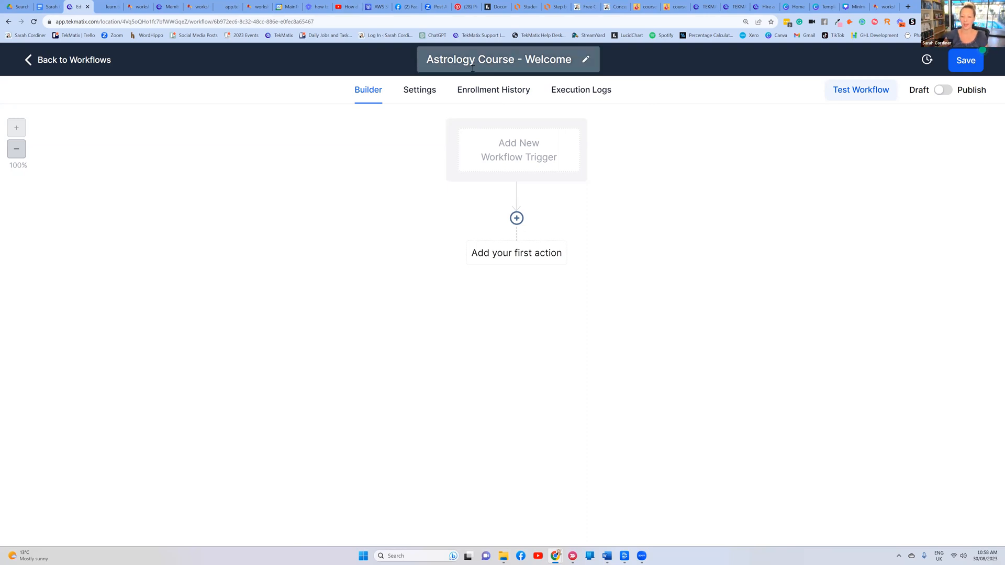
click(518, 58)
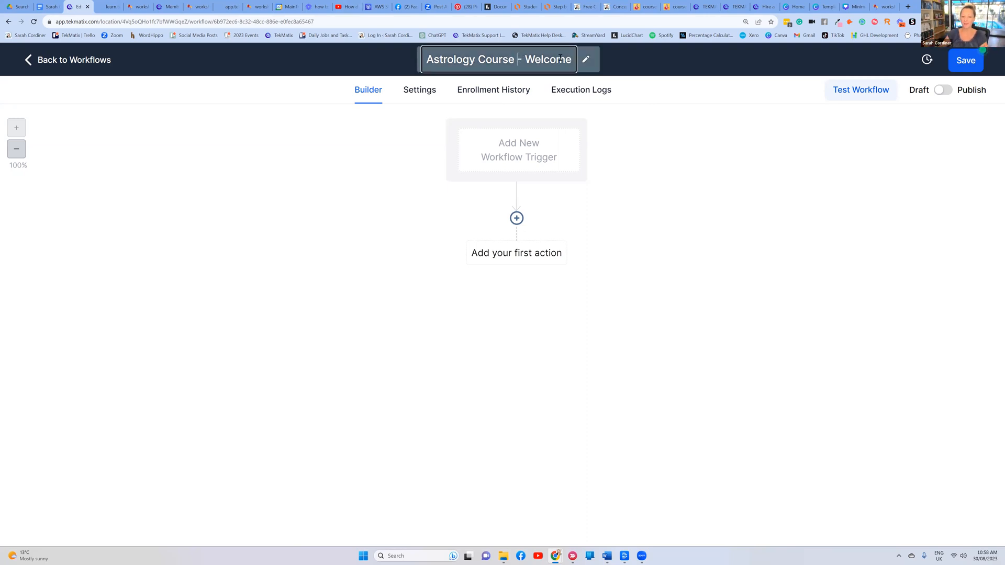
text(- Lite Pa)
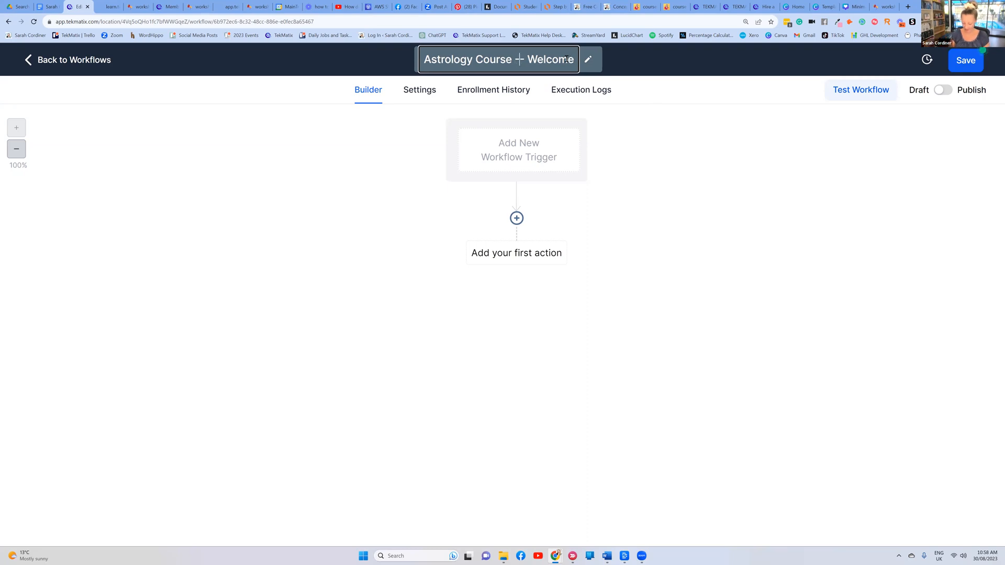
text(ckage -)
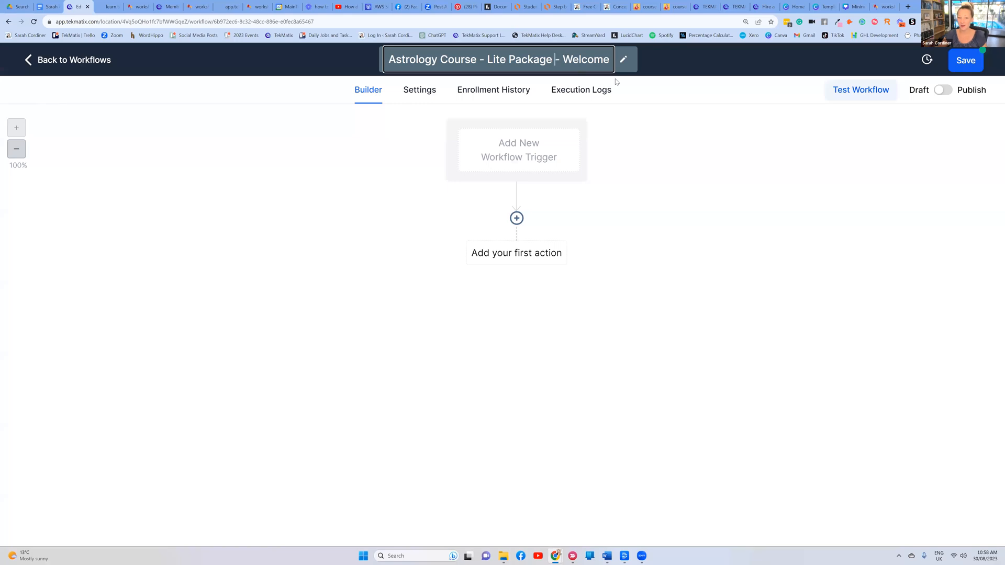
click(656, 92)
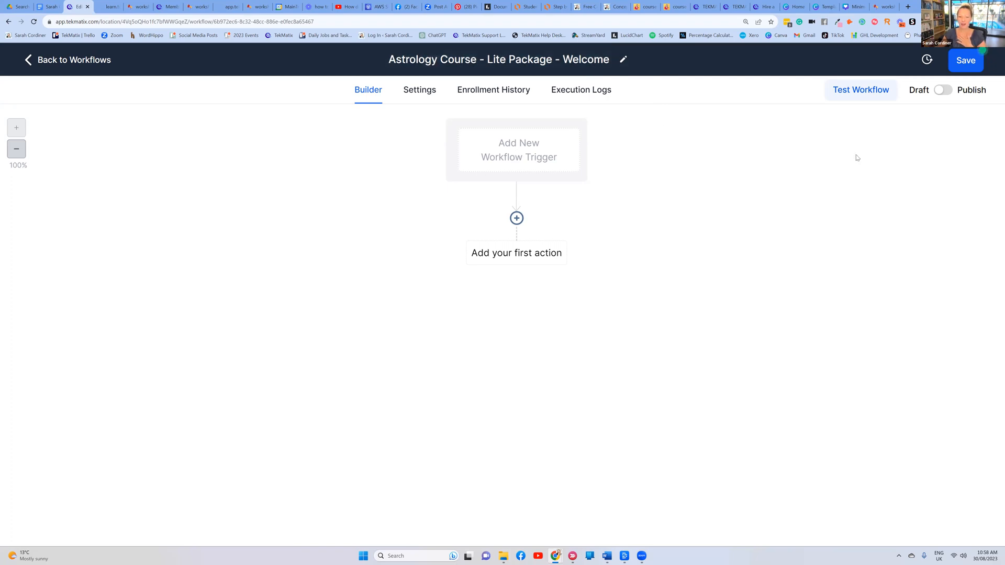
Add a workflow trigger and scroll the trigger list down to the Membership group
click(519, 150)
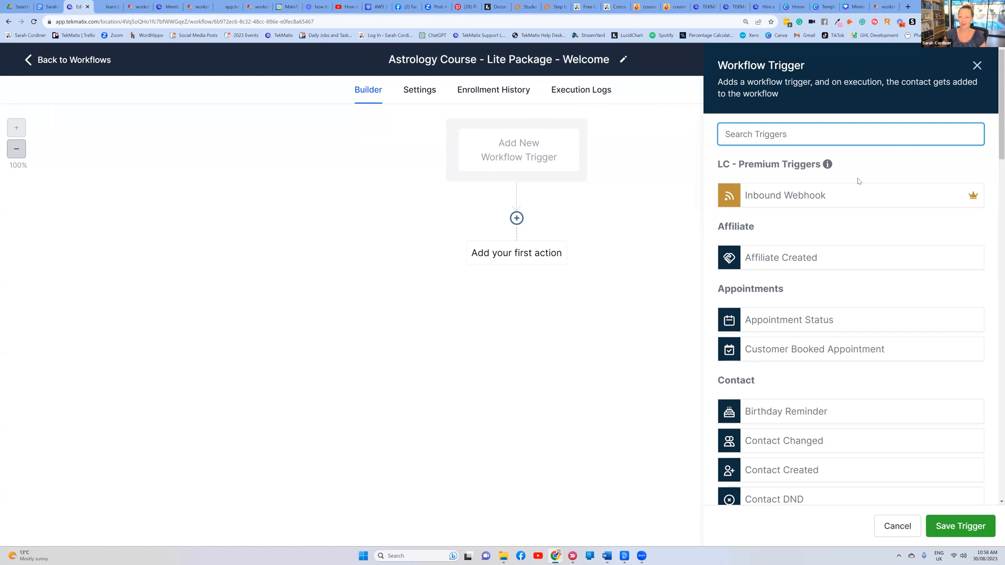
scroll(858, 181, down, 9)
scroll(832, 231, down, 4)
scroll(832, 230, down, 5)
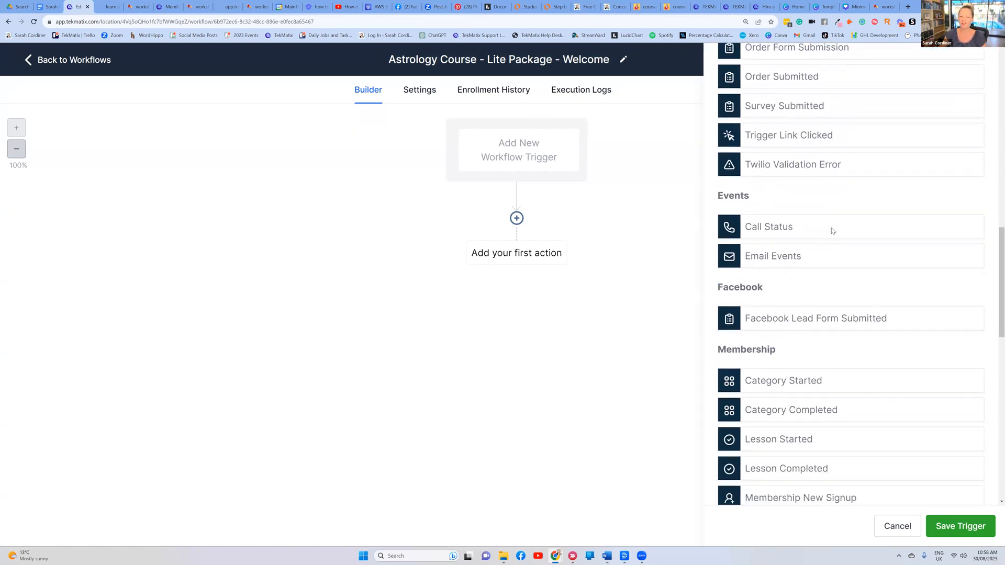
drag(779, 199, 716, 197)
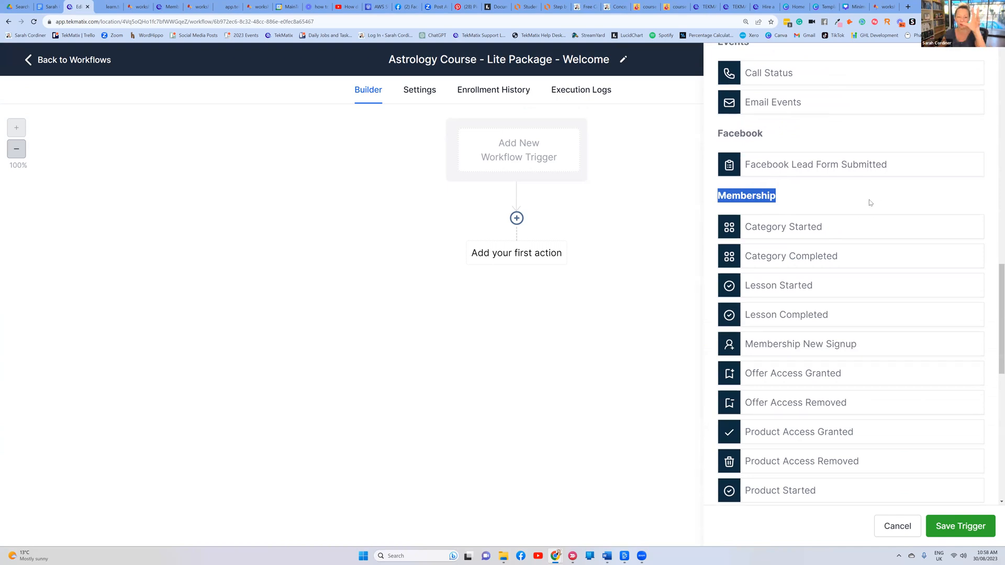
click(812, 188)
double_click(731, 194)
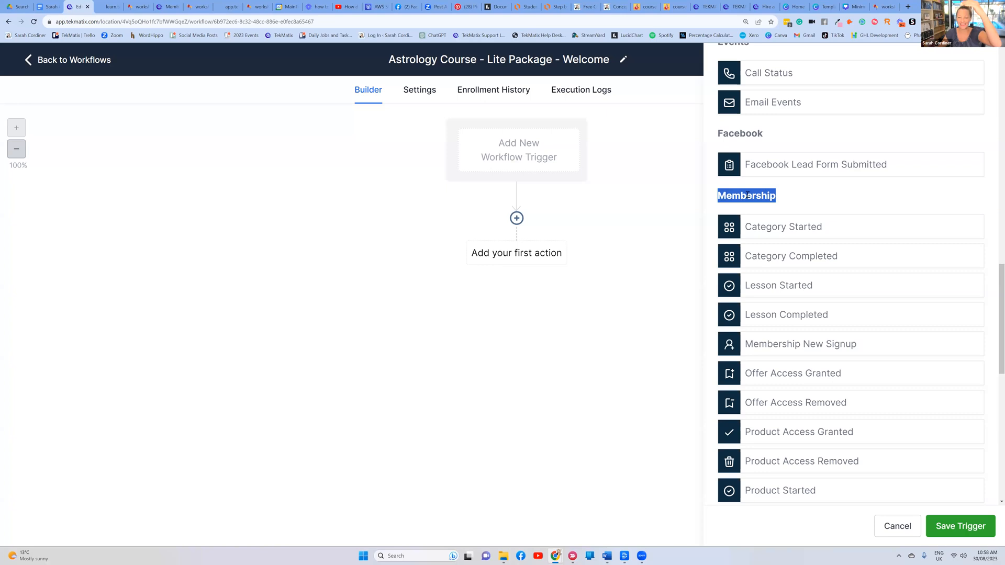
click(799, 199)
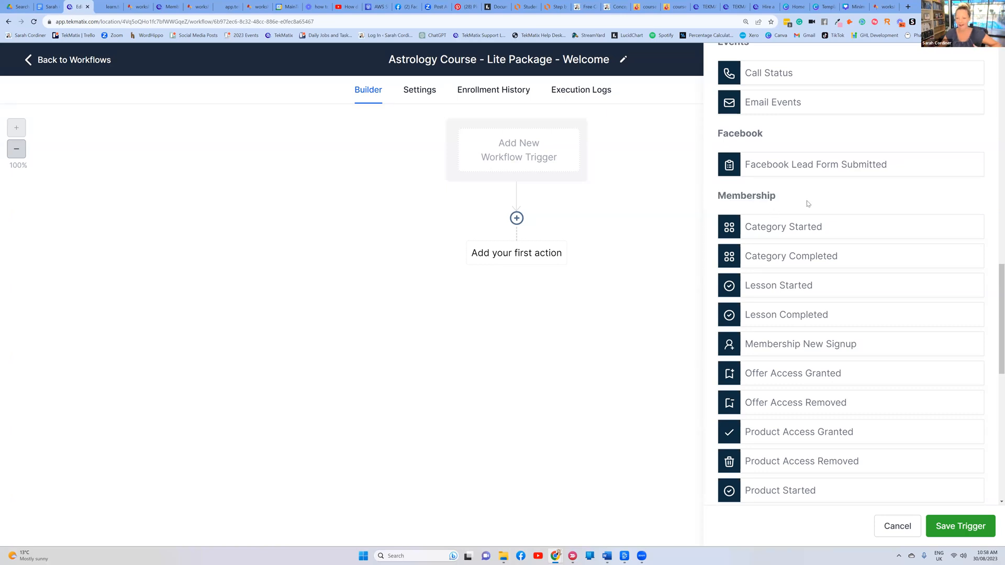
Choose Membership New Signup as the workflow's trigger type
scroll(811, 191, down, 1)
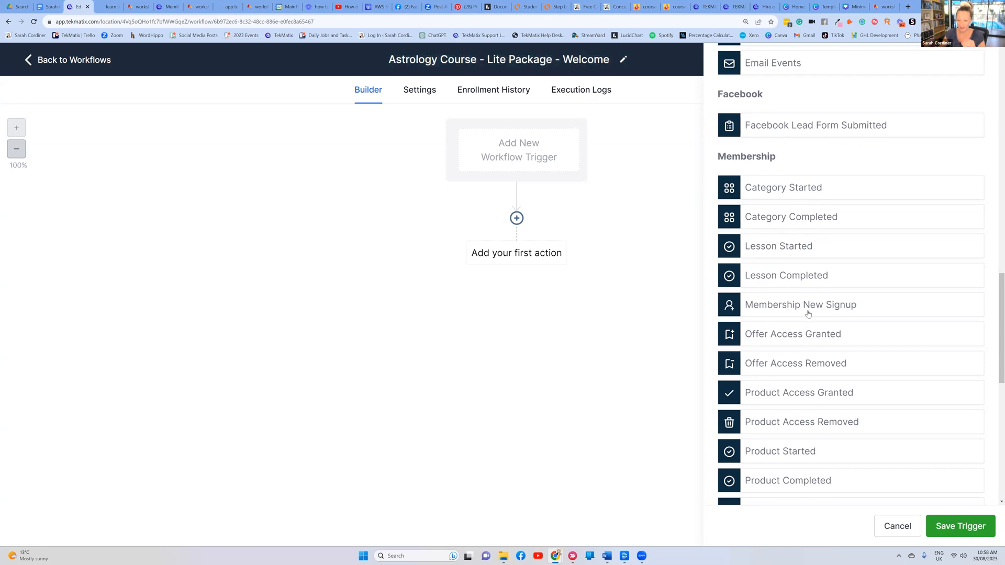
scroll(798, 374, down, 2)
scroll(838, 295, down, 2)
scroll(836, 295, up, 2)
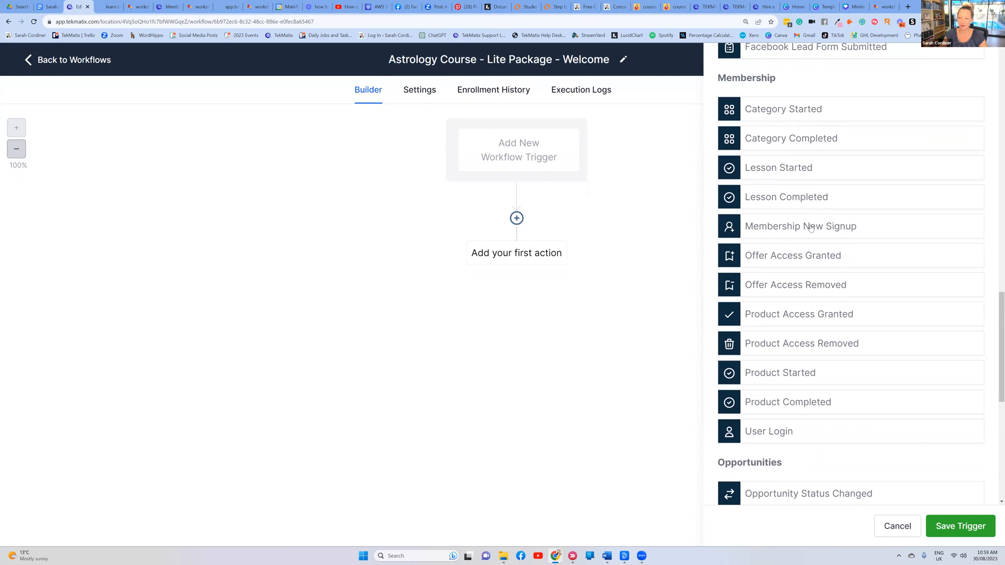
click(810, 227)
click(608, 143)
Keep Membership New Signup as the trigger and rename it 'New student in astrology'
click(631, 144)
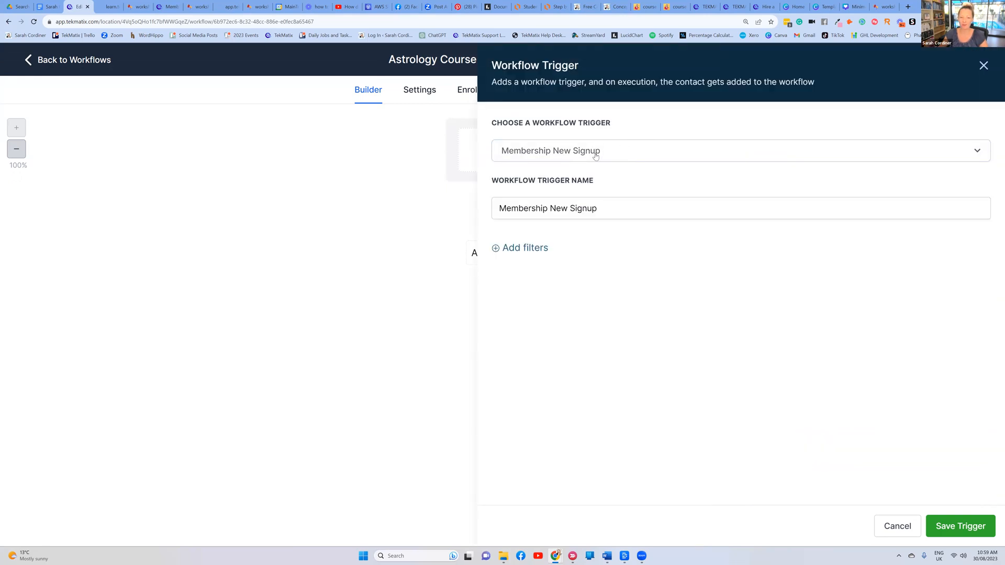
click(595, 208)
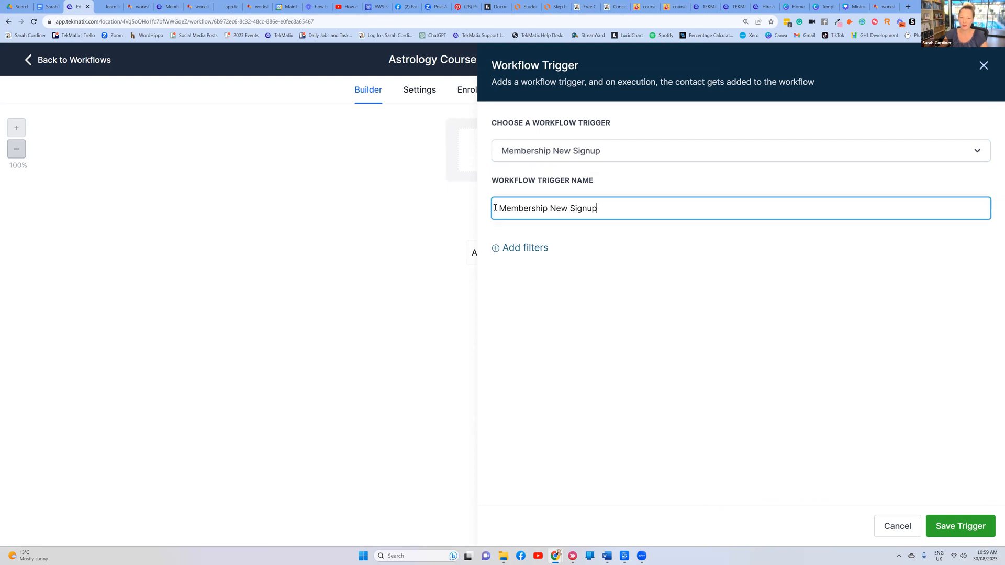
triple_click(554, 208)
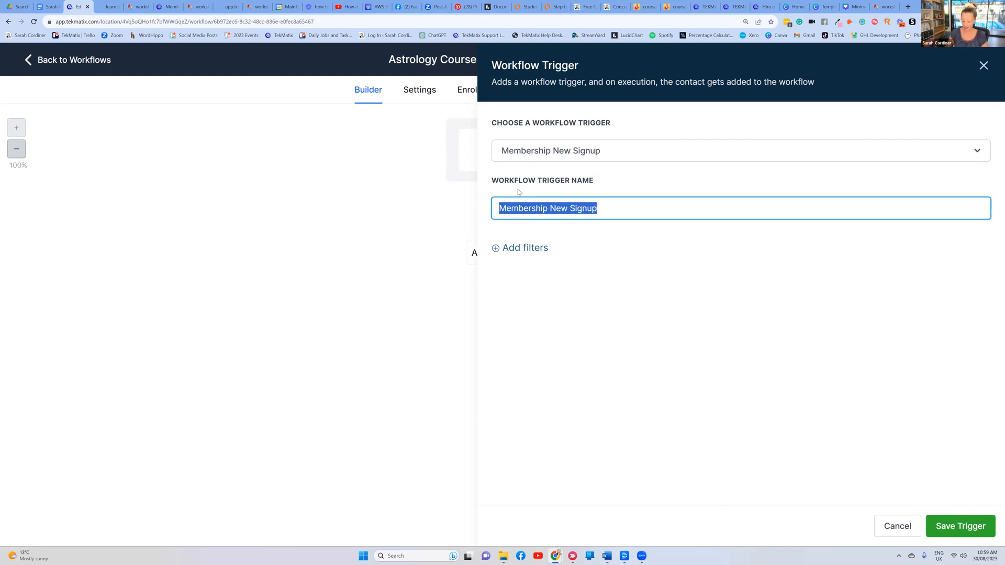
key(BackSpace)
text(New student in astrology)
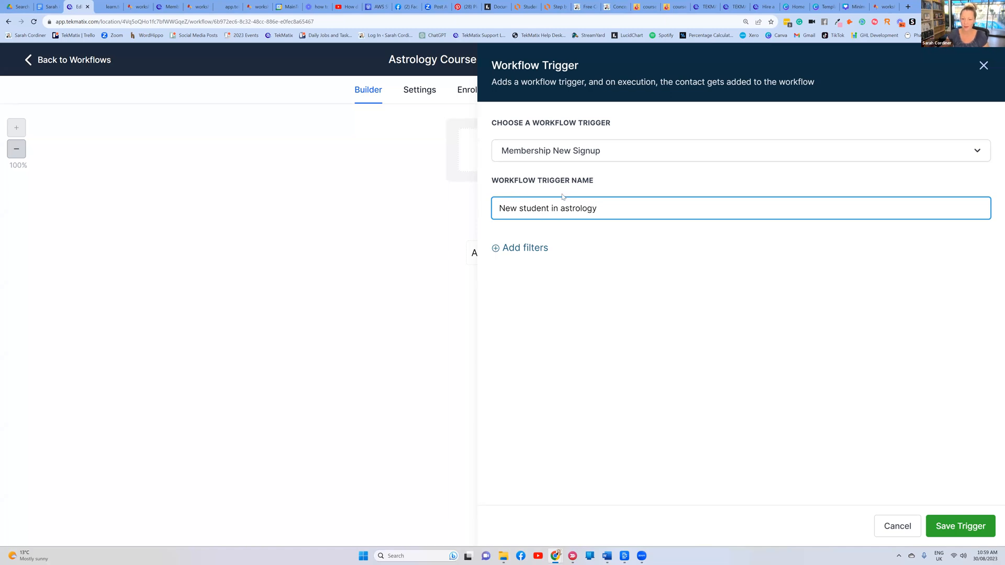
click(588, 227)
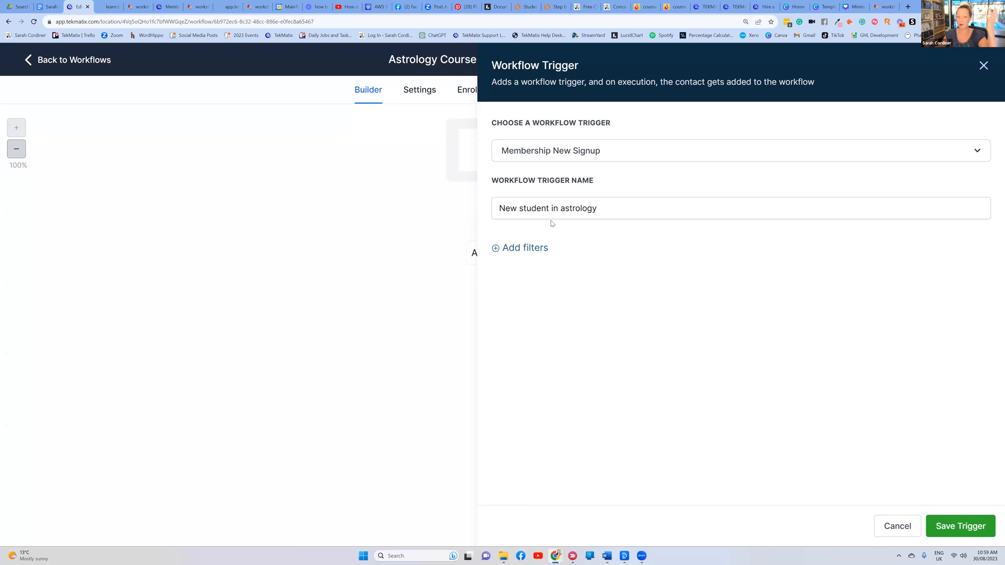
Filter the trigger to Offer = Astrology Course - Lite Package and save it
click(528, 248)
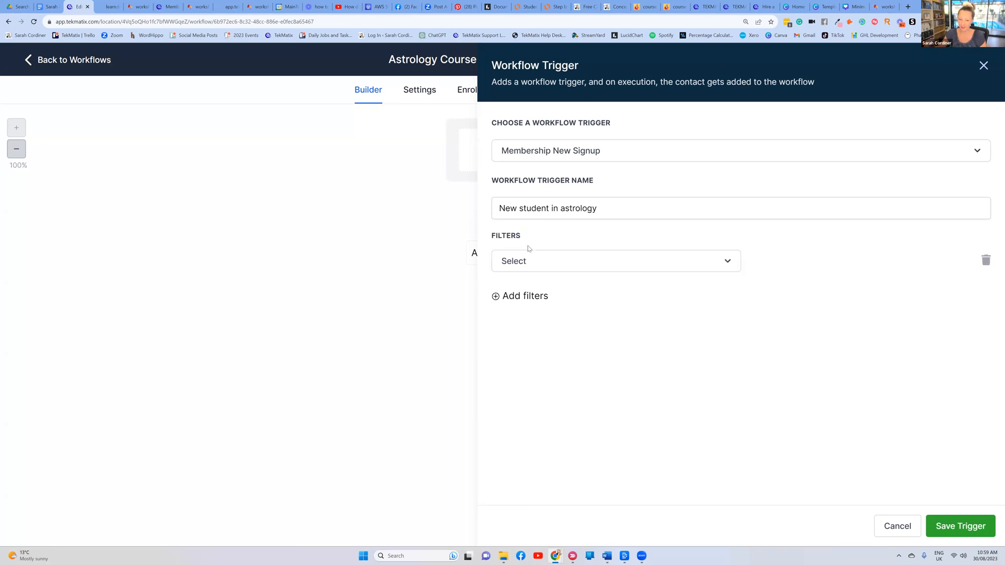
click(534, 262)
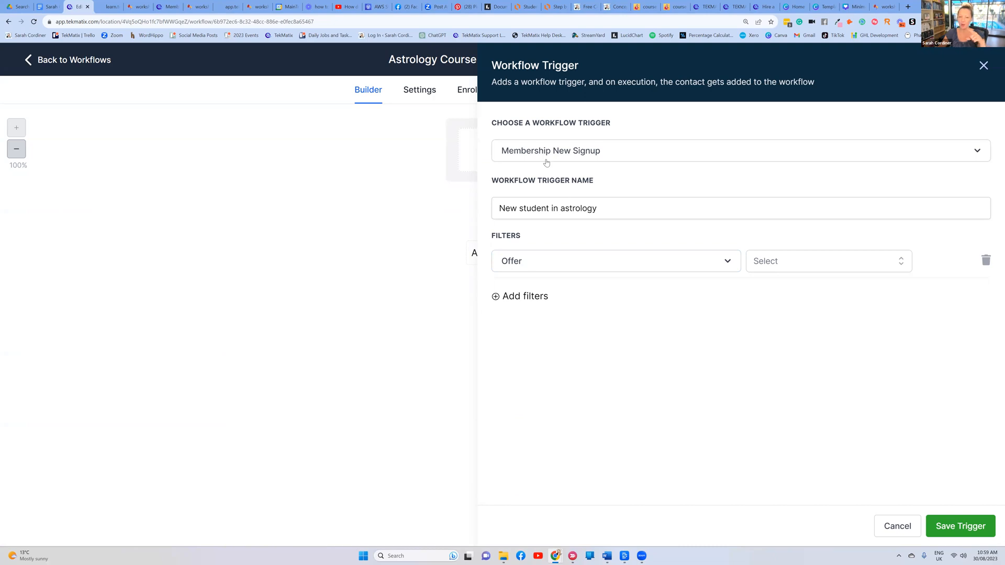
click(607, 157)
click(602, 156)
click(808, 262)
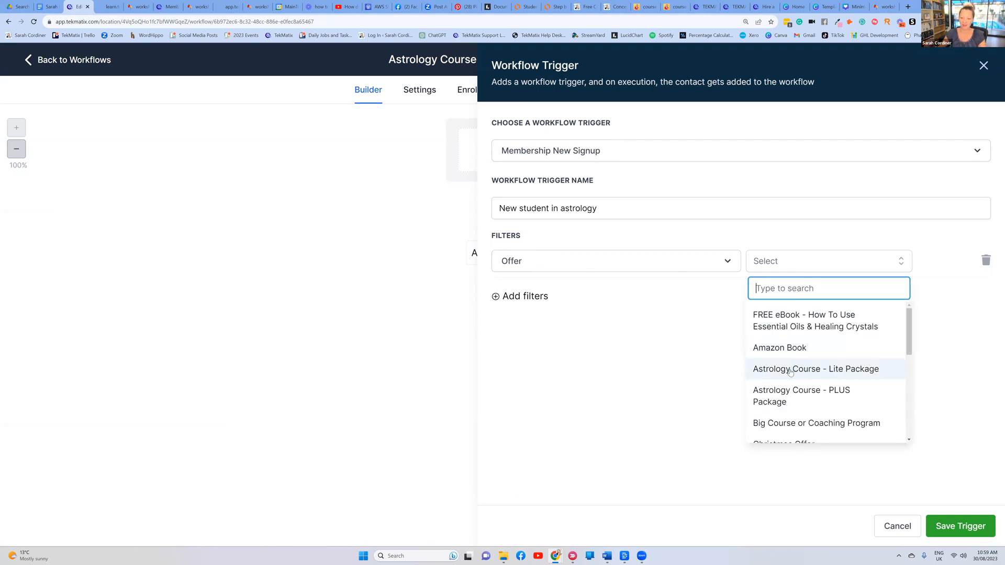
click(811, 372)
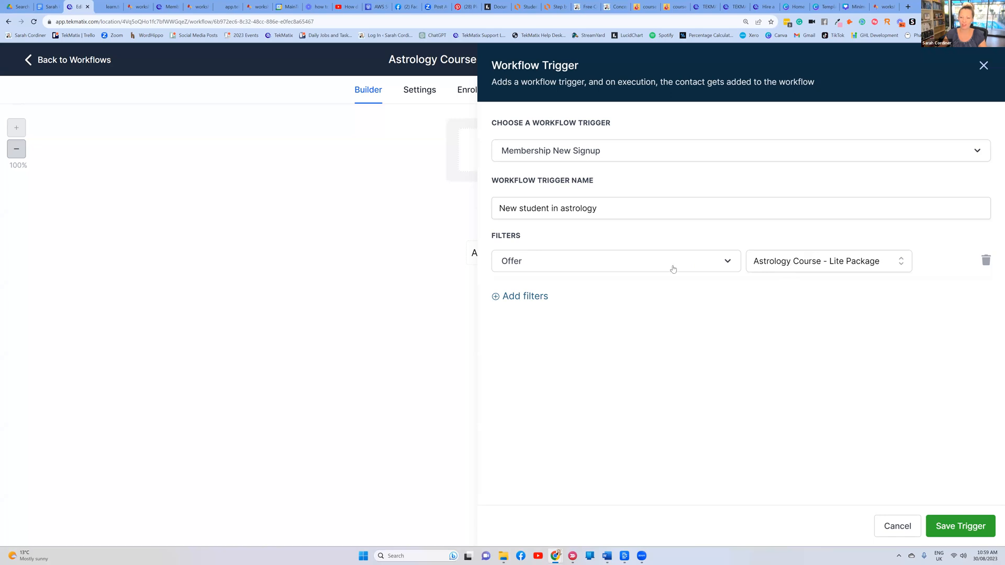
click(942, 519)
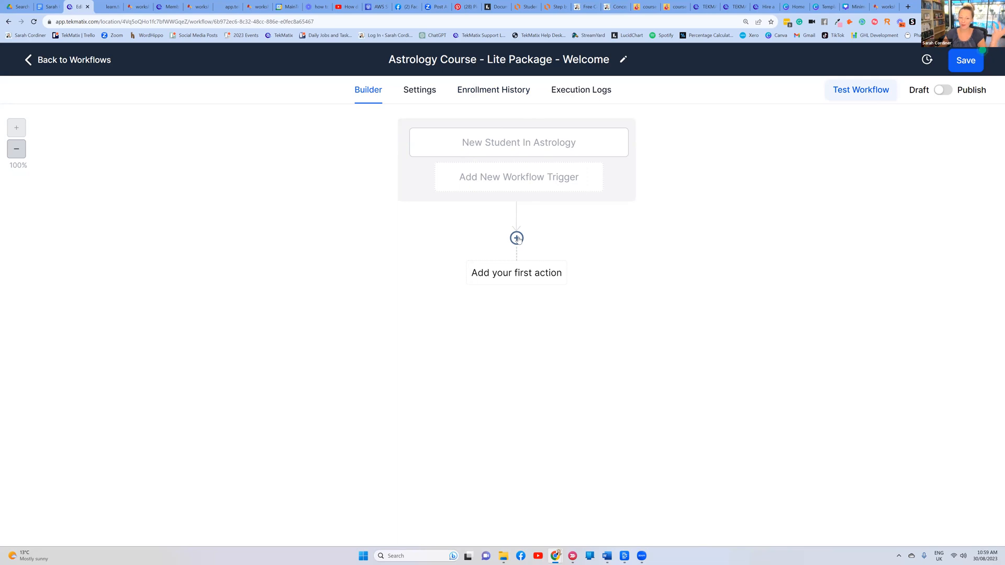
Add an Add Tag action as the first step, named 'Add Tag - astrology course'
click(517, 238)
text(tag)
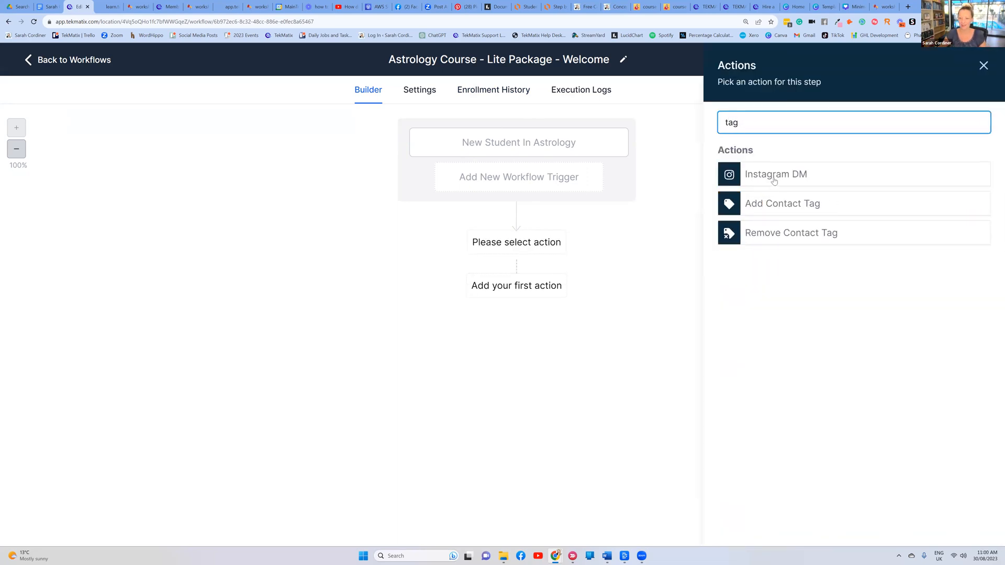
click(775, 205)
click(774, 148)
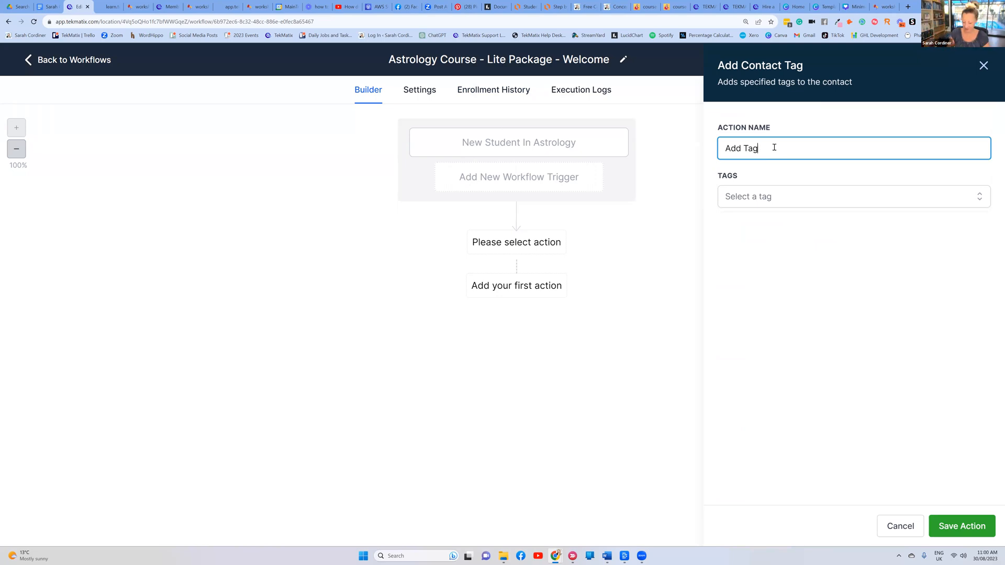
text(as)
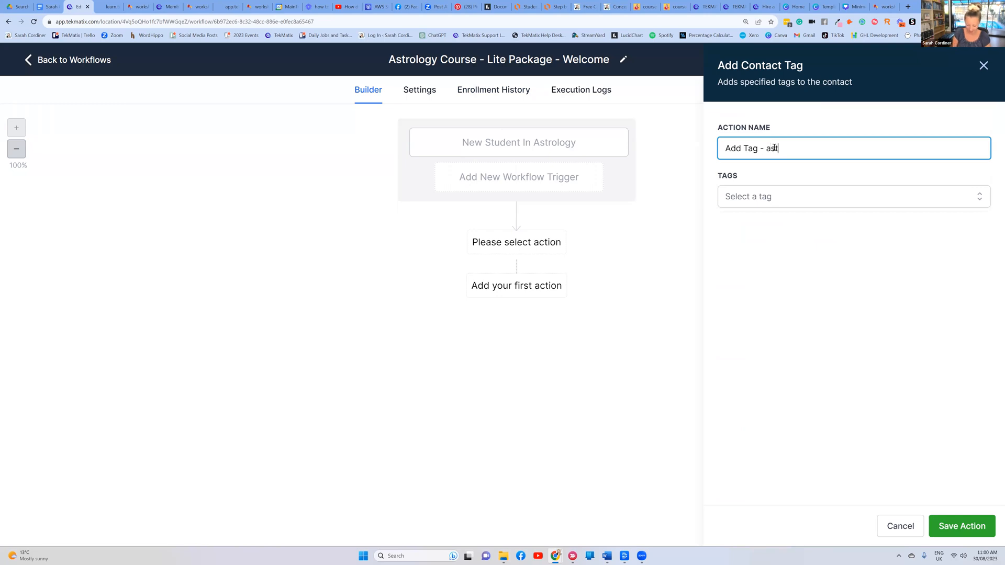
text(trology course)
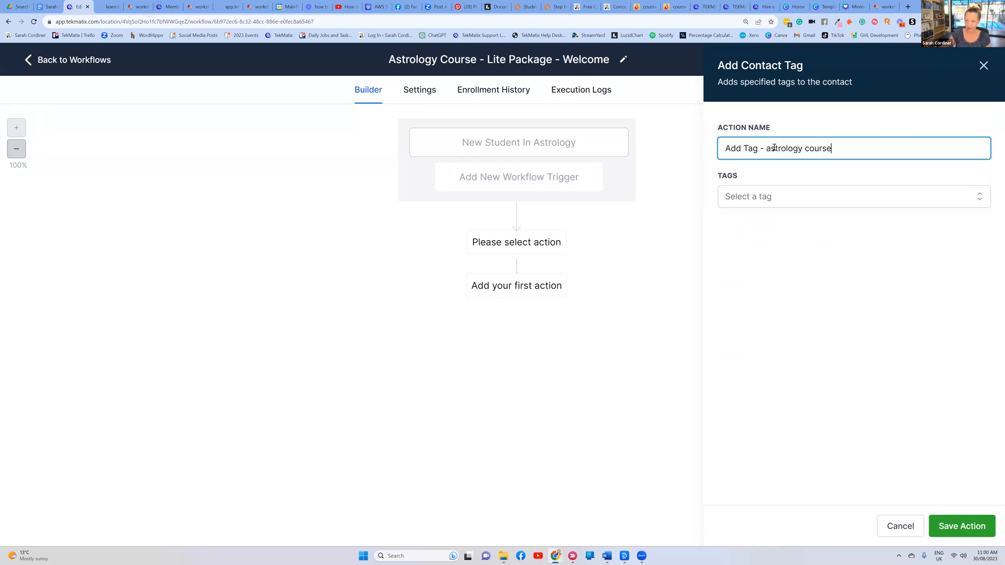
Create the tag 'joined the astrology course lite package' for the action and save it
click(769, 198)
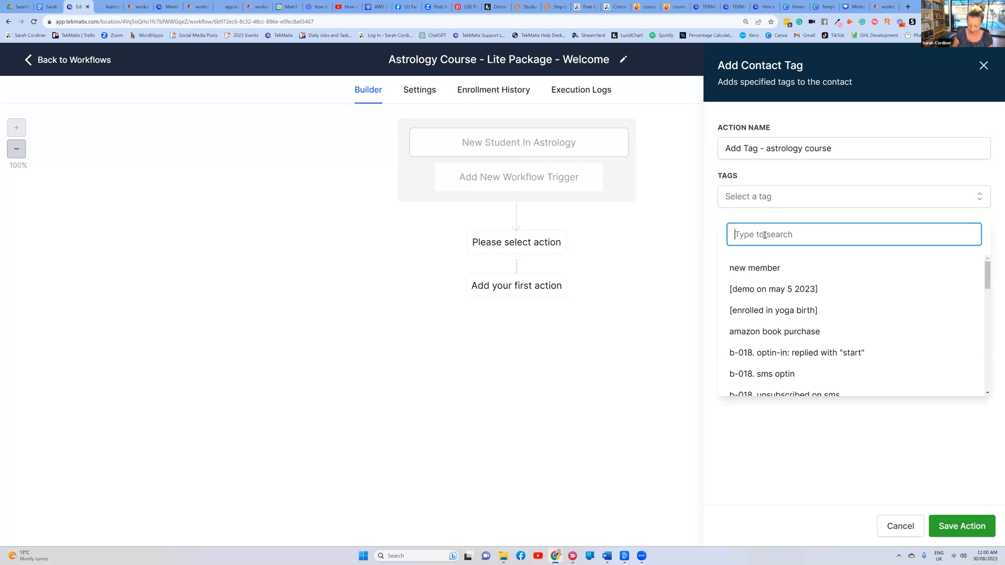
text(Joined)
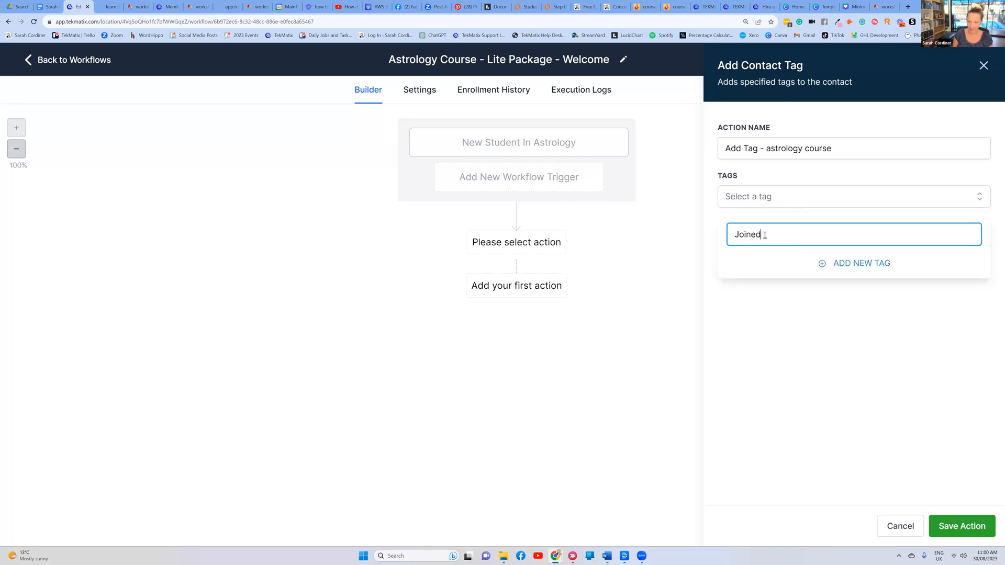
text( the astro)
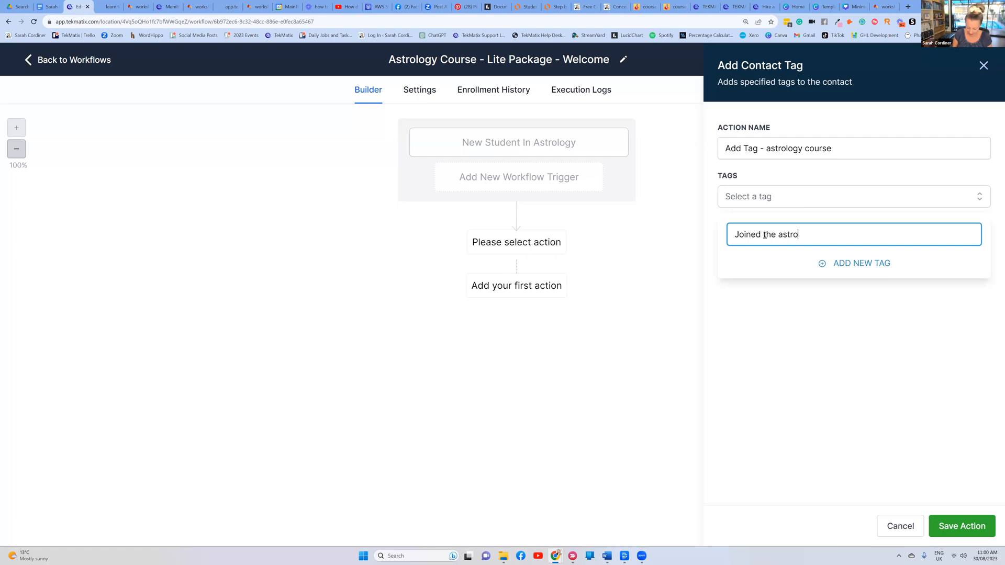
text(lgy course lit)
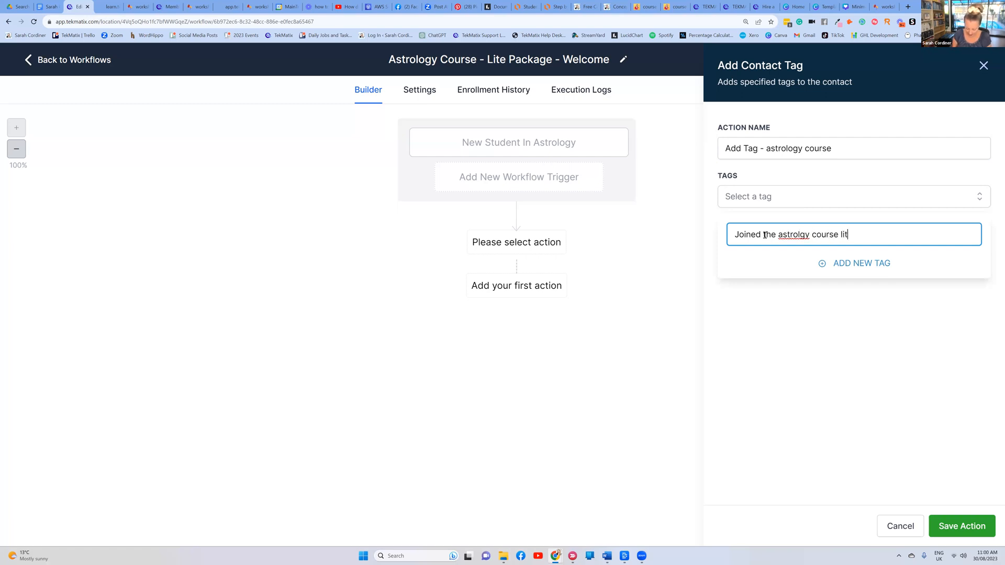
text(e p[ackage)
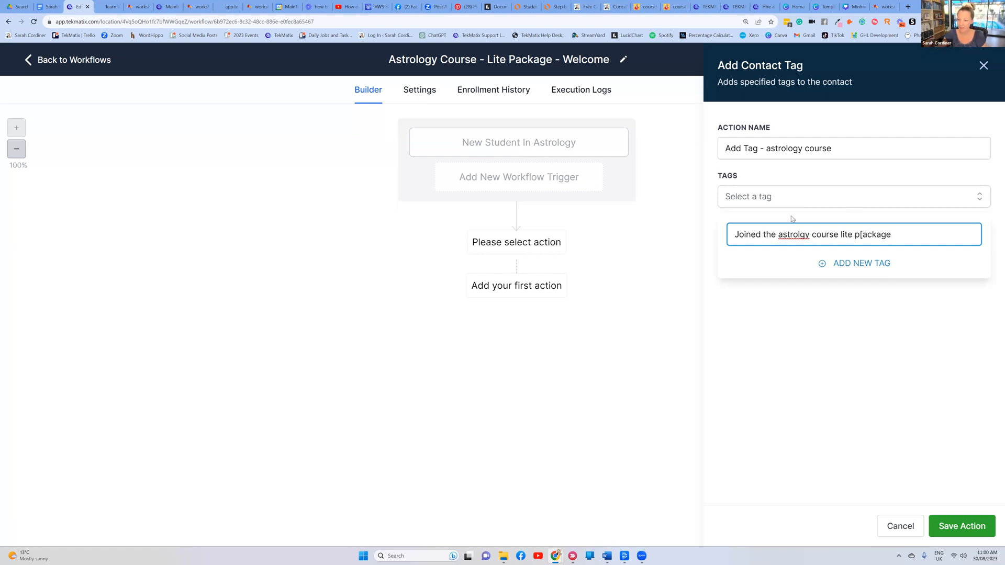
text(o)
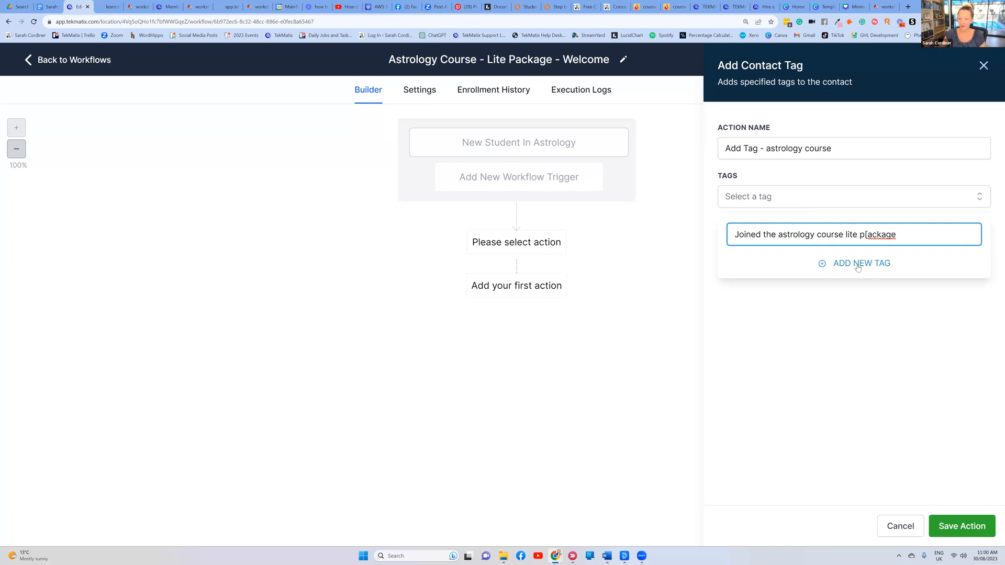
key(Delete)
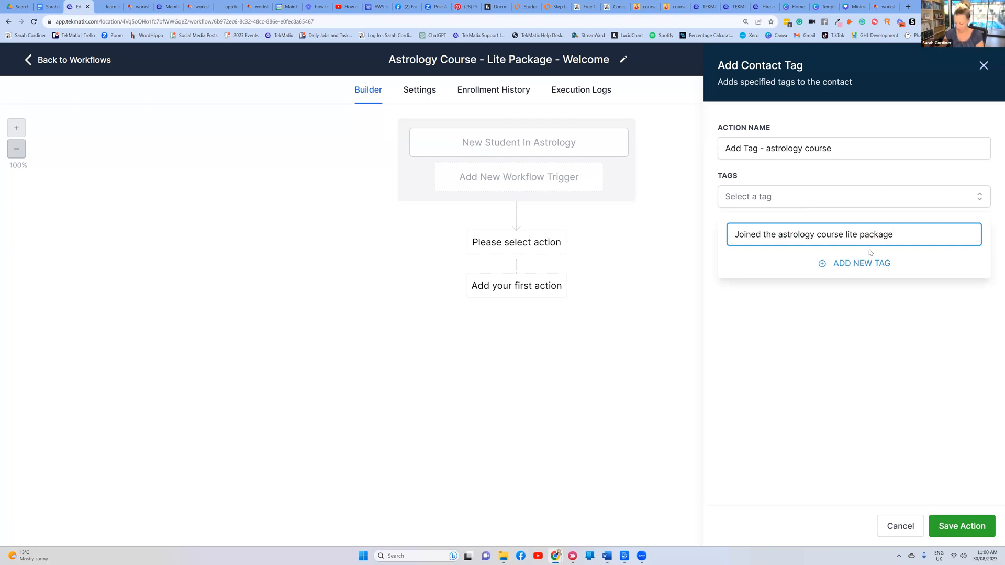
click(866, 263)
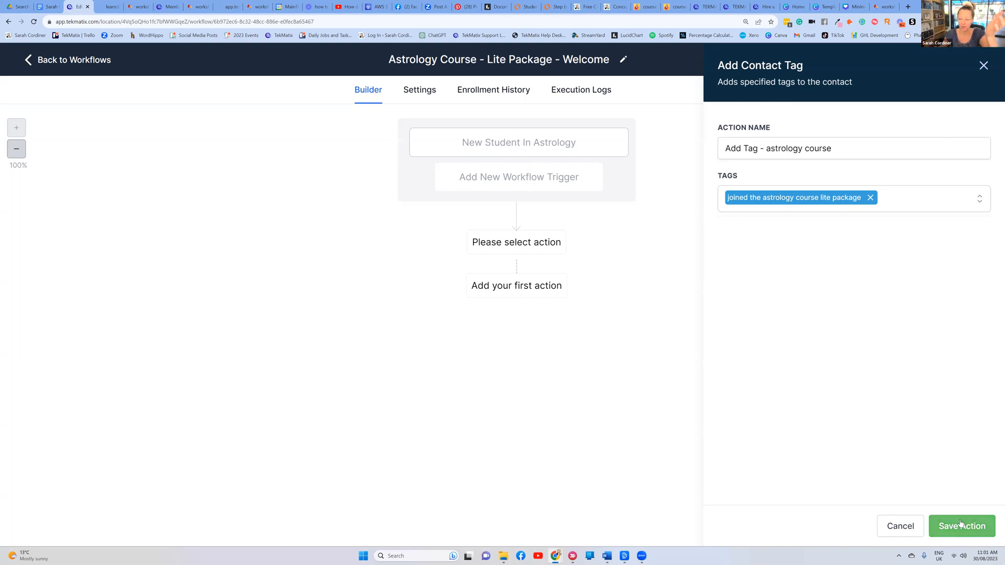
click(986, 523)
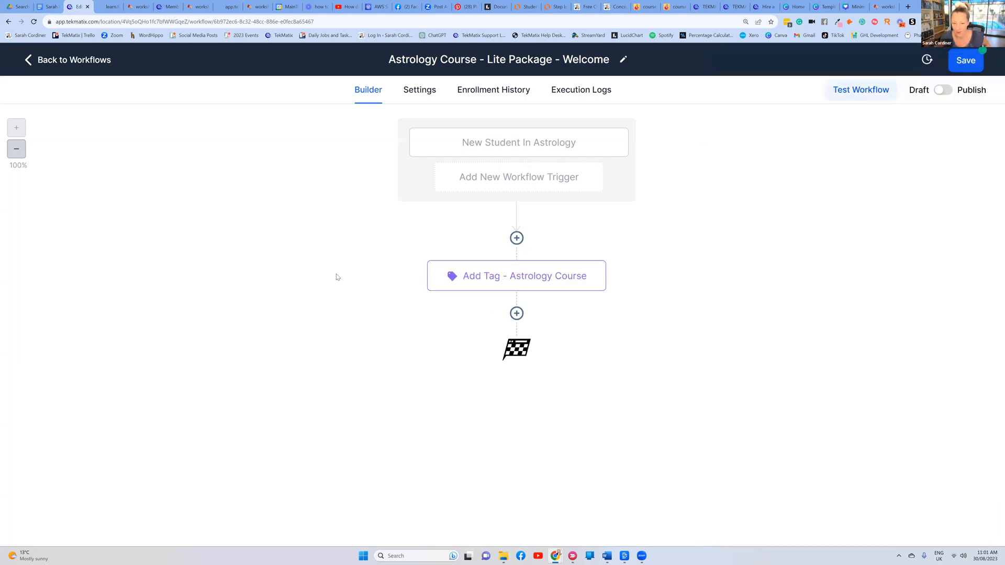
Add a Send Email step after the tag step, named 'Email- welcome'
click(516, 314)
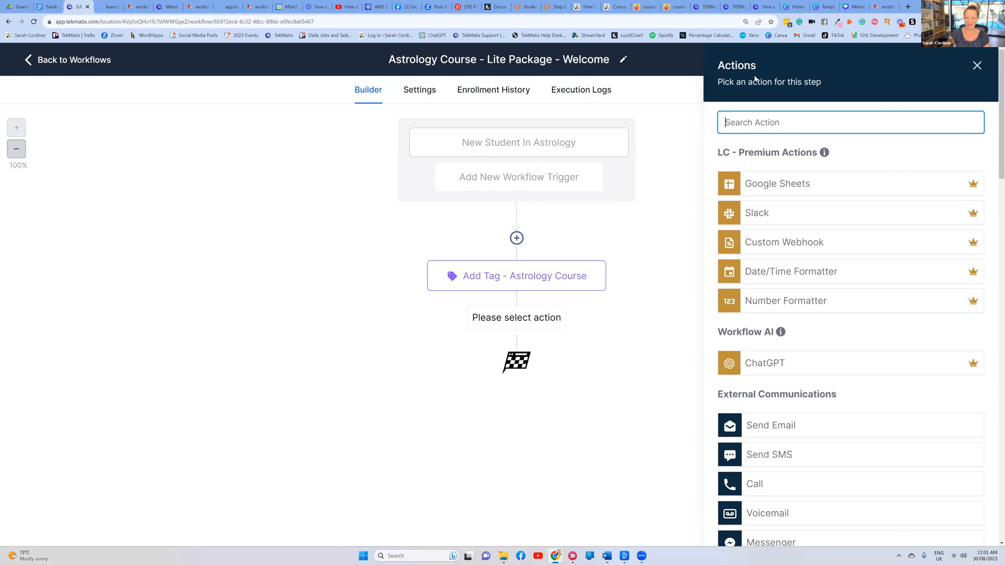
text(email)
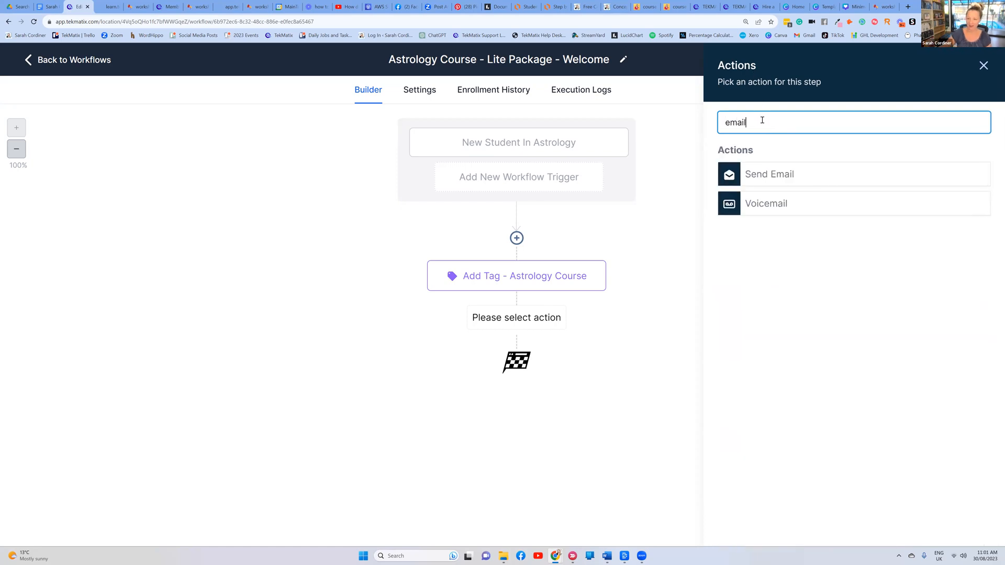
click(765, 178)
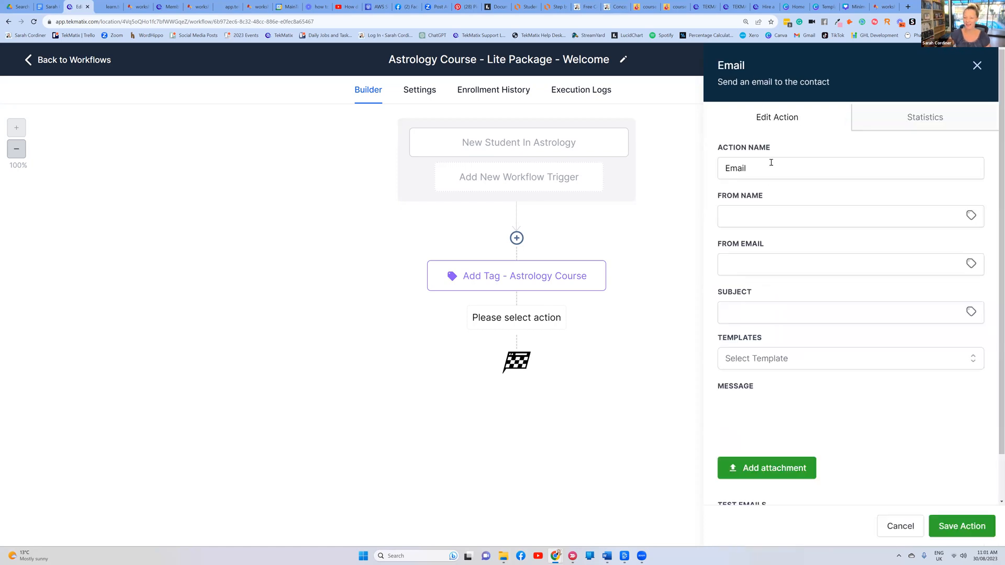
click(763, 168)
text(- welcome)
drag(793, 149, 716, 148)
click(791, 150)
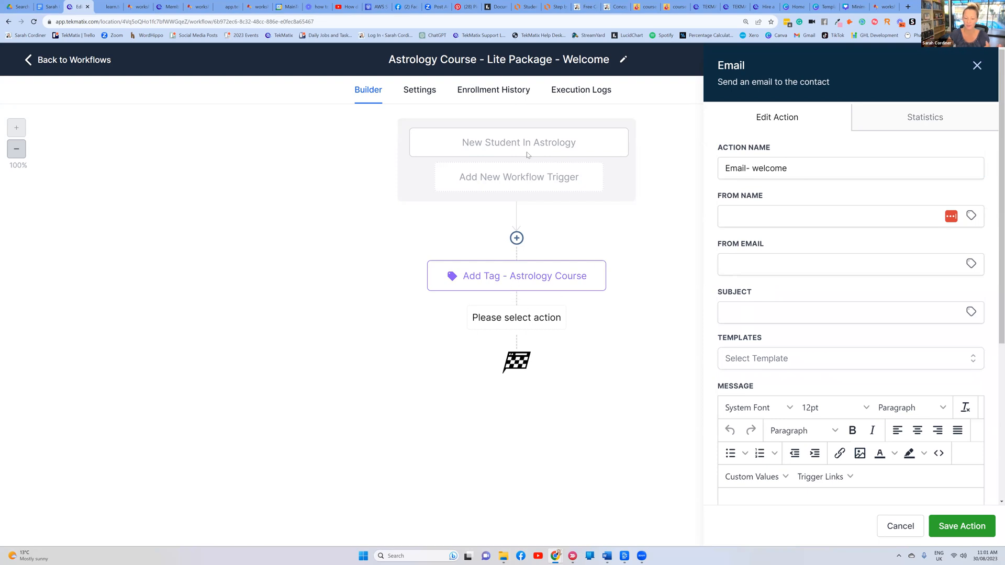
Fill in the sender's name, sender e-mail address, and a subject welcoming them to the astrology course
click(751, 213)
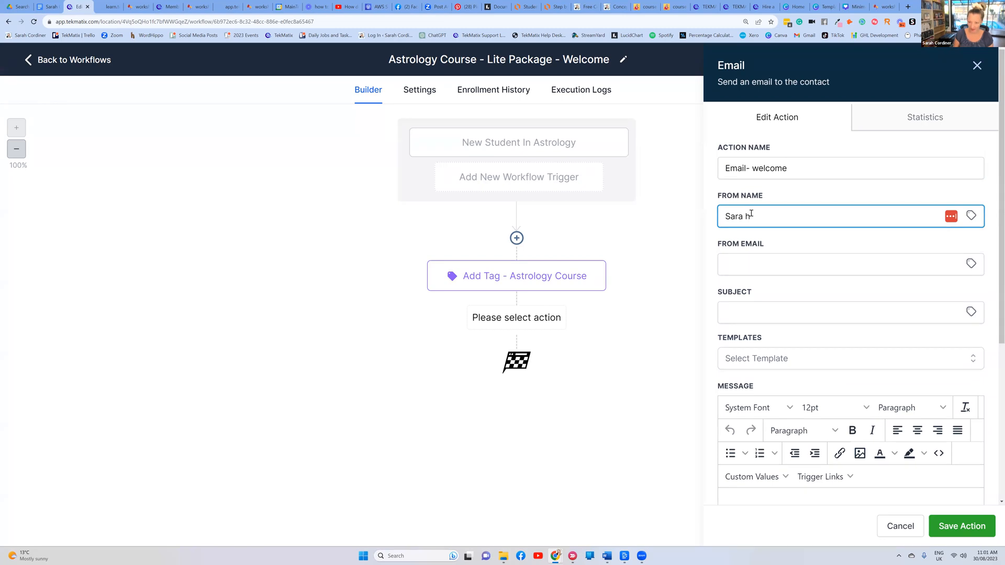
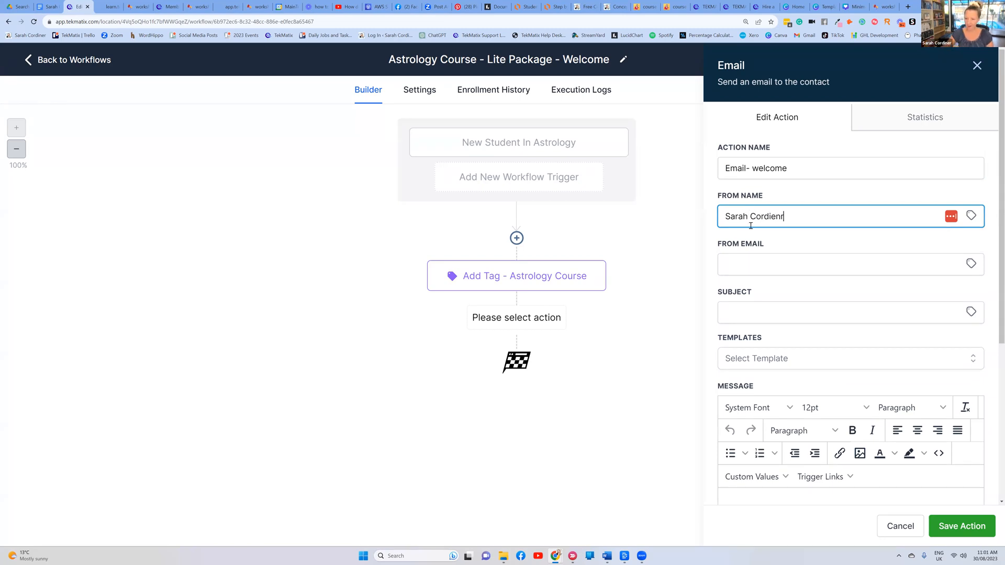
click(754, 262)
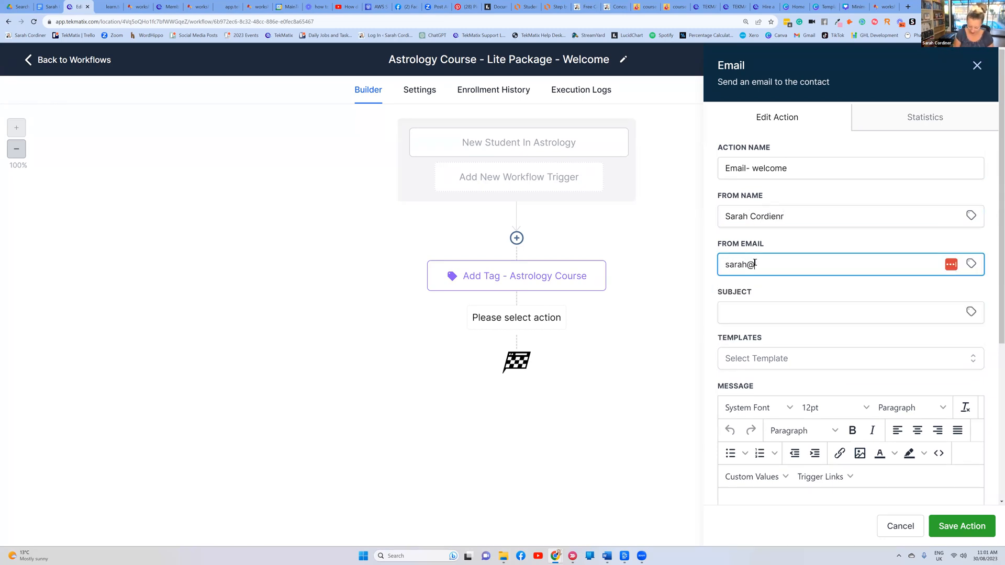
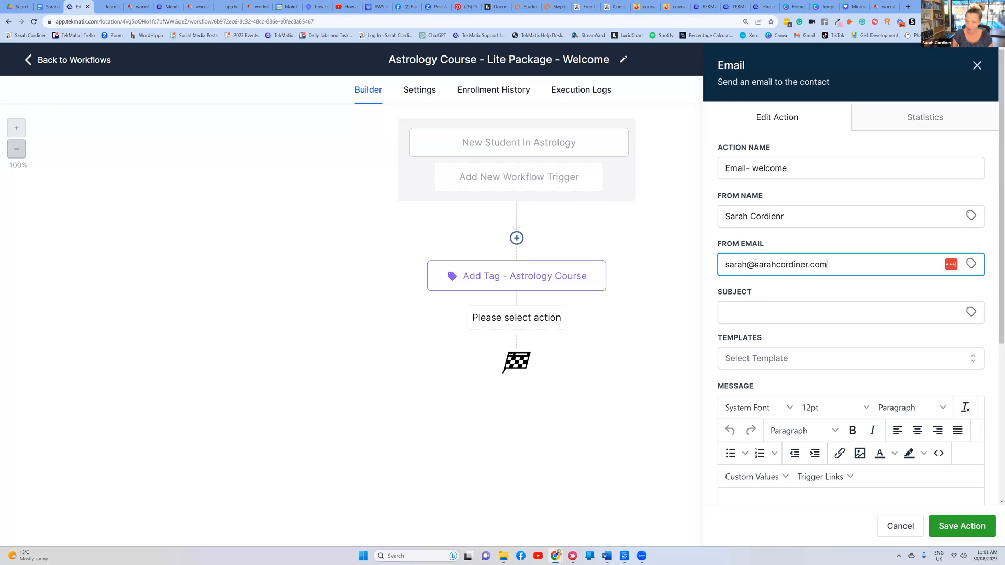
scroll(788, 251, down, 2)
click(759, 235)
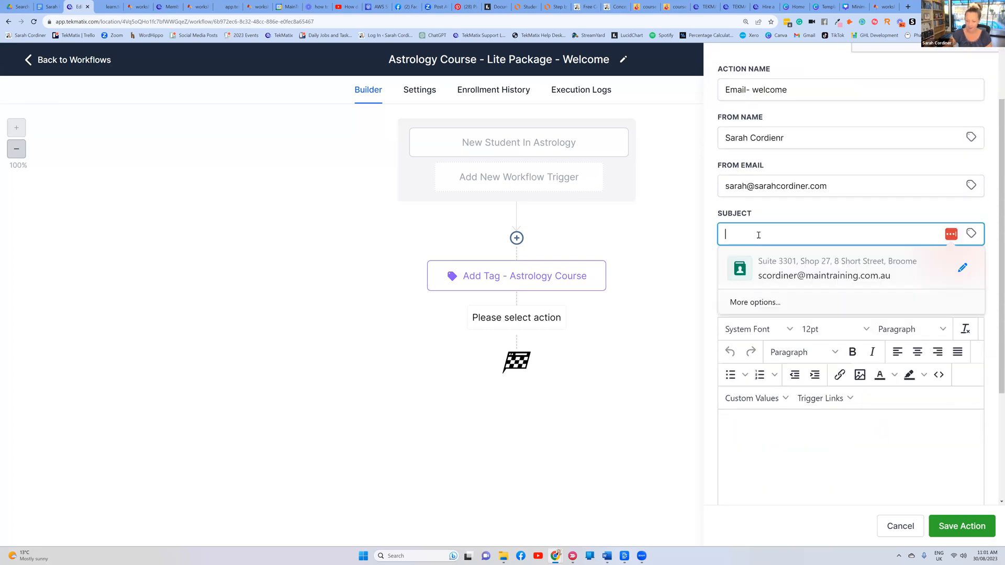
text(Welcome to sar)
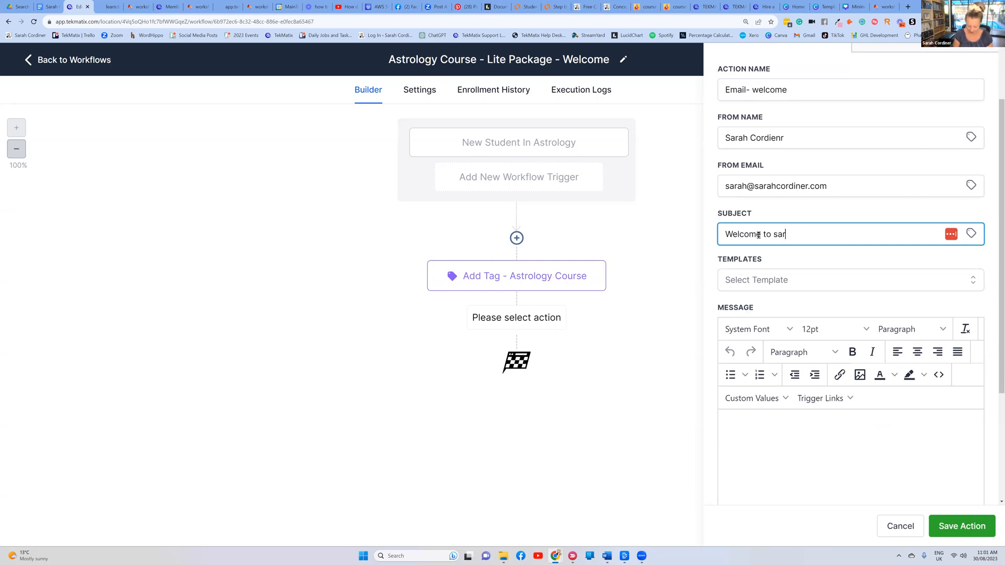
text(ahs astrology c)
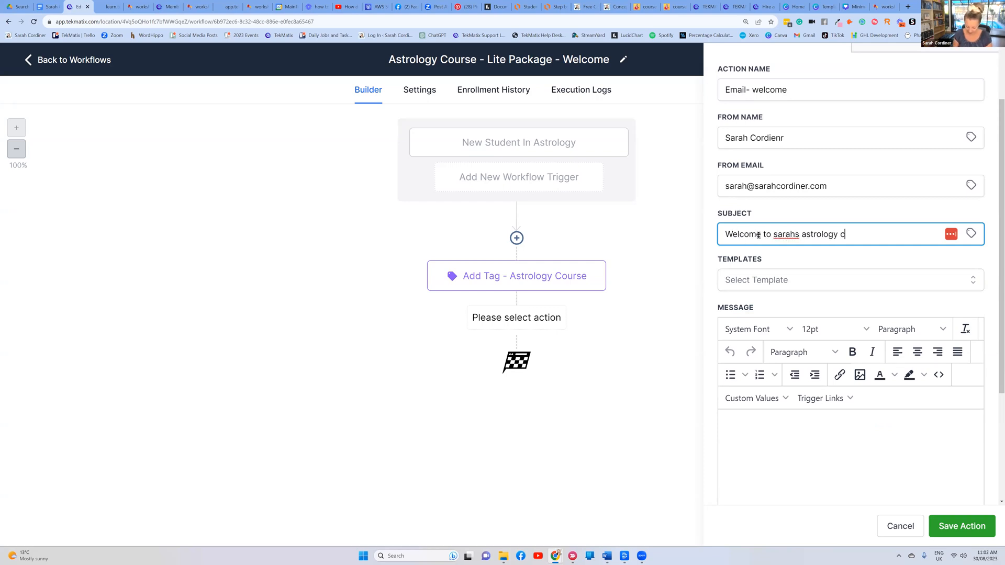
text(opurse)
Fix the subject typo and start the message body with 'Hi {{contact.first_name}},'
click(857, 235)
key(BackSpace)
scroll(750, 414, down, 1)
scroll(751, 372, down, 3)
click(740, 273)
text(Hi)
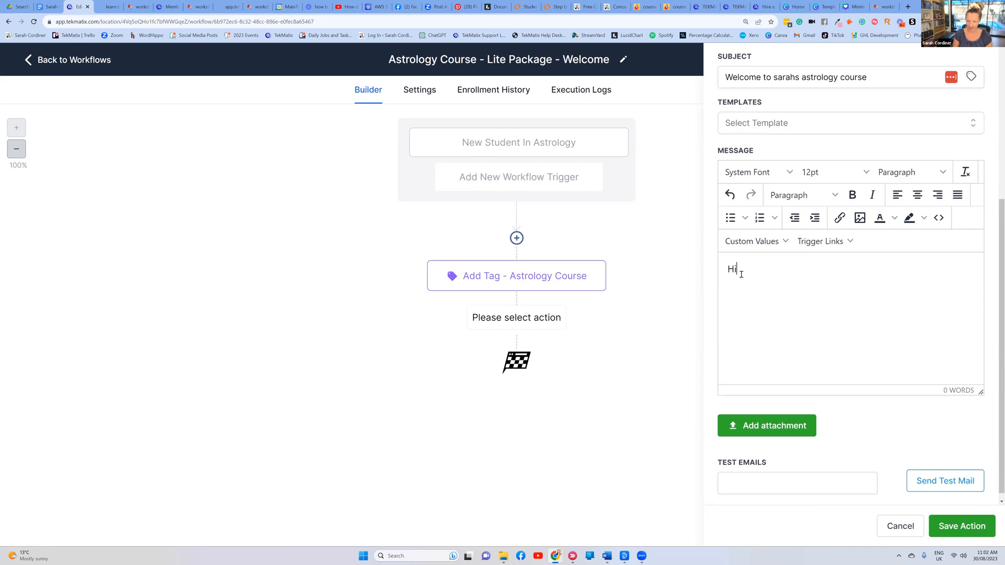
key(ctrl+plus)
key(ctrl+plus)
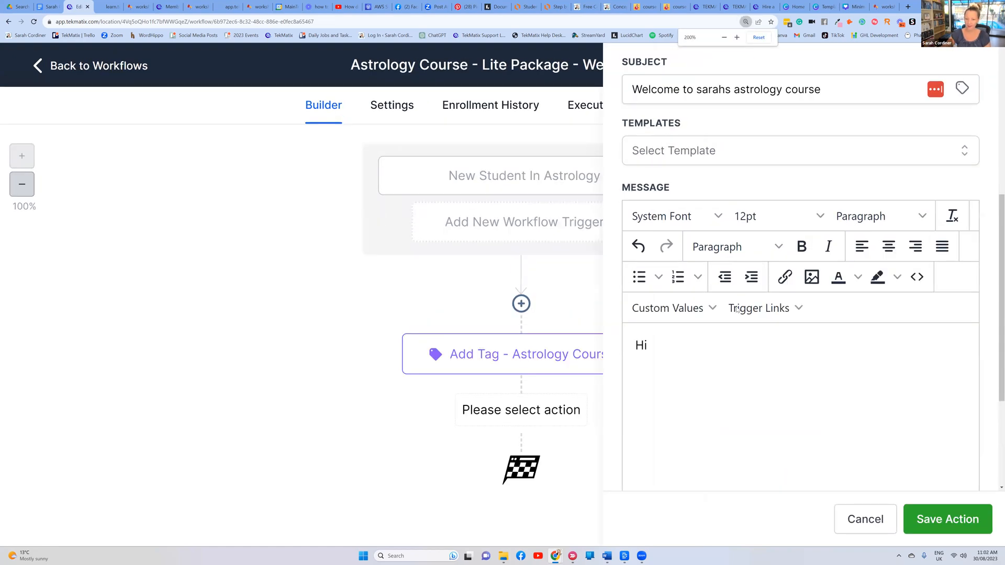
click(712, 313)
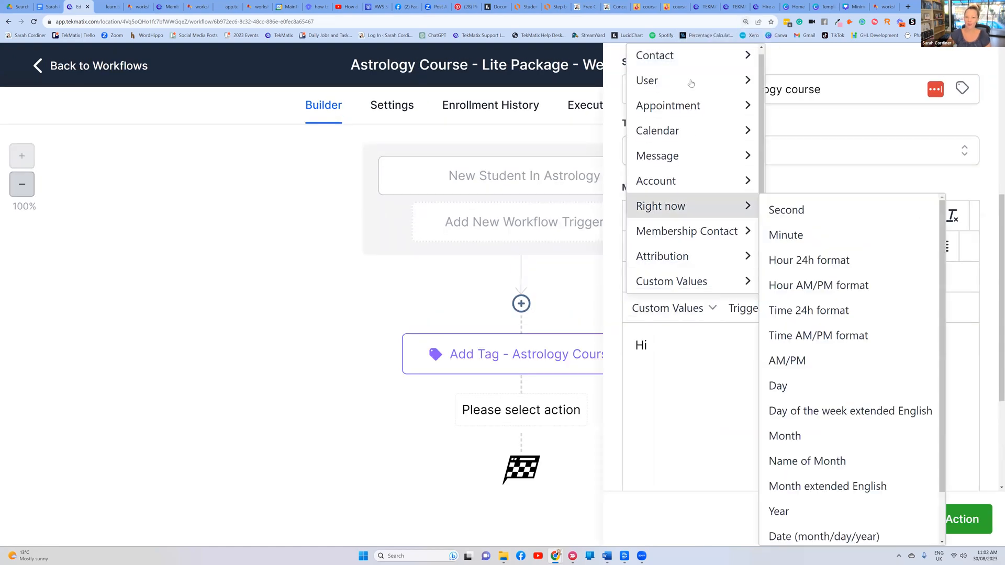
mouse_move(691, 60)
click(822, 85)
text(,)
key(Return)
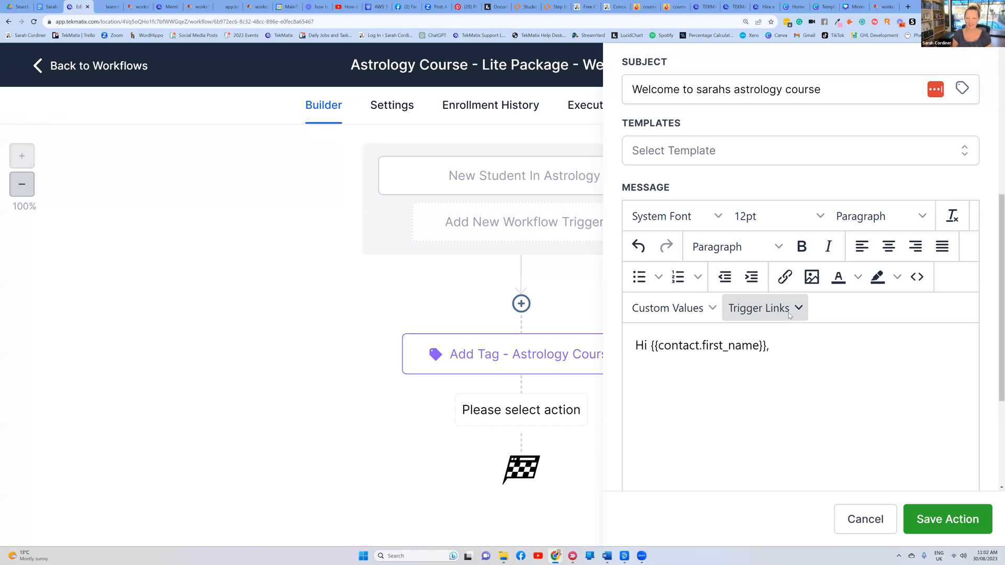
Add the line 'welcome to the xyz course' plus placeholder text, then minimize the browser
text(welcome the)
key(BackSpace)
key(BackSpace)
text(o the xyz course )
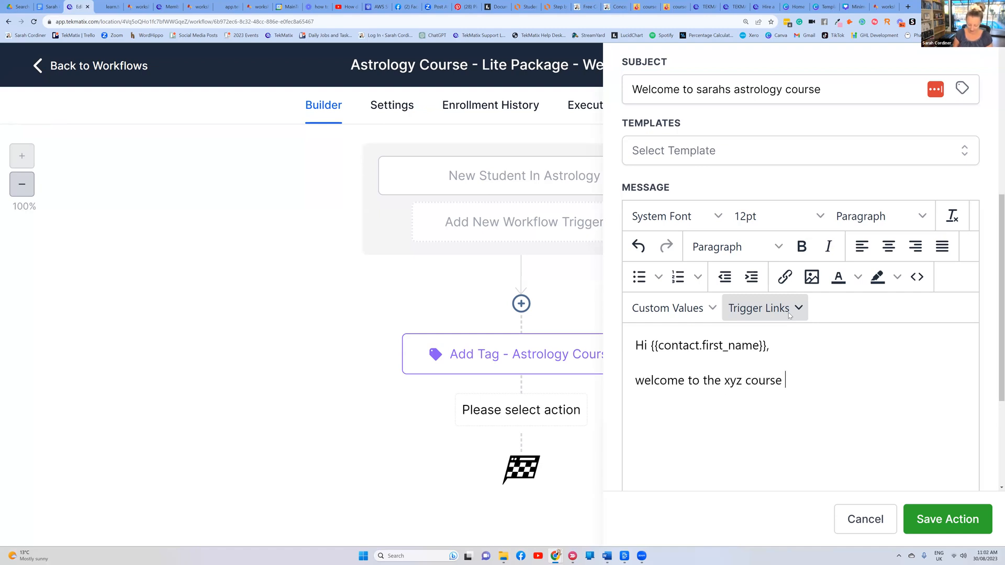
text(kdnfdjkngkjdaf)
key(Return)
text(dbgkrnjgo)
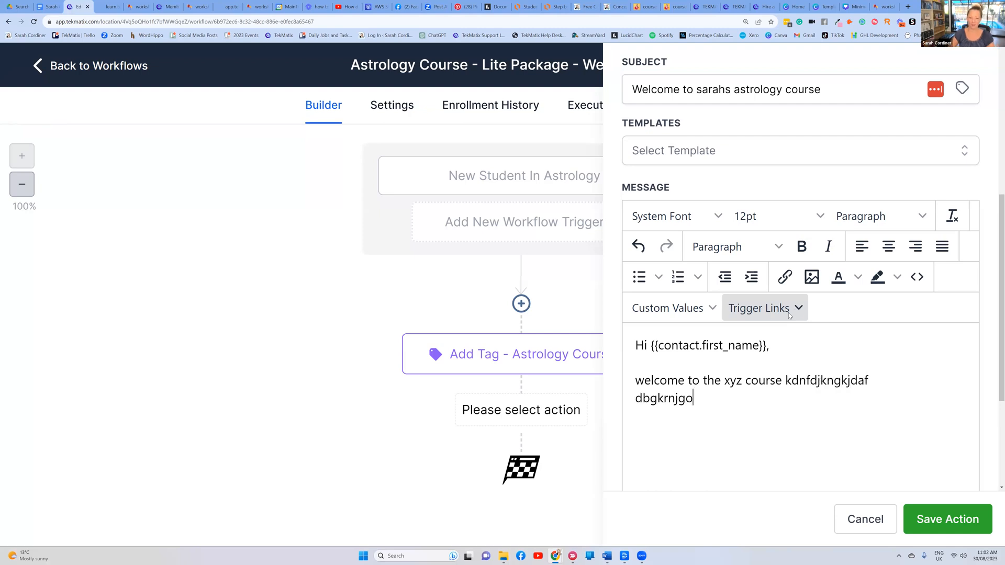
key(super+d)
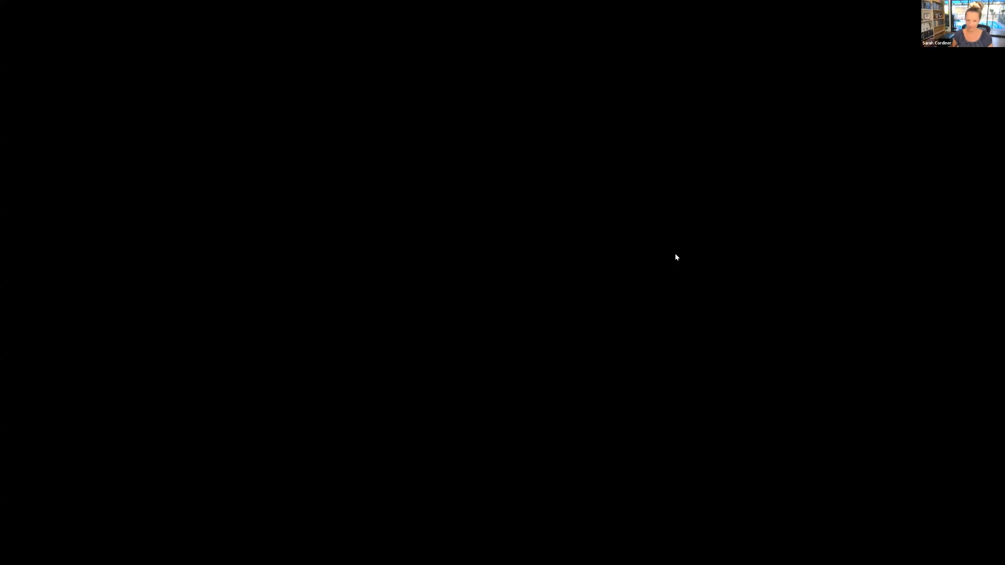
Dismiss the Xbox Game Bar and restore the Tekmatix workflow editor window
key(super+r)
key(super+g)
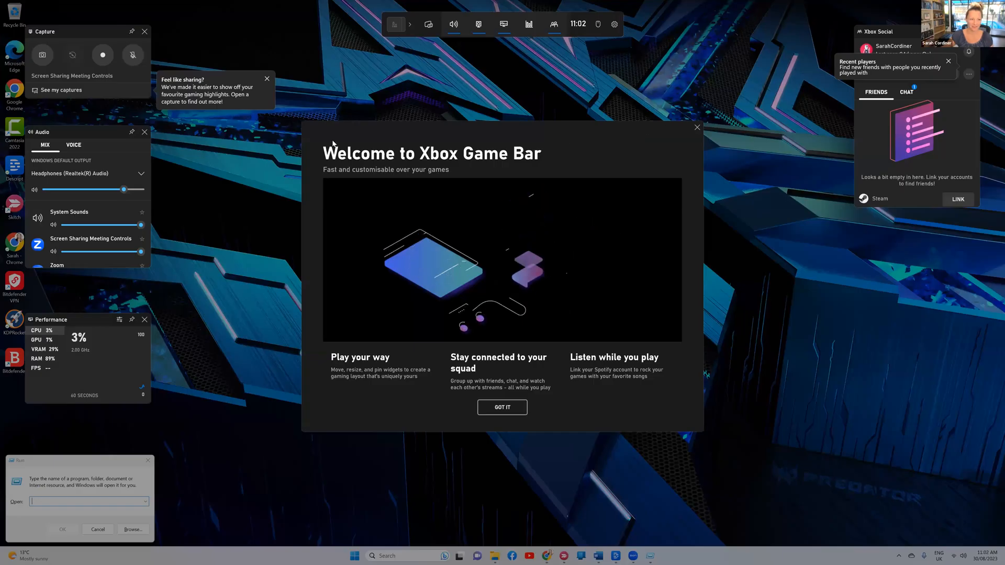
click(697, 128)
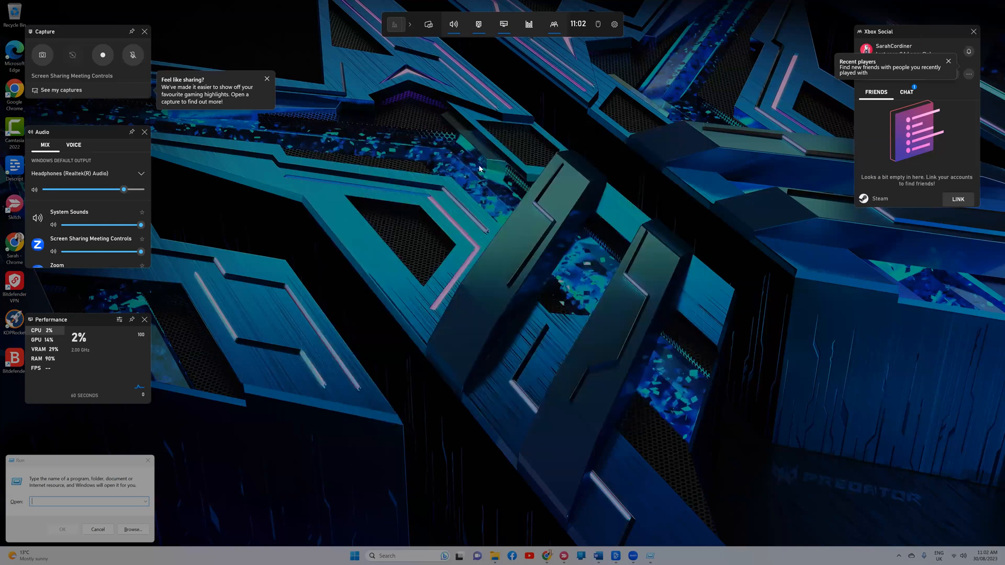
click(474, 513)
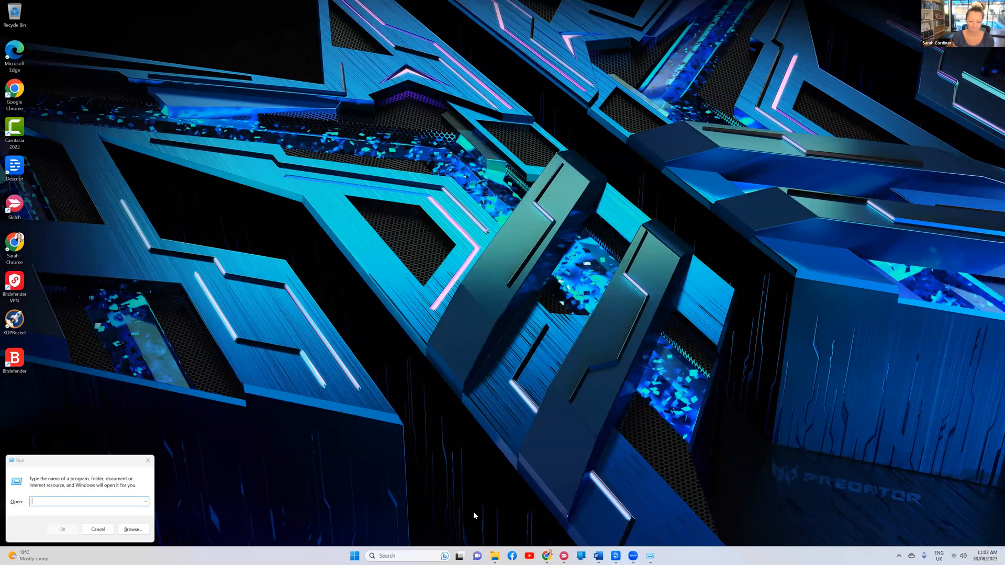
mouse_move(547, 556)
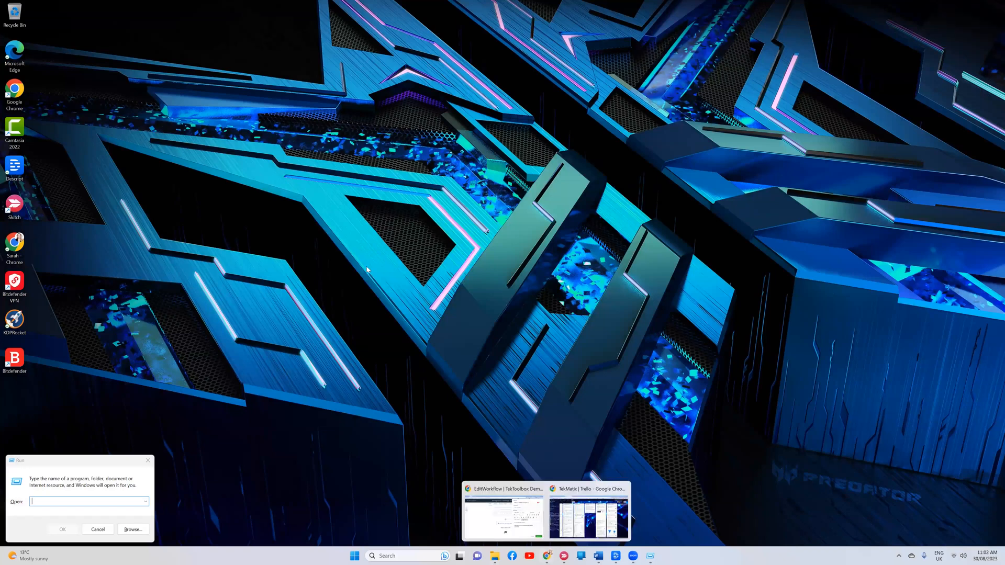
click(504, 516)
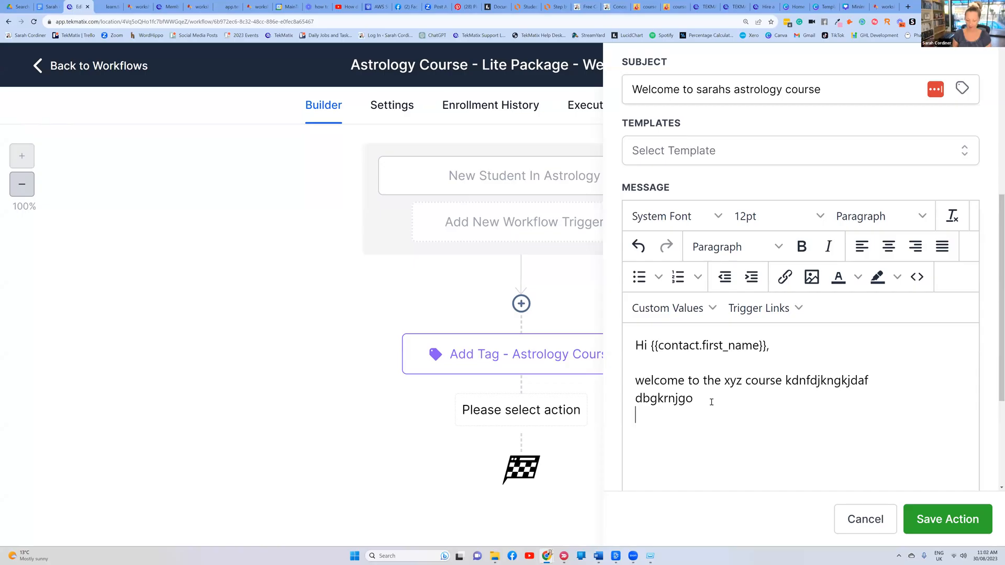
Add more placeholder lines and the sign-off 'love from me xxx', then save the welcome email step
key(Return)
text(g)
text(gj )
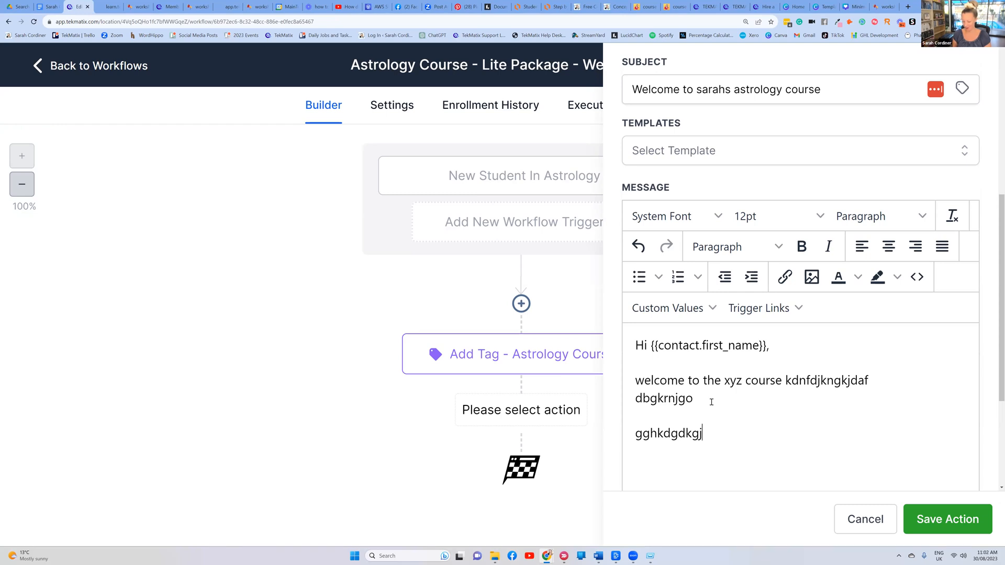
text(vbkbv)
key(Return)
key(Return)
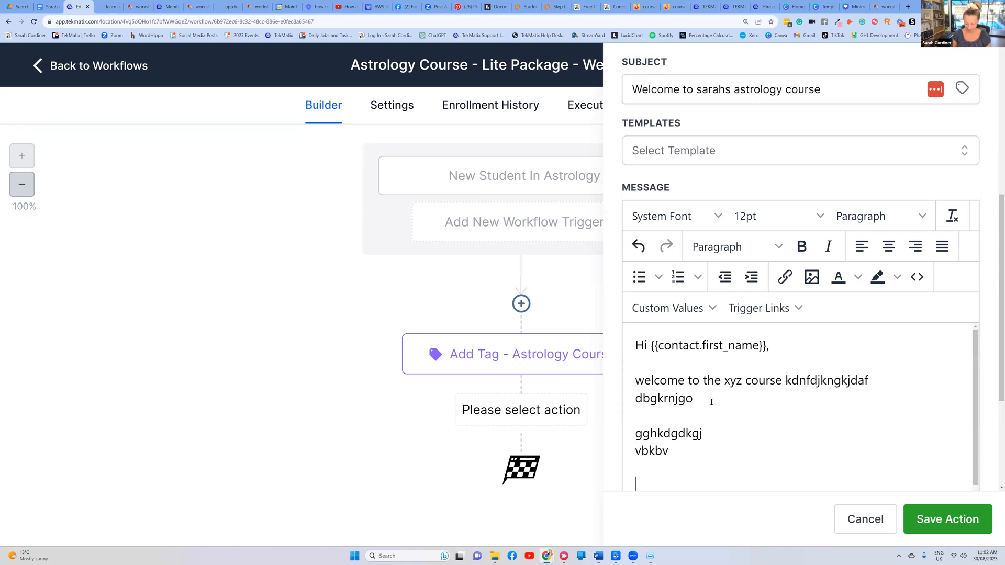
text(love from me xxx)
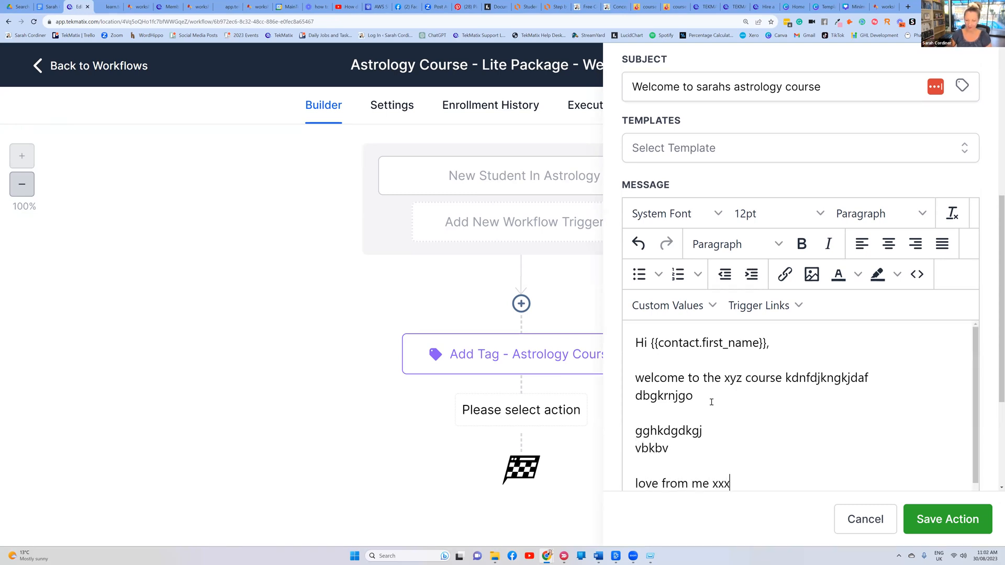
scroll(827, 365, down, 1)
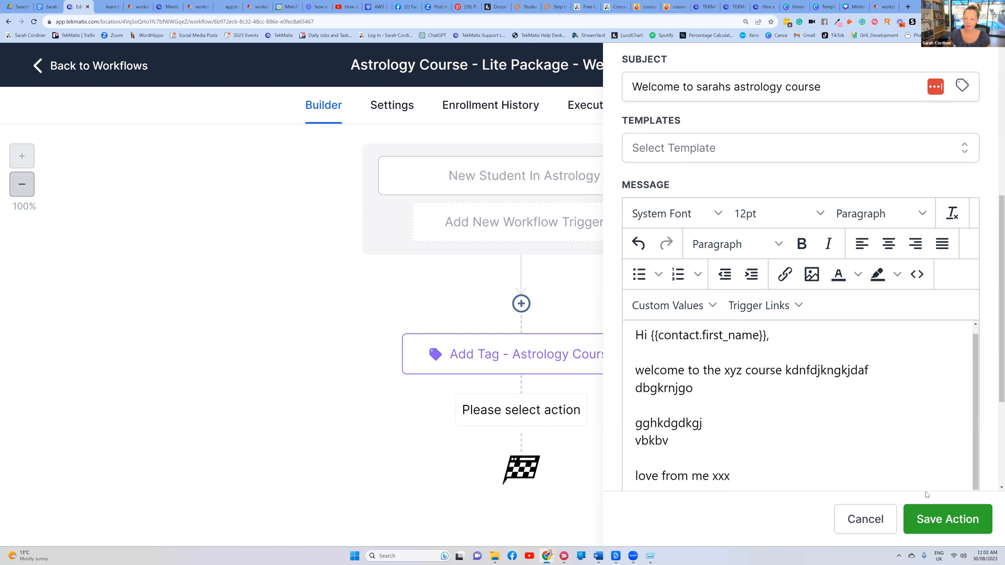
click(942, 521)
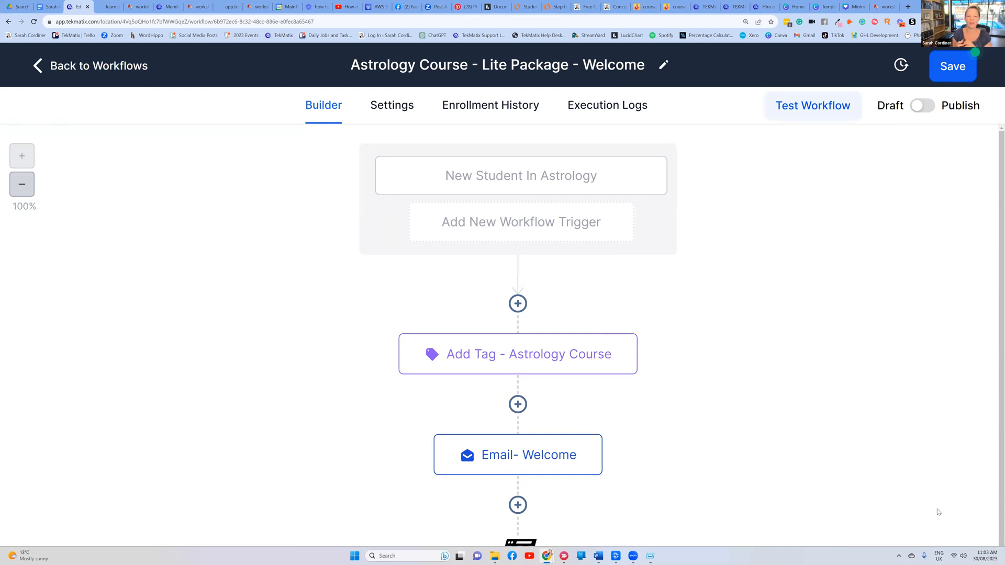
scroll(997, 485, down, 1)
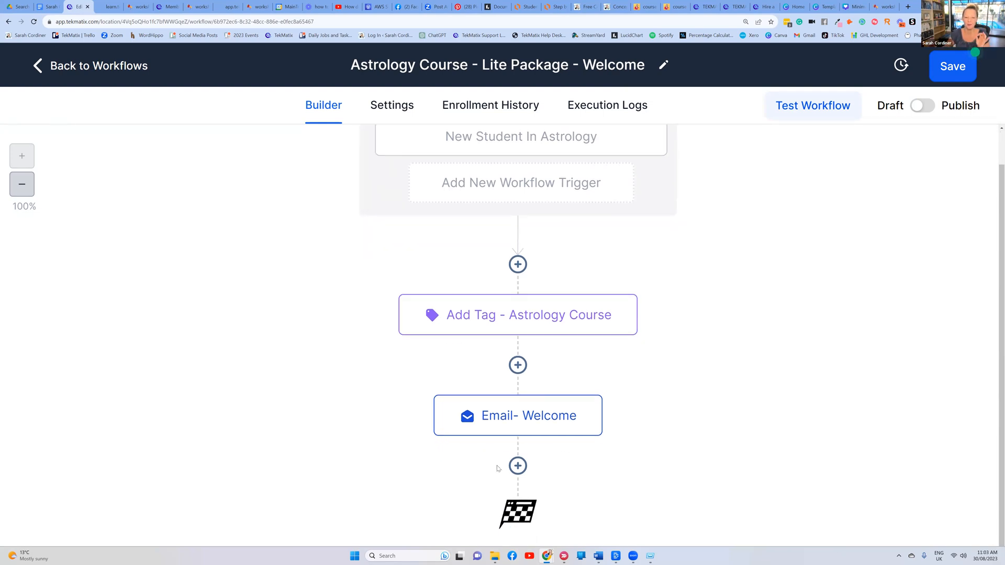
click(518, 430)
scroll(805, 326, down, 3)
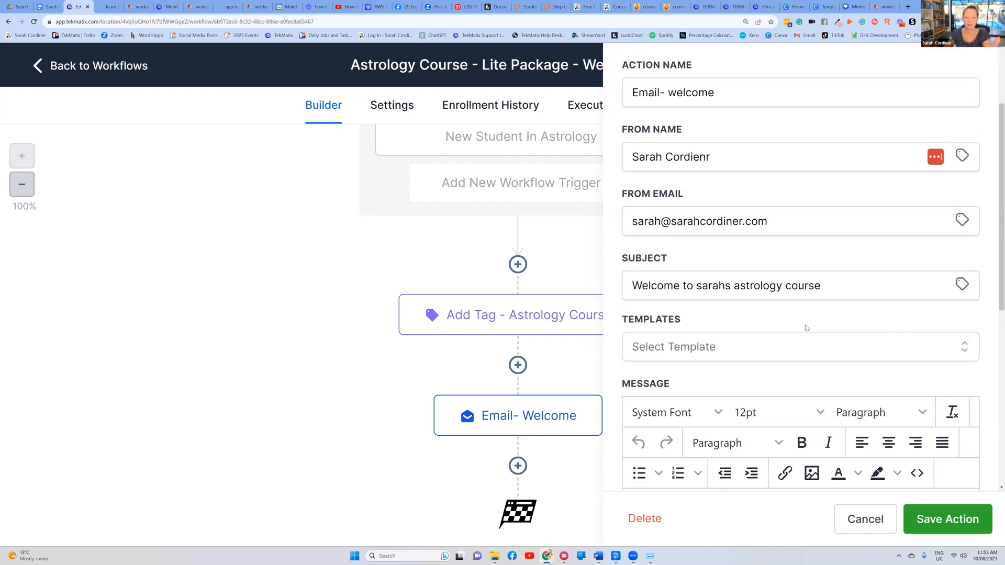
scroll(808, 311, down, 3)
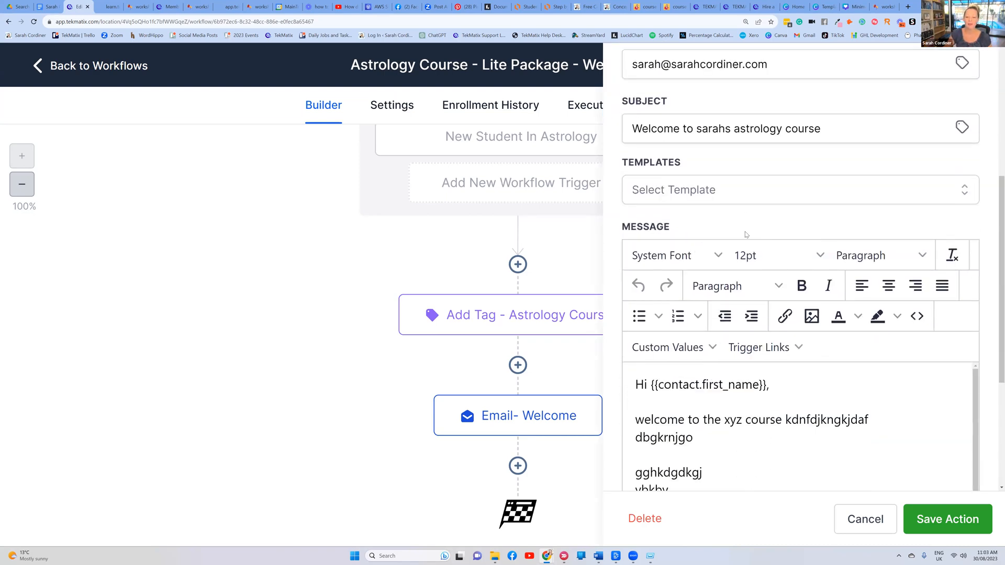
scroll(746, 234, down, 3)
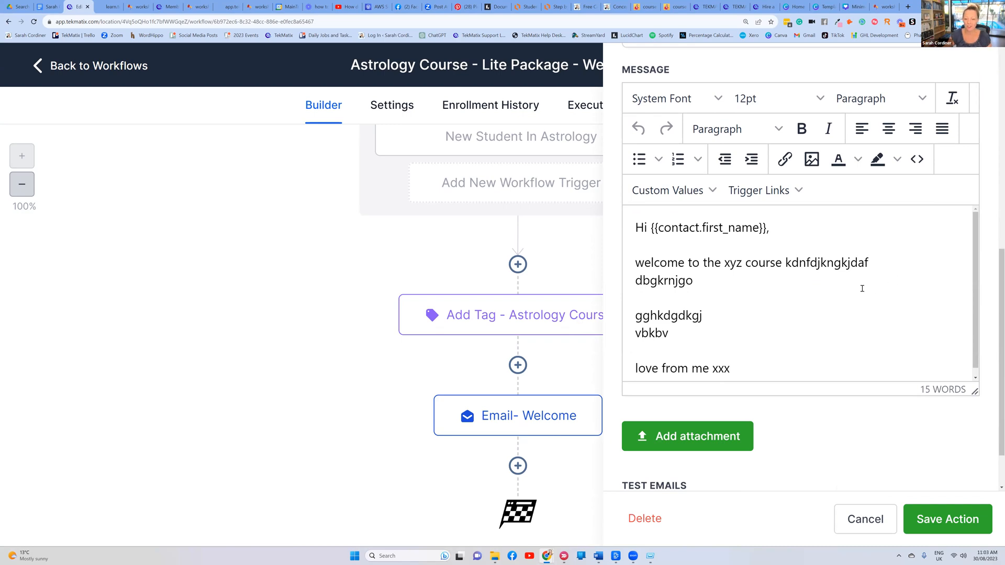
click(920, 523)
scroll(489, 428, down, 1)
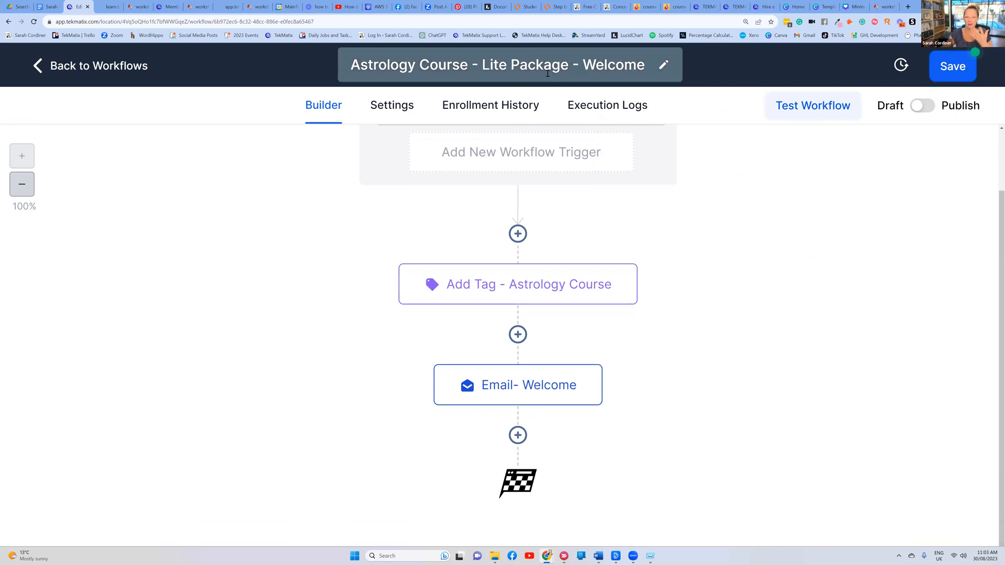
Add a Wait step after the welcome email, named 'Wait for 1 week'
click(518, 435)
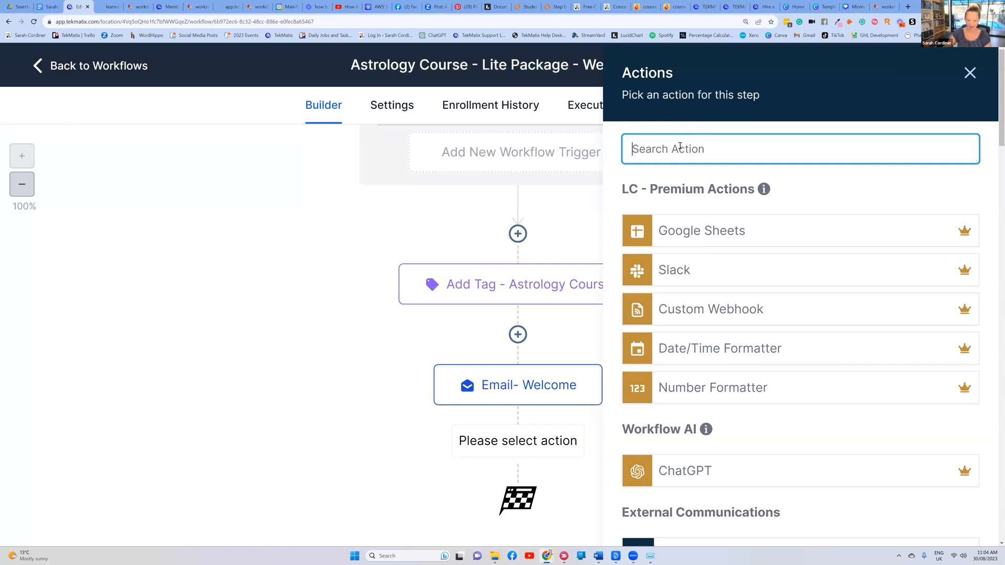
text(wait)
click(680, 223)
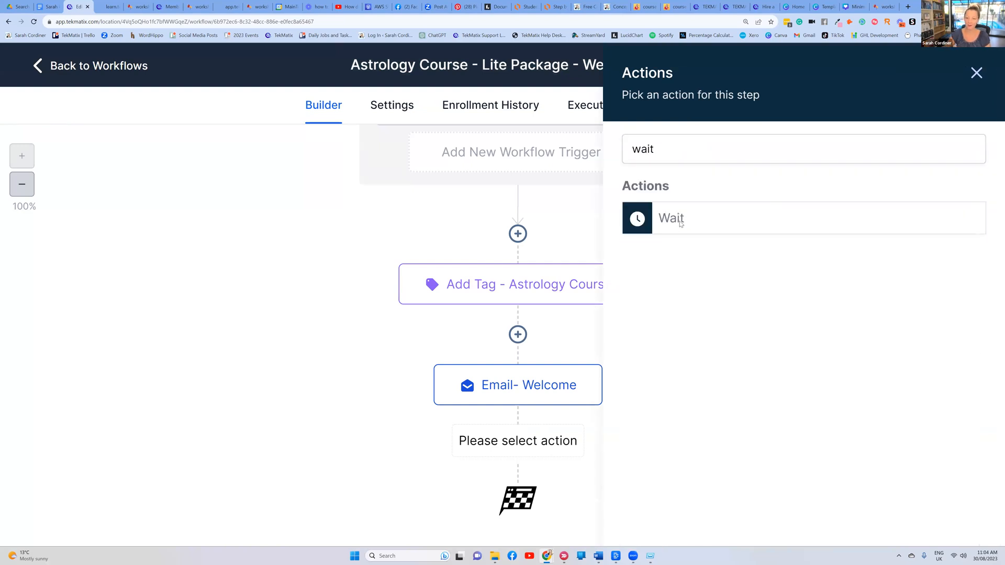
click(408, 180)
text(for 1 week)
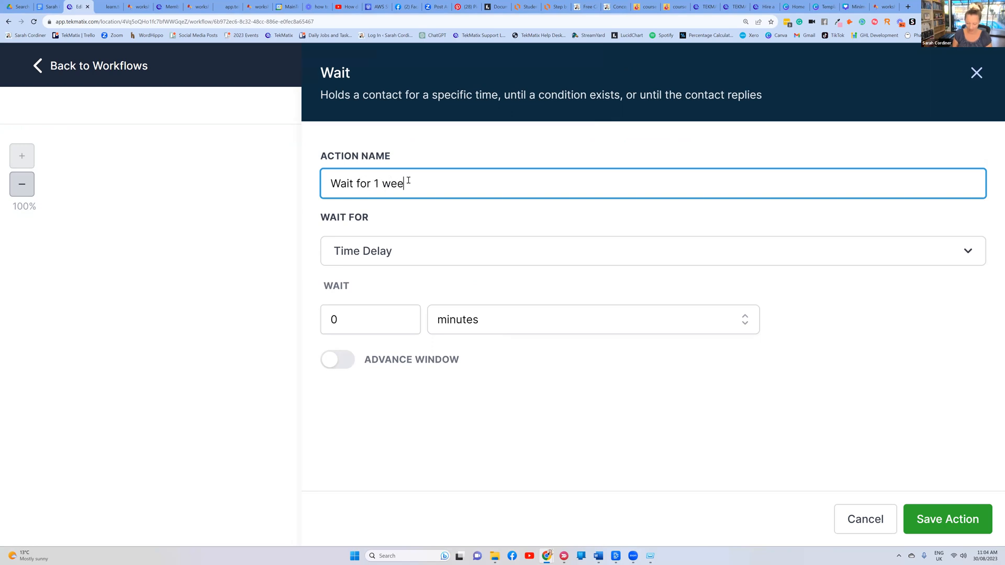
drag(389, 156, 328, 157)
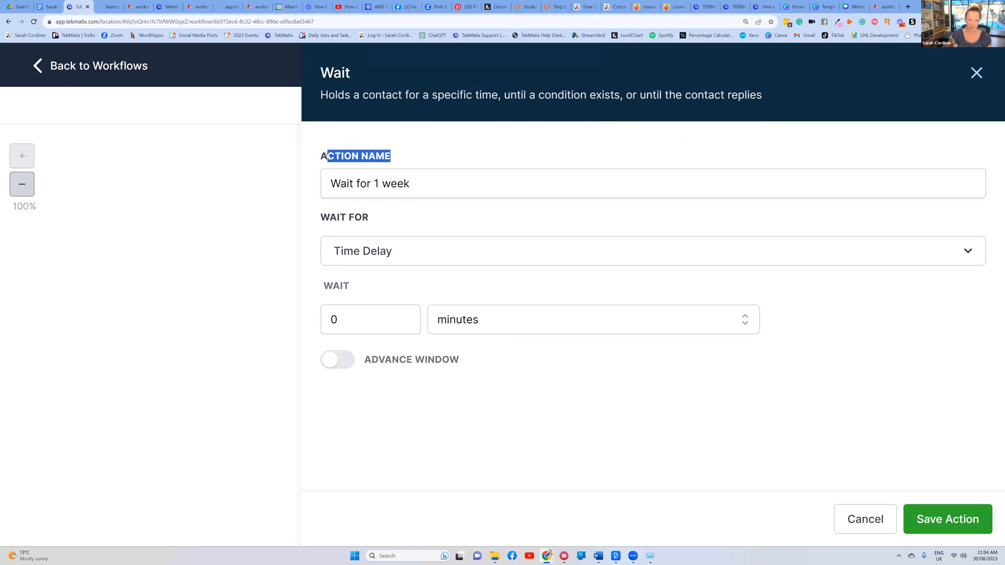
click(376, 184)
Set the wait to 7 days and save the step
click(361, 319)
text(7)
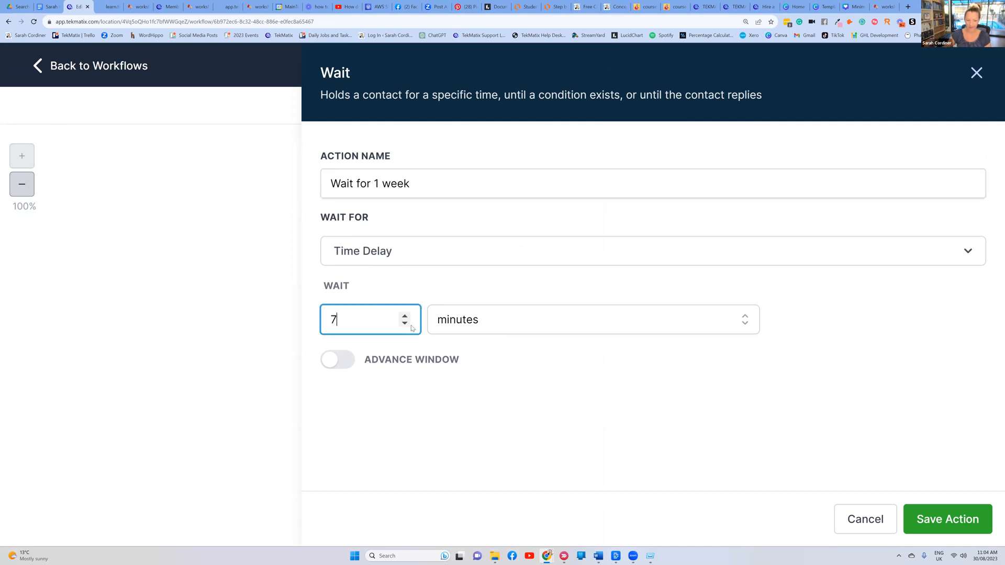
click(471, 321)
click(453, 412)
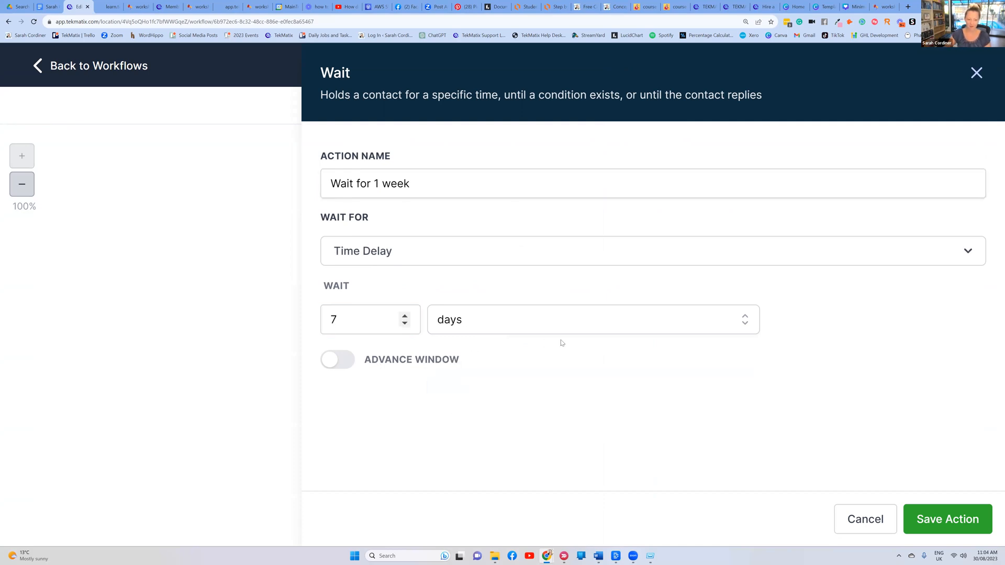
click(945, 506)
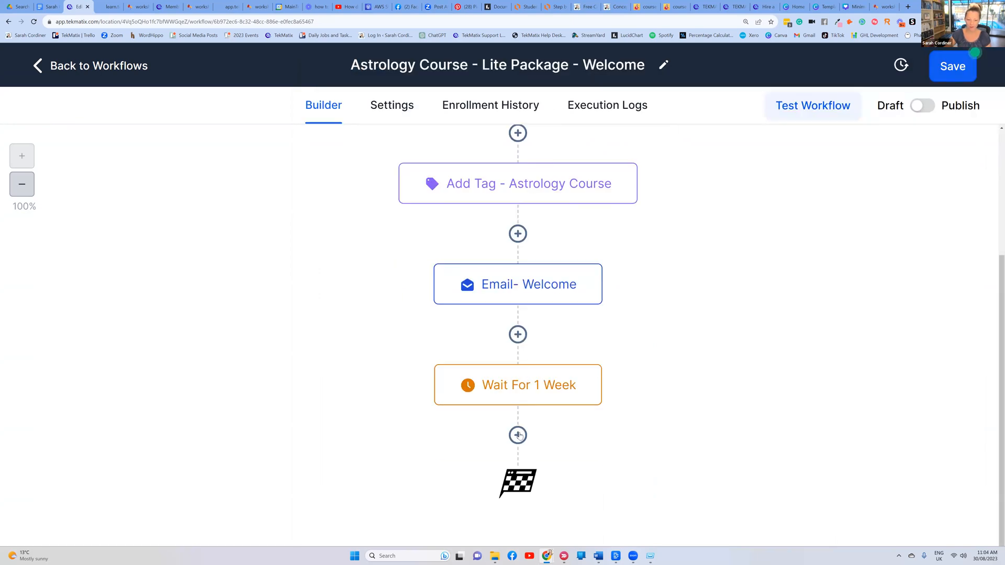
click(518, 435)
Add a Send Email step after the wait, named 'Email - module 2'
text(email)
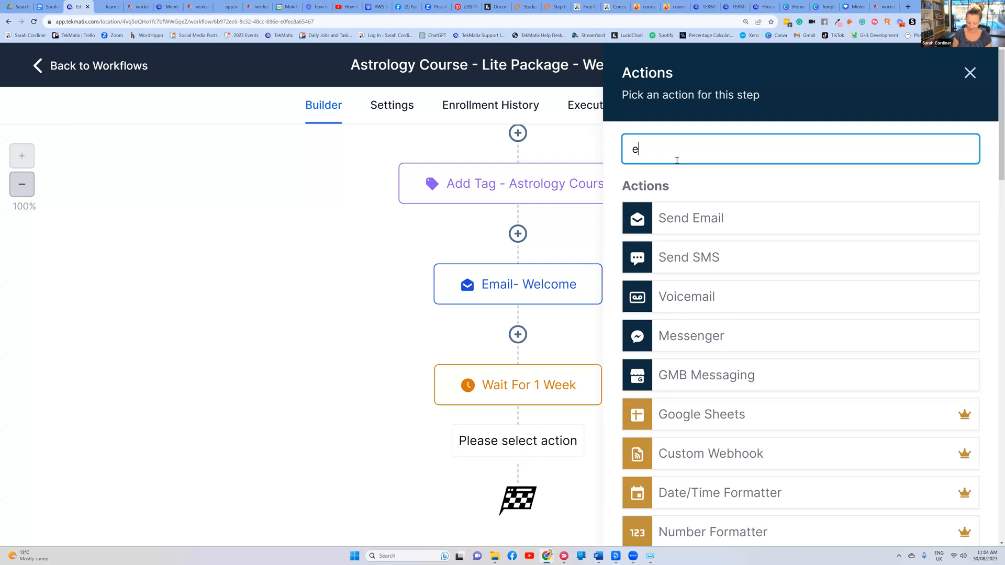
click(690, 218)
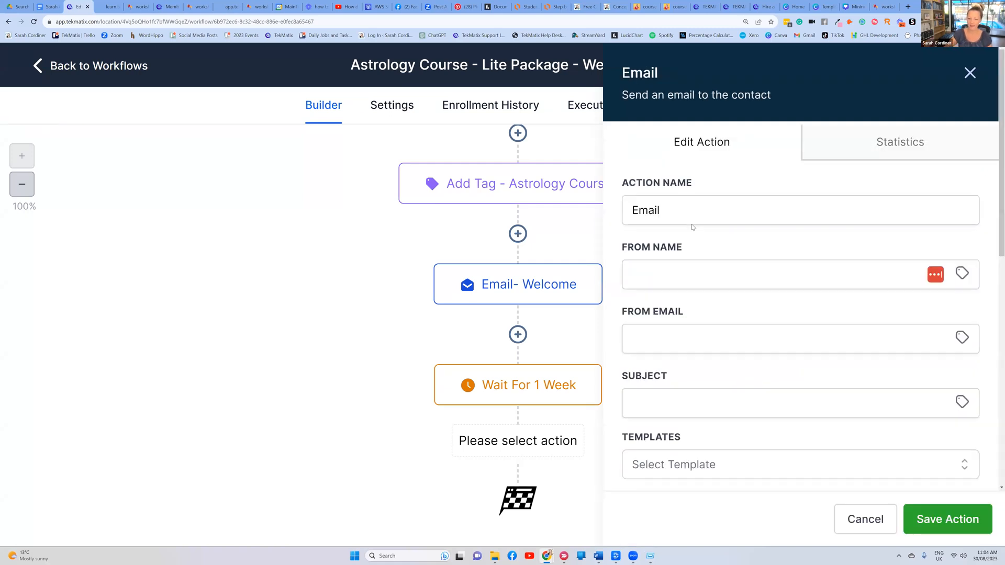
scroll(685, 204, down, 2)
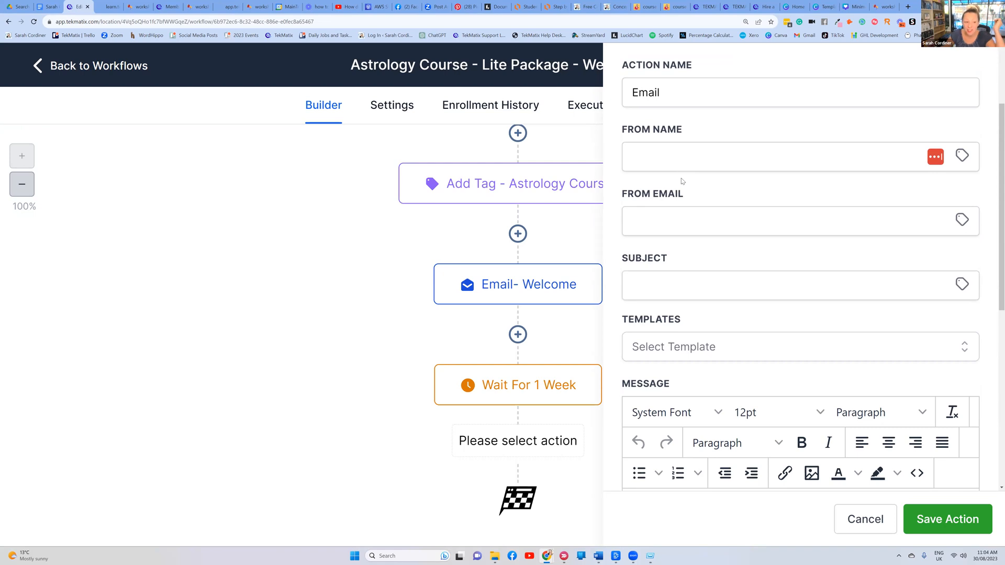
click(689, 89)
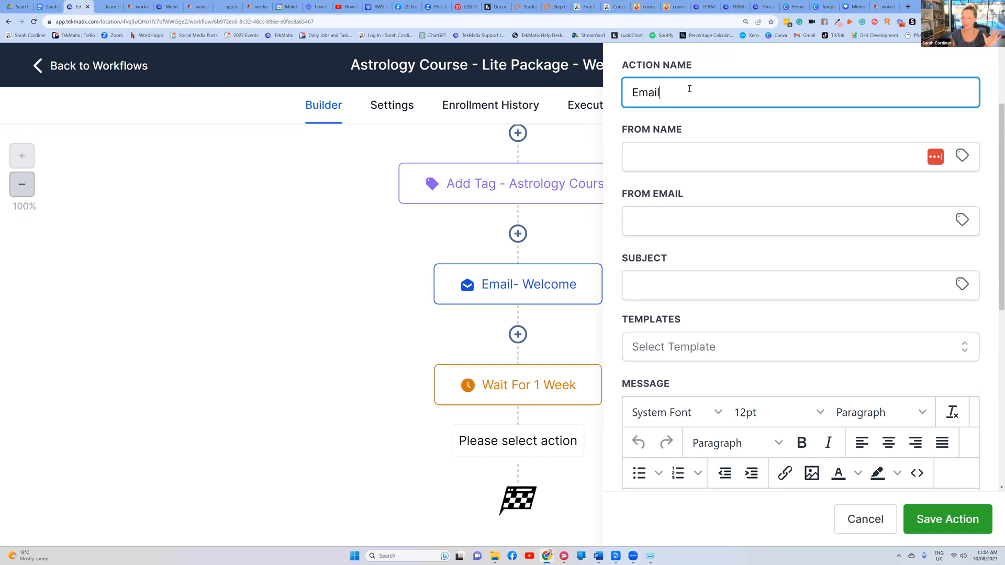
text(- module 2)
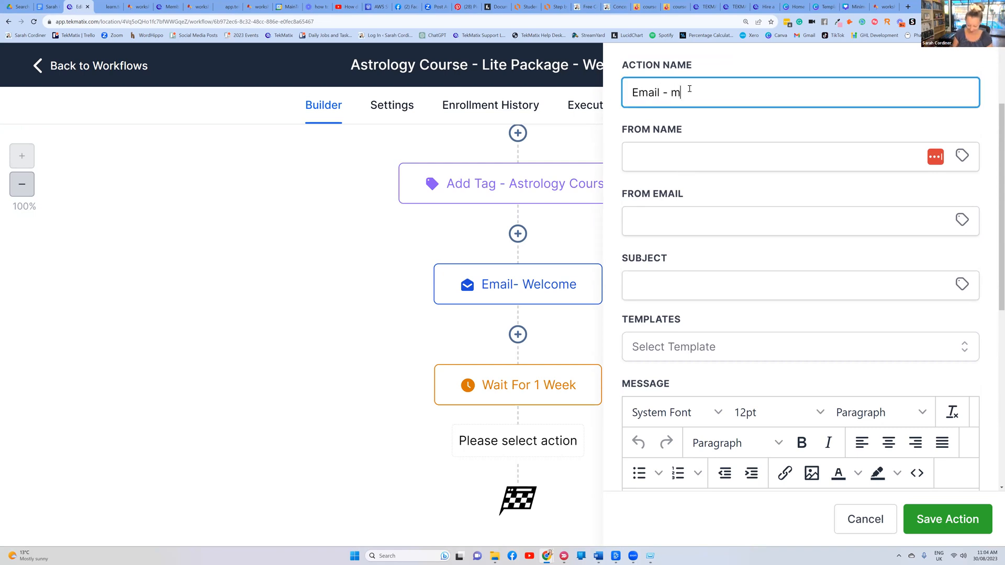
Fill in the sender's name and sender e-mail address for the Module 2 email
click(652, 145)
text(sarh)
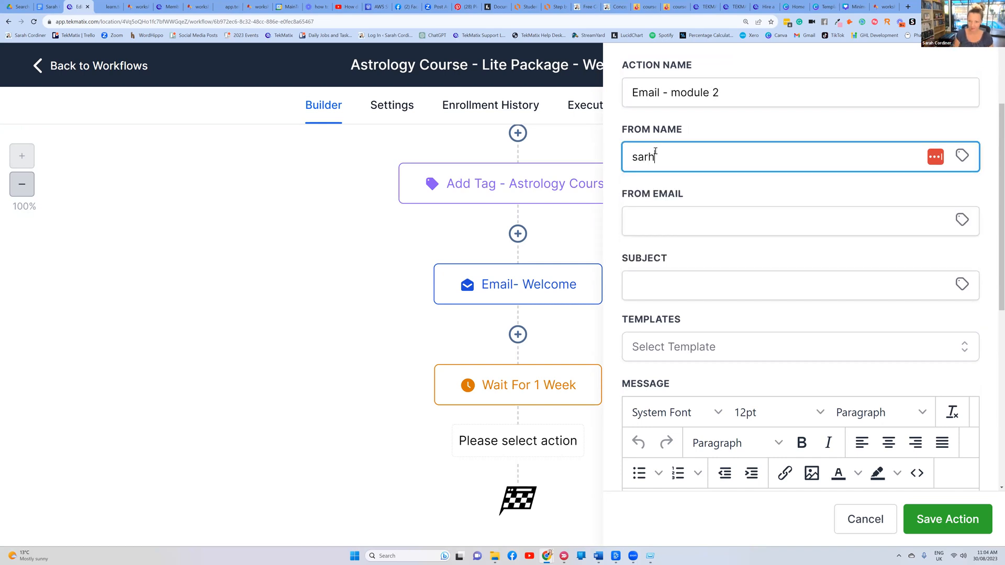
key(BackSpace)
text(ah)
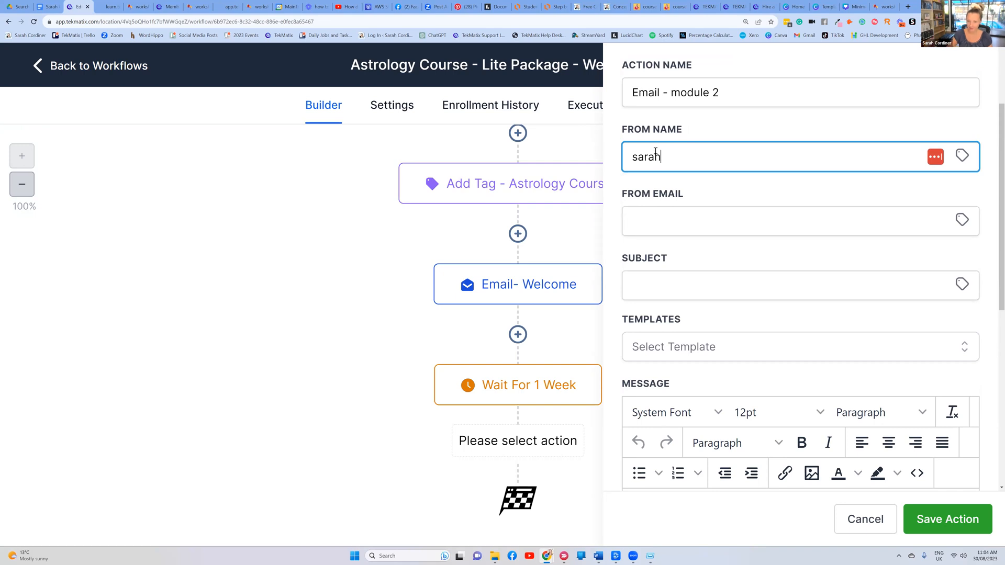
click(666, 222)
text(s"test.com)
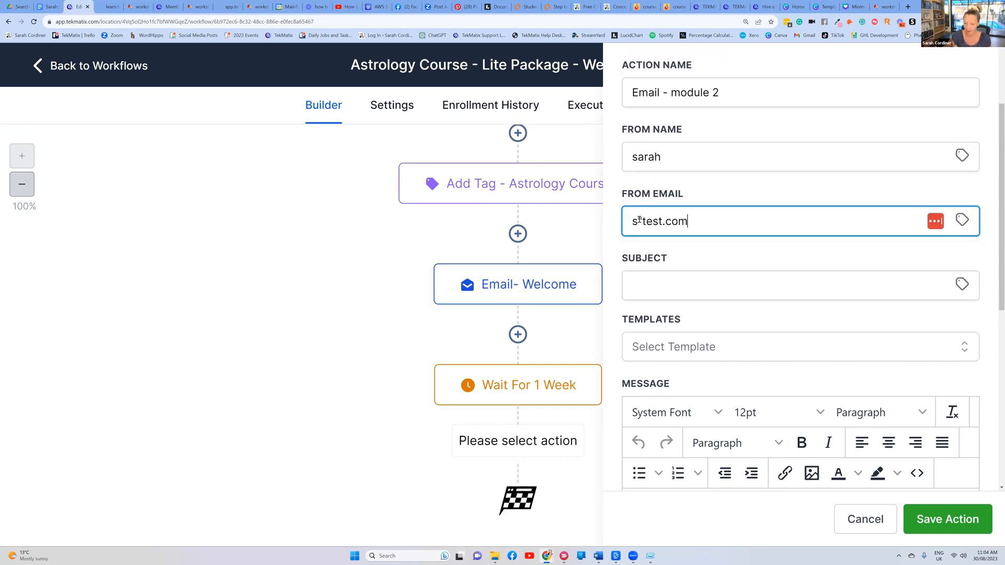
key(BackSpace)
text(@)
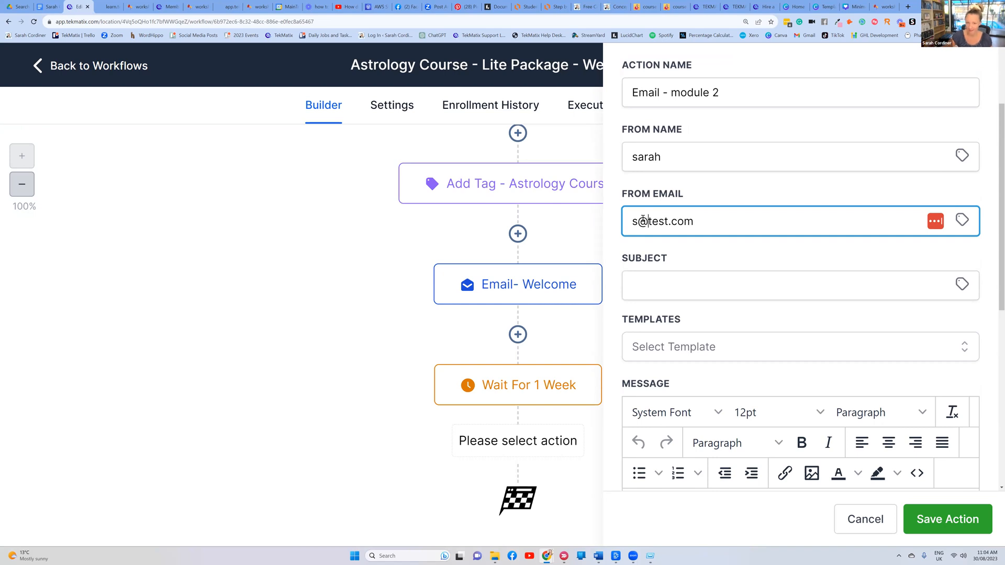
click(758, 194)
scroll(691, 220, down, 2)
Set the subject to 'Module 2 is now starting,' followed by the contact's first name
click(696, 171)
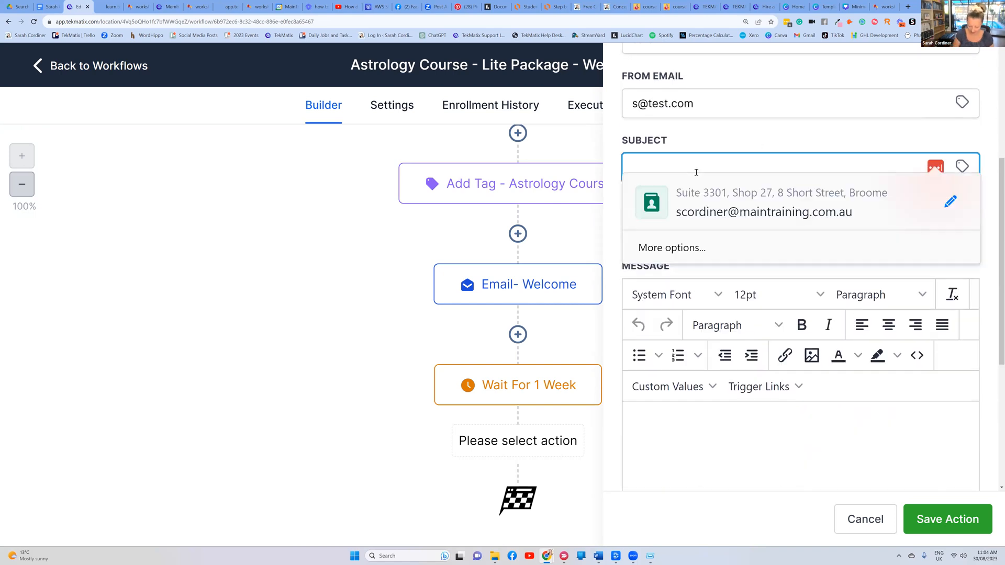
text(Mosule 2 i)
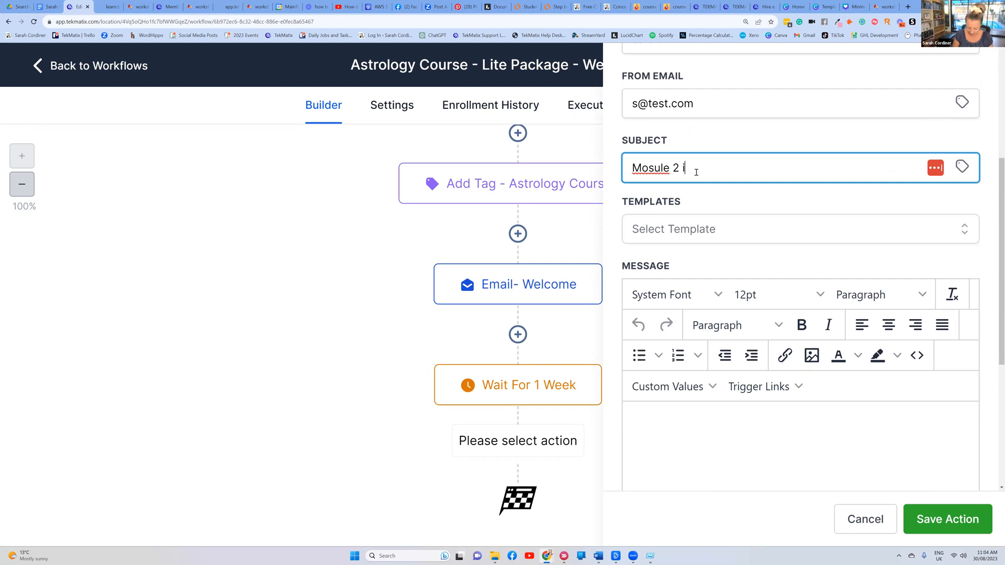
text(s now starting,)
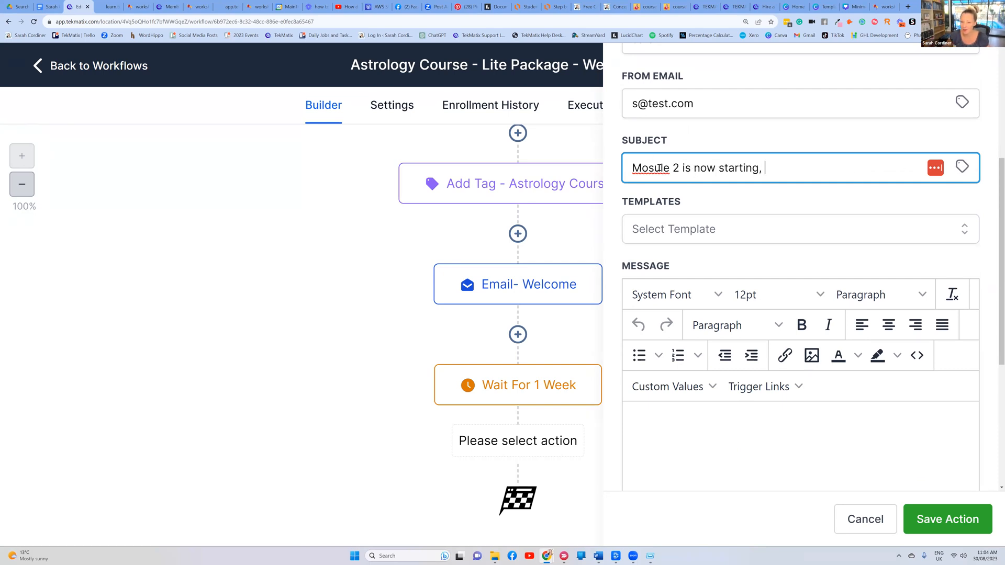
key(BackSpace)
text(d)
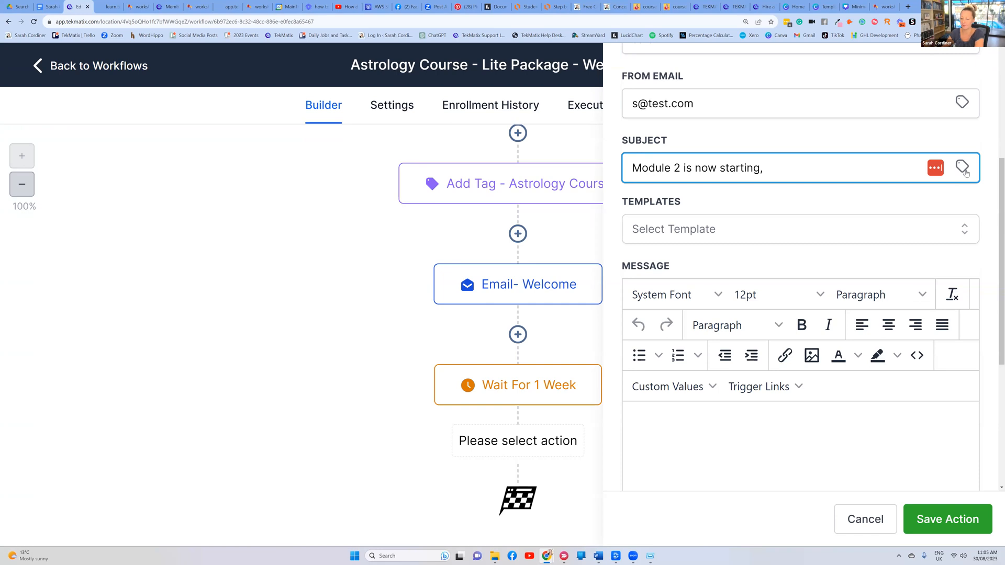
click(963, 167)
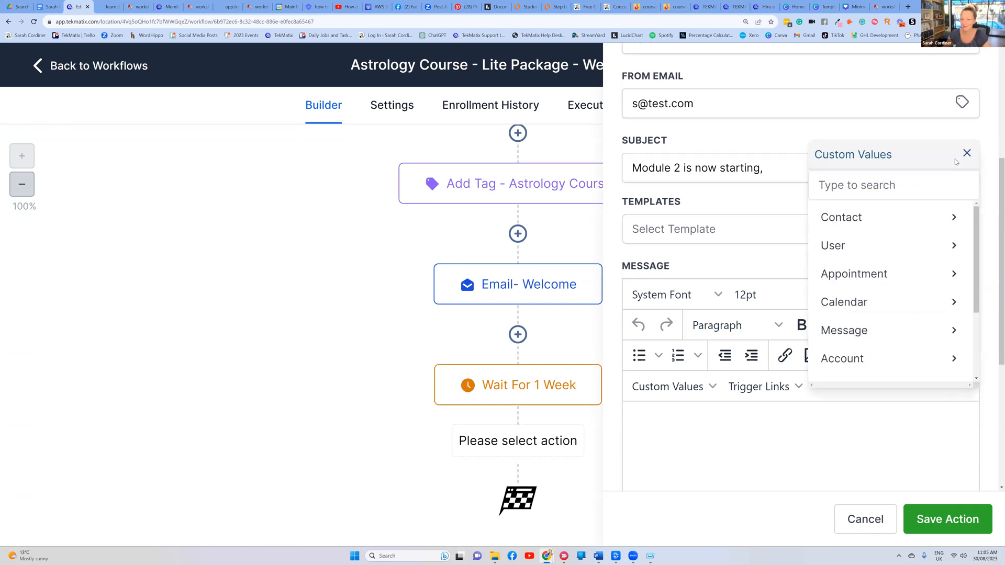
click(861, 220)
click(878, 246)
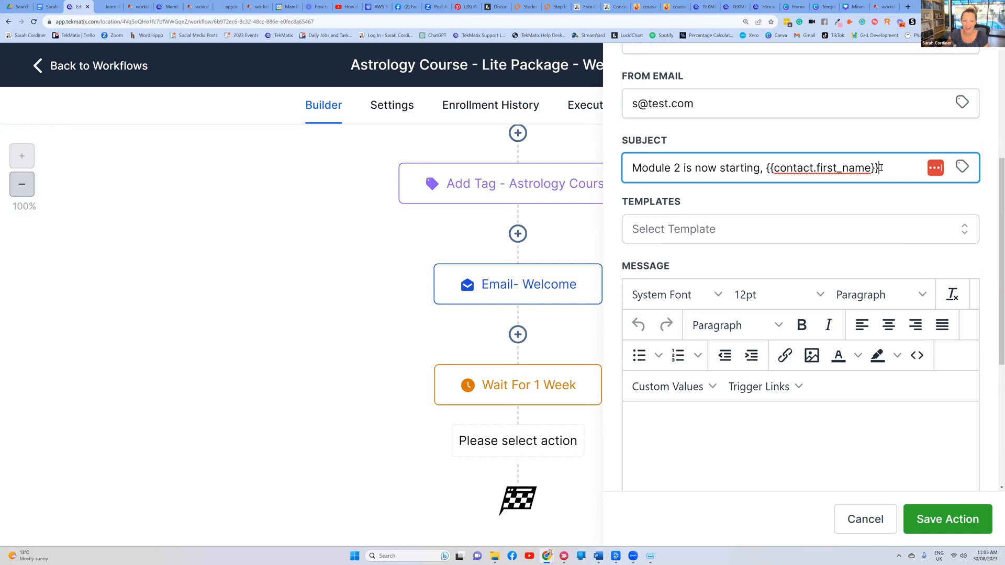
Start the message body with 'Hi' and the contact's first name
click(675, 414)
text(Hi)
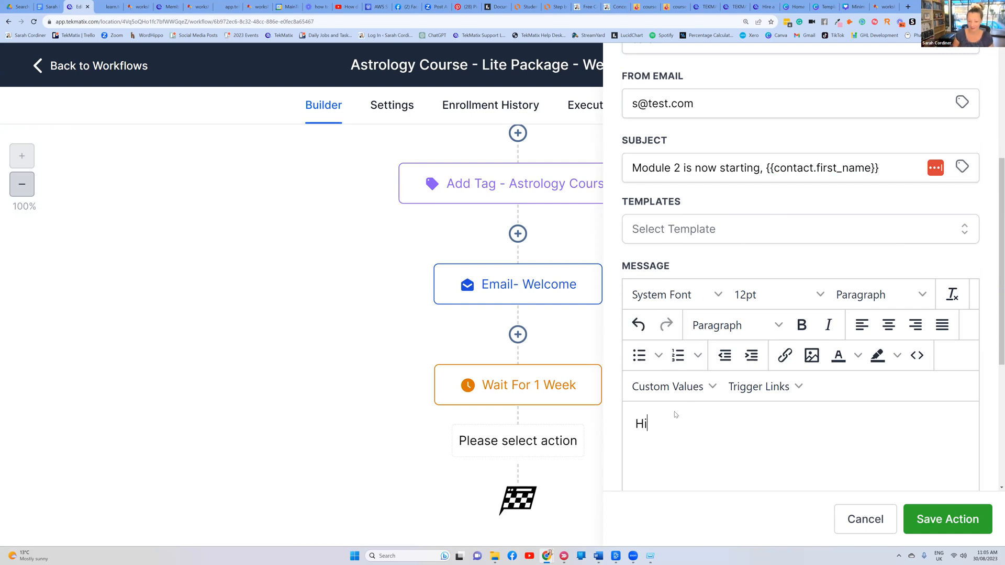
click(668, 387)
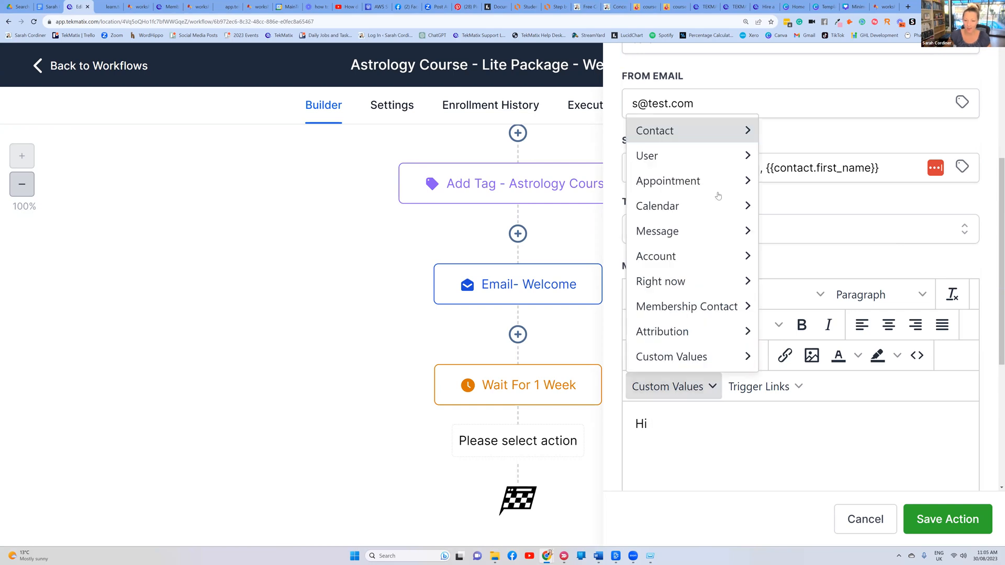
mouse_move(691, 131)
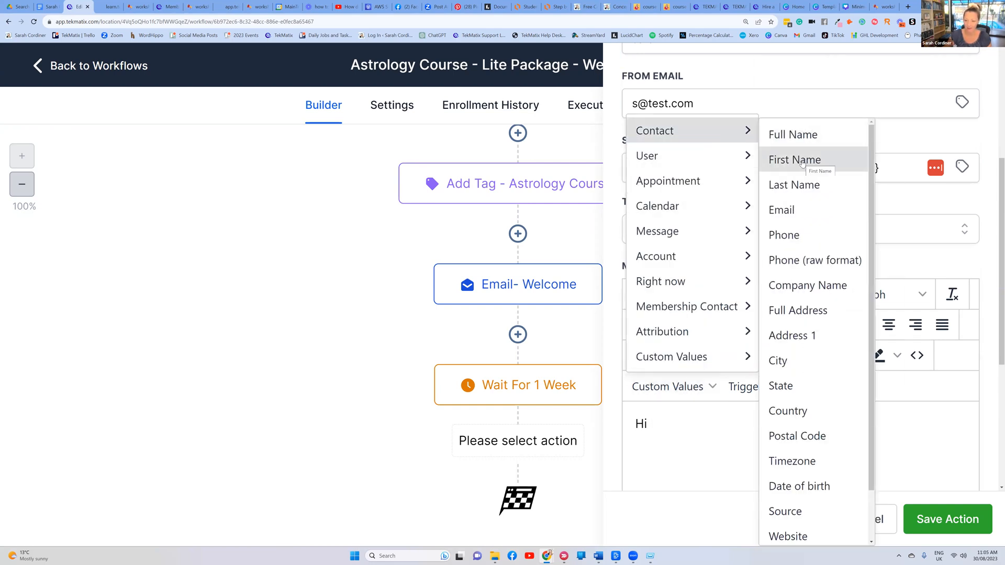
click(658, 417)
click(684, 390)
mouse_move(733, 132)
click(790, 160)
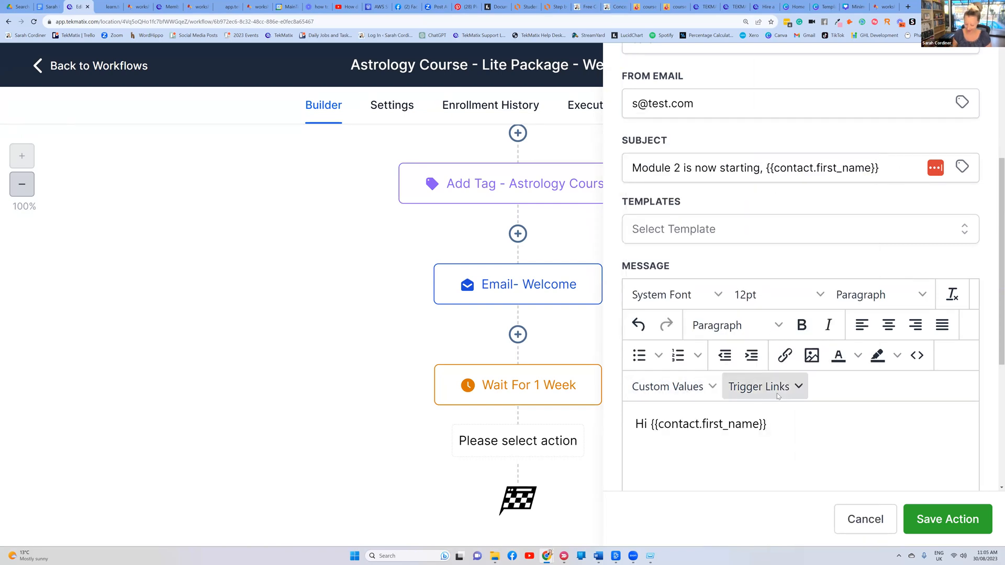
Write 'How are yu getting on??' and the module 2 check-in line, then save the step
scroll(778, 396, down, 3)
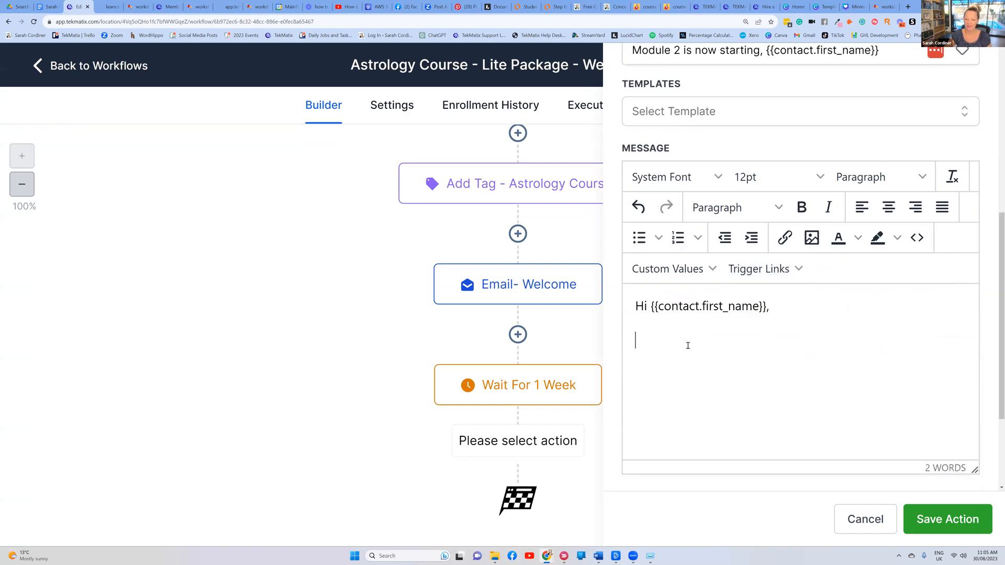
key(Return)
text(How )
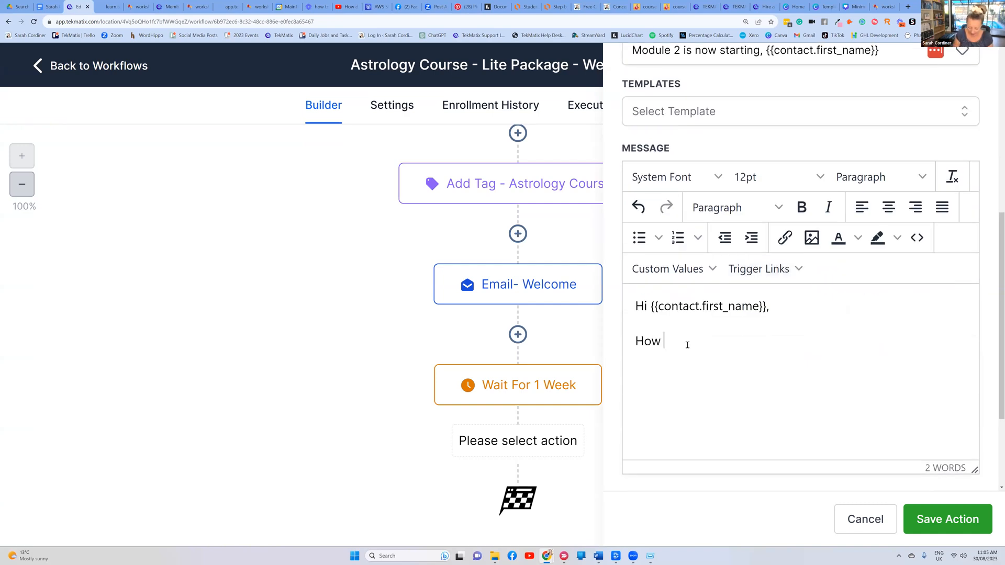
text(are yu getting on??)
key(Return)
text(by now)
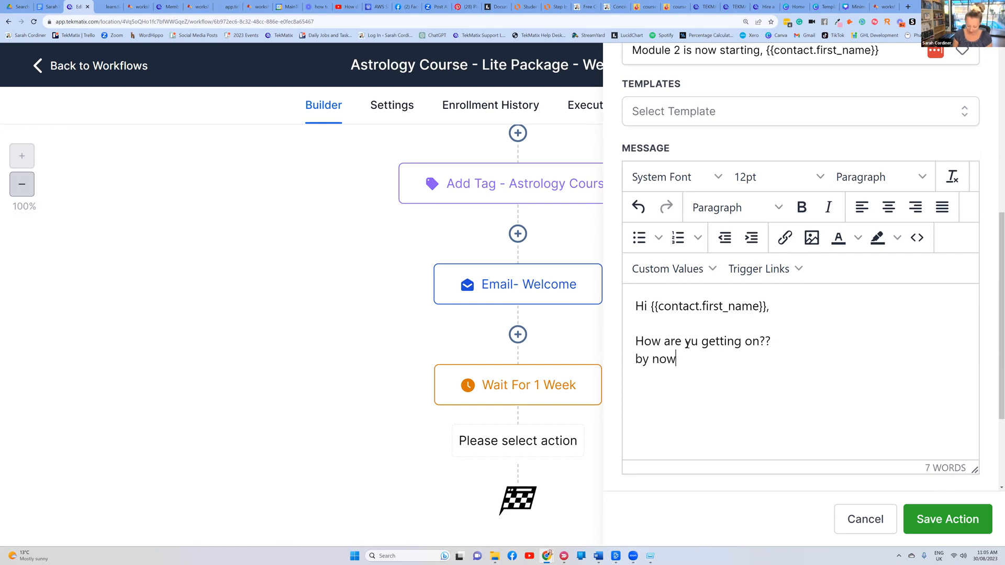
text( you should be on)
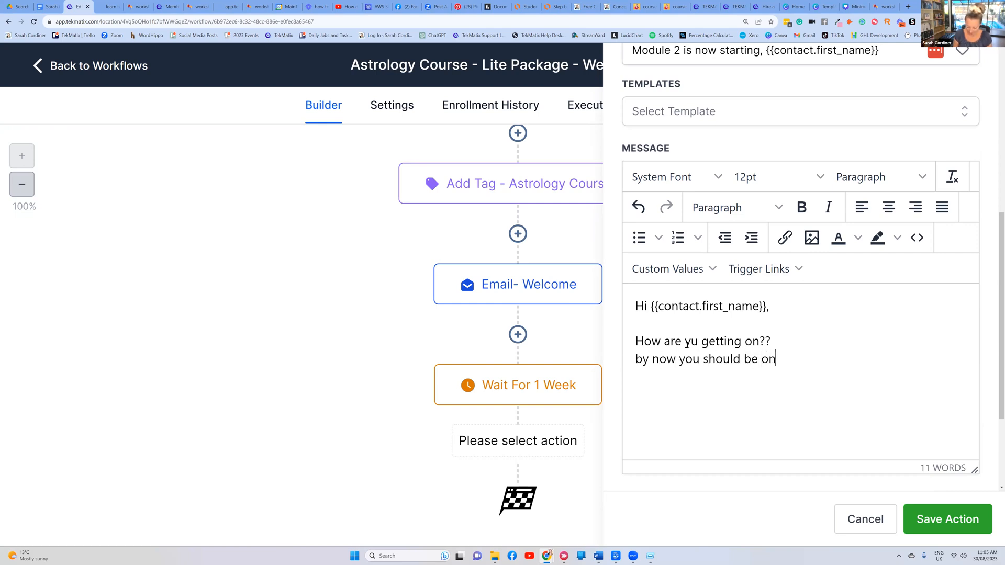
text( module 2.  you're a week )
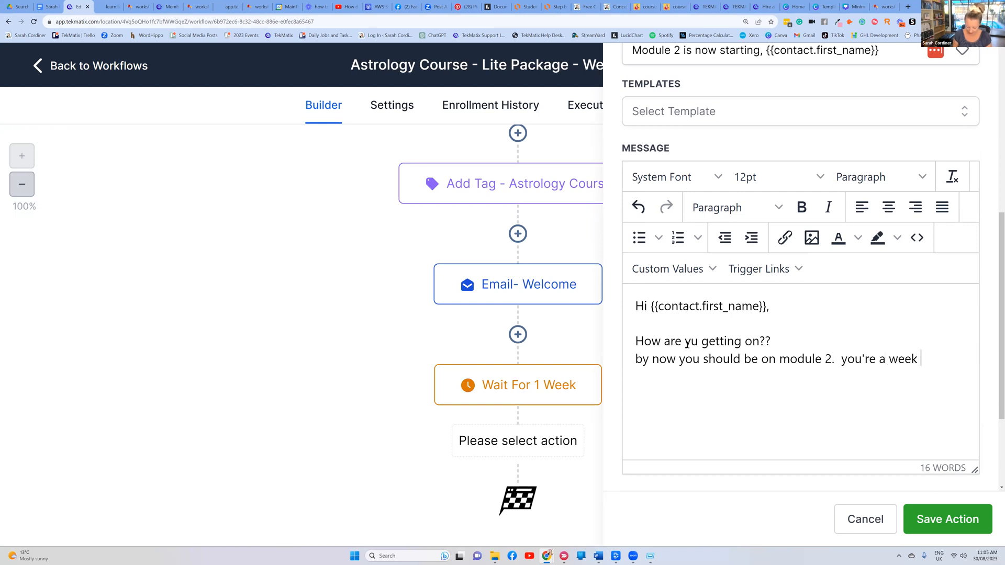
text(now? h)
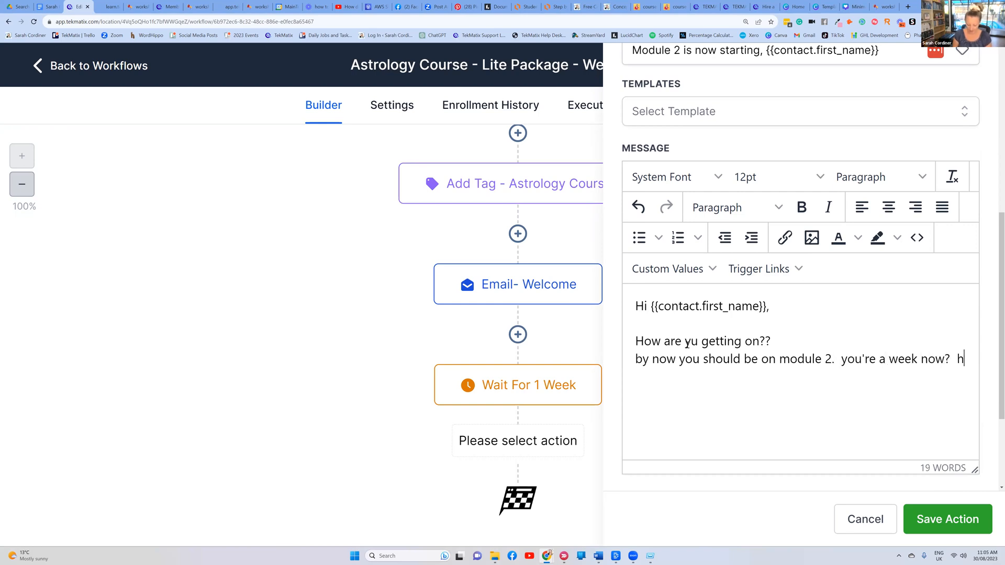
text(ows are the s)
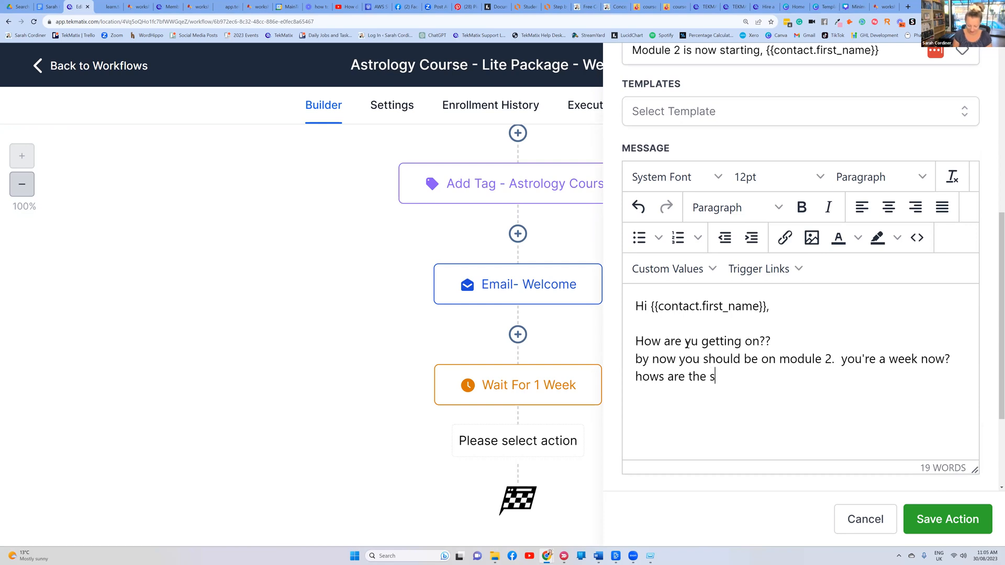
text(tars going for ya?)
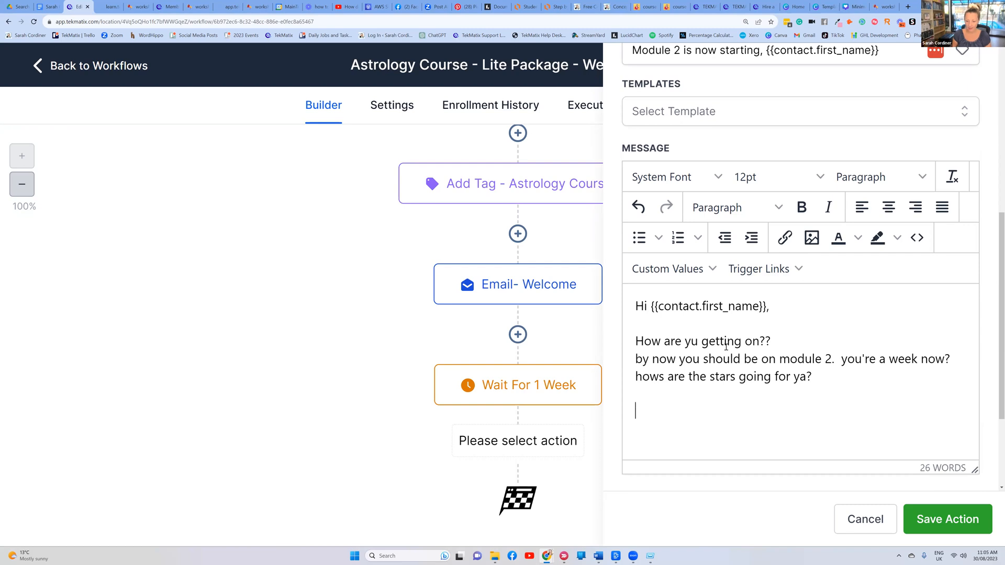
text(Sarah xx)
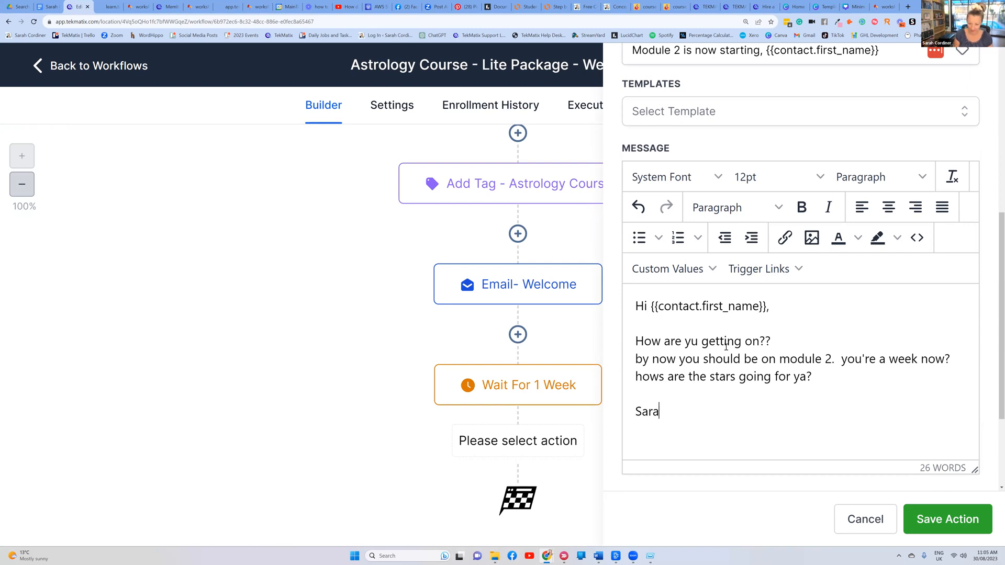
click(947, 519)
scroll(542, 238, down, 2)
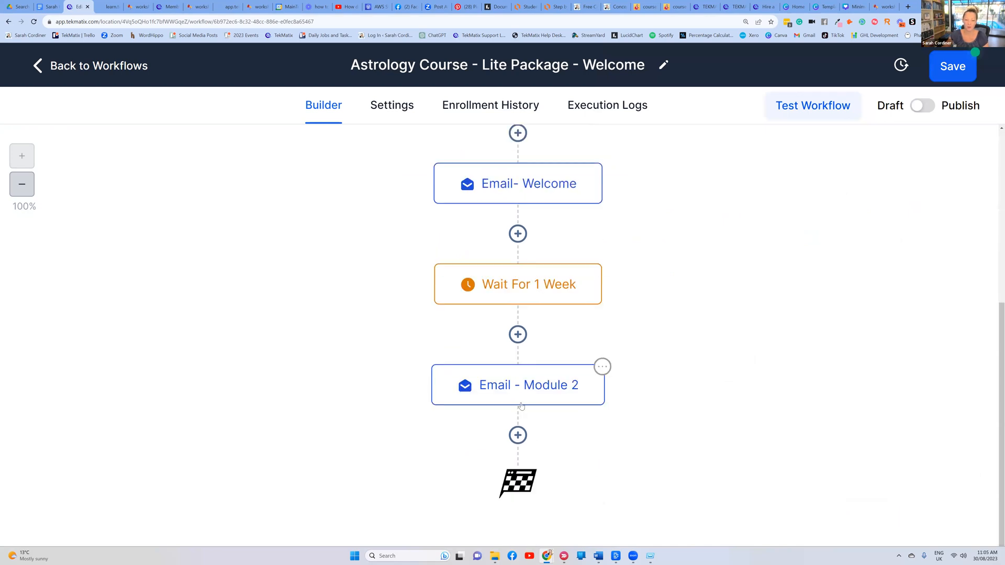
click(517, 435)
text(wait)
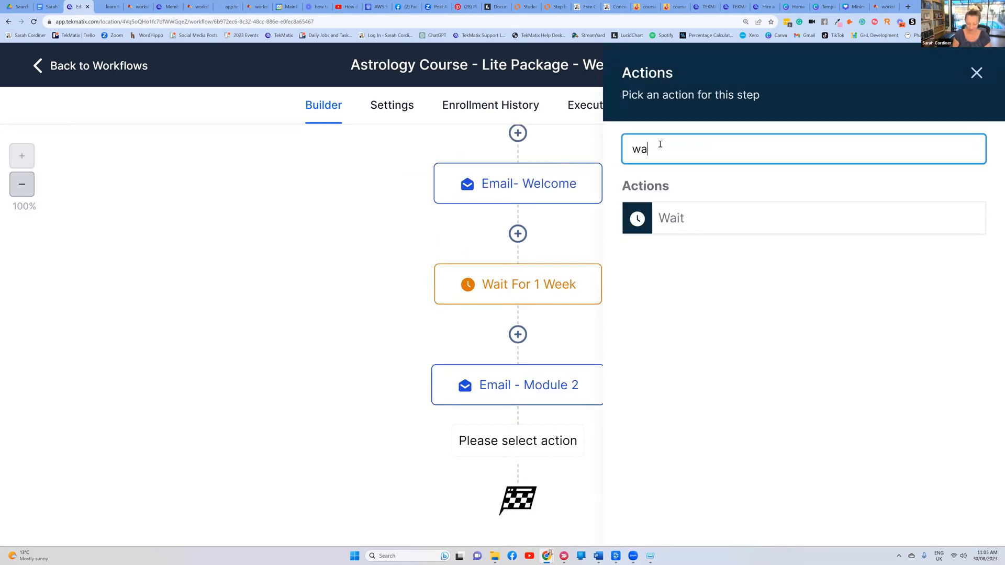
click(682, 215)
click(439, 192)
text(1 week)
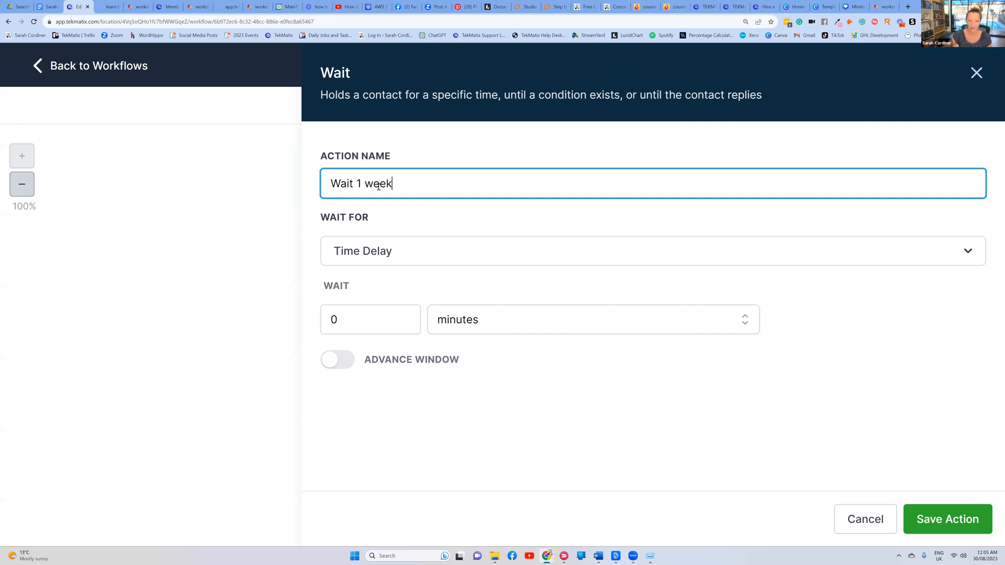
click(340, 320)
key(BackSpace)
text(7)
click(483, 321)
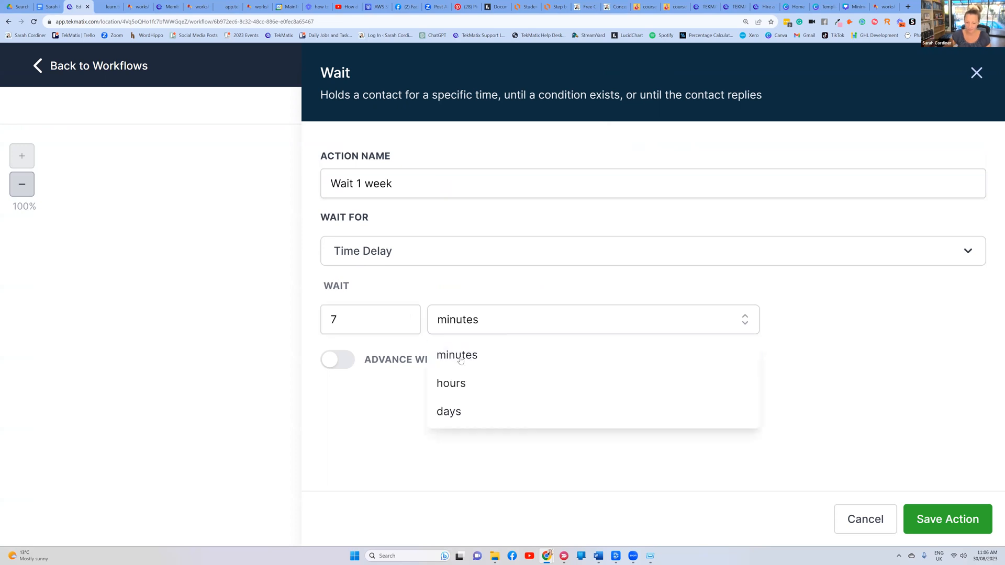
click(473, 412)
click(948, 519)
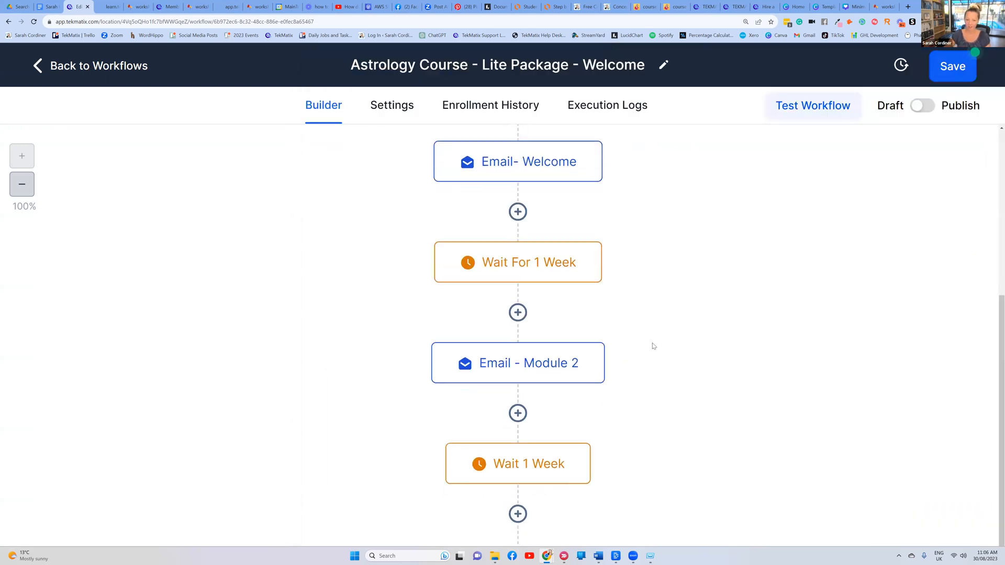
scroll(575, 393, down, 2)
click(519, 434)
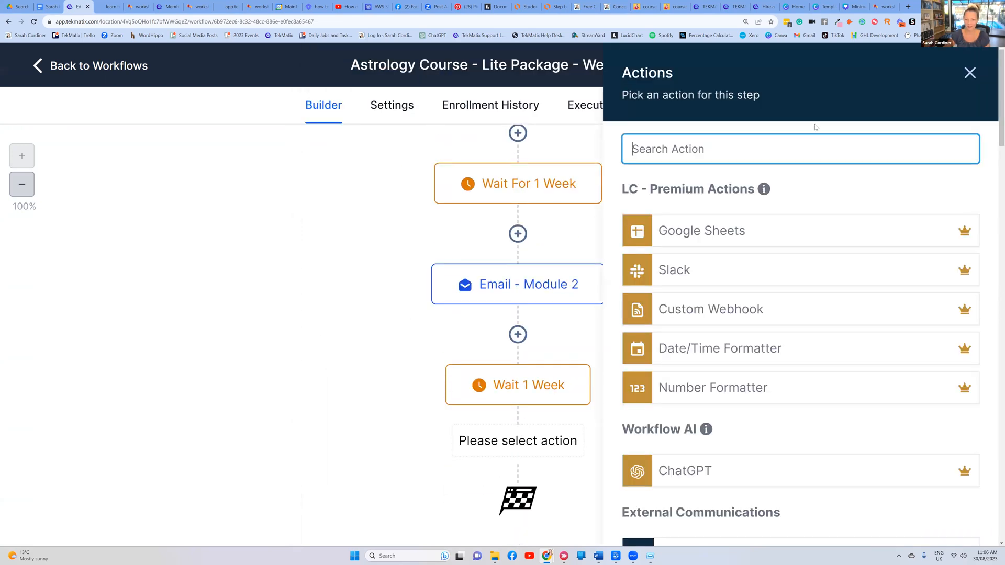
click(970, 72)
scroll(618, 314, up, 4)
scroll(597, 286, down, 2)
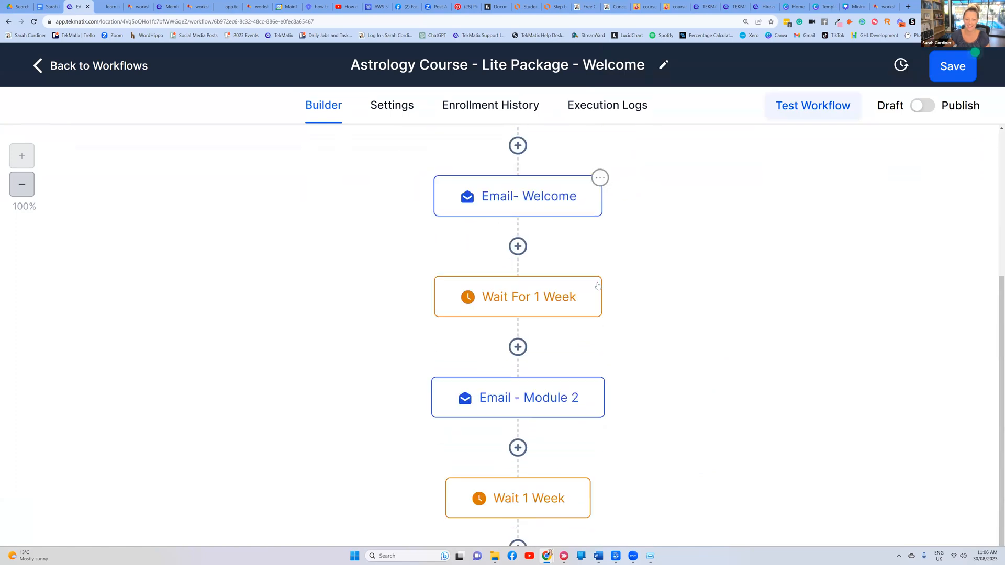
scroll(598, 285, down, 2)
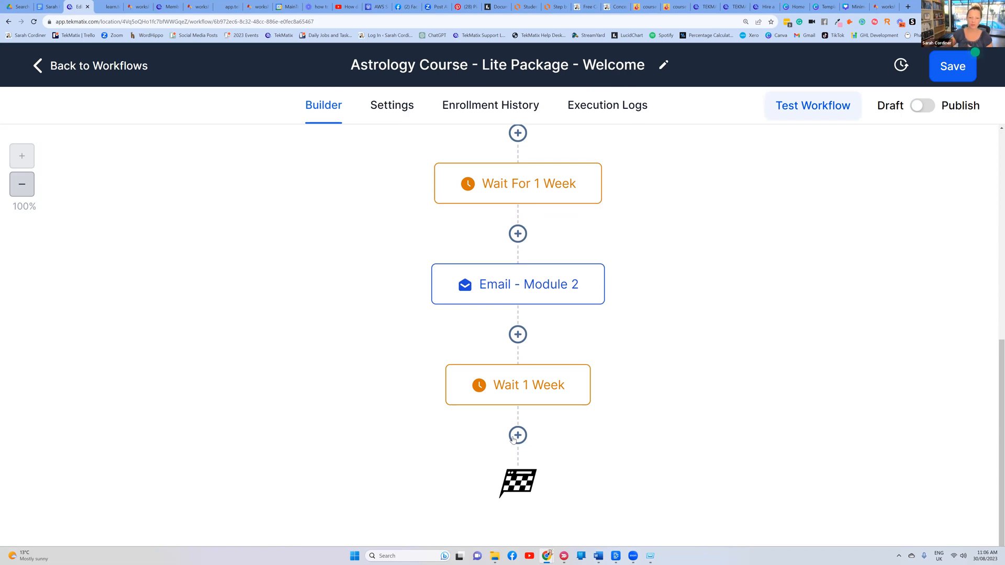
scroll(513, 321, up, 7)
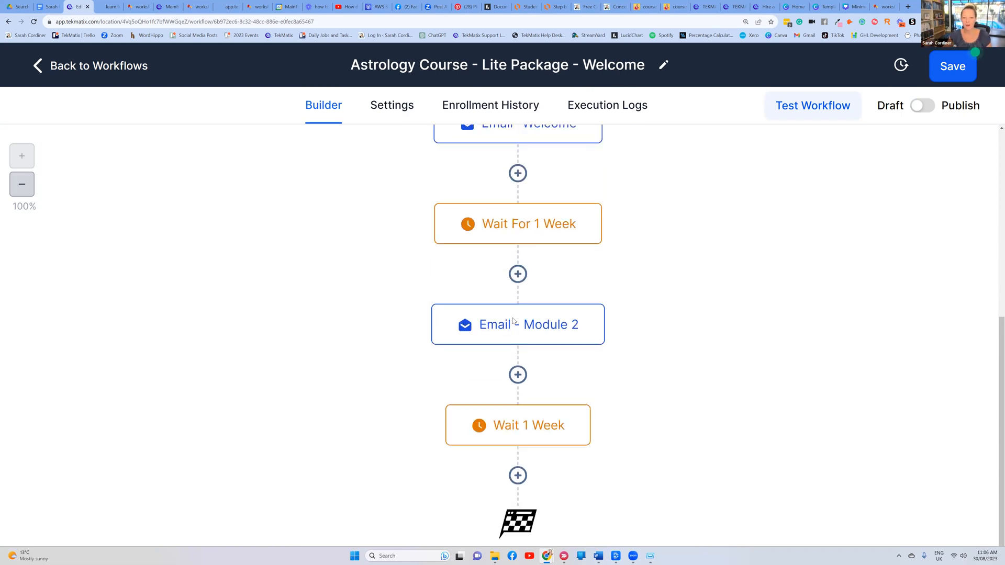
scroll(477, 164, down, 5)
scroll(666, 234, up, 2)
key(ctrl+minus)
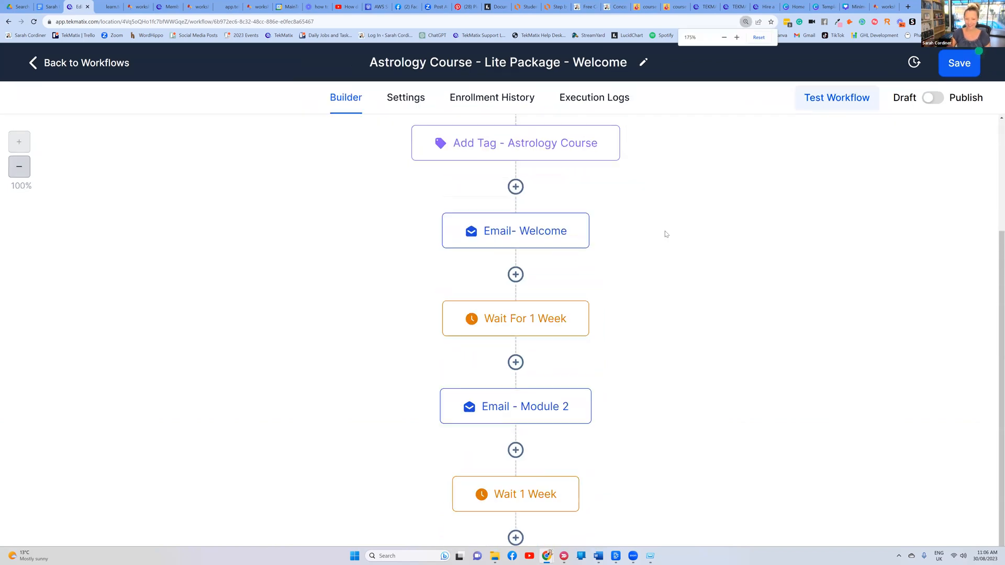
Switch the workflow from Draft to Publish and save it
click(941, 101)
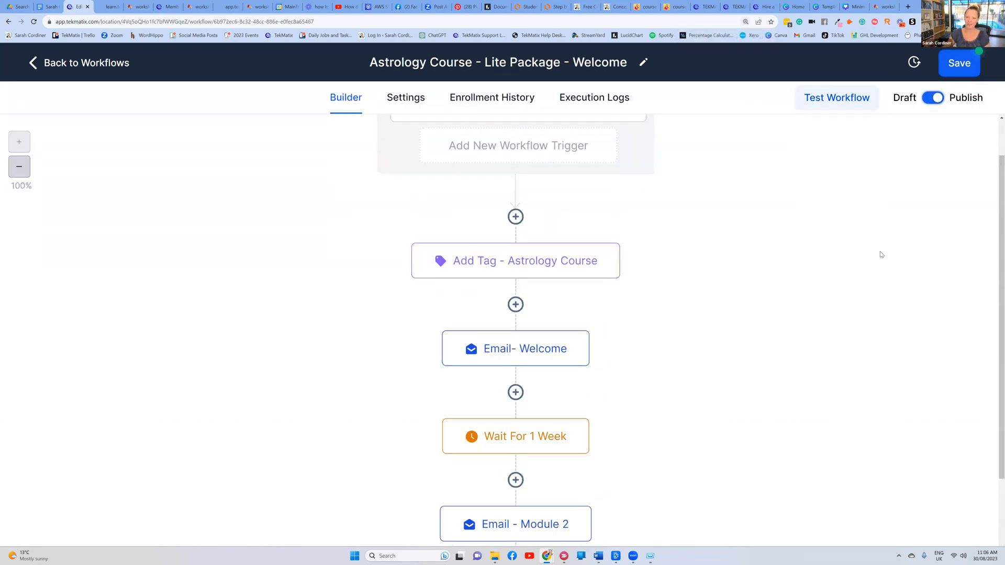
scroll(849, 253, up, 1)
click(962, 70)
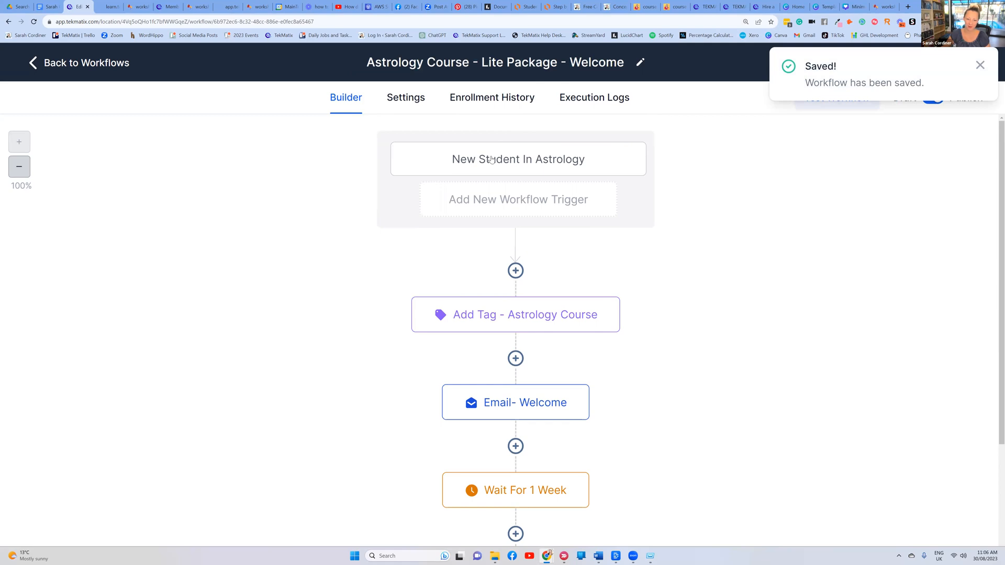
scroll(519, 168, down, 3)
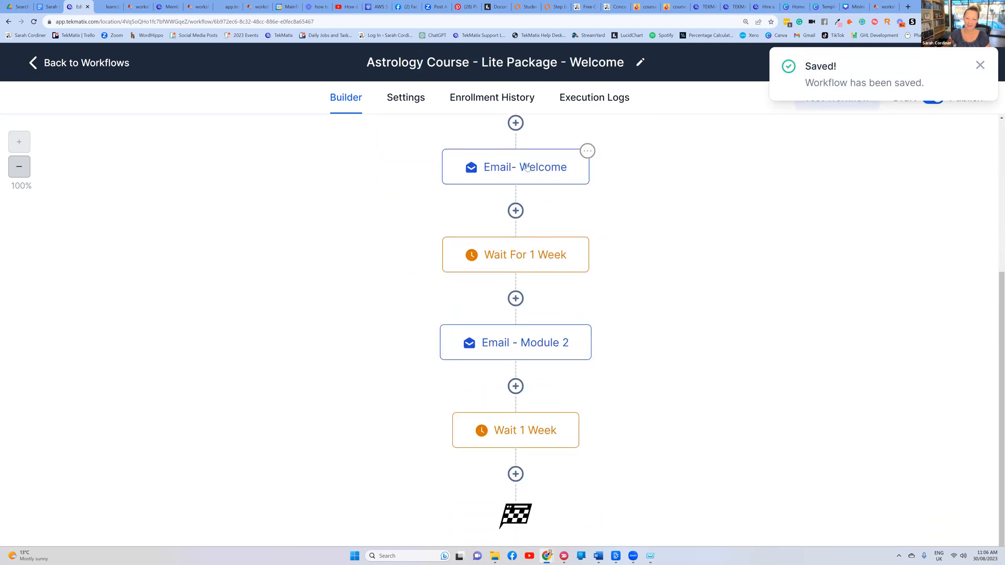
scroll(529, 172, down, 1)
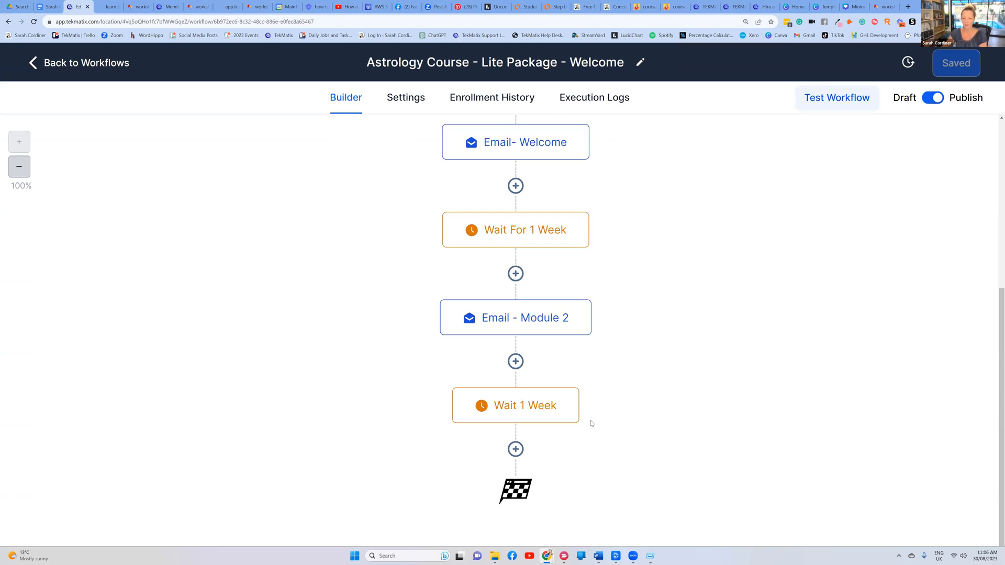
Add a Send Review Request step after Wait 1 Week with Review Type set to E-mail
click(515, 449)
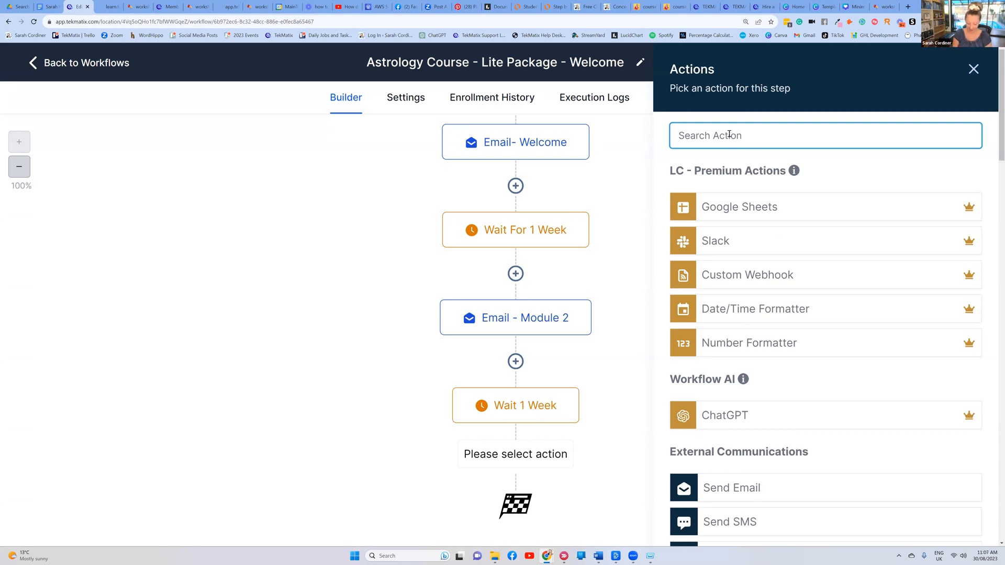
text(revi)
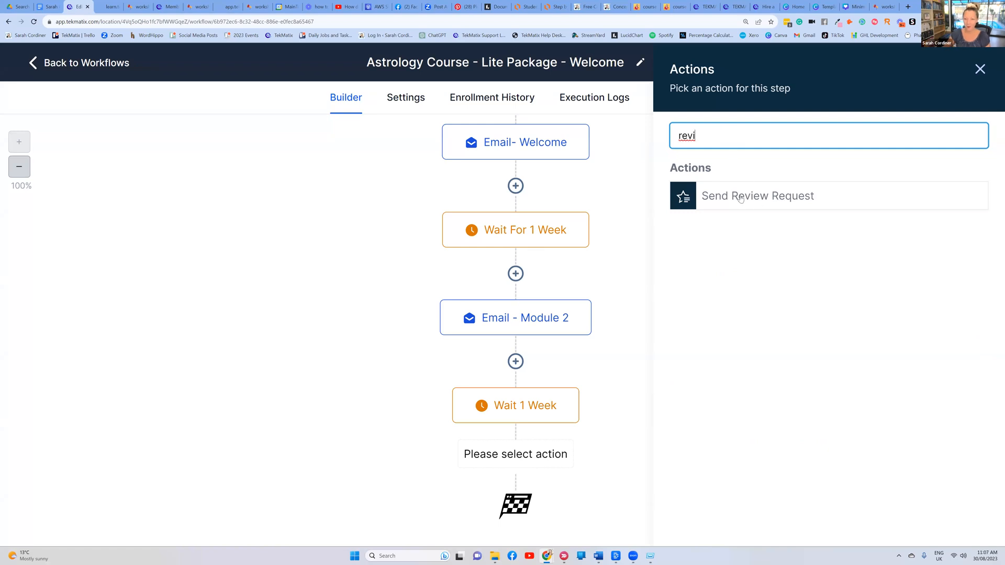
click(774, 196)
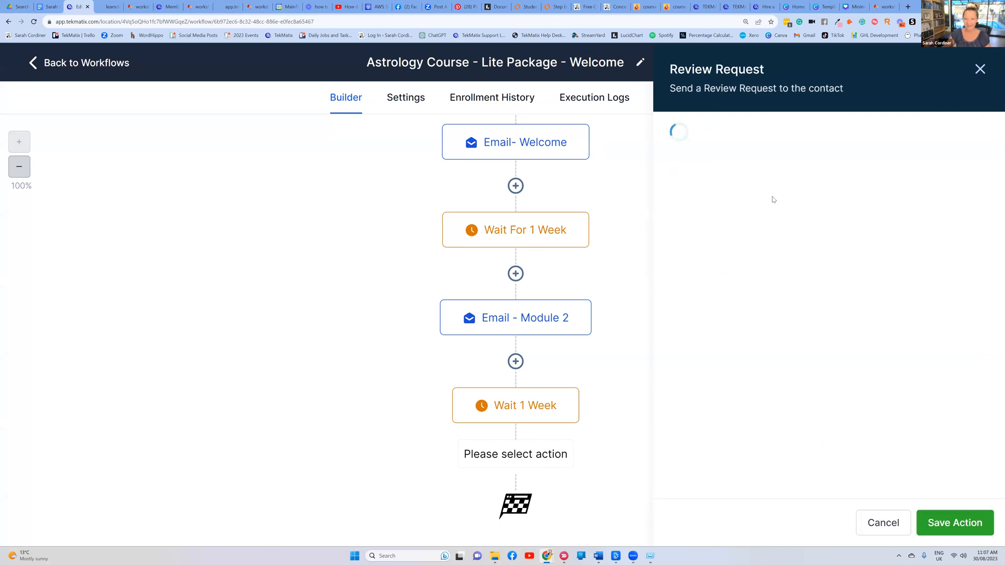
click(726, 228)
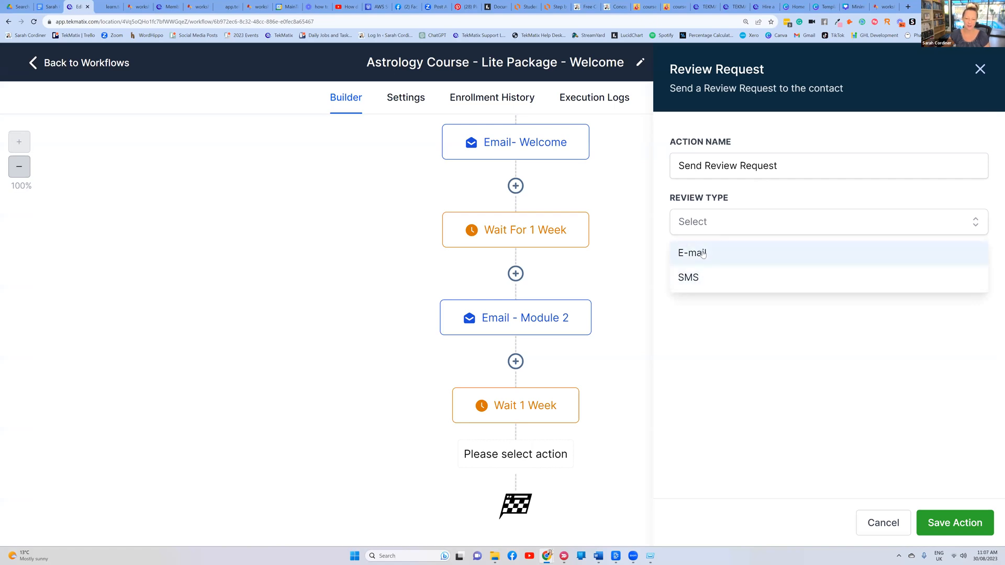
click(703, 254)
click(945, 523)
Review the finished workflow and save it
scroll(696, 375, down, 2)
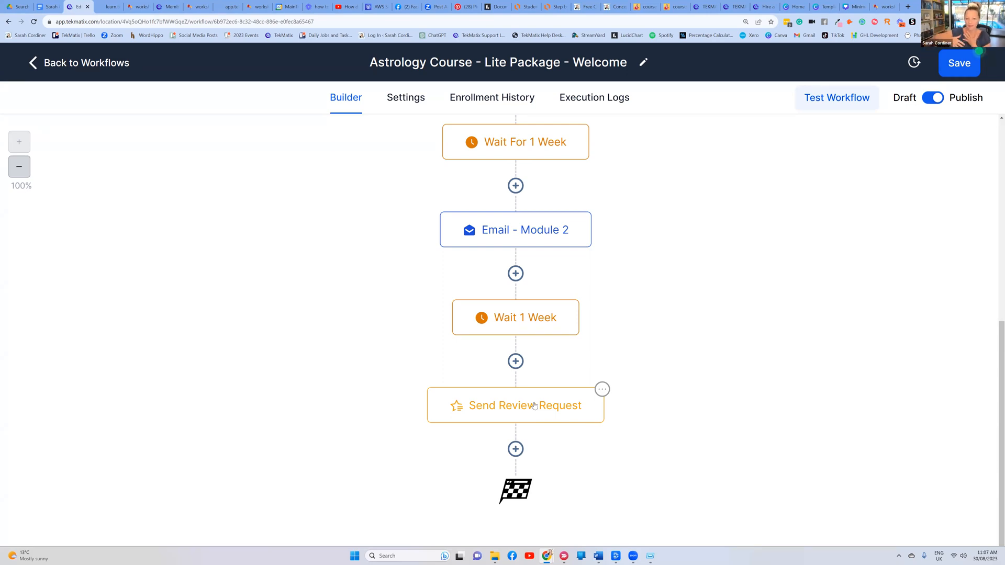
scroll(537, 406, up, 1)
scroll(539, 407, down, 1)
scroll(544, 408, up, 3)
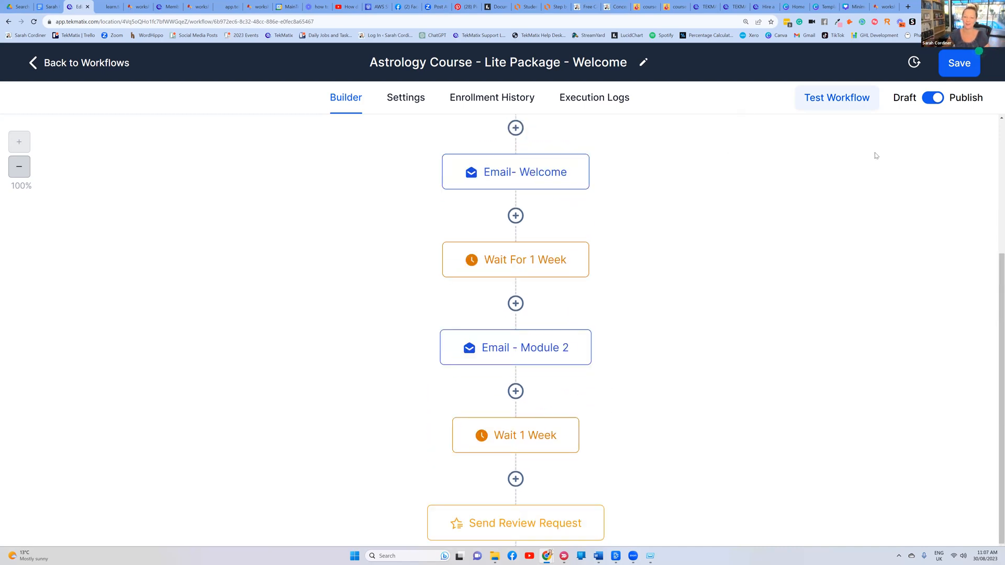
click(968, 68)
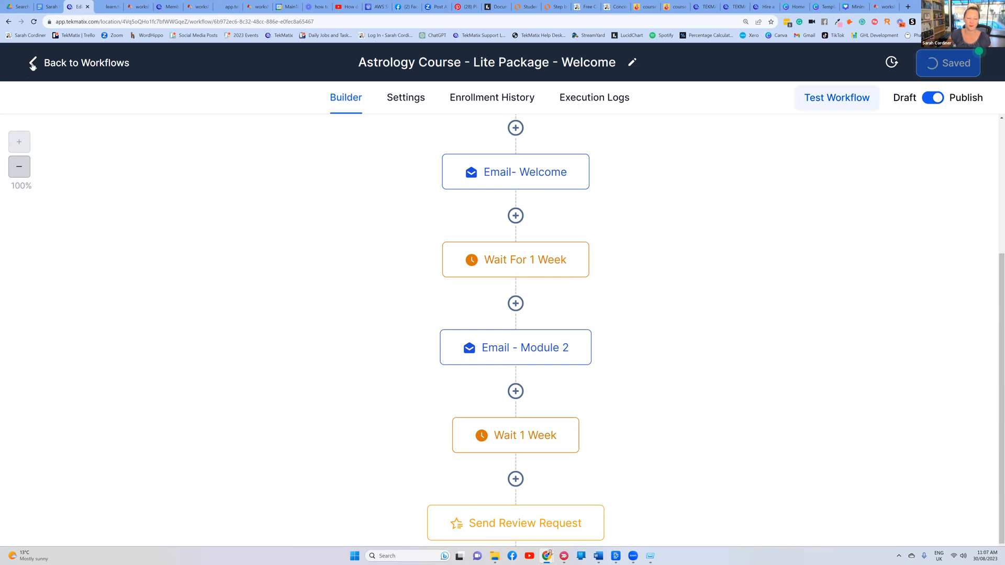
In the Lucidchart course diagram, walk through Add Your Course, Course Settings and Create The Offer
click(565, 8)
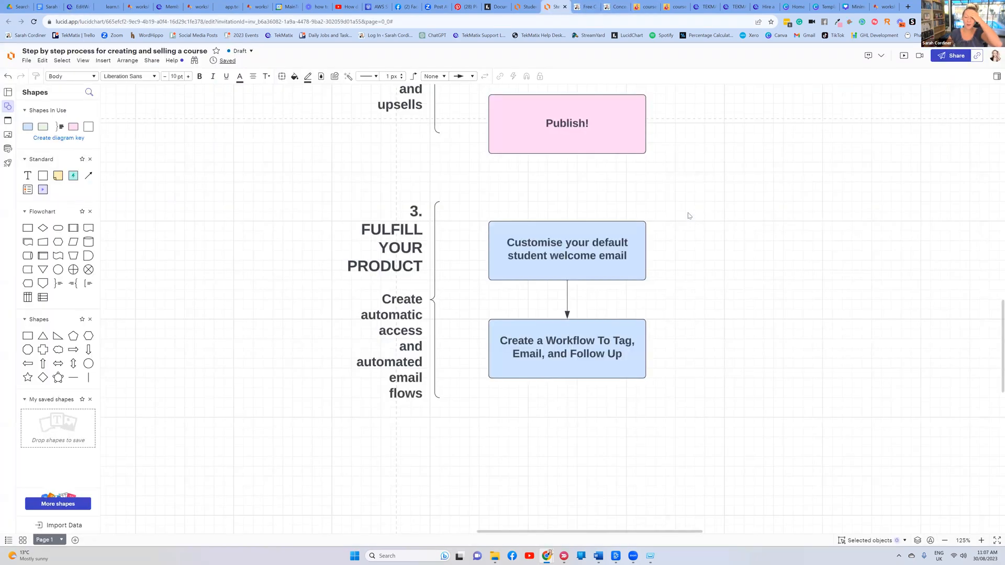
scroll(689, 209, up, 10)
scroll(573, 193, down, 1)
click(572, 192)
click(576, 266)
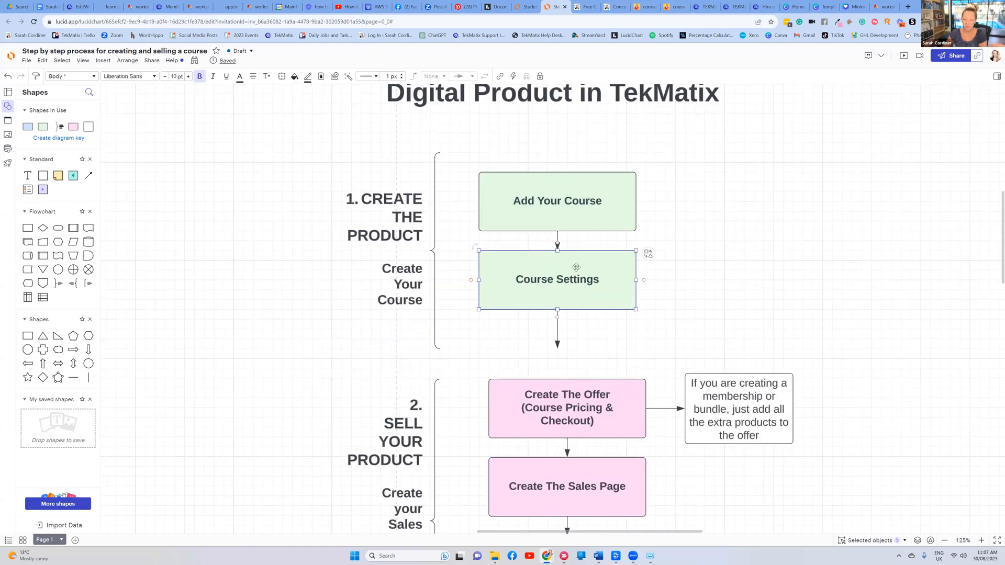
scroll(569, 292, down, 2)
click(570, 292)
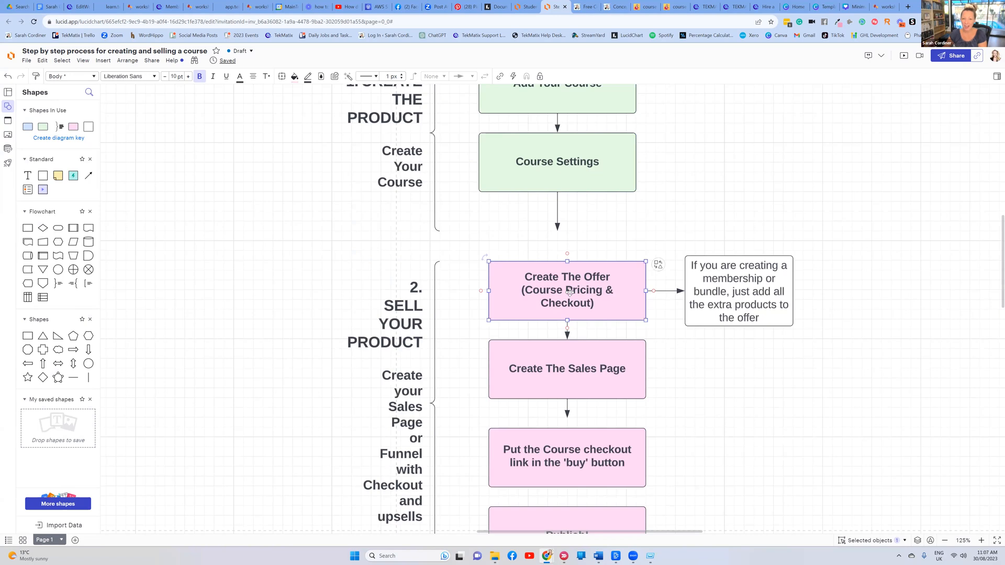
Walk through the Create The Sales Page, checkout link and Publish! steps
scroll(570, 292, down, 2)
click(585, 252)
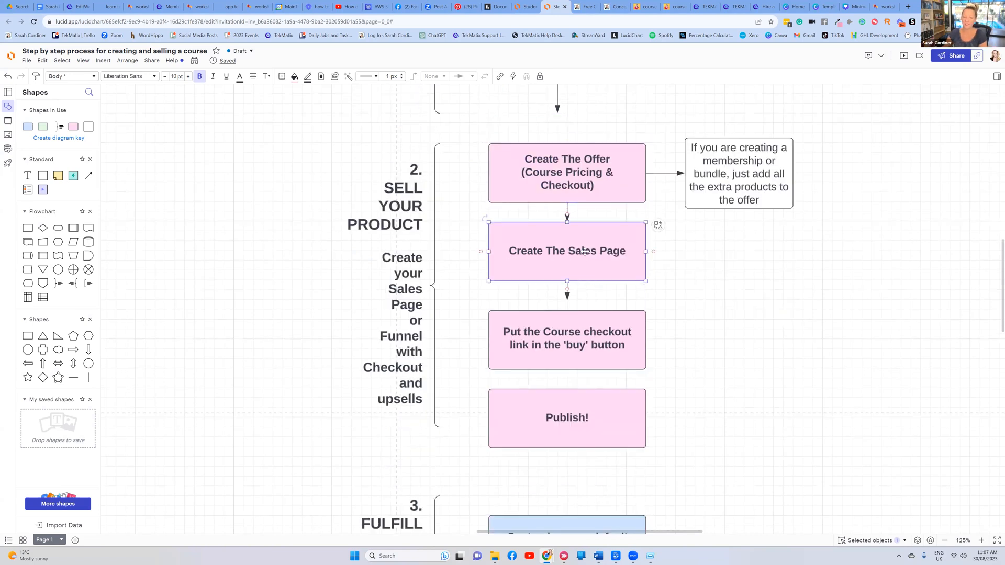
click(580, 329)
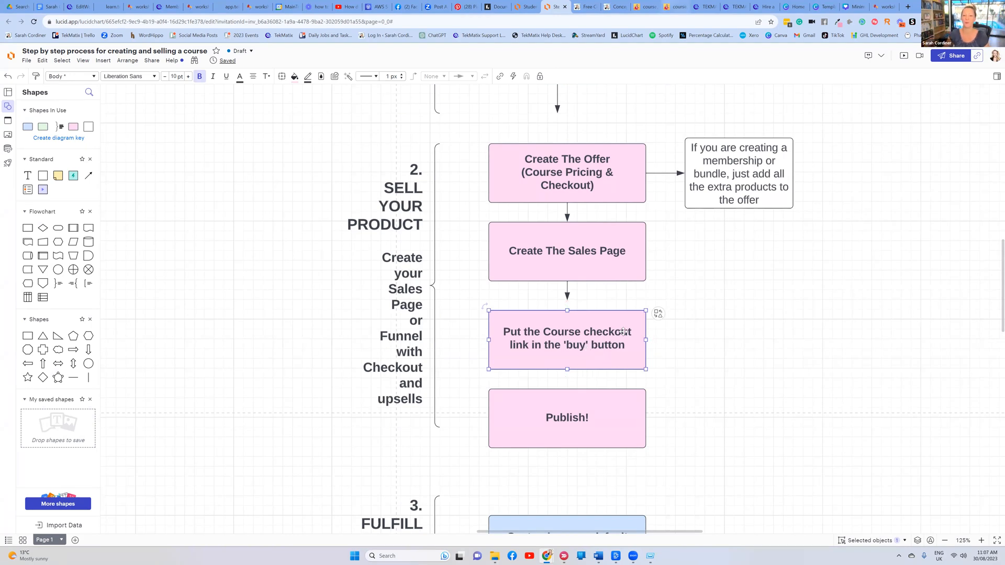
scroll(600, 353, down, 2)
click(578, 308)
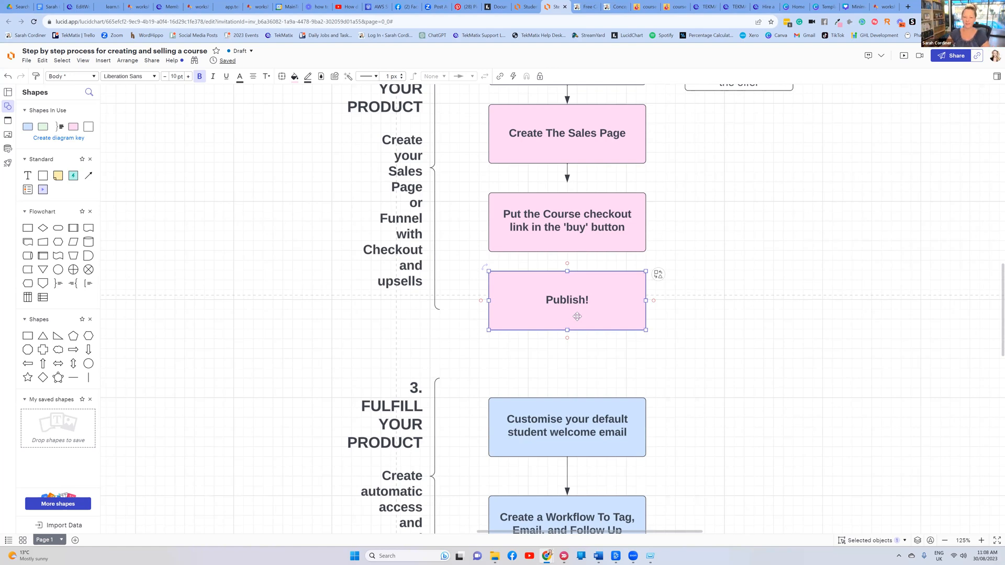
Point out the student welcome email step, glance back at the workflow, then return to the diagram
scroll(577, 317, down, 4)
click(570, 200)
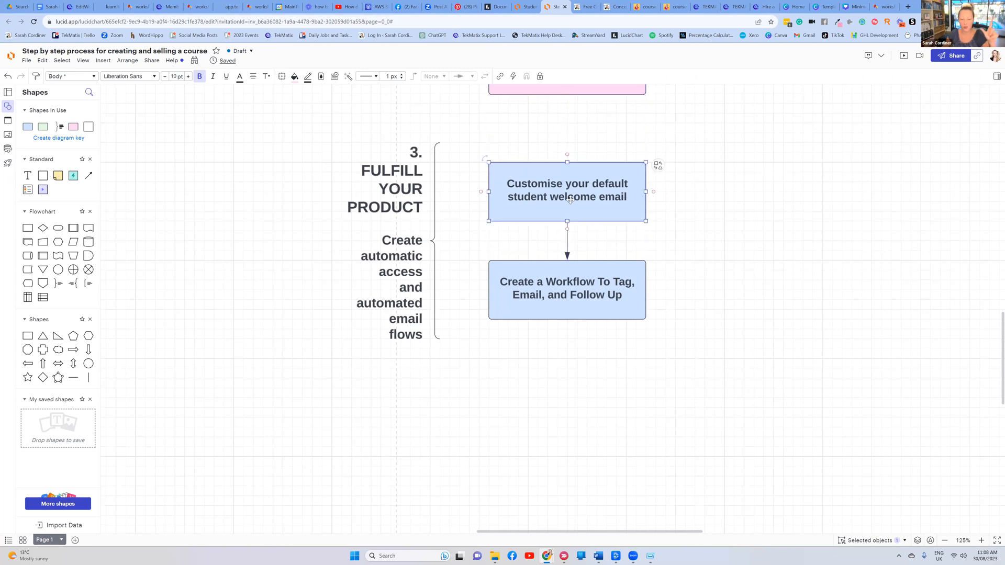
click(79, 6)
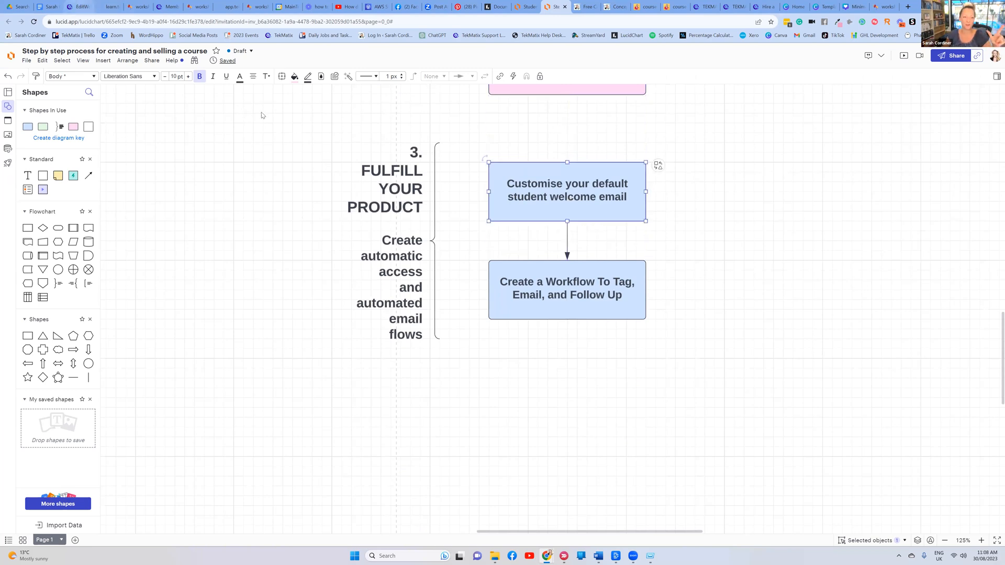
click(560, 7)
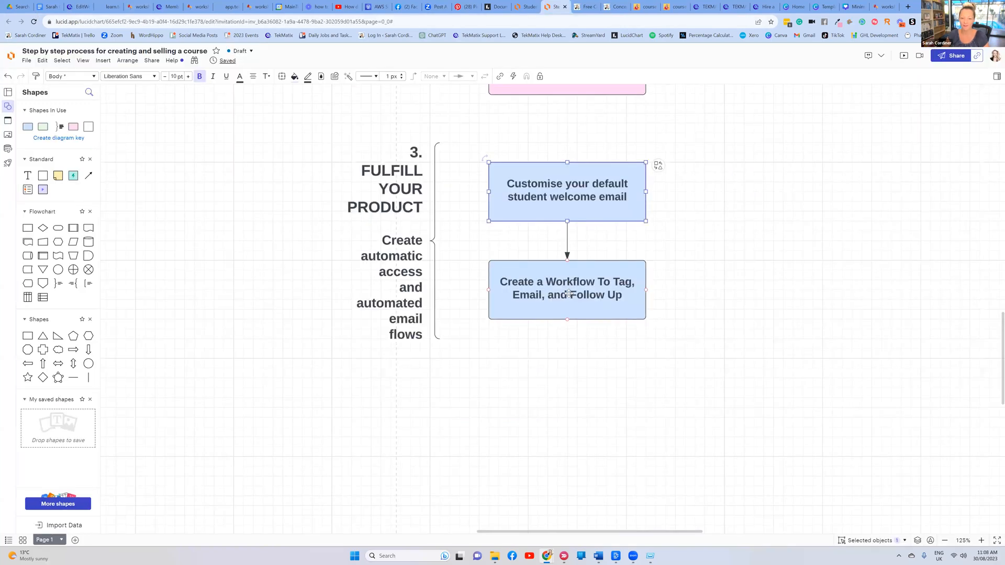
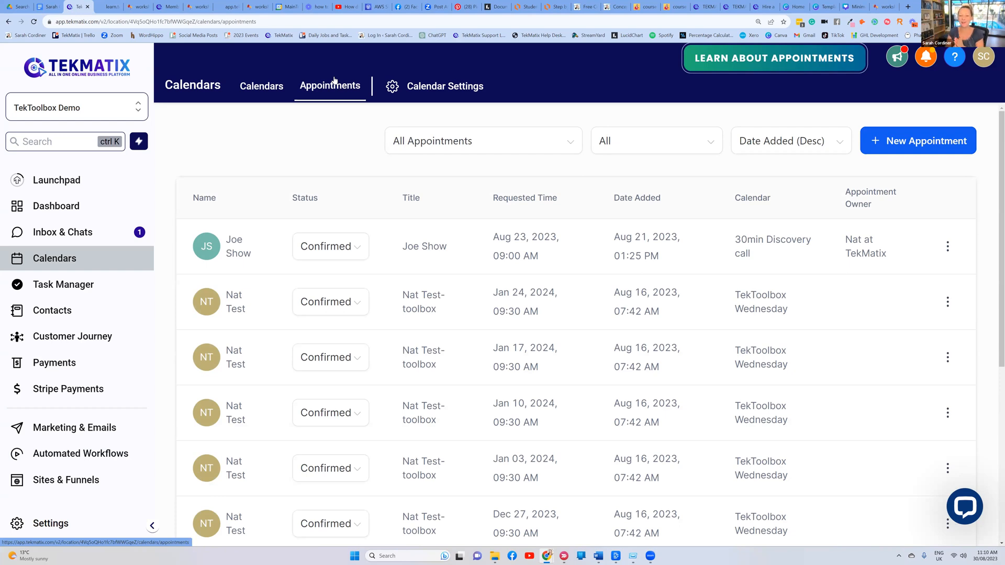
Start a new appointment and check the Calendar options, keeping 30min Discovery call
click(889, 140)
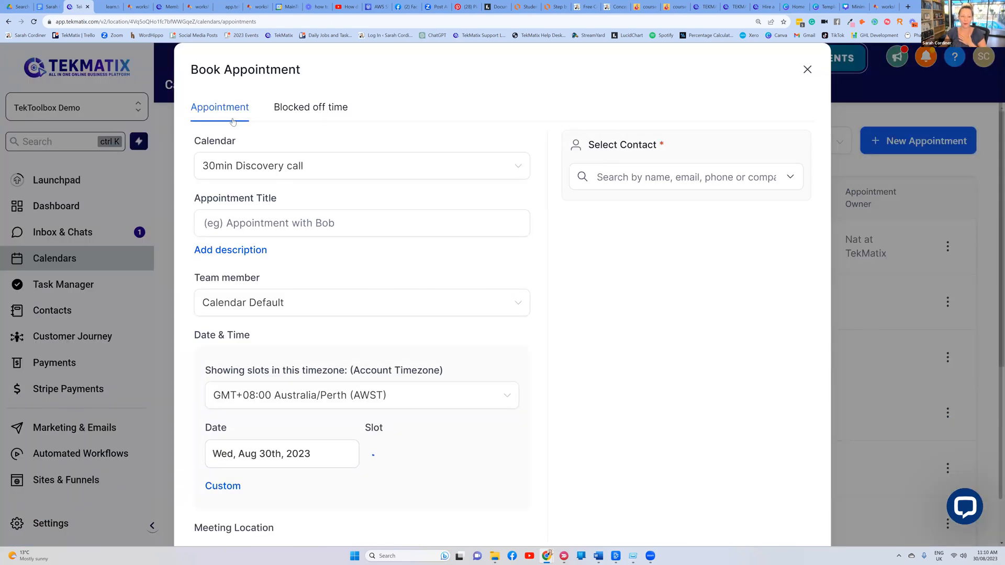
click(338, 166)
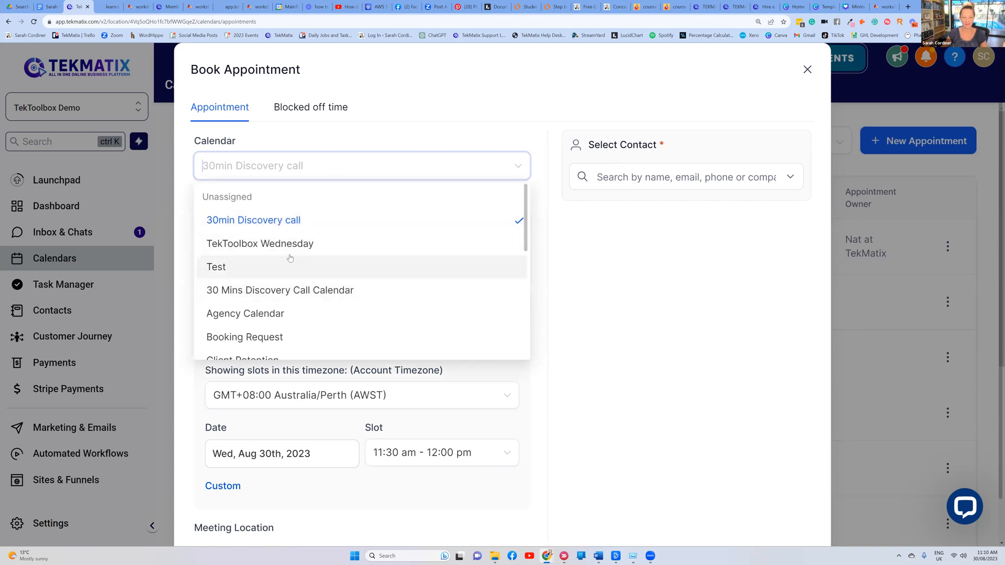
scroll(298, 205, down, 2)
scroll(302, 194, up, 2)
click(371, 153)
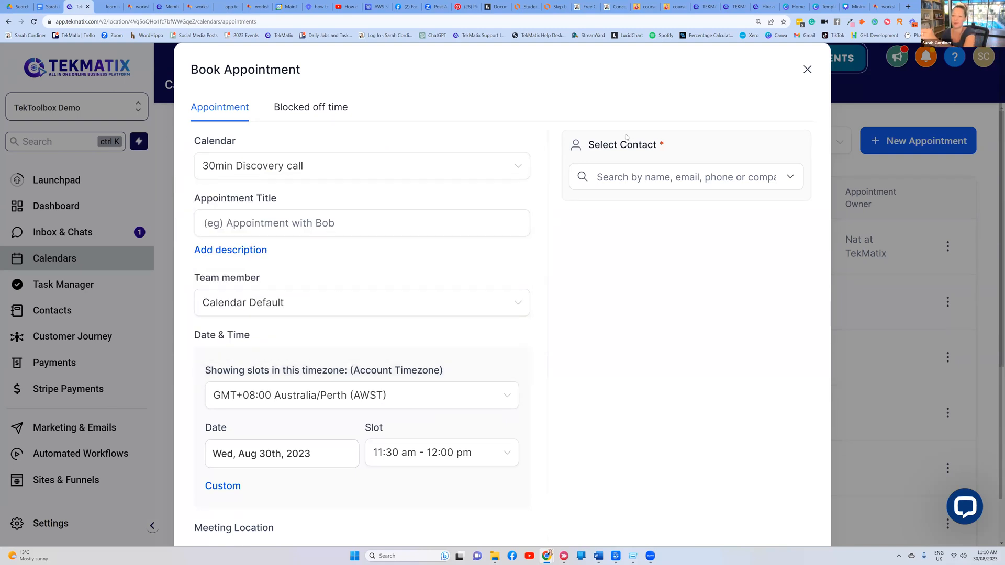
Scroll through the rest of the Book Appointment form, then close it without booking
scroll(377, 219, down, 2)
scroll(316, 229, up, 2)
scroll(316, 229, down, 2)
scroll(316, 229, down, 2)
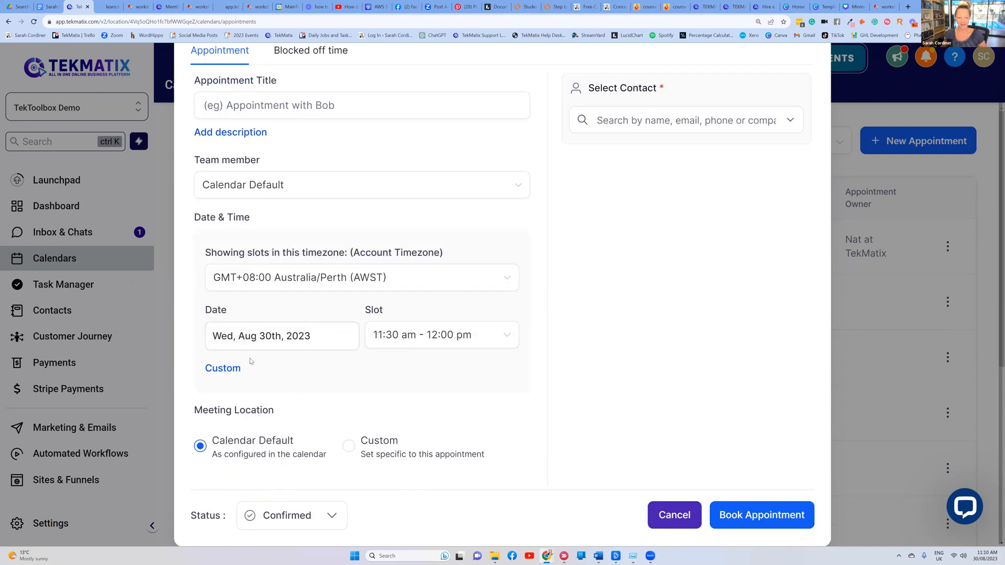
scroll(402, 320, up, 3)
scroll(449, 237, down, 3)
scroll(761, 107, up, 2)
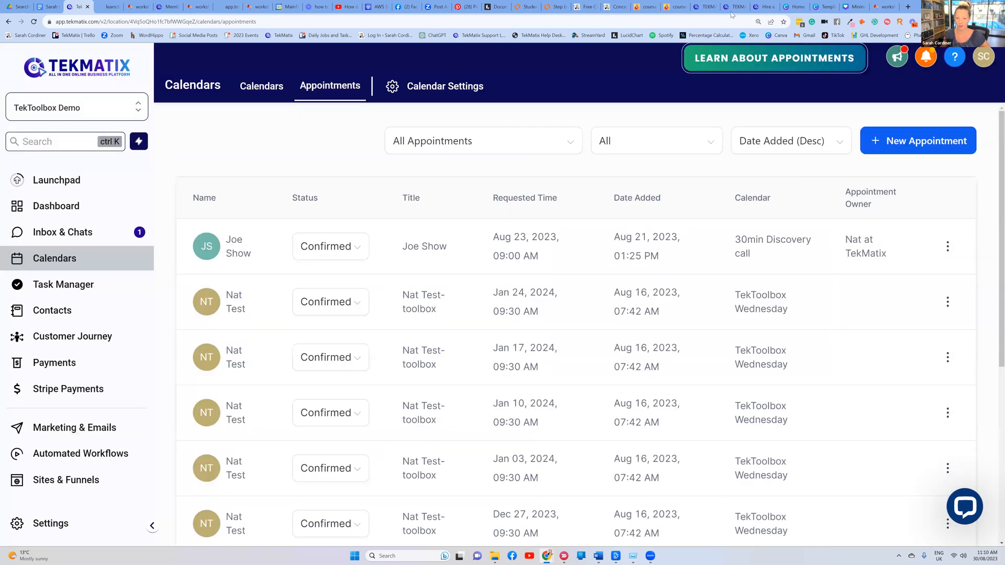
click(736, 7)
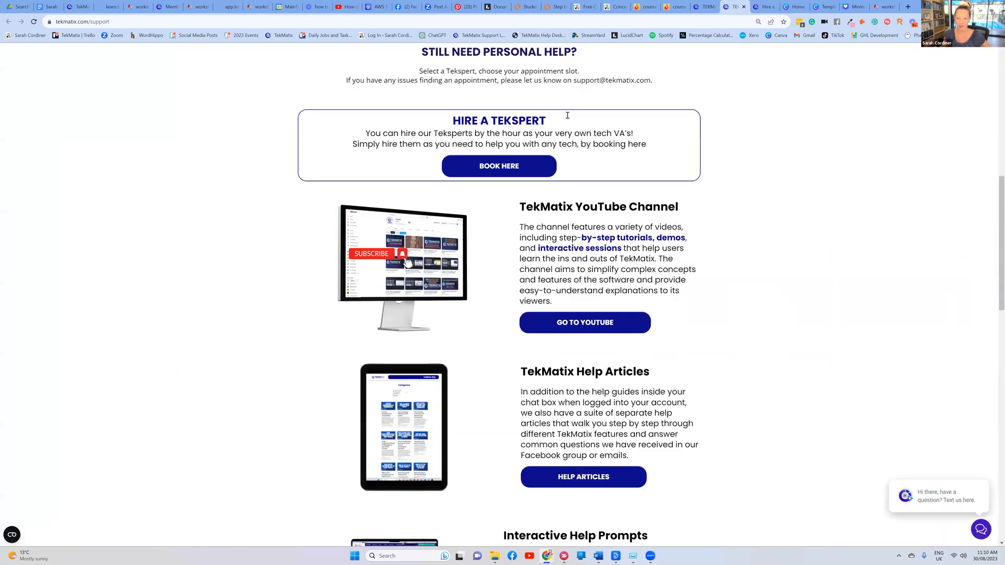
Open the Hire a Tekspert Free 60min Onboarding Call booking page and advance it to September 2023
click(771, 9)
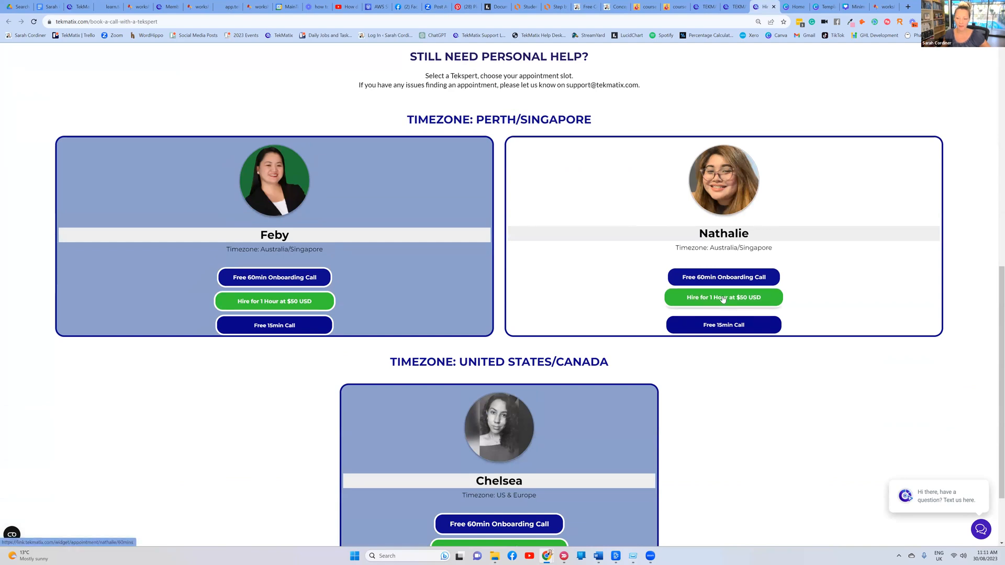
click(726, 281)
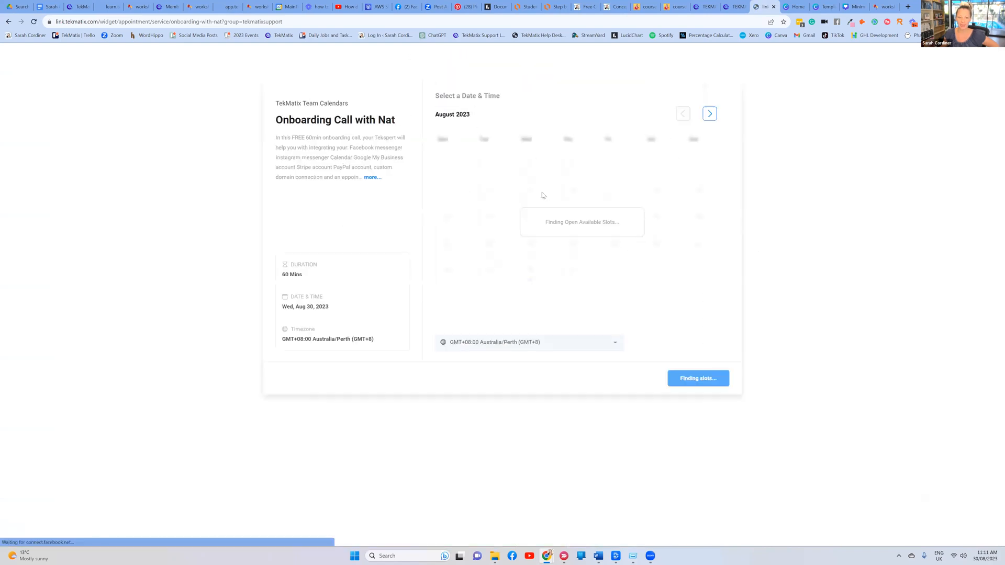
click(711, 116)
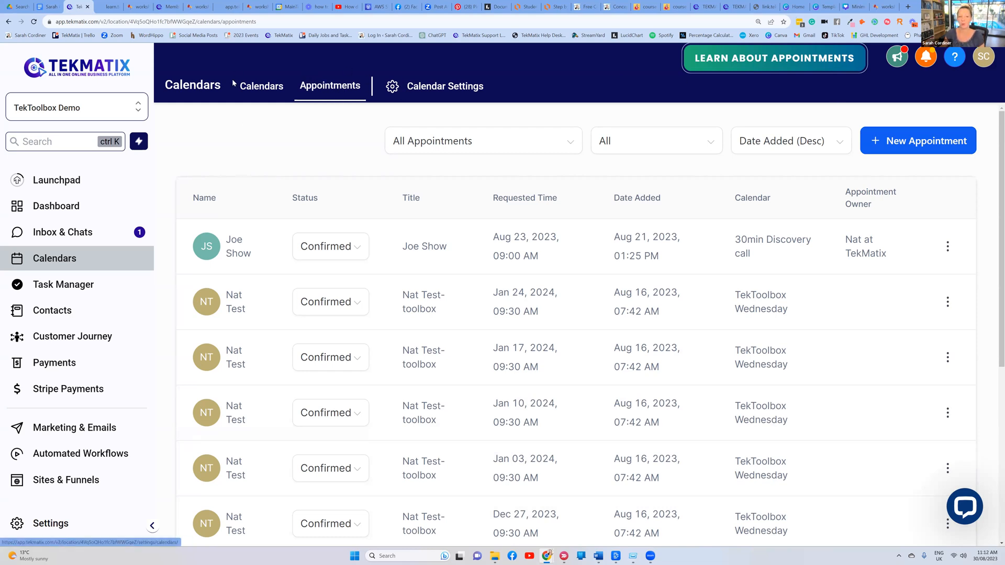
View the 27 Aug–2 Sep weekly calendar and the help panel, then return to the onboarding-call calendar
click(261, 86)
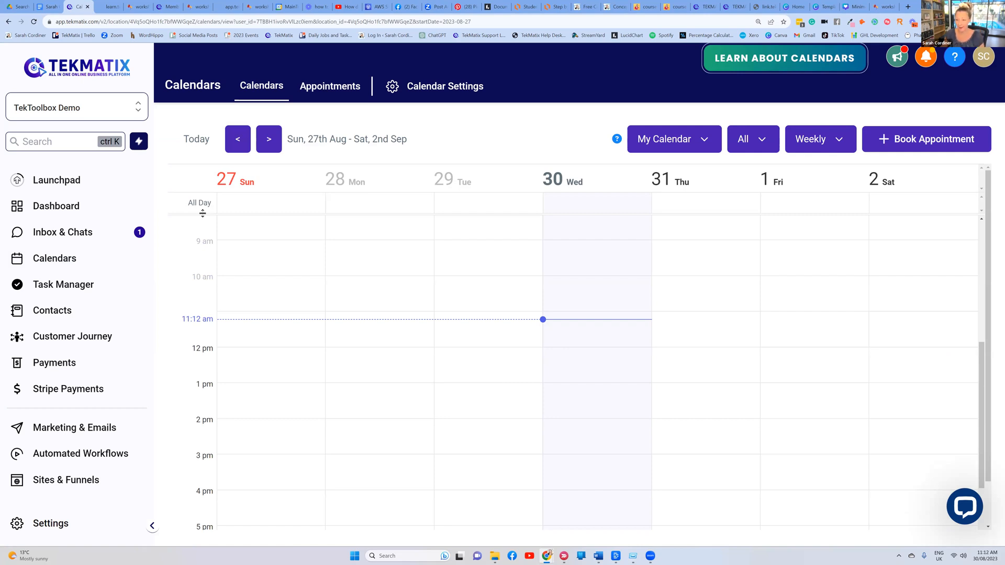
click(968, 506)
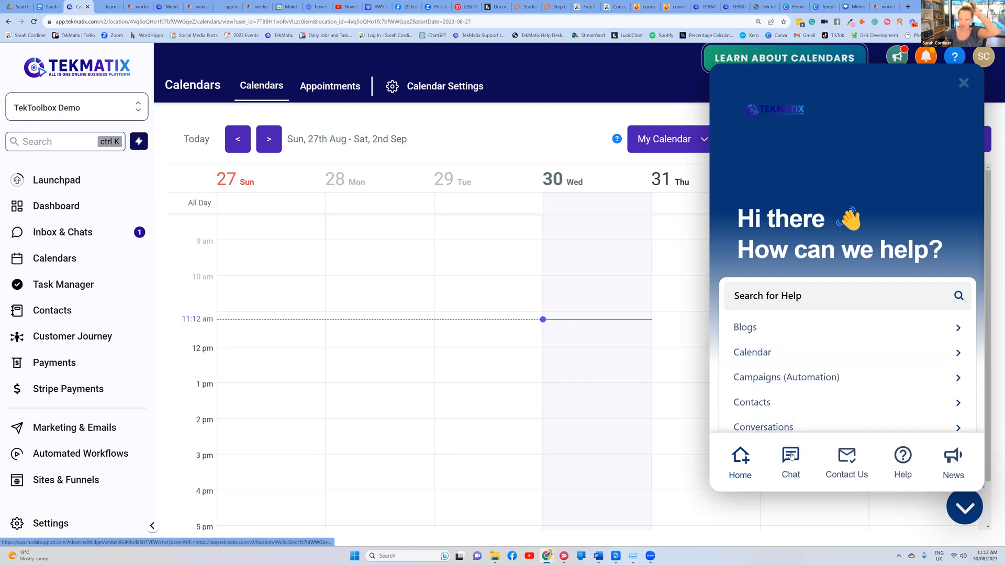
click(737, 6)
click(763, 4)
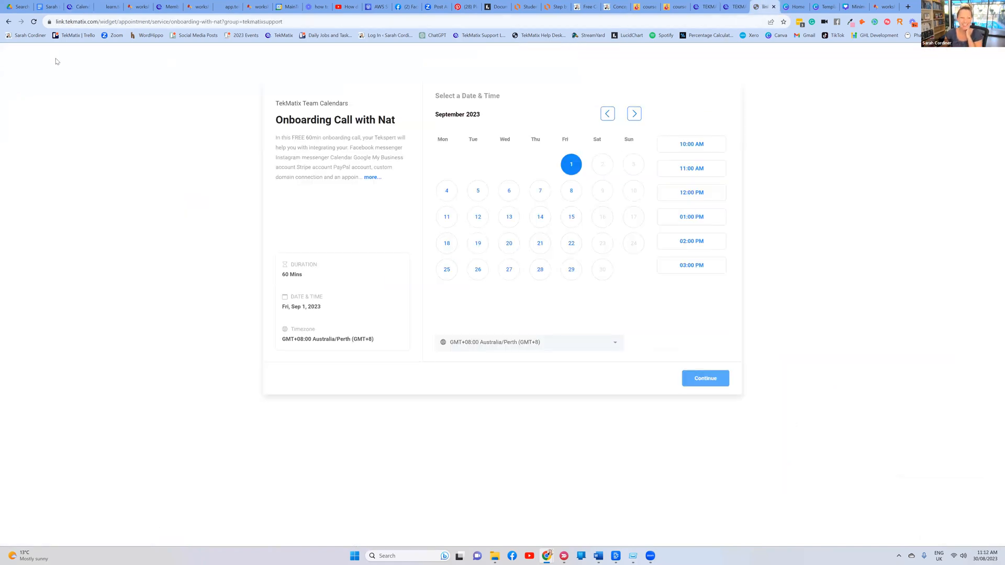
Open a Perth Tekspert's Hire for 1 Hour booking calendar and advance it to October 2023
click(733, 6)
click(543, 165)
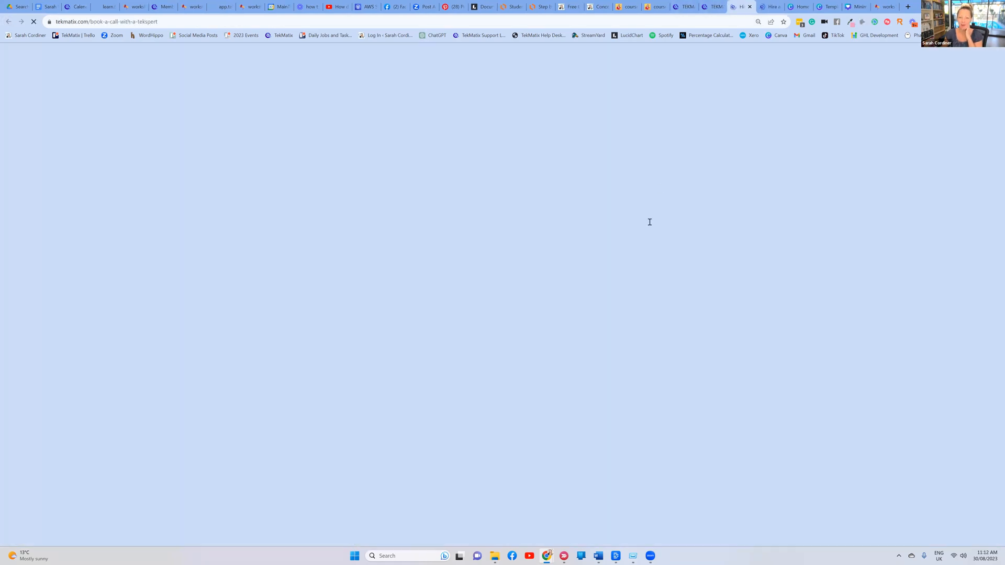
scroll(654, 230, down, 9)
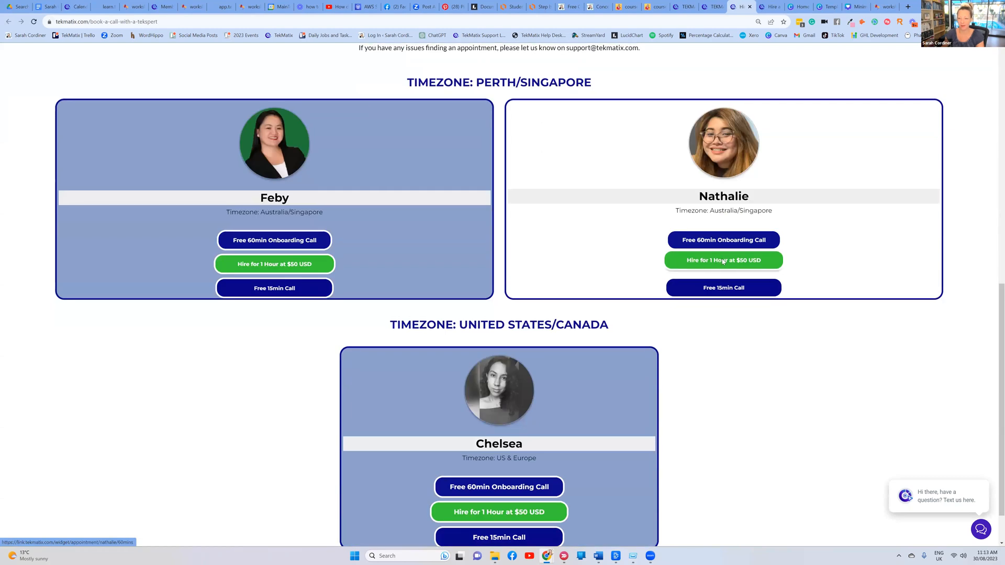
click(719, 259)
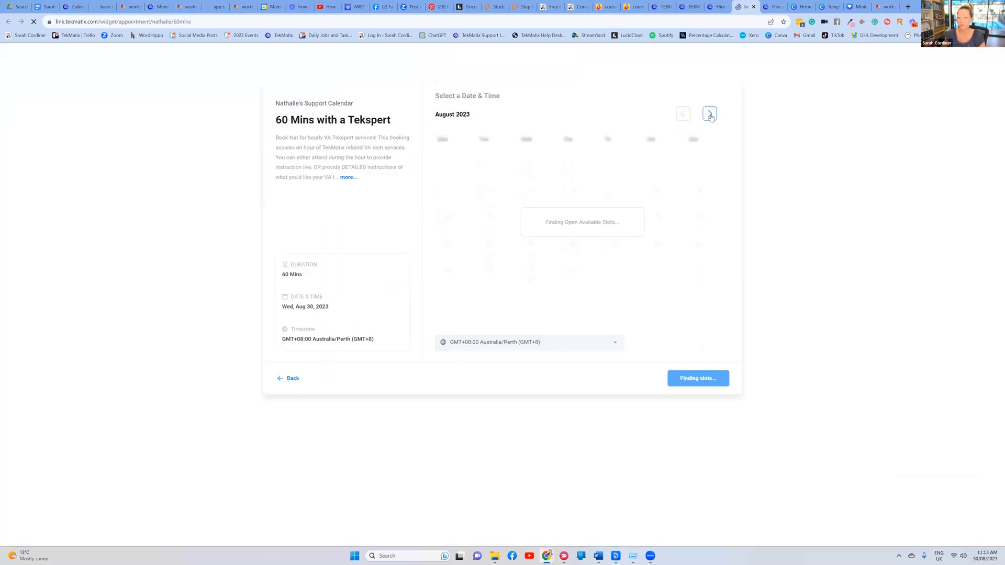
click(710, 115)
click(710, 115)
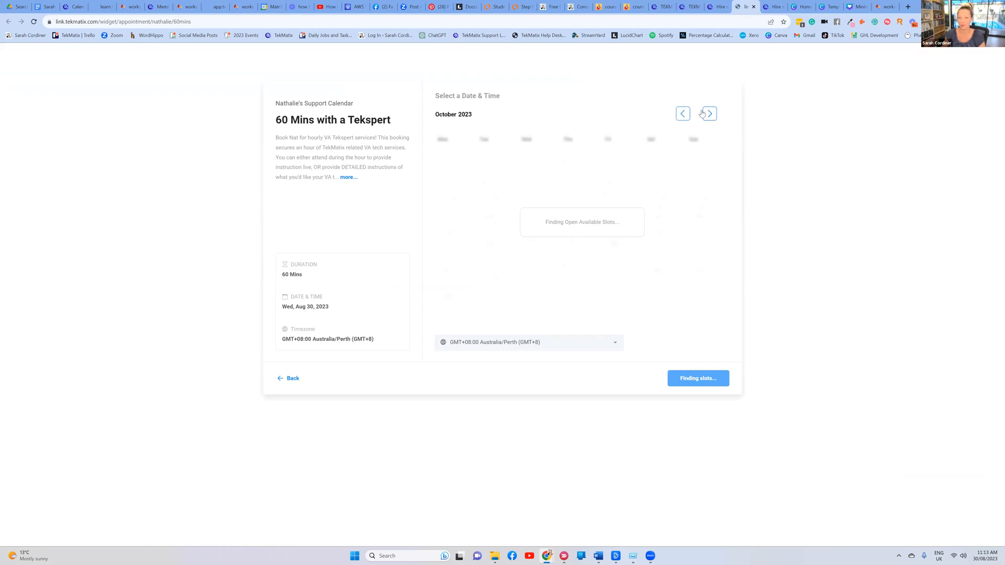